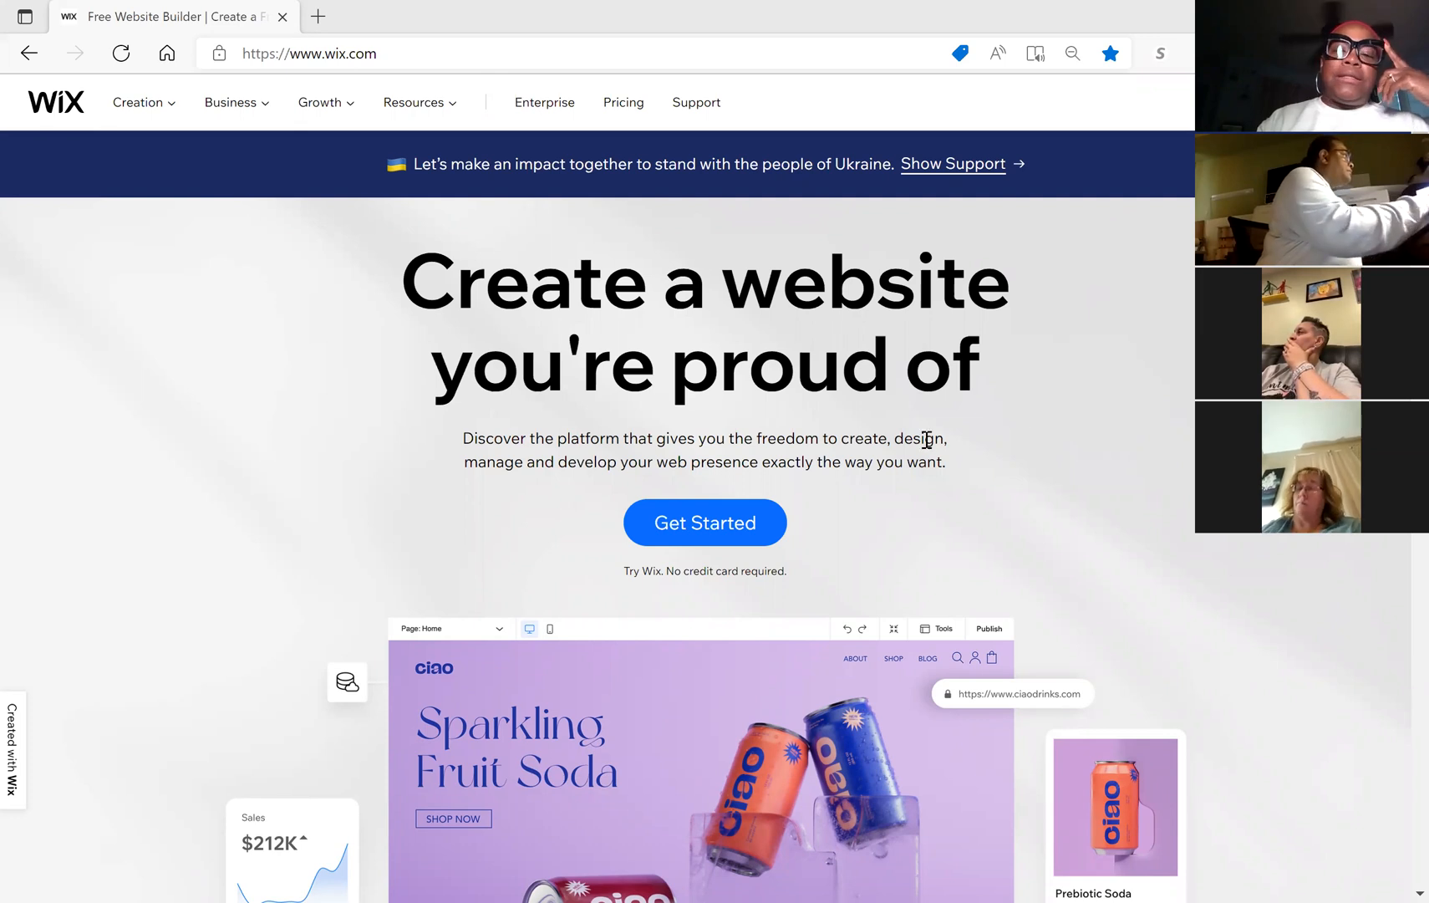
# Step: Leave the Wix home page via Get Started to reach the Log In page
pyautogui.click(669, 540)
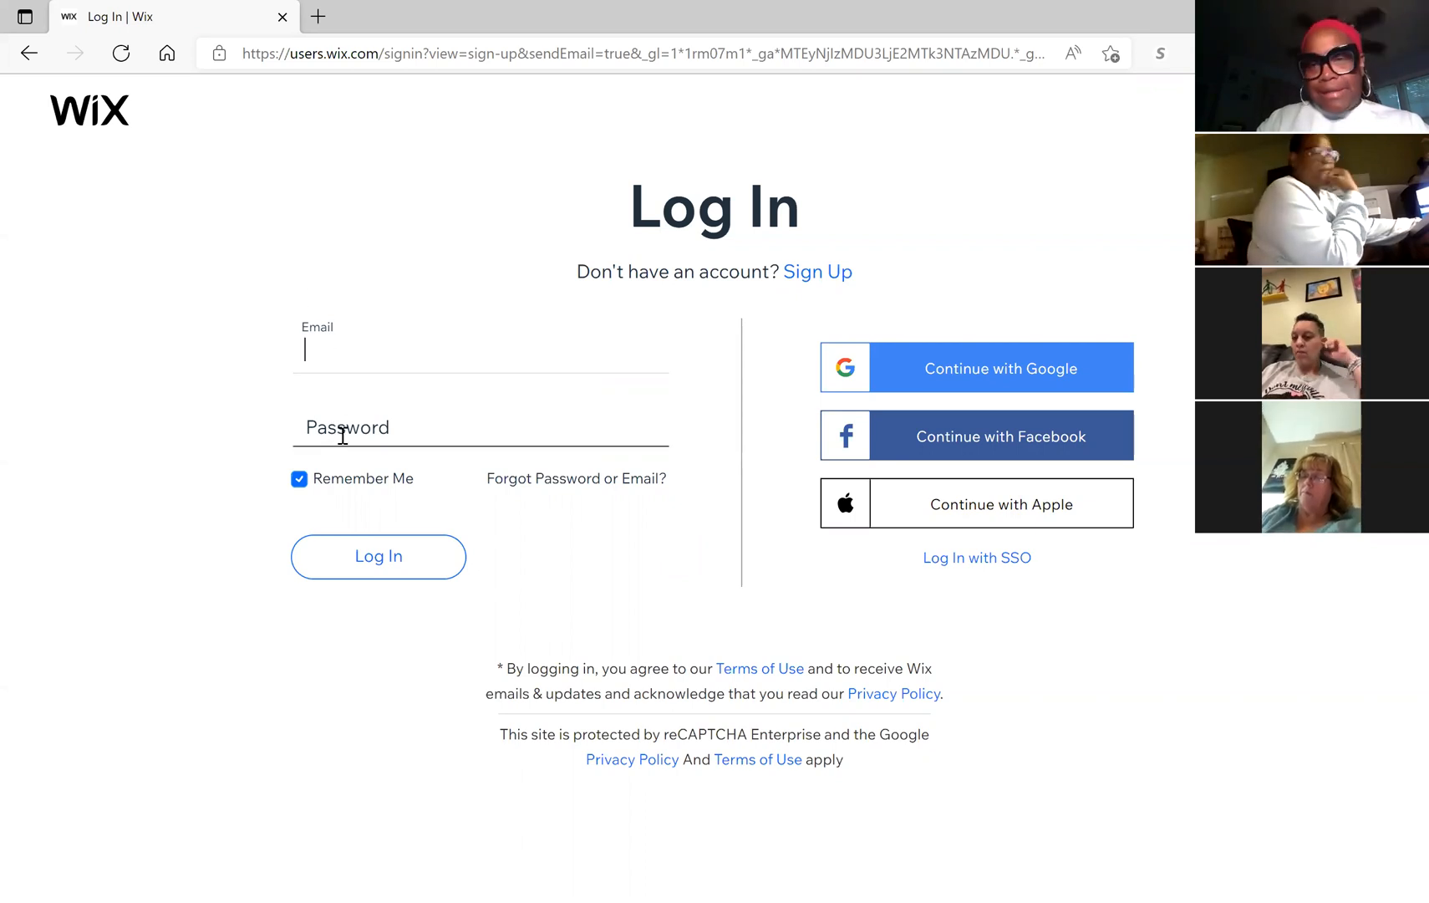
# Step: Switch to the Sign Up form and bring up the saved e-mail addresses for the Email field
pyautogui.click(831, 273)
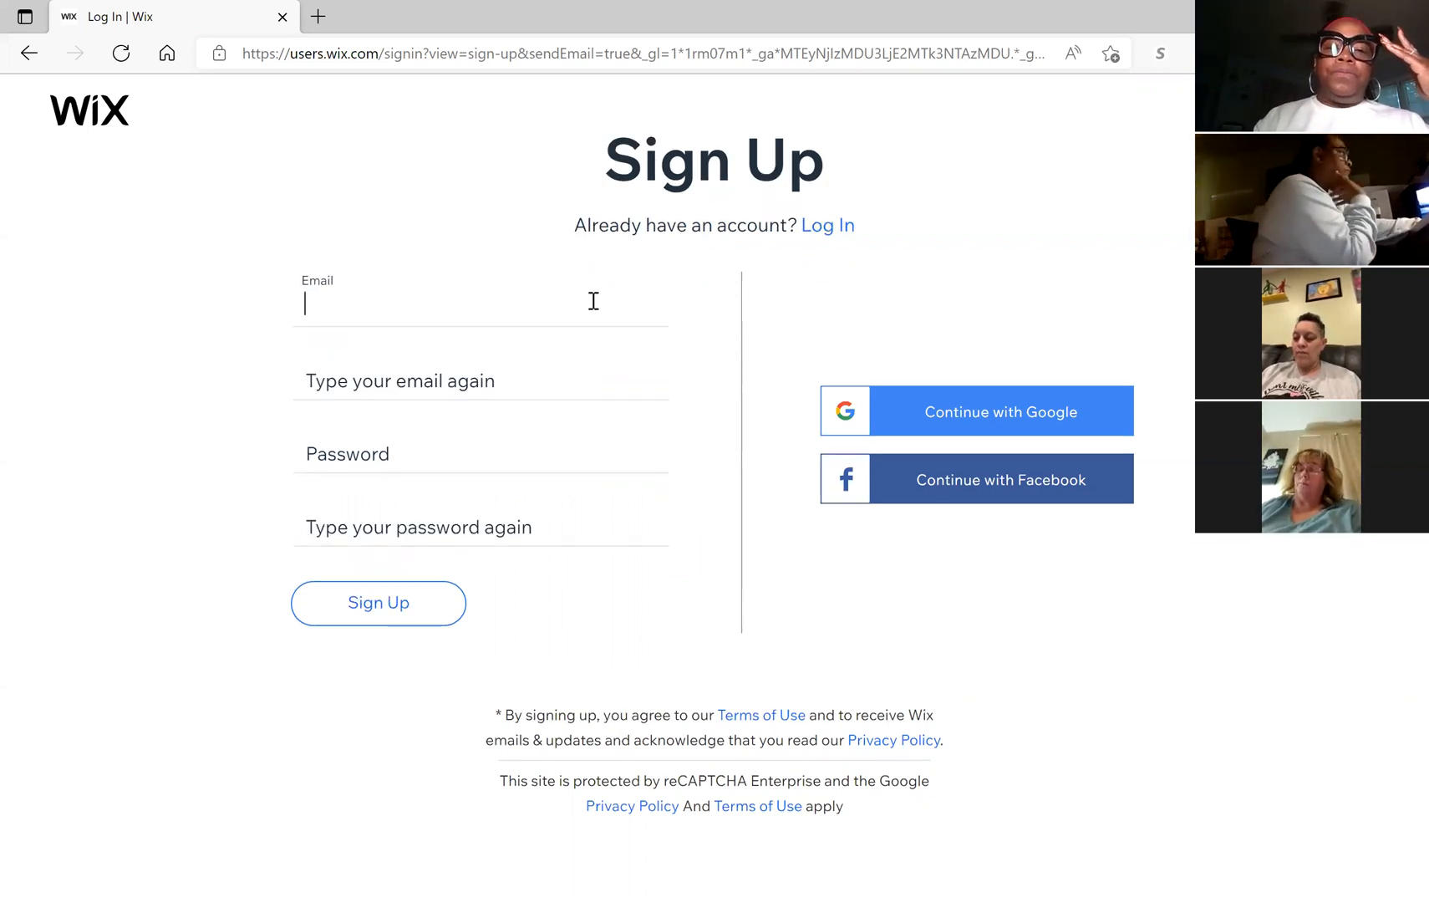
pyautogui.click(504, 301)
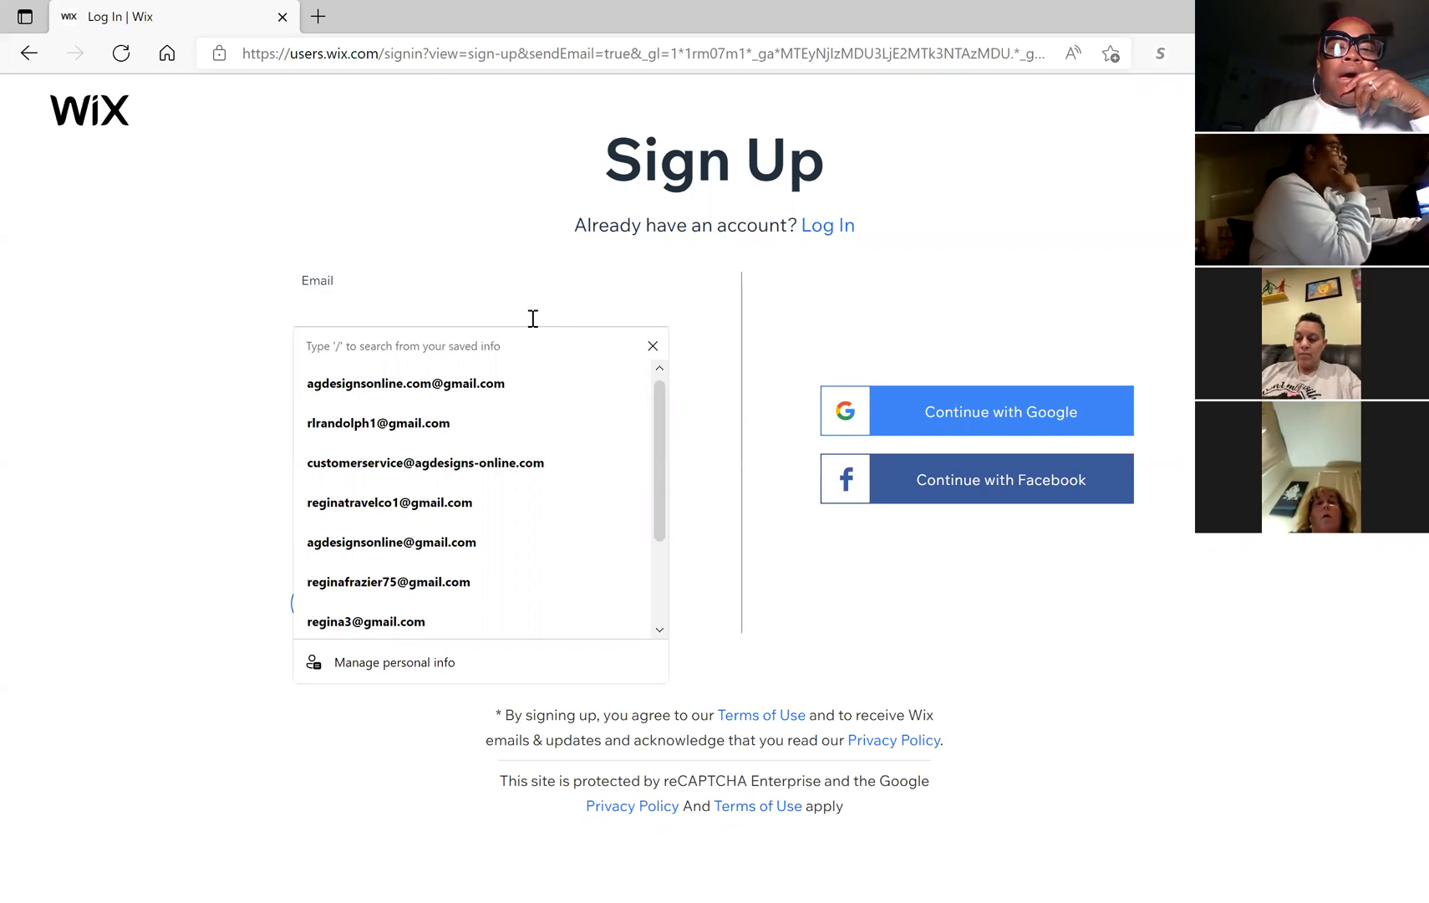
pyautogui.click(92, 462)
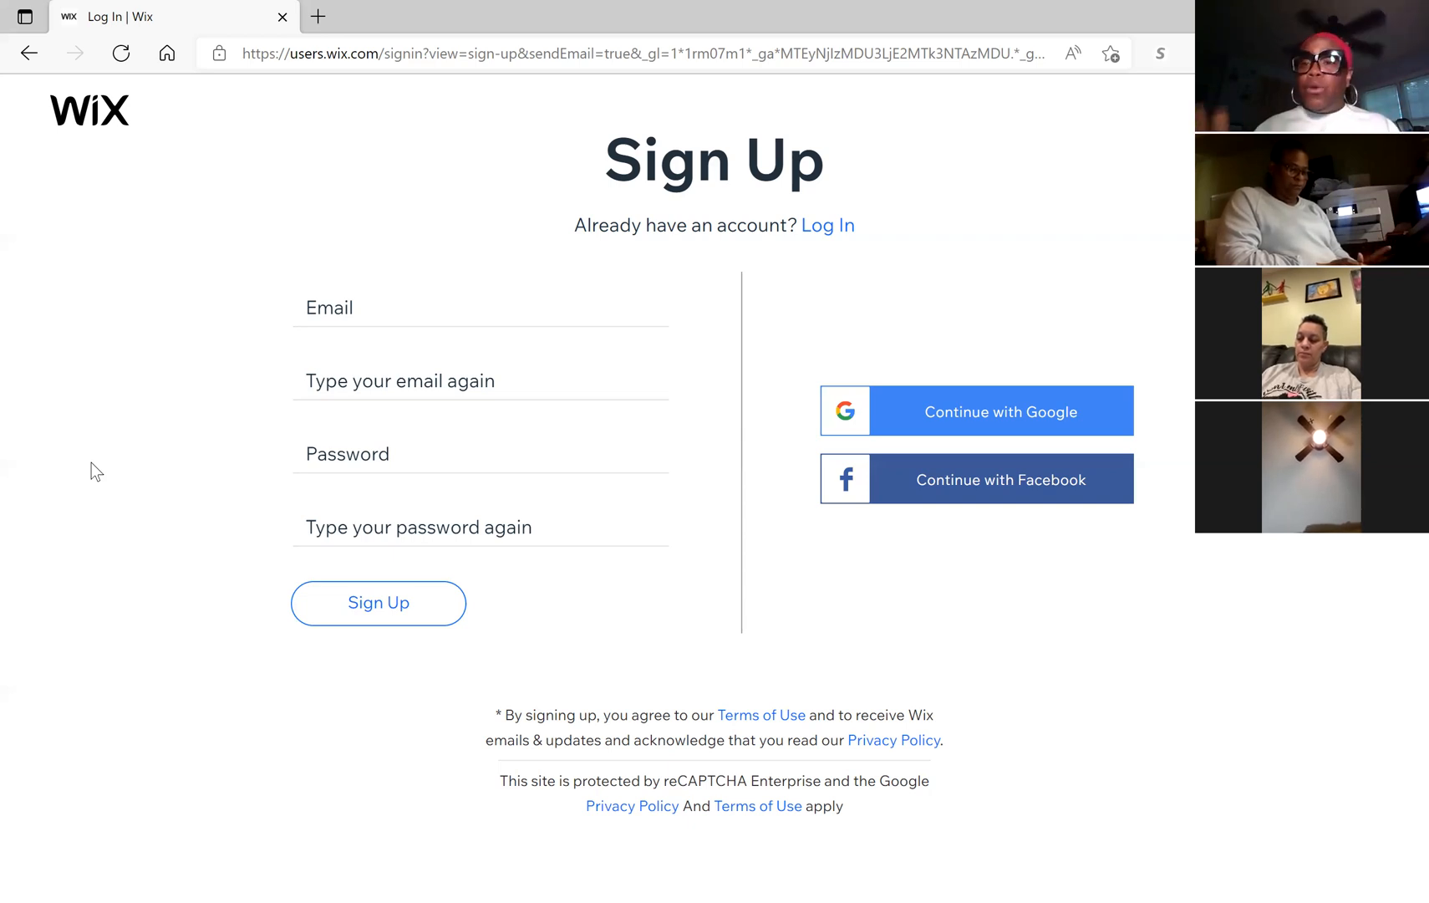
pyautogui.click(355, 308)
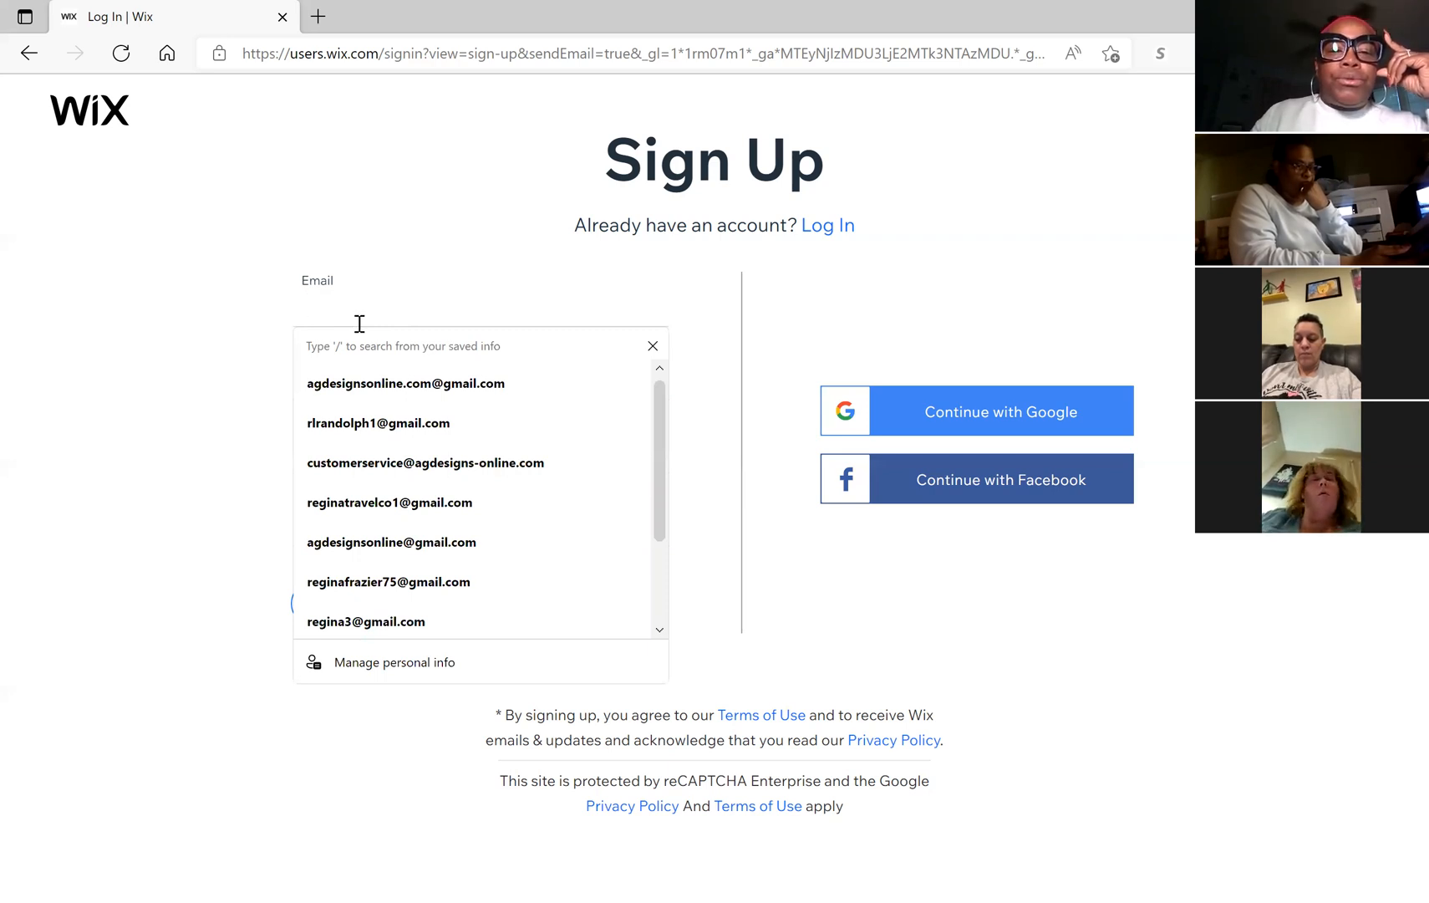
# Step: Fill the e-mail from a saved address and enter a password rated Good
pyautogui.click(358, 422)
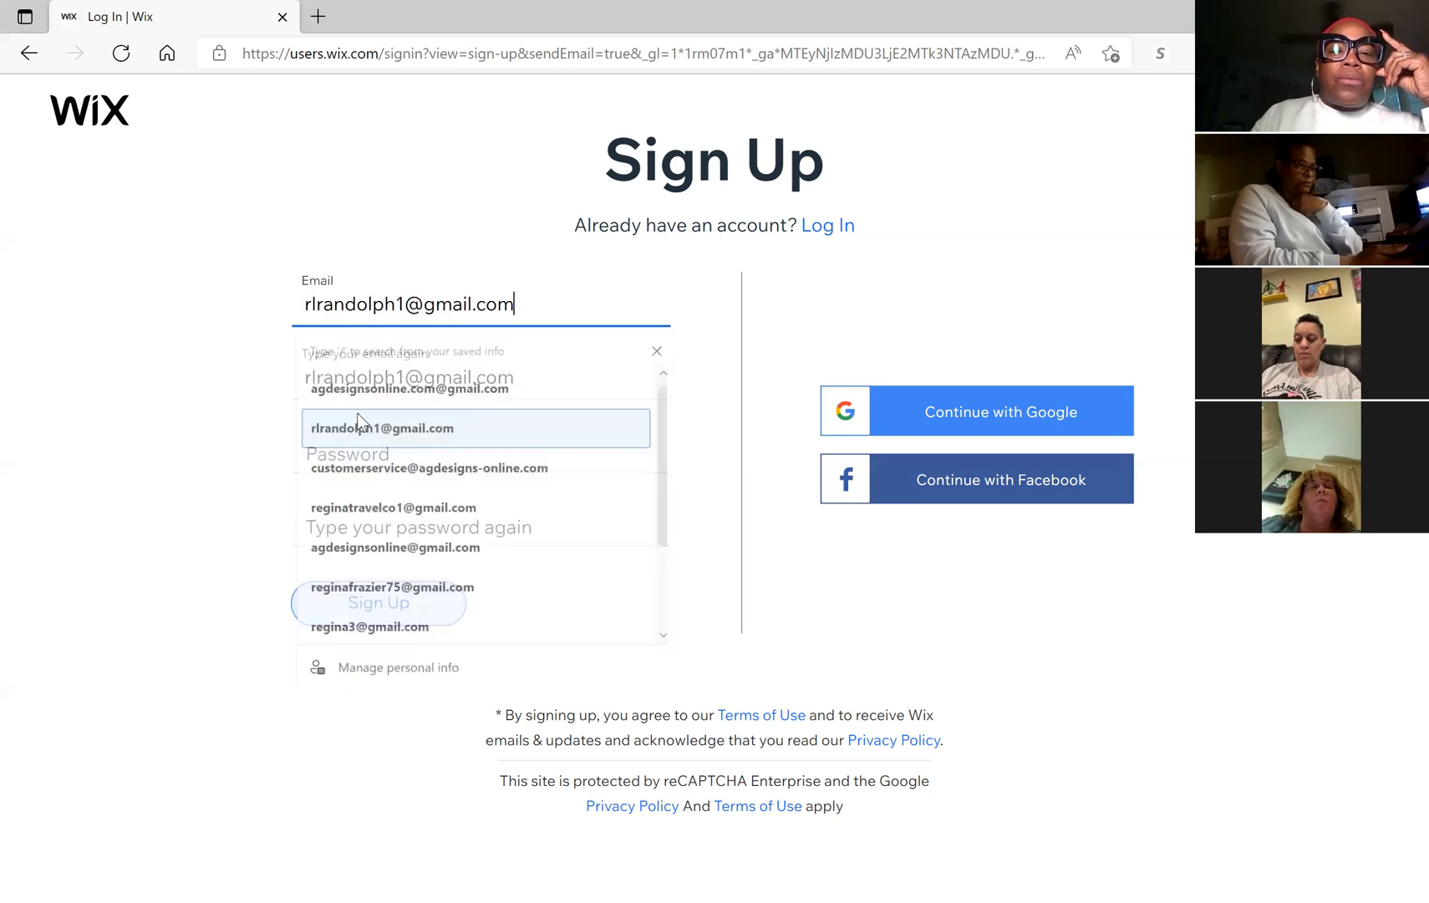
pyautogui.click(342, 439)
pyautogui.write('•••••••')
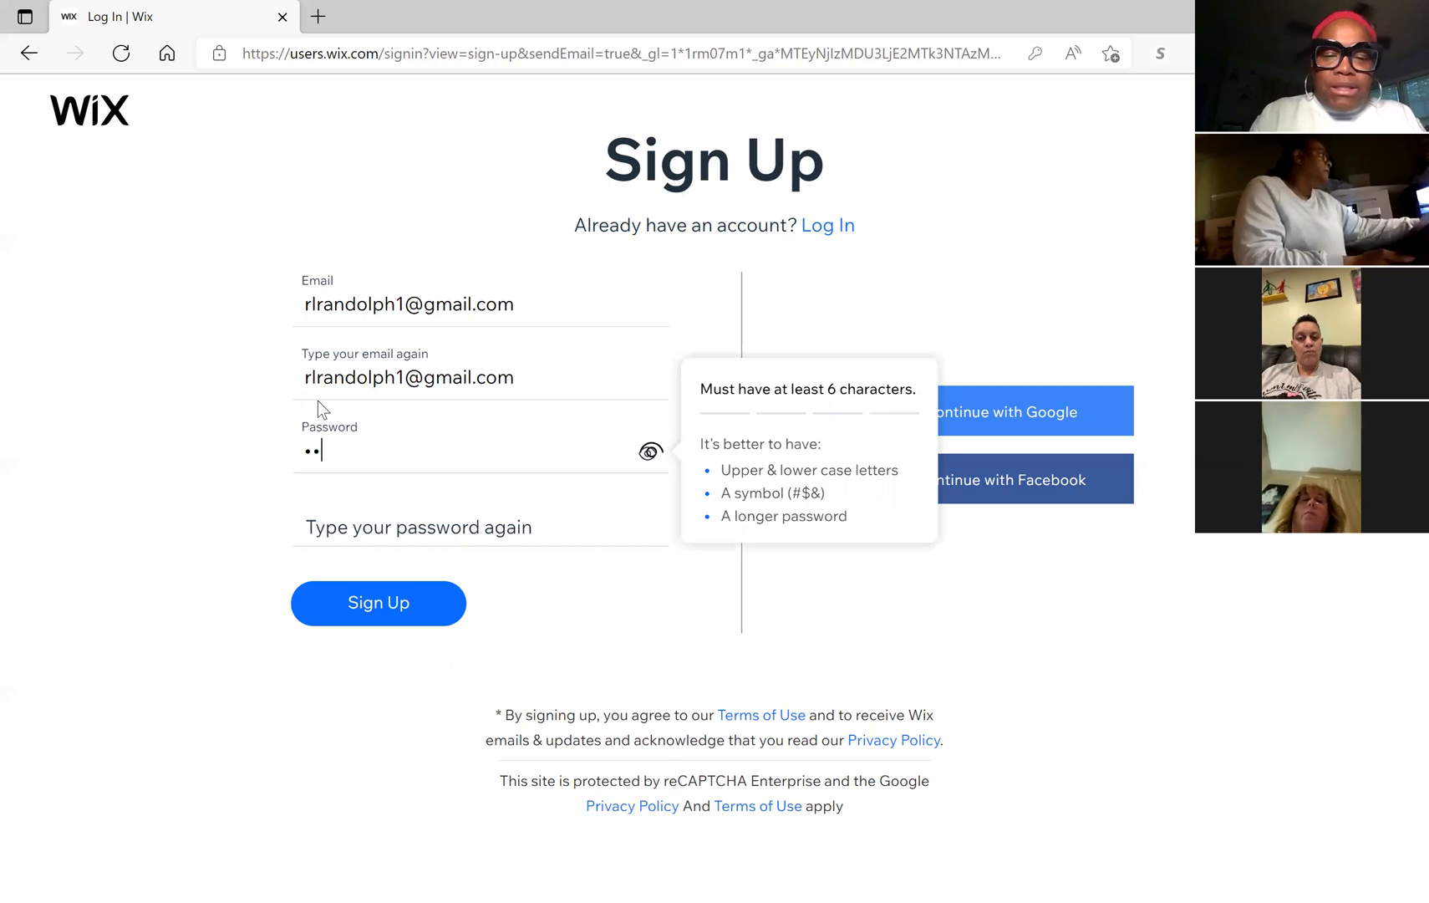
pyautogui.write('•')
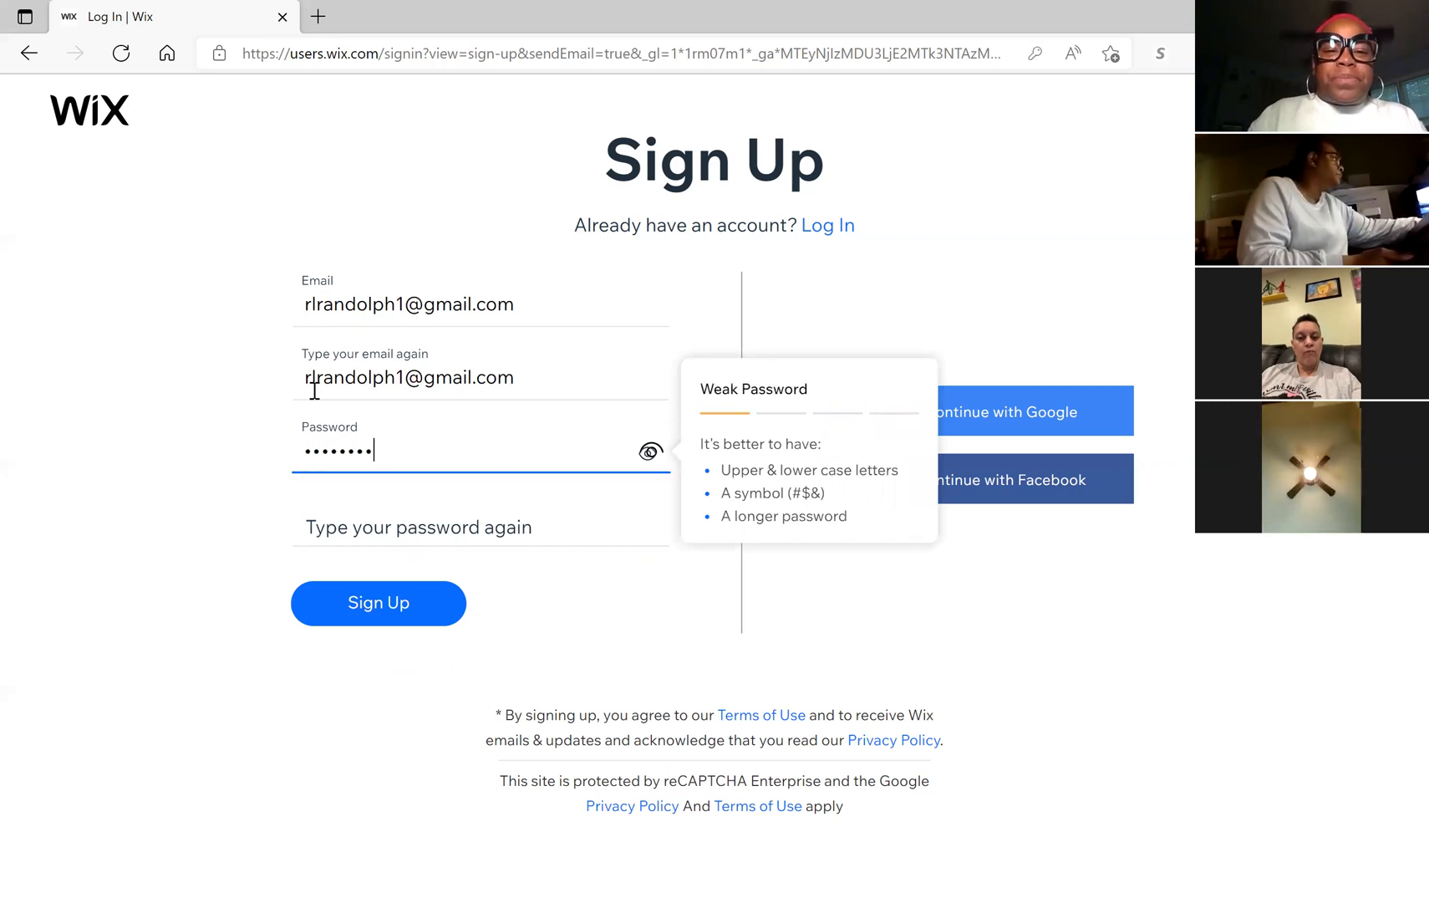
pyautogui.press('BackSpace')
pyautogui.press('BackSpace')
pyautogui.press('BackSpace')
pyautogui.press('BackSpace')
pyautogui.press('BackSpace')
pyautogui.press('BackSpace')
pyautogui.press('BackSpace')
pyautogui.press('BackSpace')
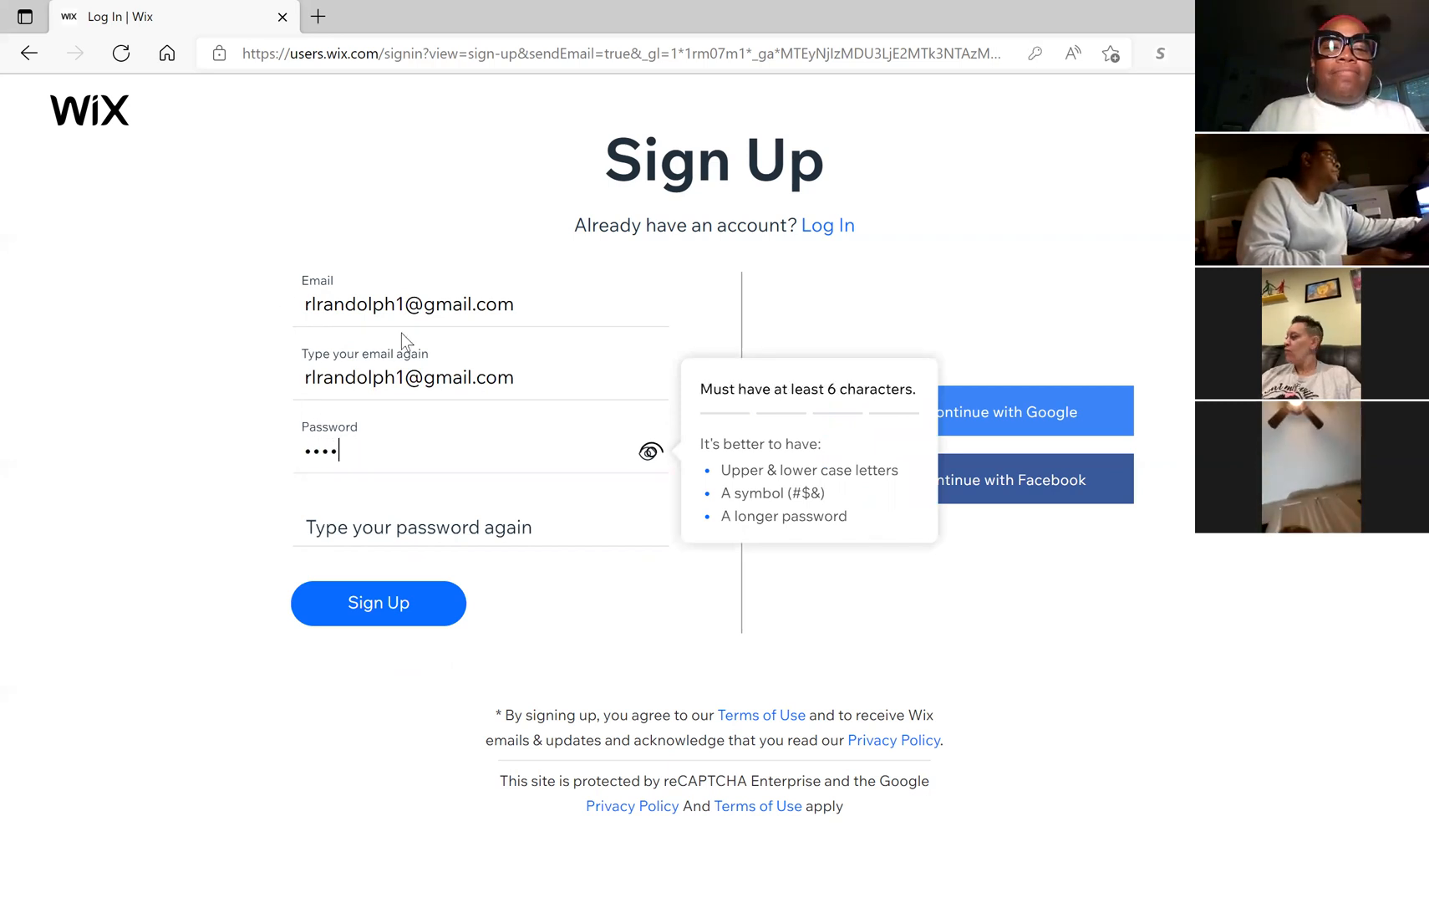
pyautogui.write('••••••••')
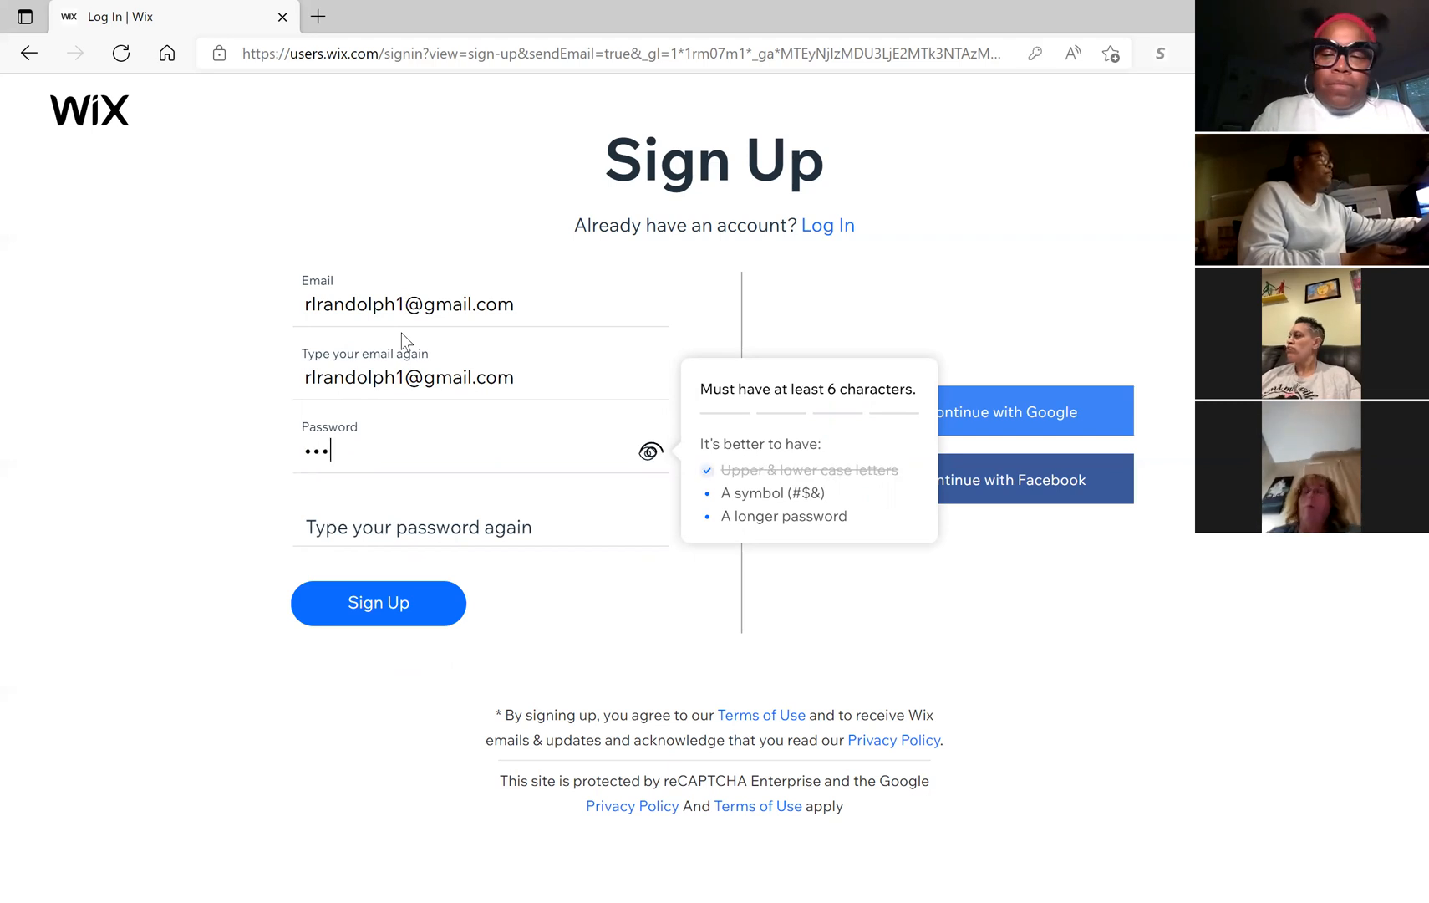
pyautogui.write('•')
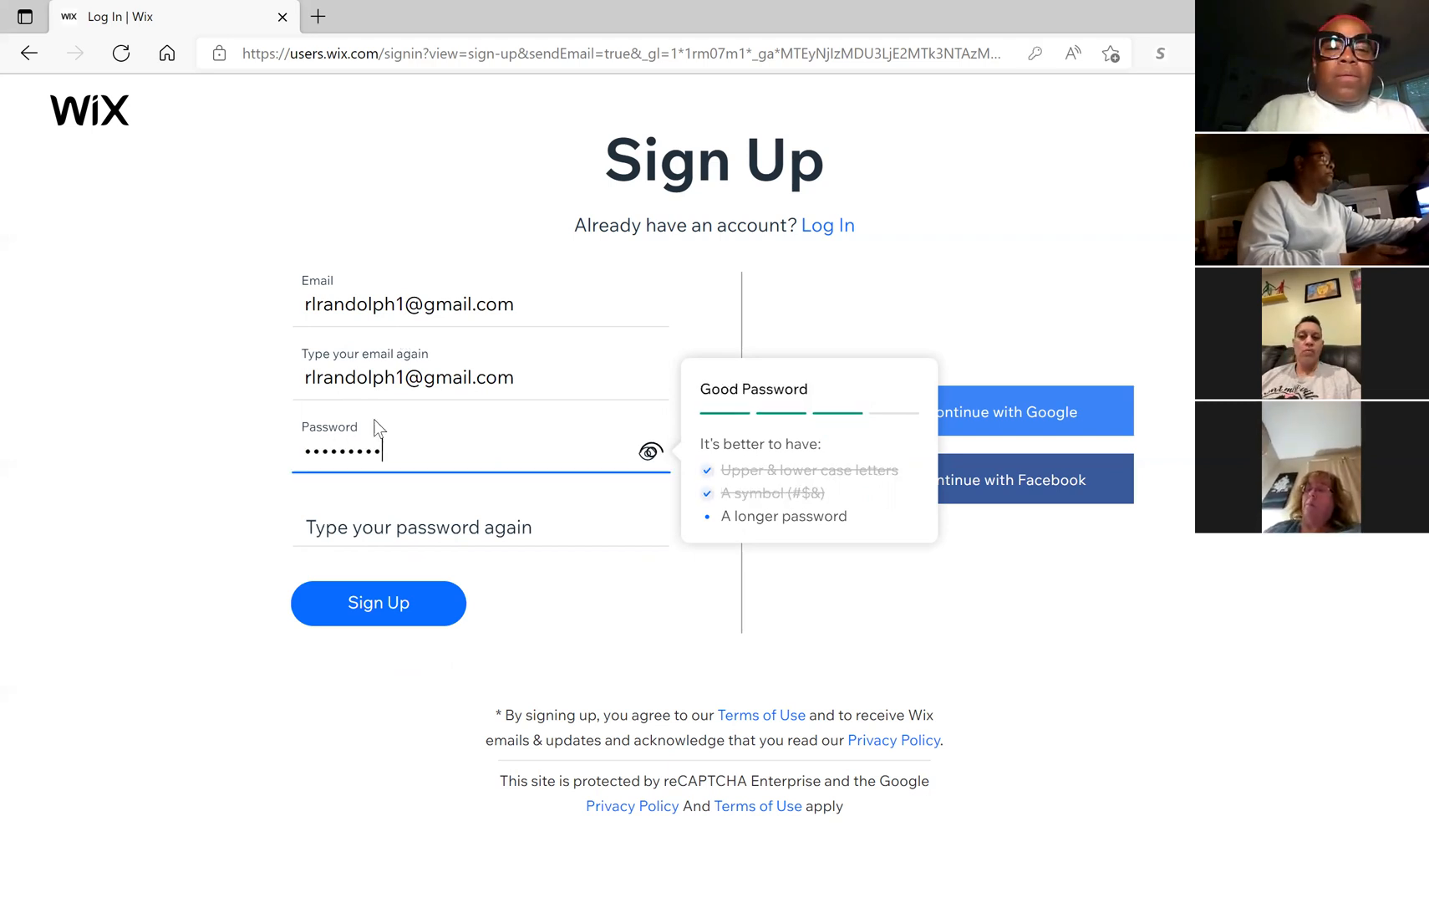
# Step: Repeat the password in the confirmation field and submit the sign-up form
pyautogui.click(382, 509)
pyautogui.write('•••••••')
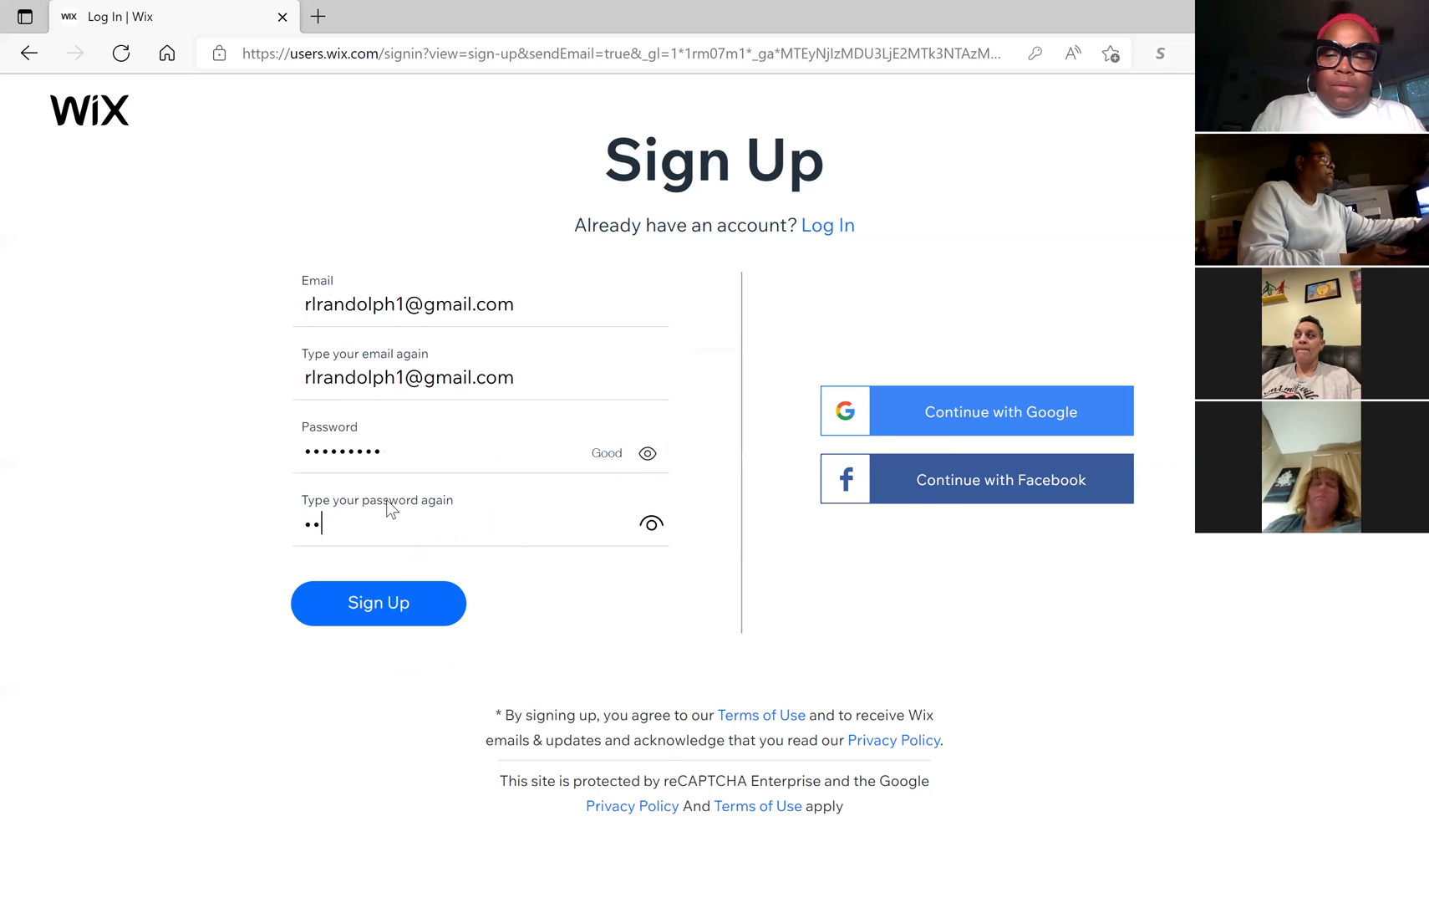
pyautogui.write('•')
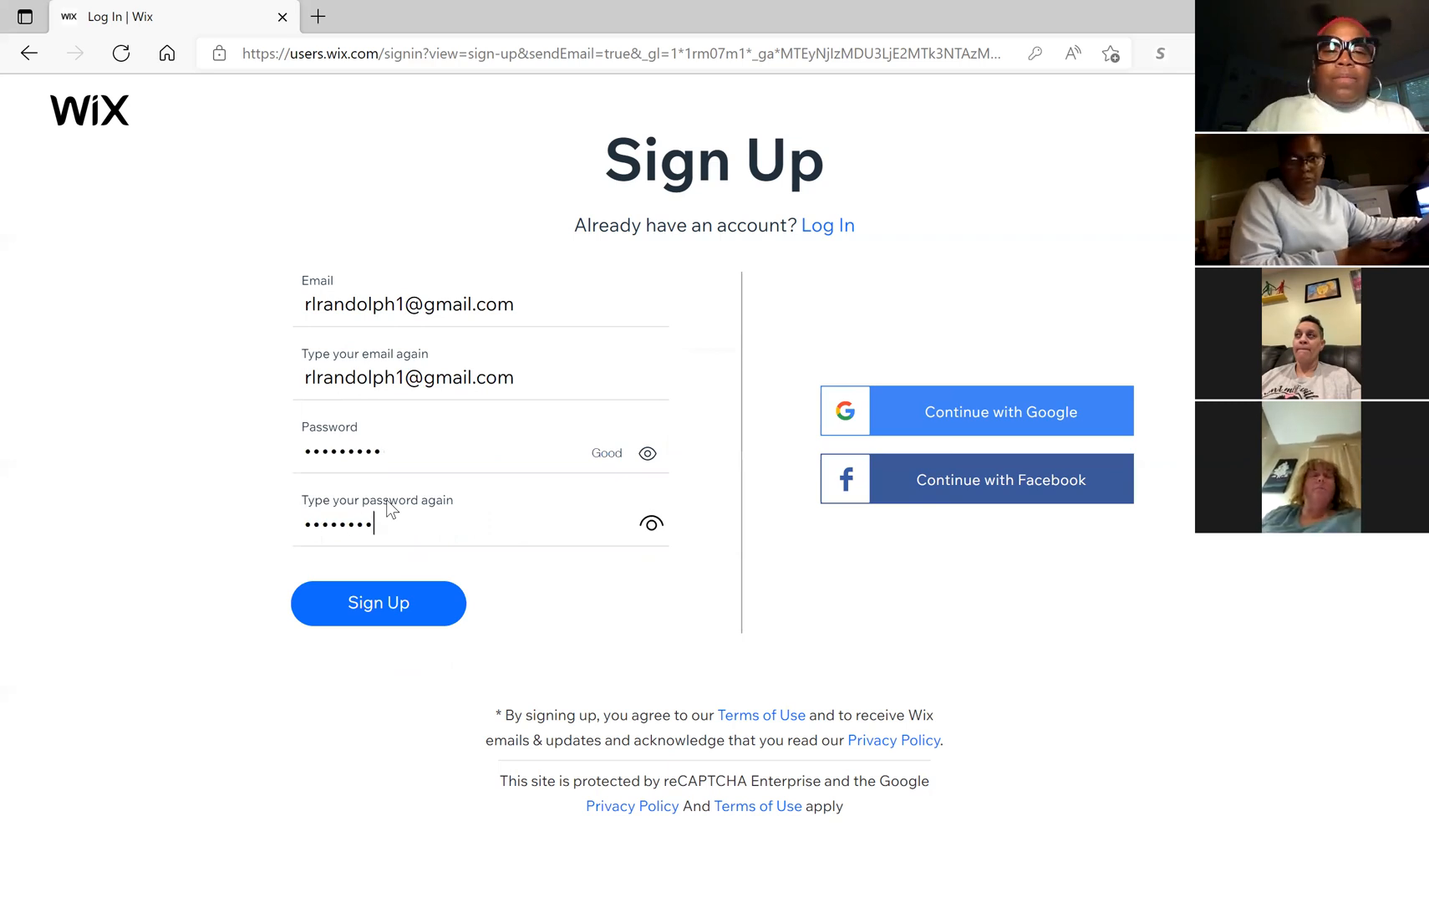
pyautogui.write('•')
pyautogui.click(386, 618)
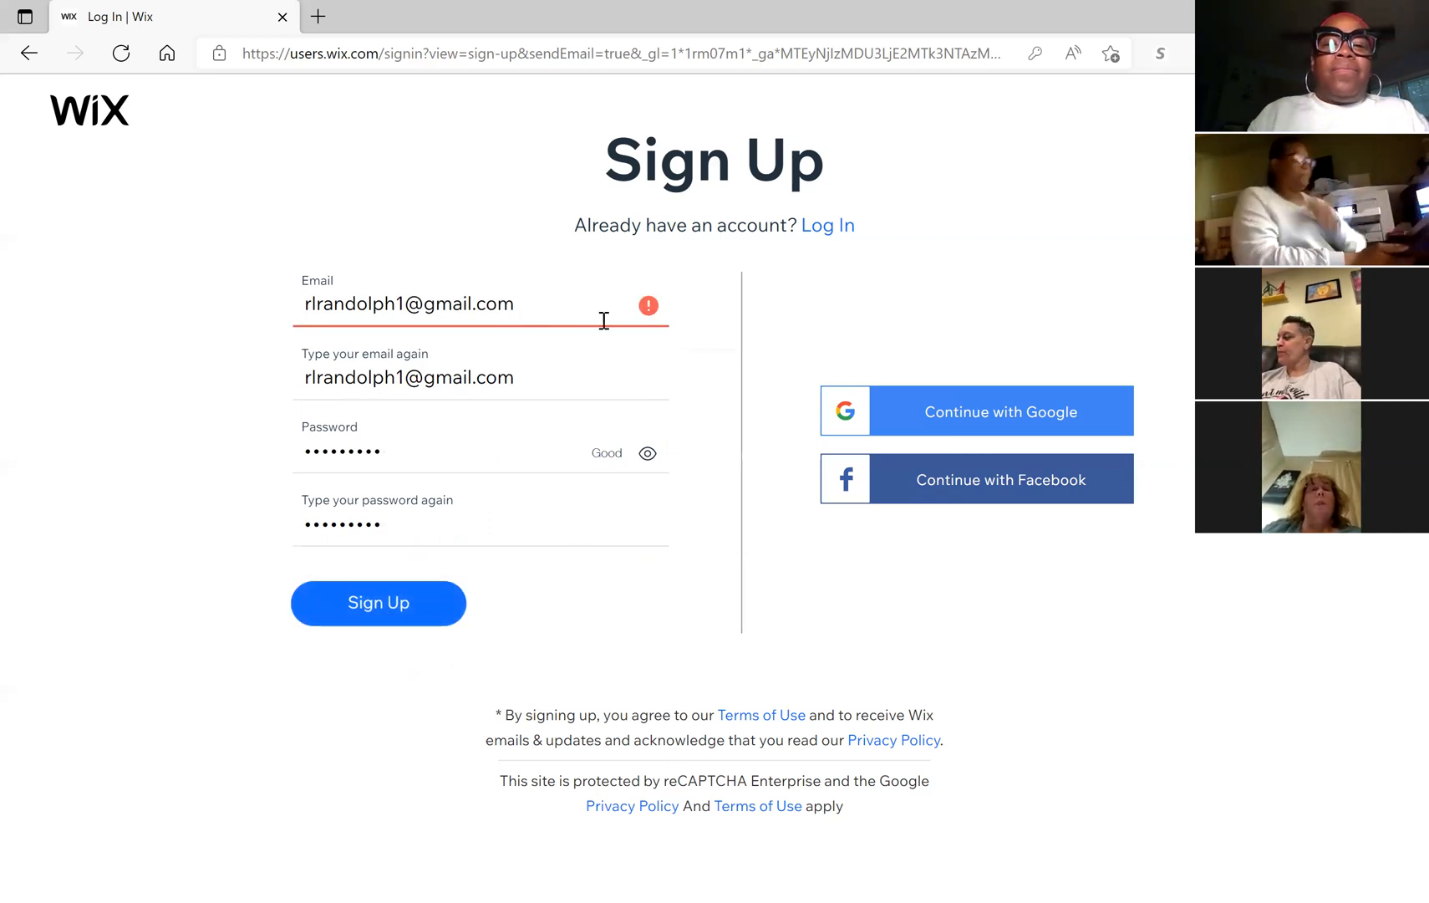
# Step: Replace the user name in the Email field with a new one and retry submitting
pyautogui.moveTo(653, 299)
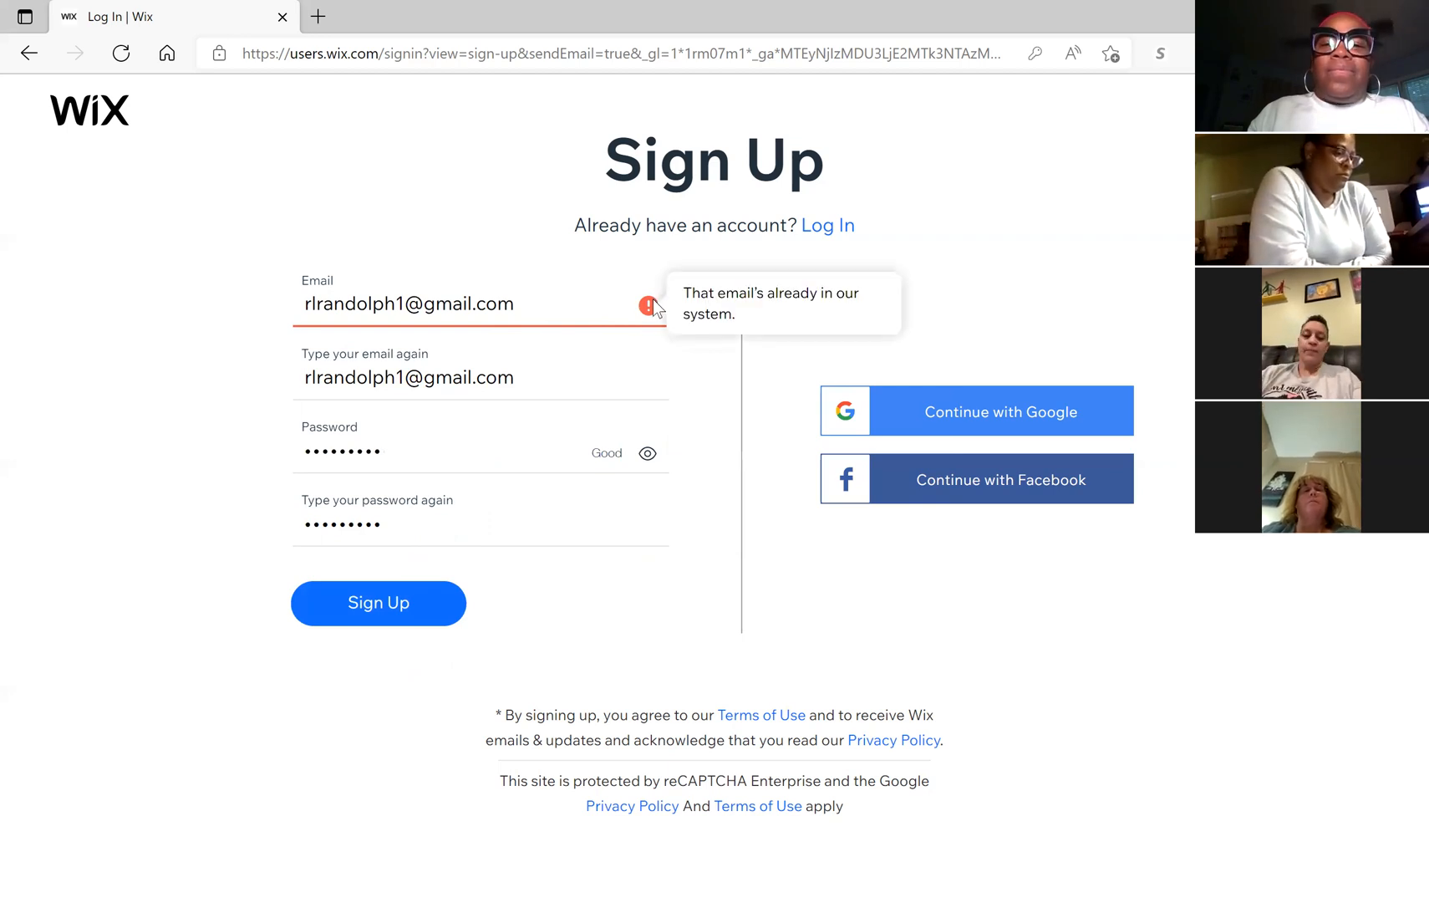
pyautogui.click(542, 311)
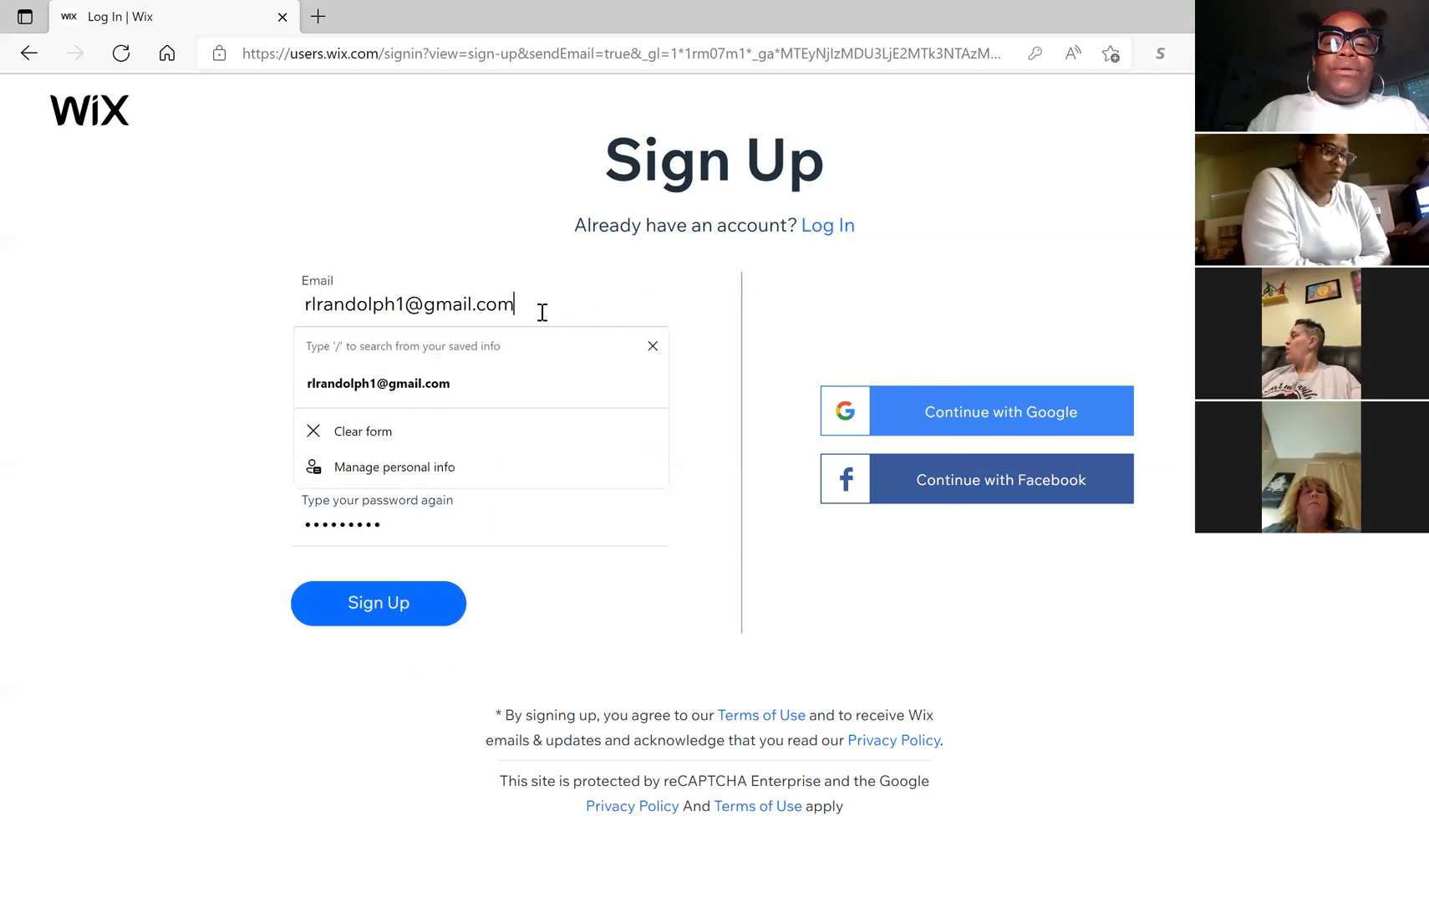
pyautogui.hotkey('shift', 'Left')
pyautogui.moveTo(403, 307); pyautogui.dragTo(302, 304)
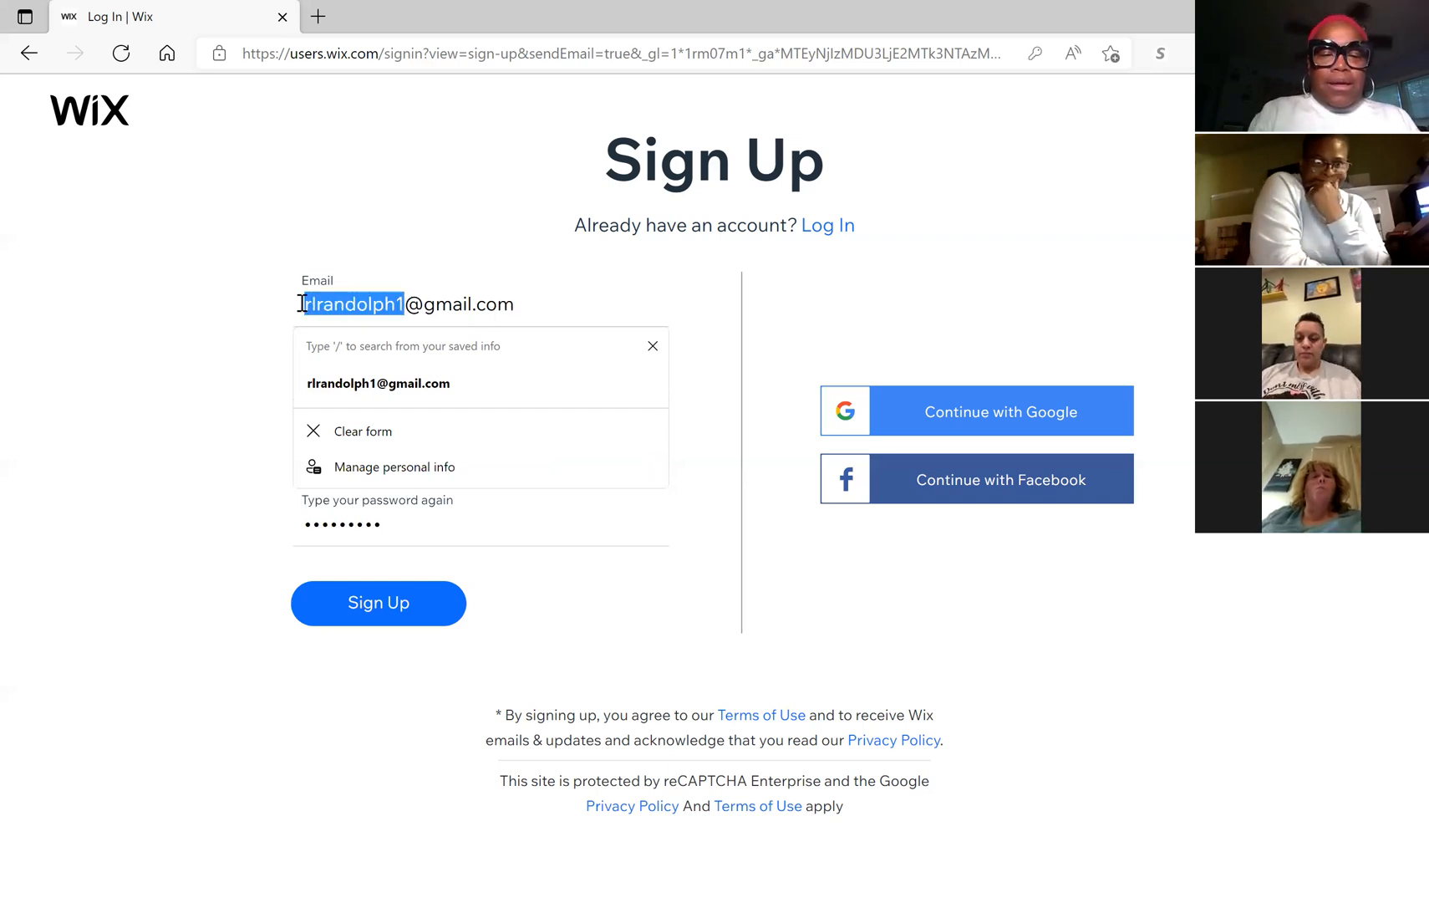
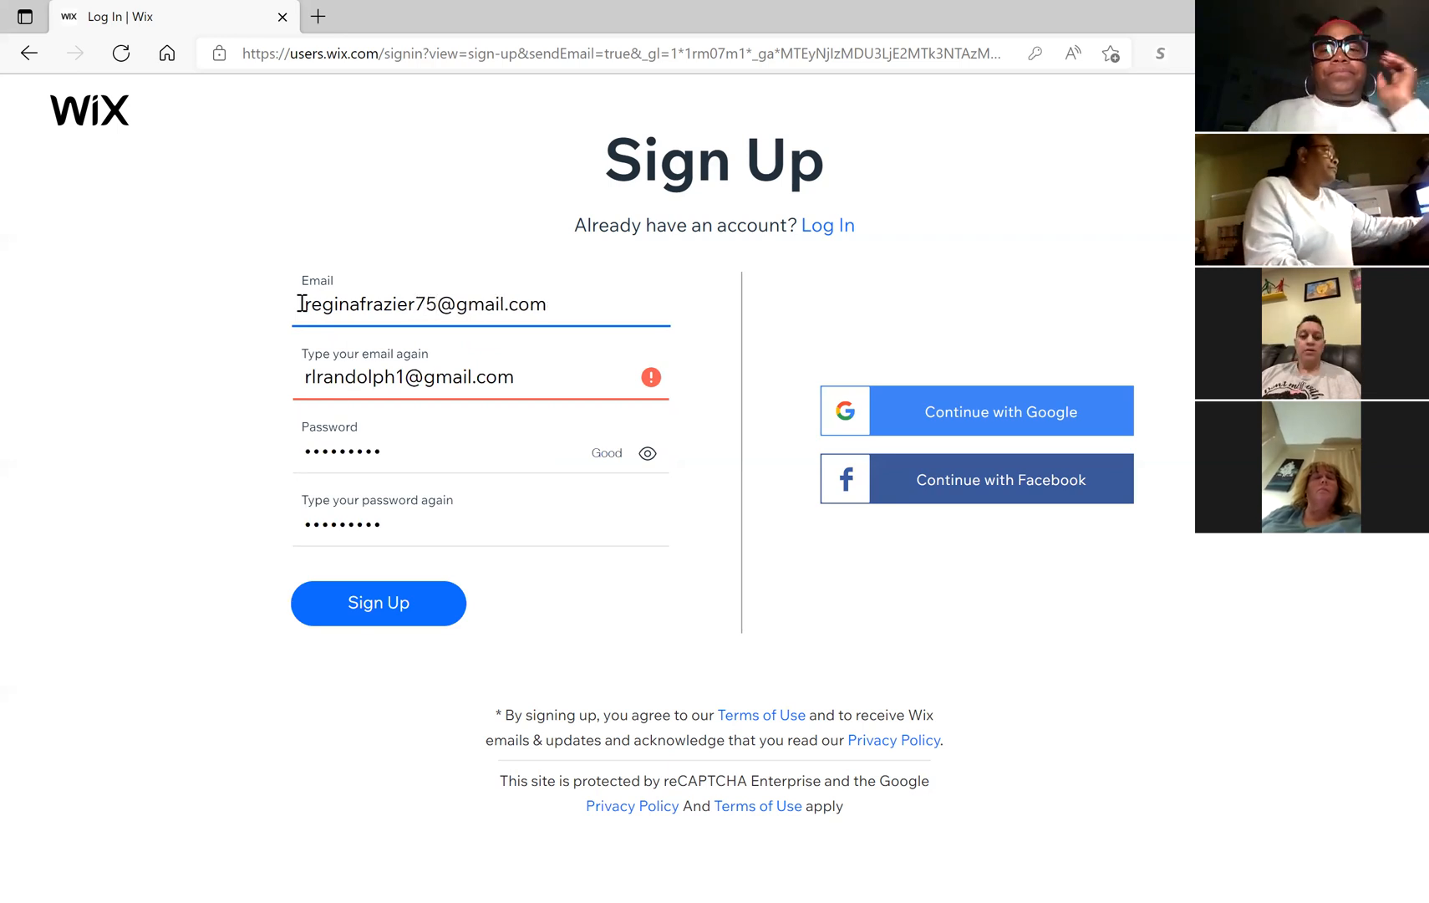
pyautogui.click(390, 622)
# Step: Update the repeated e-mail field to the new address and submit sign-up again
pyautogui.click(413, 374)
pyautogui.moveTo(405, 377); pyautogui.dragTo(303, 381)
pyautogui.press('BackSpace')
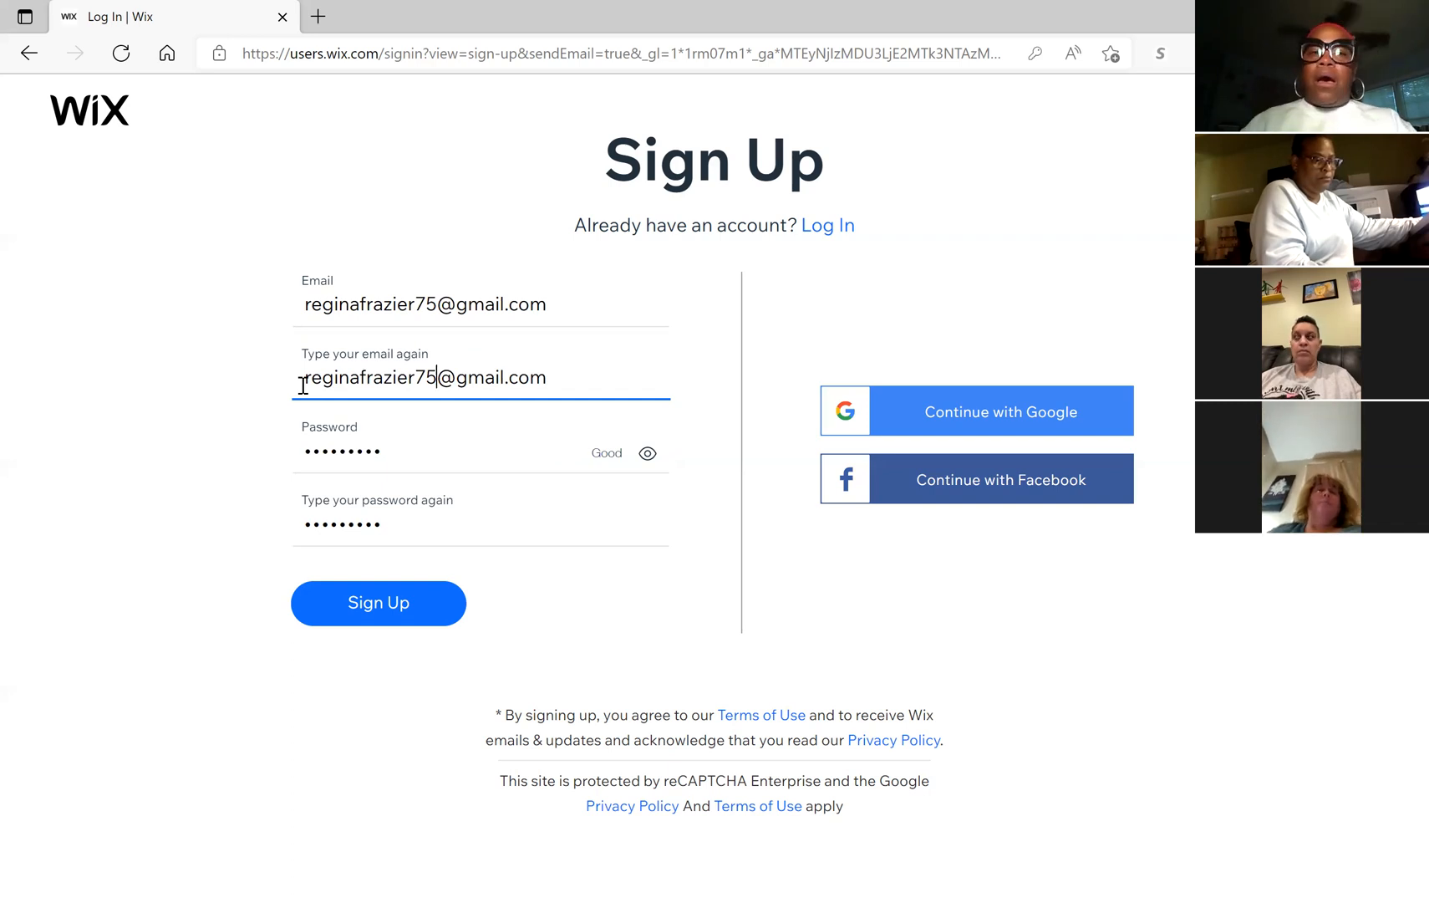
pyautogui.click(399, 614)
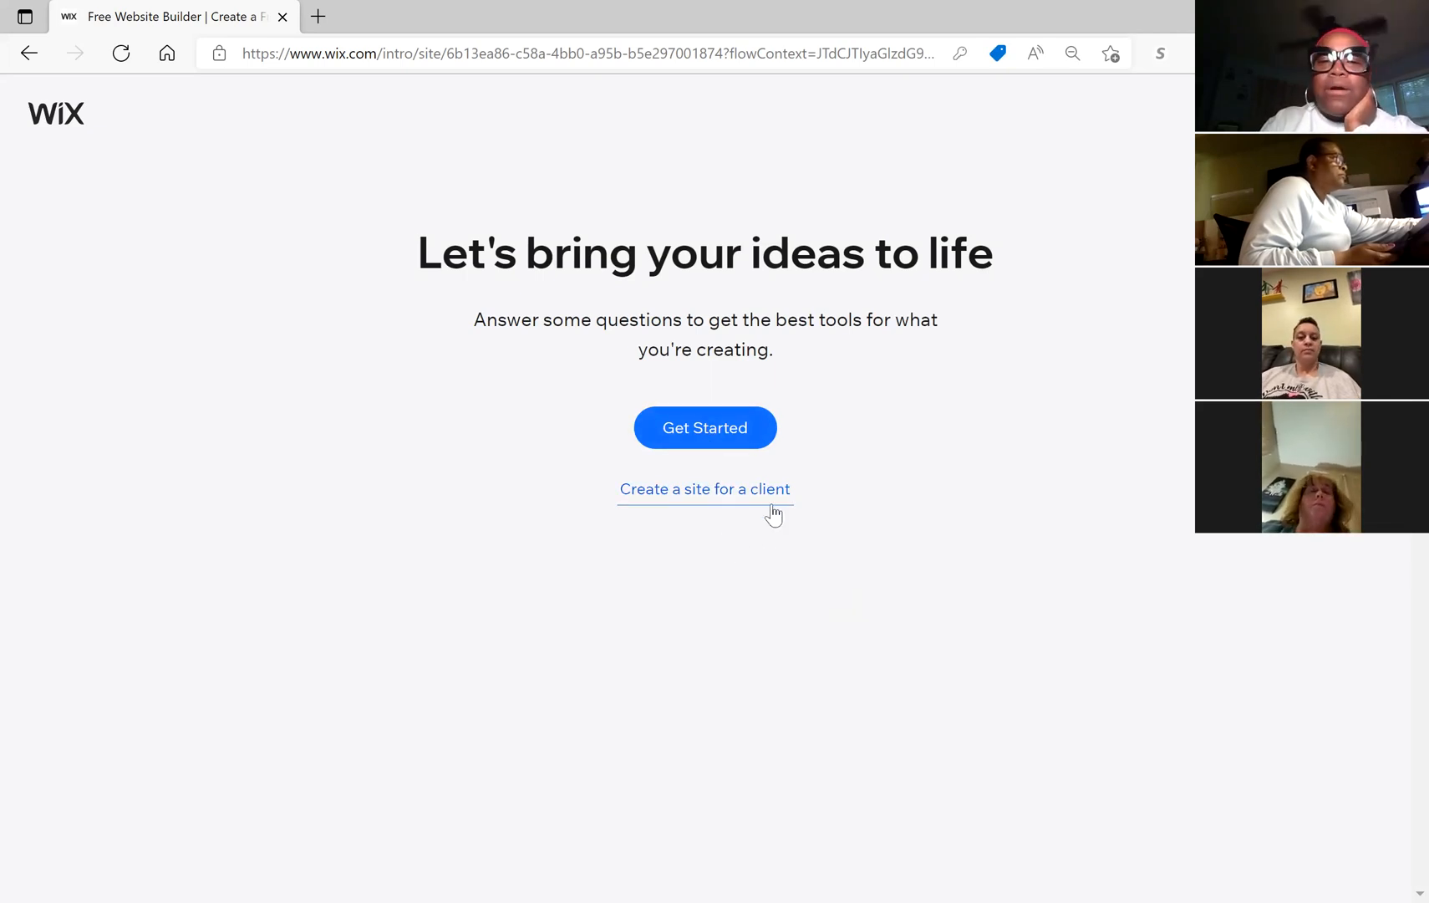
# Step: Choose Online Store, narrowed to Online Craft Store, as the website type and continue
pyautogui.click(733, 434)
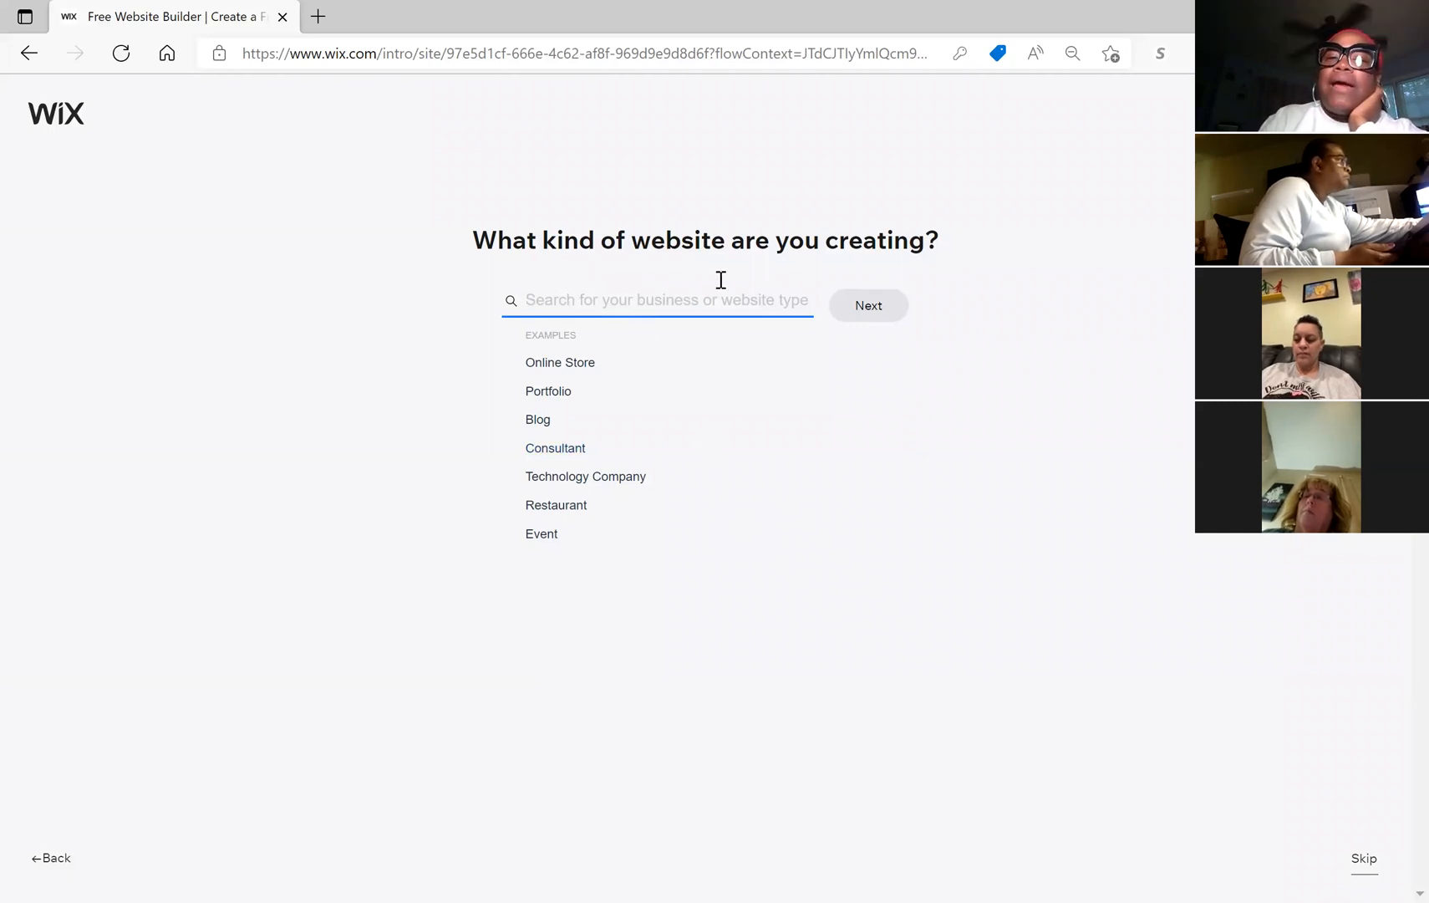
pyautogui.click(590, 364)
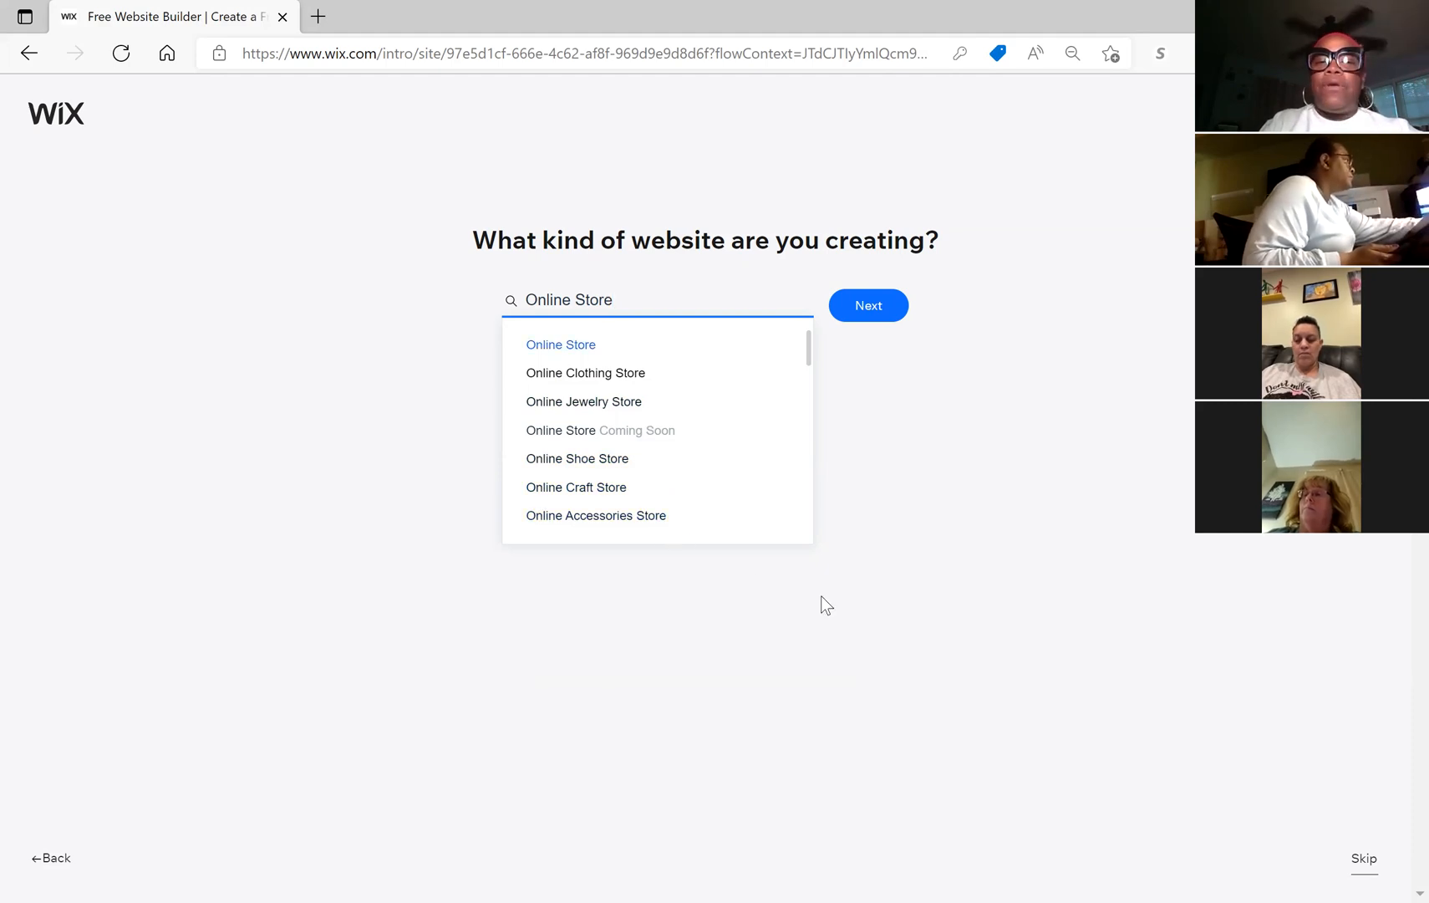
pyautogui.click(577, 493)
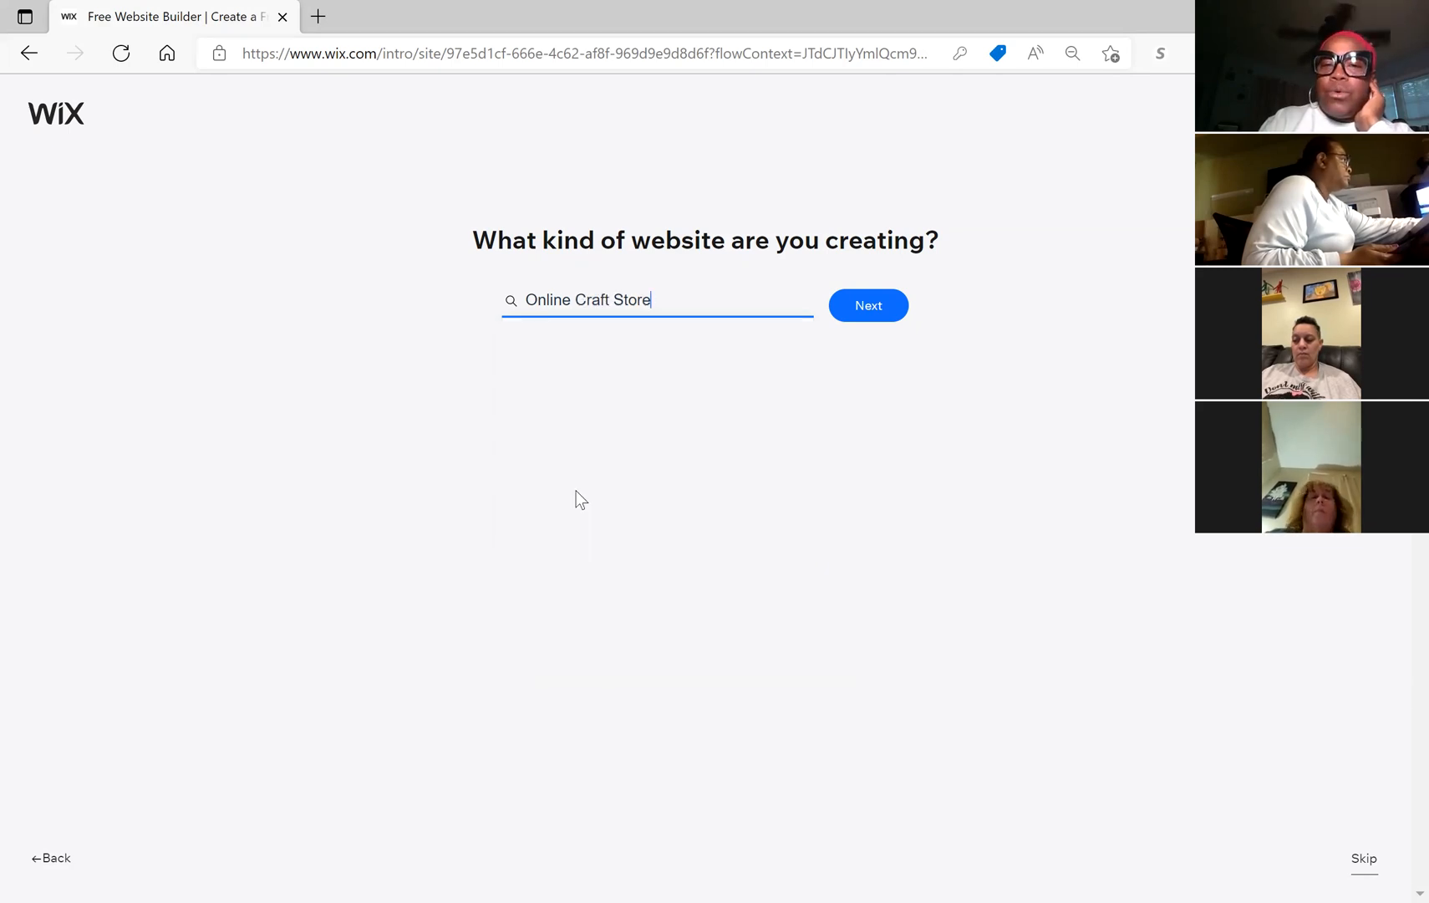
pyautogui.click(870, 325)
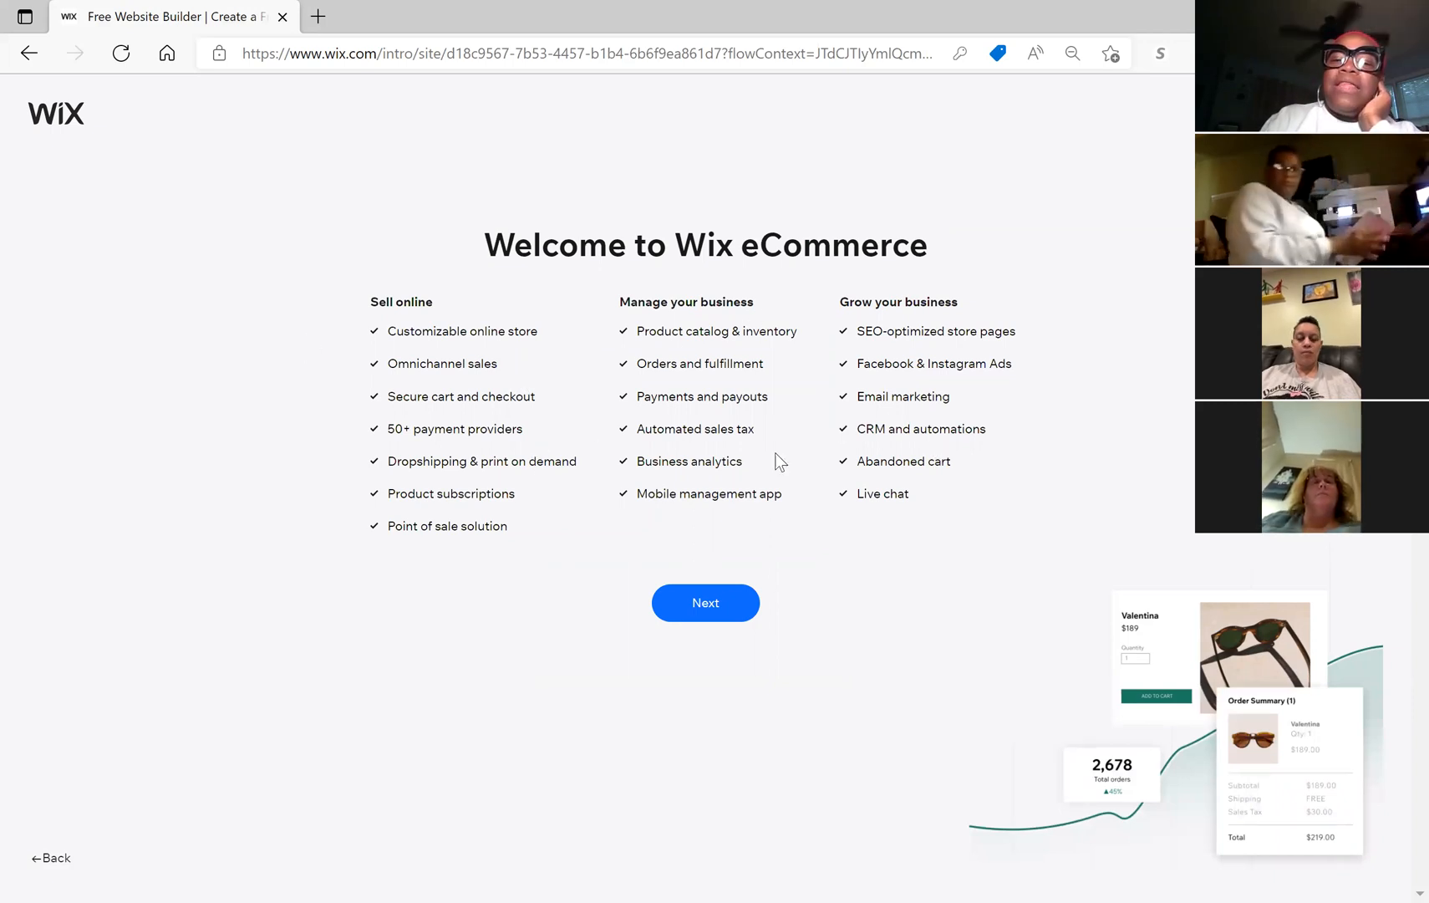
# Step: Name the store '2 Beans Blanks, LLC' after the eCommerce welcome page and submit it
pyautogui.click(727, 606)
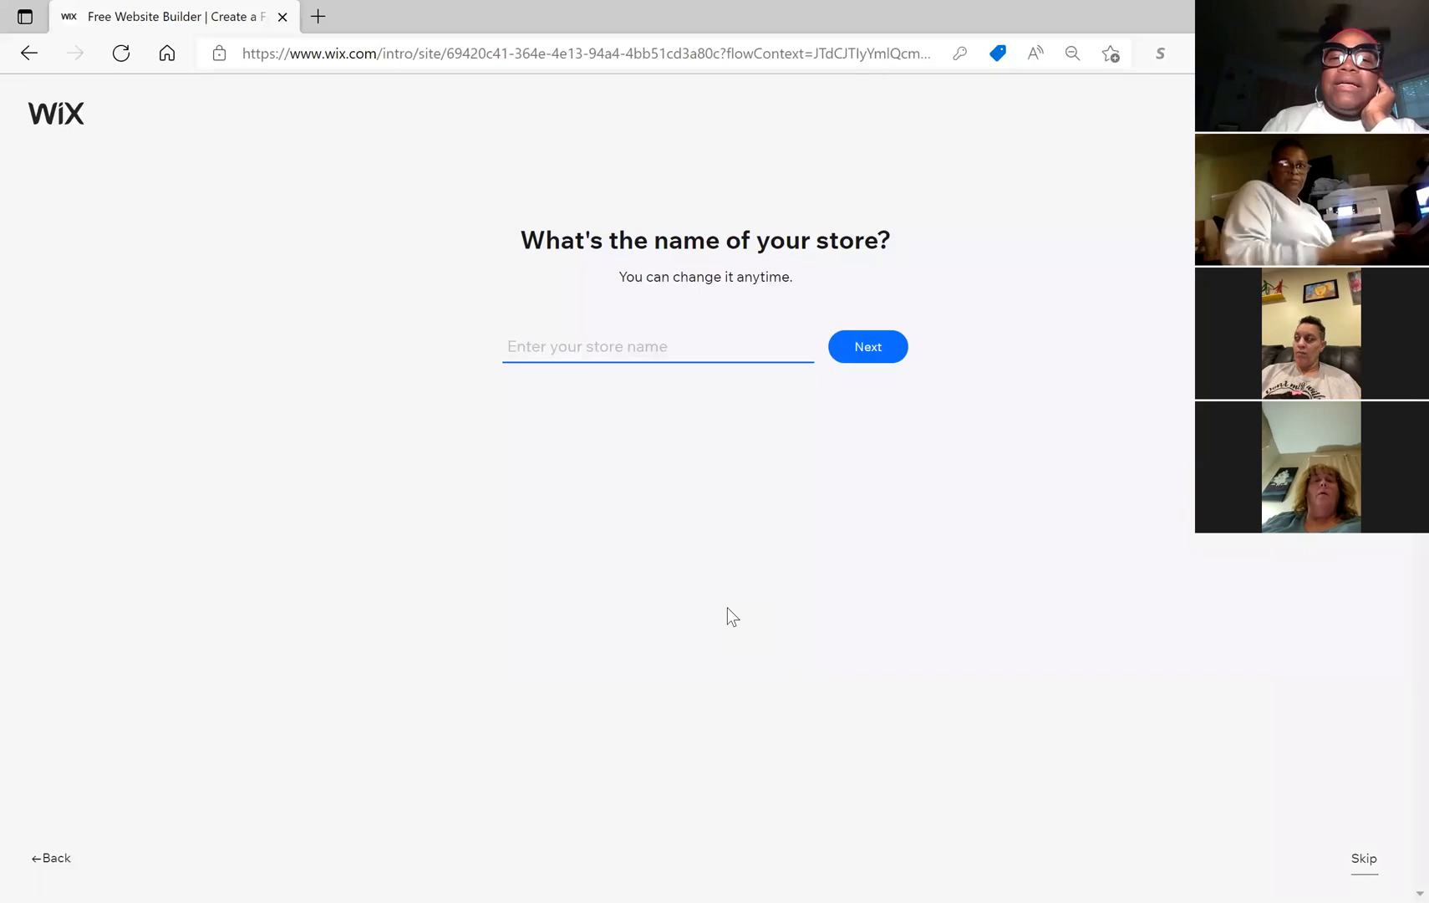
pyautogui.click(577, 360)
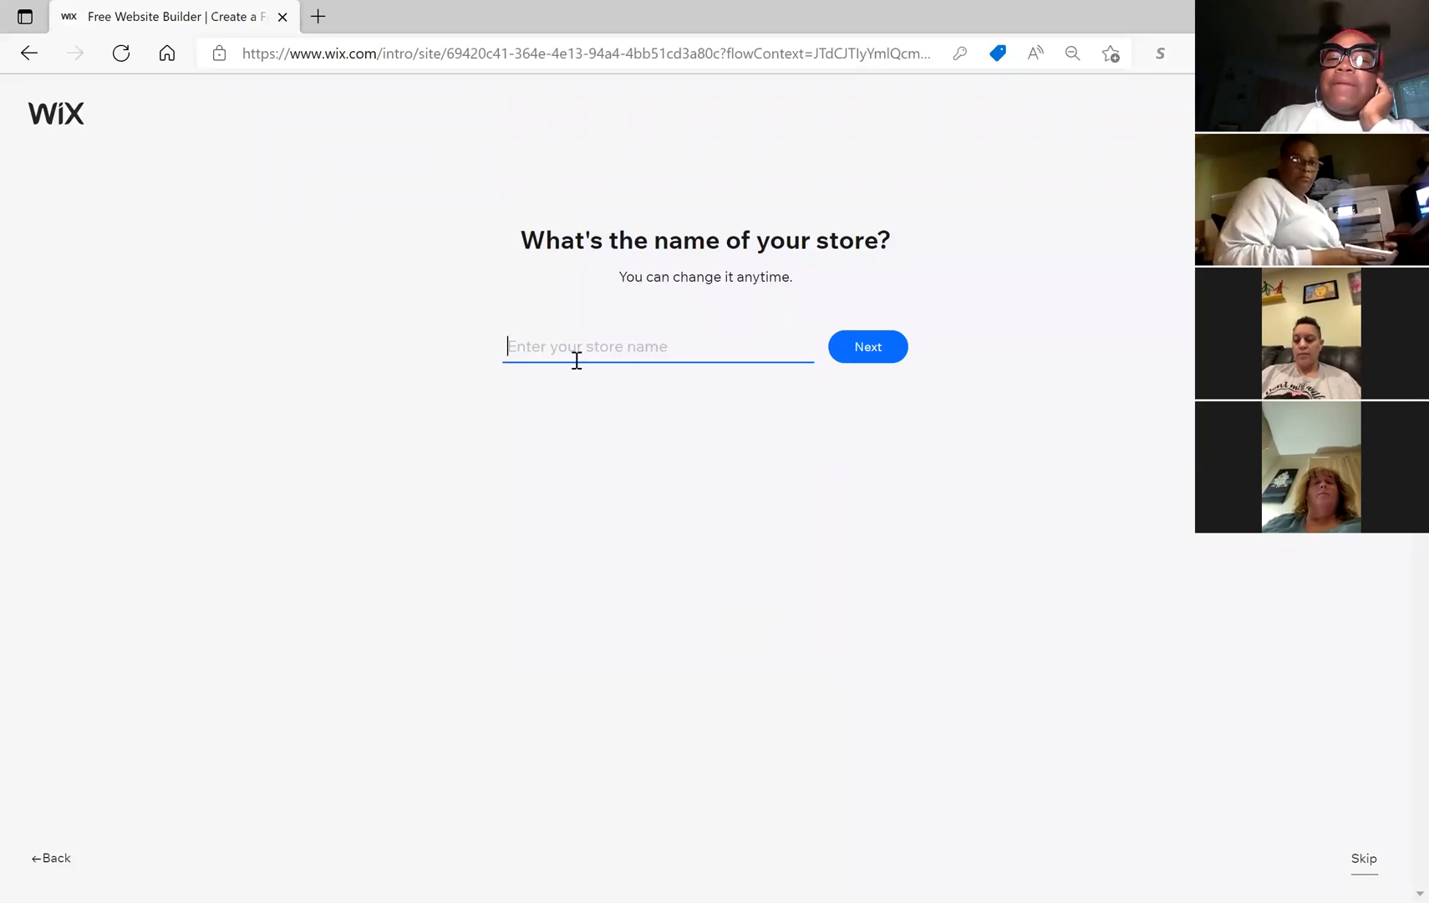
pyautogui.click(576, 355)
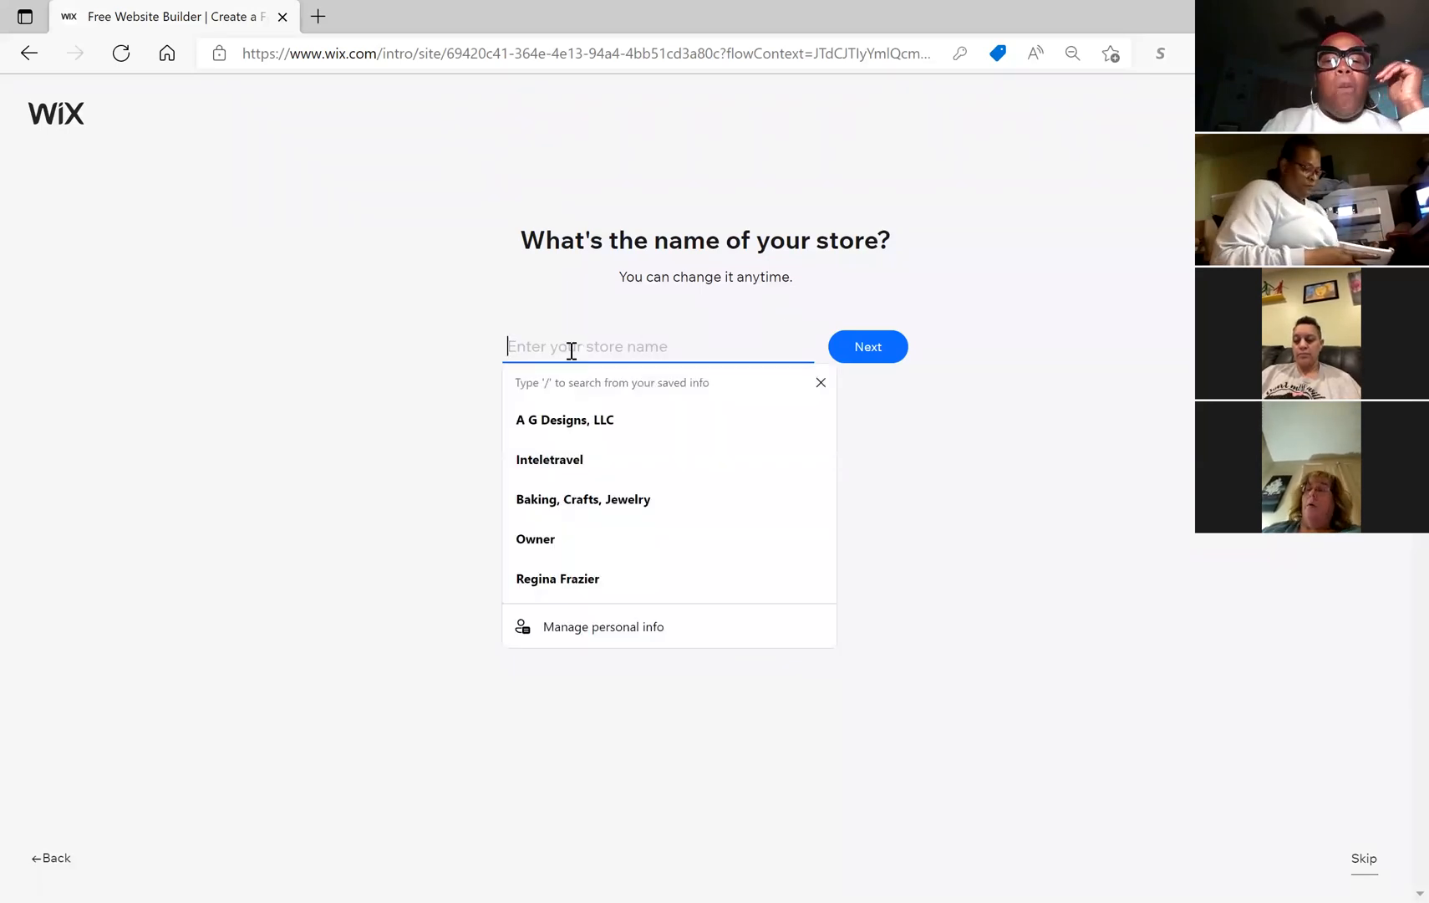
pyautogui.click(904, 465)
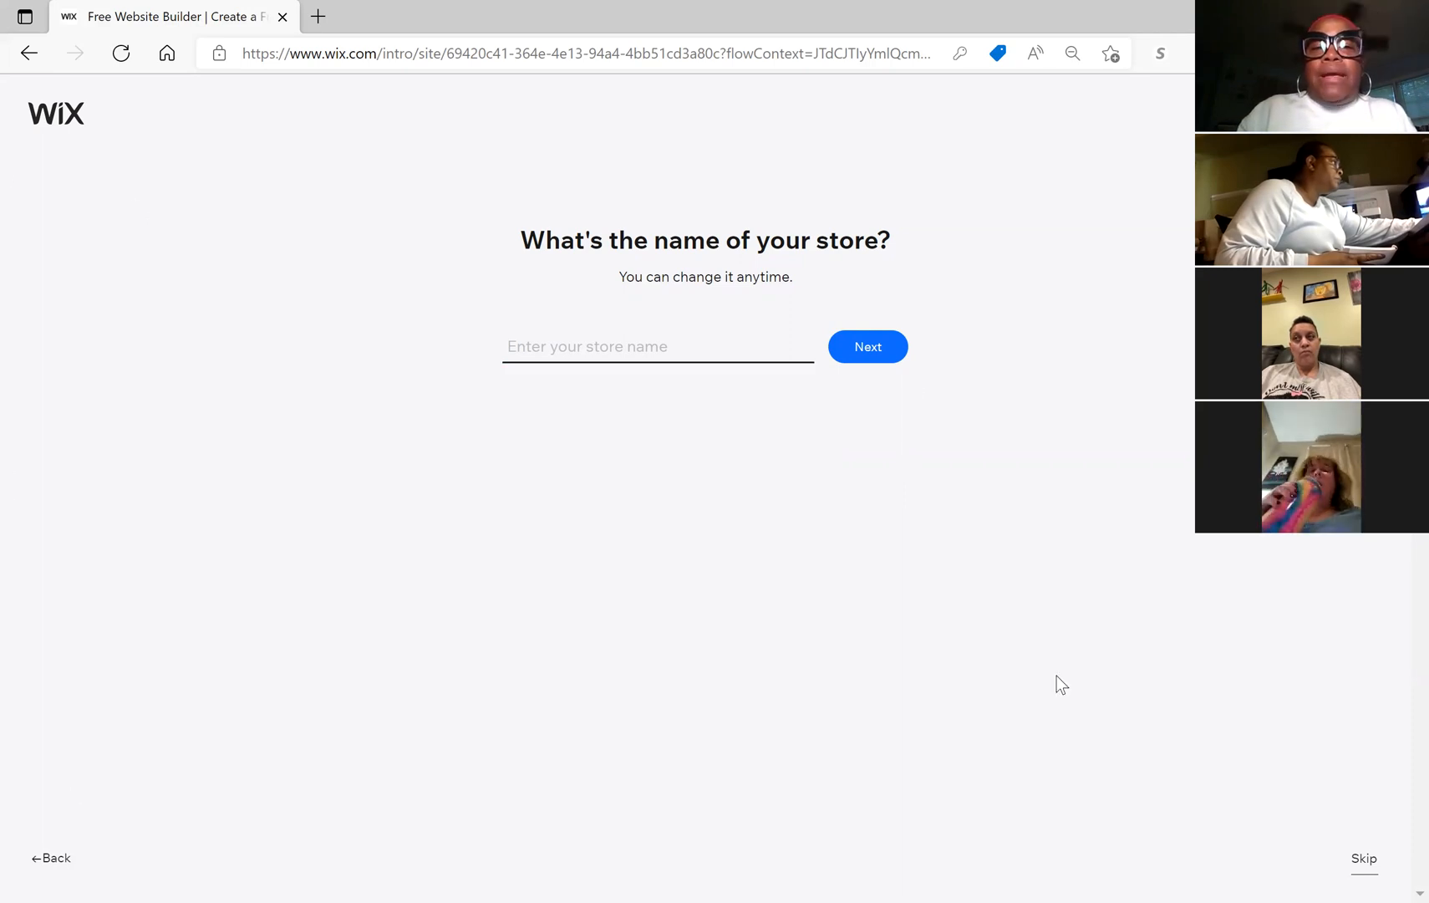
pyautogui.click(590, 343)
pyautogui.write('2')
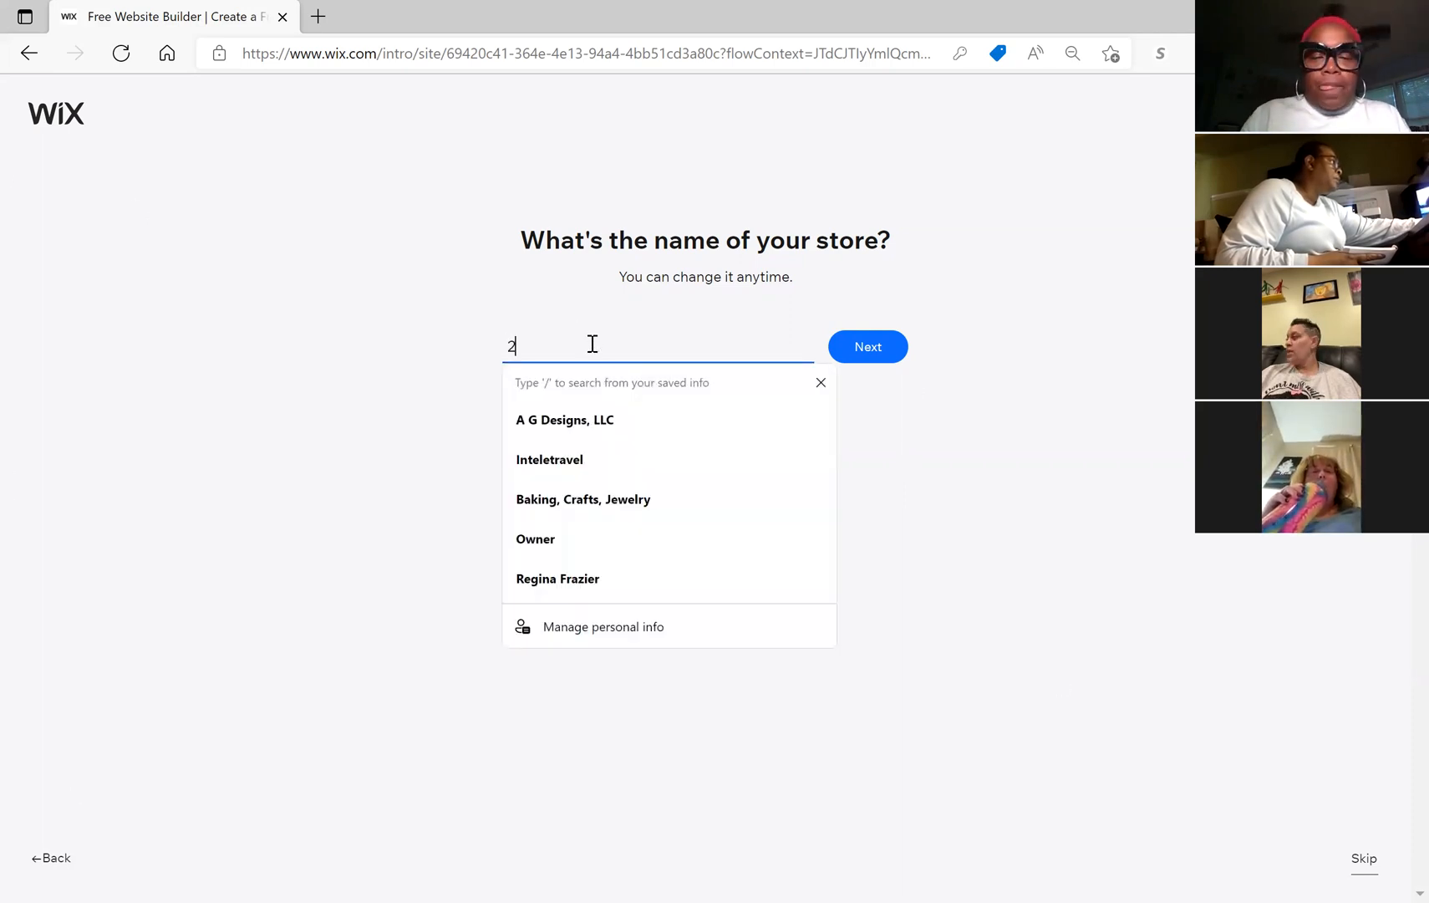
pyautogui.write(' Beans Blanks')
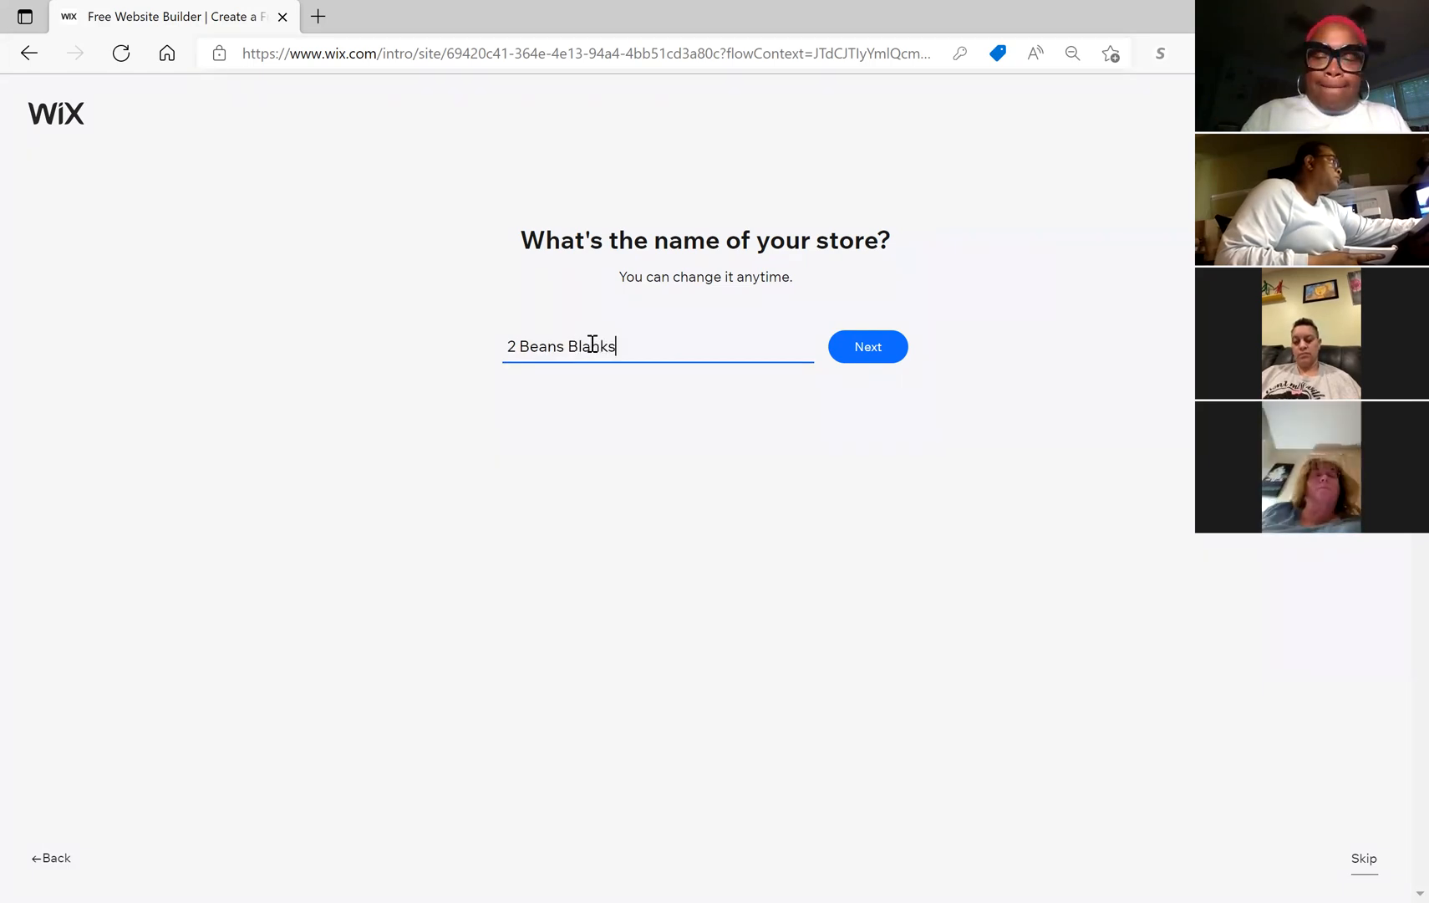
pyautogui.write(', LLC')
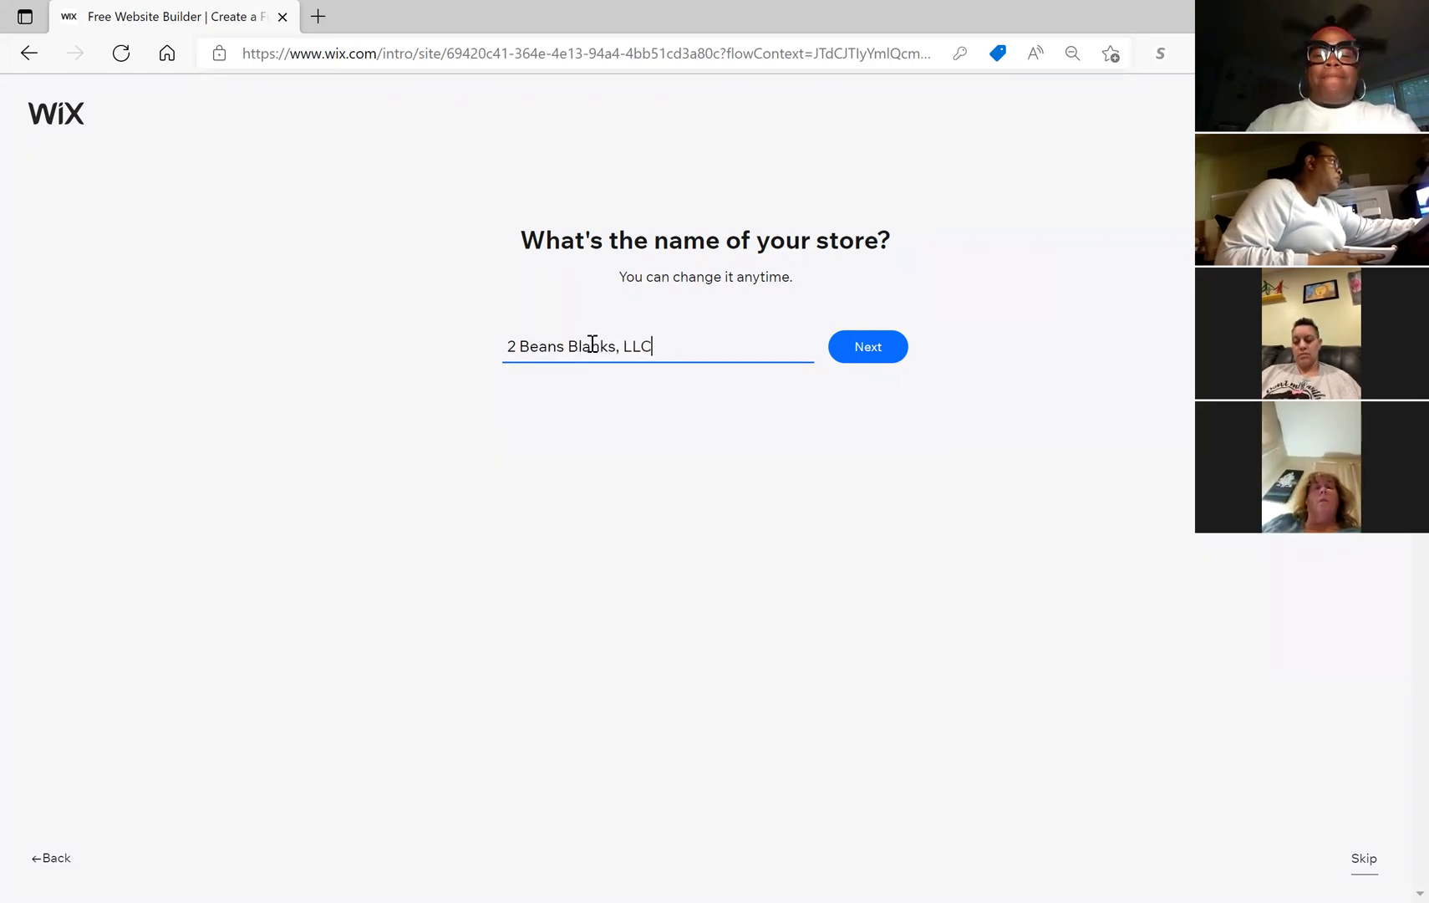
pyautogui.click(865, 355)
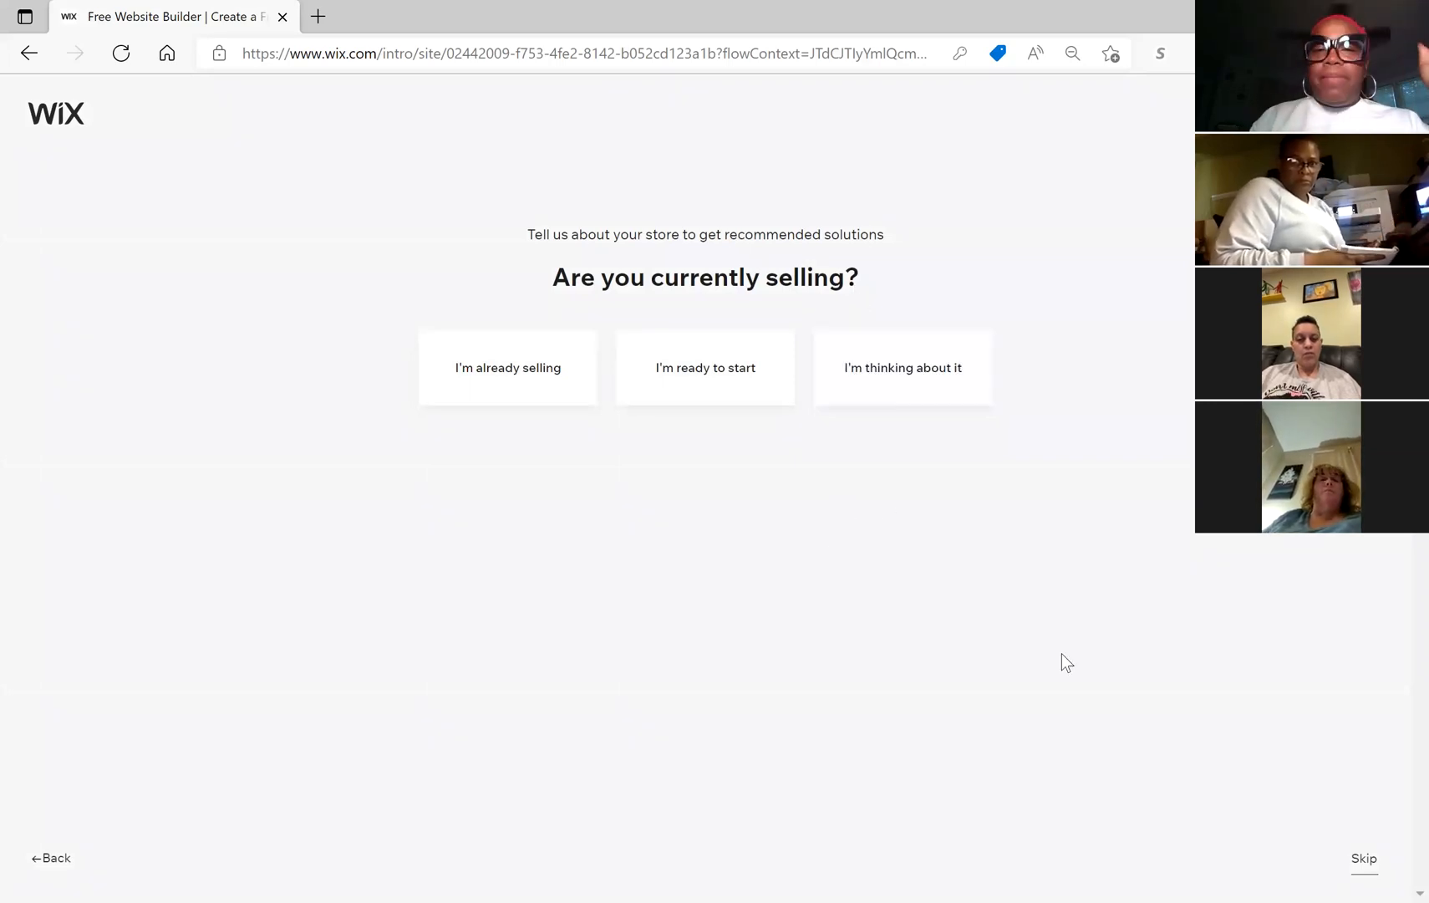
# Step: Answer selling on marketplaces, social media and an outside store; product count 'I'm not sure yet'
pyautogui.click(511, 376)
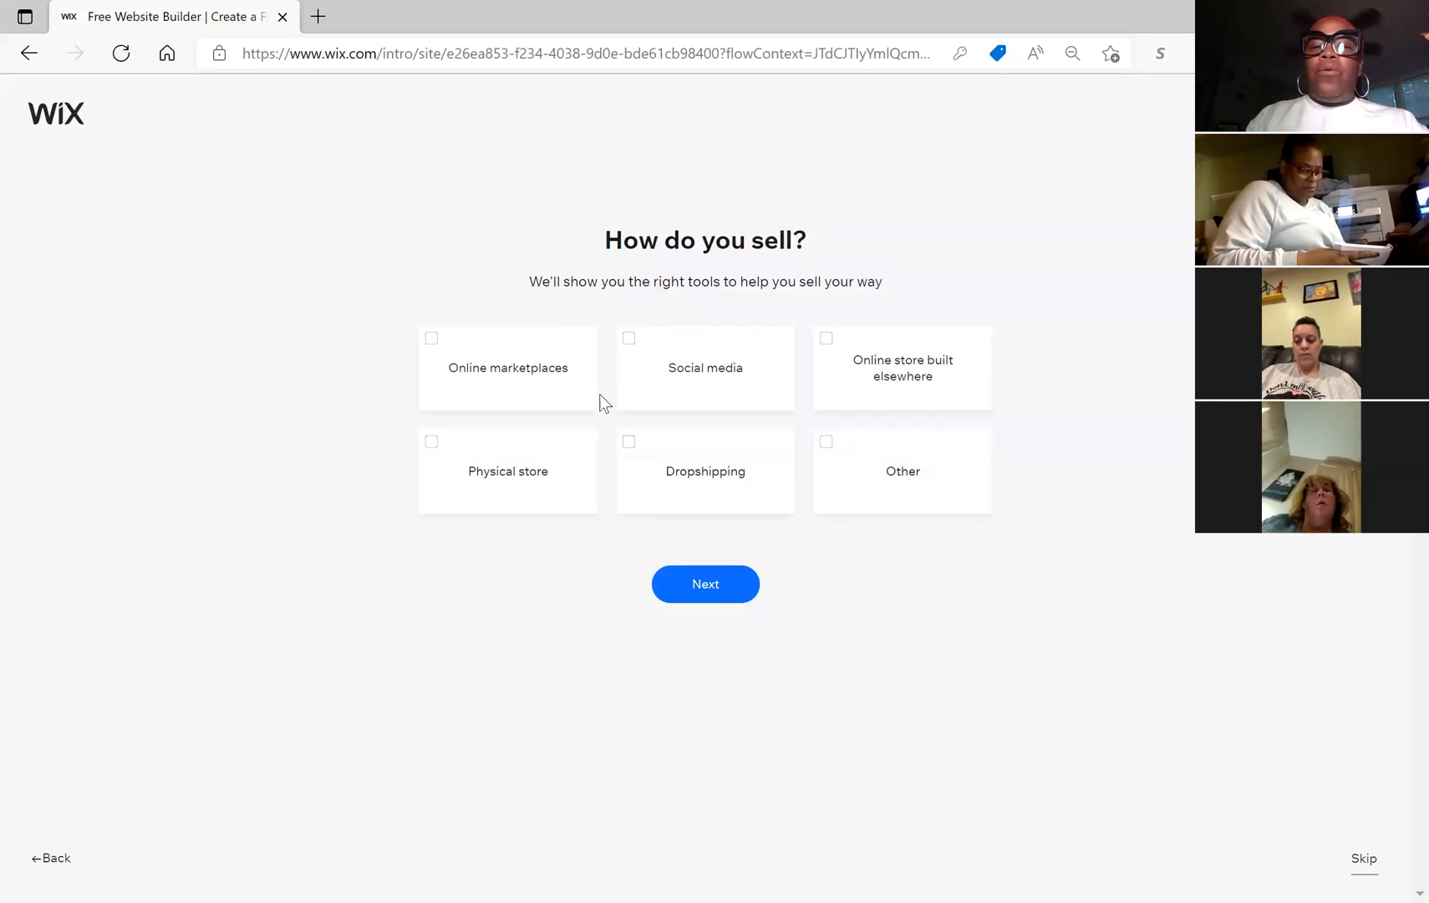
pyautogui.click(553, 377)
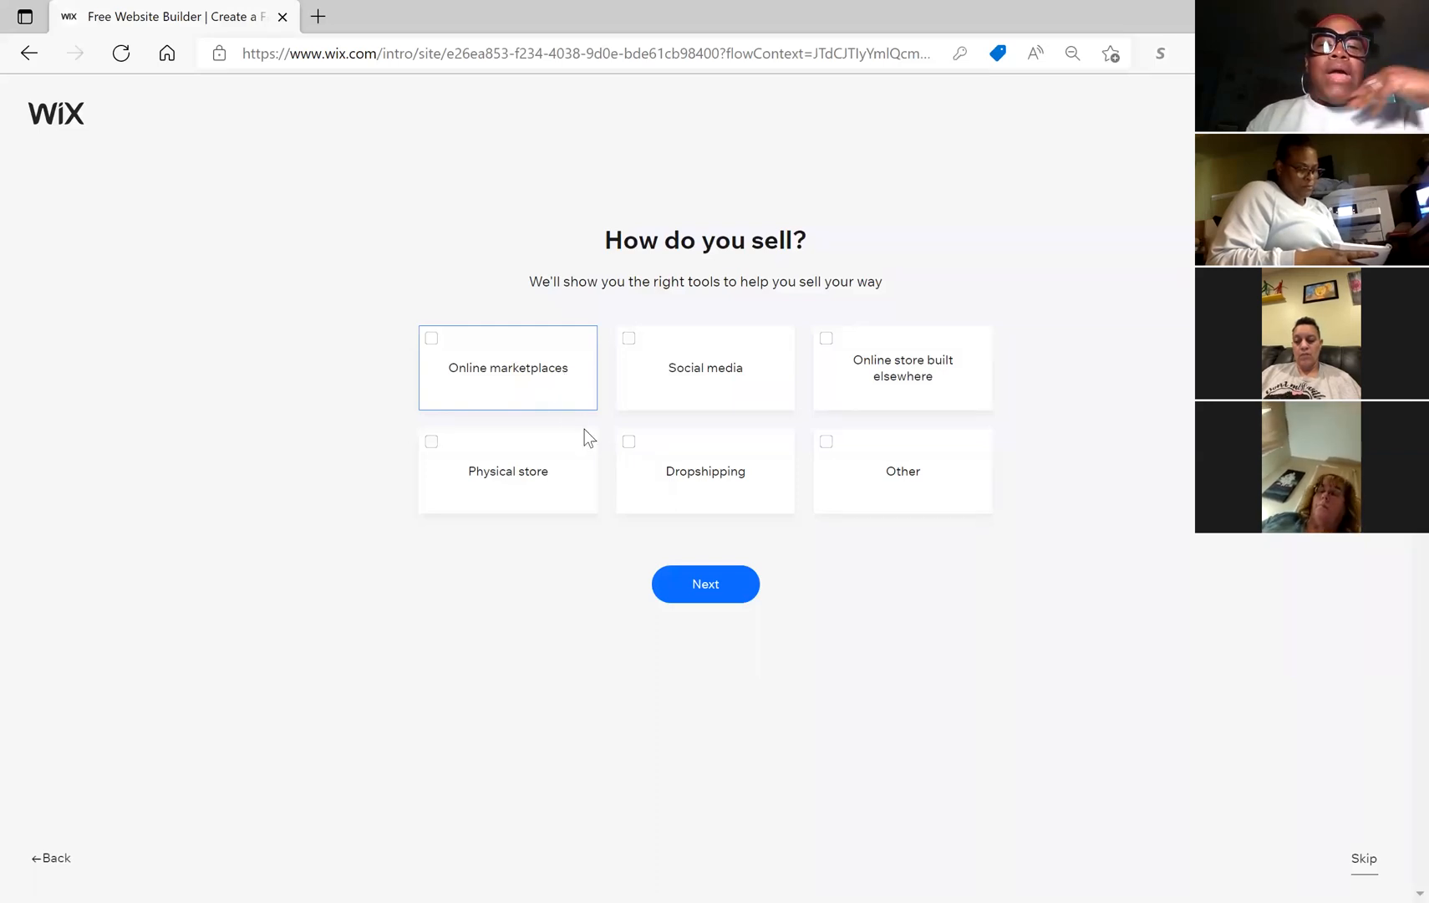
pyautogui.click(693, 407)
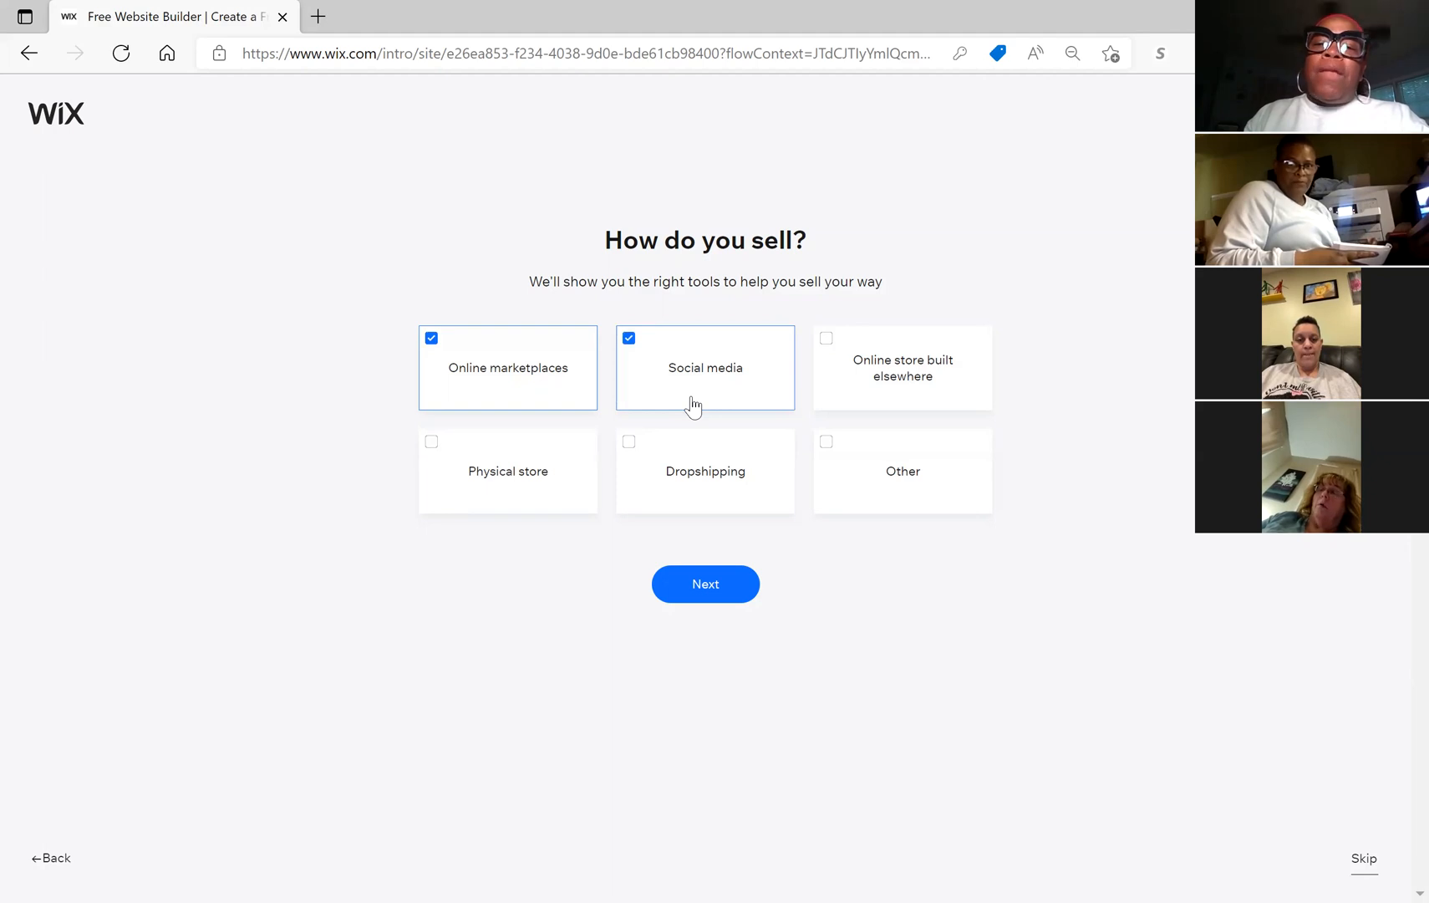
pyautogui.click(900, 393)
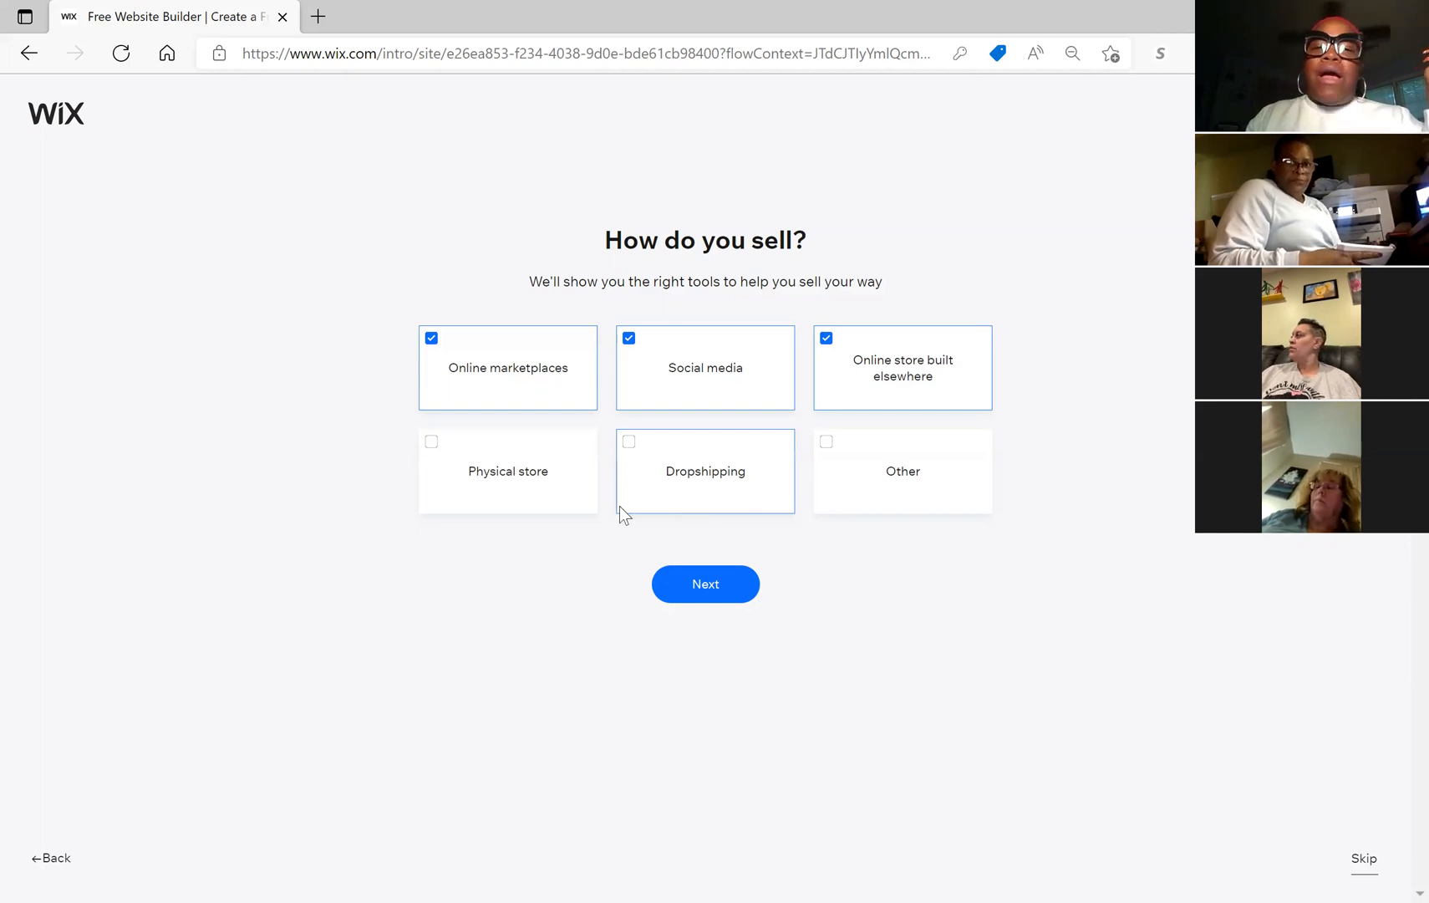
pyautogui.click(728, 591)
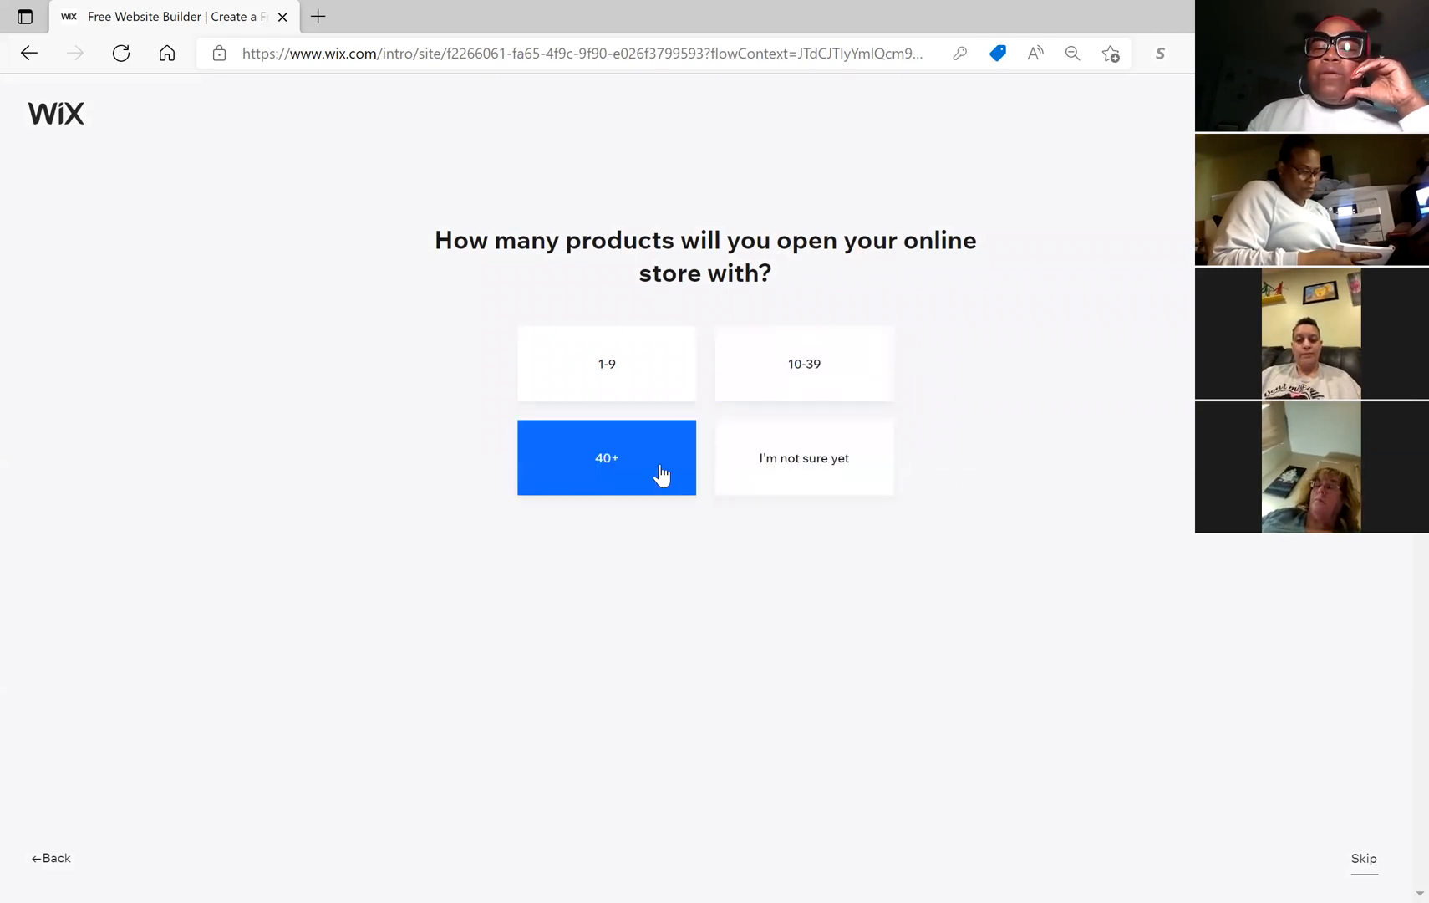
pyautogui.click(850, 469)
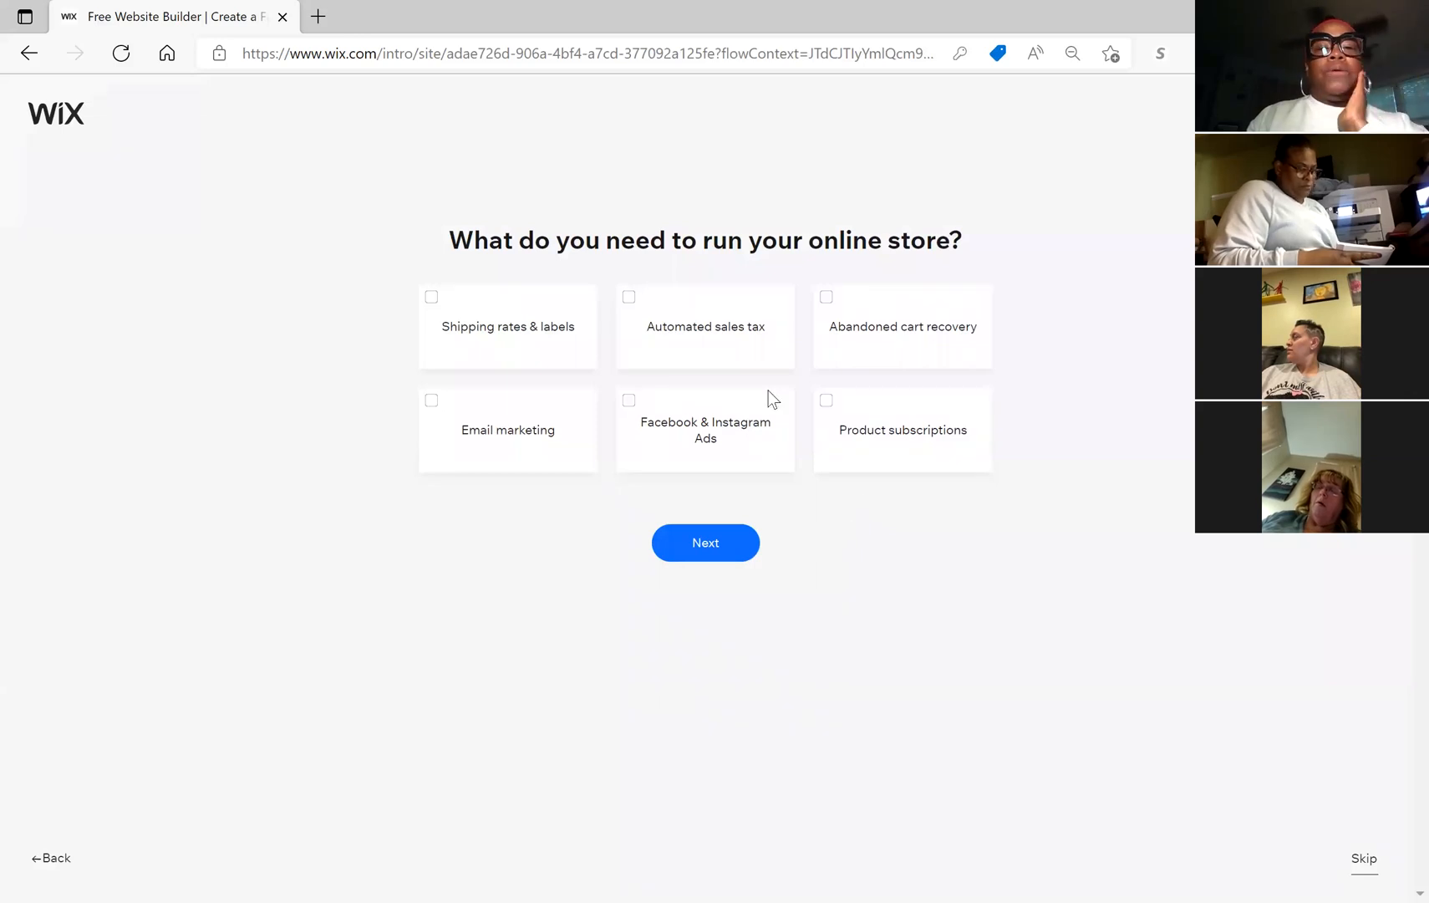
# Step: Request shipping labels, automated sales tax, abandoned cart recovery, email marketing and Facebook & Instagram Ads
pyautogui.click(553, 355)
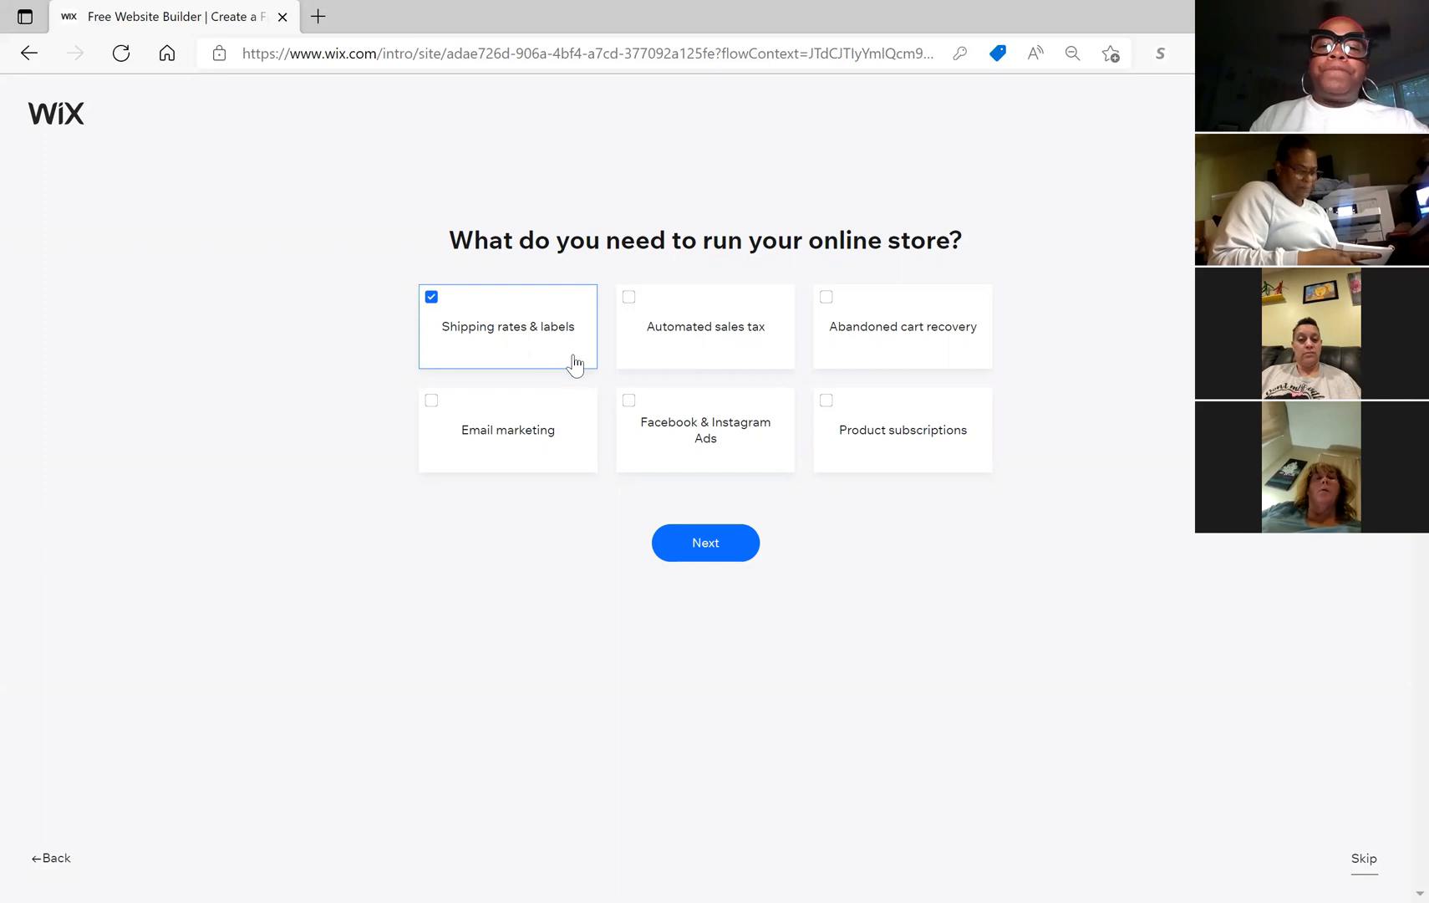
pyautogui.click(761, 360)
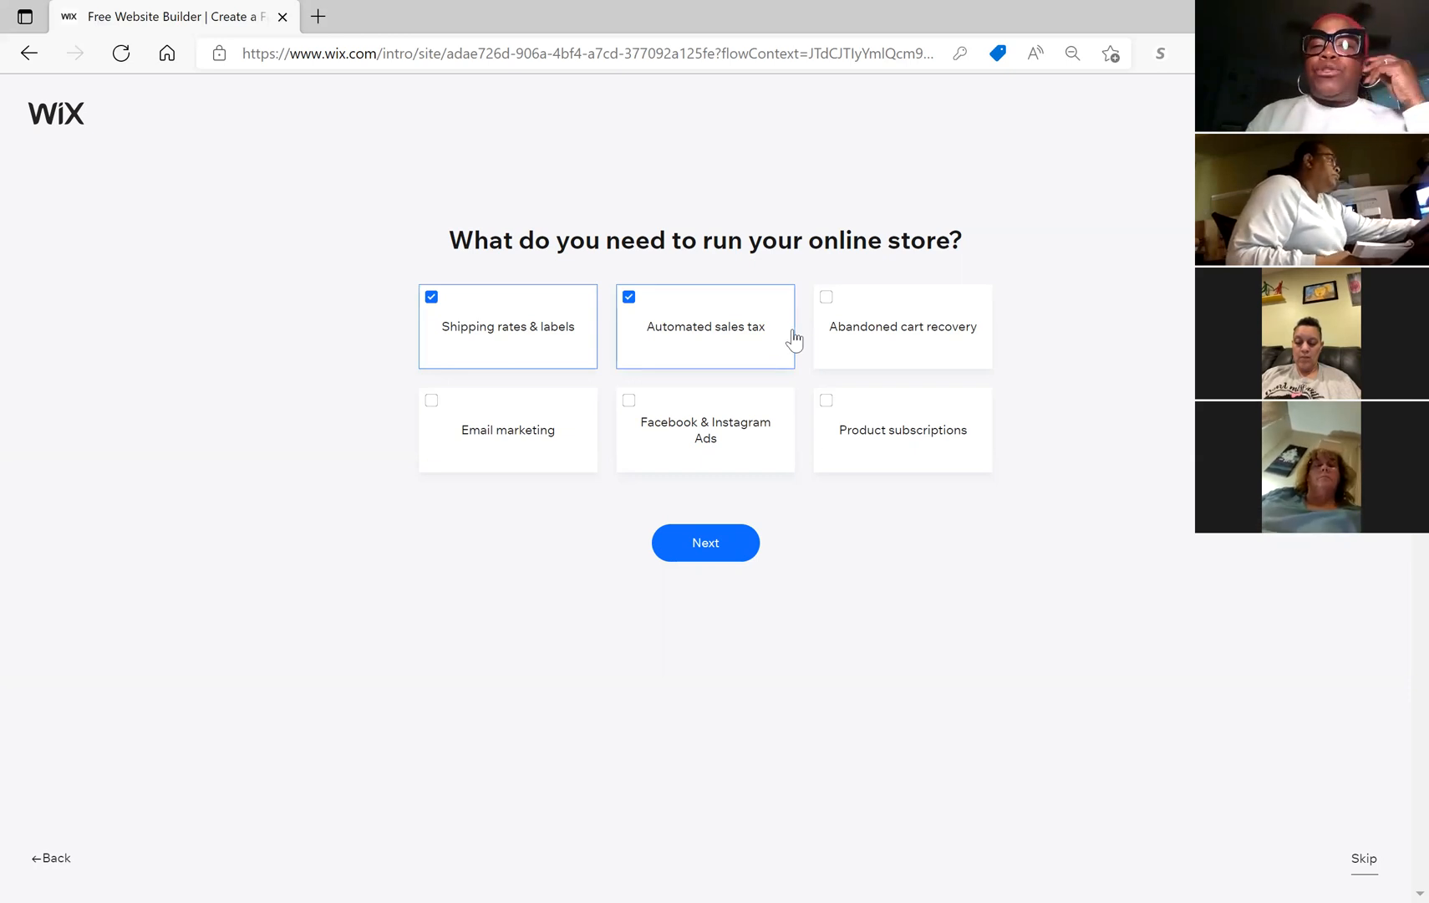
pyautogui.click(920, 345)
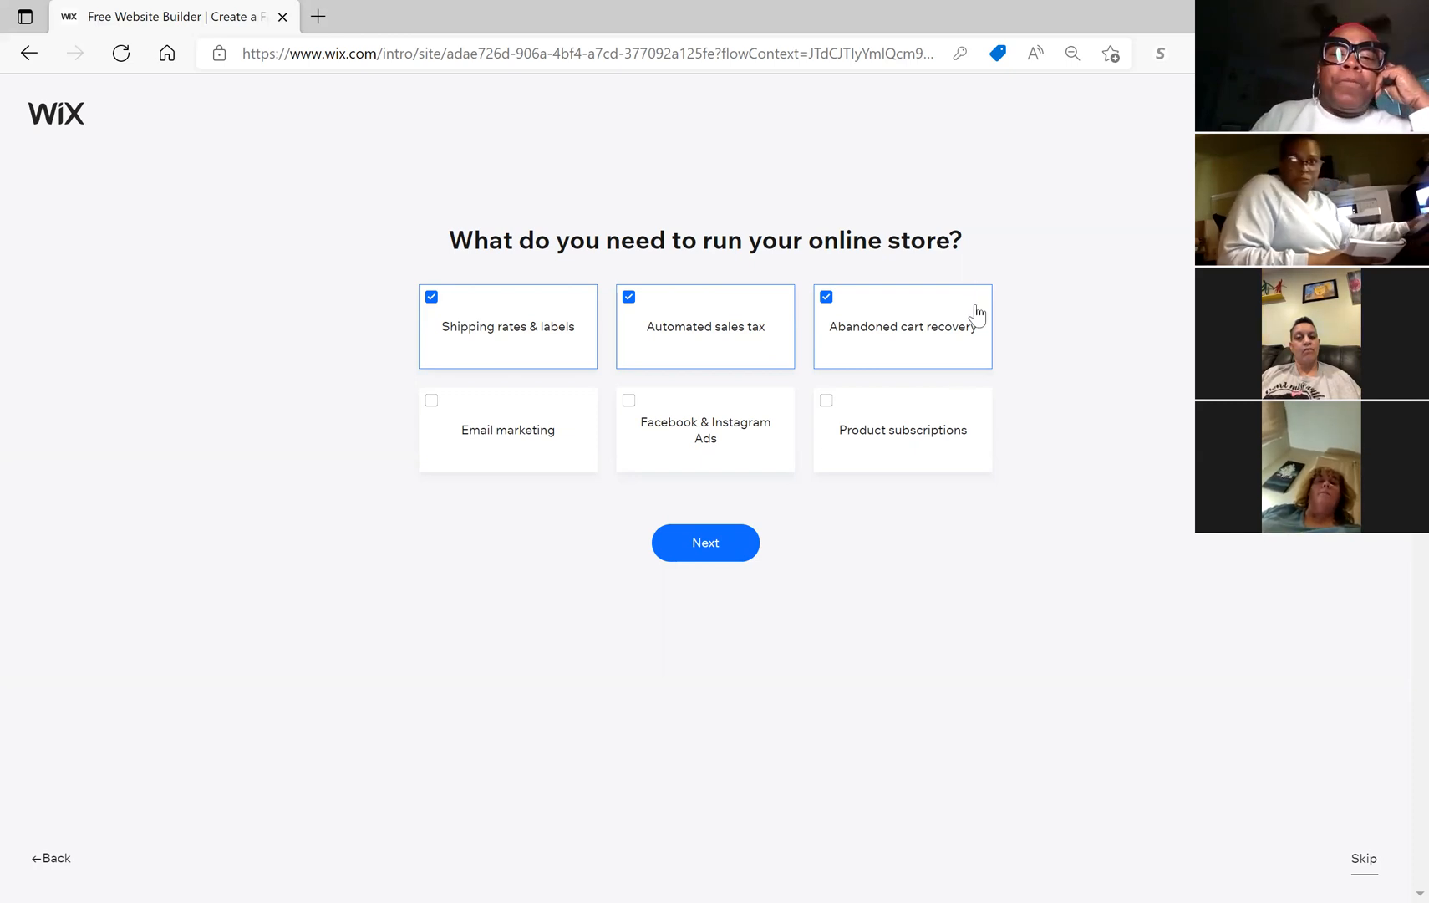
pyautogui.click(592, 467)
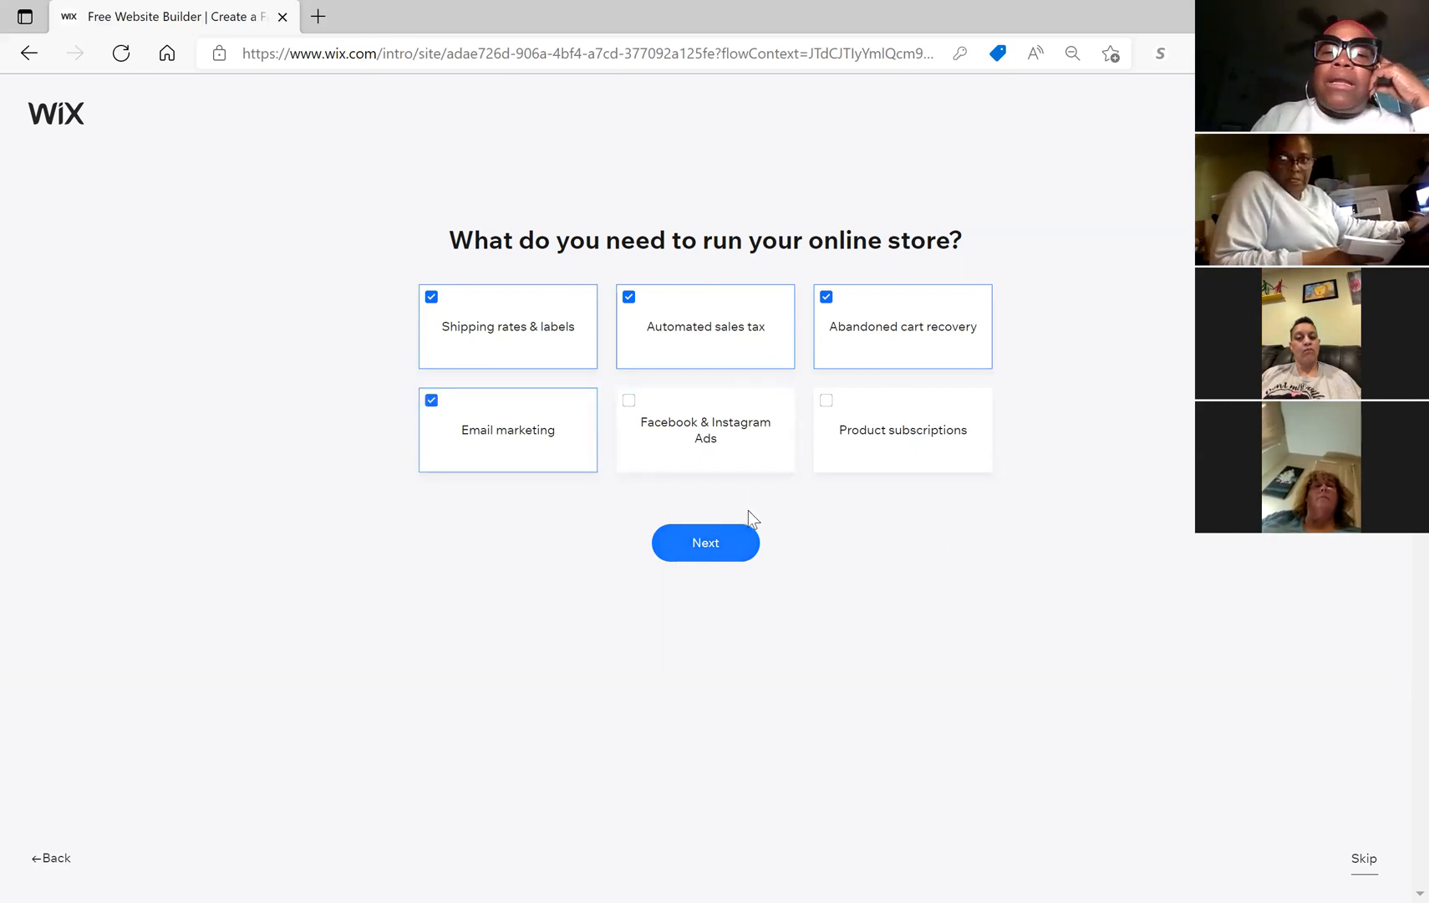
pyautogui.click(756, 462)
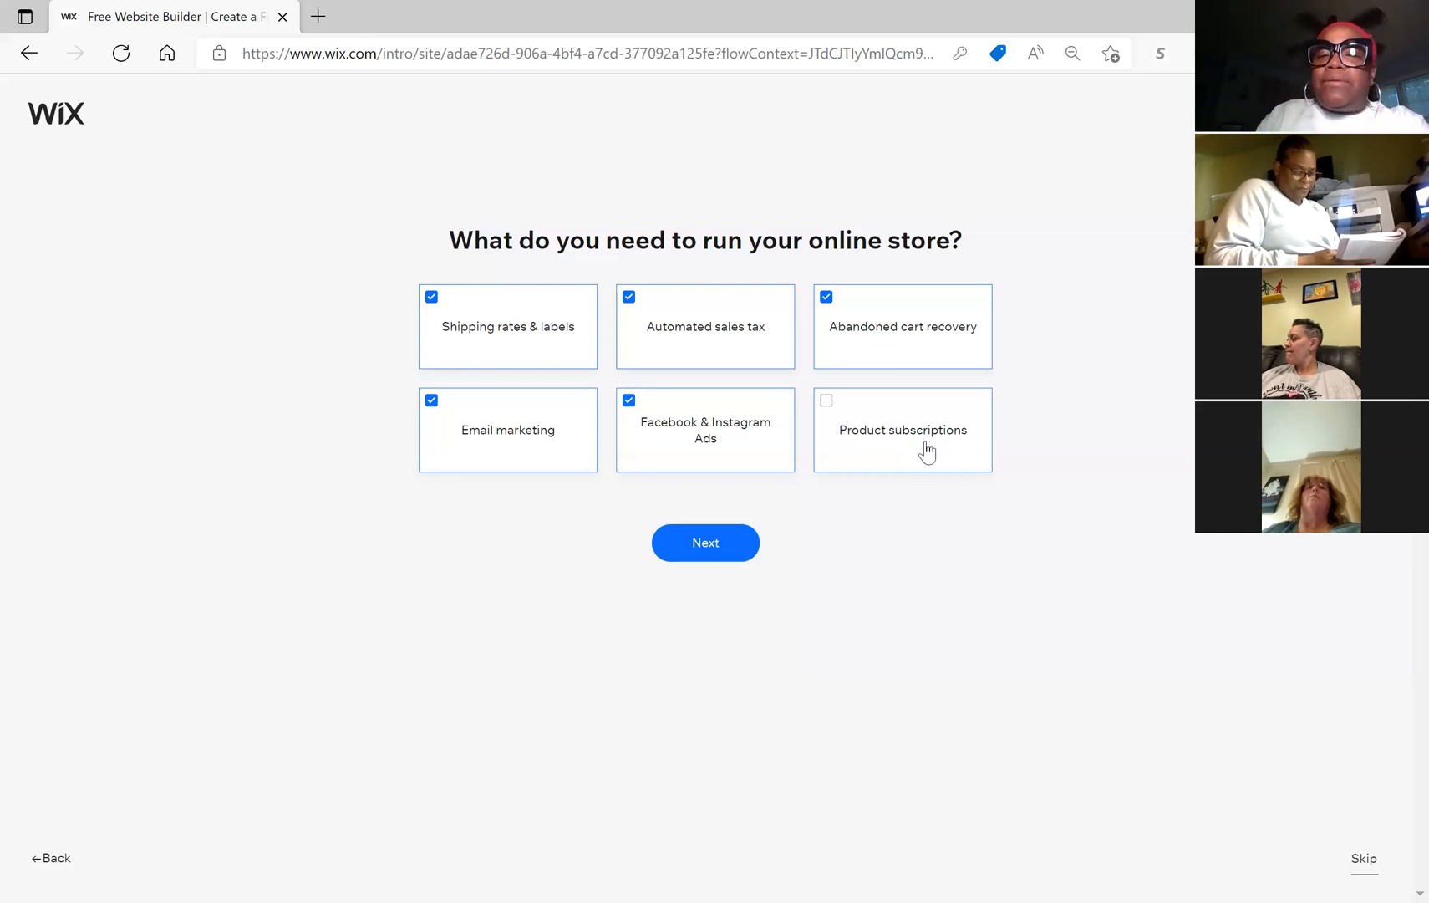
# Step: Indicate 'Just me' as the only person managing the store
pyautogui.click(718, 543)
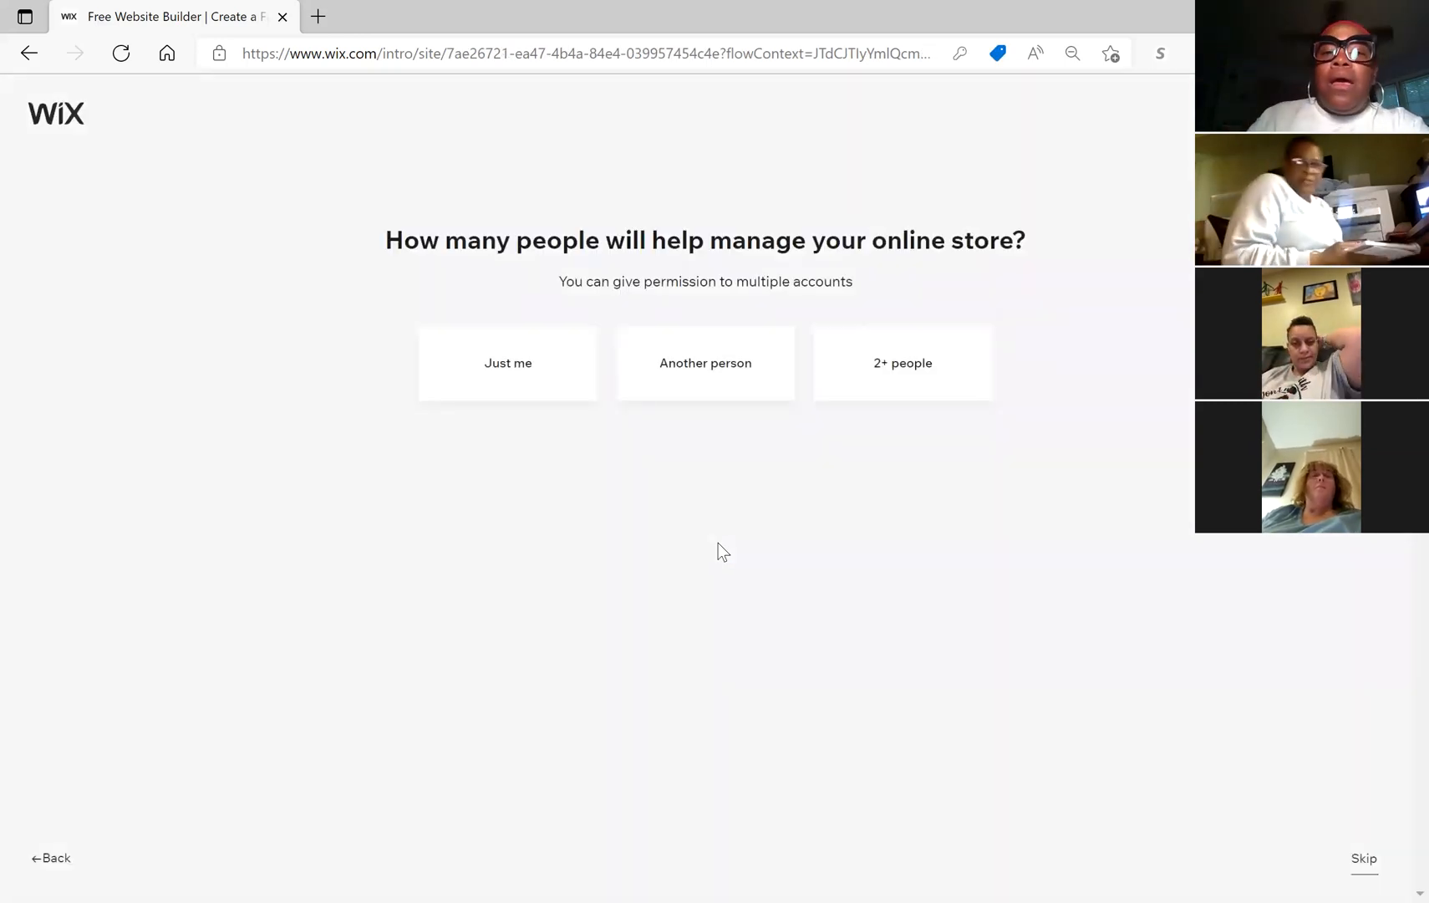
pyautogui.click(559, 396)
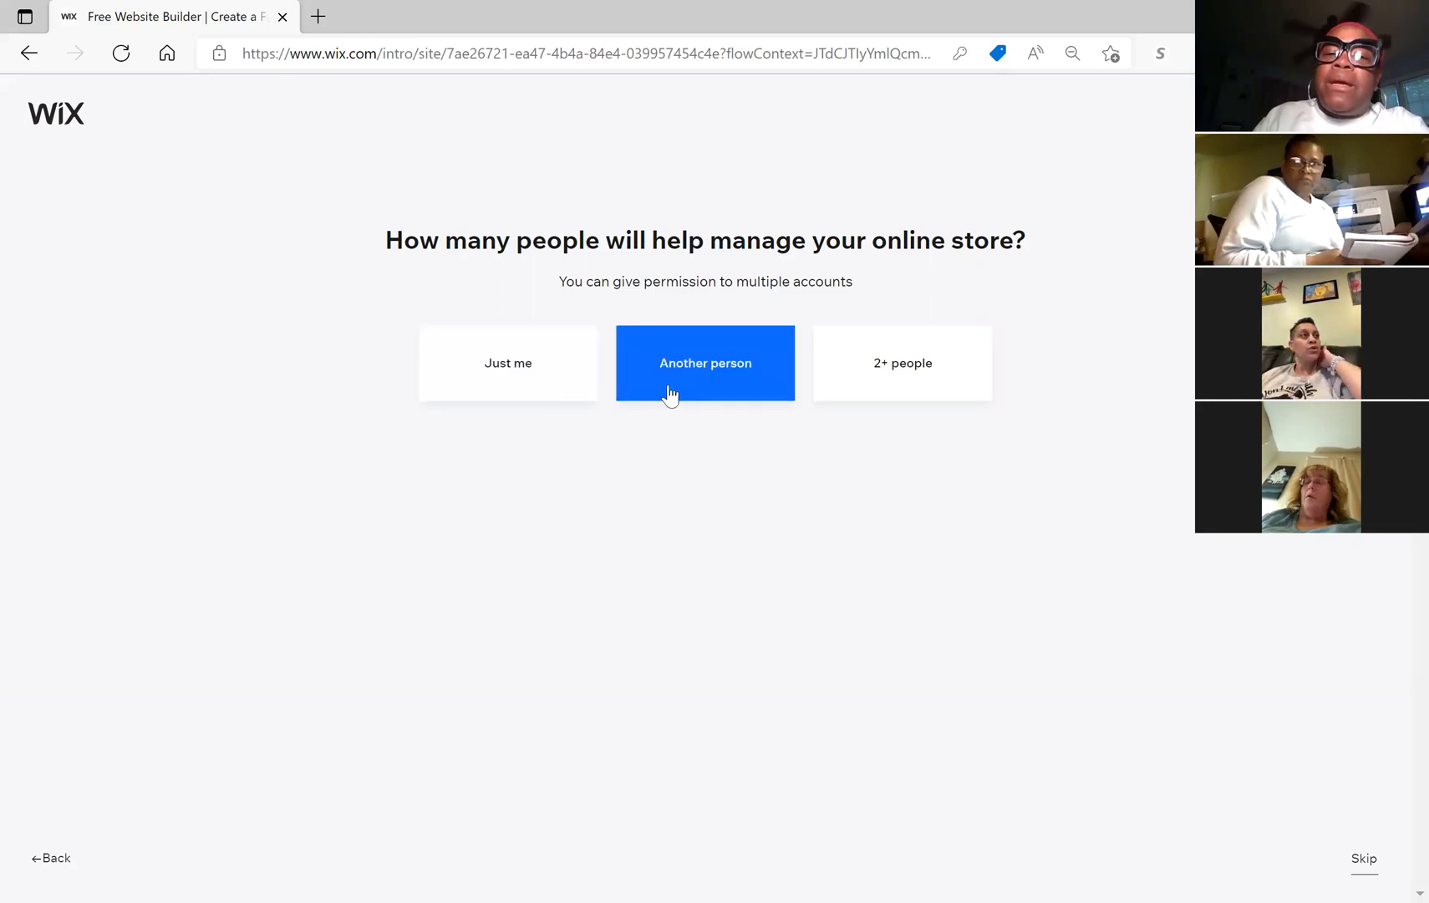
pyautogui.click(520, 387)
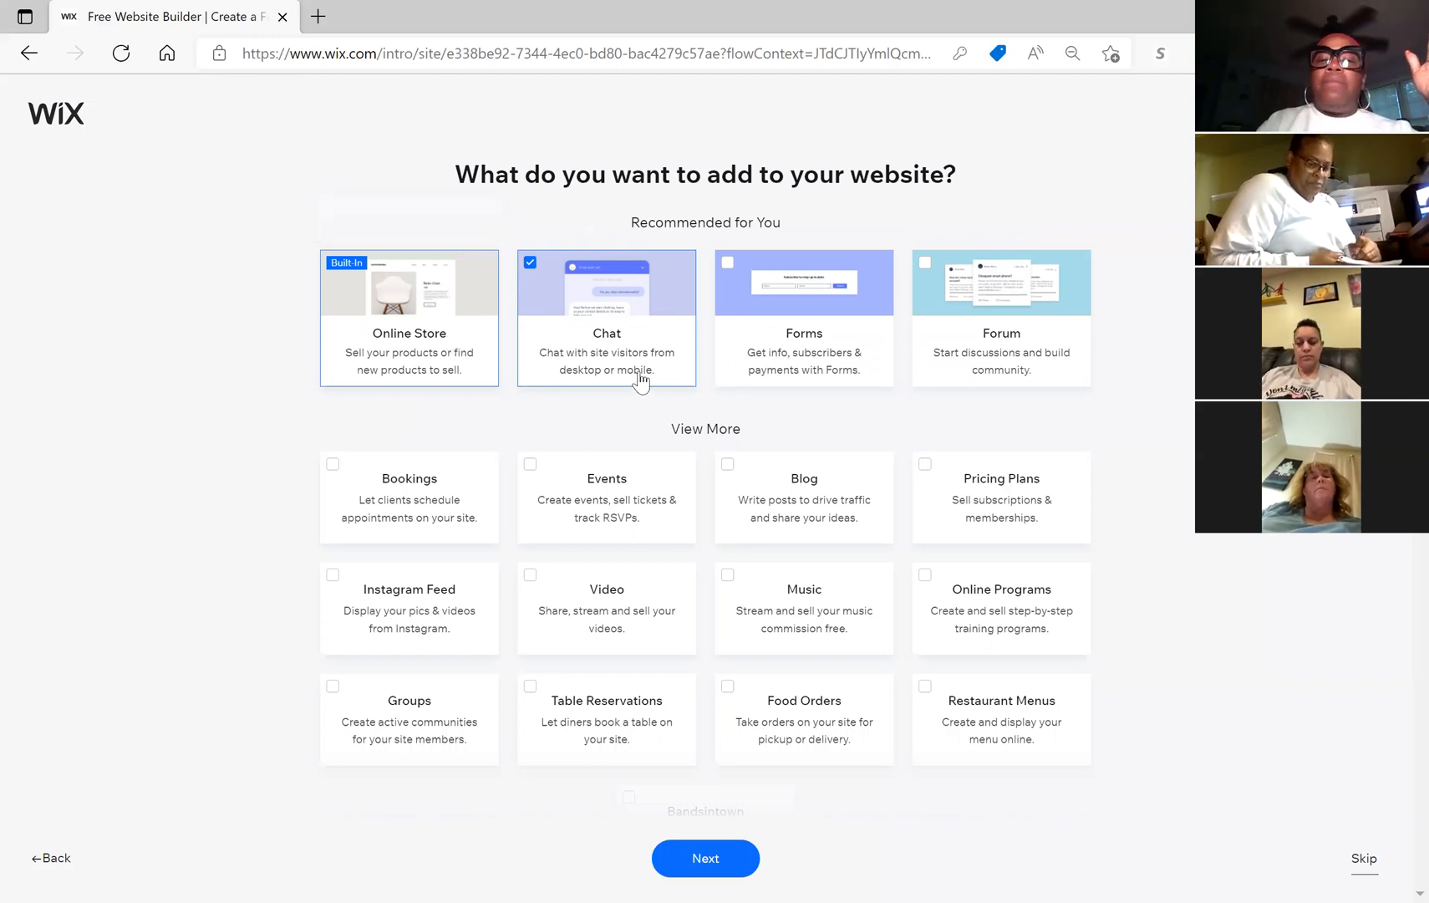
# Step: Tick the Forms, Online Programs and Video add-ons and continue
pyautogui.click(814, 351)
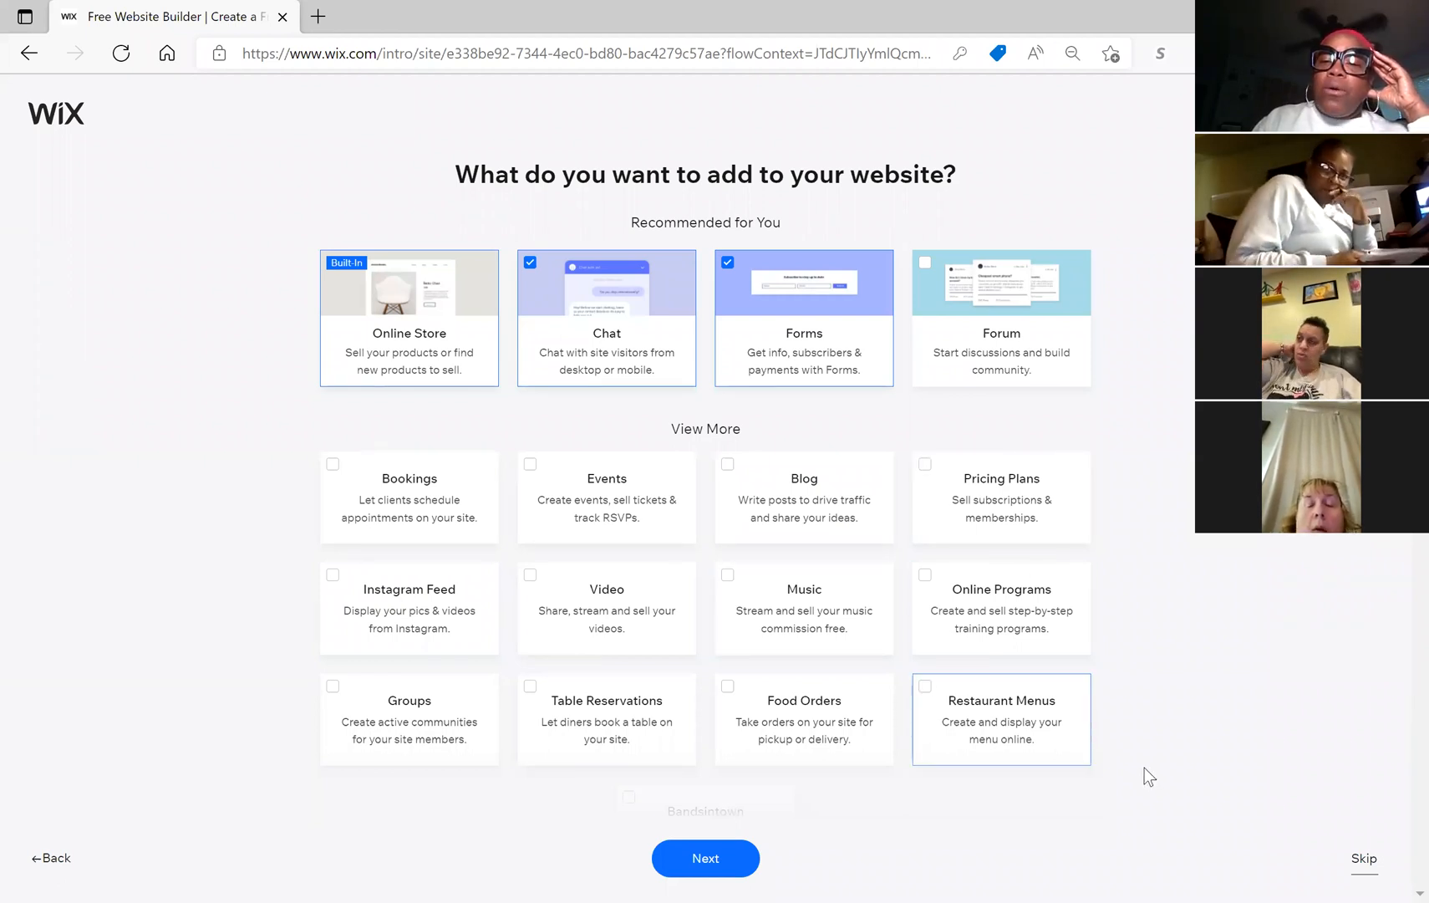
pyautogui.click(1010, 634)
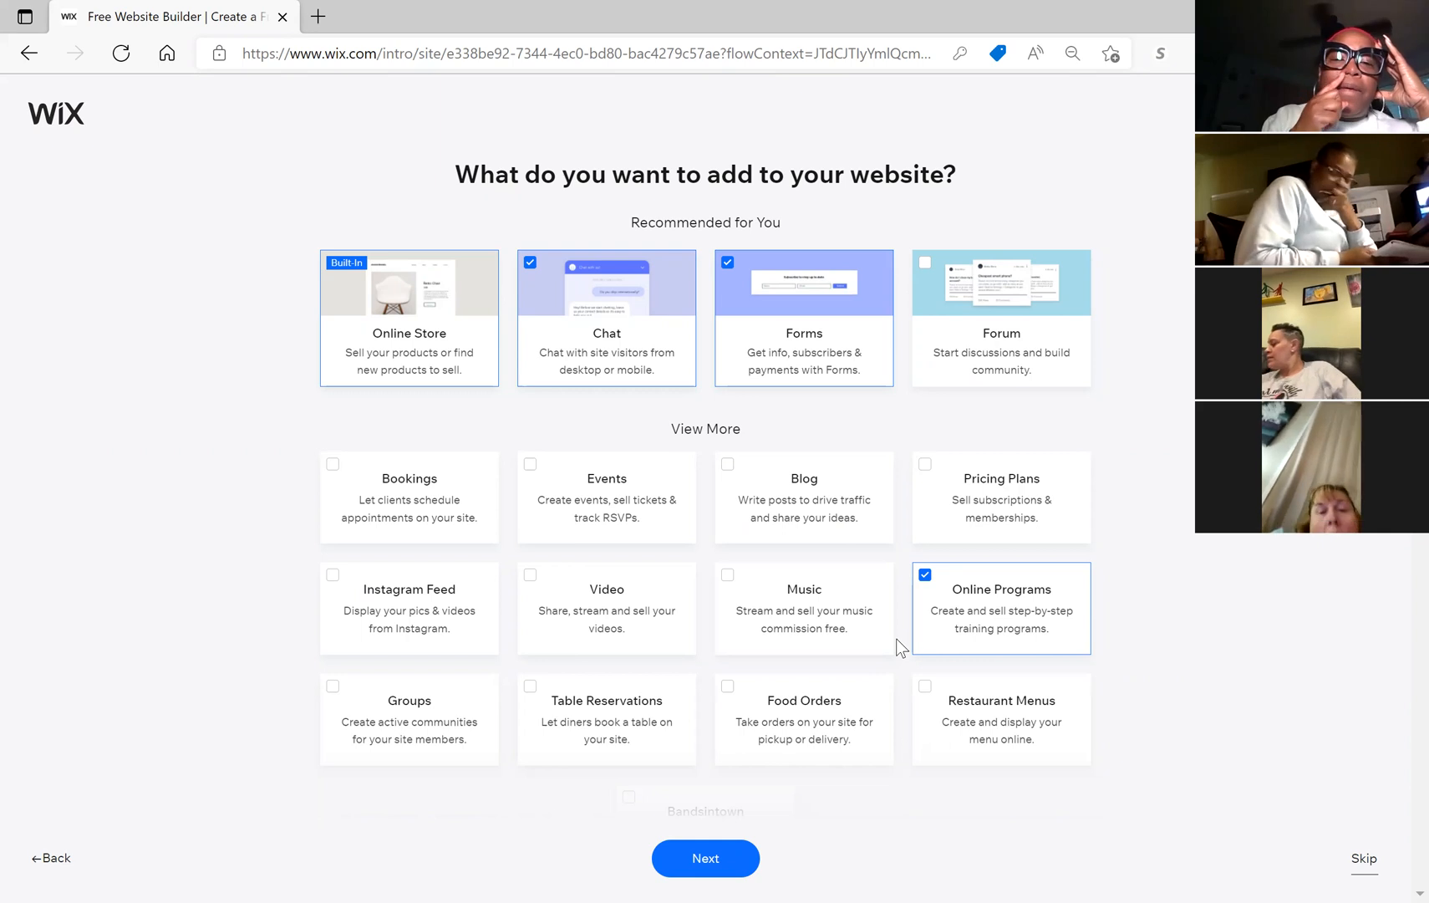
pyautogui.click(665, 593)
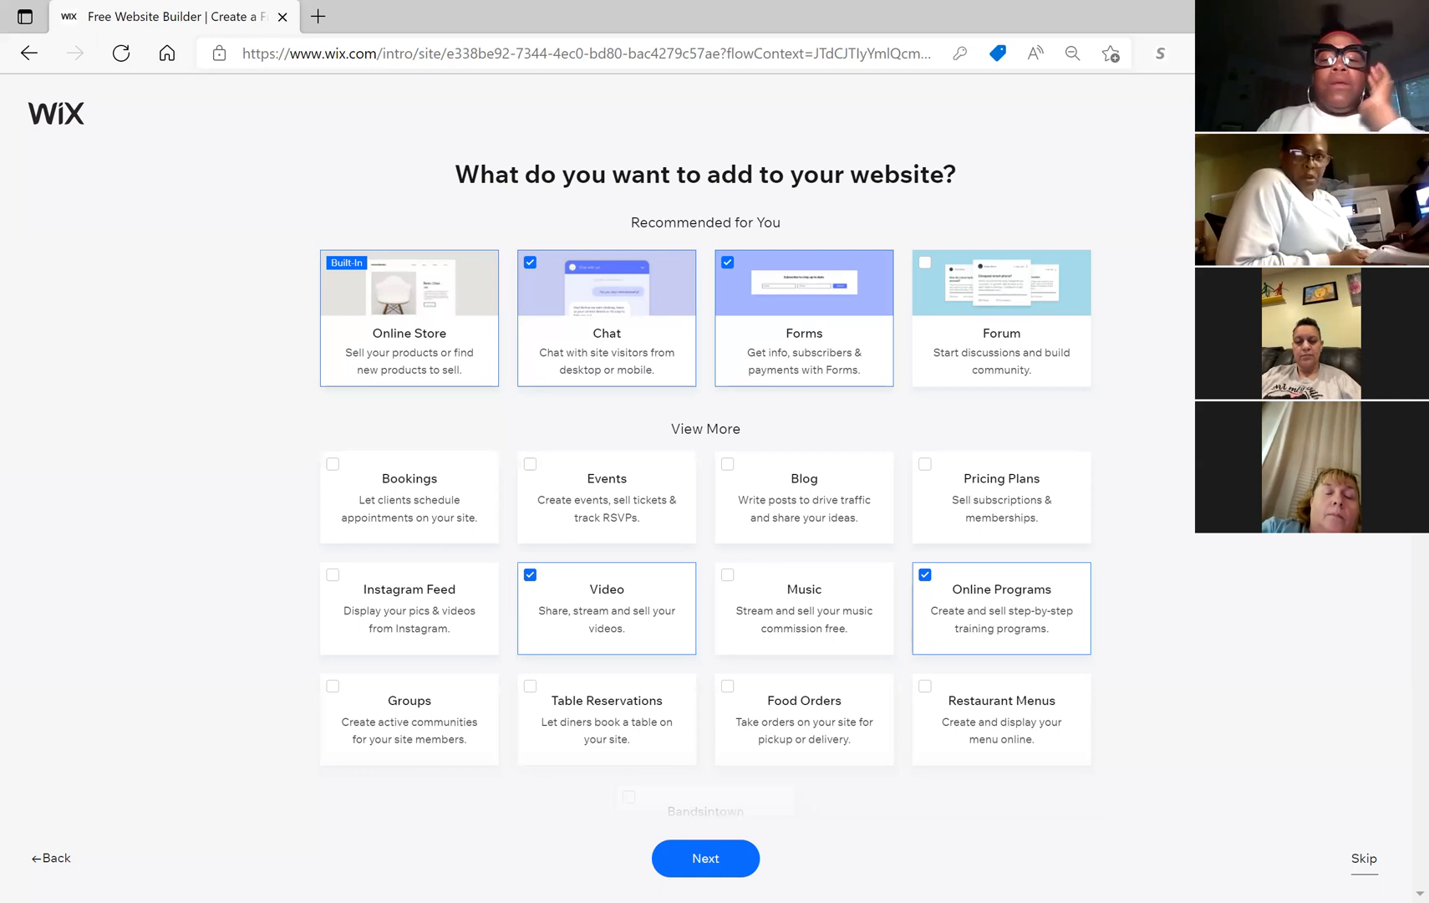
pyautogui.click(723, 861)
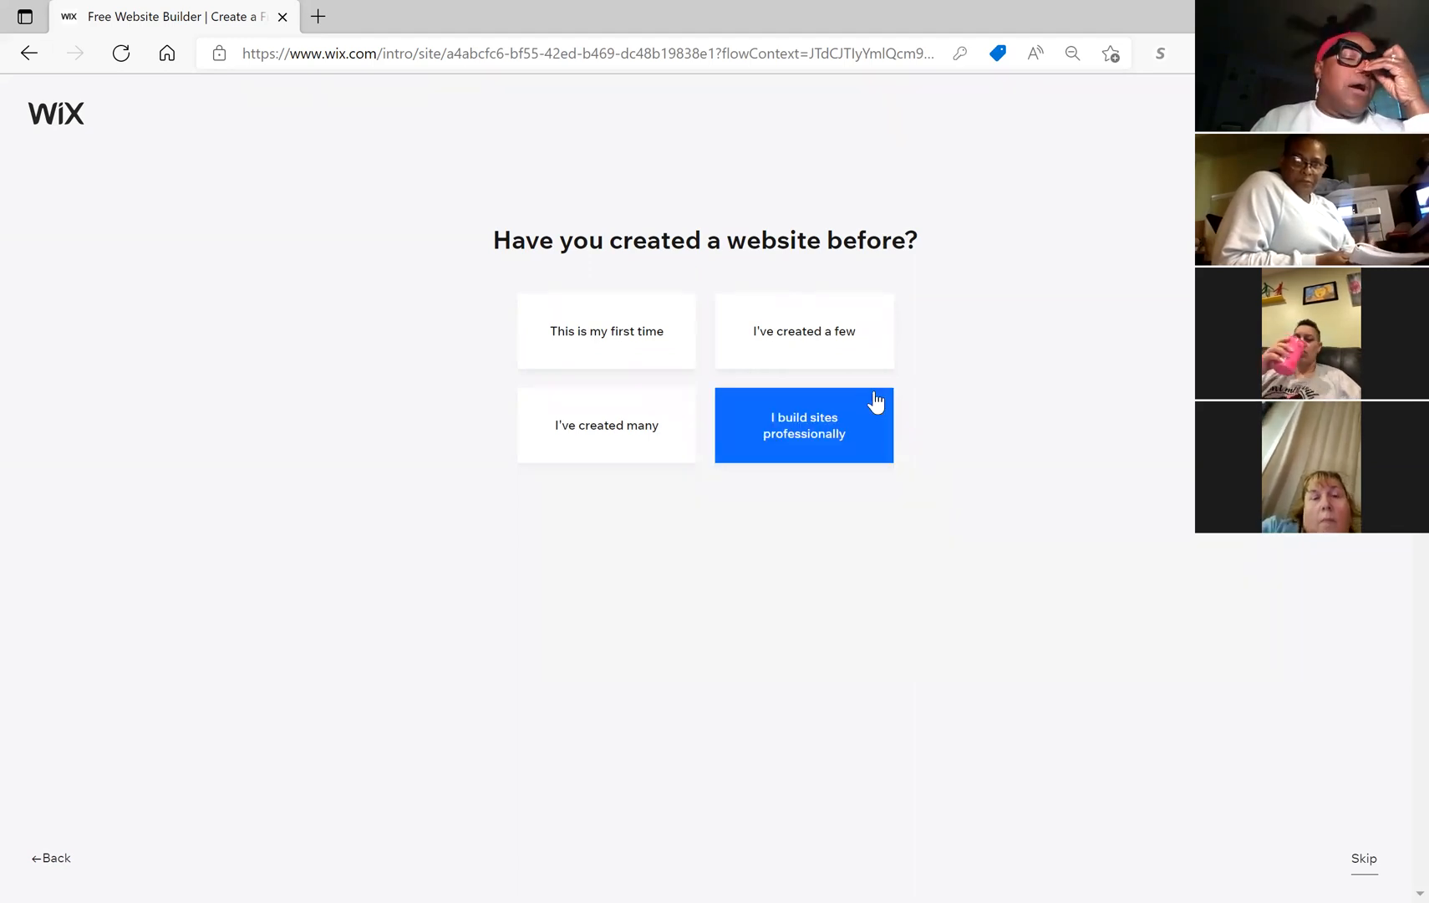
# Step: Answer 'I've created a few' and choose the template gallery over the automatic builder
pyautogui.click(818, 333)
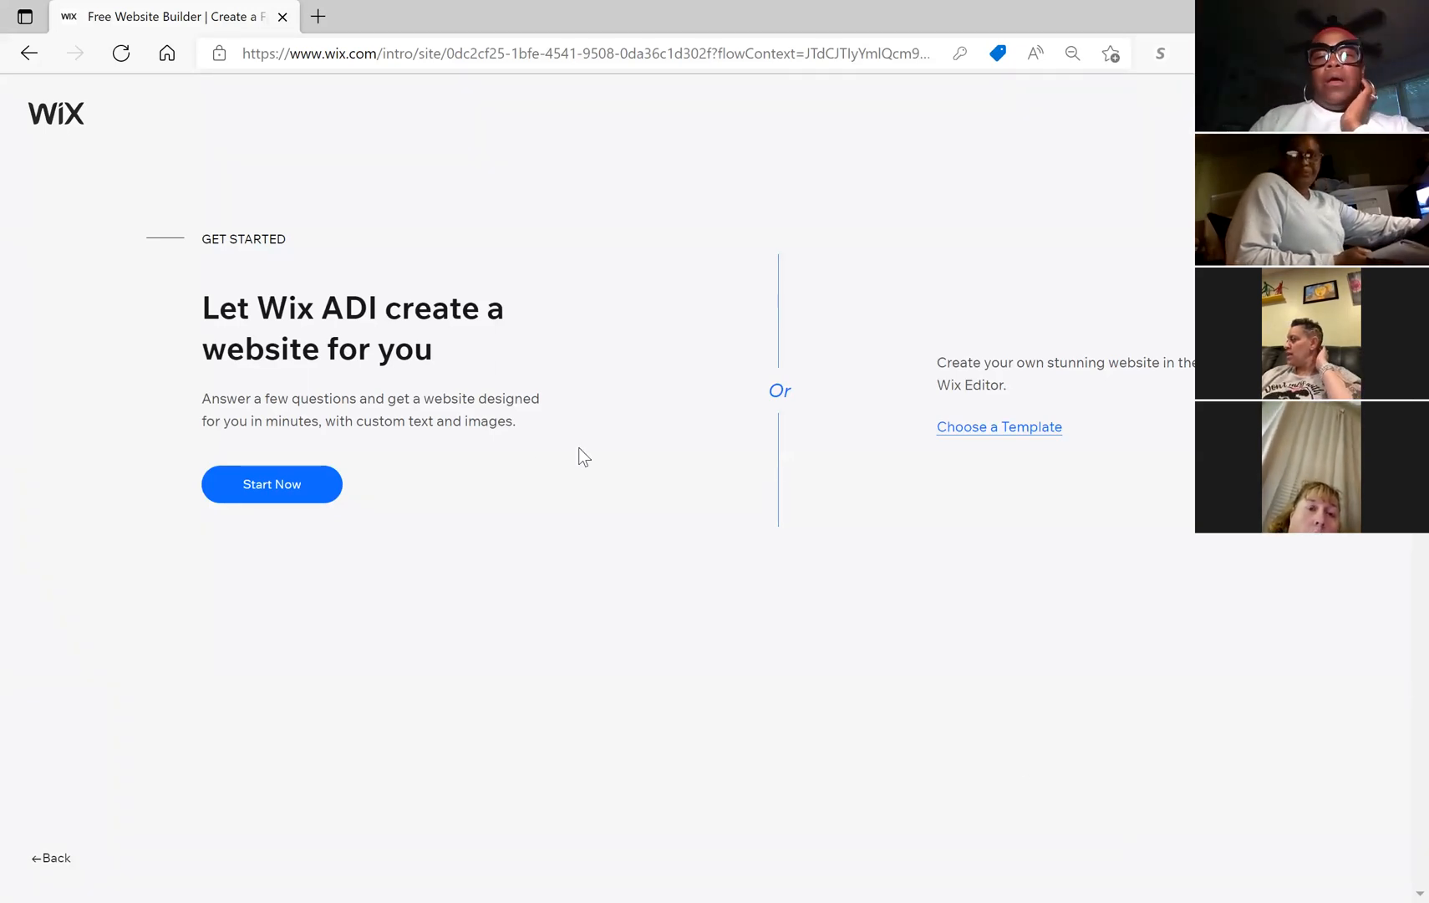
pyautogui.click(1025, 434)
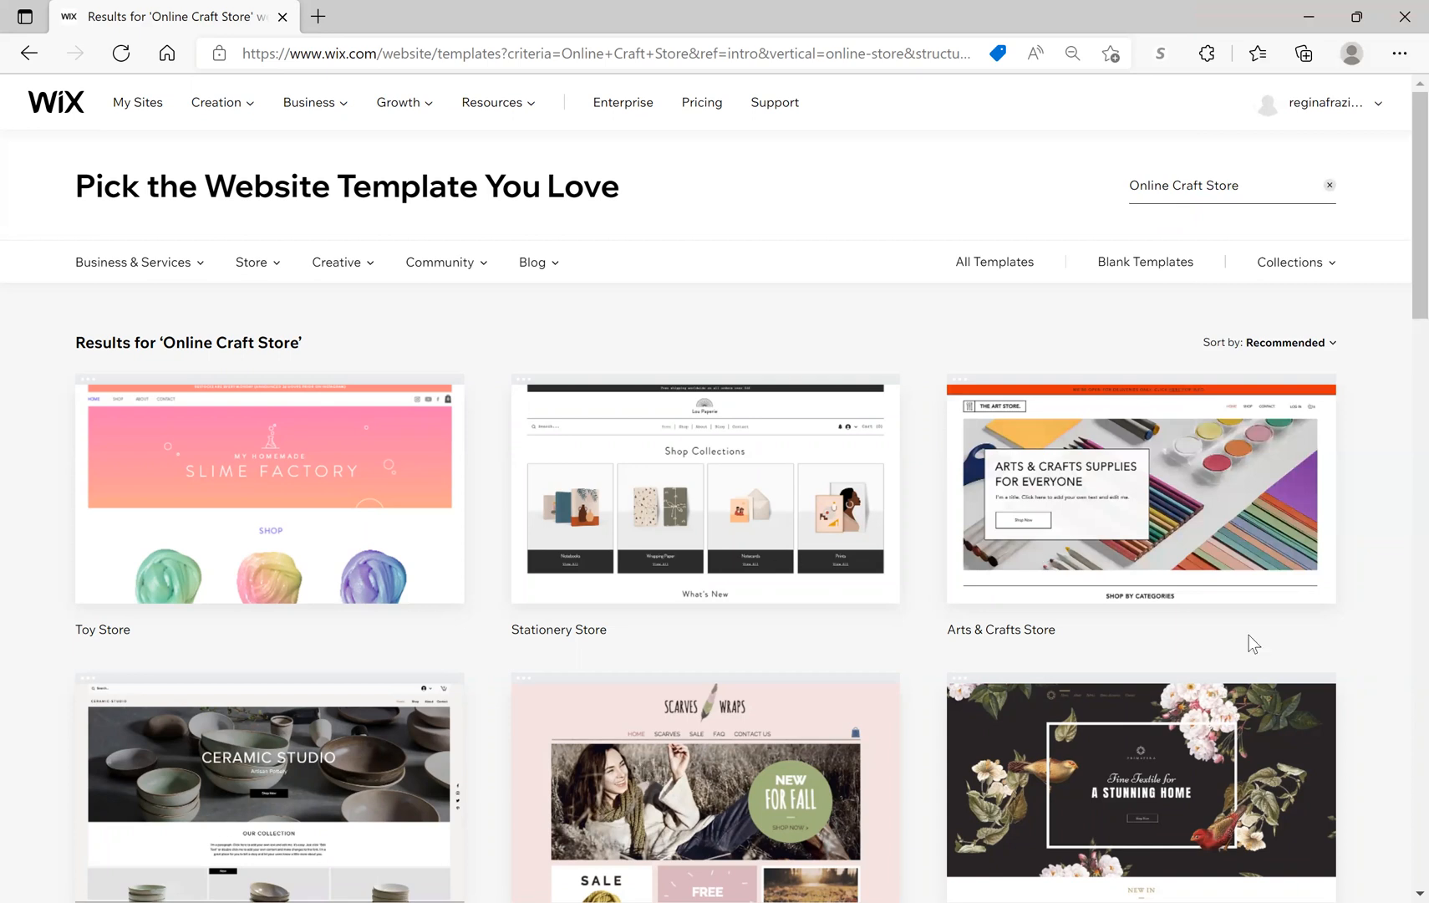
pyautogui.scroll(-3, 1401, 591)
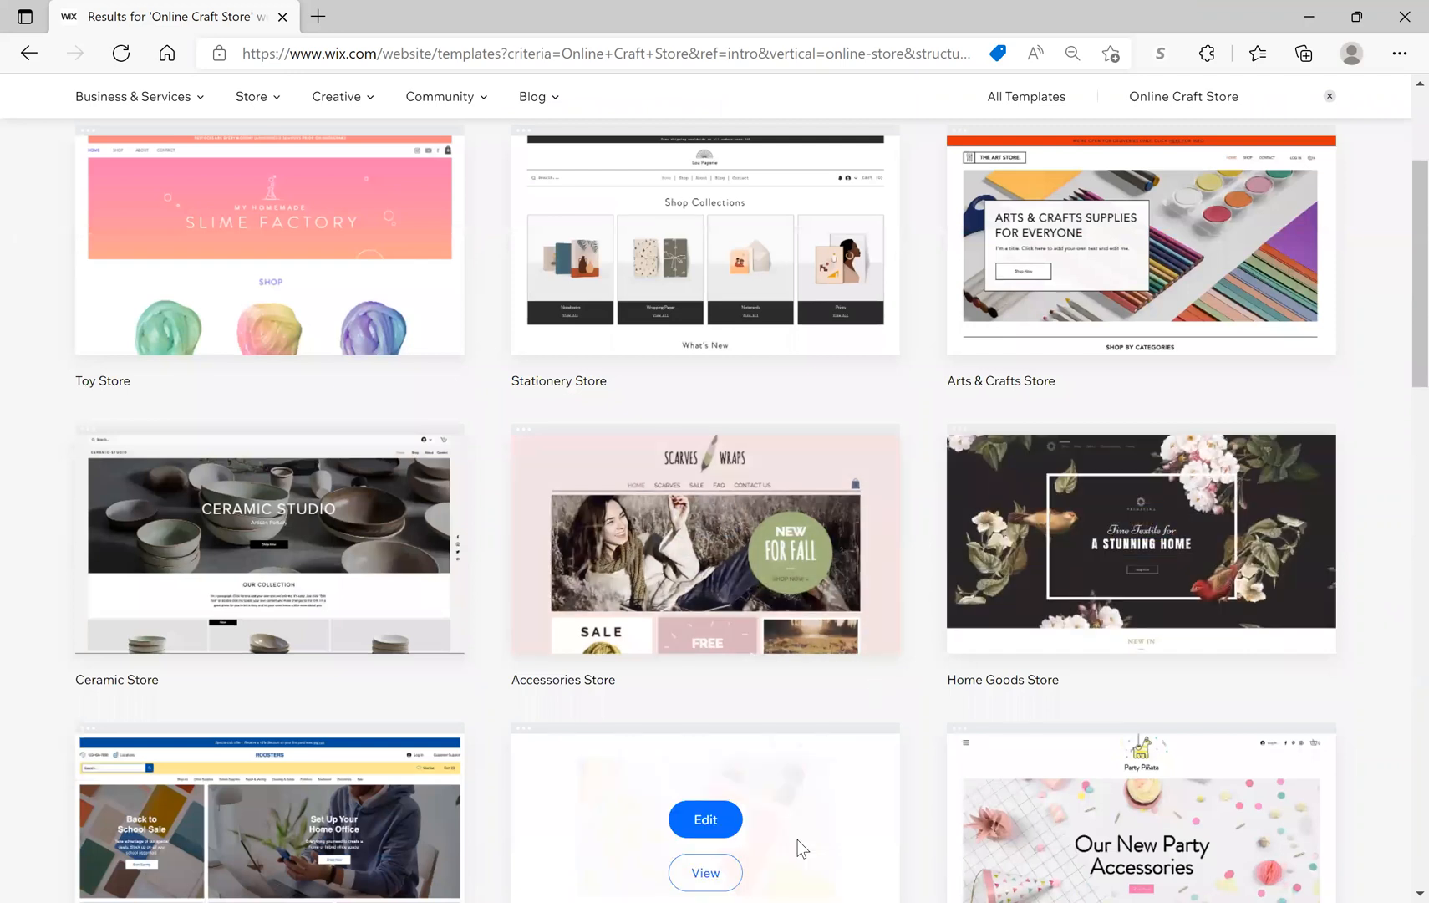
pyautogui.scroll(-2, 1401, 385)
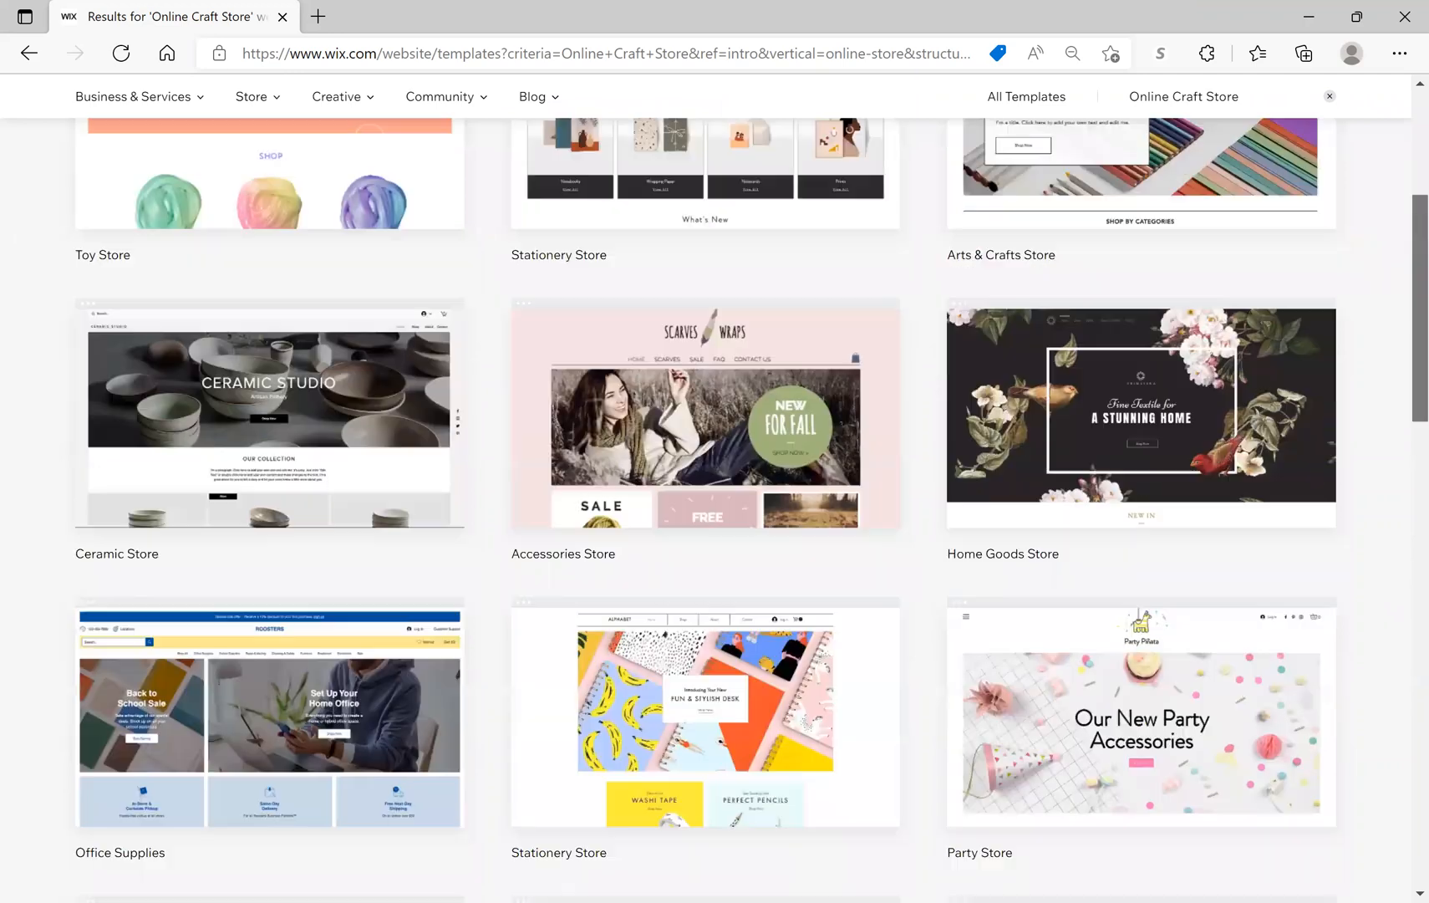
pyautogui.scroll(3, 1400, 380)
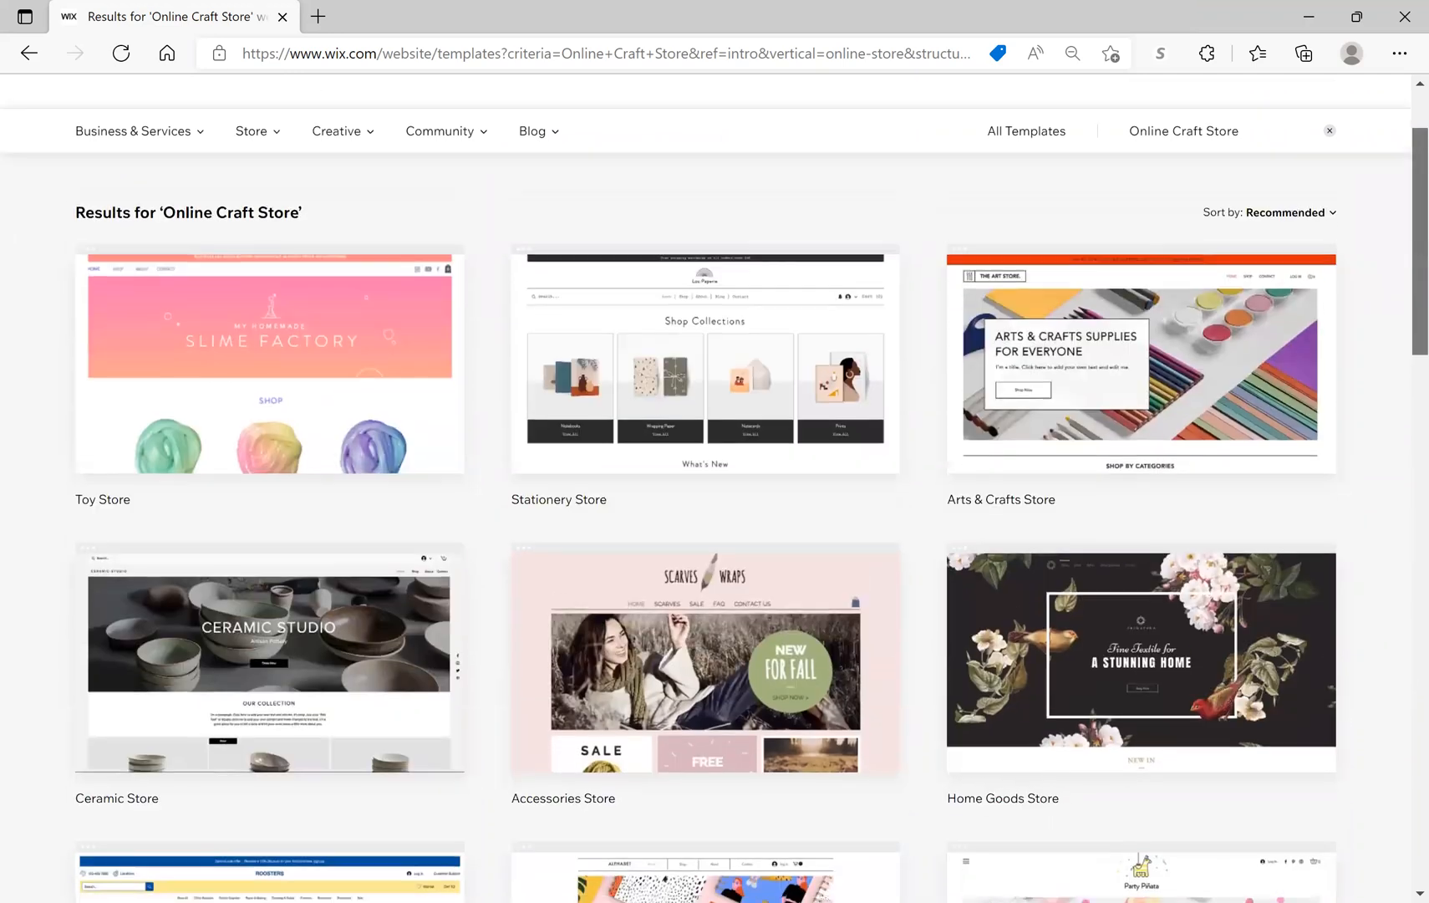
pyautogui.moveTo(1129, 451)
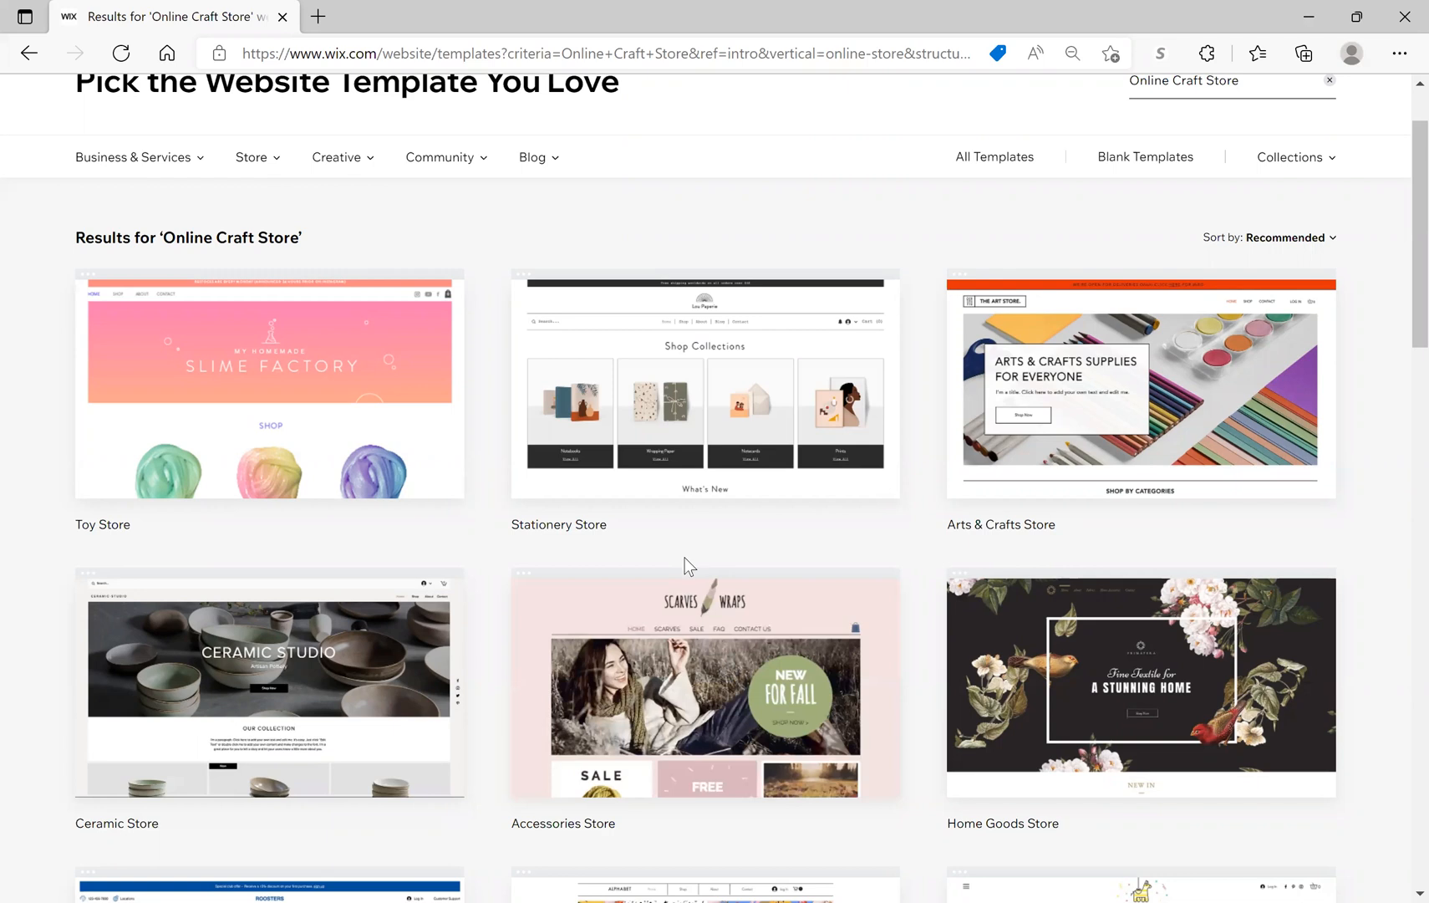
pyautogui.scroll(-4, 684, 558)
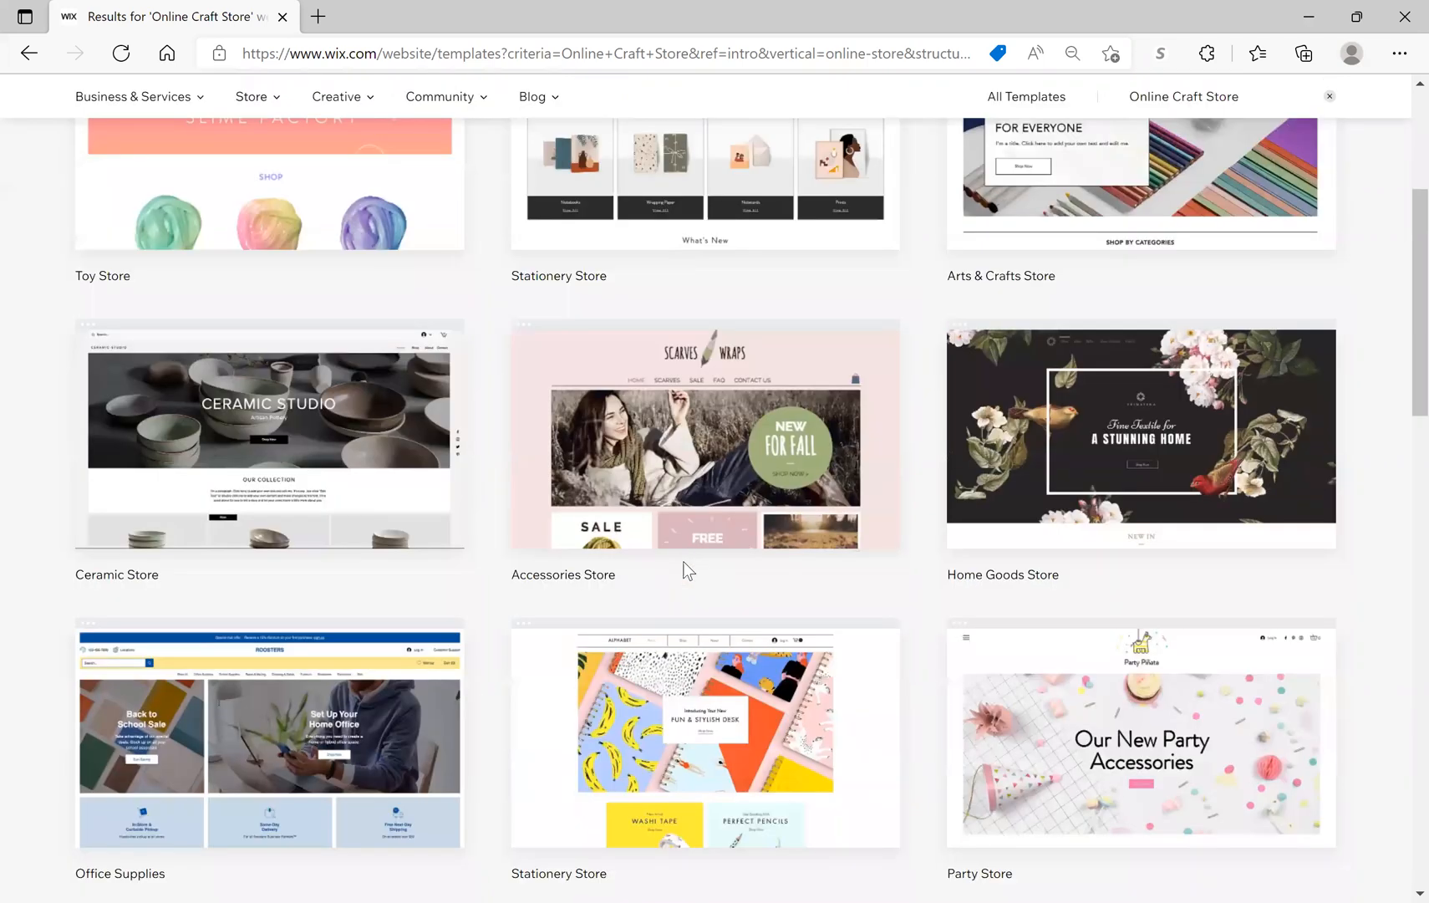
pyautogui.scroll(-5, 684, 561)
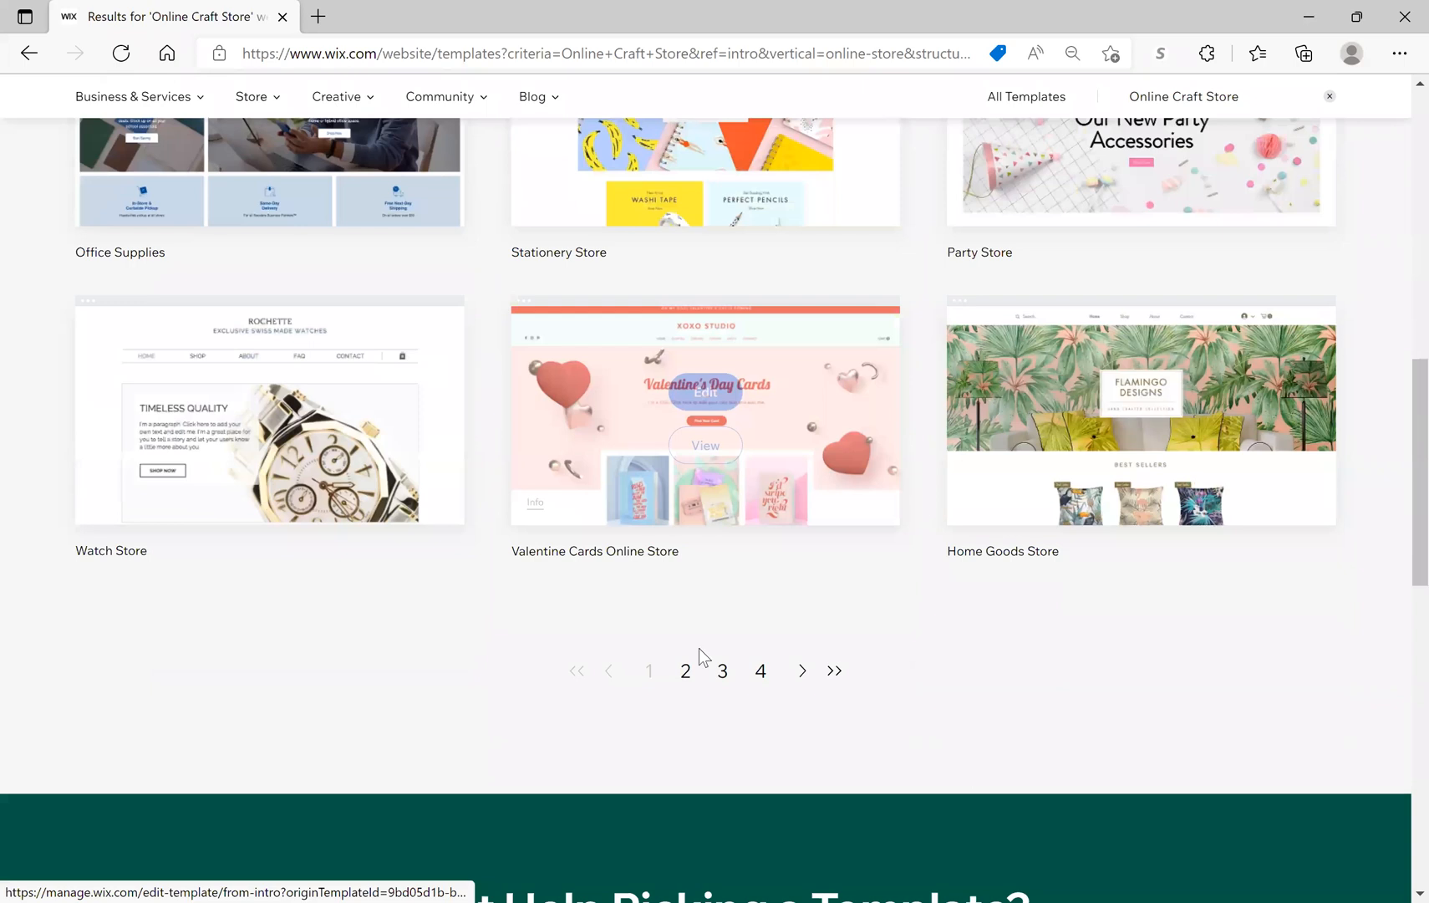
pyautogui.click(686, 674)
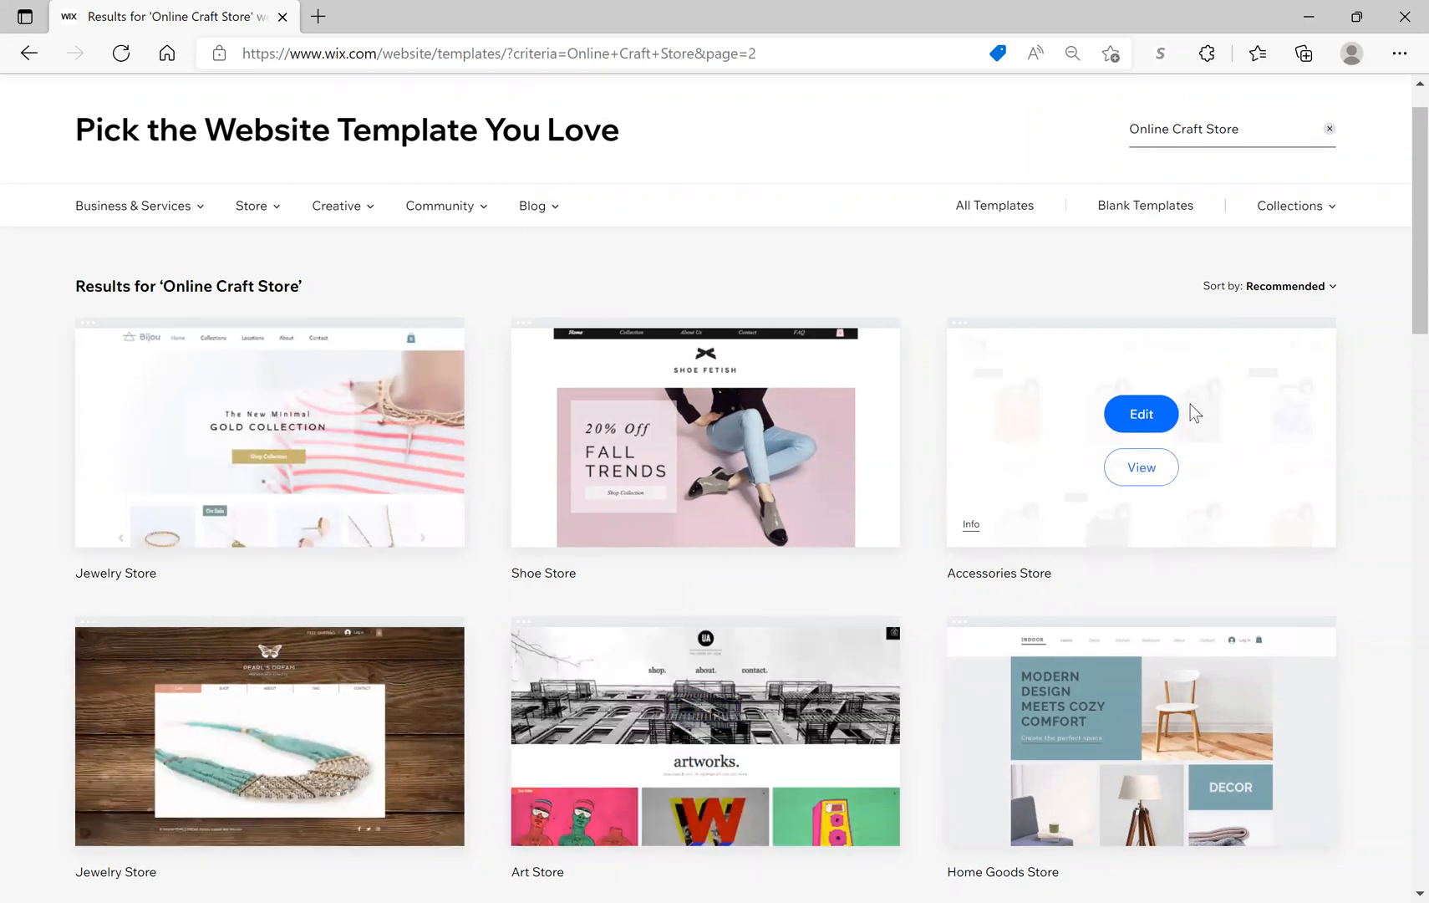
pyautogui.moveTo(294, 434)
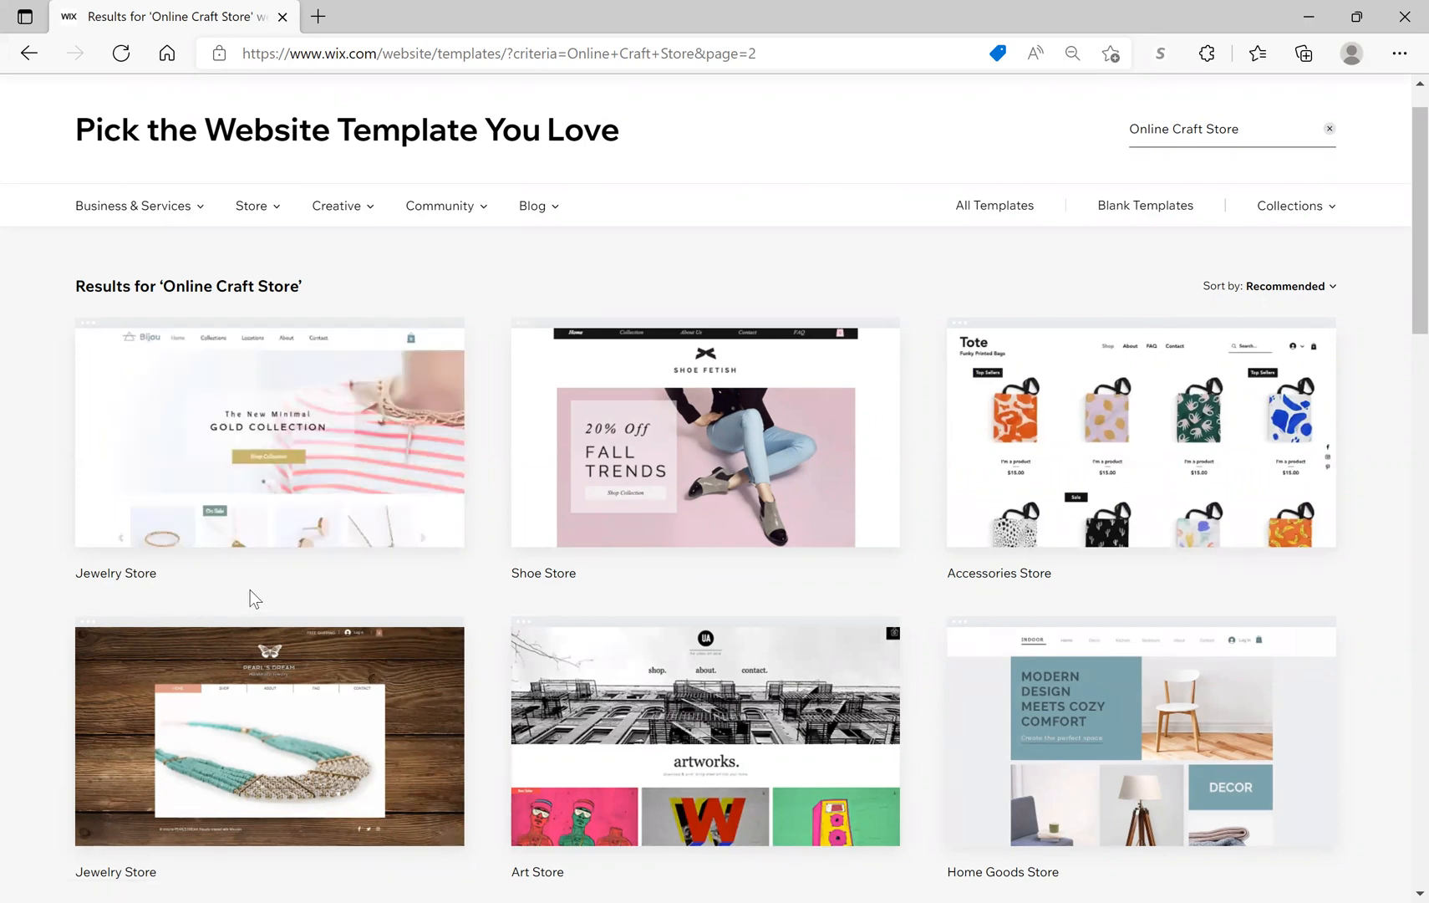
pyautogui.scroll(-5, 660, 599)
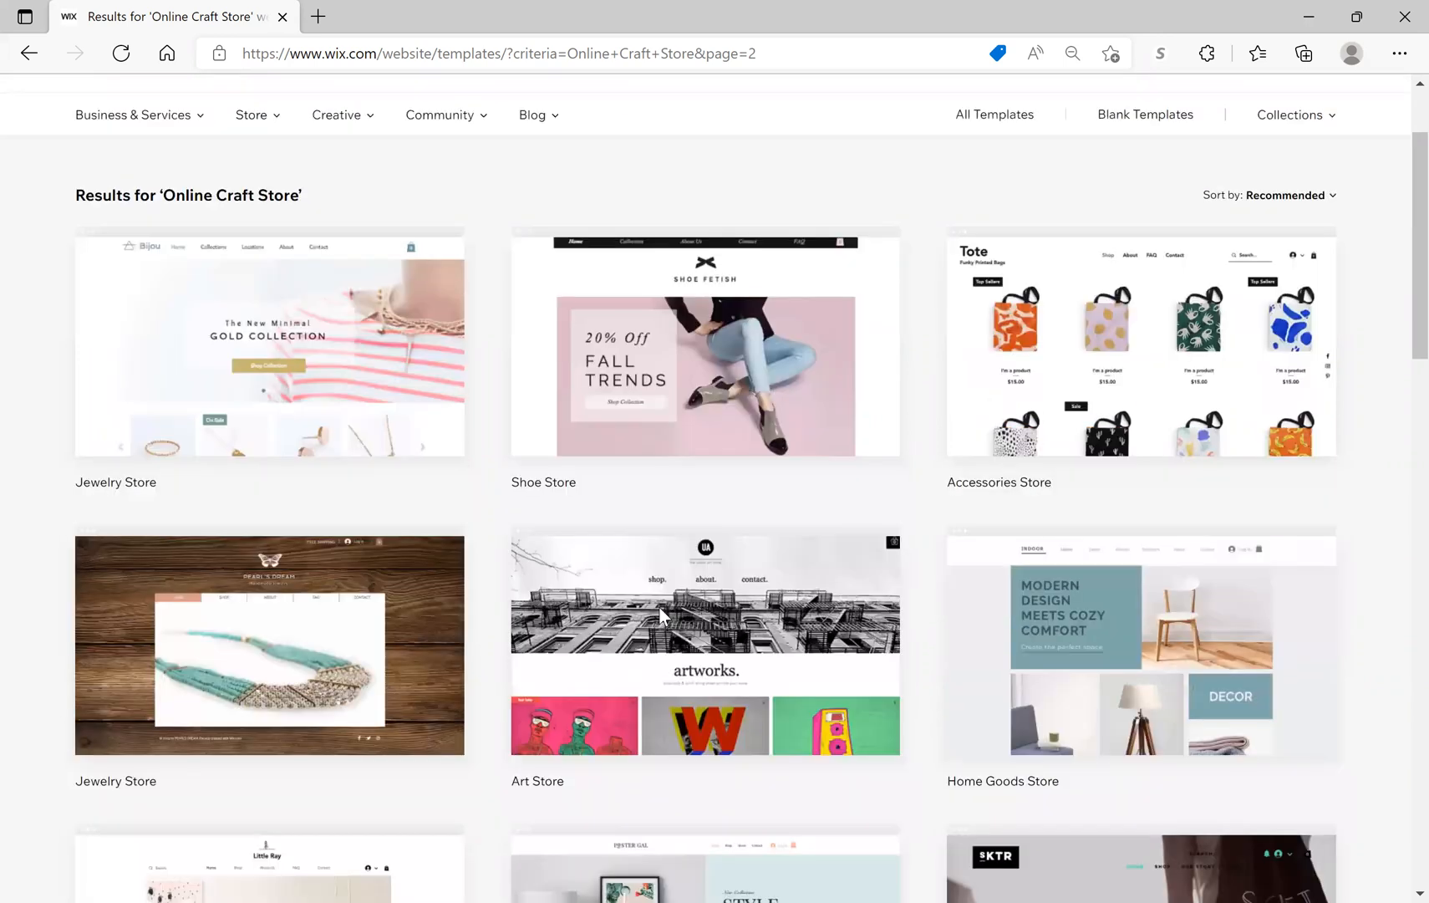
pyautogui.scroll(-1, 660, 616)
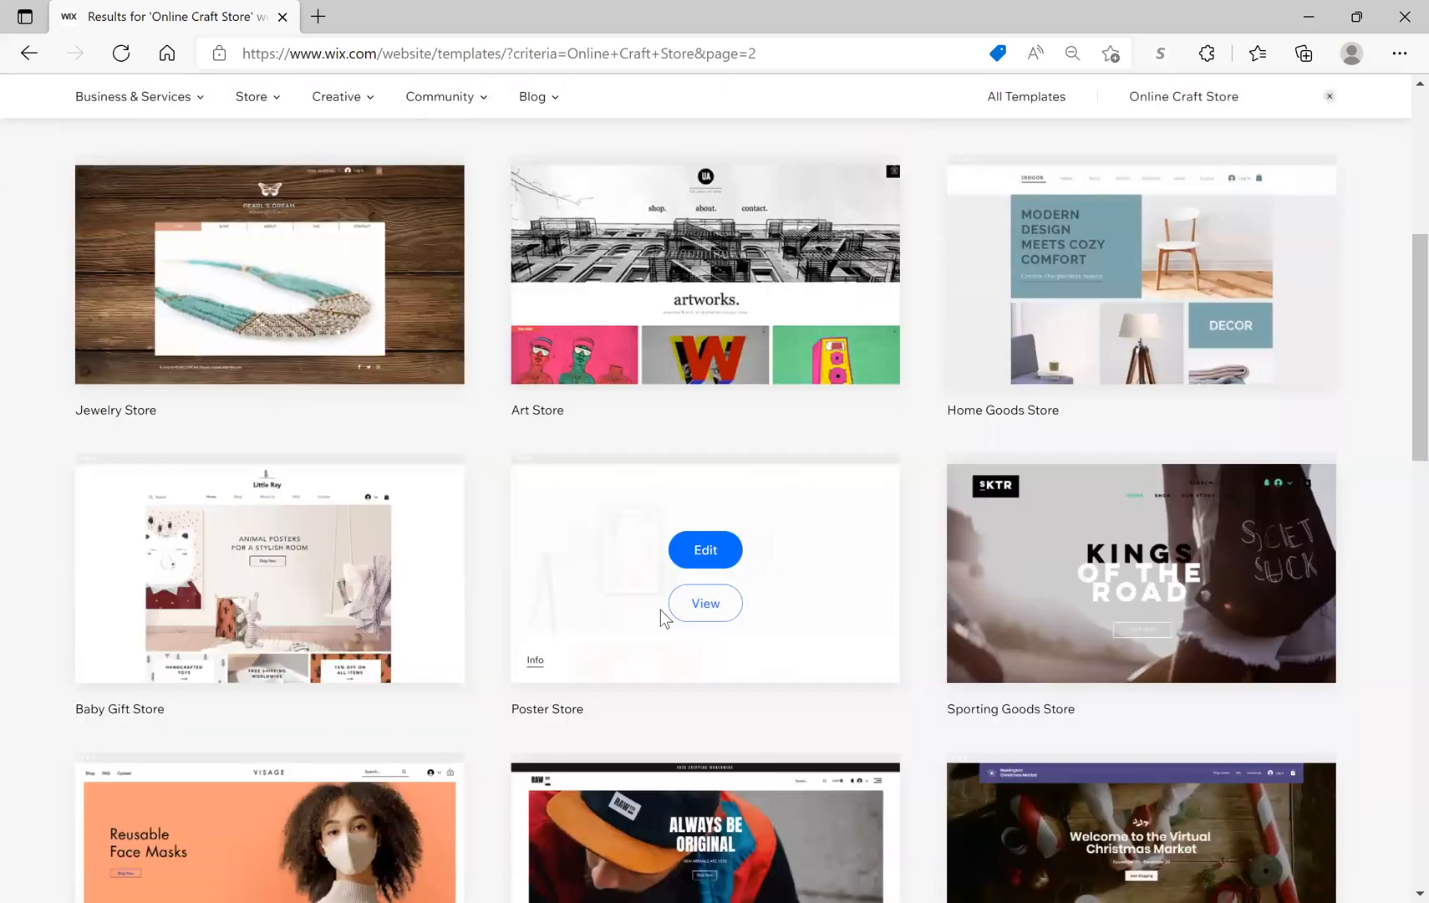
pyautogui.scroll(-2, 660, 616)
pyautogui.scroll(-2, 661, 615)
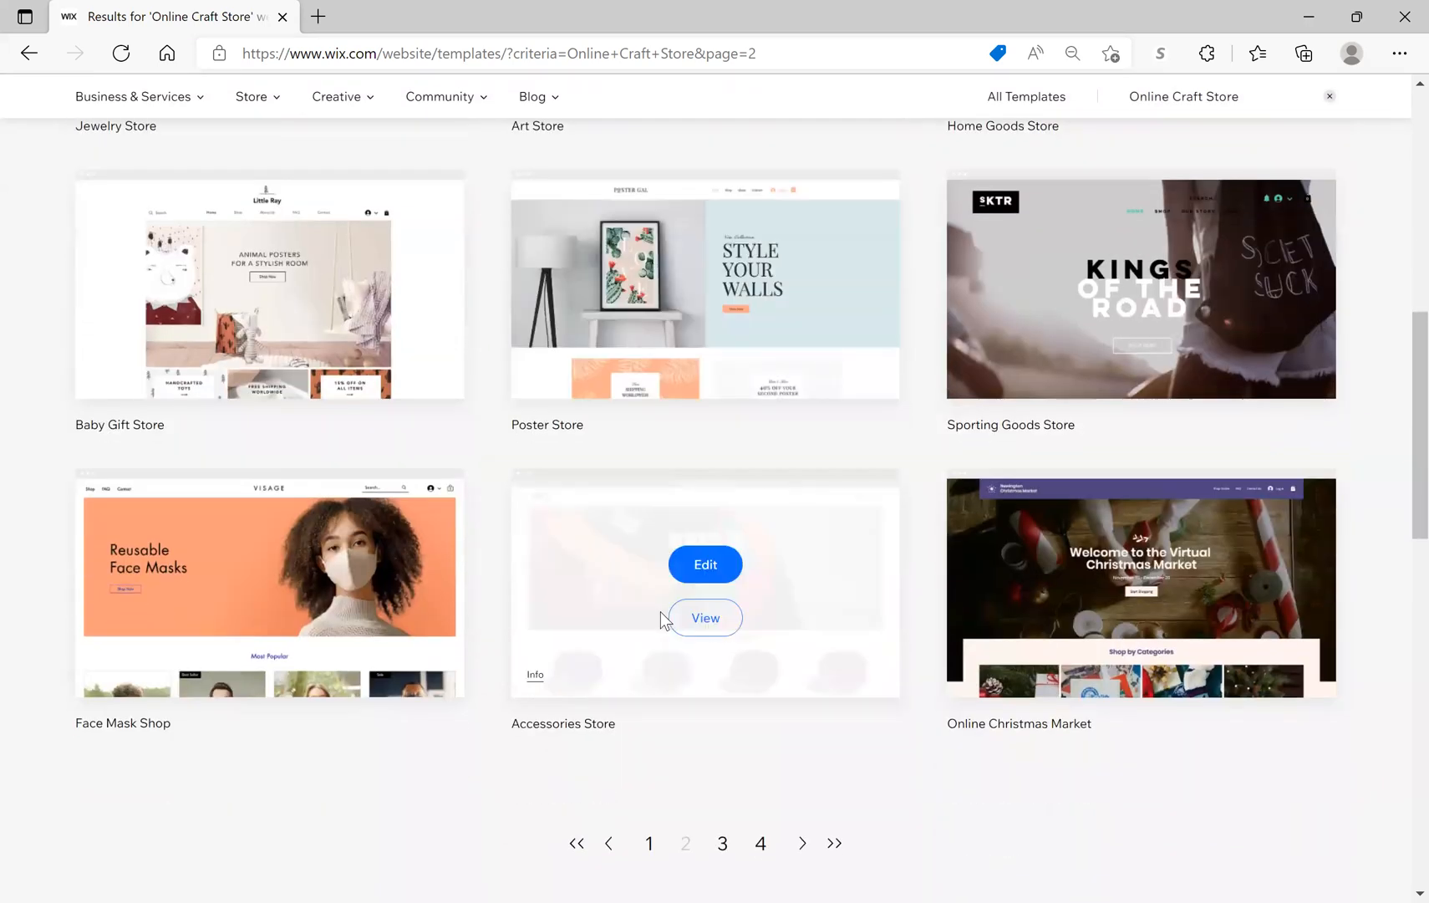
pyautogui.scroll(-2, 660, 616)
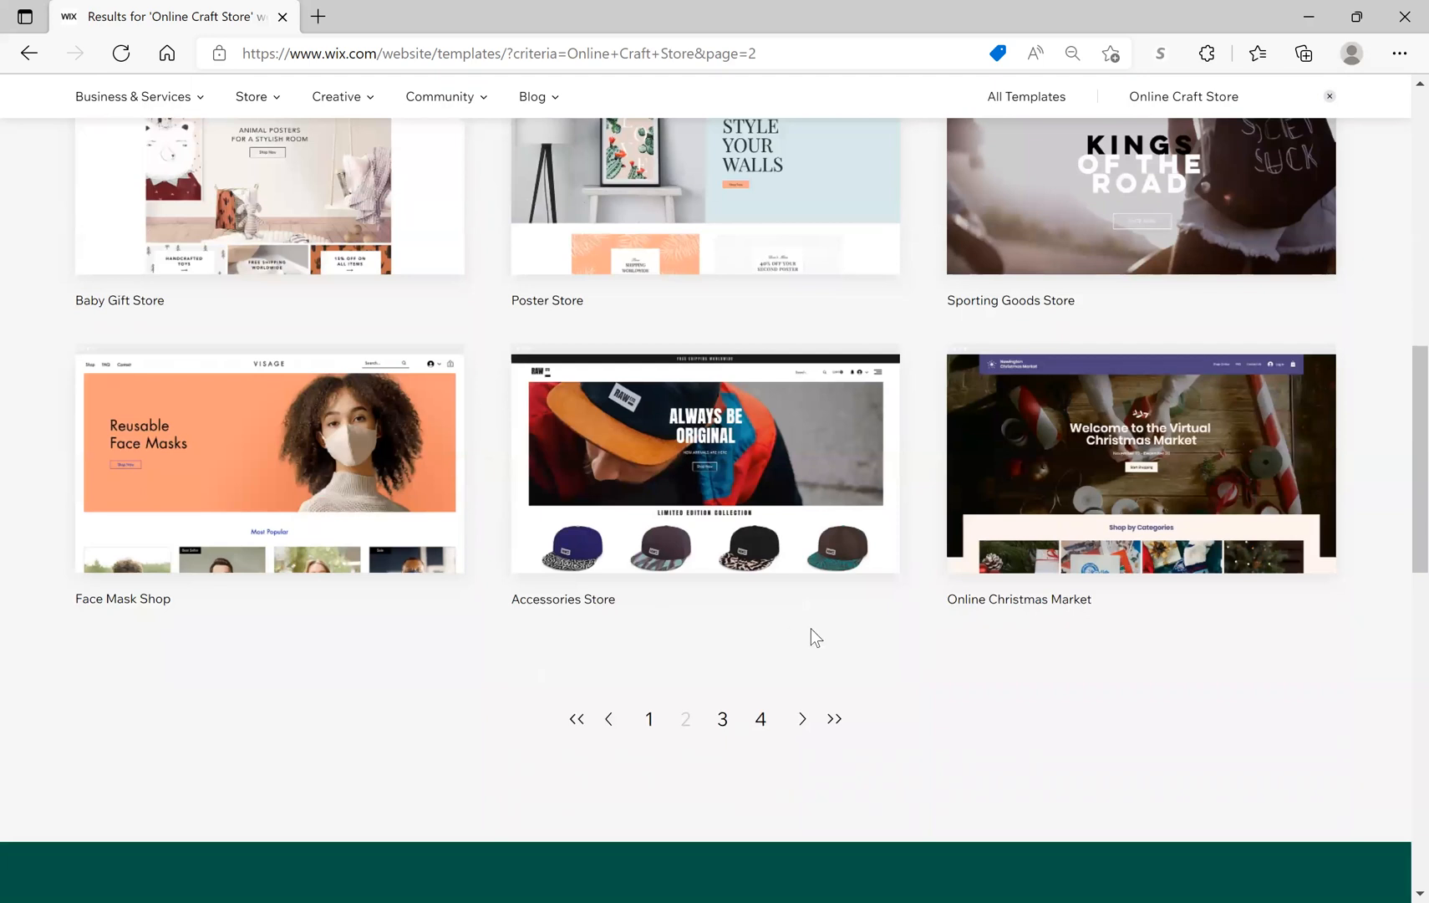
pyautogui.scroll(2, 887, 615)
pyautogui.scroll(8, 890, 619)
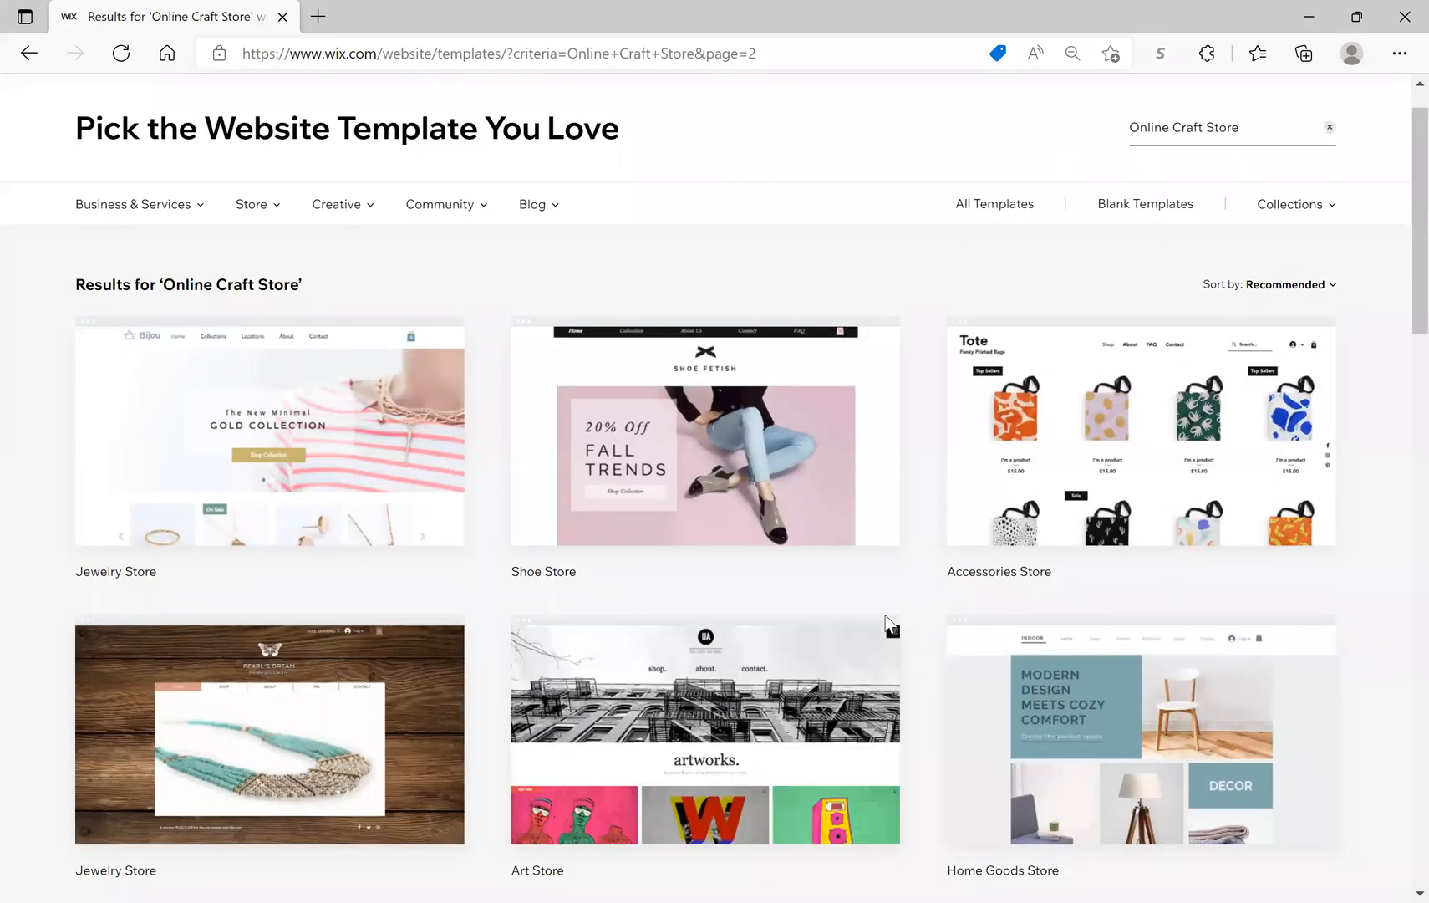
pyautogui.scroll(-3, 885, 623)
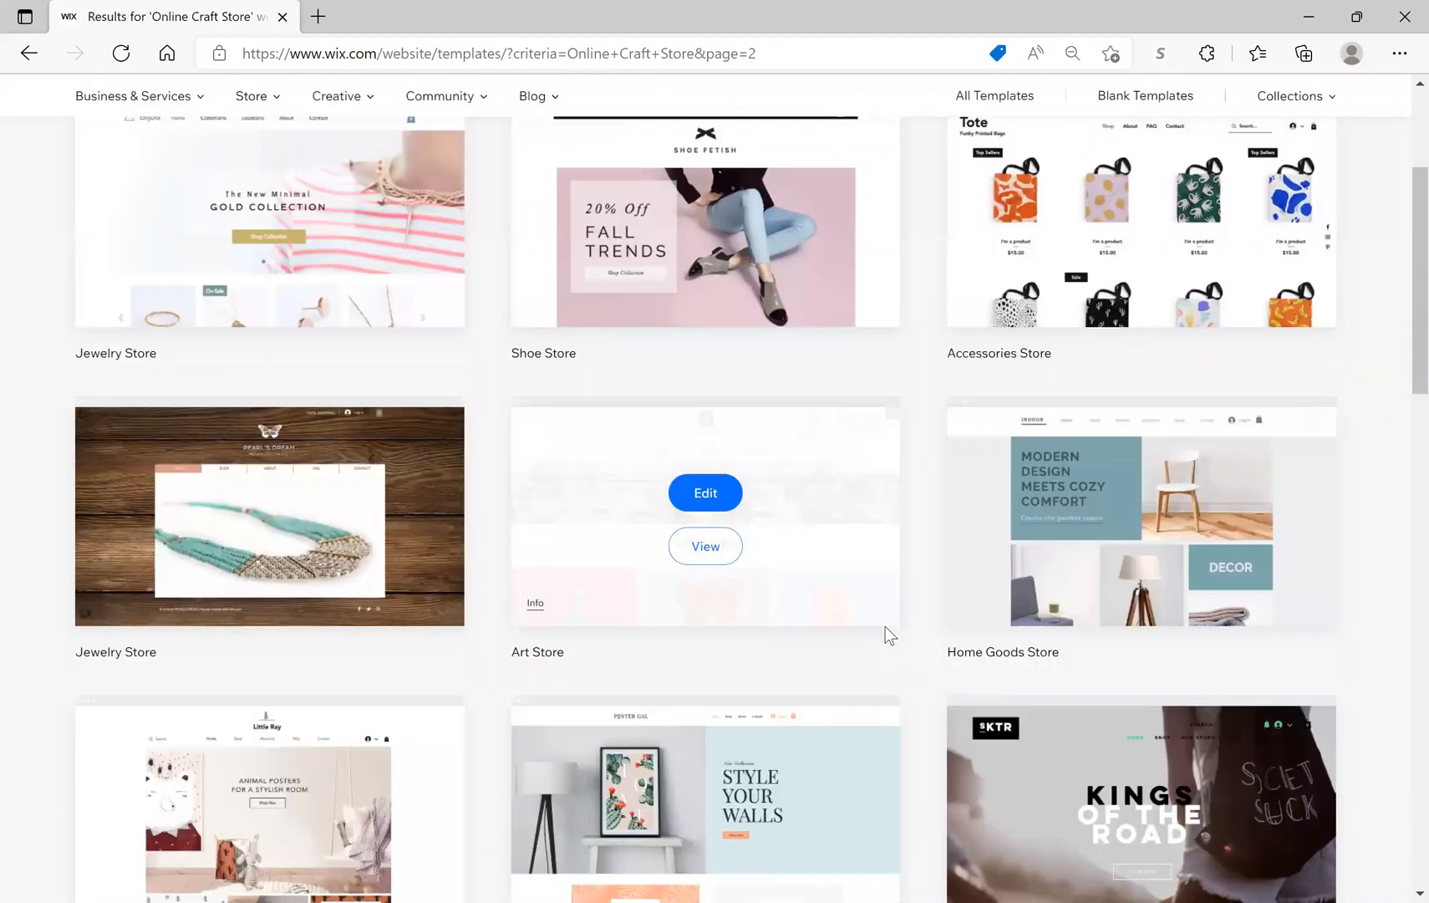
pyautogui.scroll(-8, 885, 626)
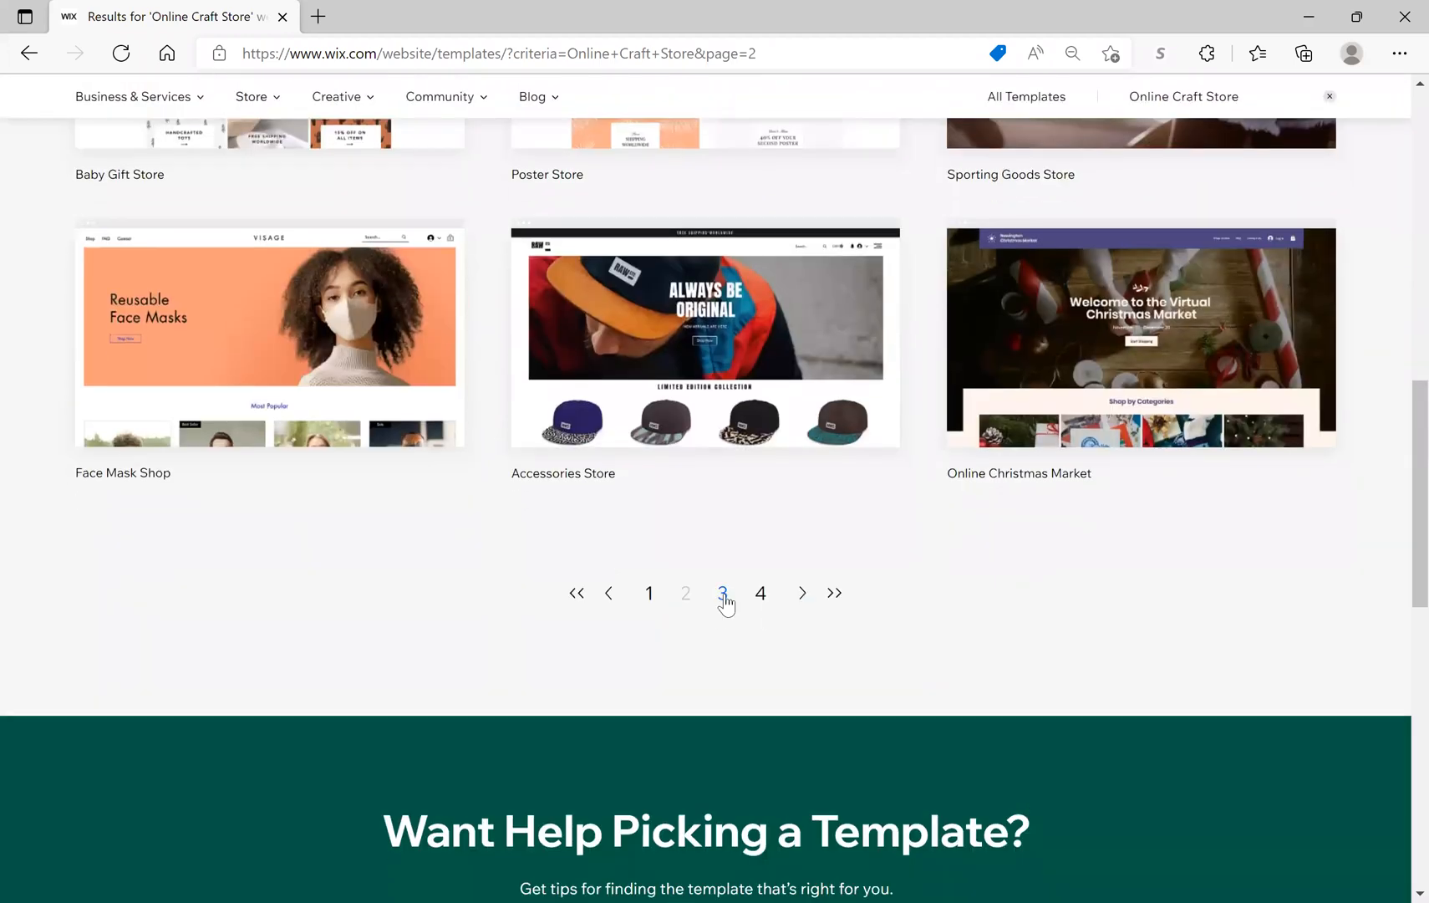
pyautogui.click(721, 607)
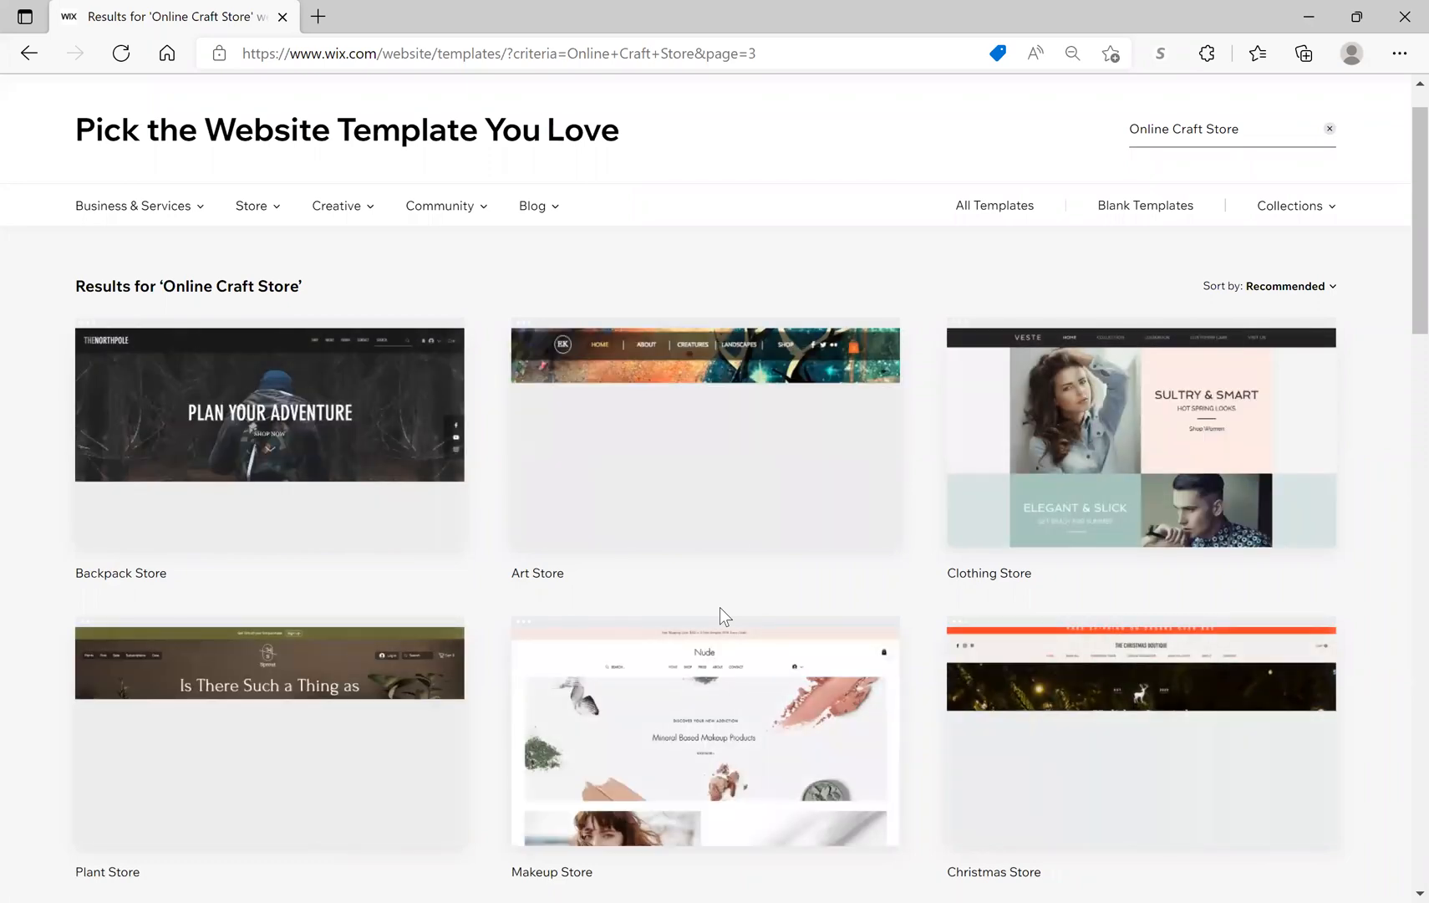
pyautogui.moveTo(1037, 677)
pyautogui.scroll(-5, 1038, 677)
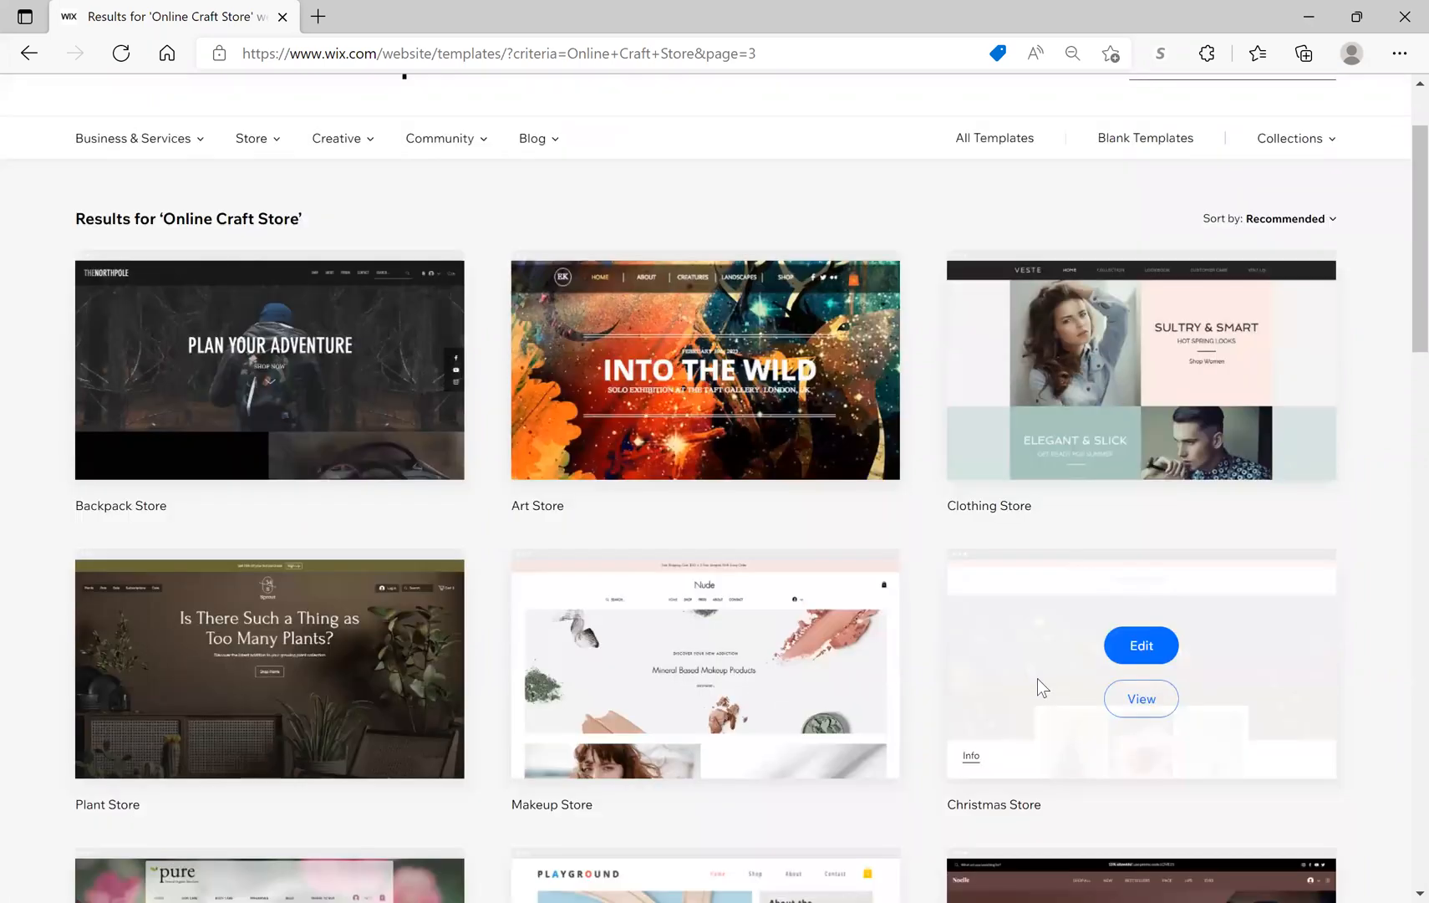
pyautogui.scroll(-7, 1037, 684)
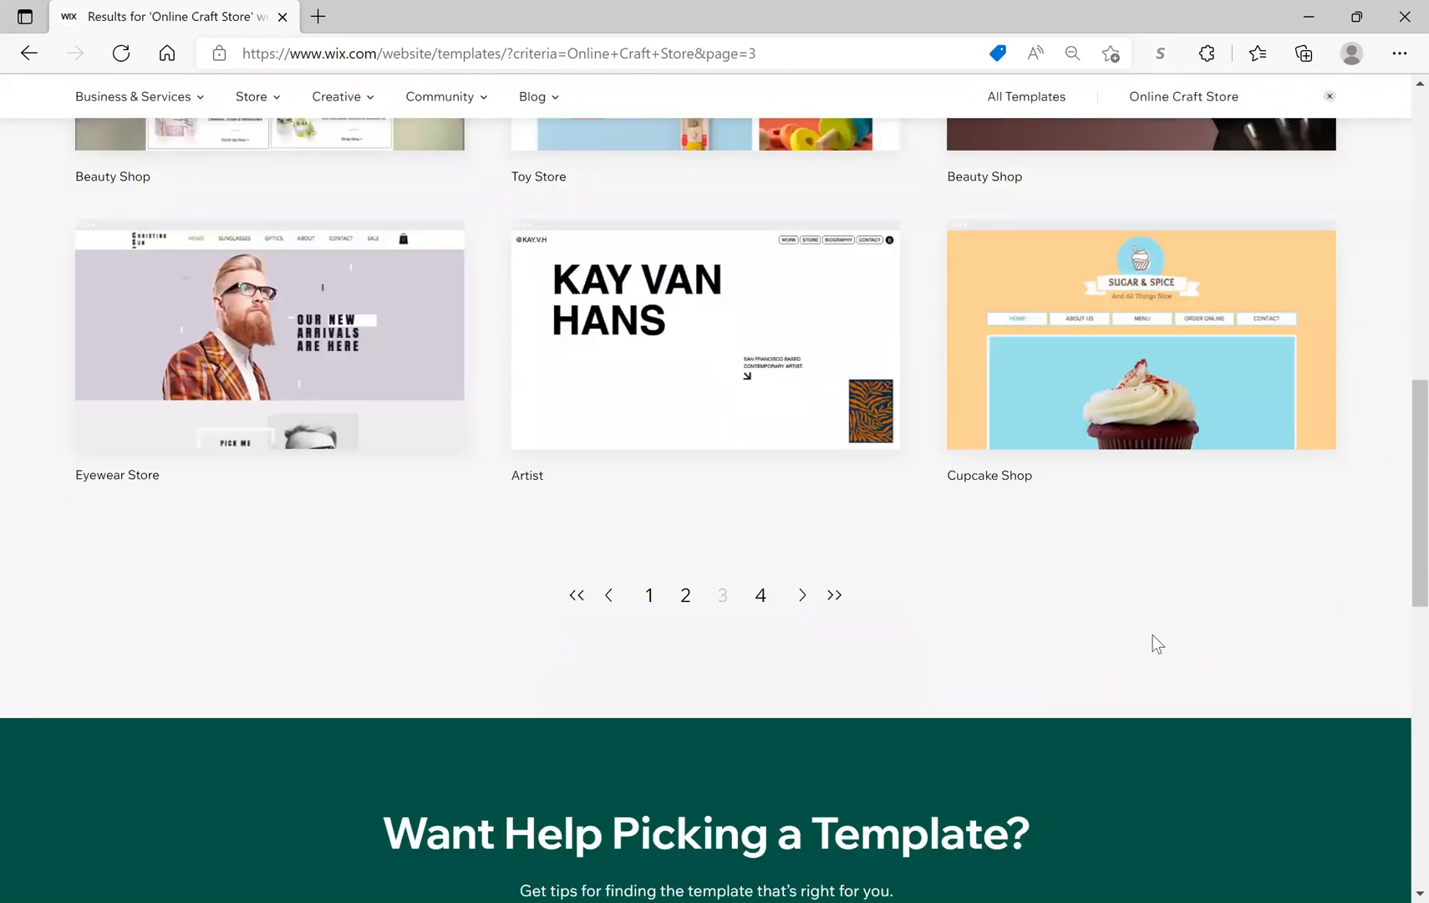
pyautogui.click(761, 595)
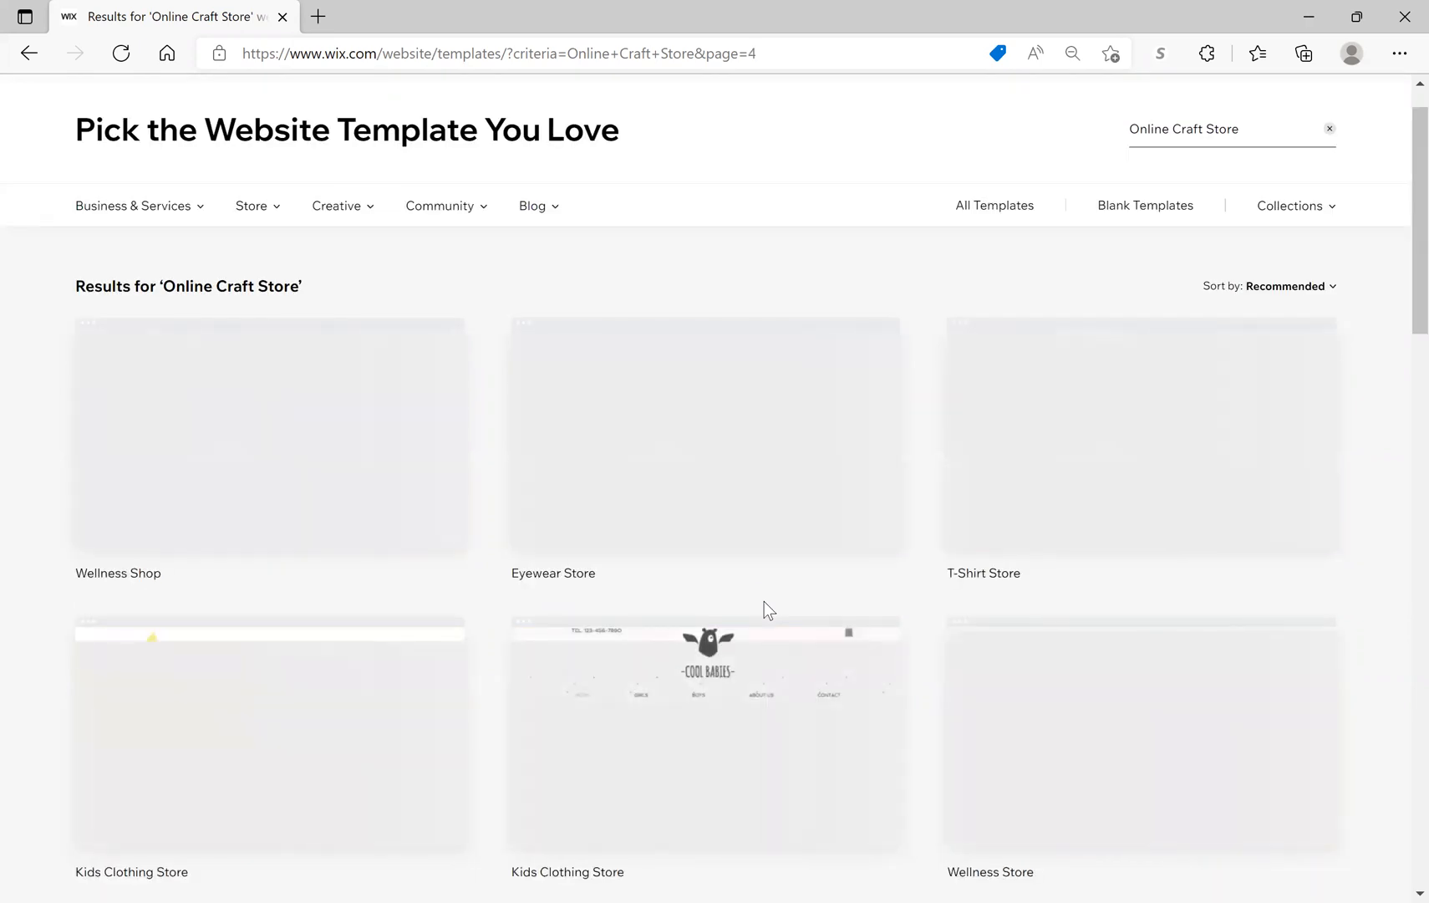
pyautogui.moveTo(1171, 622)
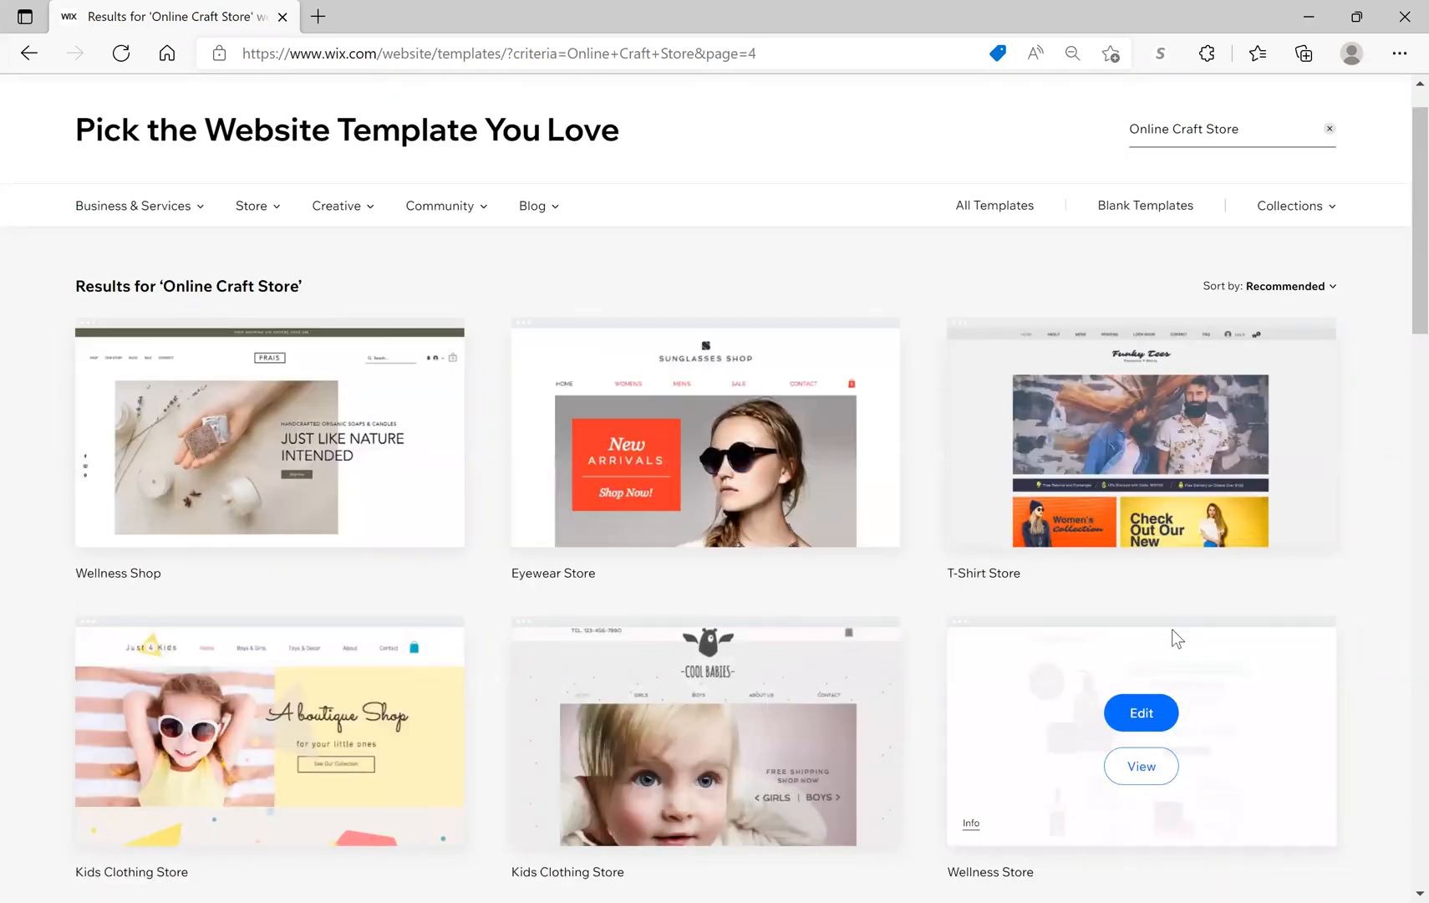
pyautogui.scroll(-8, 1171, 629)
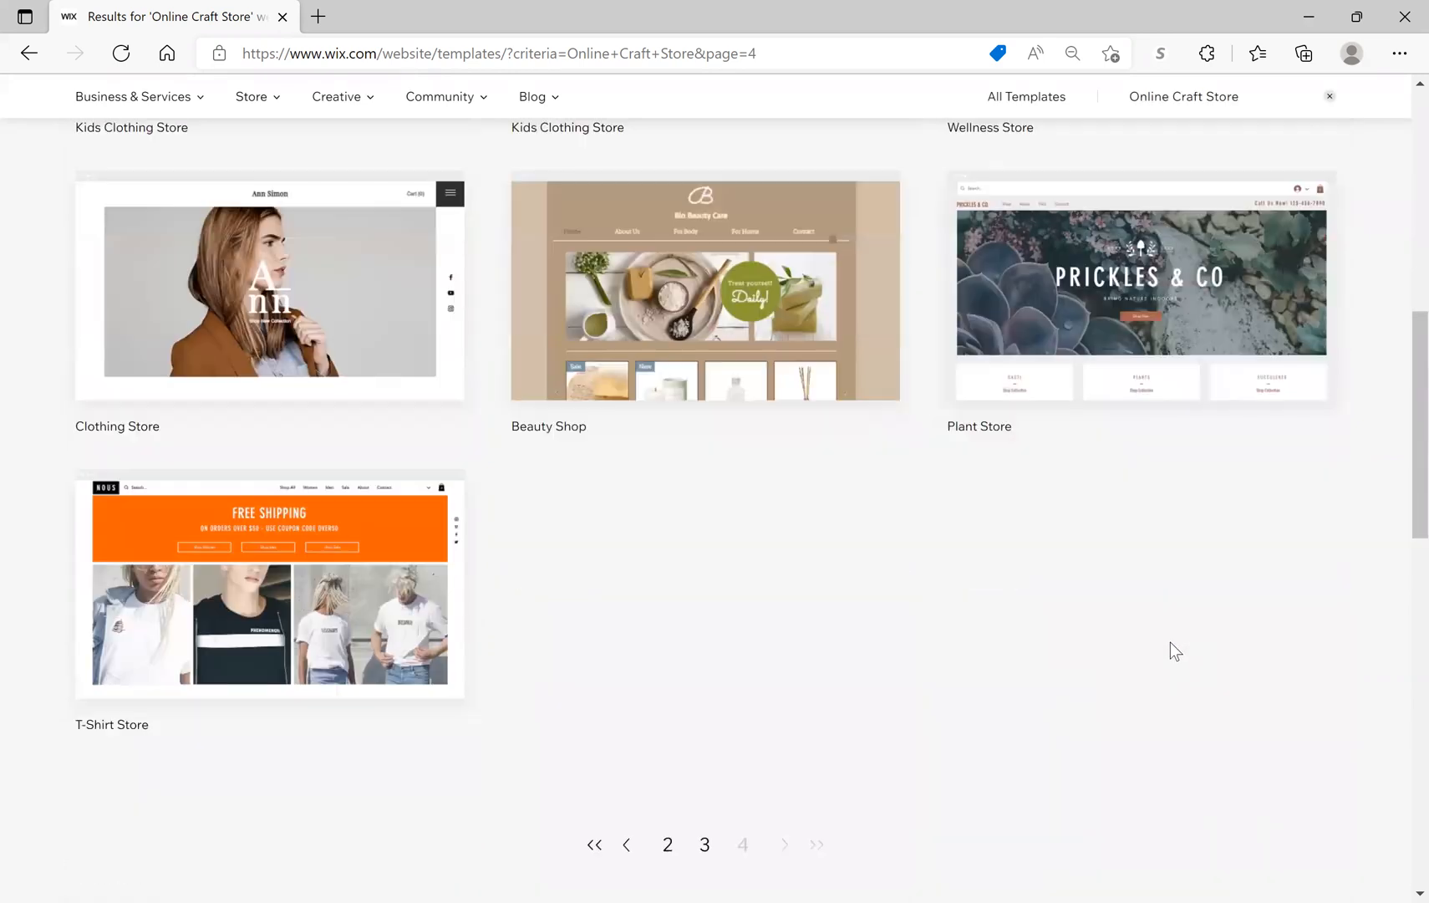
pyautogui.scroll(-2, 1170, 650)
pyautogui.click(668, 722)
pyautogui.moveTo(725, 694)
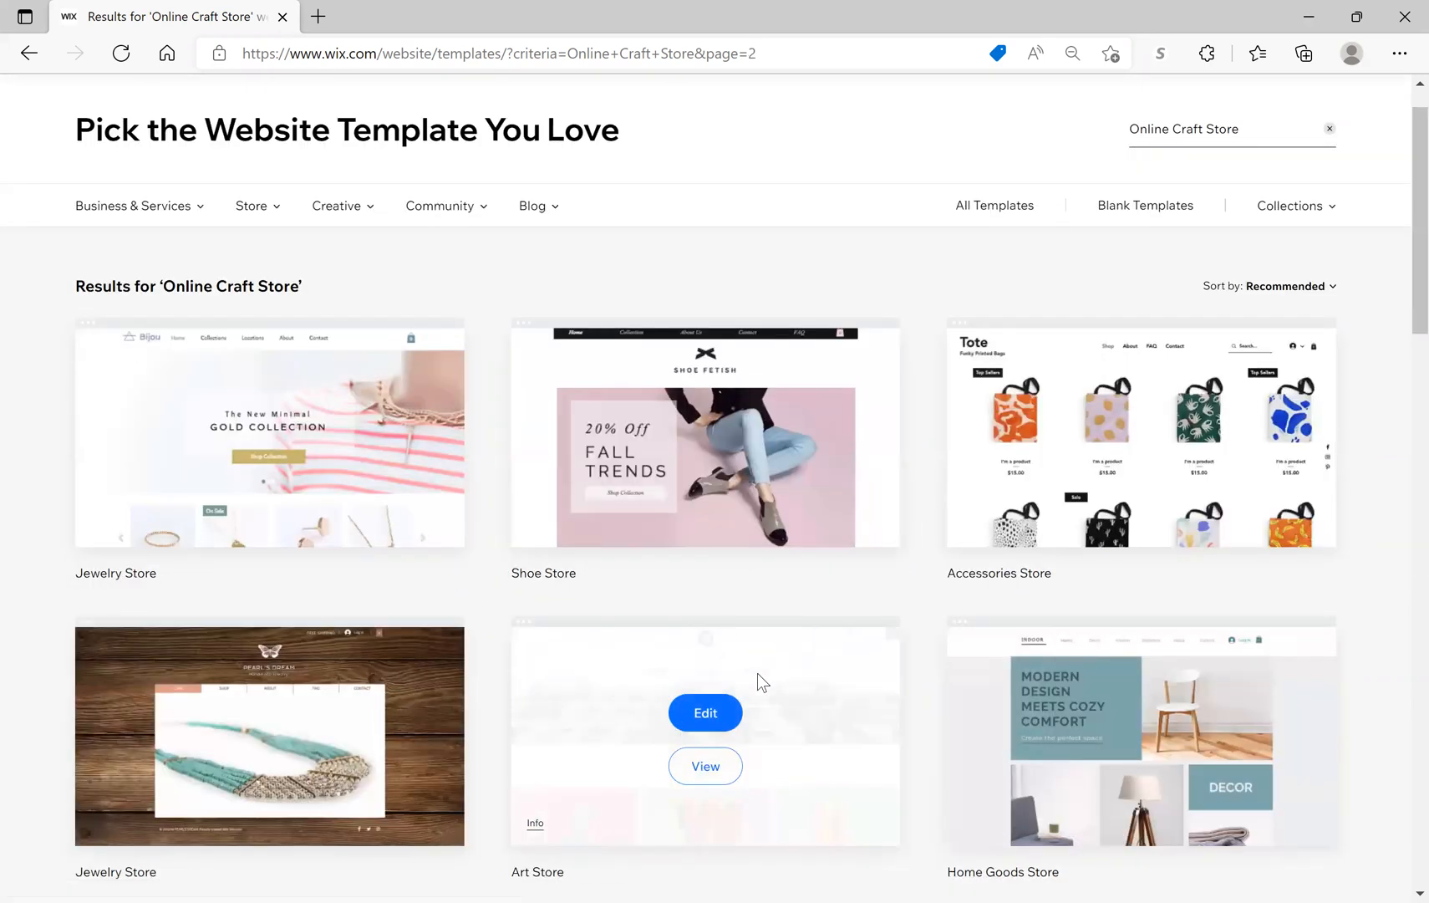
pyautogui.scroll(1, 757, 674)
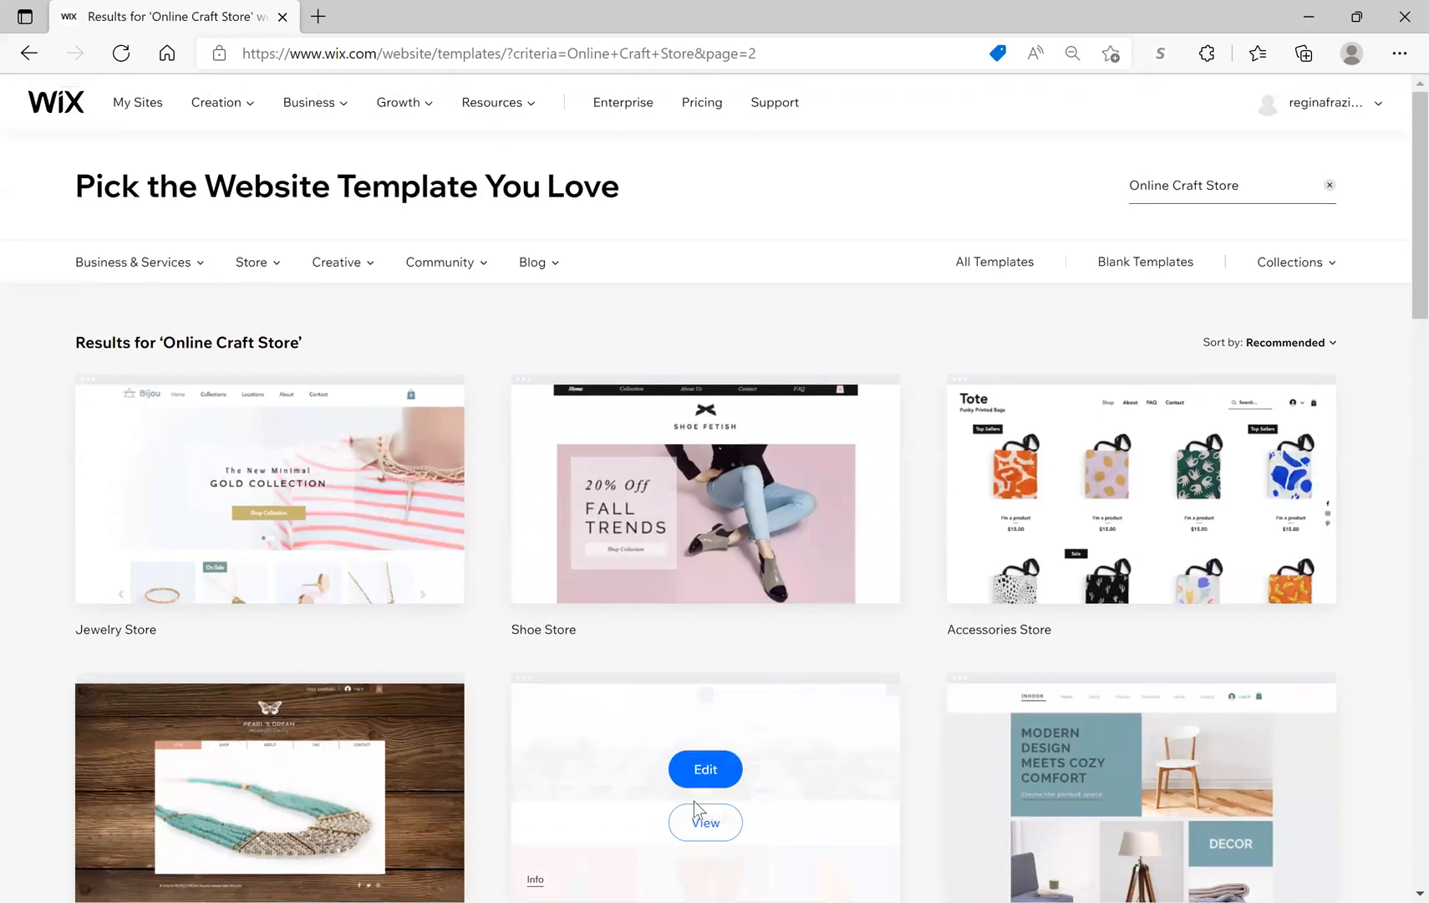
pyautogui.scroll(-4, 882, 635)
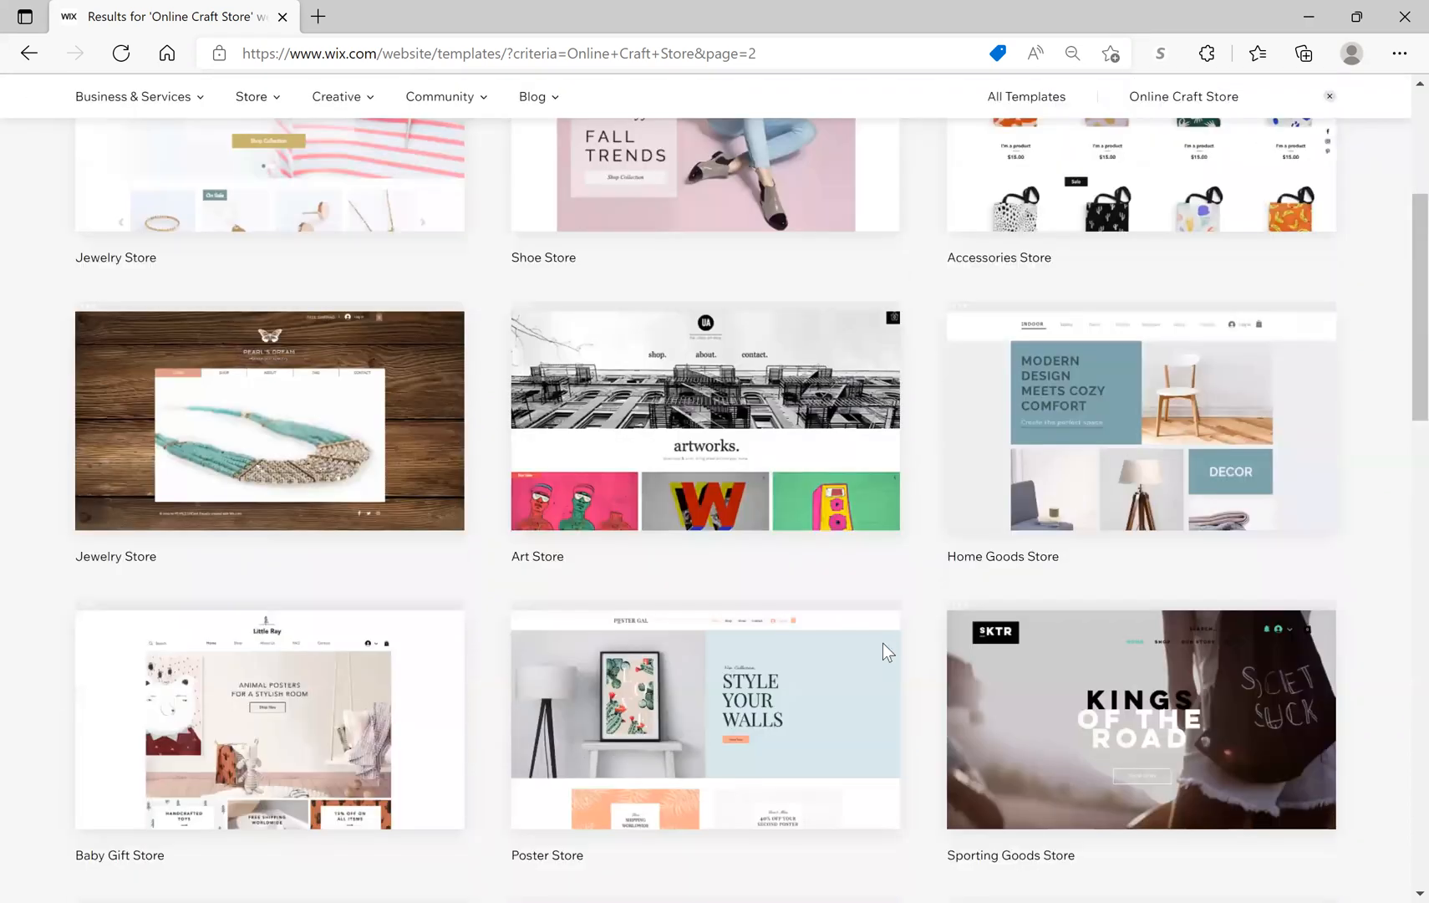
pyautogui.scroll(-5, 882, 650)
pyautogui.scroll(-2, 883, 650)
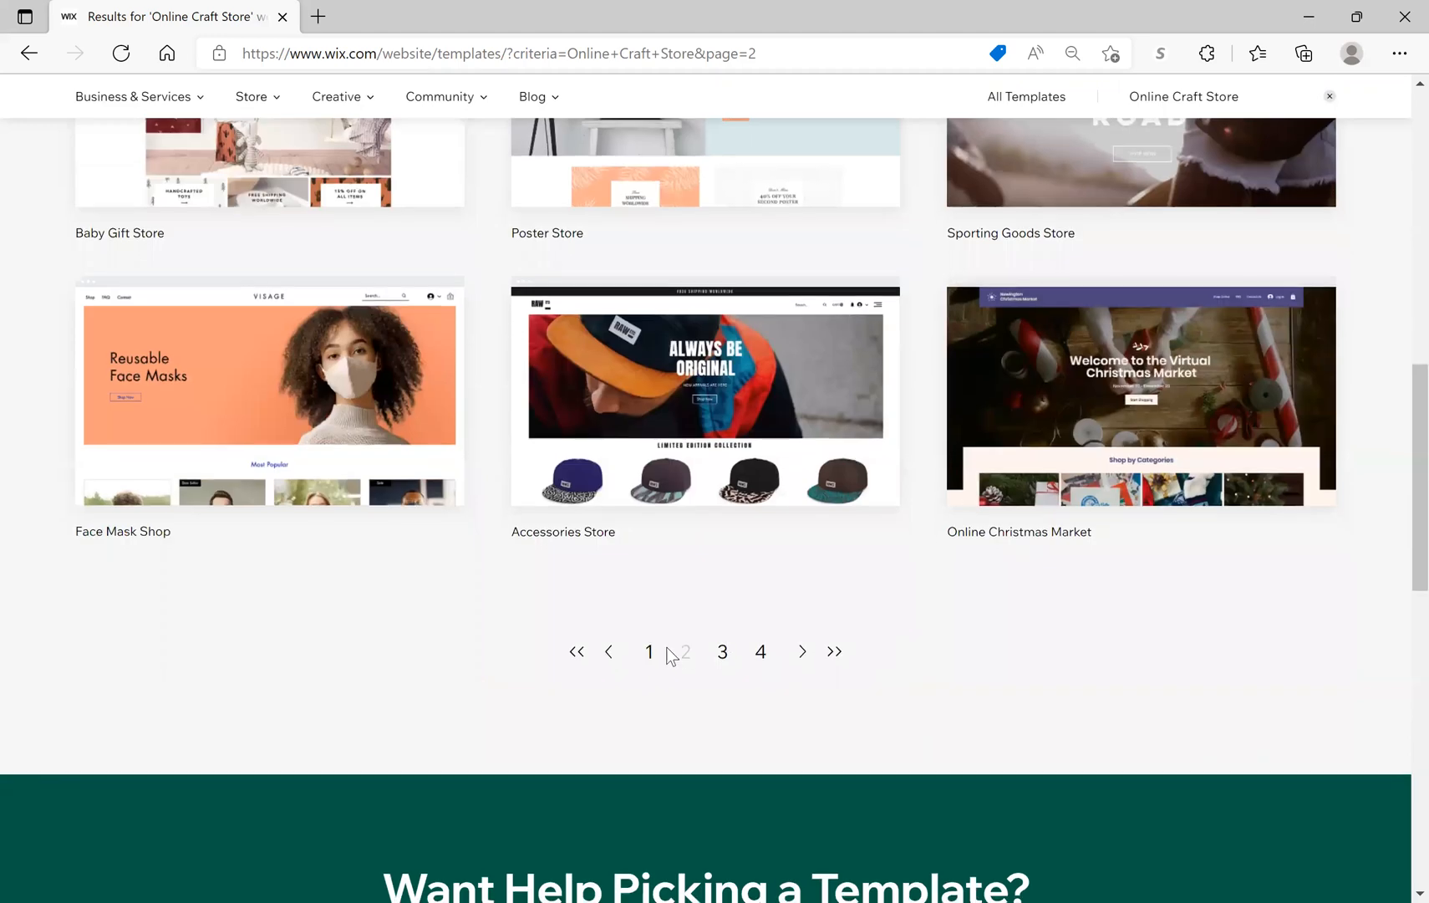
pyautogui.click(651, 652)
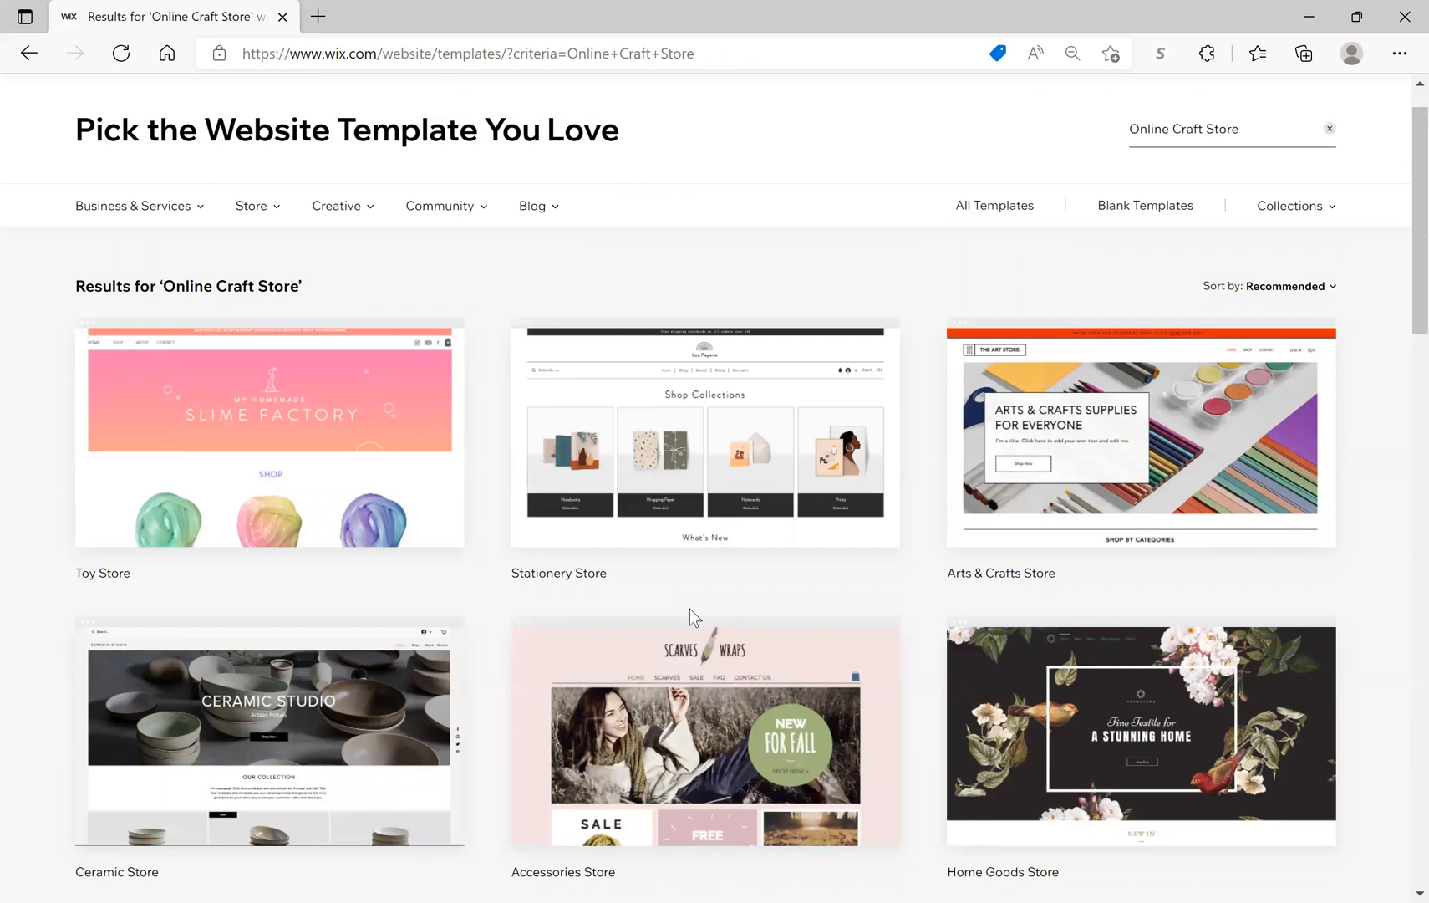
pyautogui.moveTo(522, 345)
pyautogui.scroll(-1, 522, 344)
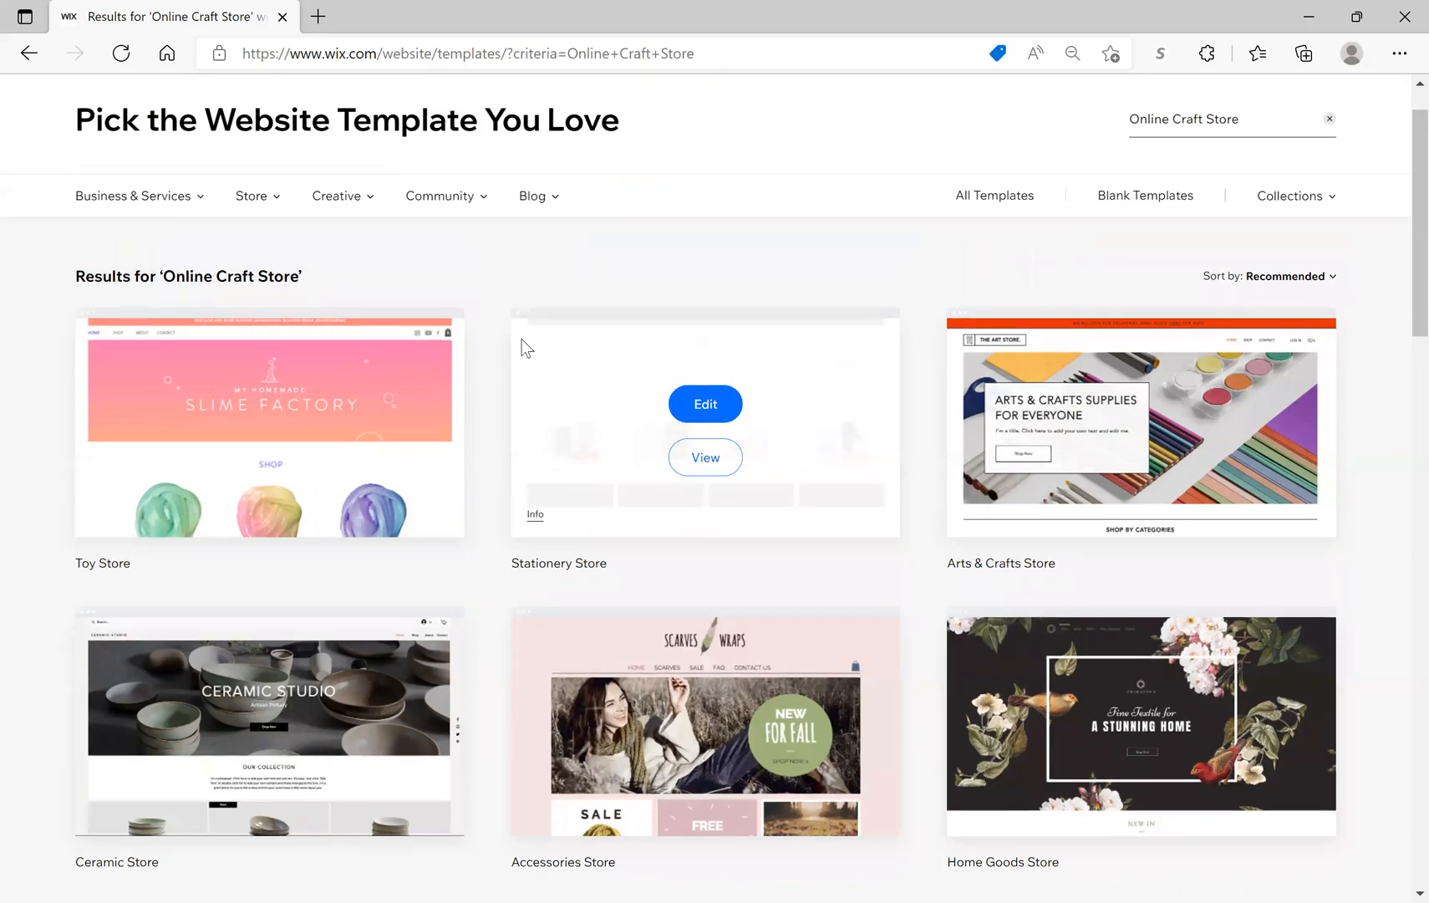
pyautogui.scroll(-4, 522, 345)
pyautogui.scroll(-4, 522, 340)
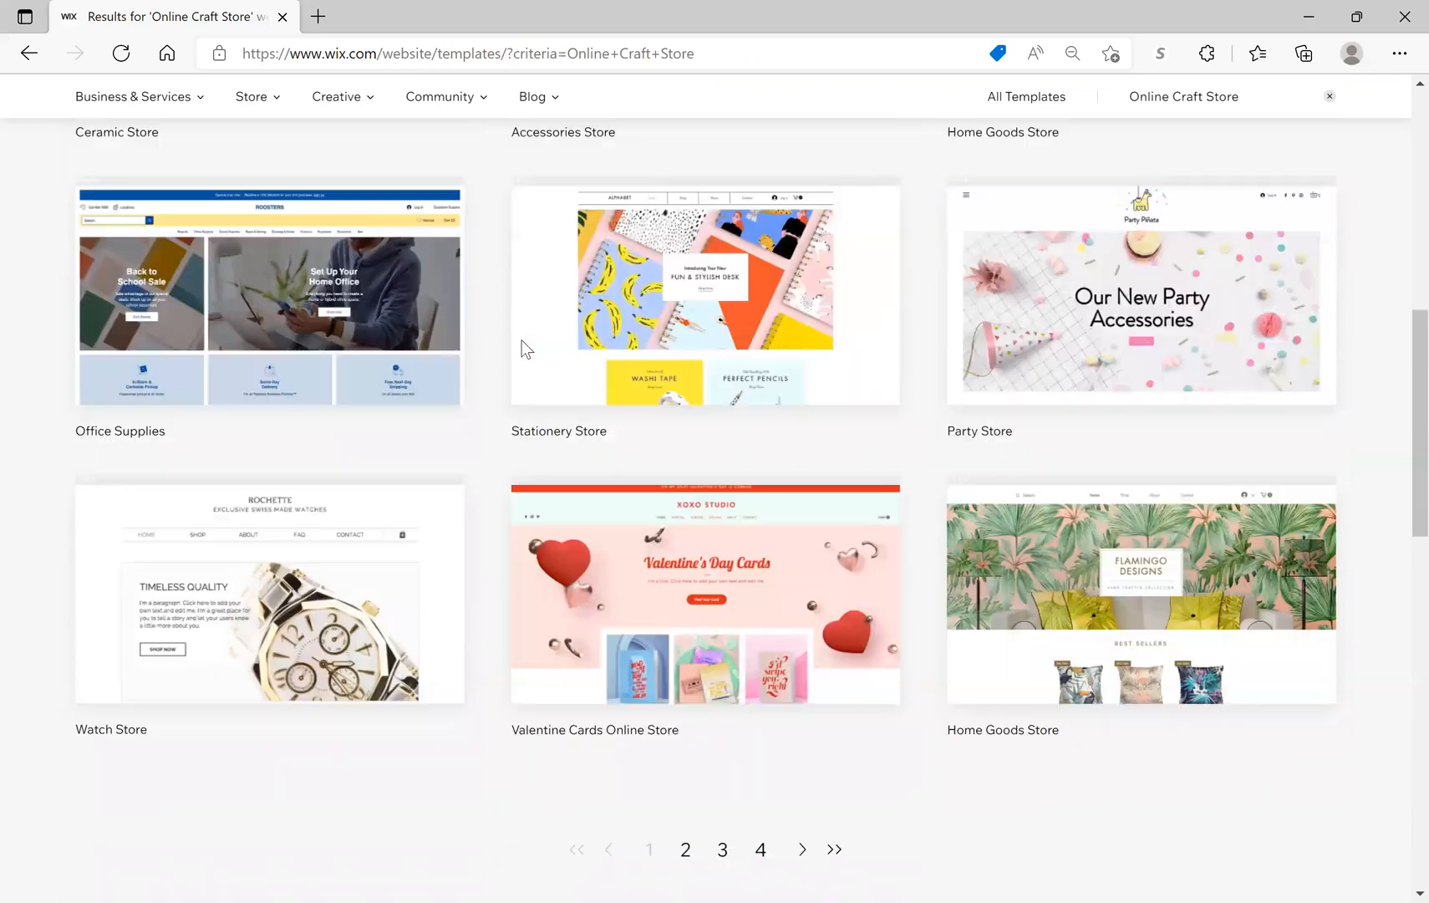
pyautogui.scroll(-3, 523, 344)
pyautogui.scroll(3, 523, 345)
pyautogui.scroll(2, 523, 347)
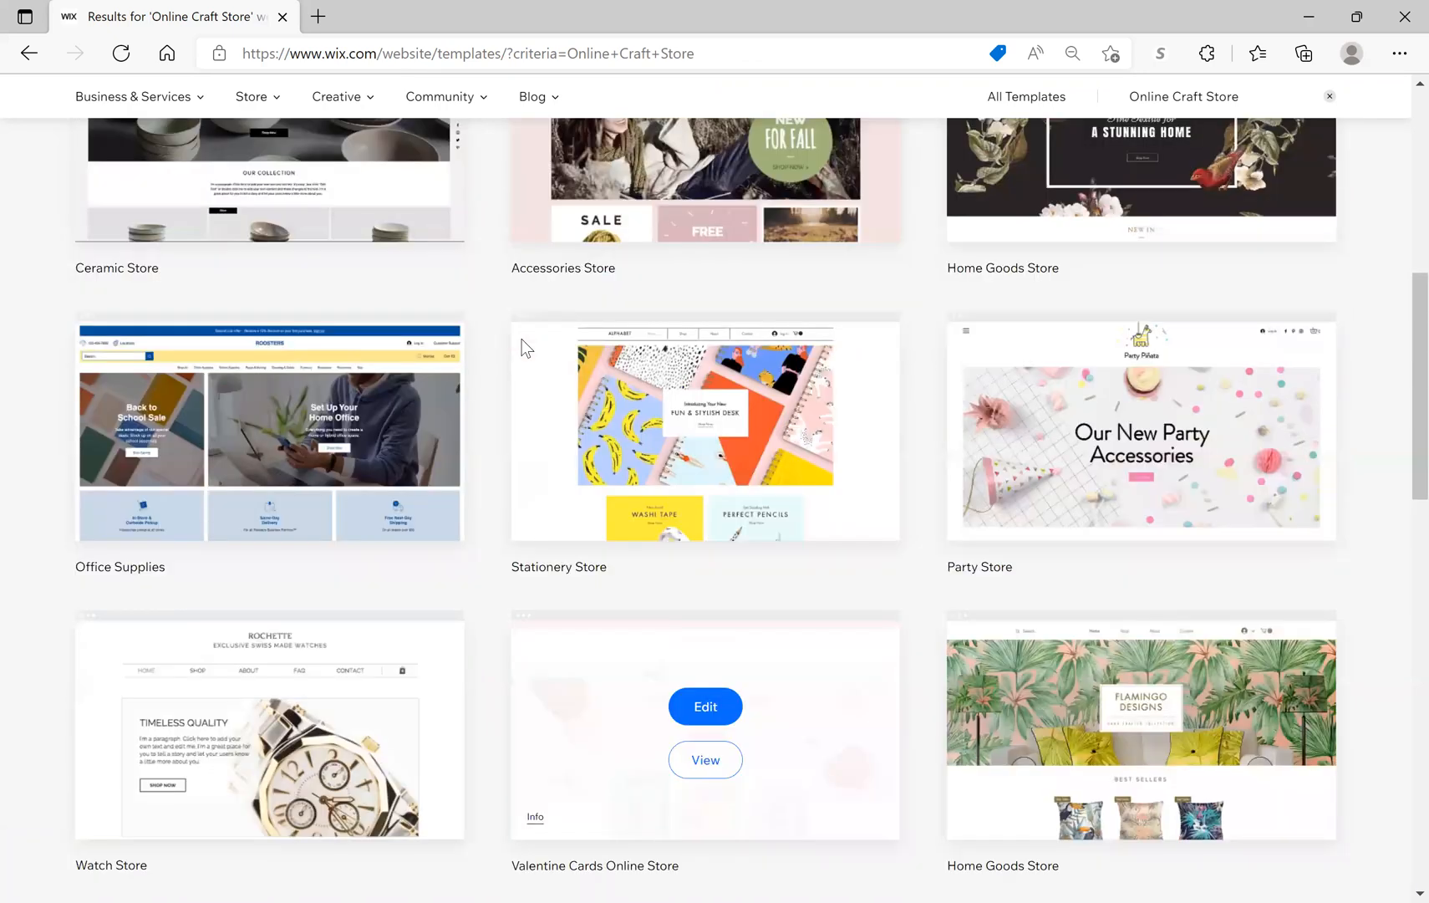
pyautogui.scroll(4, 522, 344)
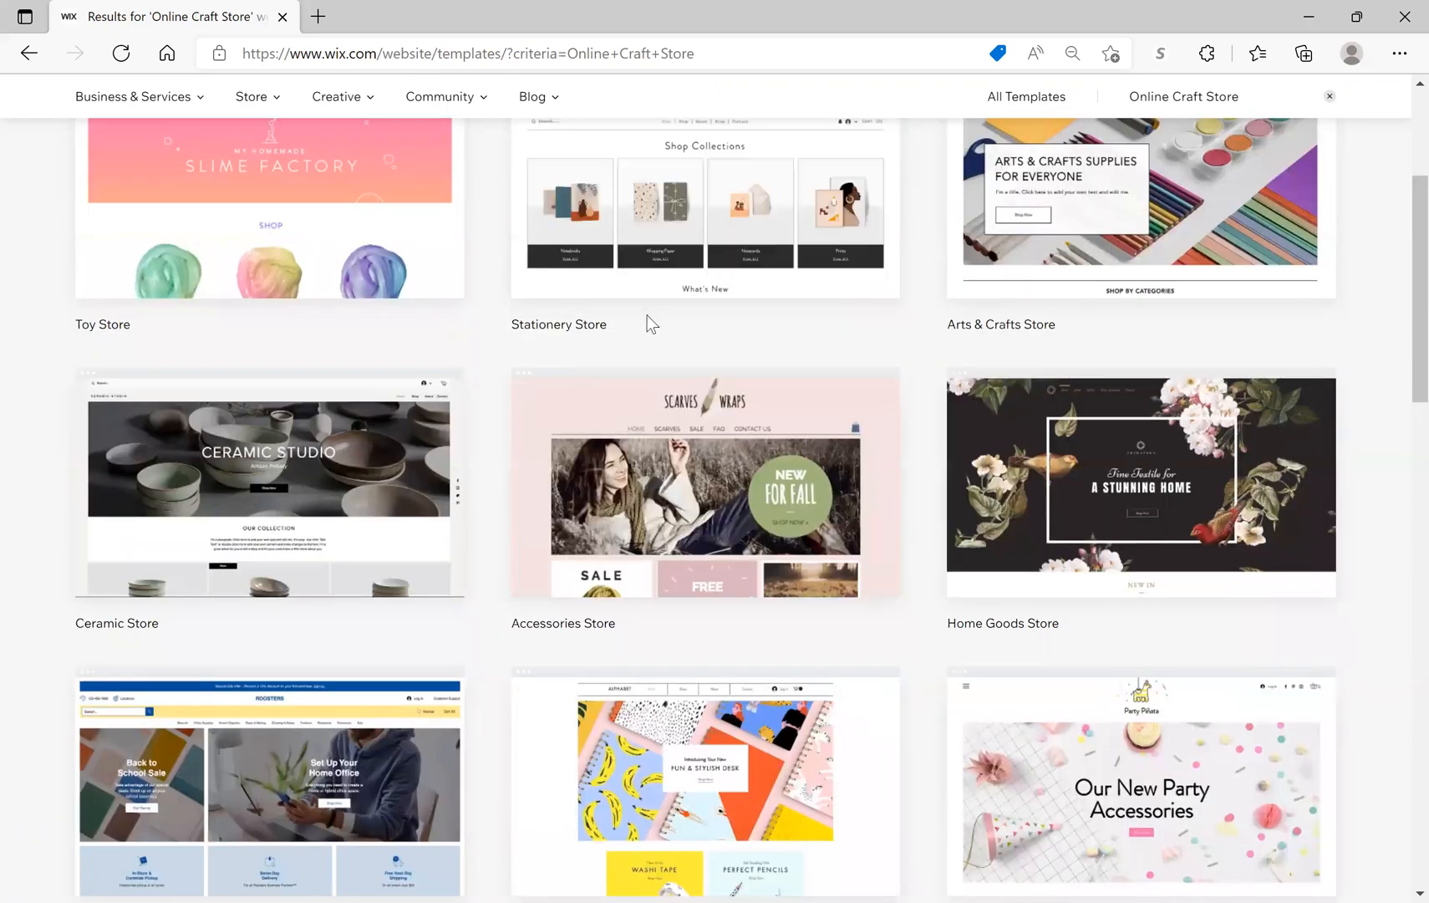
# Step: Preview and browse the Stationery Store template, then switch back to the Online Craft Store results
pyautogui.click(710, 227)
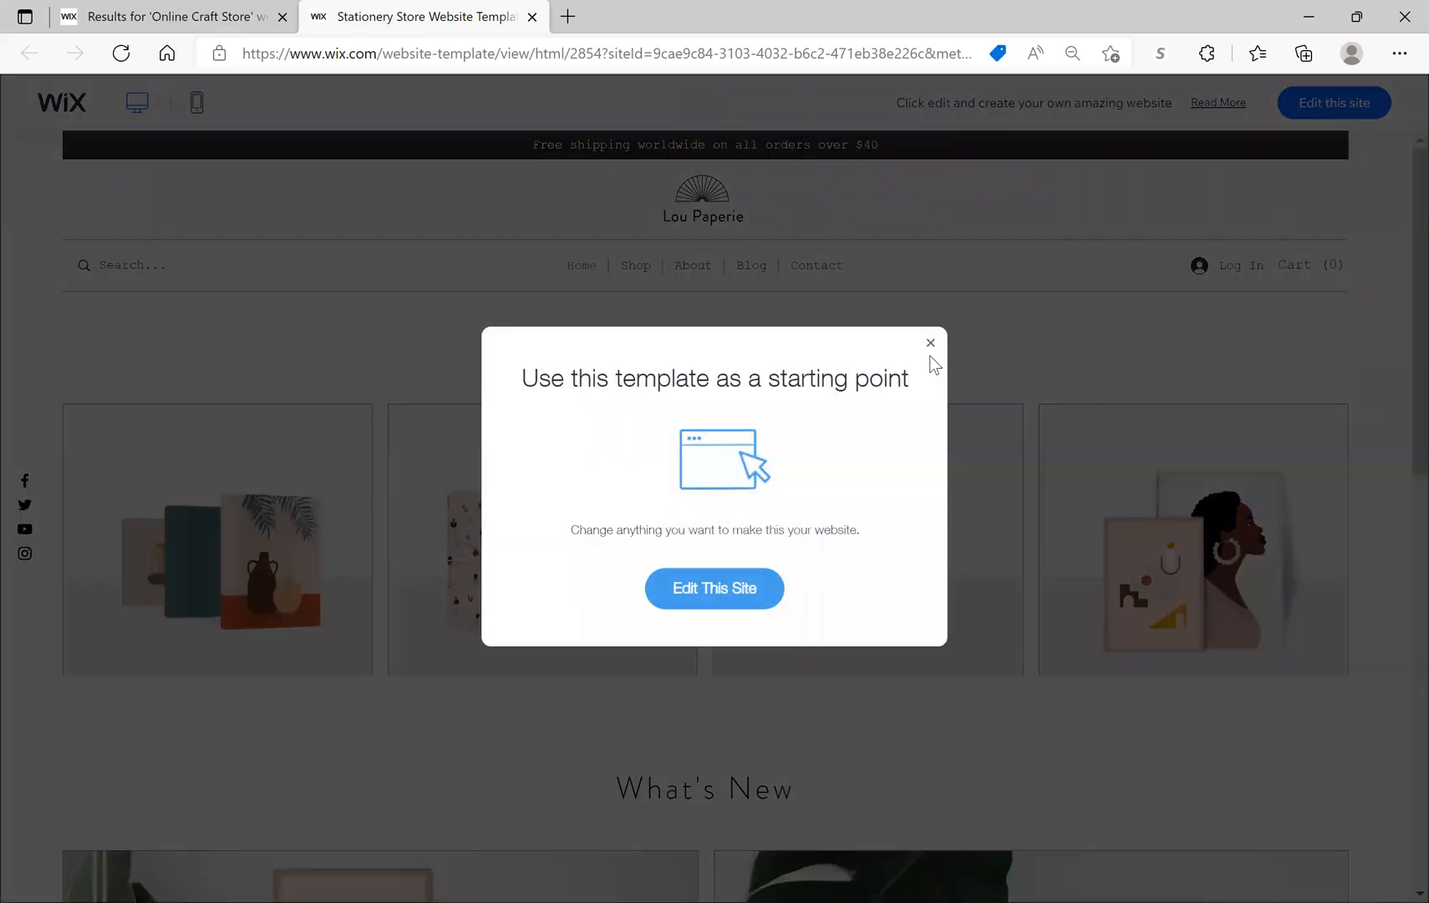
pyautogui.click(930, 344)
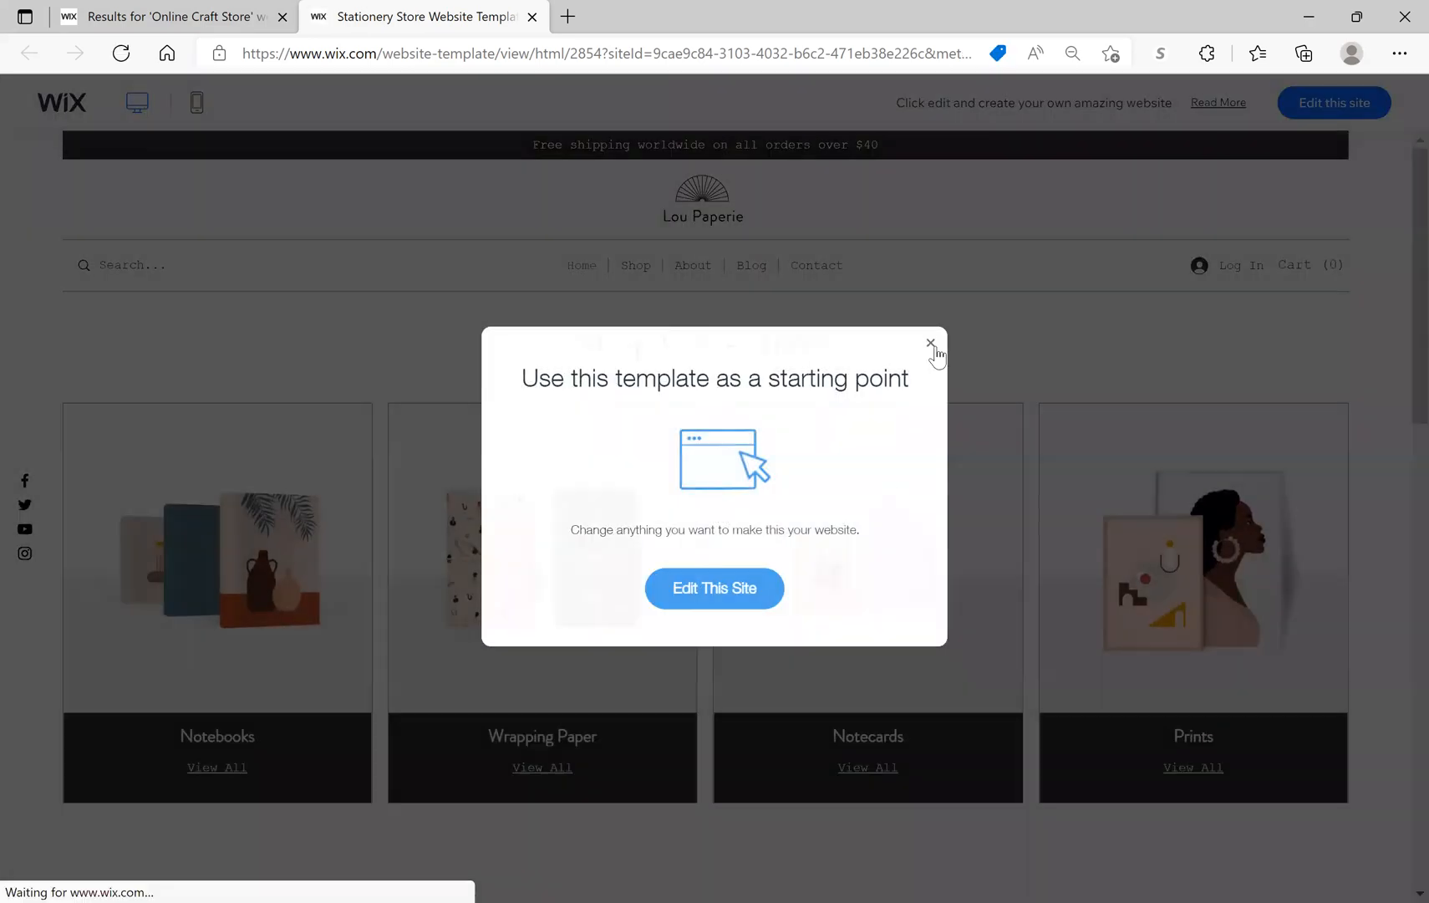
pyautogui.scroll(-7, 883, 470)
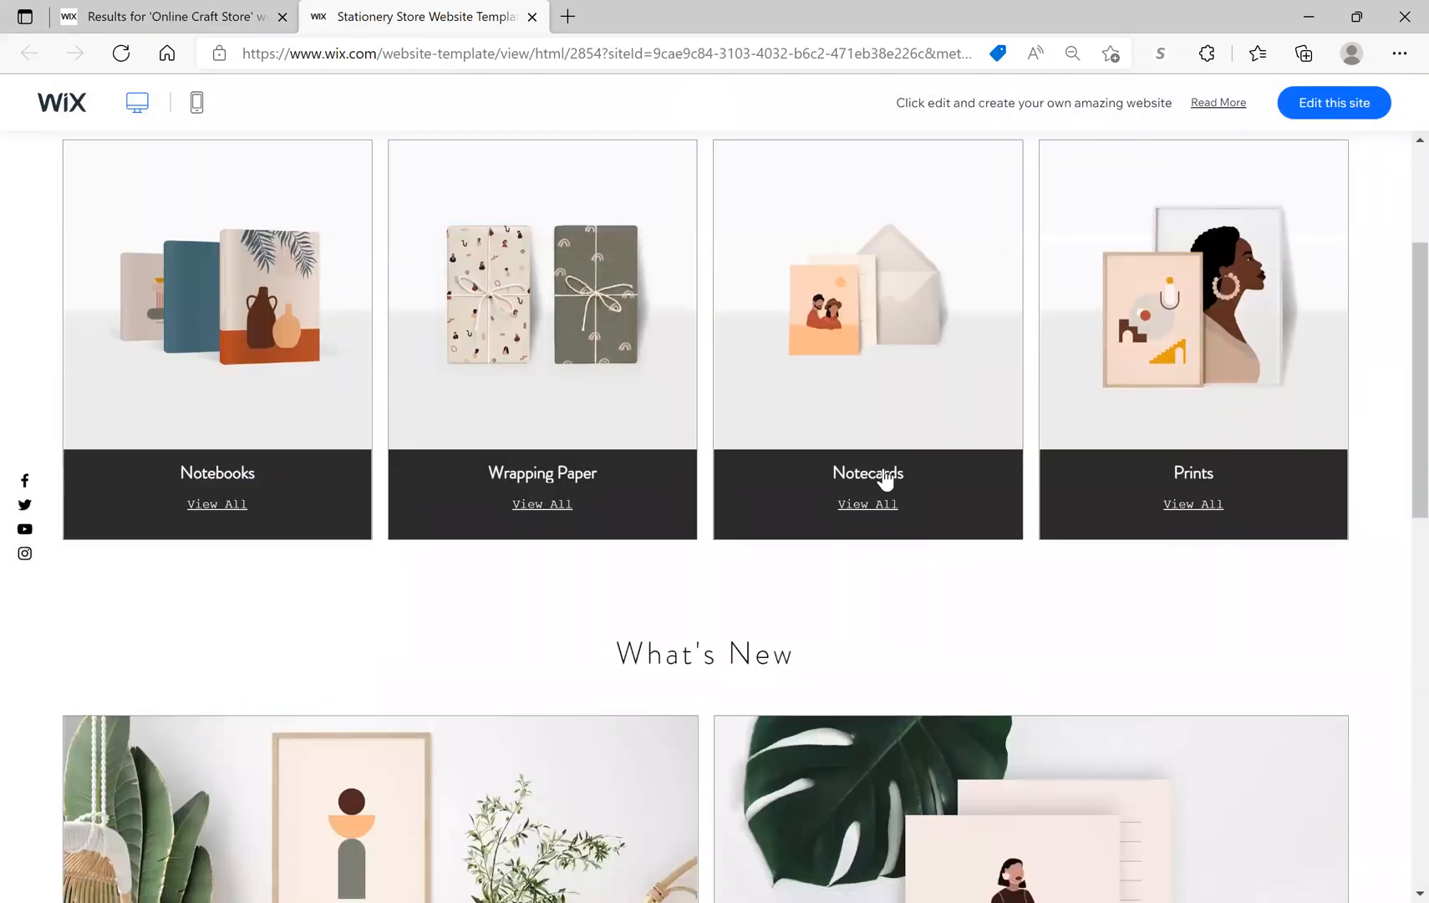
pyautogui.scroll(-8, 884, 481)
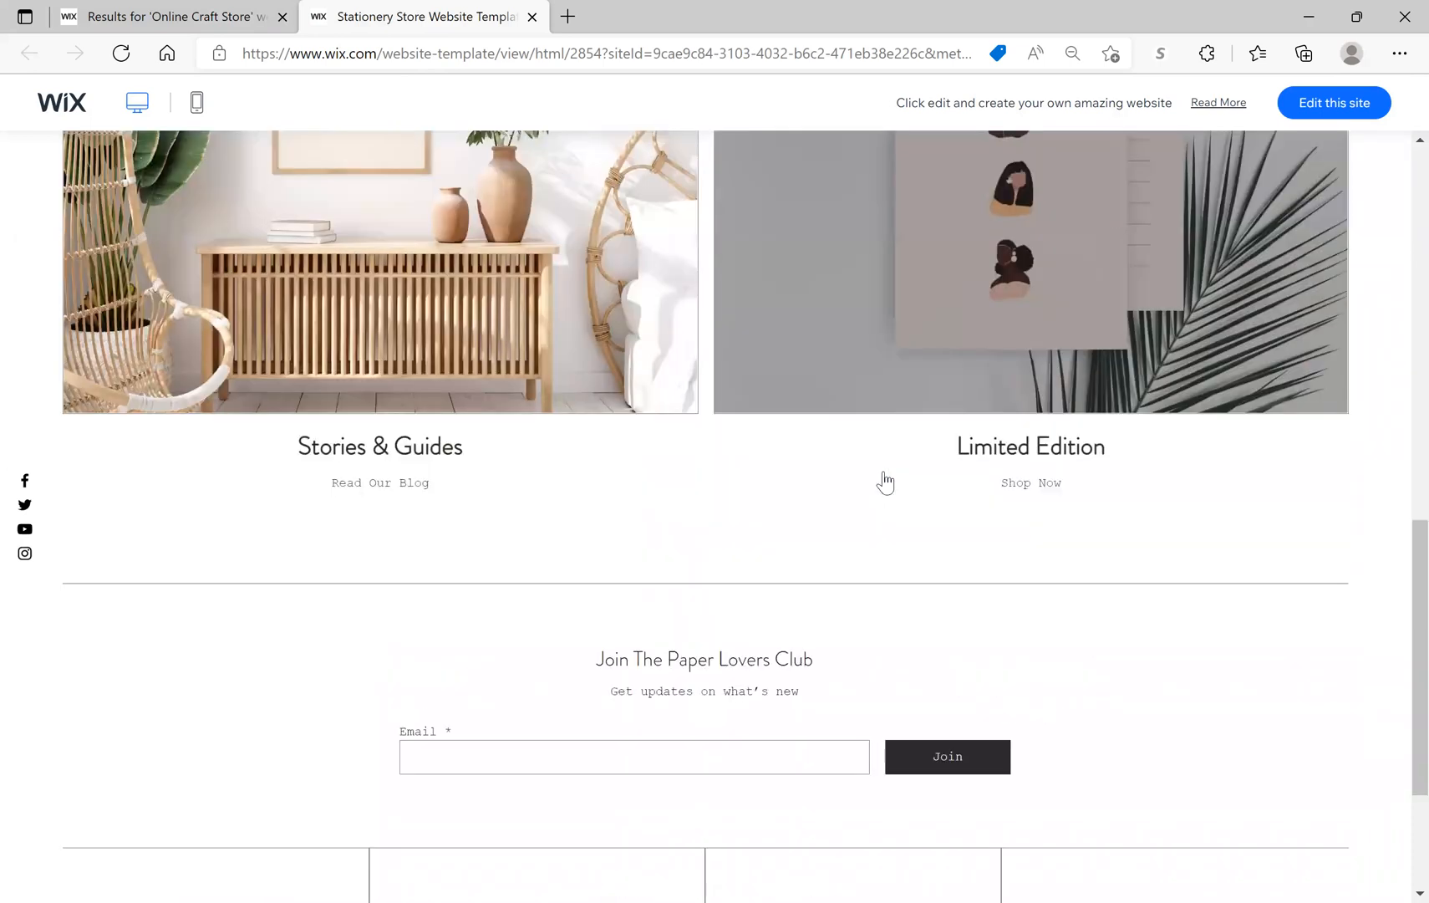
pyautogui.scroll(10, 882, 471)
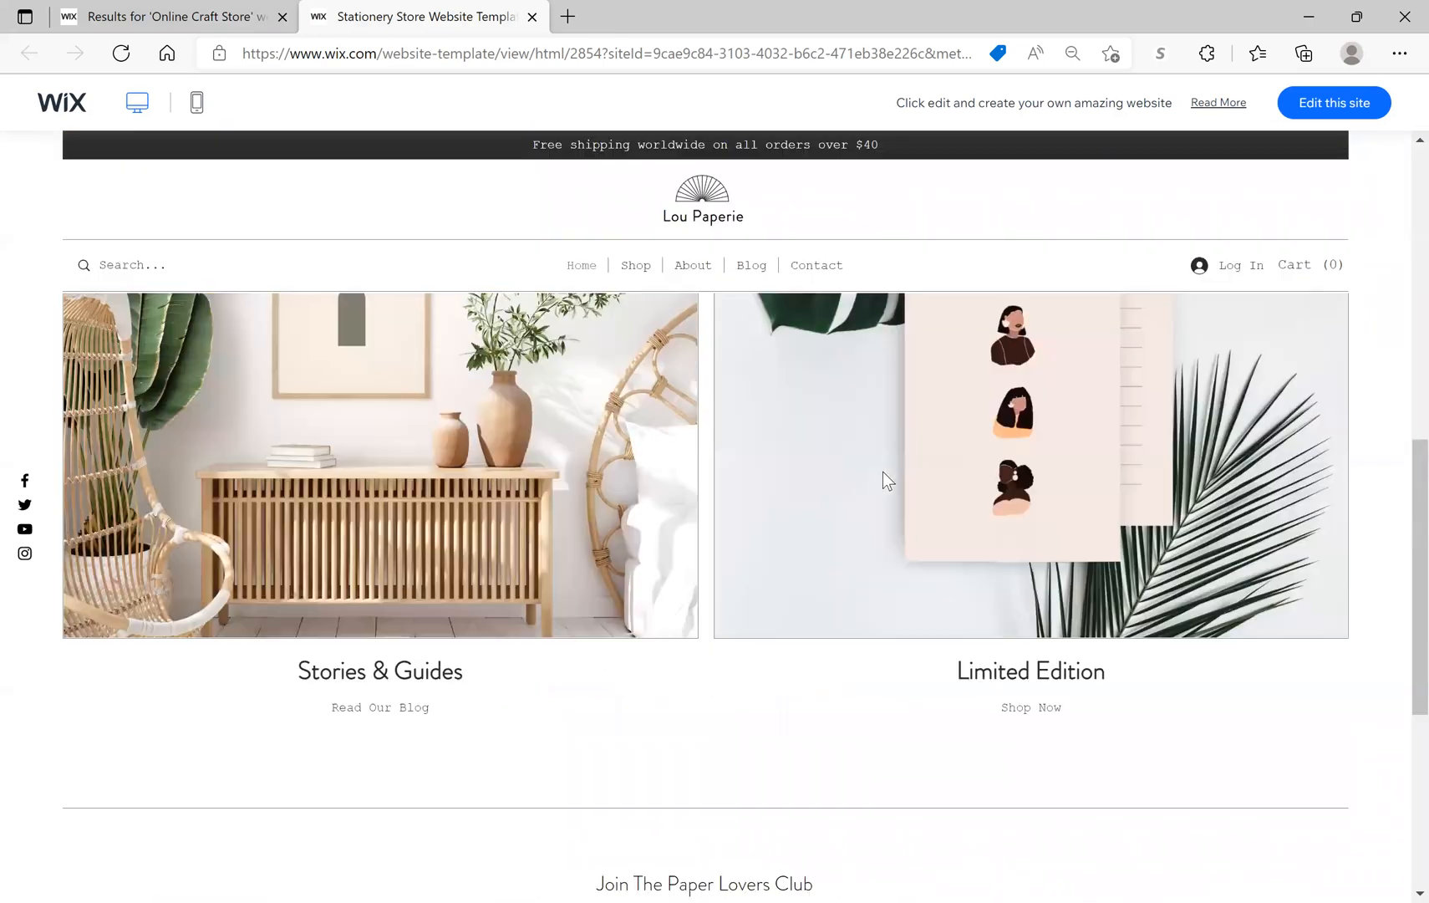
pyautogui.scroll(6, 888, 482)
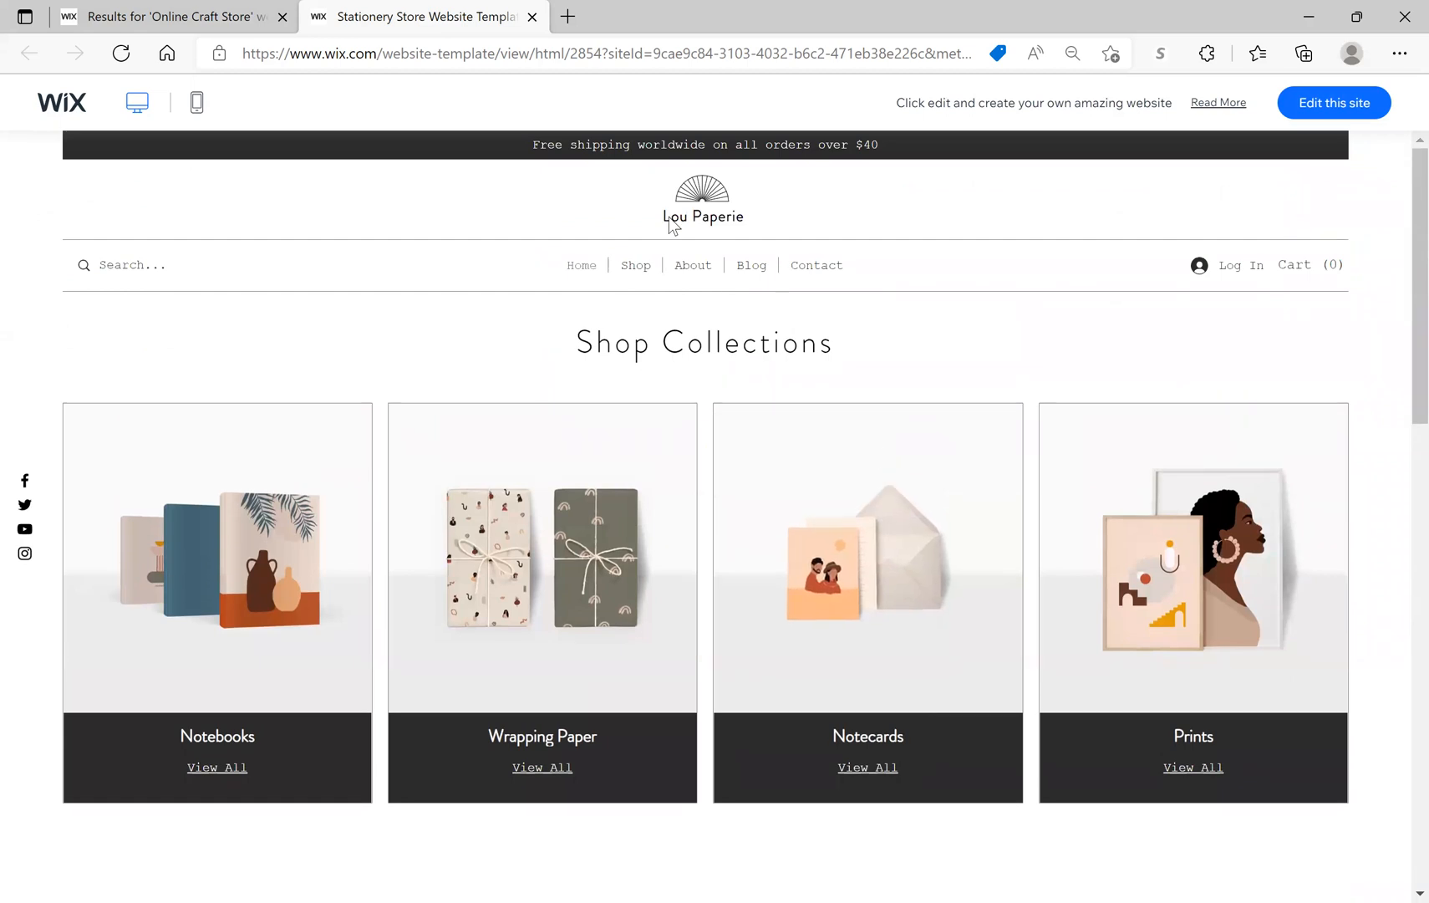
pyautogui.click(212, 23)
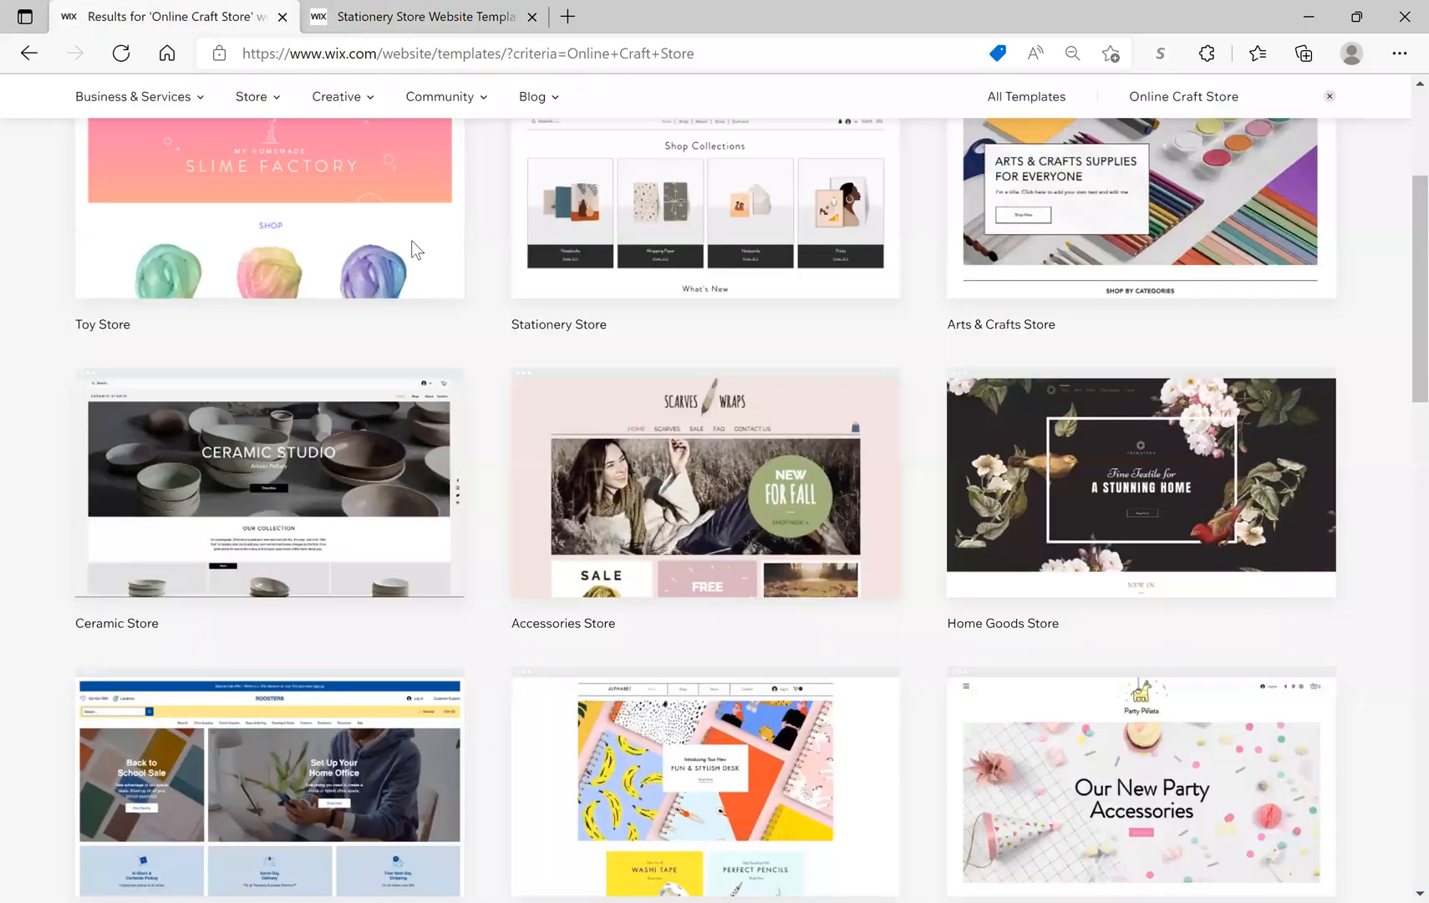
# Step: Preview and browse the Arts & Crafts Store template, then close the Stationery Store and Arts & Crafts preview tabs
pyautogui.moveTo(1110, 222)
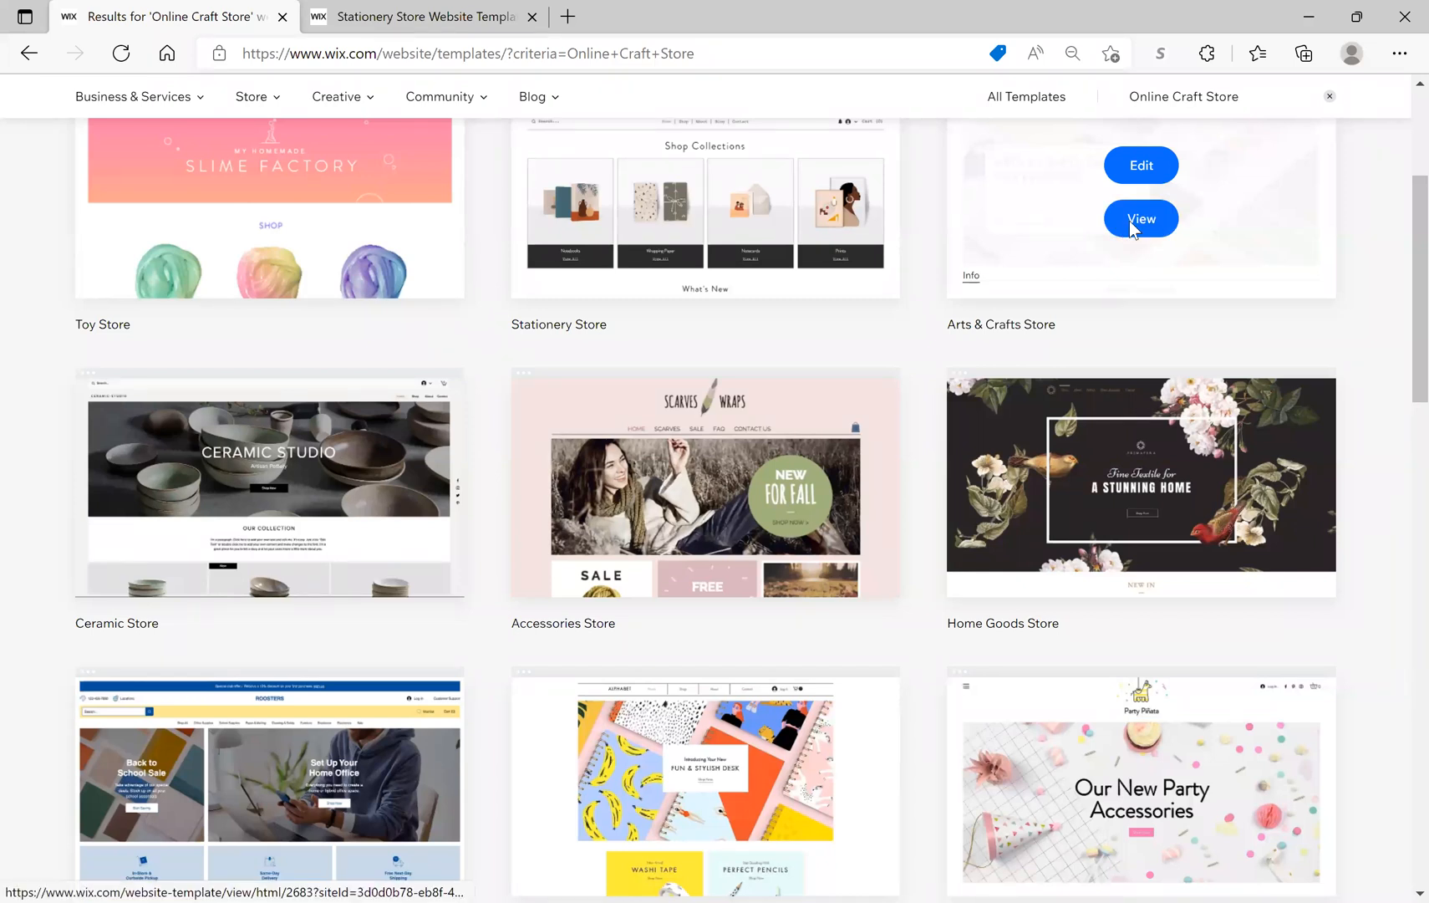
pyautogui.click(1129, 222)
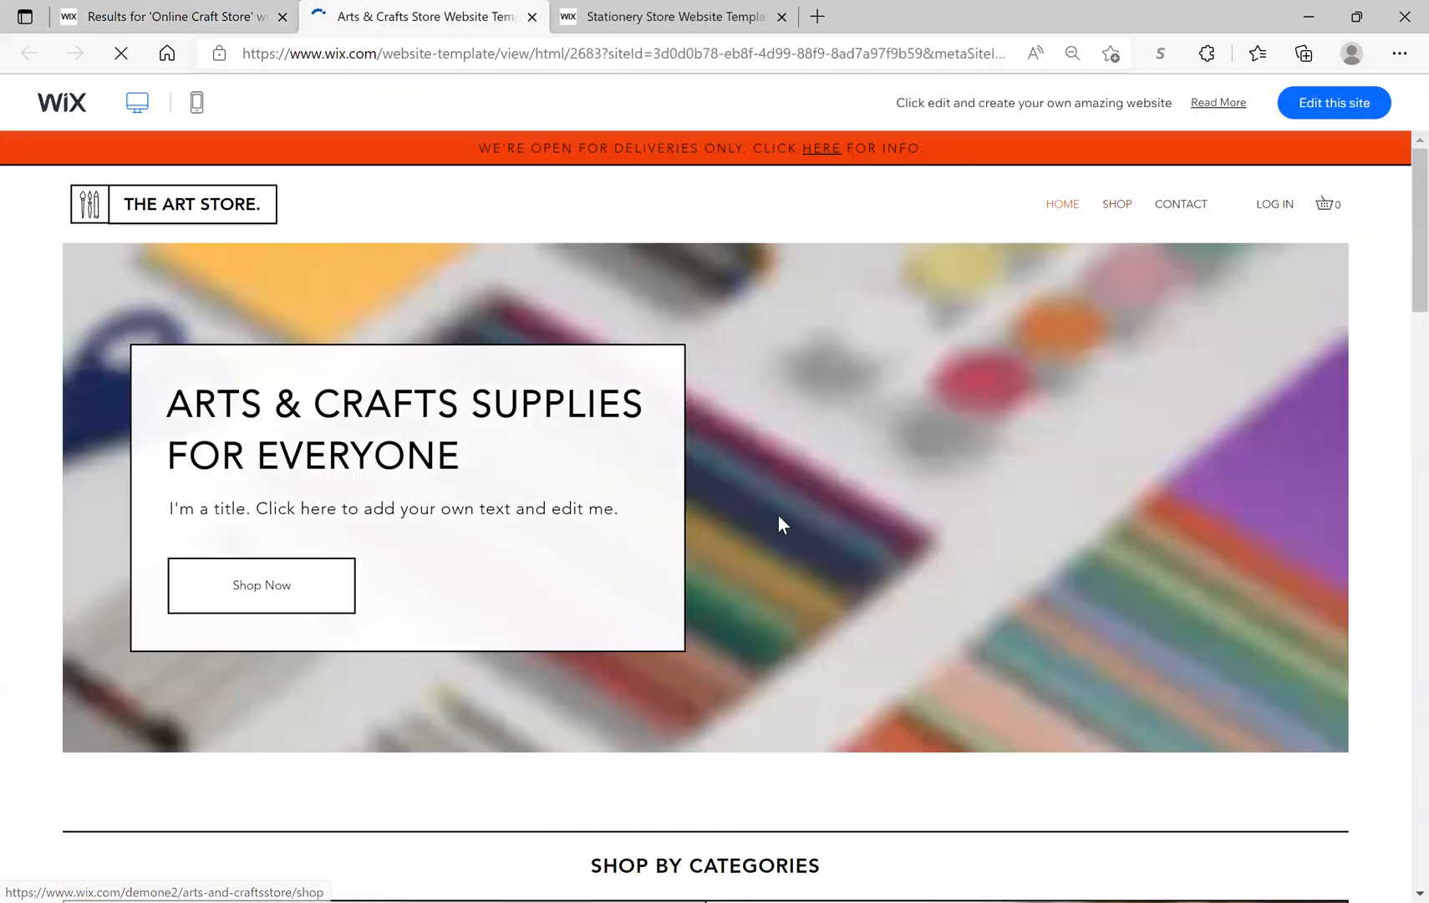
pyautogui.scroll(-5, 765, 525)
pyautogui.scroll(-6, 766, 527)
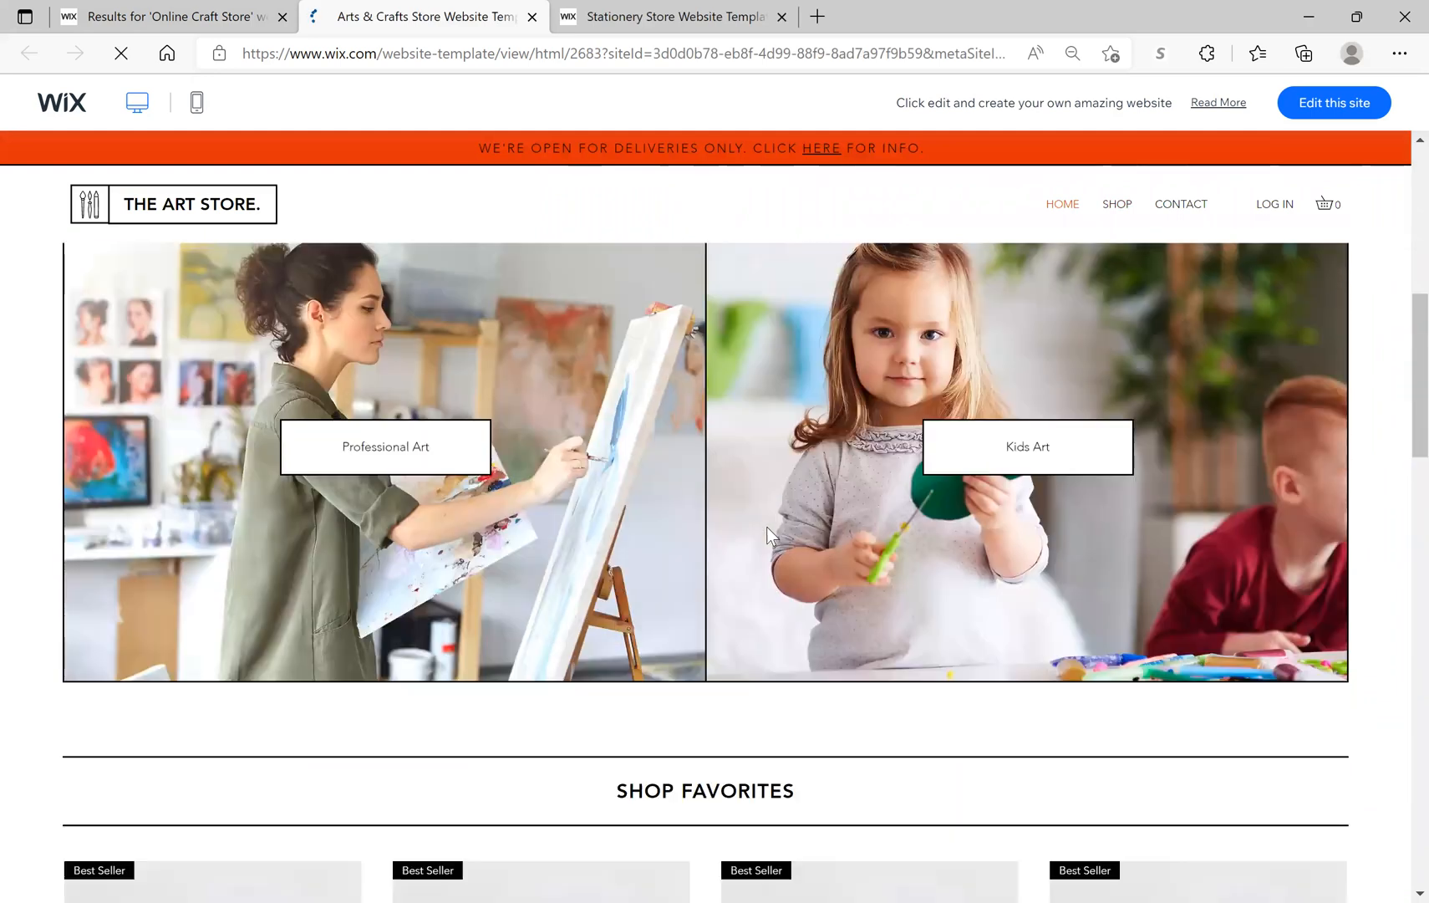
pyautogui.scroll(4, 771, 527)
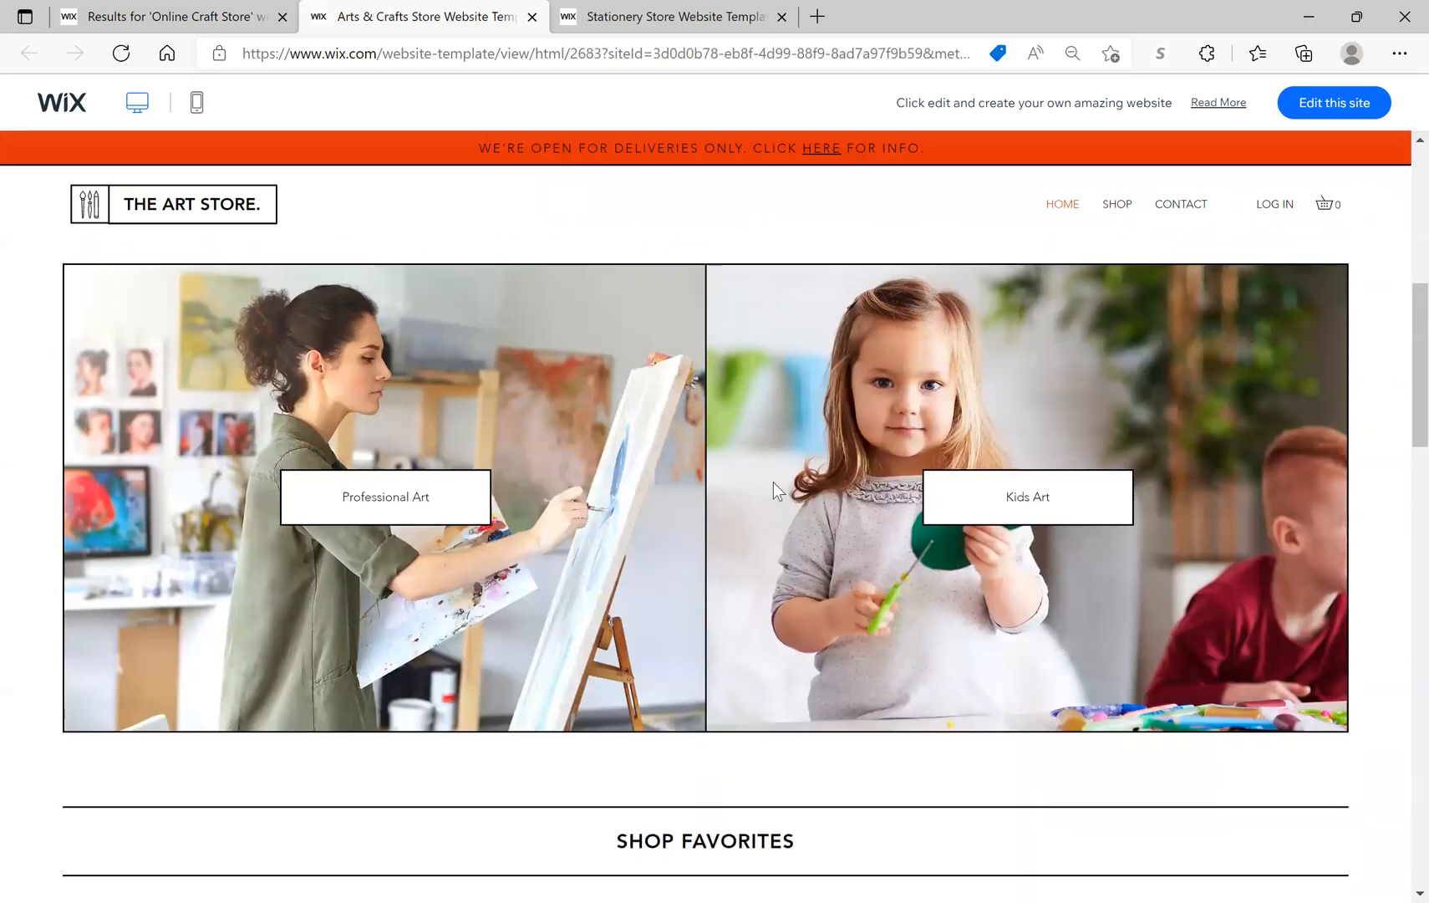
pyautogui.scroll(4, 784, 25)
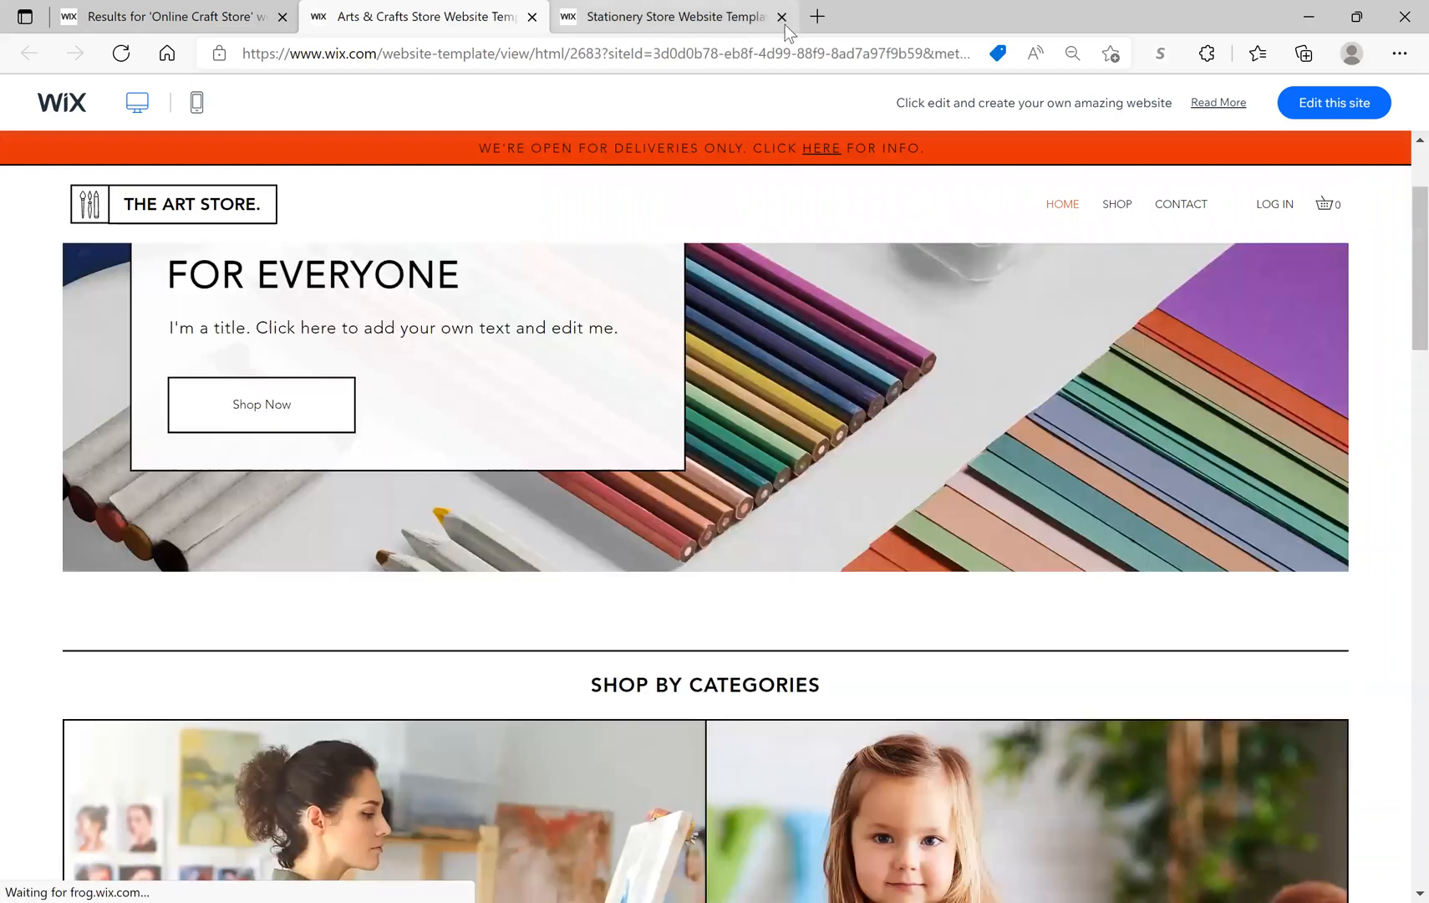
pyautogui.click(777, 20)
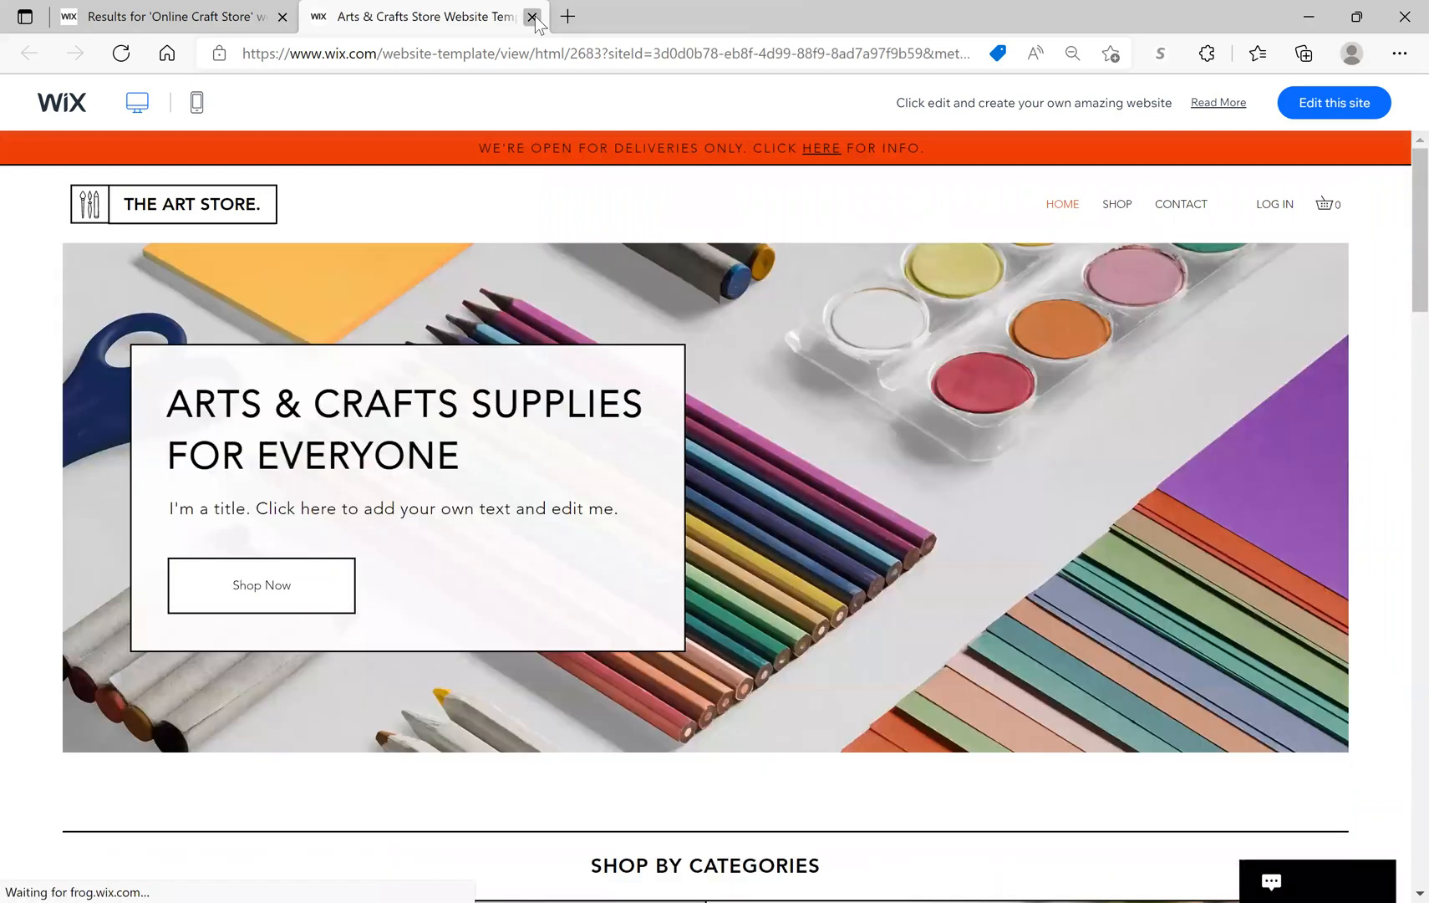
pyautogui.click(532, 17)
# Step: Move to page 2 of the Online Craft Store template results
pyautogui.scroll(-6, 769, 619)
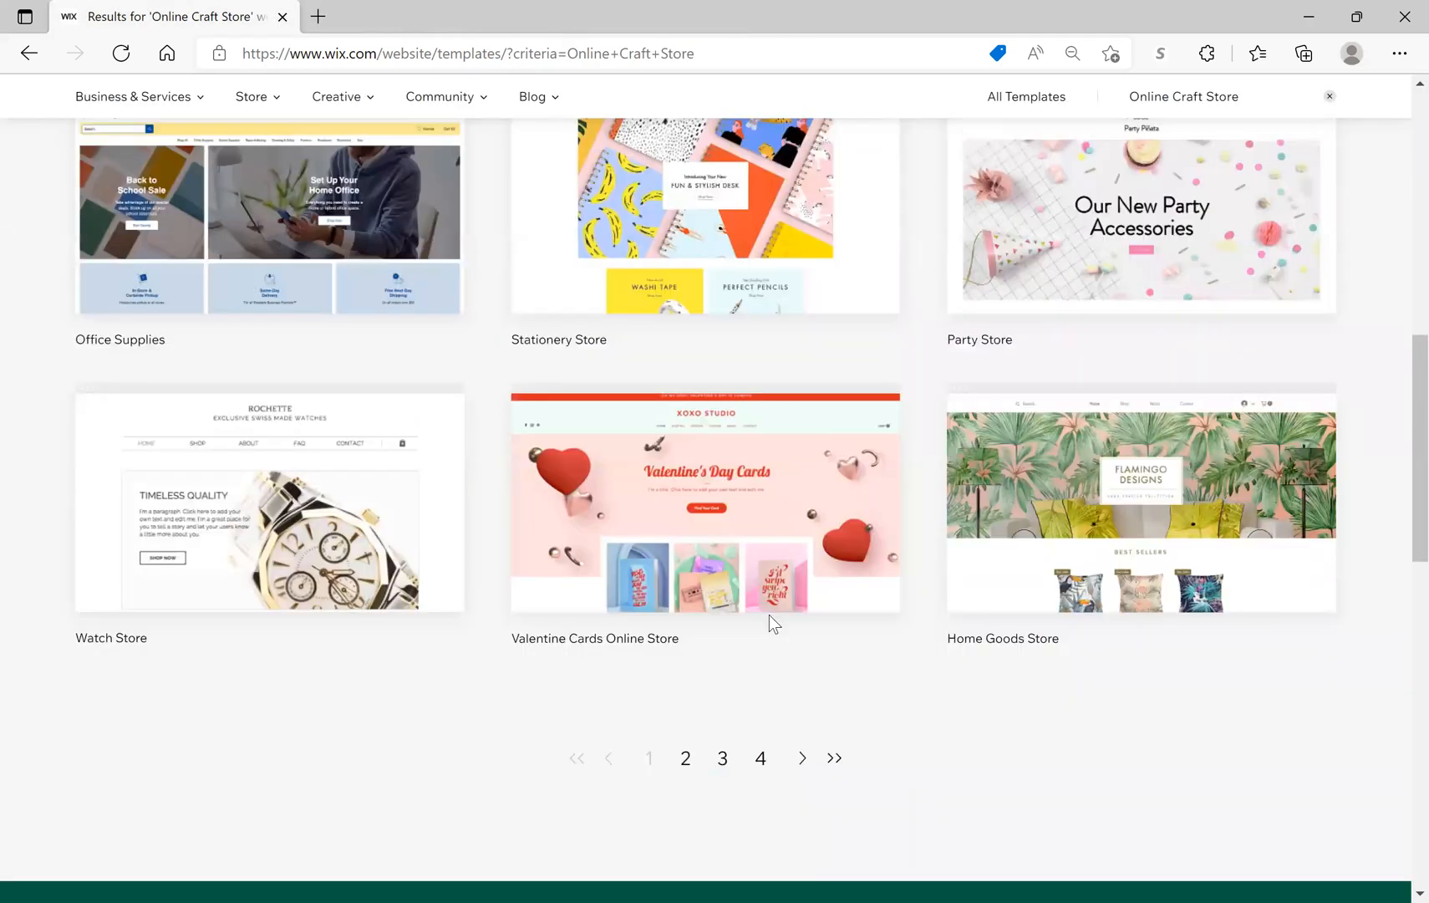
pyautogui.scroll(-3, 704, 496)
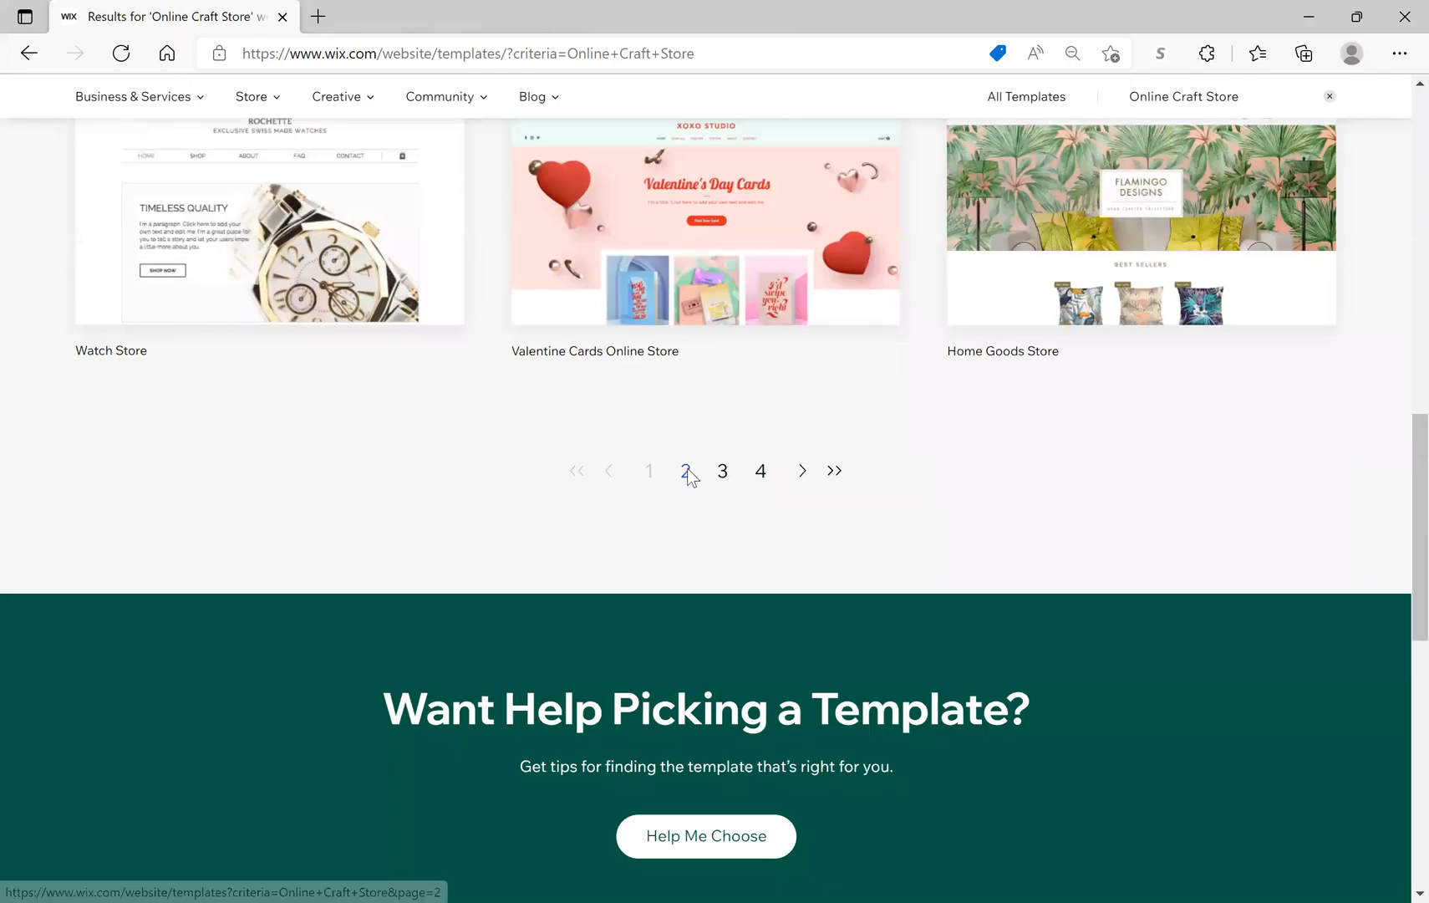
pyautogui.click(686, 472)
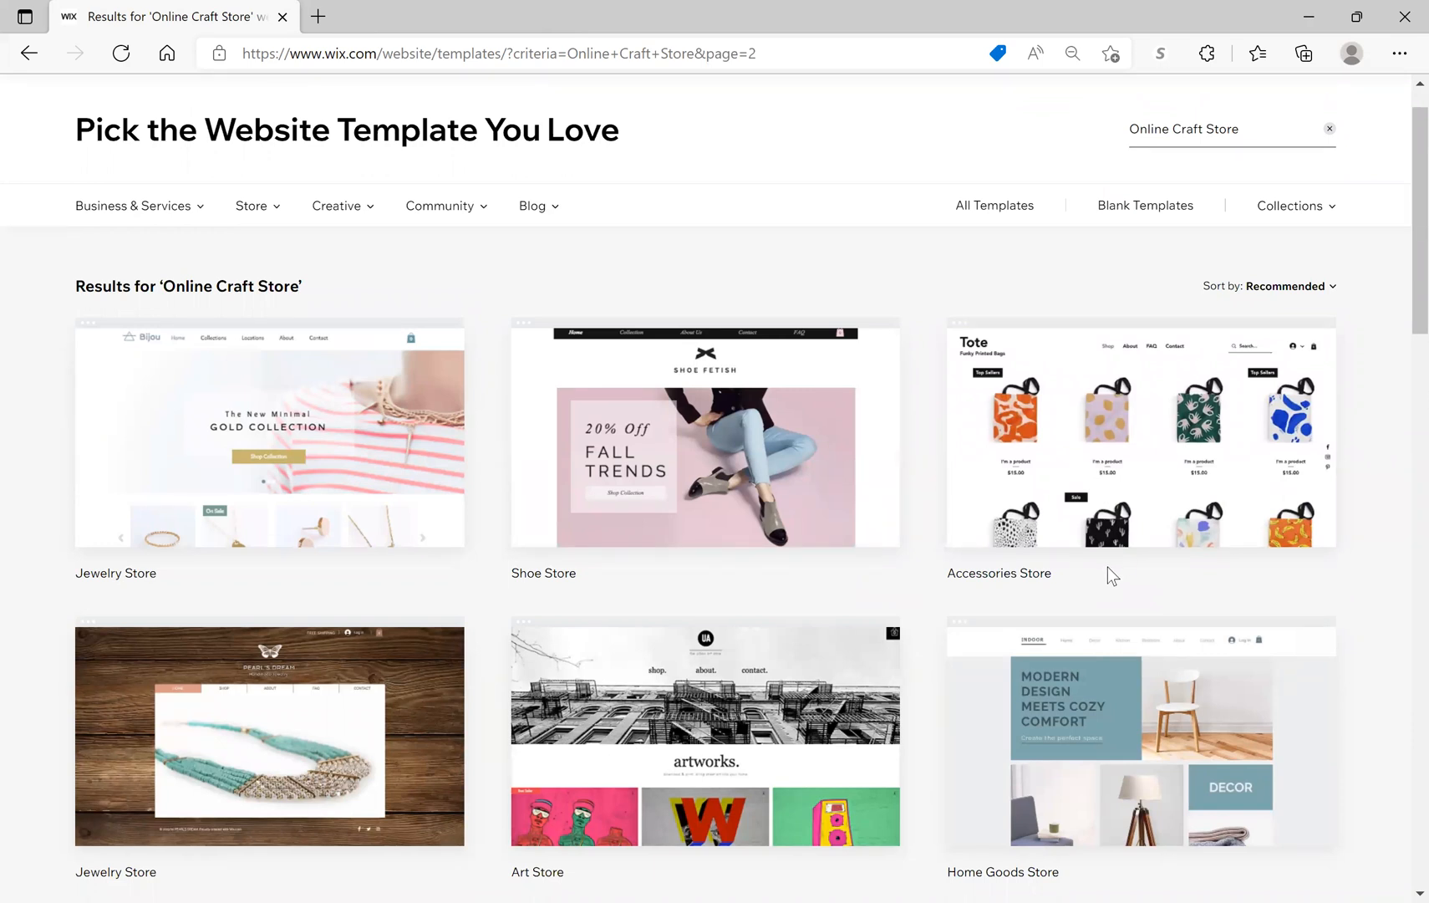
# Step: Browse page 2 and open the Accessories Store template in the editor
pyautogui.scroll(-1, 1107, 567)
pyautogui.scroll(-2, 1106, 568)
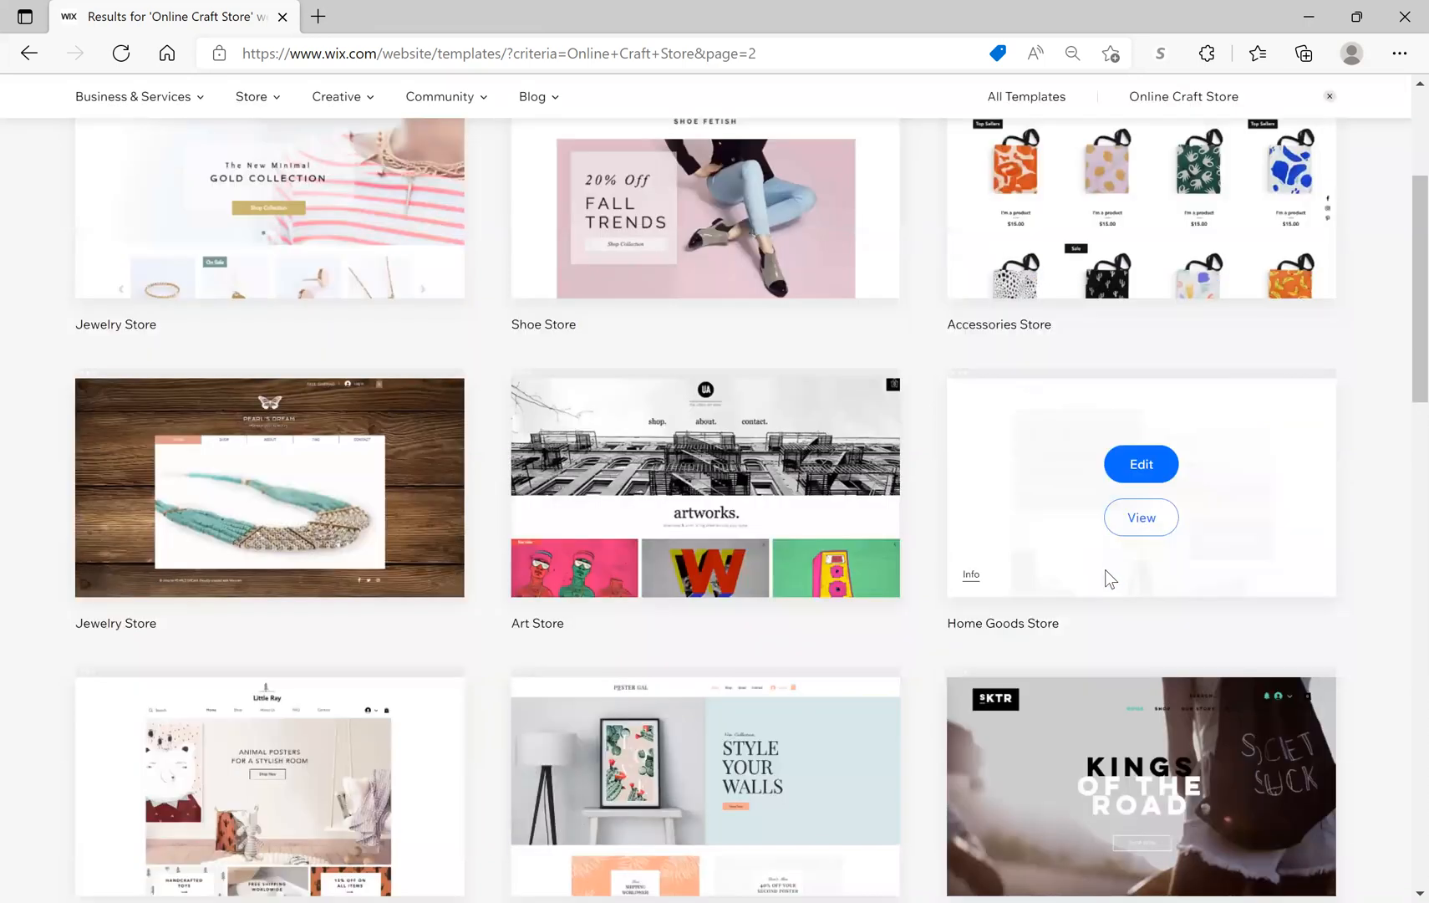
pyautogui.scroll(-1, 1105, 570)
pyautogui.scroll(-3, 1106, 569)
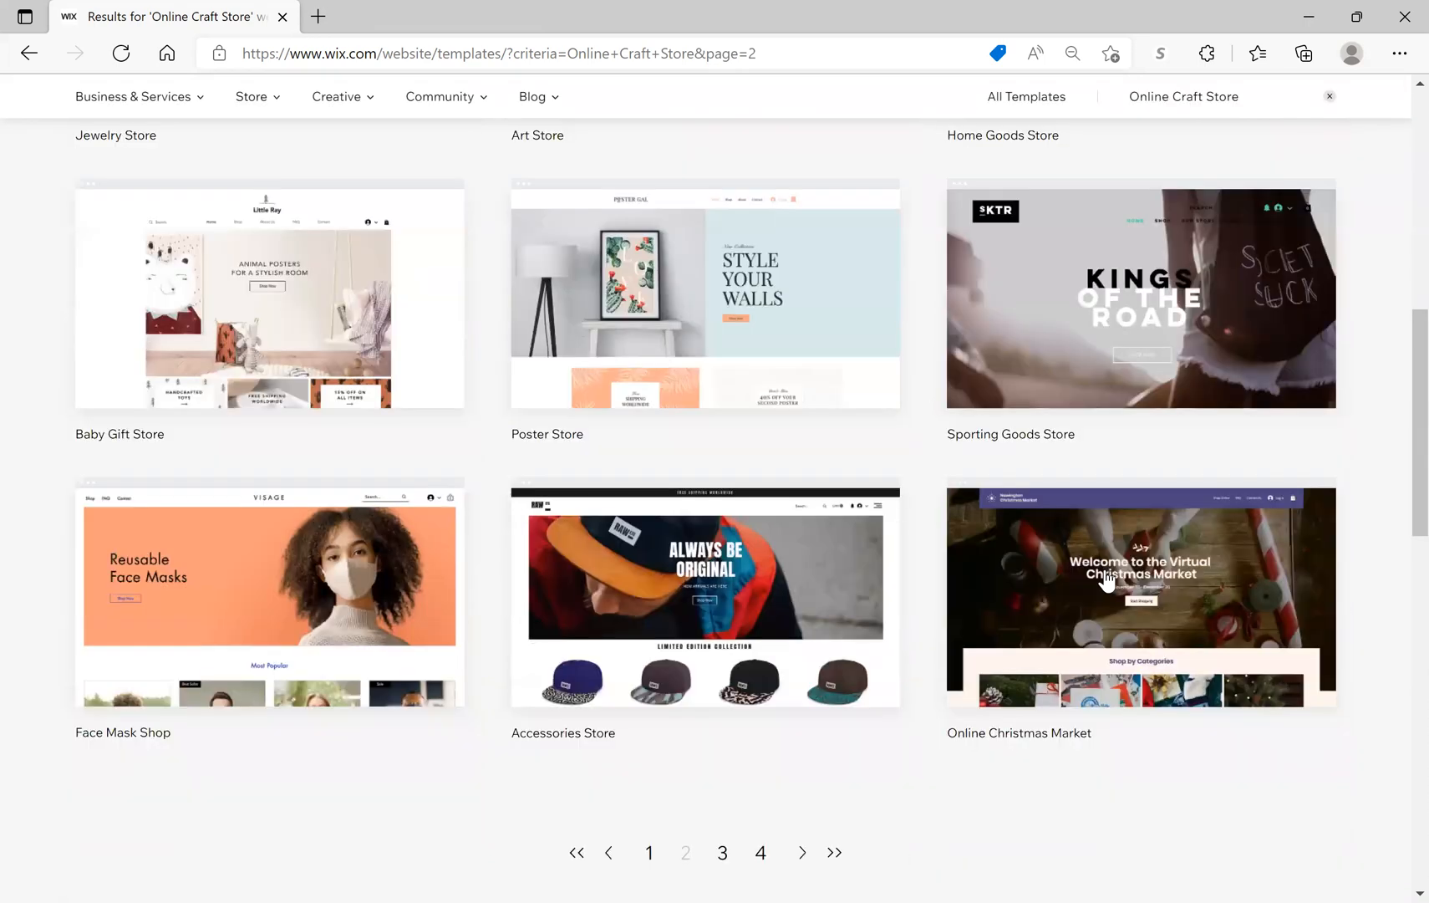
pyautogui.moveTo(1106, 571)
pyautogui.scroll(-1, 1106, 571)
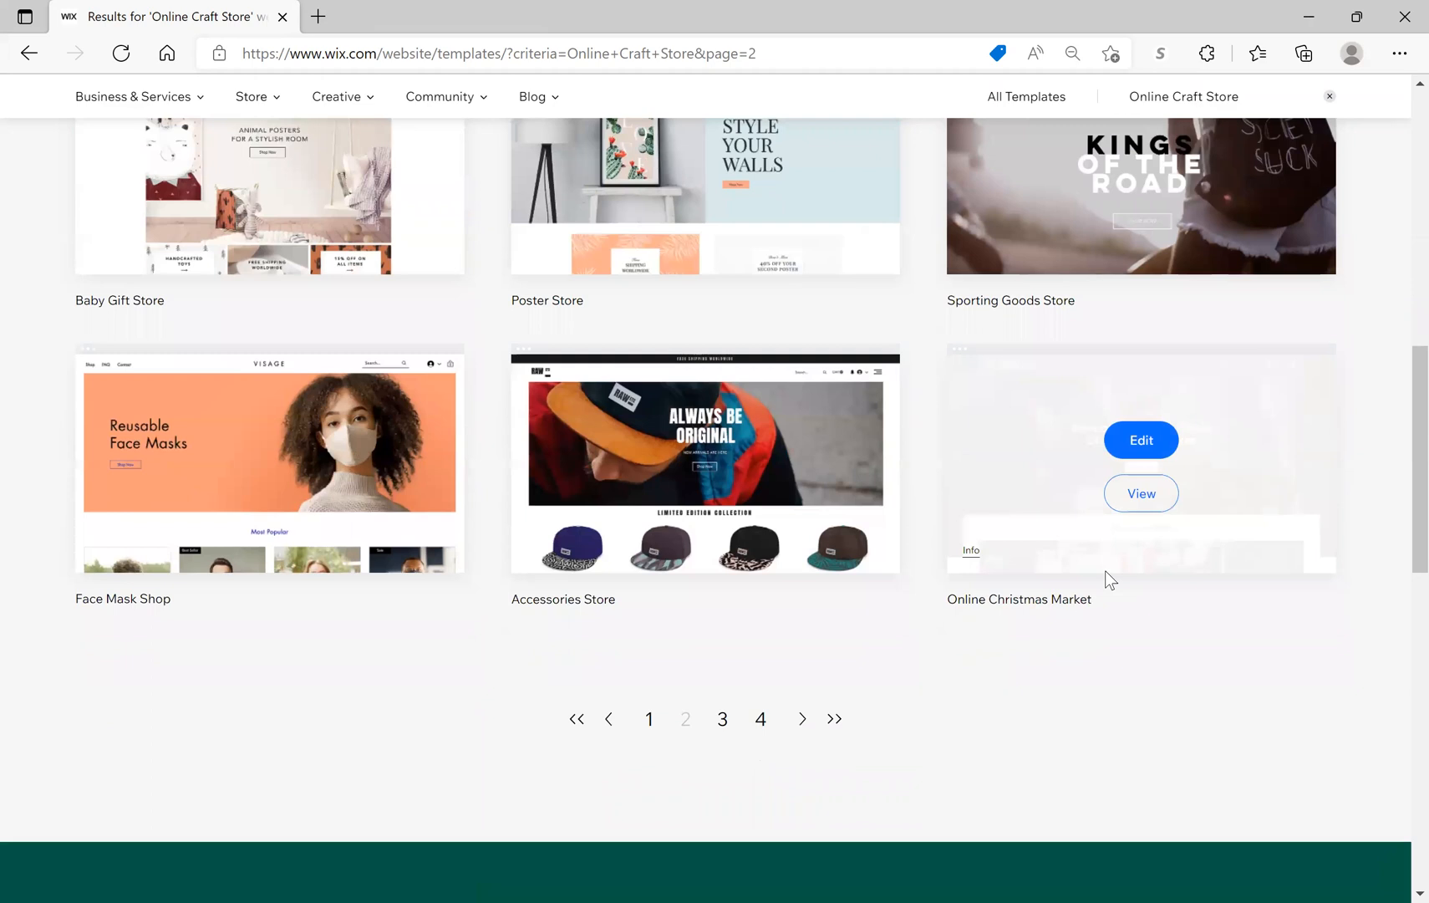
pyautogui.scroll(1, 1106, 570)
pyautogui.scroll(5, 1105, 571)
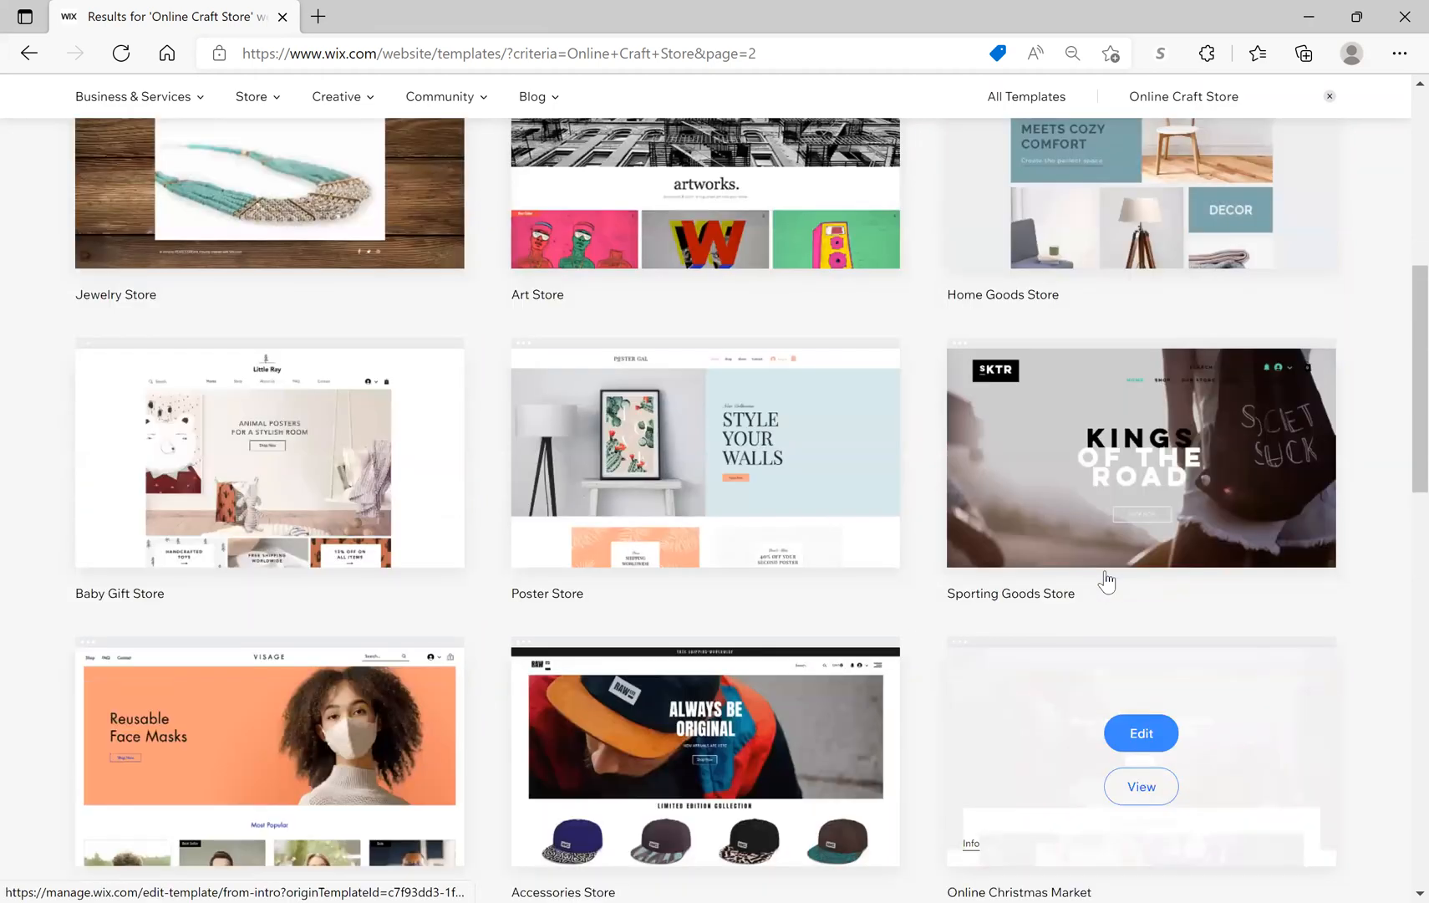
pyautogui.scroll(3, 1106, 571)
pyautogui.moveTo(1150, 541)
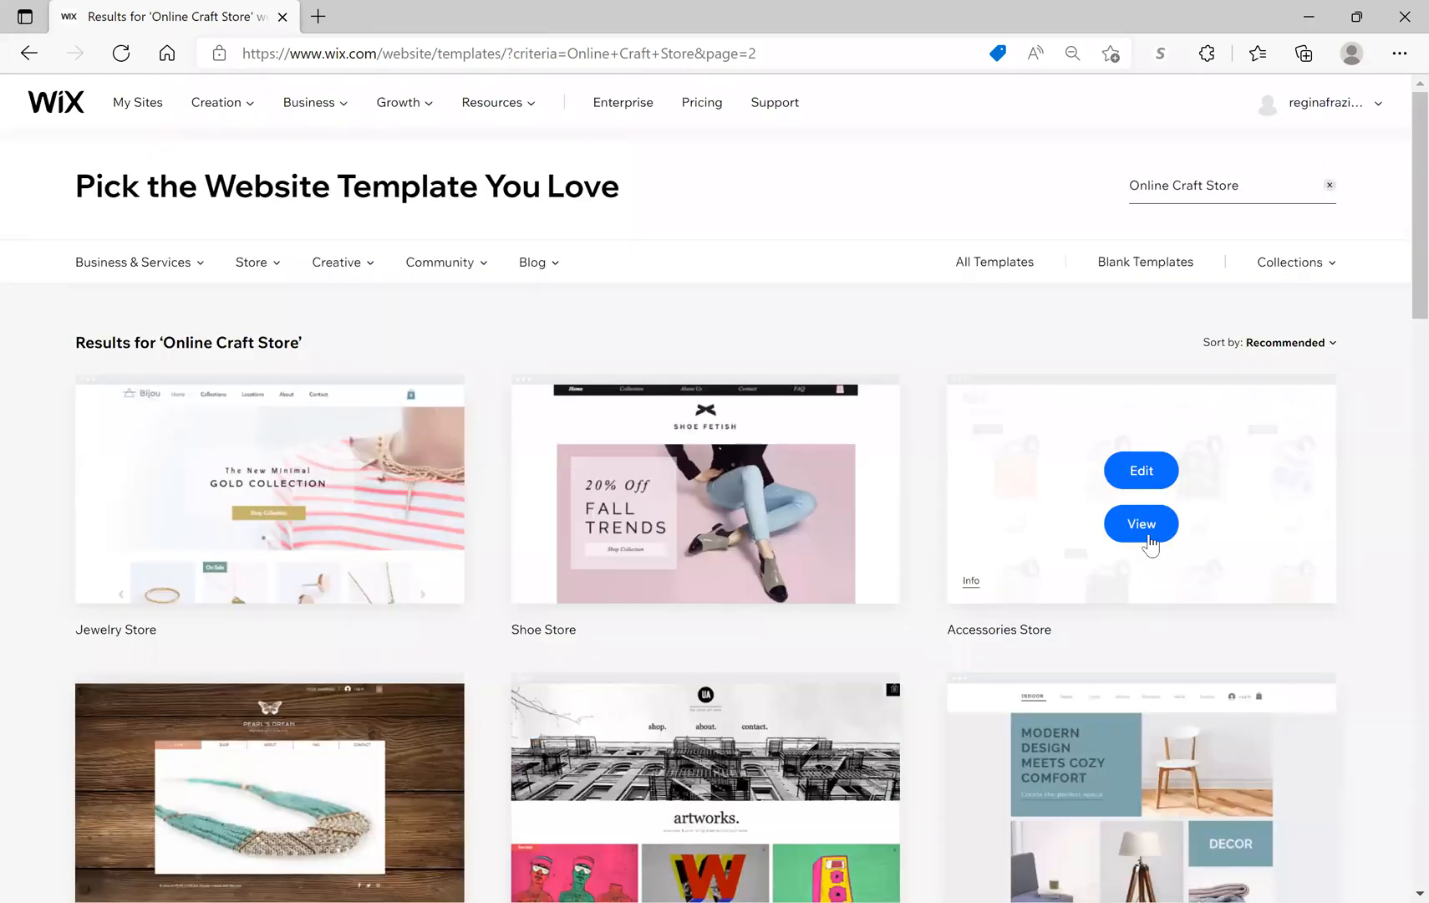
pyautogui.click(1143, 475)
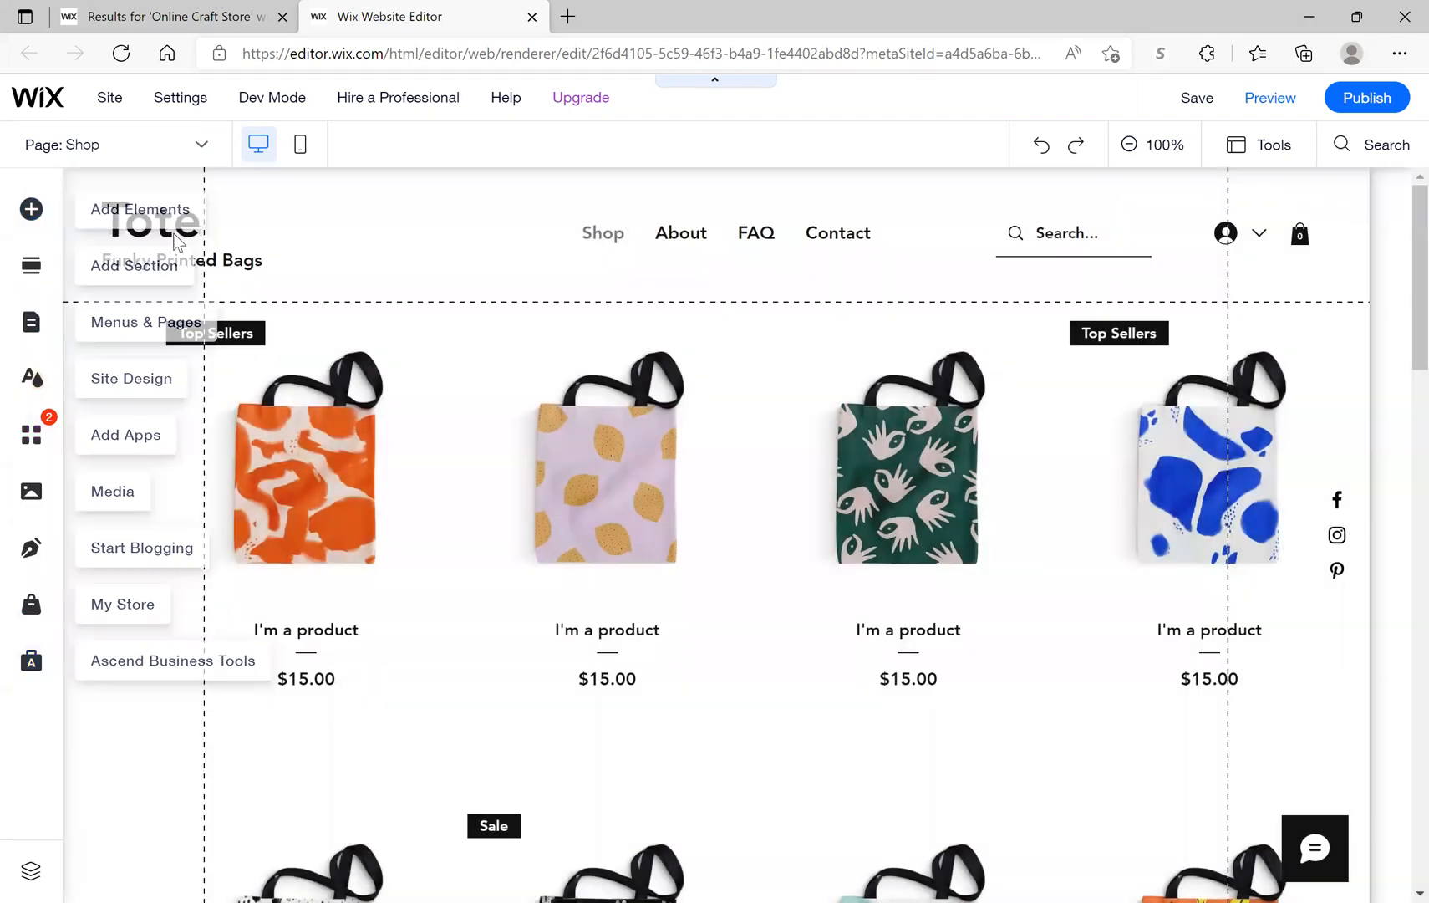
# Step: Select the site header with its logo and menu on the Tote shop page
pyautogui.click(177, 246)
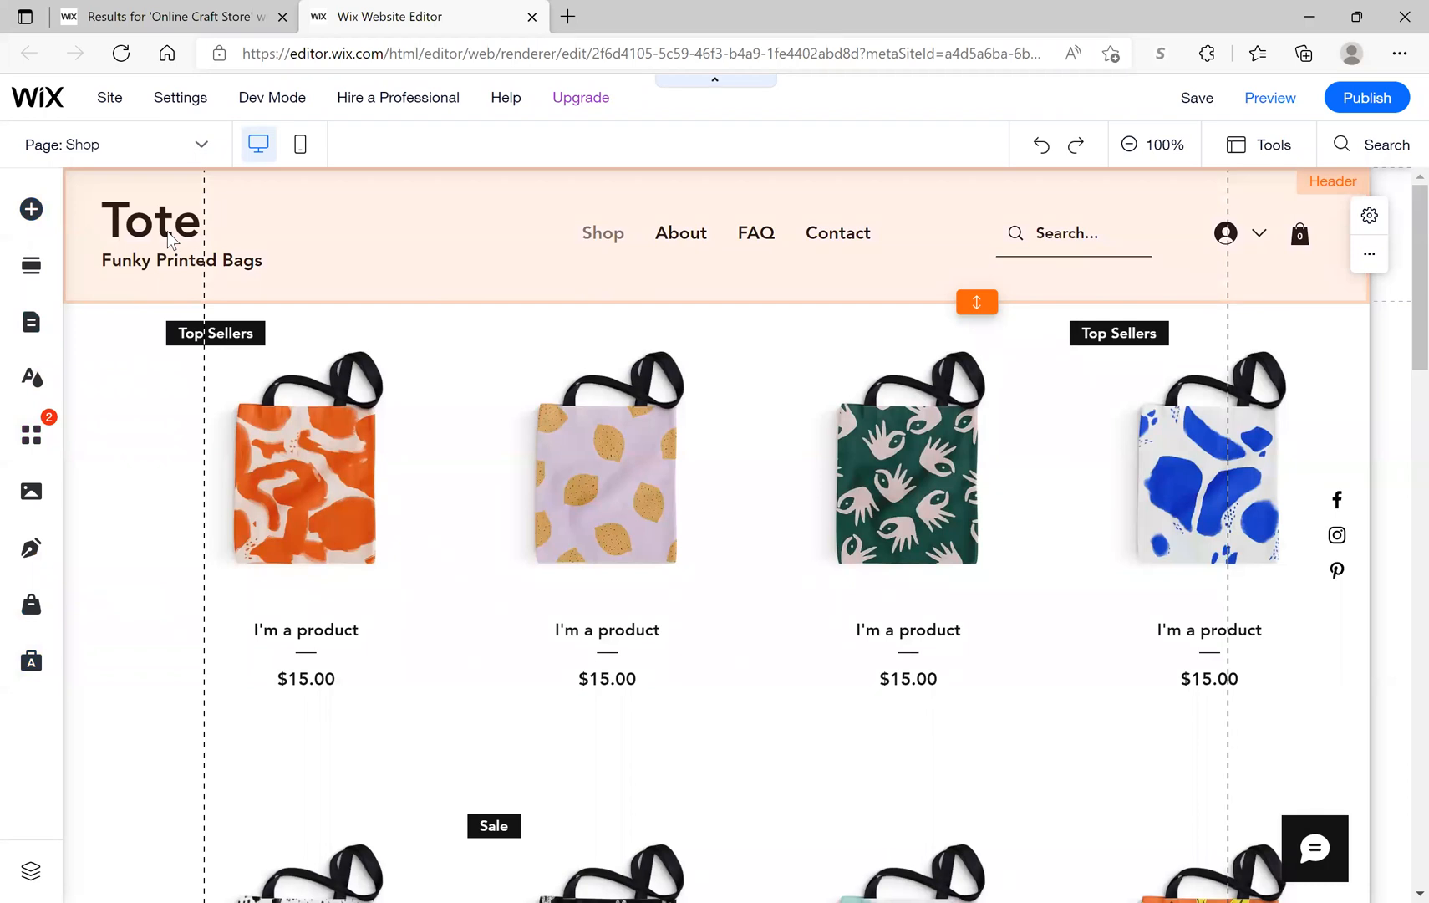
pyautogui.click(169, 240)
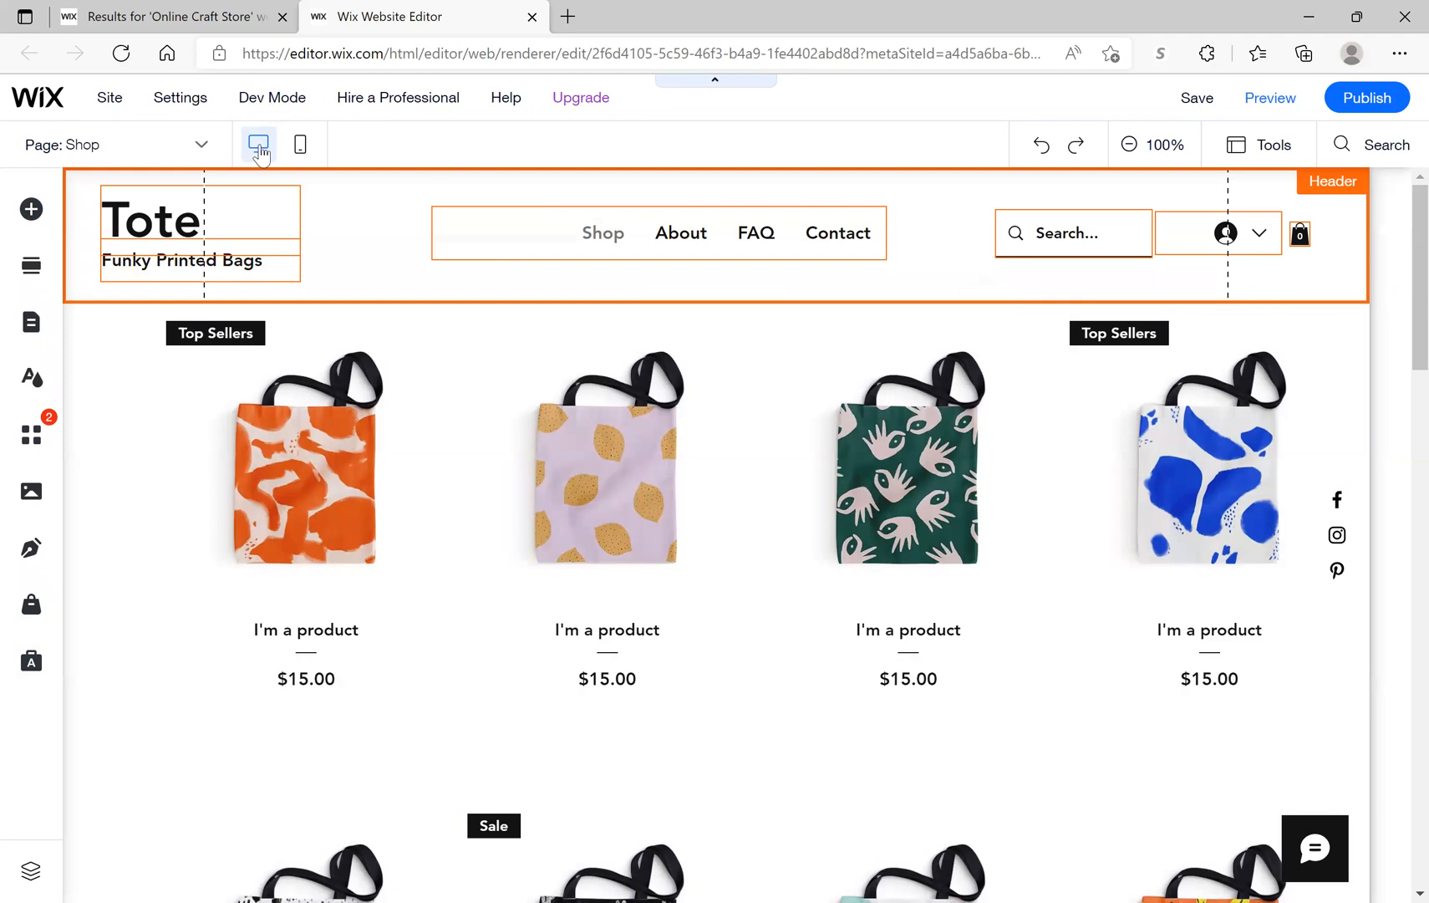
pyautogui.click(103, 100)
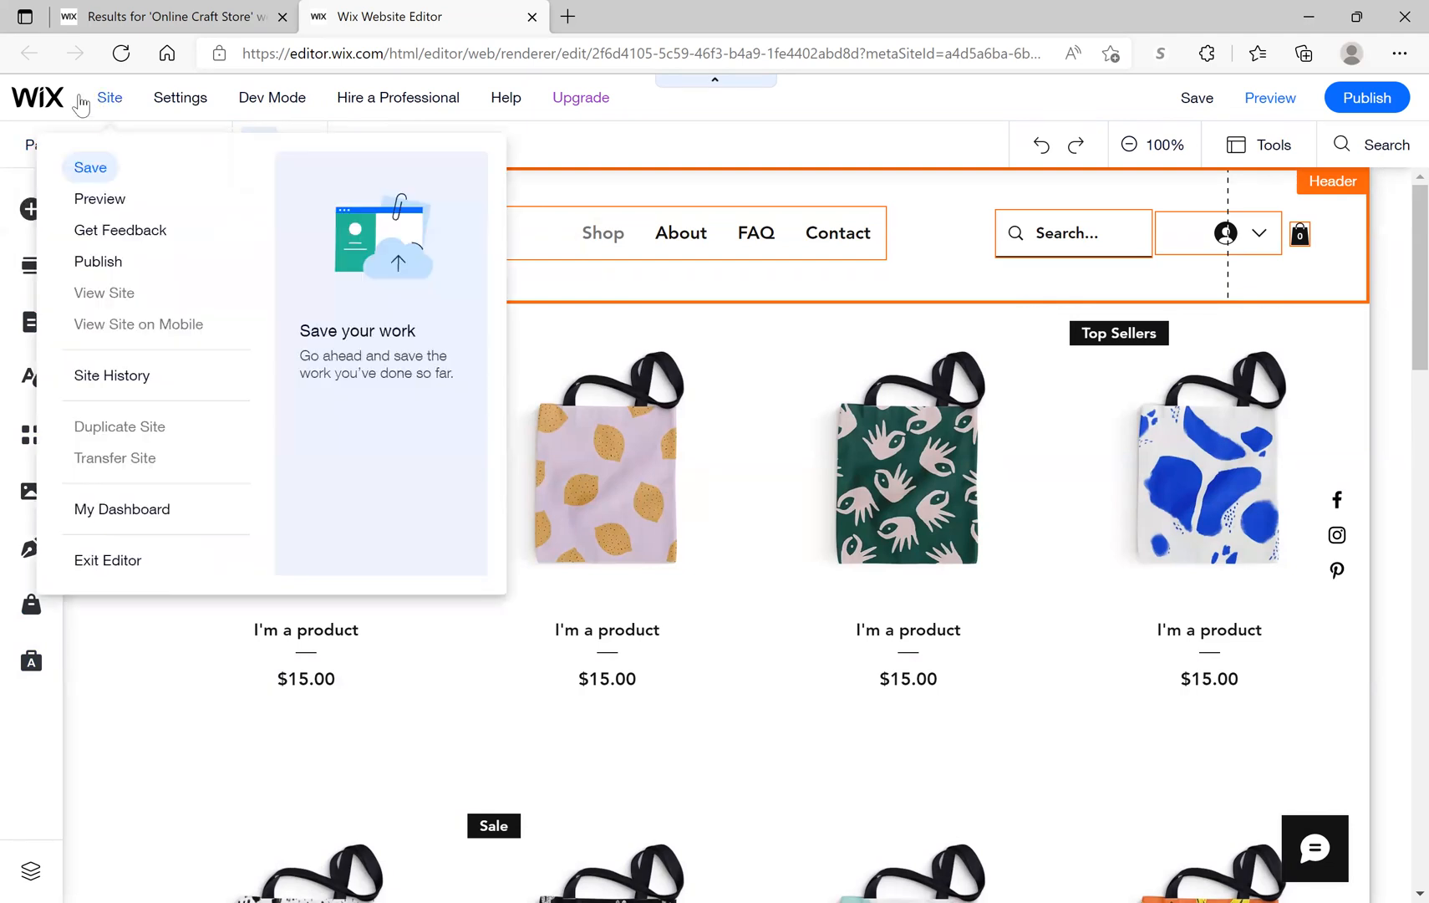
pyautogui.moveTo(55, 106)
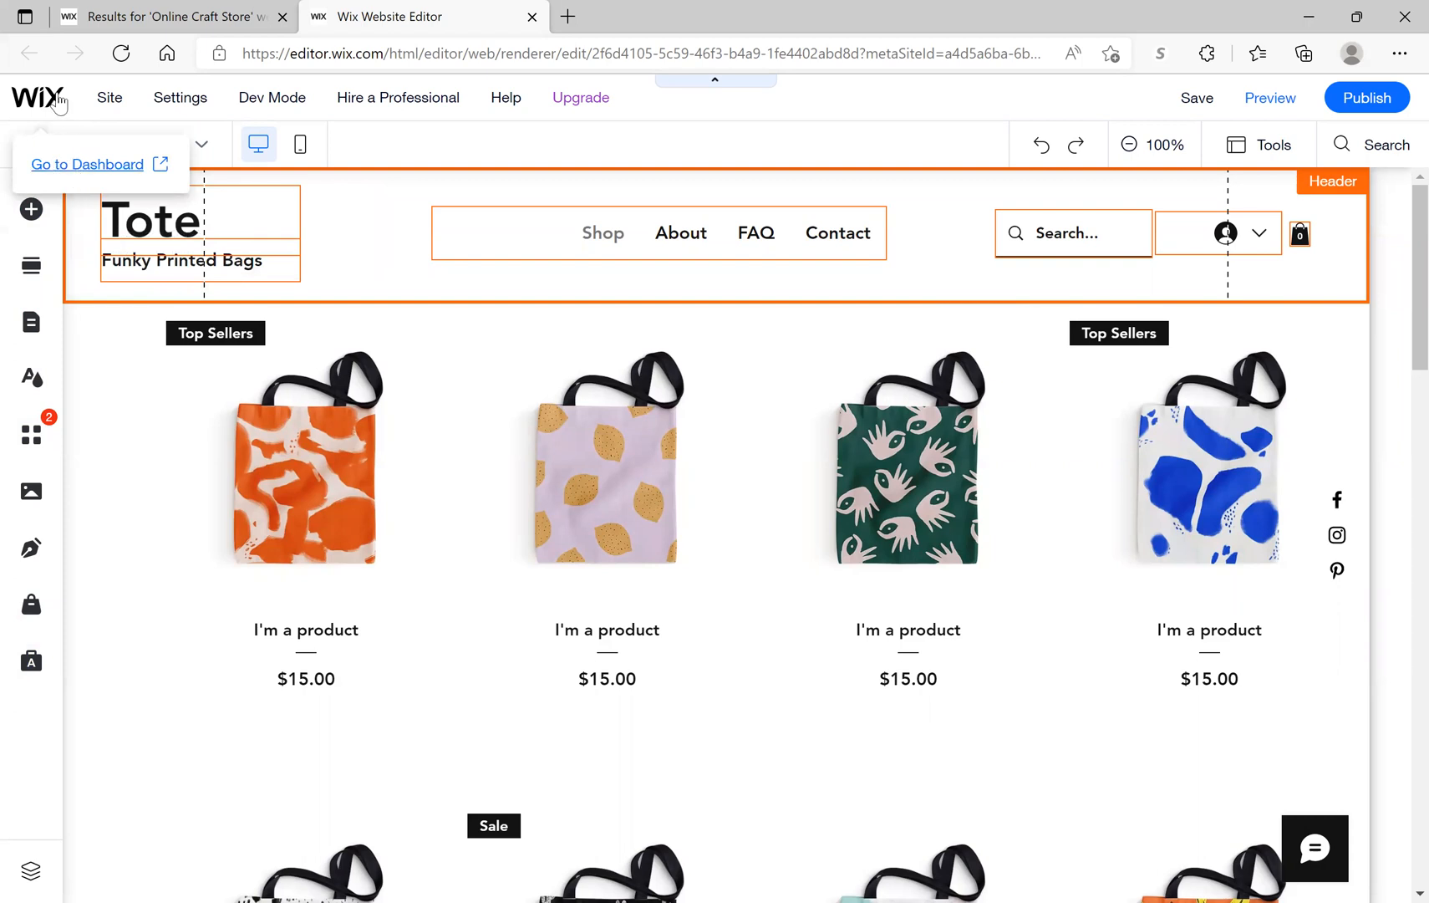
pyautogui.click(55, 166)
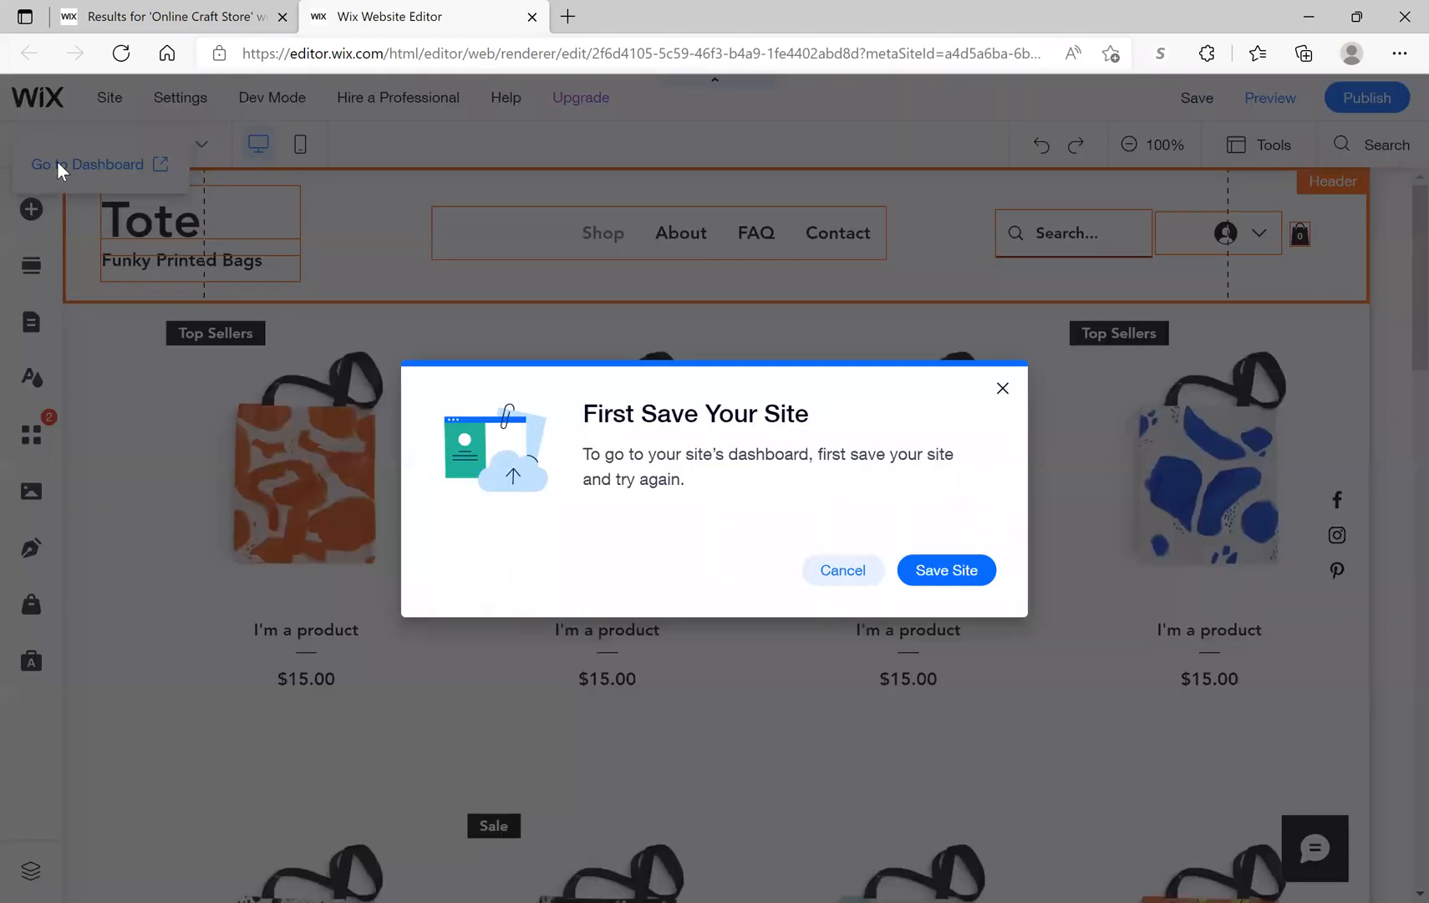
pyautogui.click(947, 585)
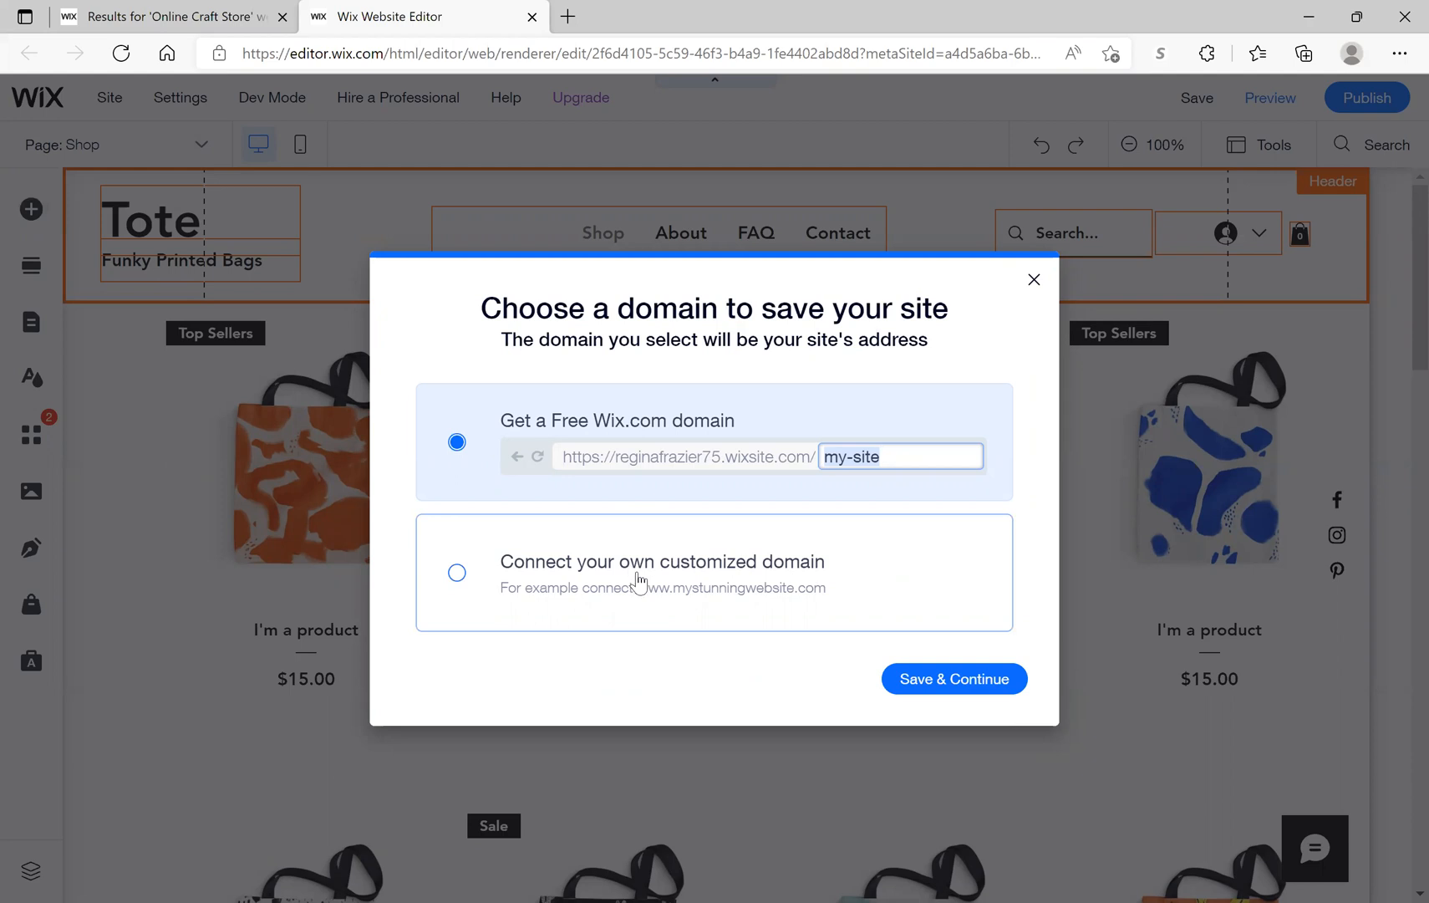
pyautogui.click(970, 682)
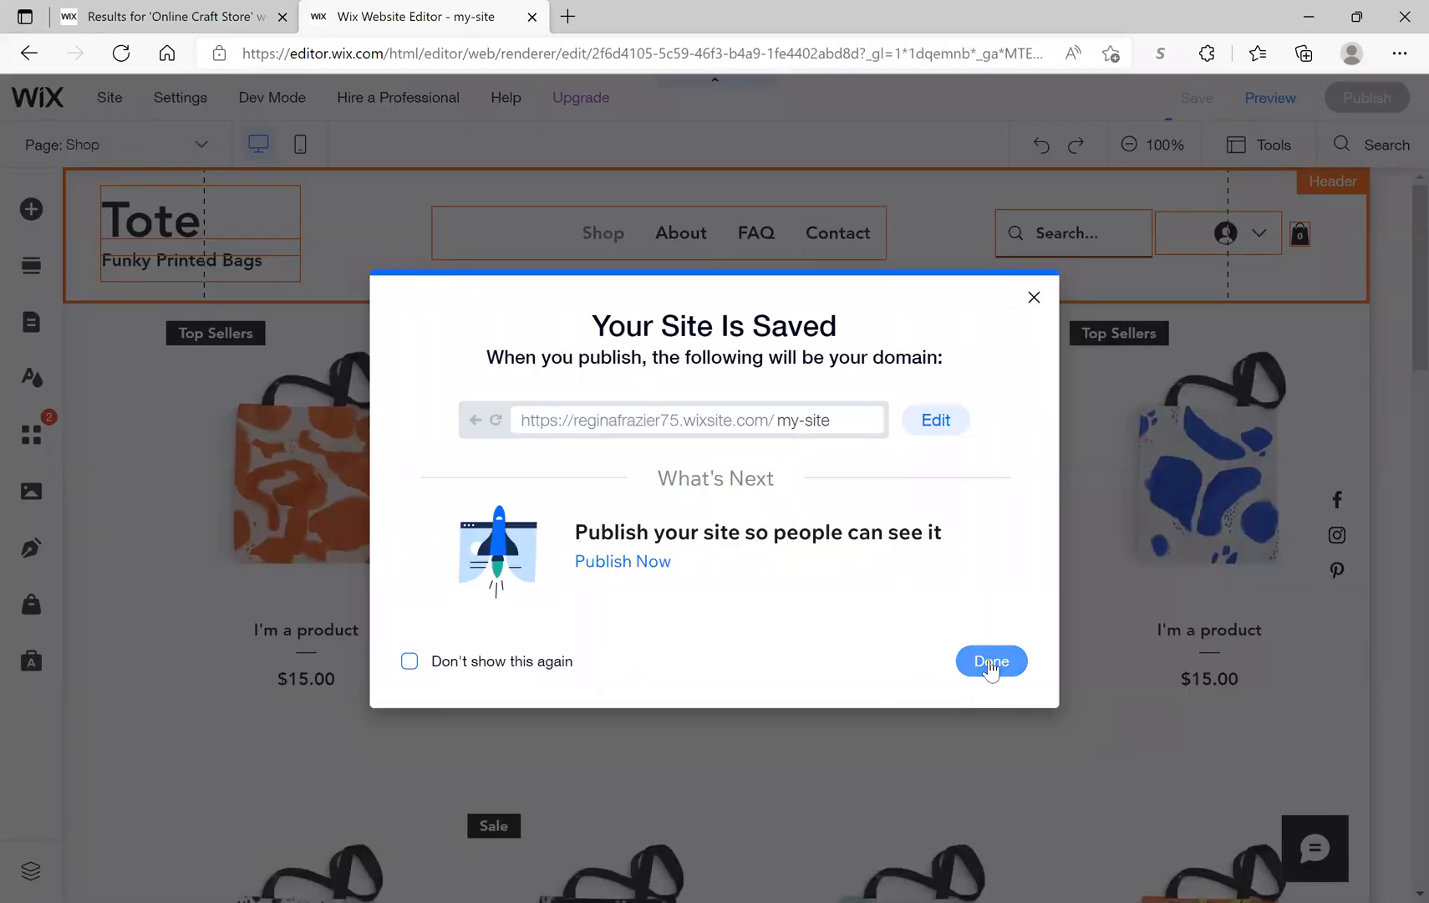
pyautogui.click(989, 660)
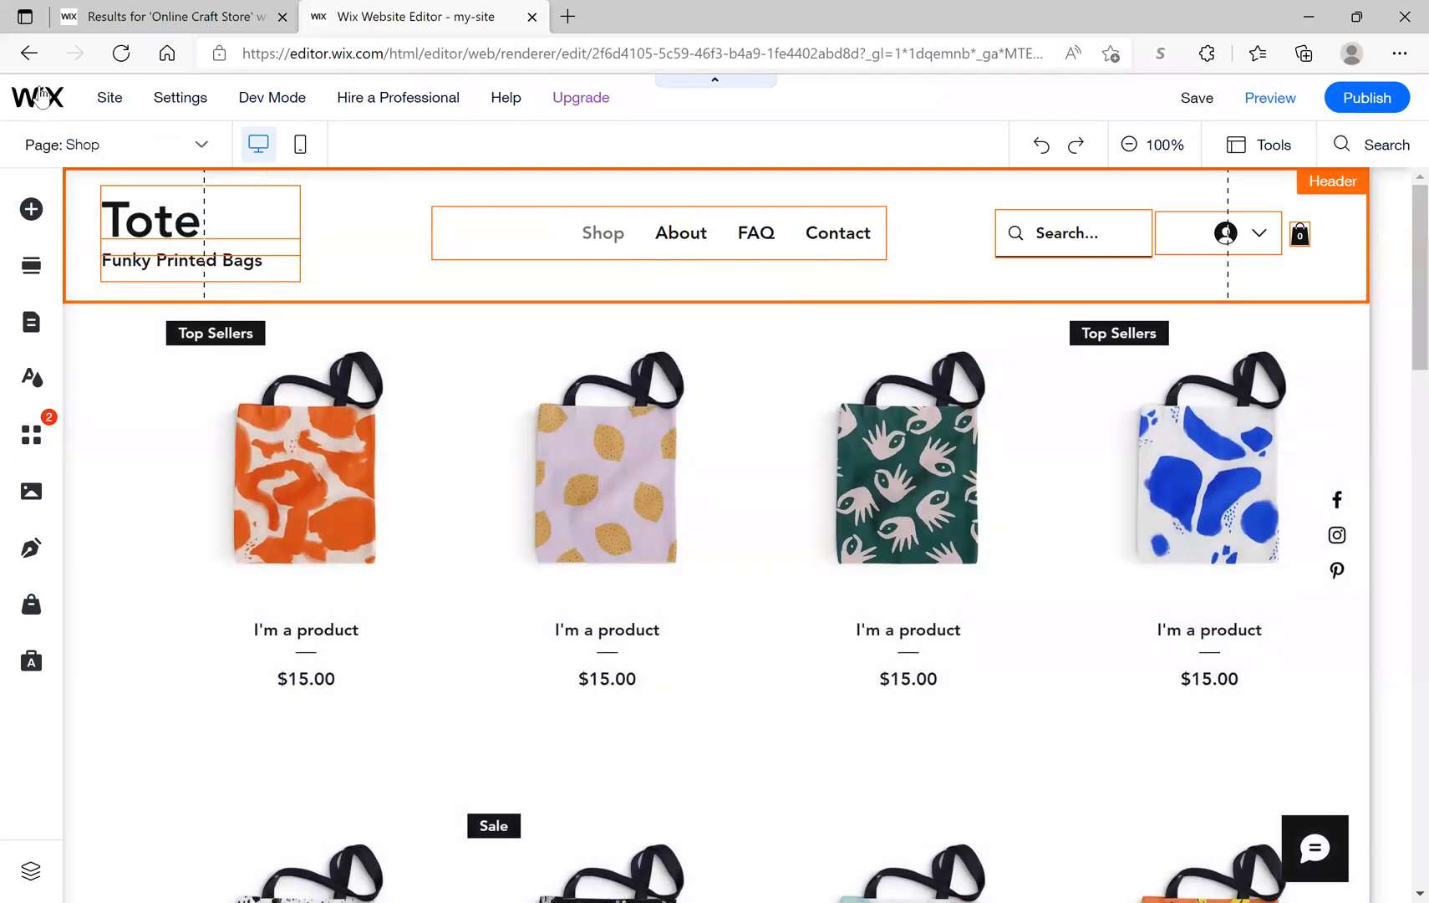
# Step: Open the site dashboard, dismiss the 50% OFF popup, and reach the store's Products list
pyautogui.click(65, 171)
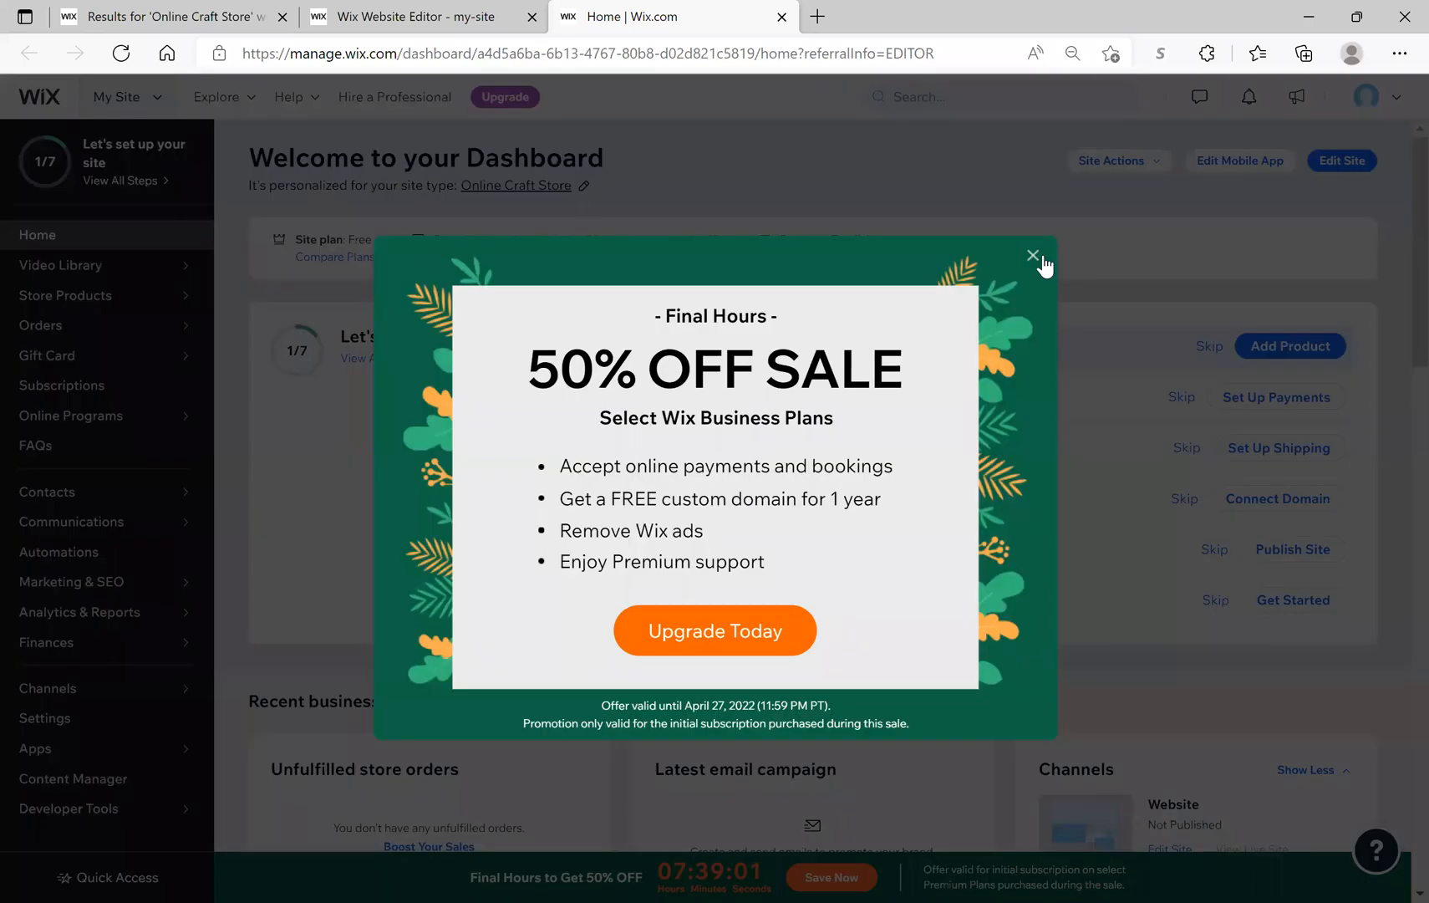
pyautogui.click(1034, 258)
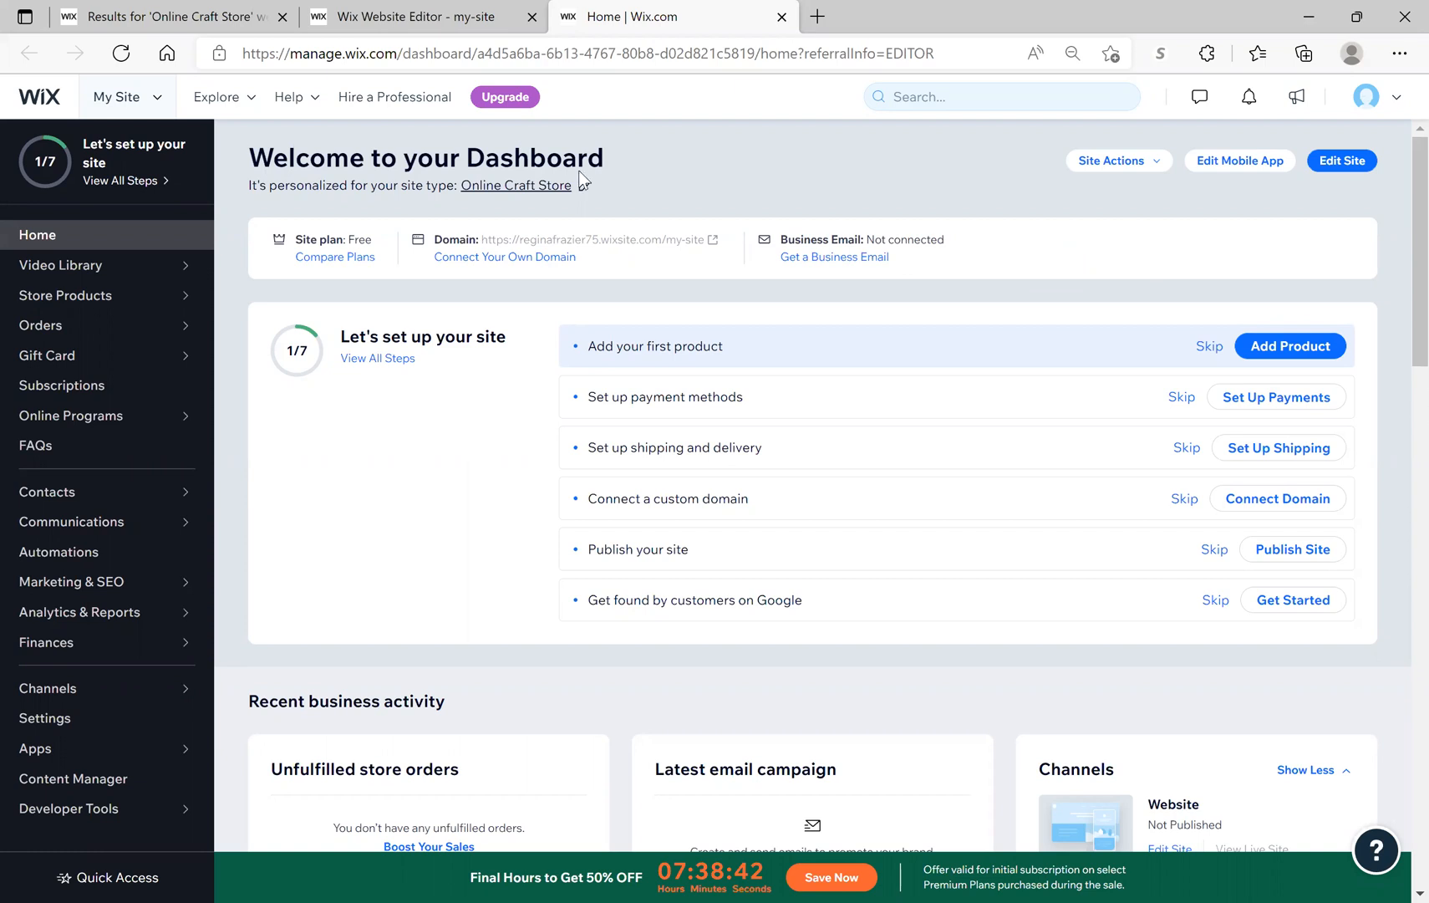
pyautogui.click(176, 879)
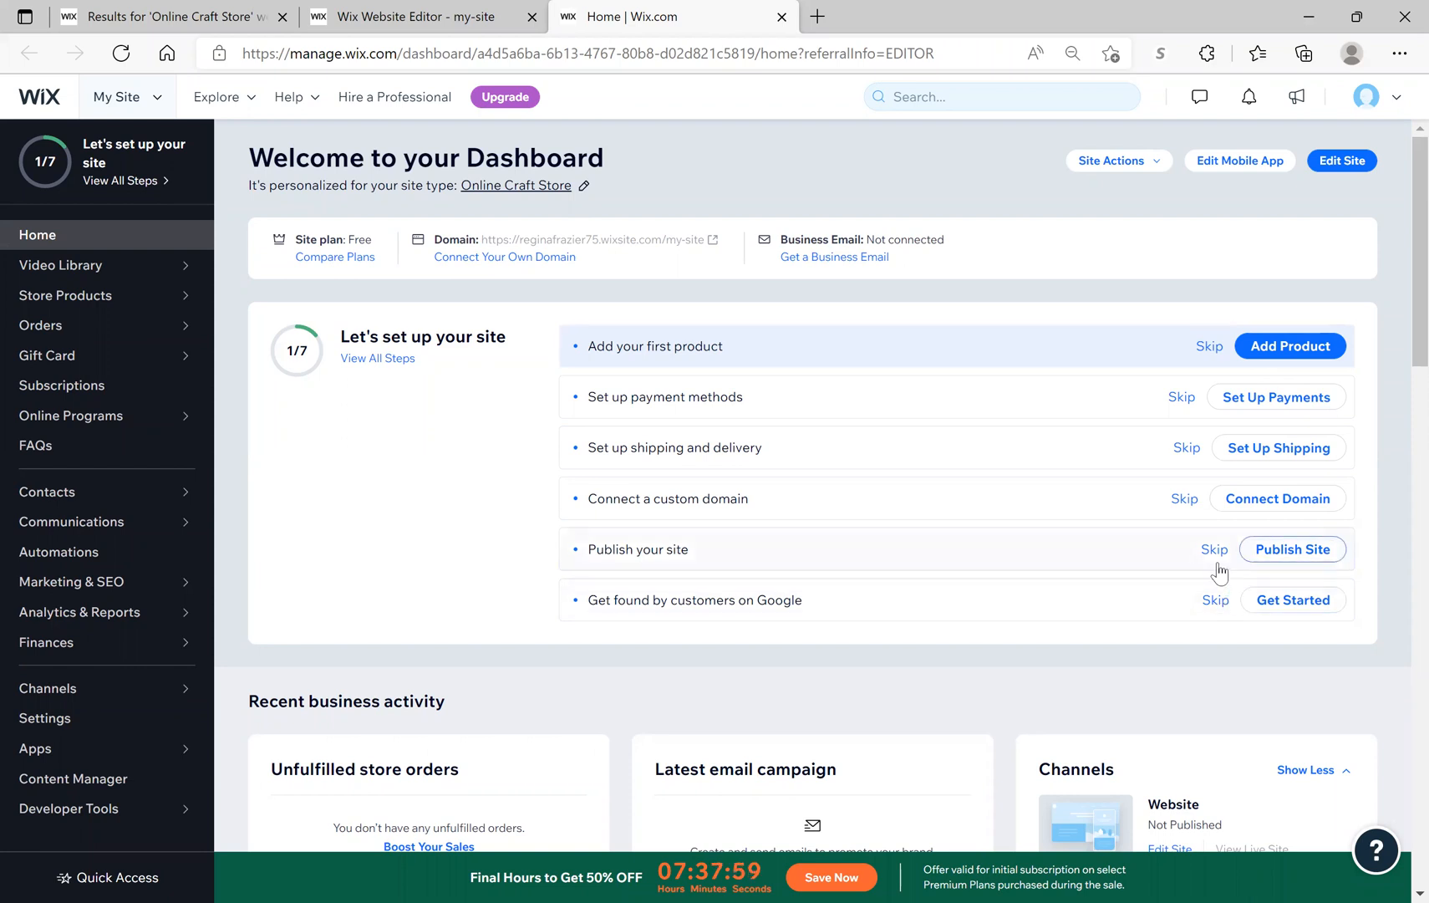
pyautogui.click(1330, 344)
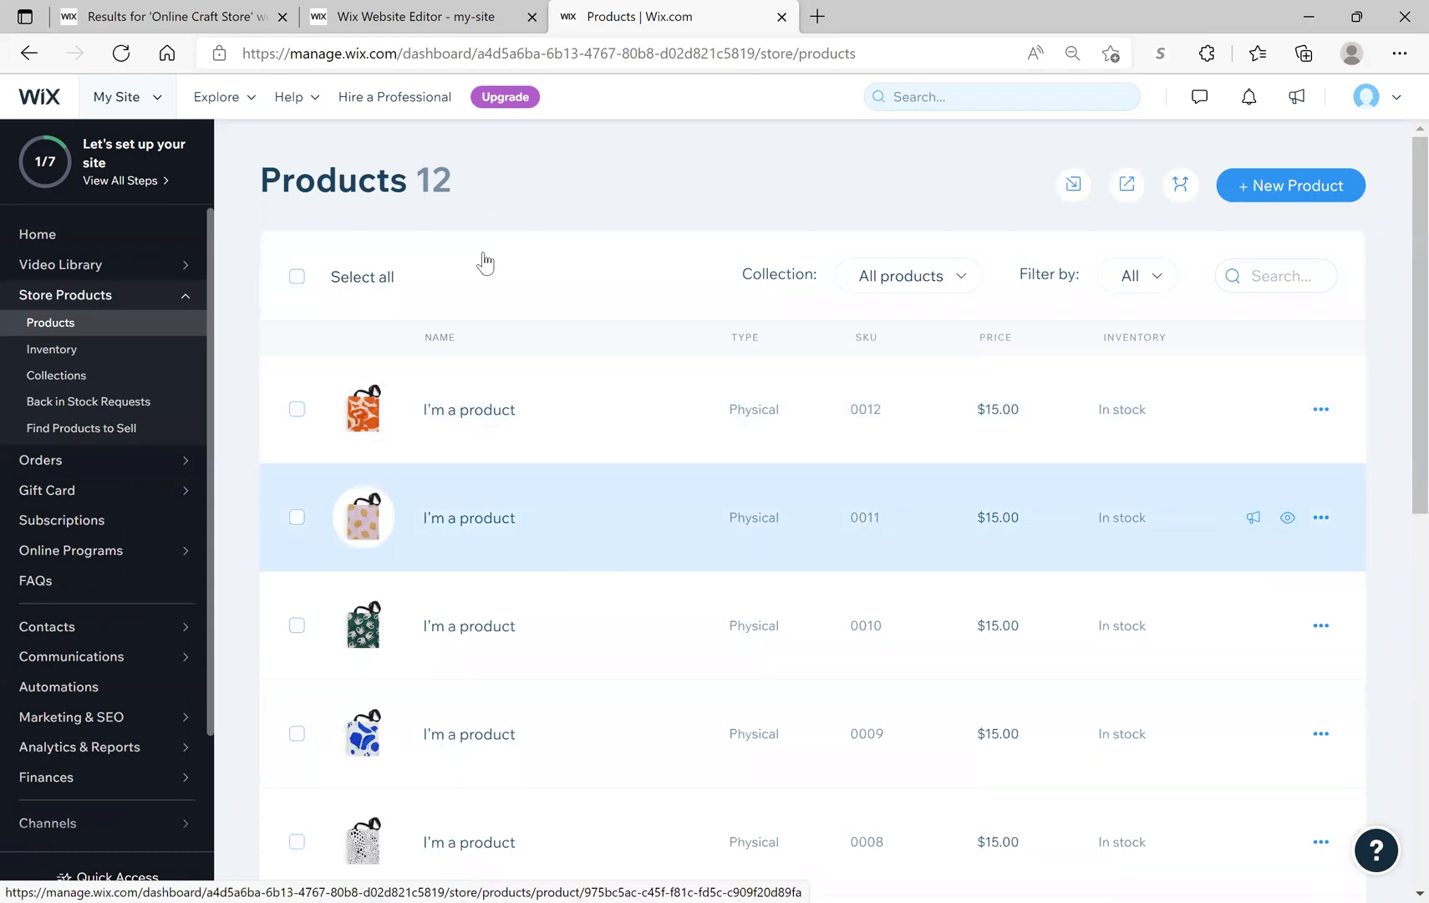
# Step: Select and delete all 12 placeholder products, then start a new product
pyautogui.click(301, 282)
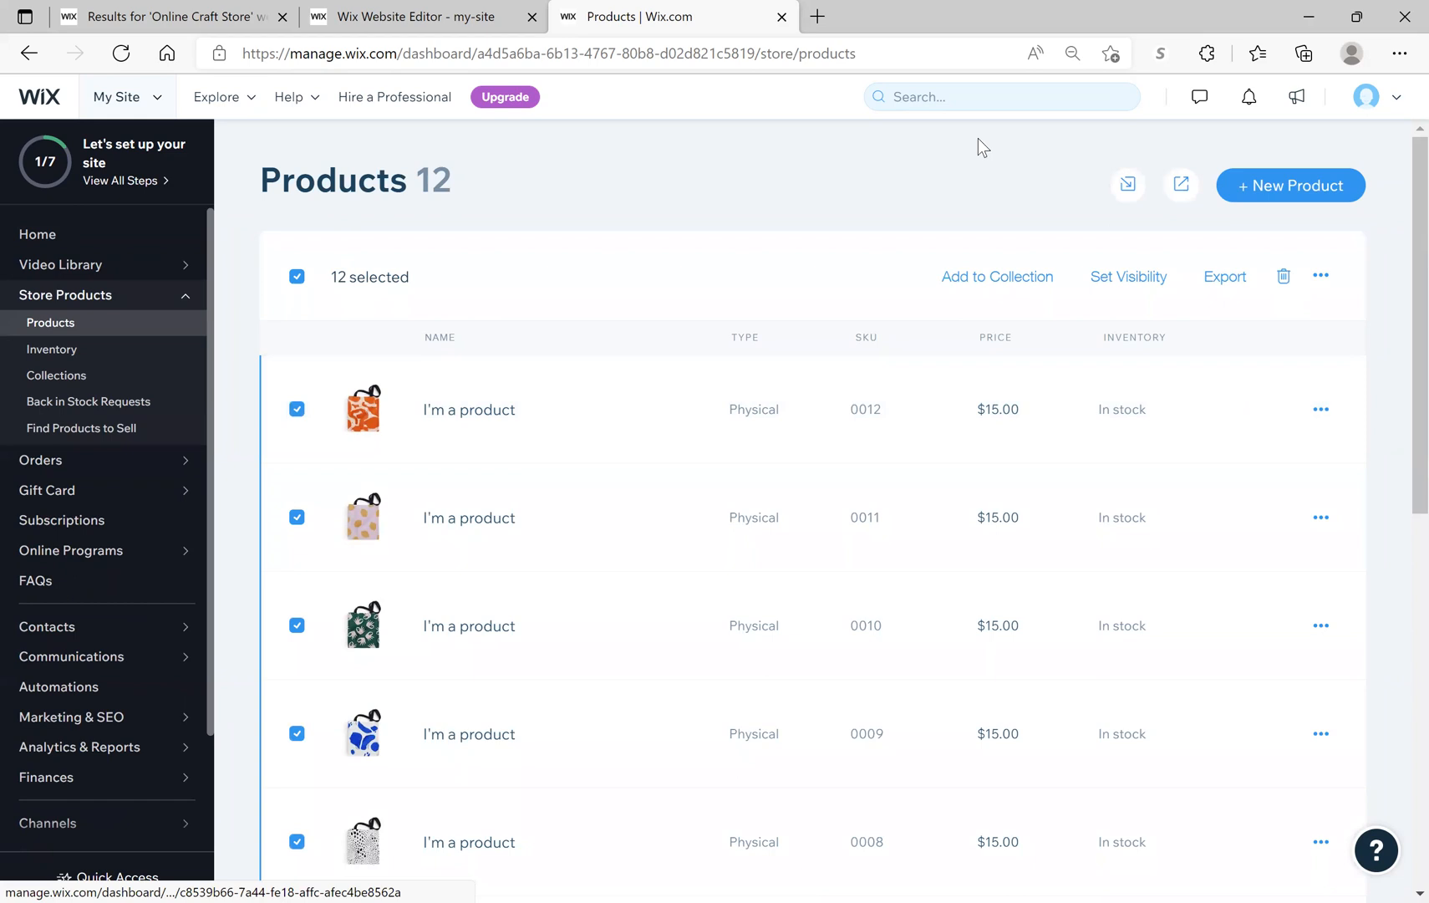
pyautogui.click(1284, 277)
pyautogui.click(914, 632)
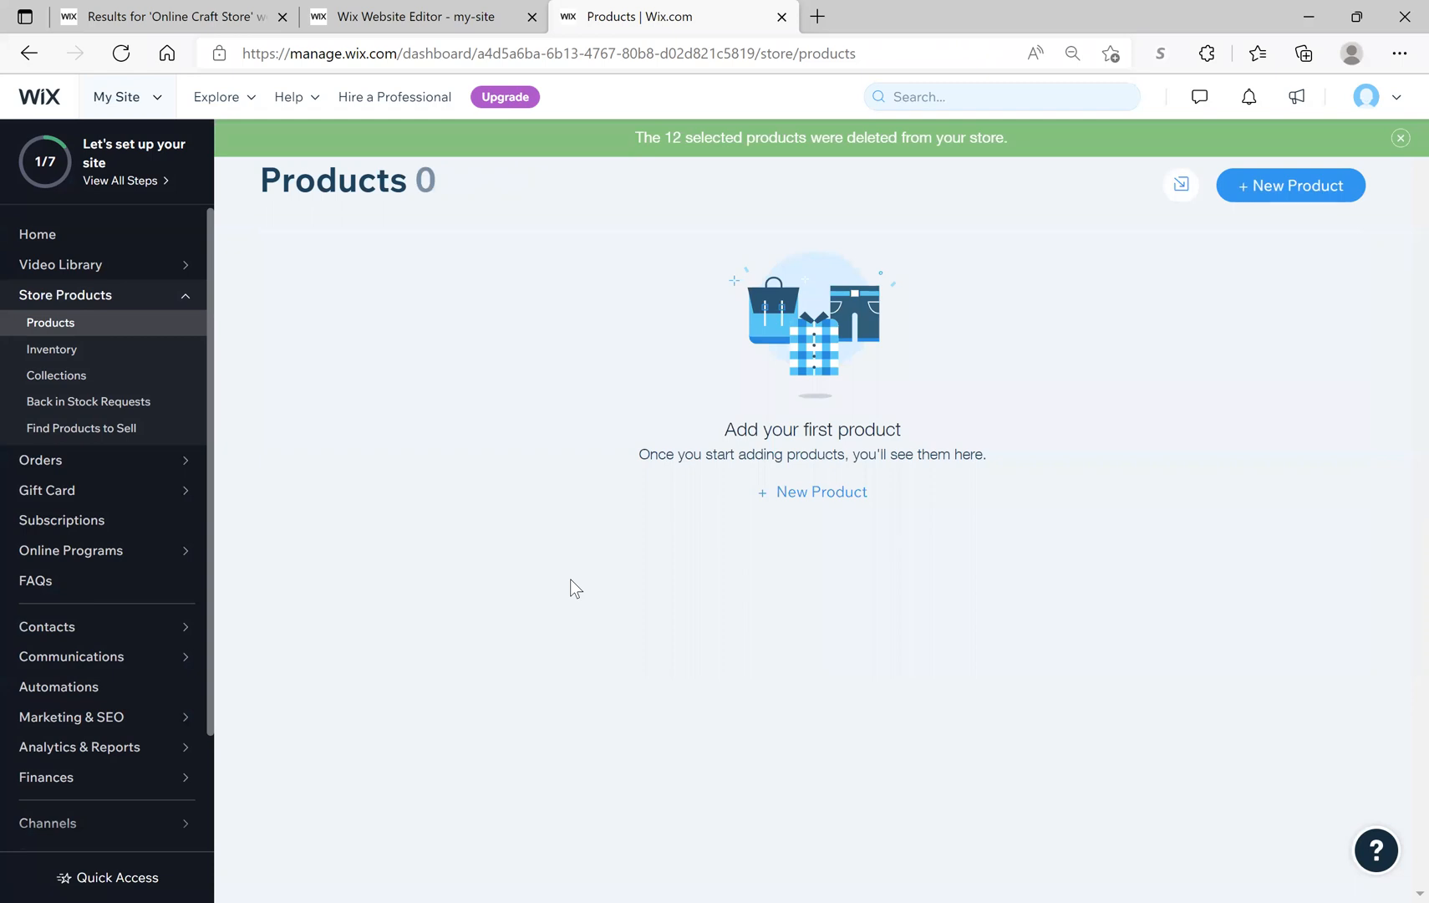
pyautogui.click(828, 493)
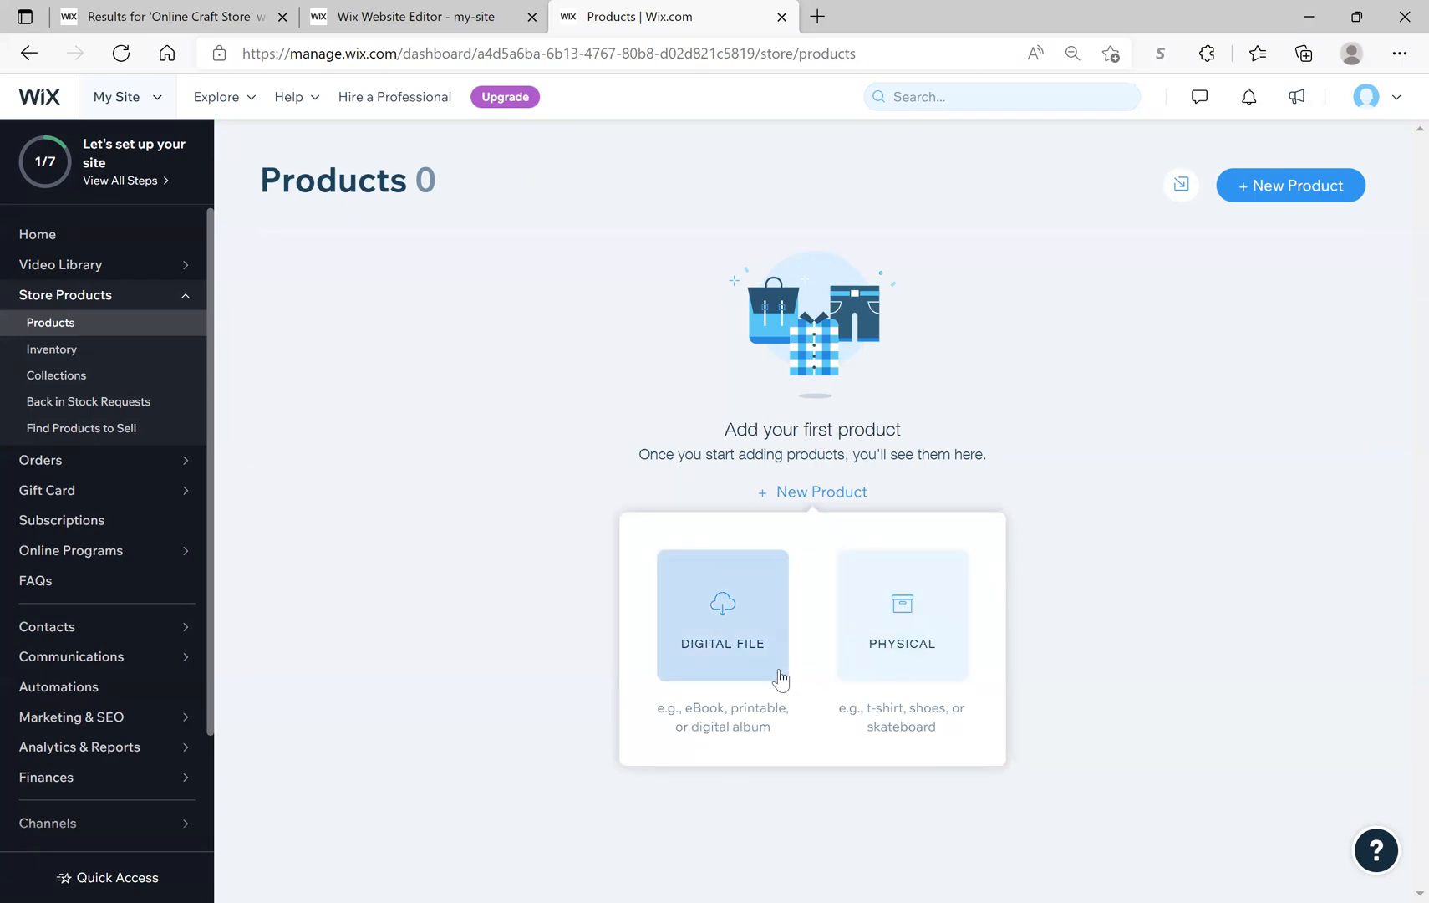
# Step: Make the new product a Physical item and bring up its image upload dialog
pyautogui.click(891, 650)
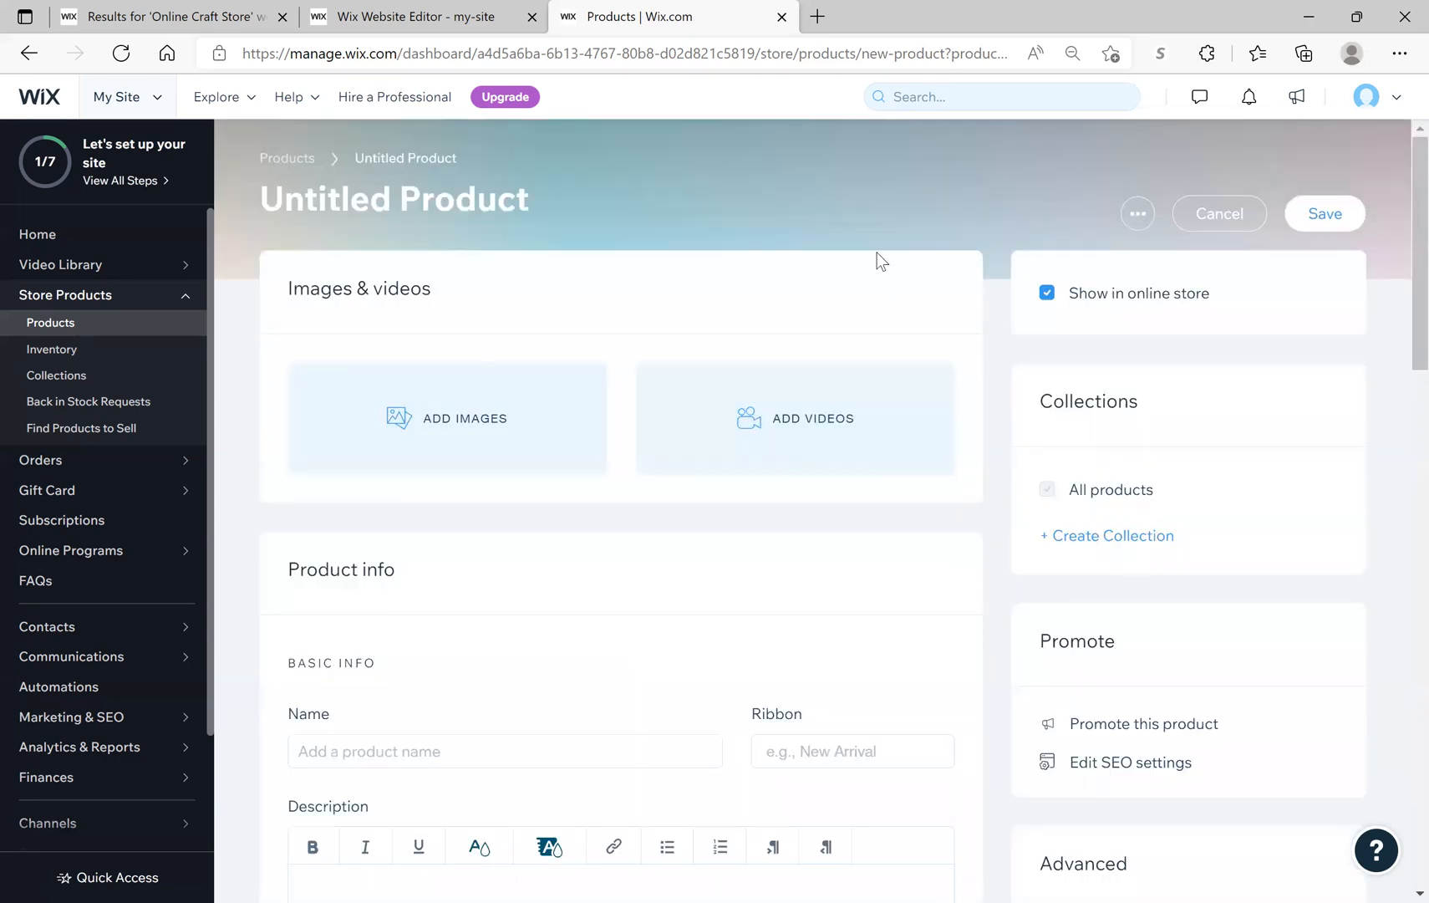
pyautogui.click(497, 412)
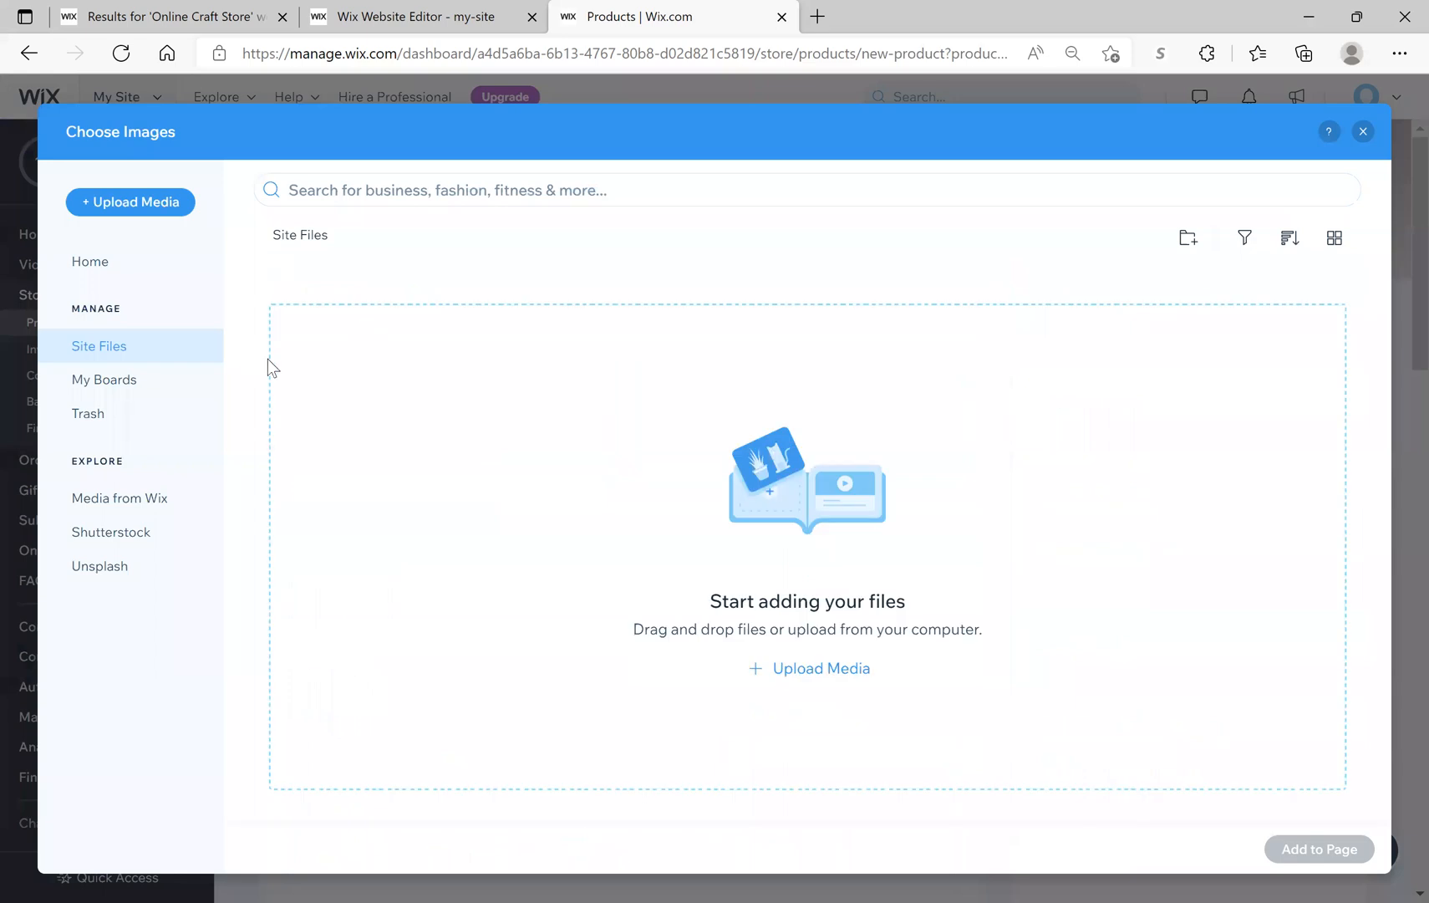
pyautogui.click(807, 669)
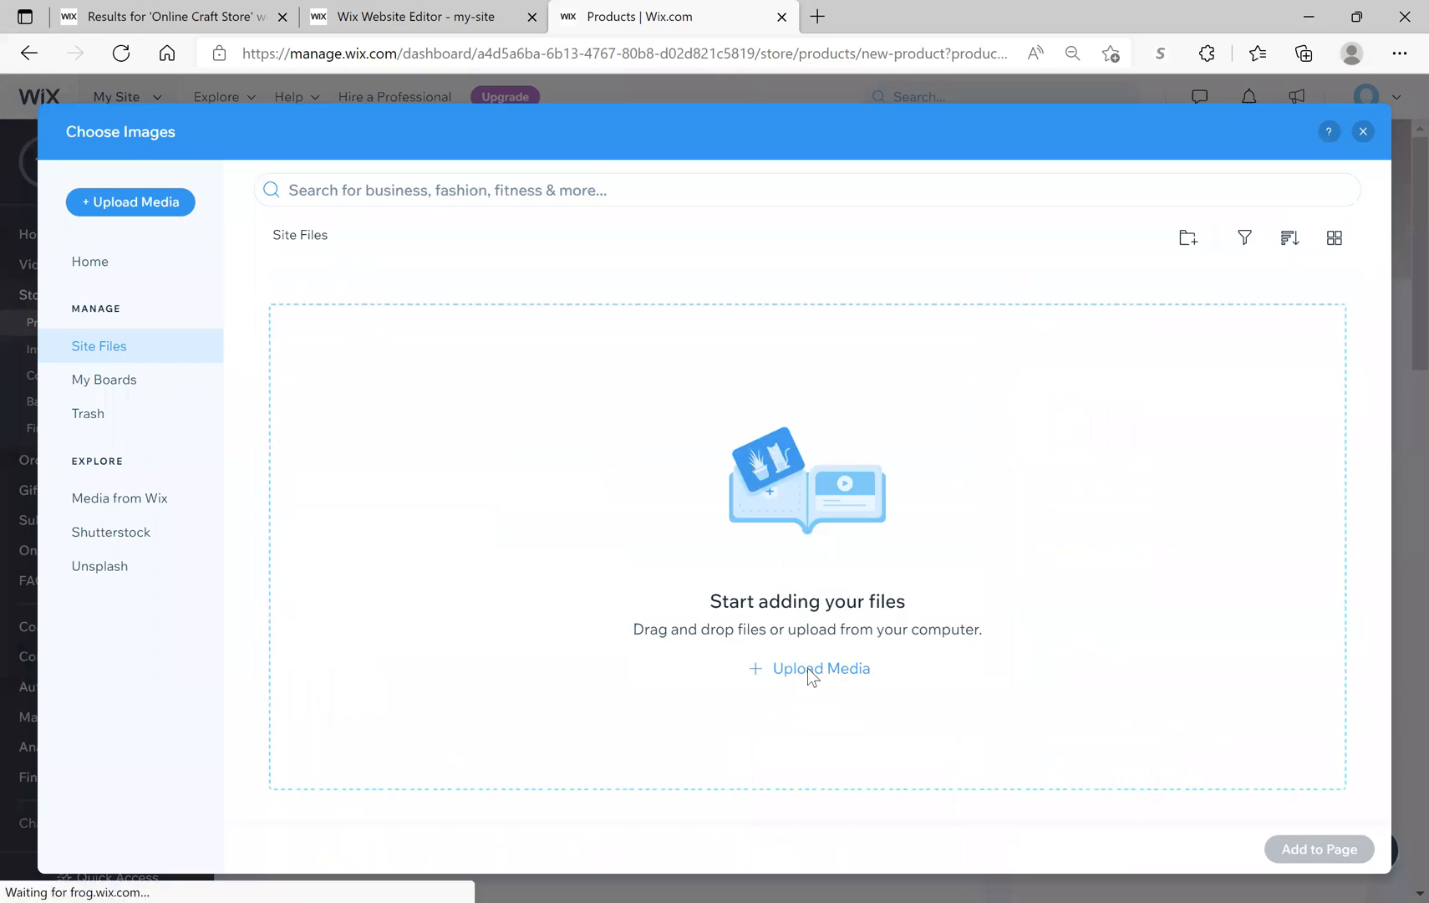
pyautogui.click(1082, 235)
# Step: Upload '8oz round flask silver' from Pictures > Camera Roll to the site's media
pyautogui.click(791, 670)
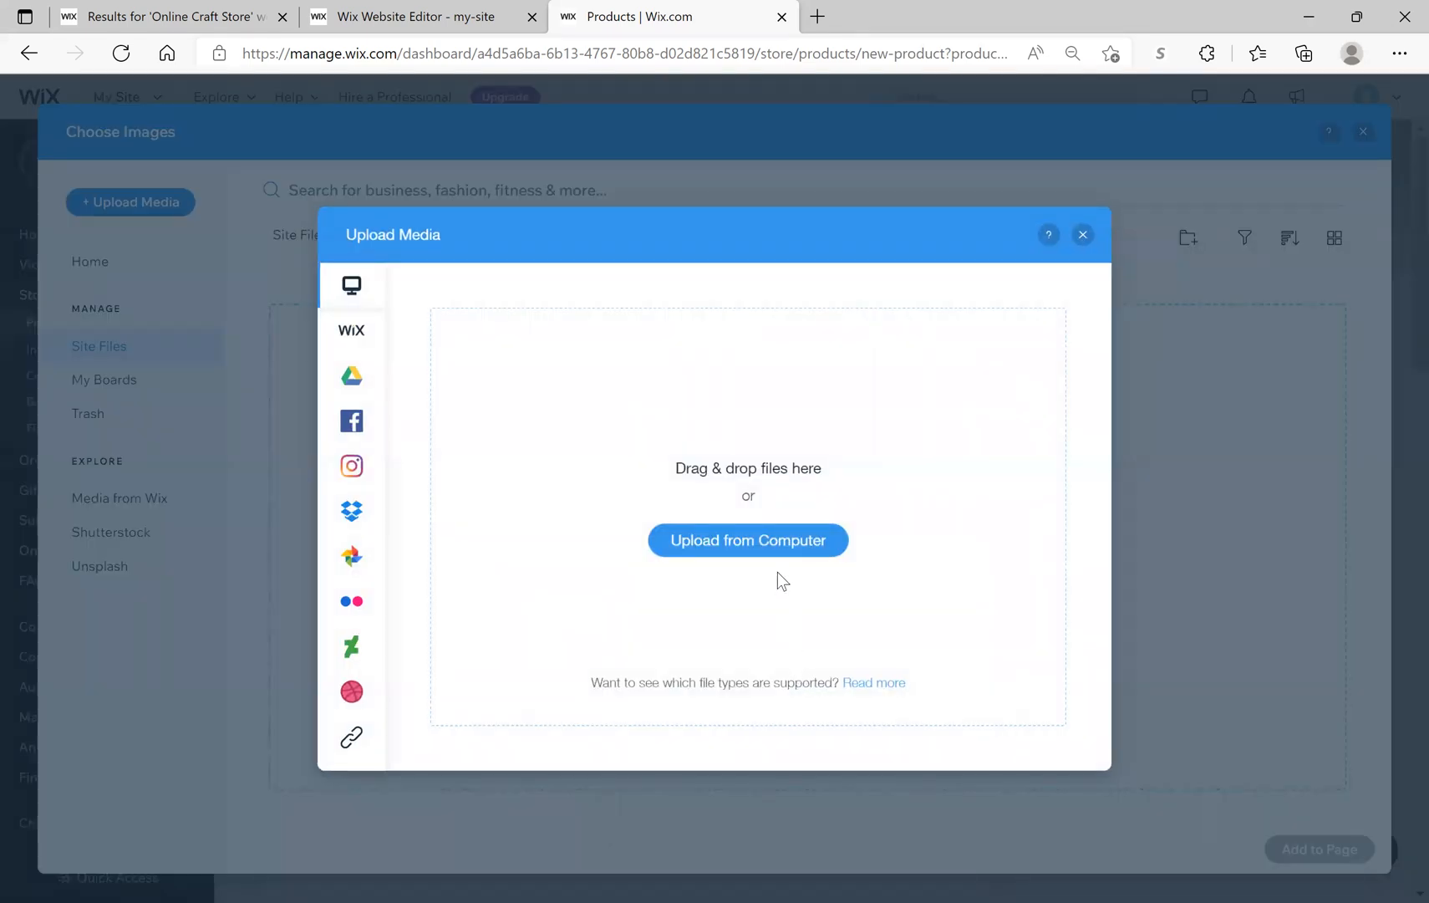
pyautogui.click(785, 542)
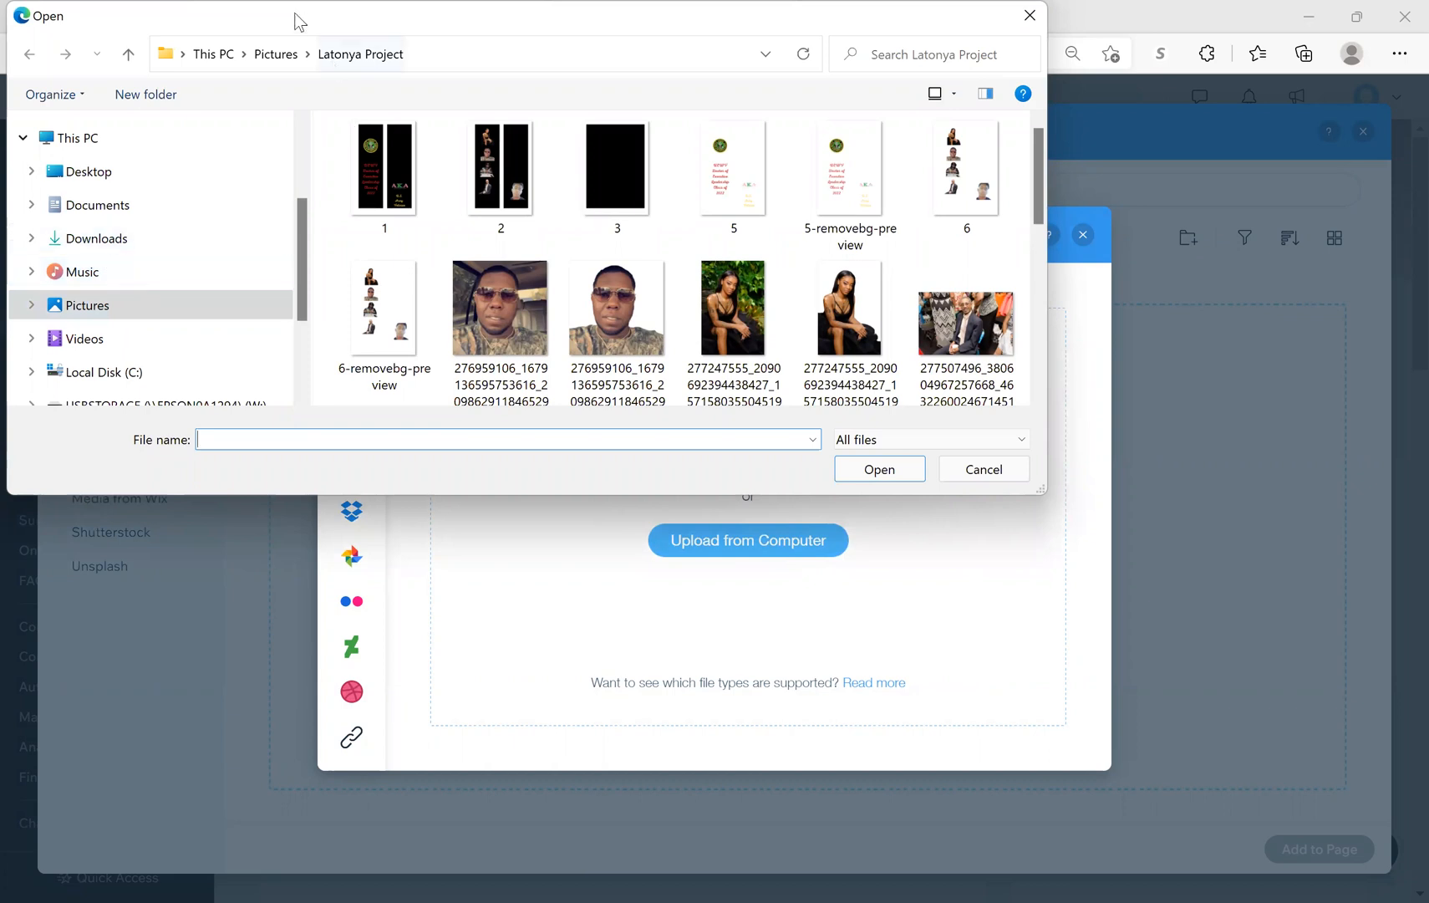
pyautogui.click(289, 53)
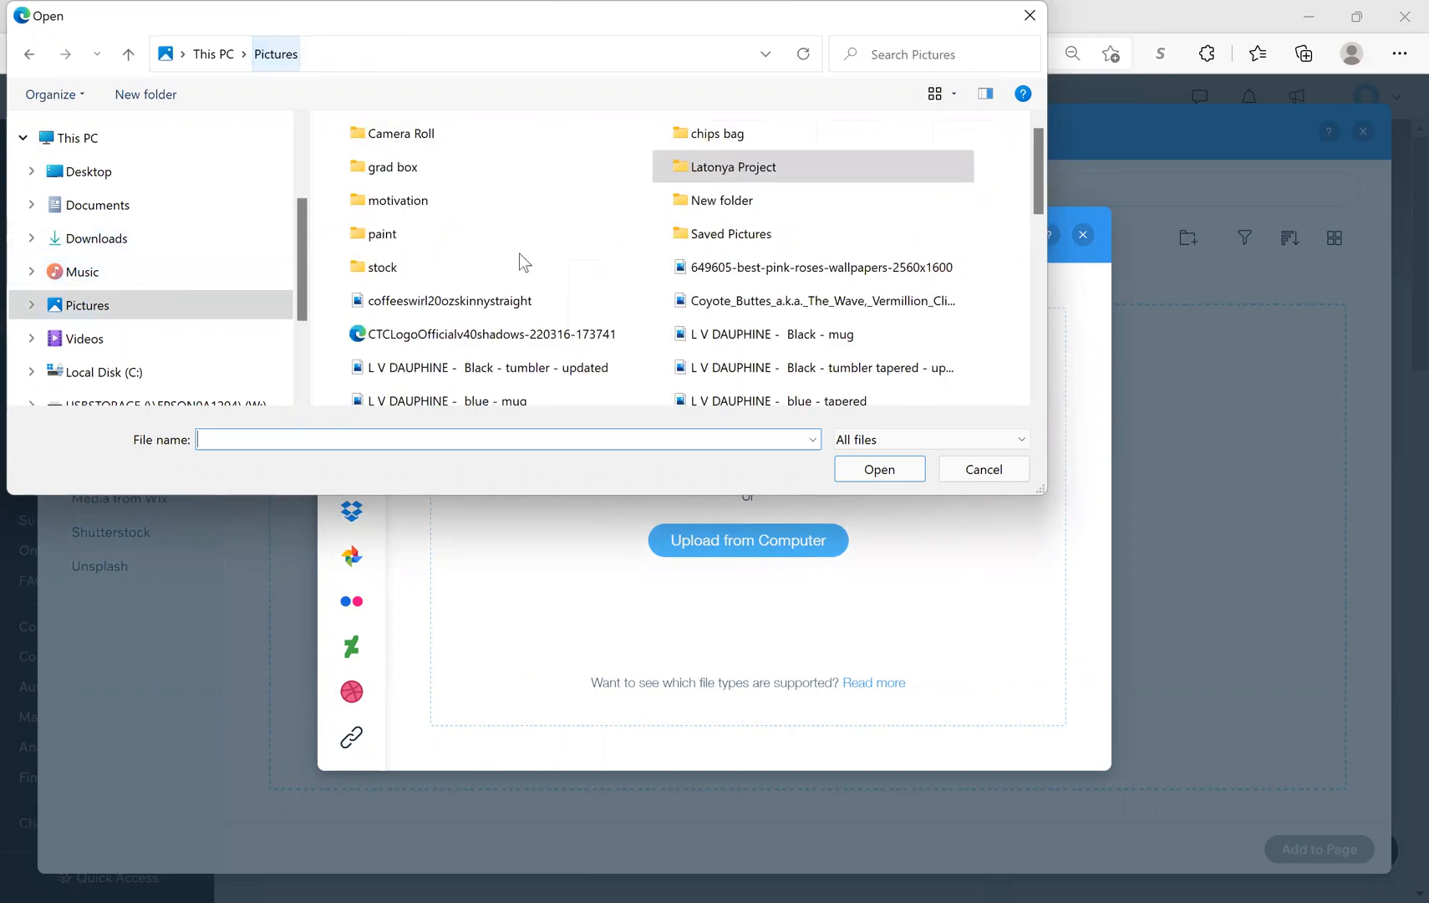
pyautogui.doubleClick(415, 140)
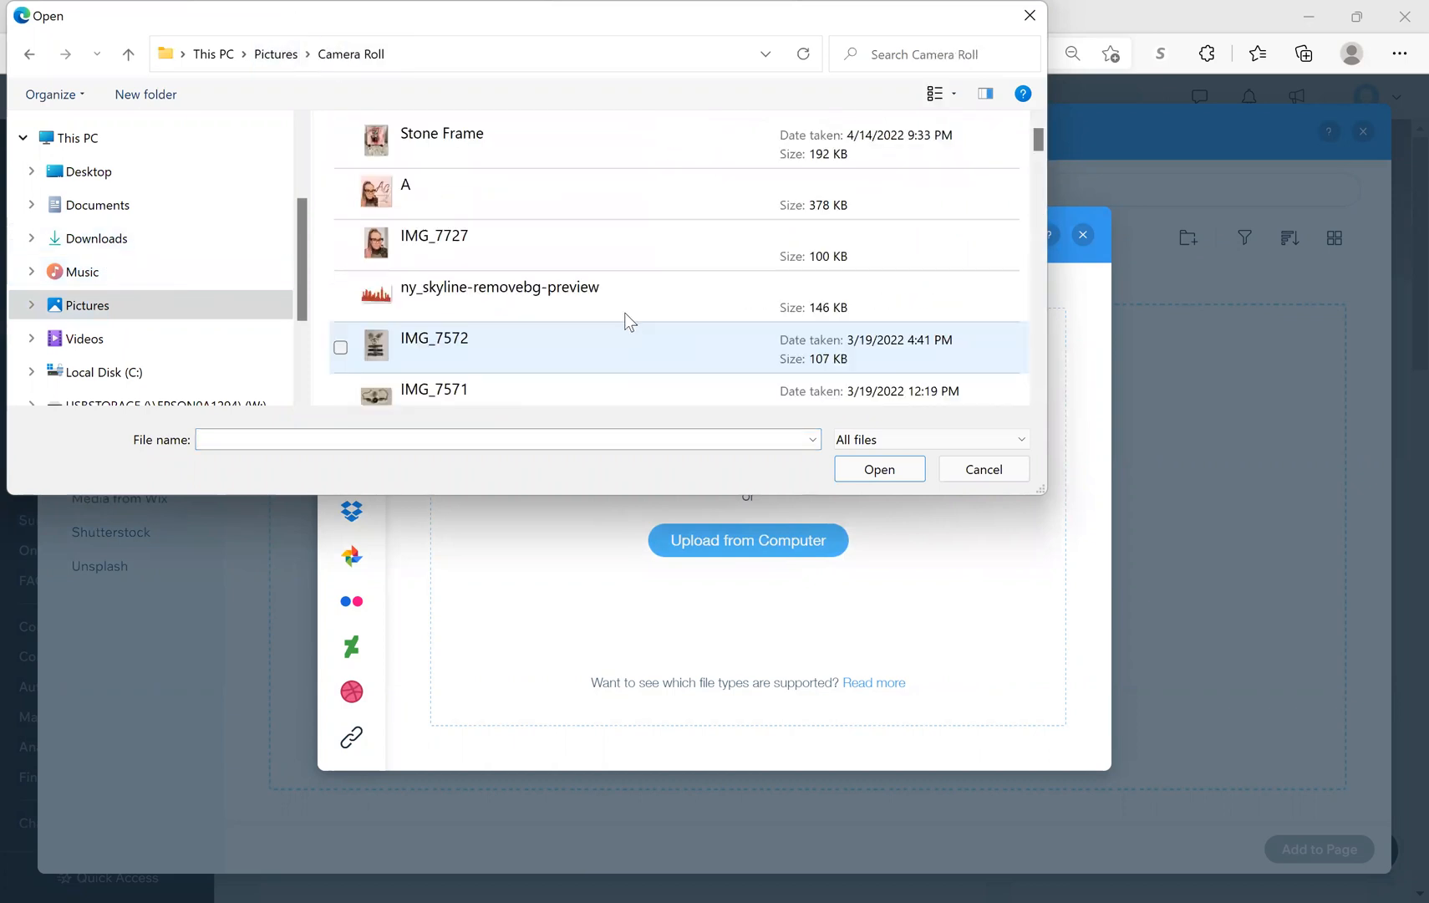
pyautogui.scroll(-5, 626, 307)
pyautogui.scroll(-5, 627, 308)
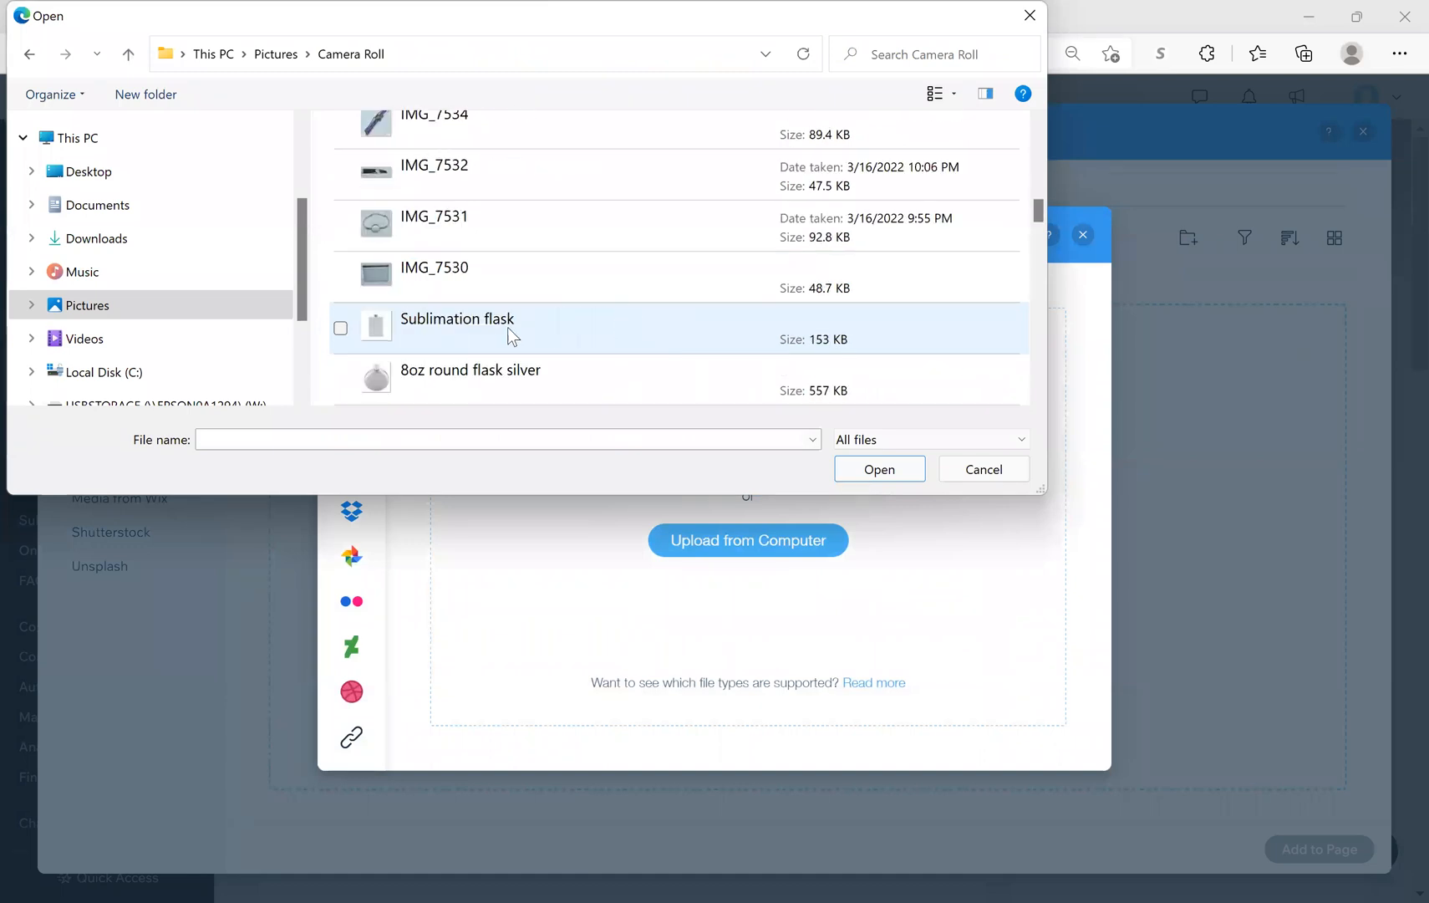
pyautogui.click(511, 375)
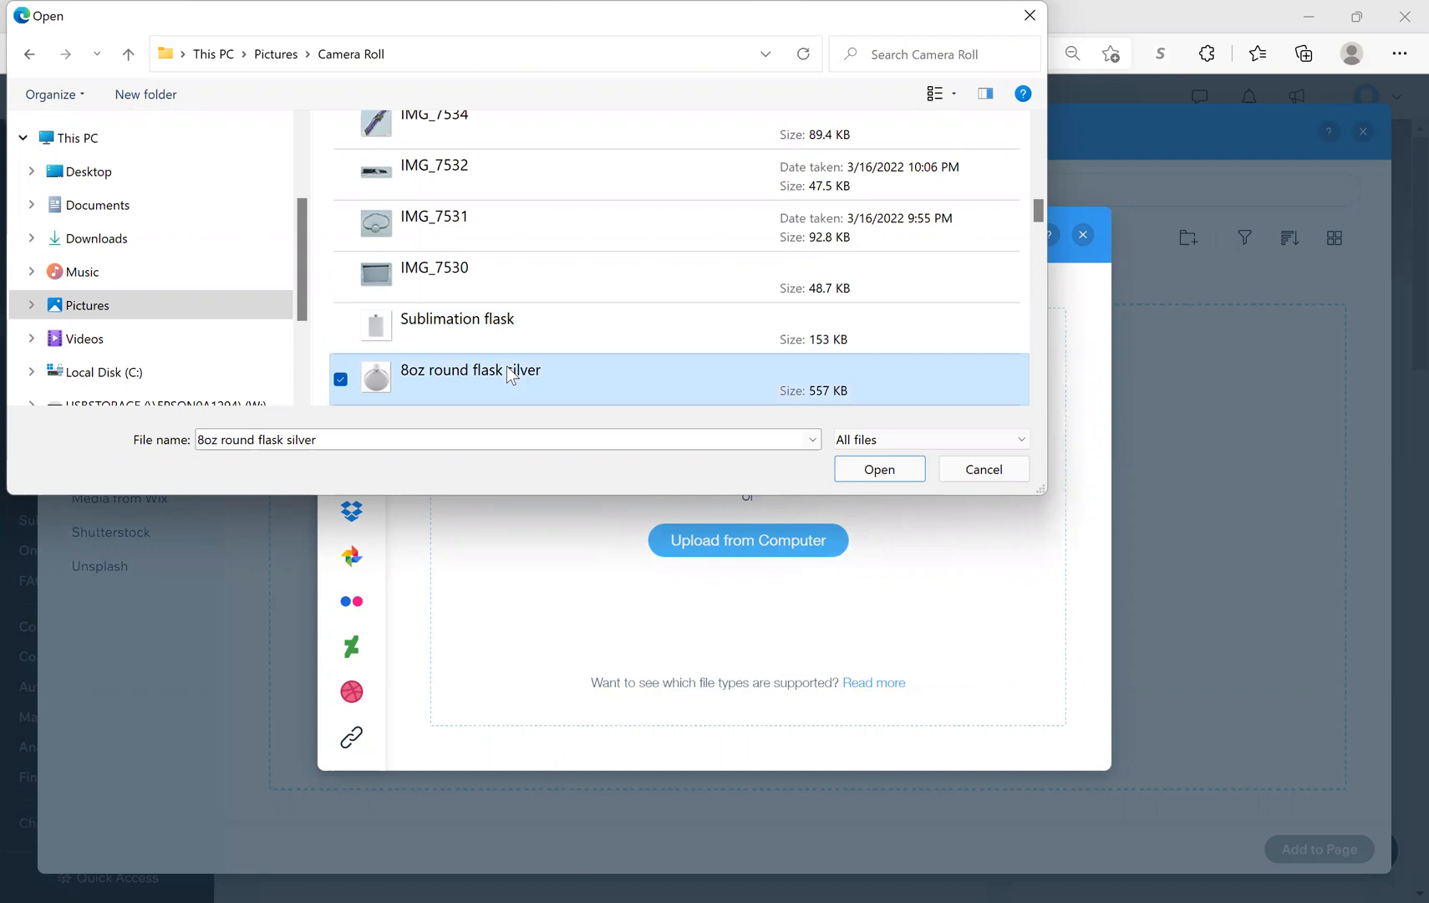
pyautogui.click(907, 479)
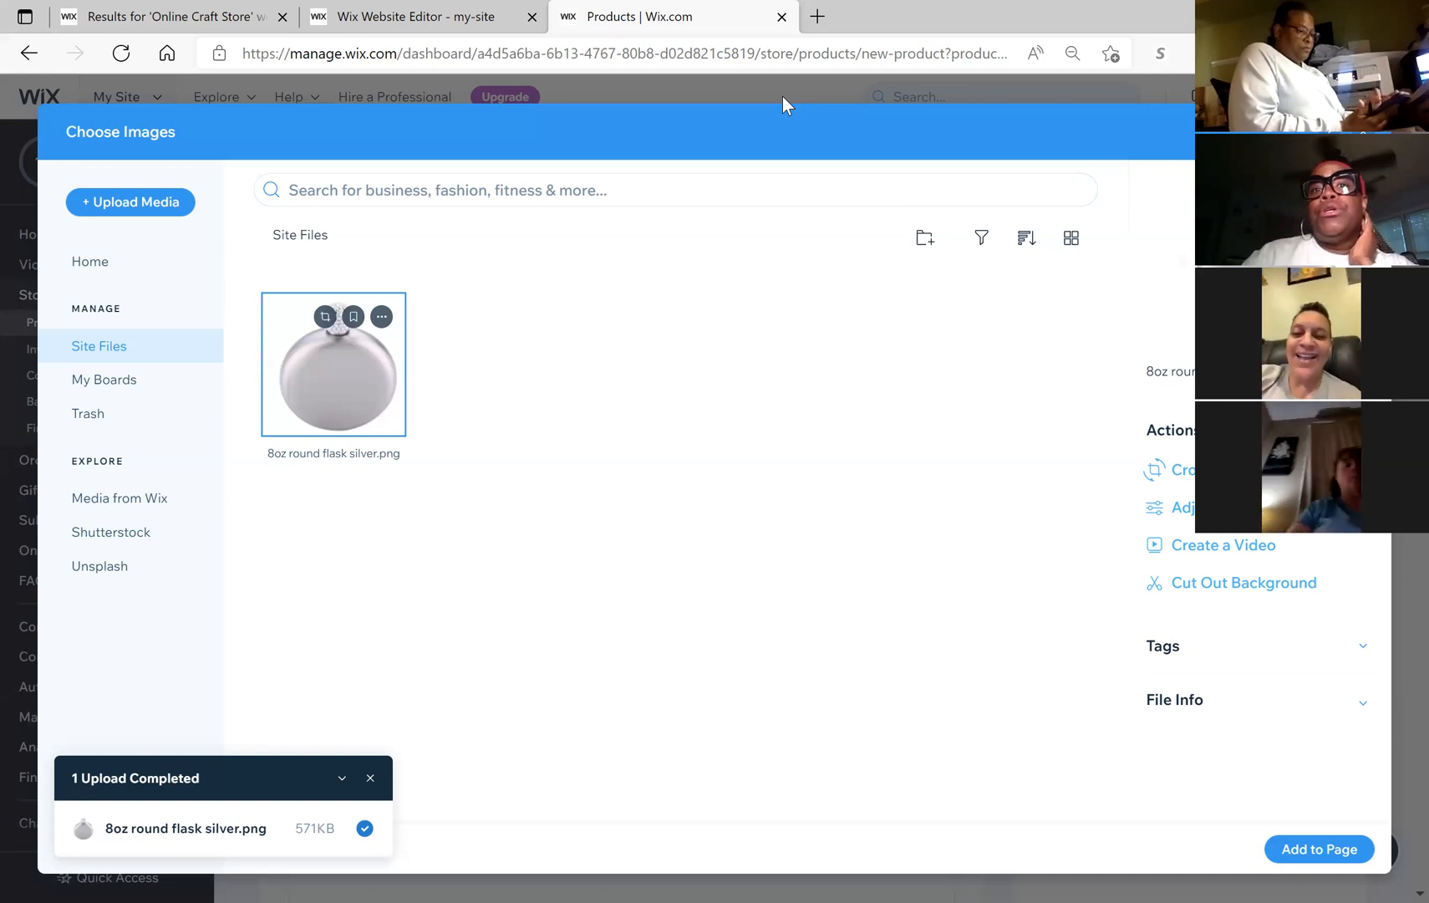
pyautogui.click(818, 16)
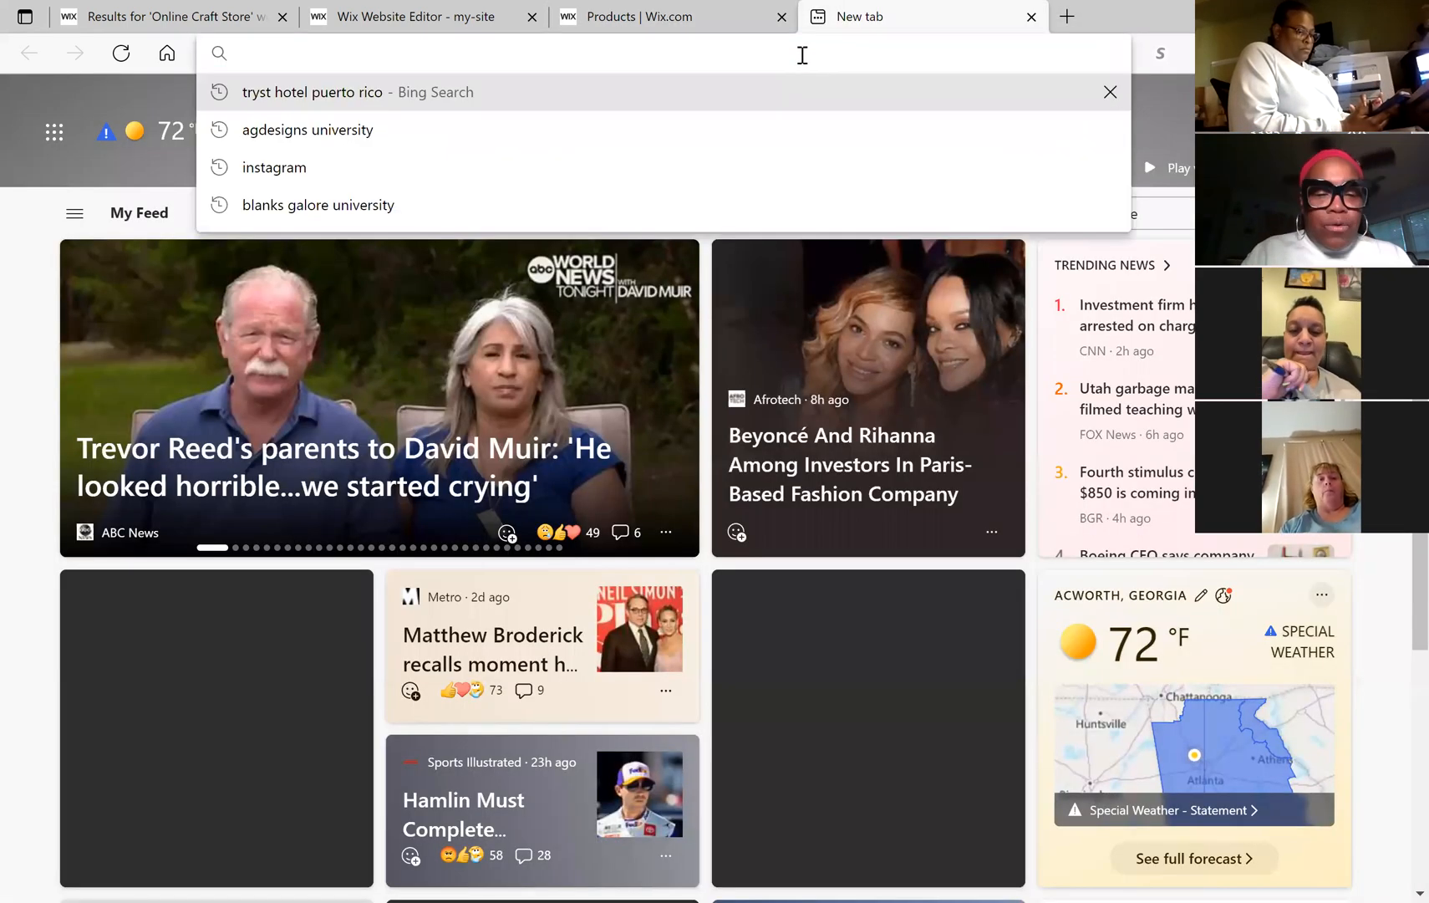
pyautogui.write('www')
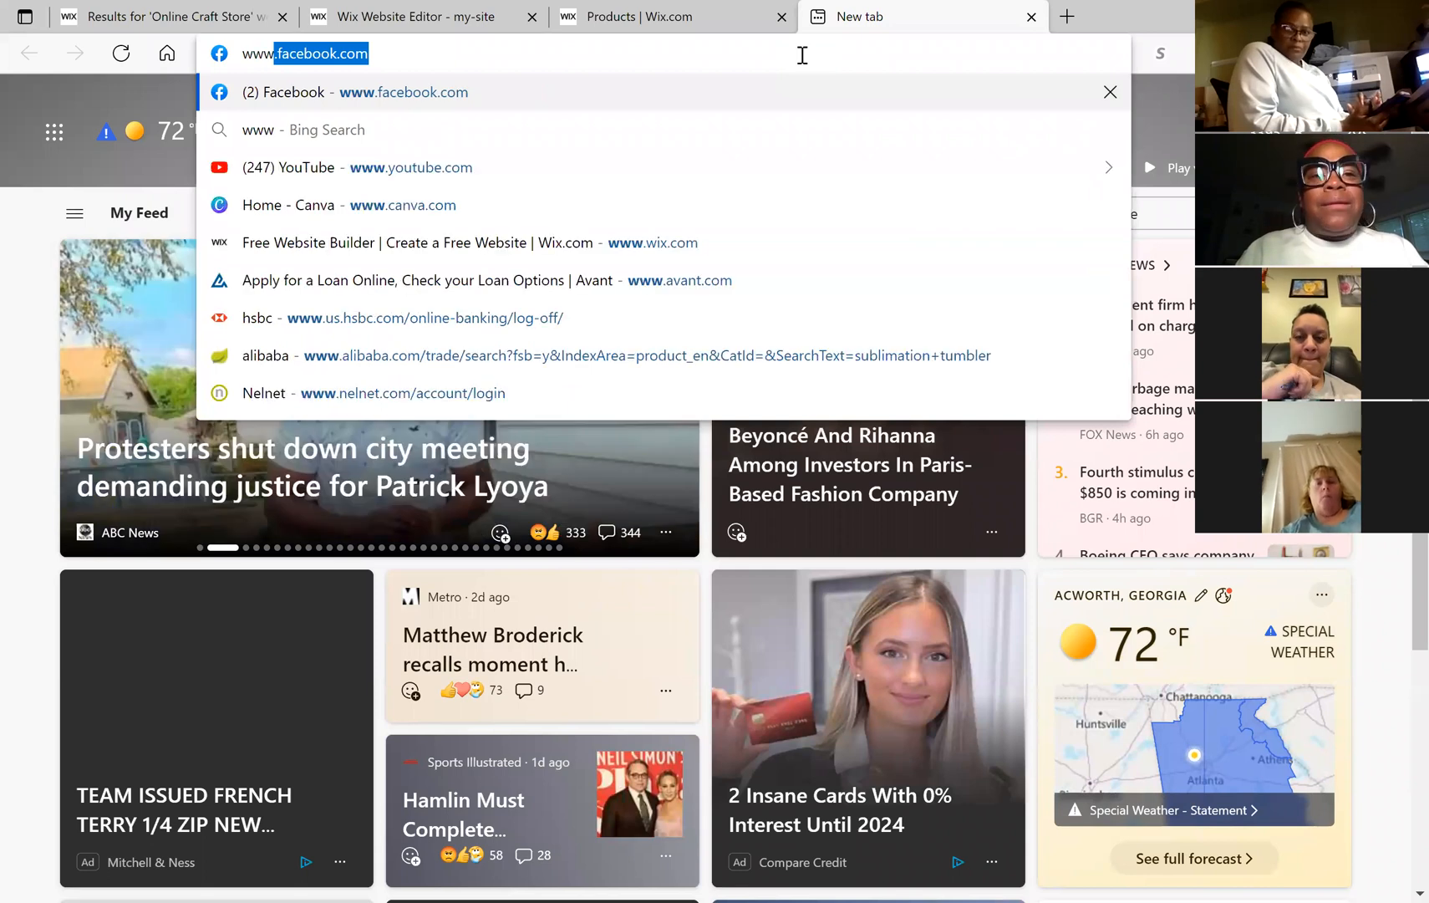
pyautogui.write('.a')
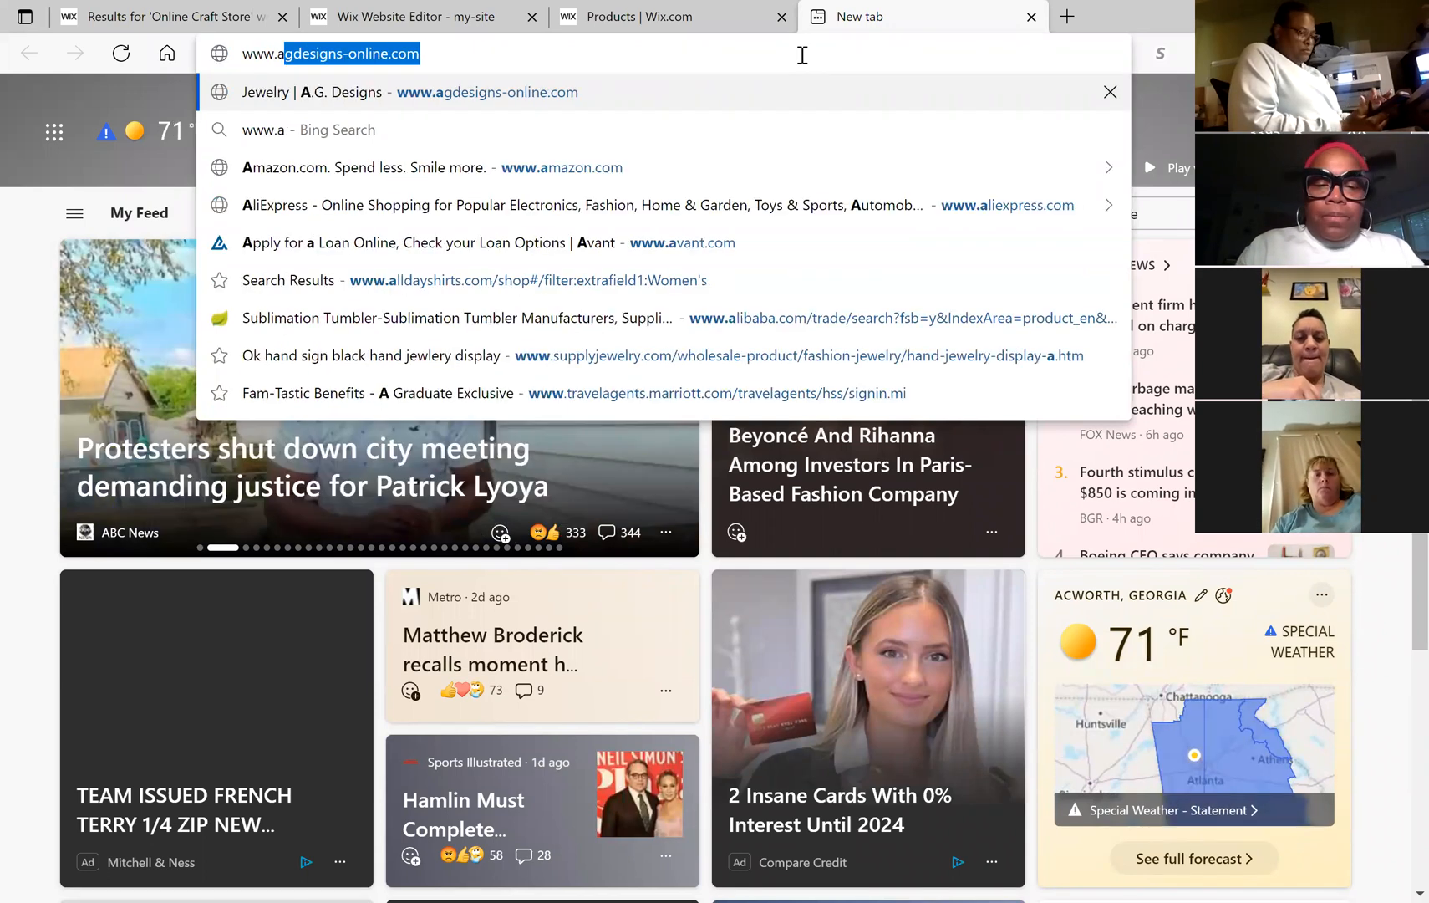
pyautogui.write('gdesigns-')
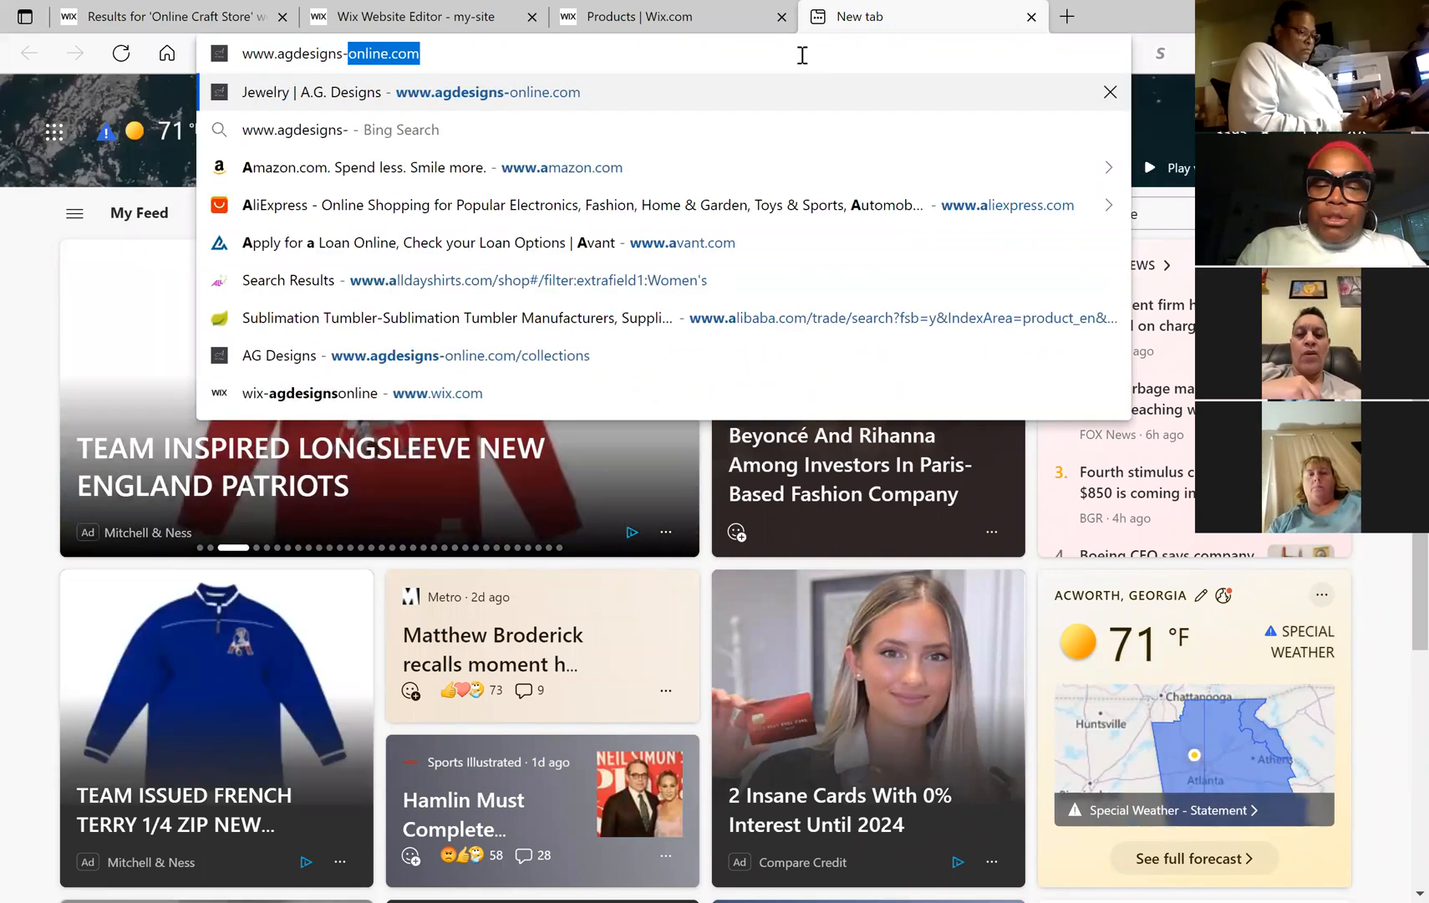
pyautogui.write('online,')
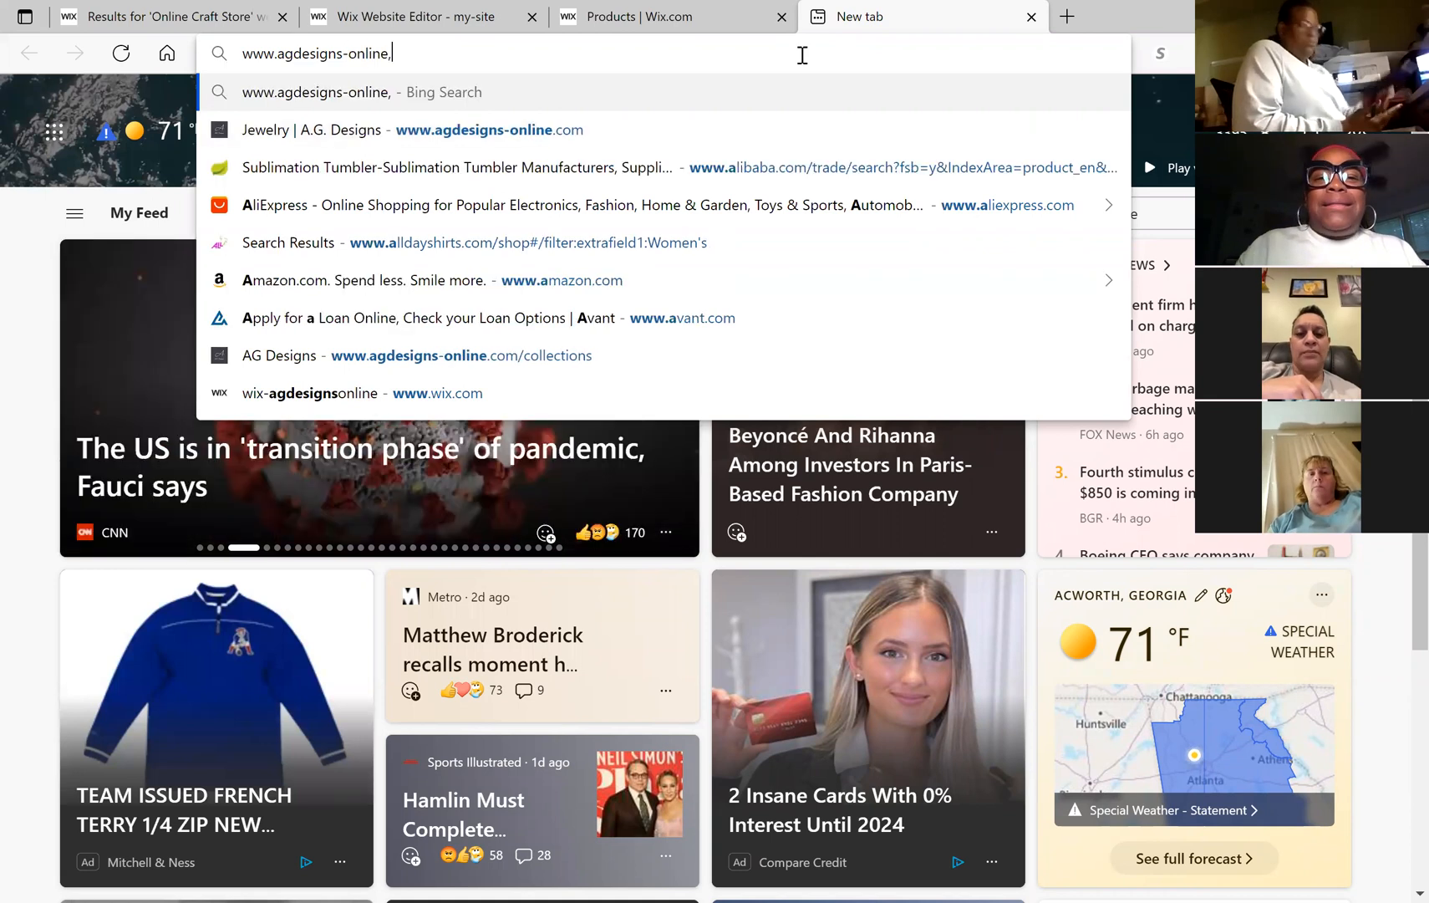
pyautogui.press('BackSpace')
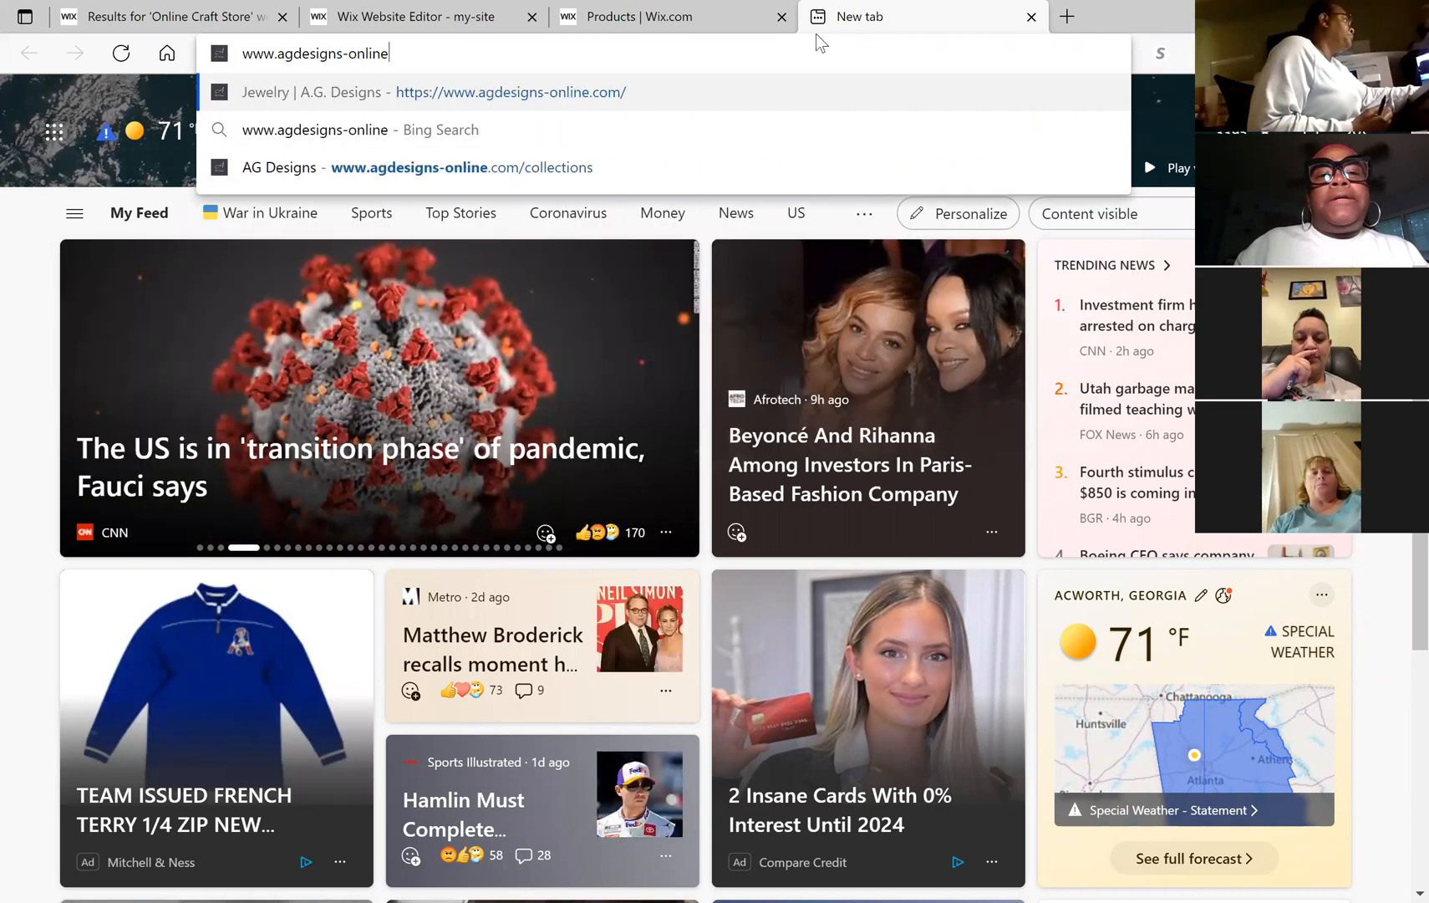
pyautogui.click(598, 136)
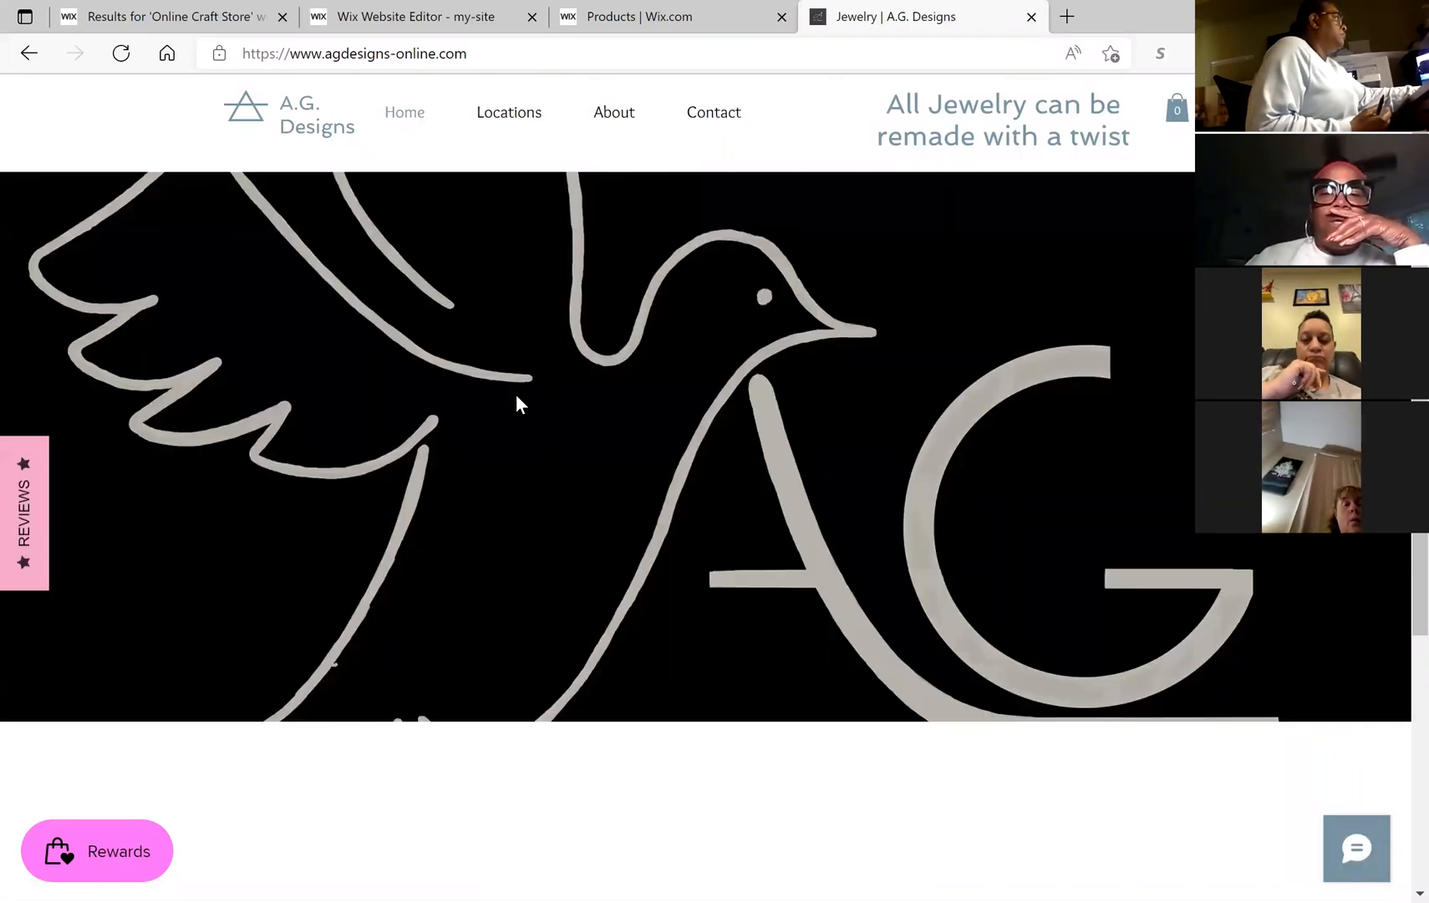
# Step: Open A.G. Designs' Jewelry - Women page from the Home dropdown menu
pyautogui.scroll(-4, 516, 395)
pyautogui.scroll(4, 516, 395)
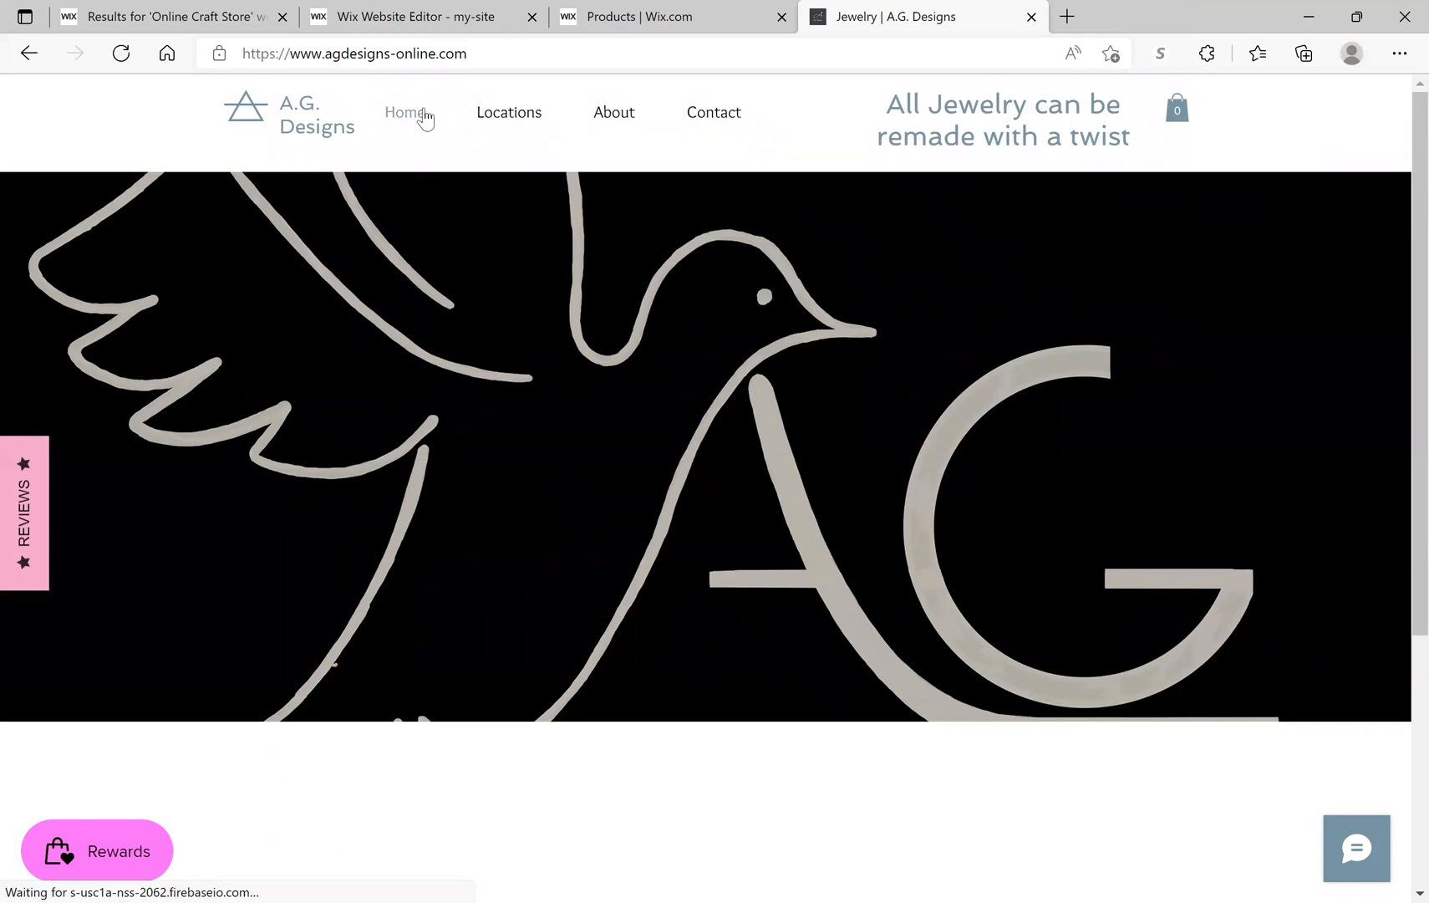
pyautogui.moveTo(418, 118)
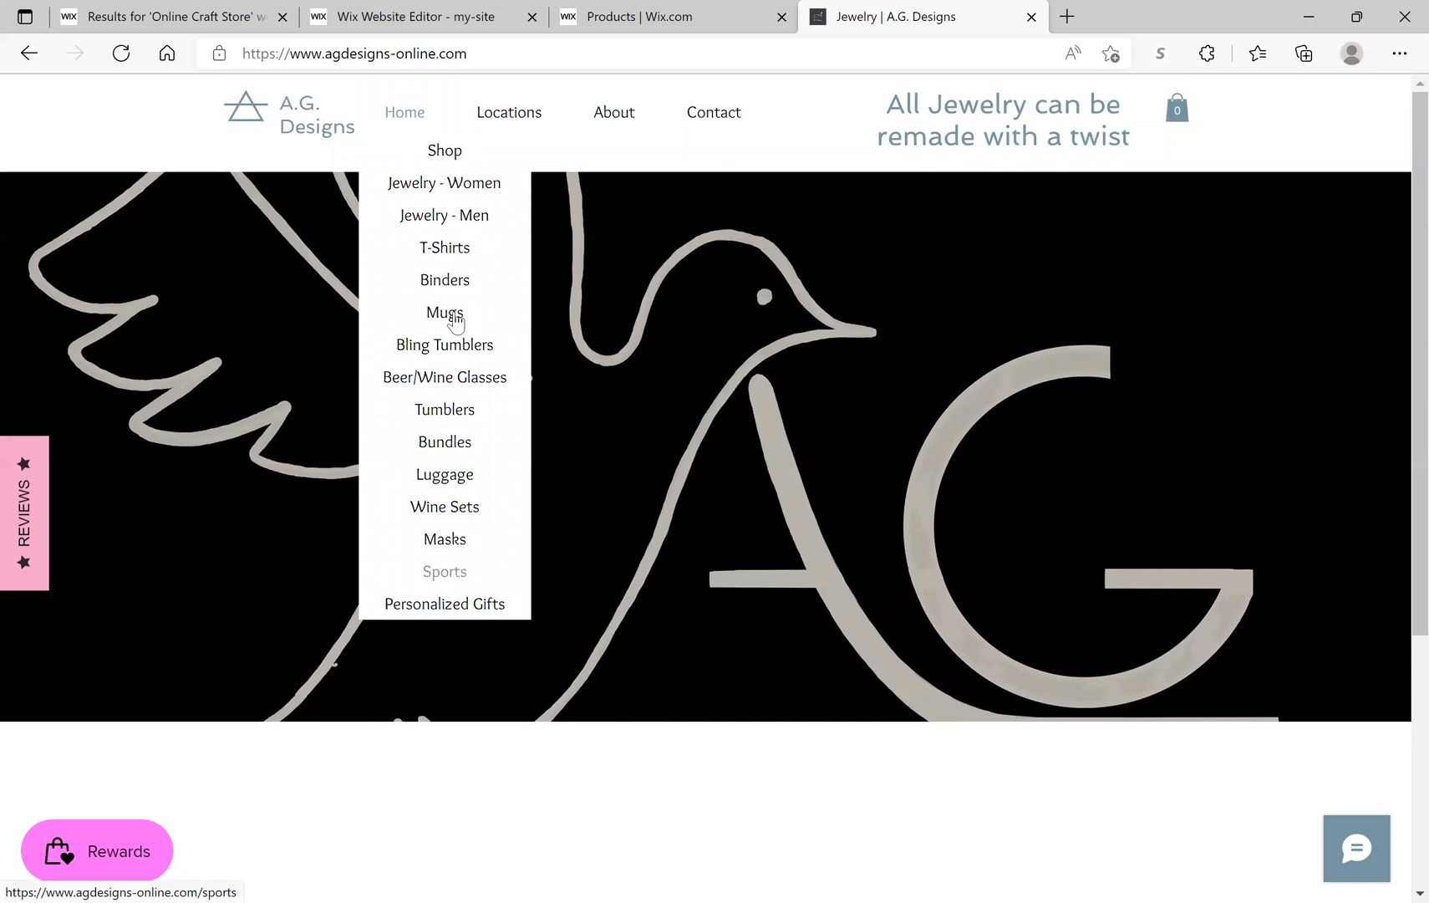
pyautogui.click(454, 195)
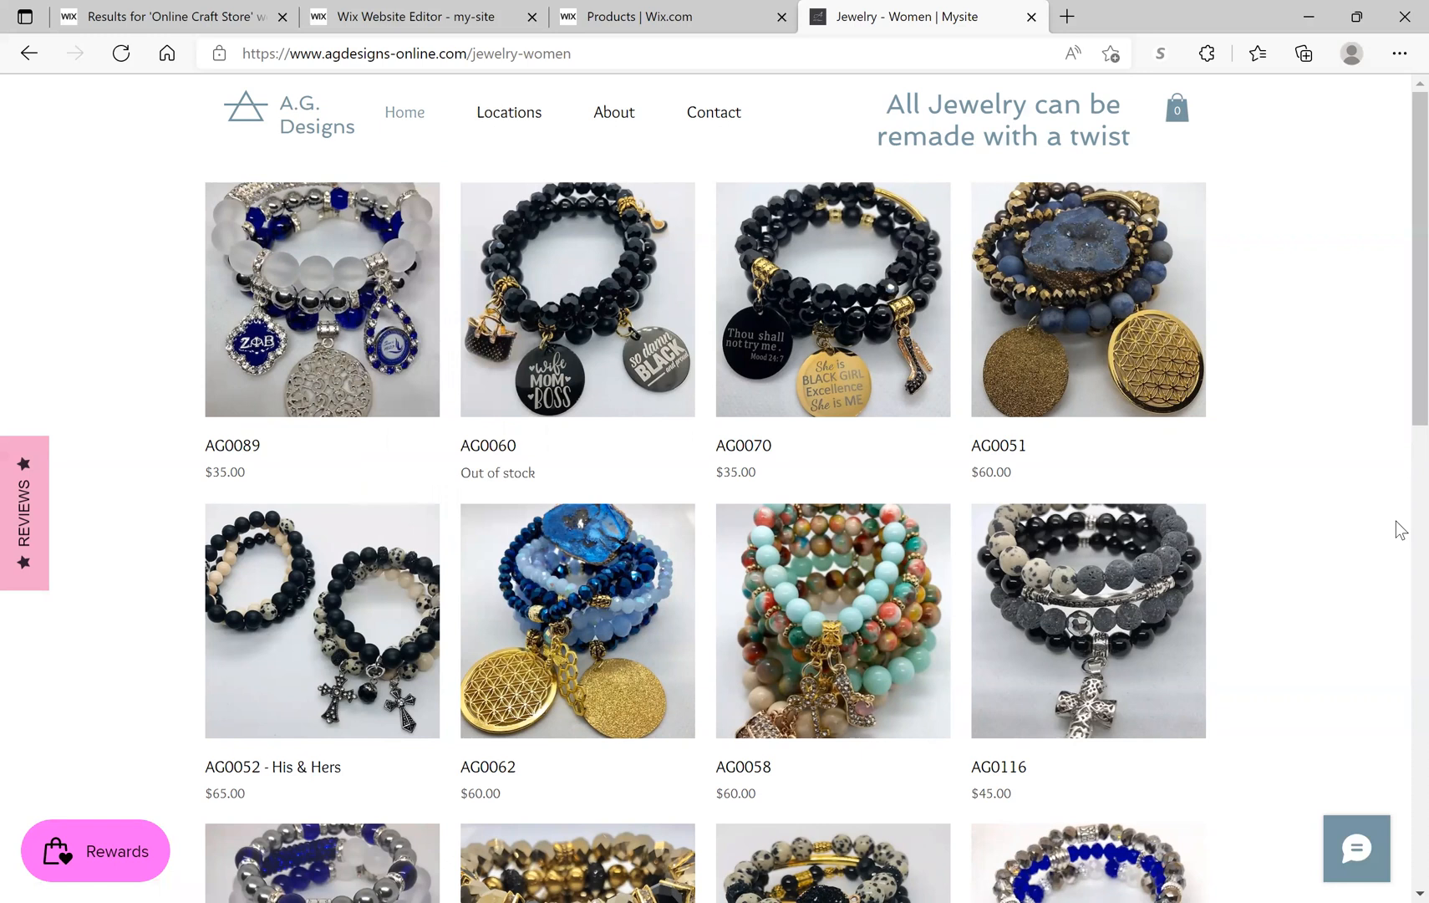
# Step: Browse the A.G. Designs Tumblers listings, then return to the Wix Products tab
pyautogui.click(410, 122)
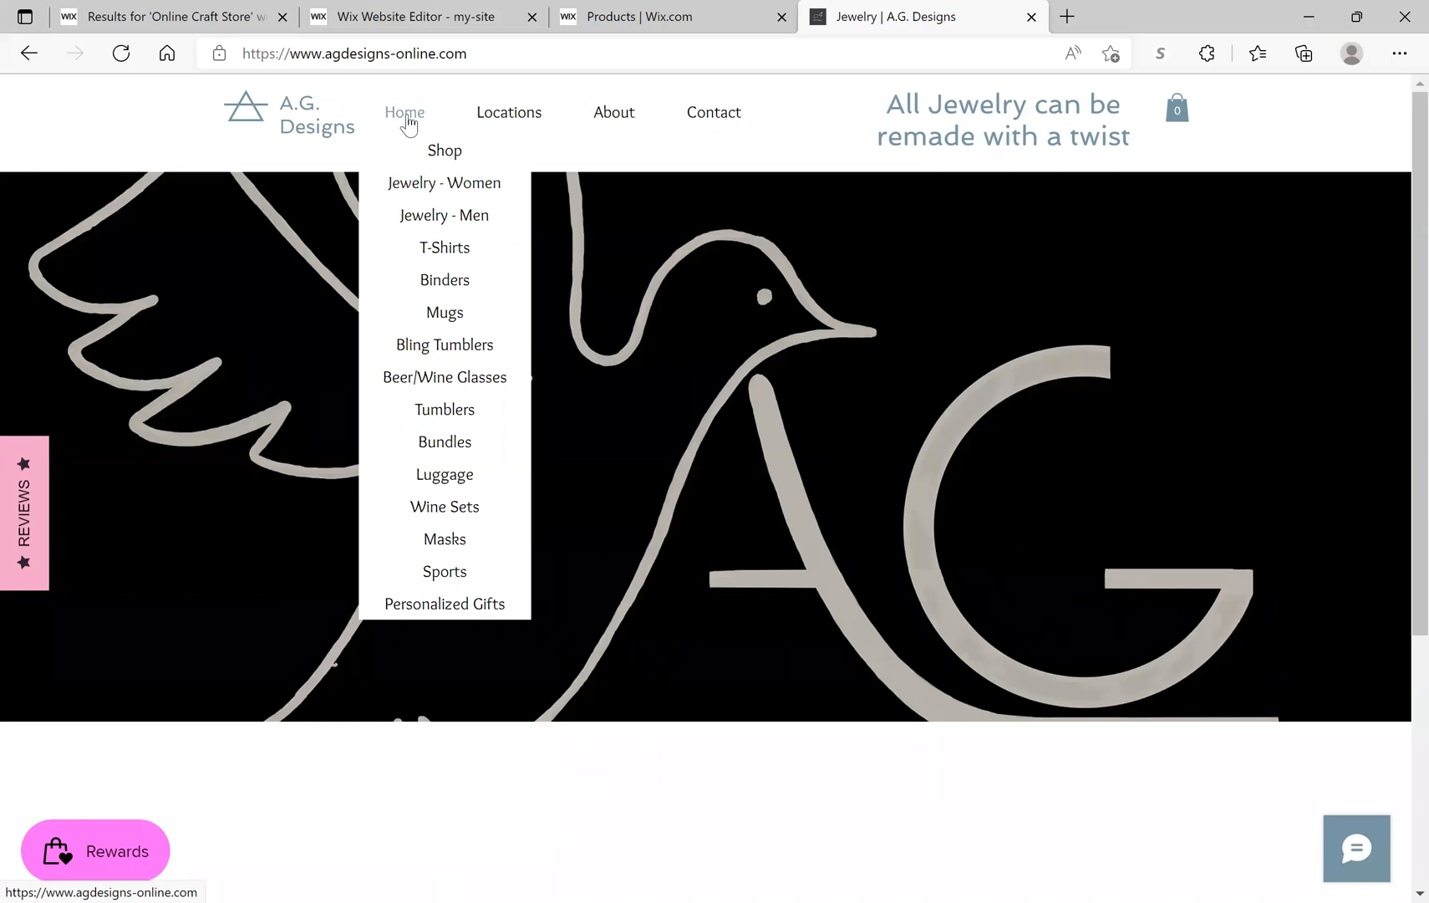
pyautogui.click(424, 418)
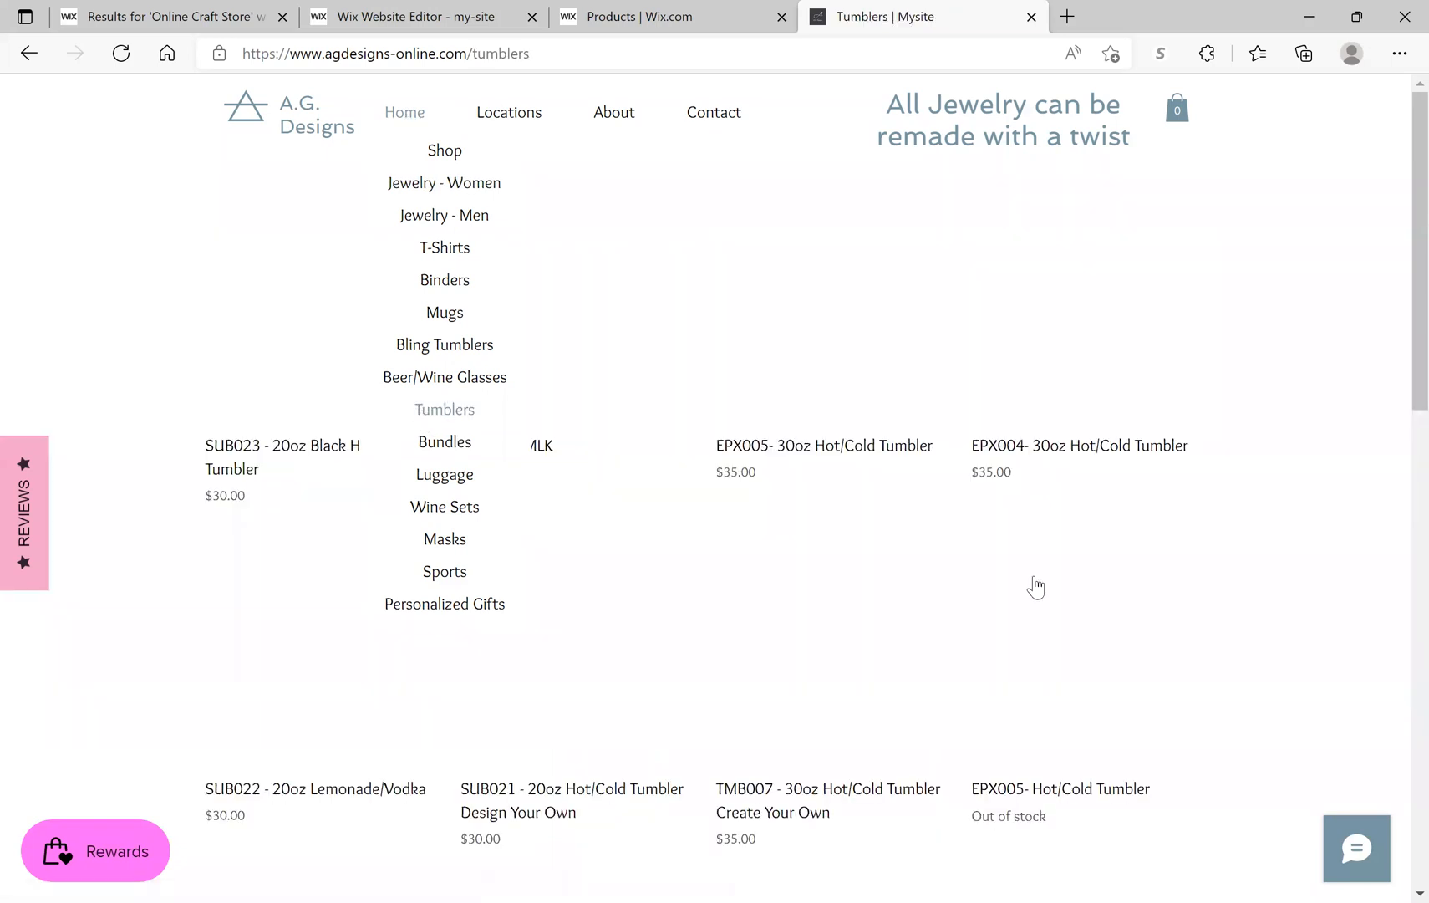
pyautogui.scroll(-6, 1035, 587)
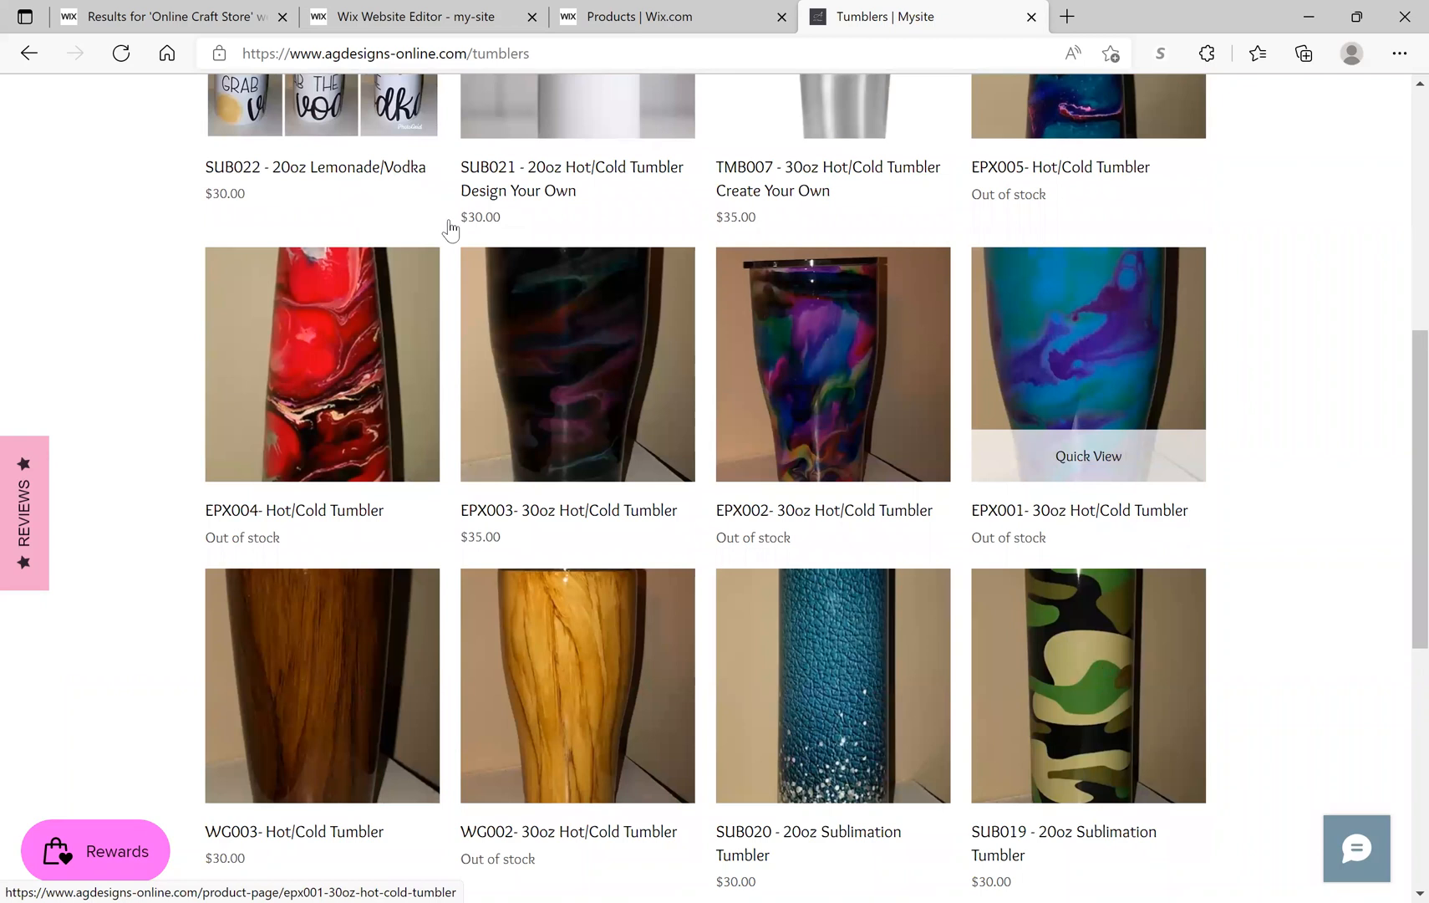
pyautogui.moveTo(414, 132)
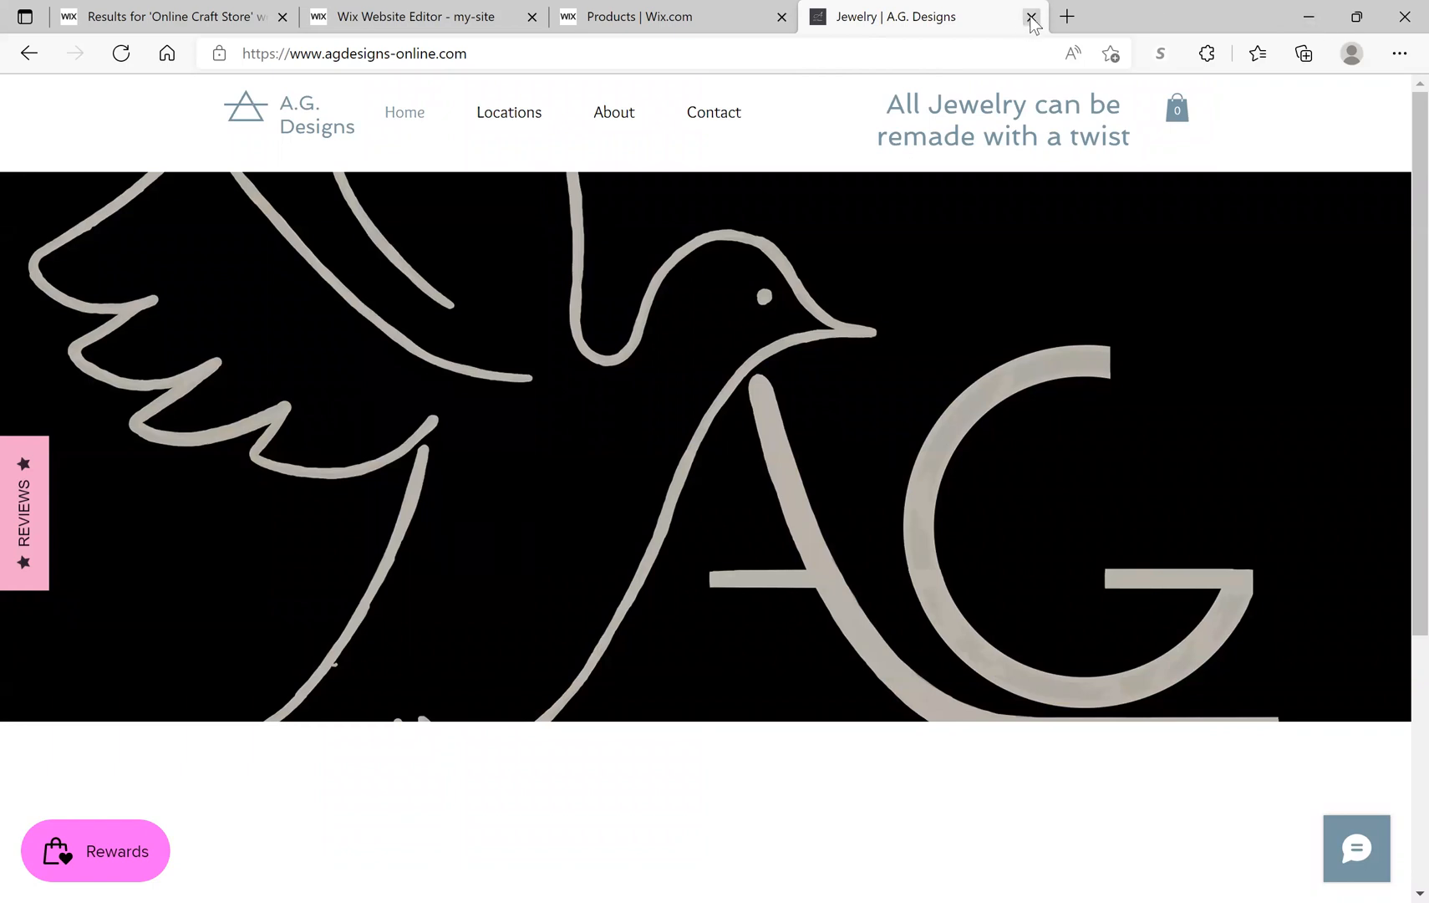
pyautogui.click(618, 17)
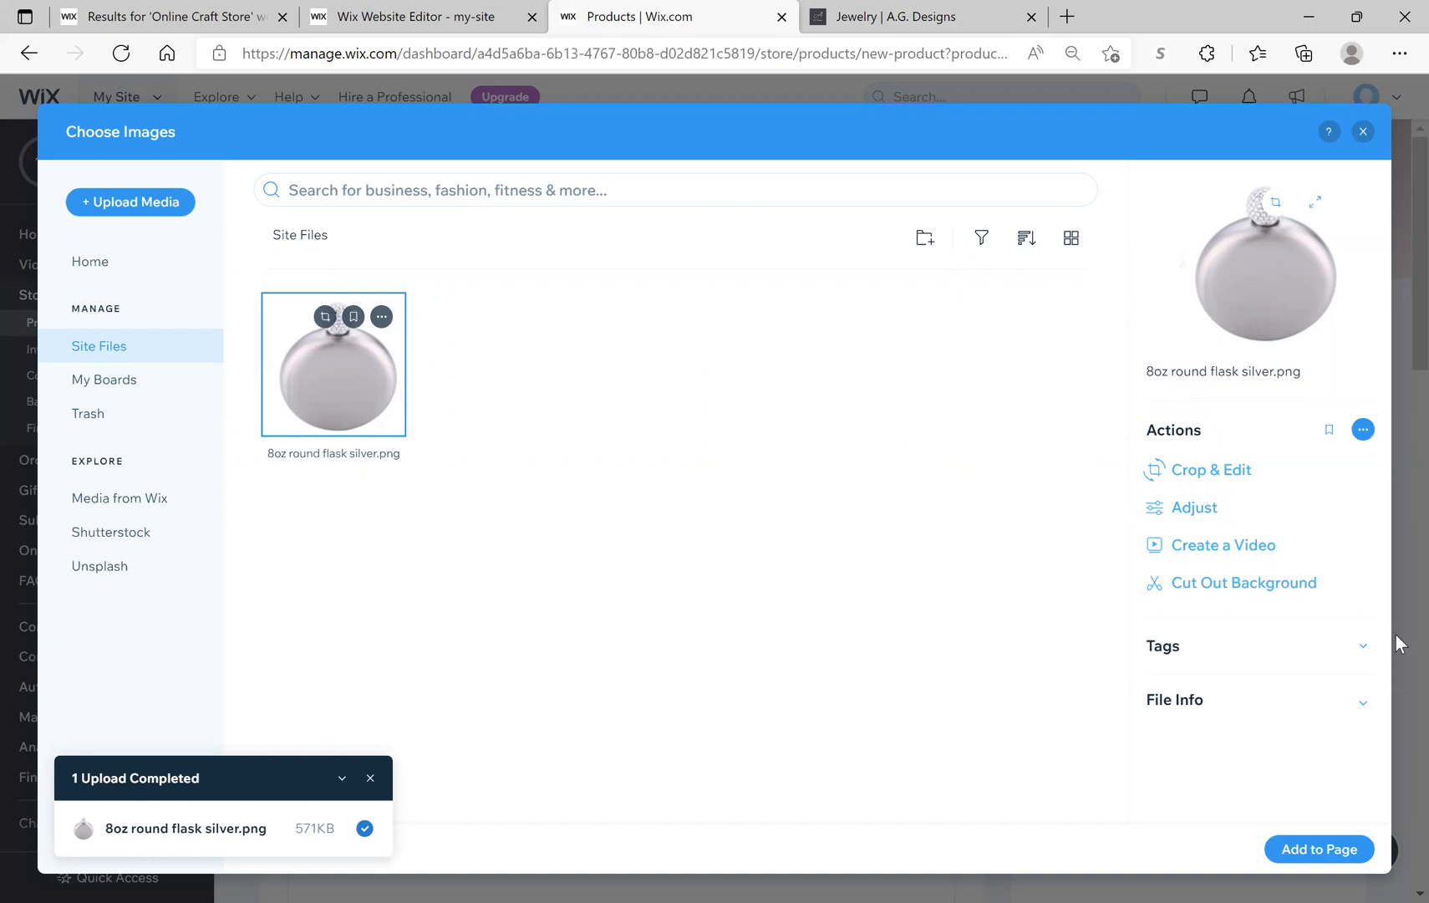
# Step: Add the selected 8oz round flask silver.png image to the product
pyautogui.click(1320, 849)
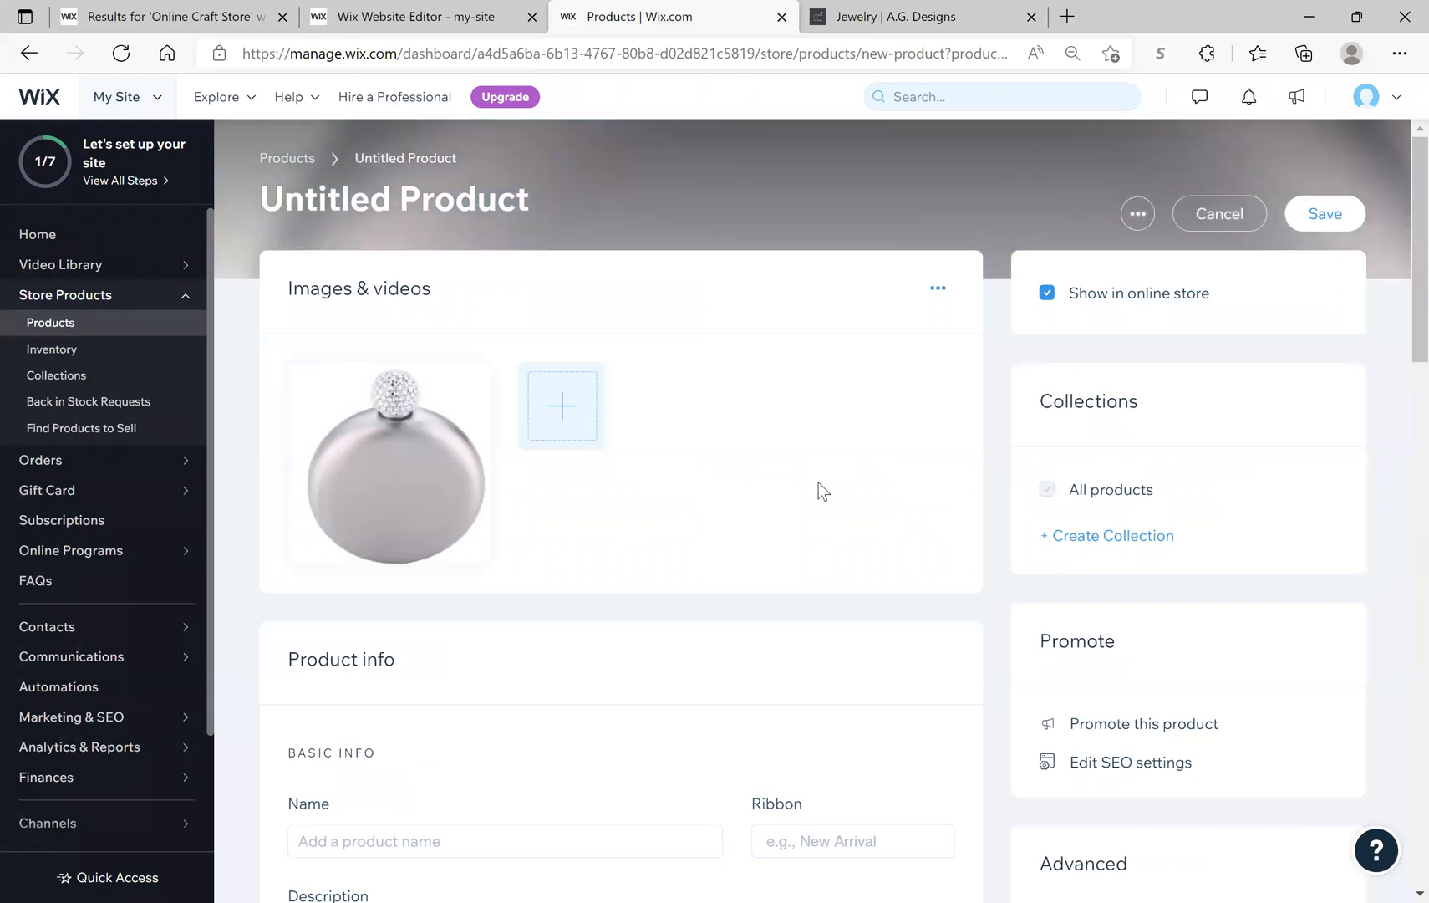
# Step: Name the product 'Diamond Flask'
pyautogui.moveTo(442, 503)
pyautogui.moveTo(489, 494)
pyautogui.scroll(-4, 786, 515)
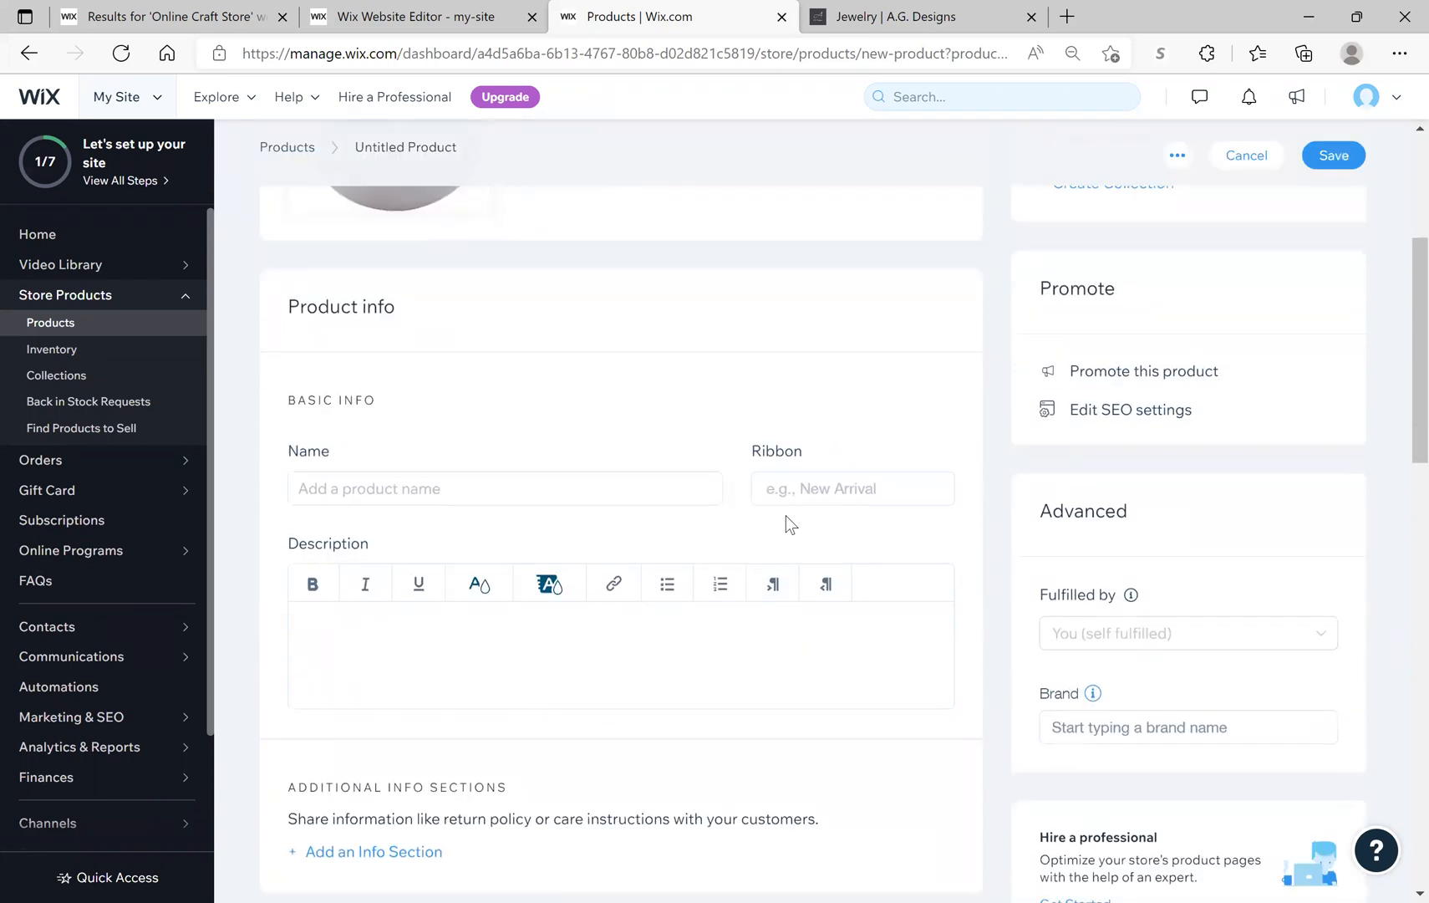
pyautogui.click(442, 488)
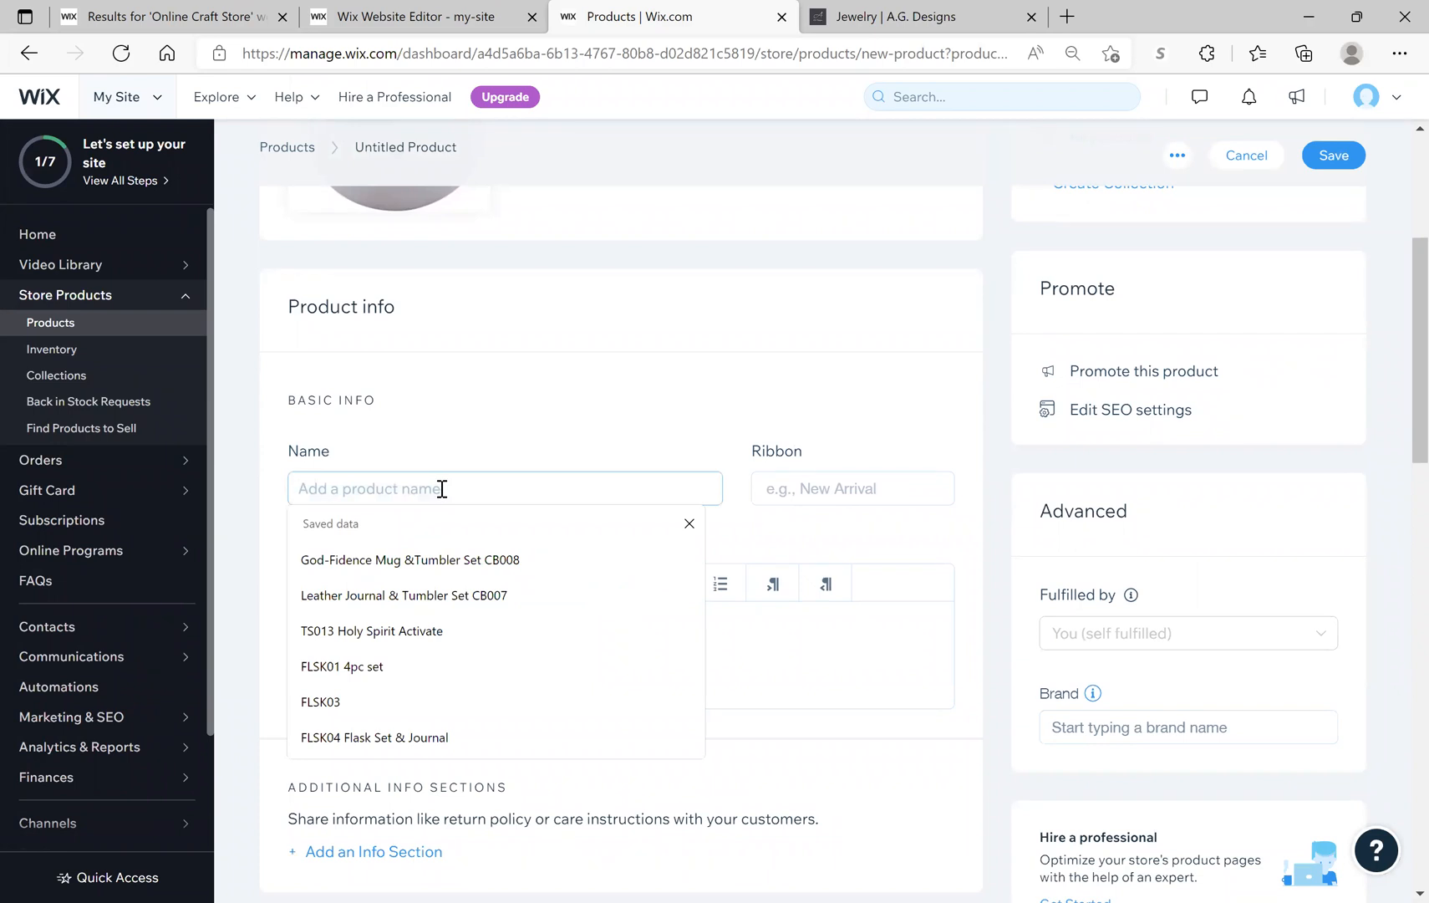
pyautogui.write('Diamond Flask')
# Step: Enter the description '8oz non sublimation flask'
pyautogui.click(426, 632)
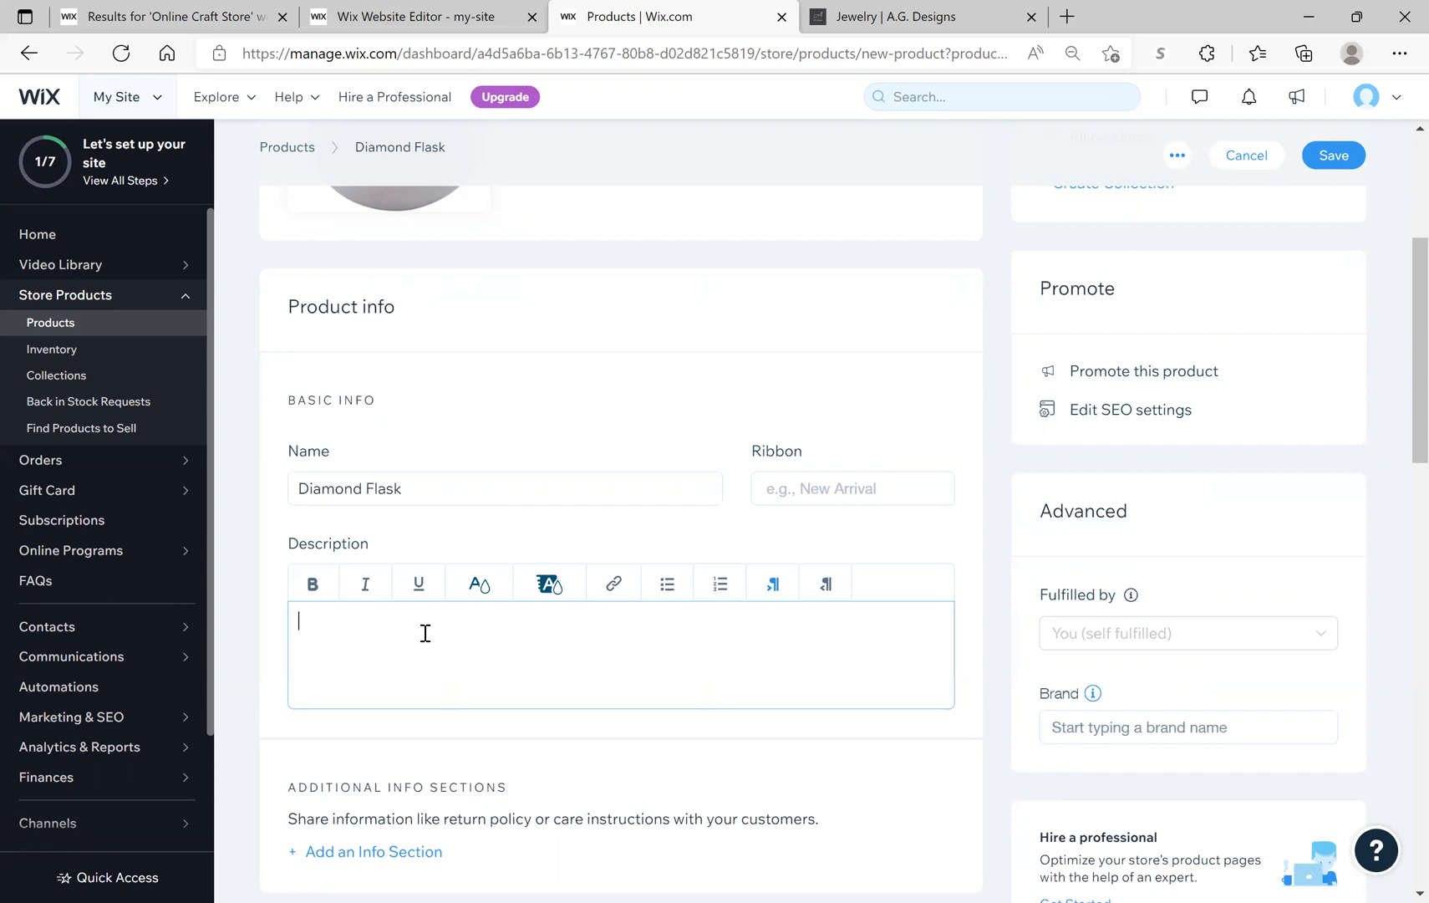
pyautogui.write('8oz non sublimation flask')
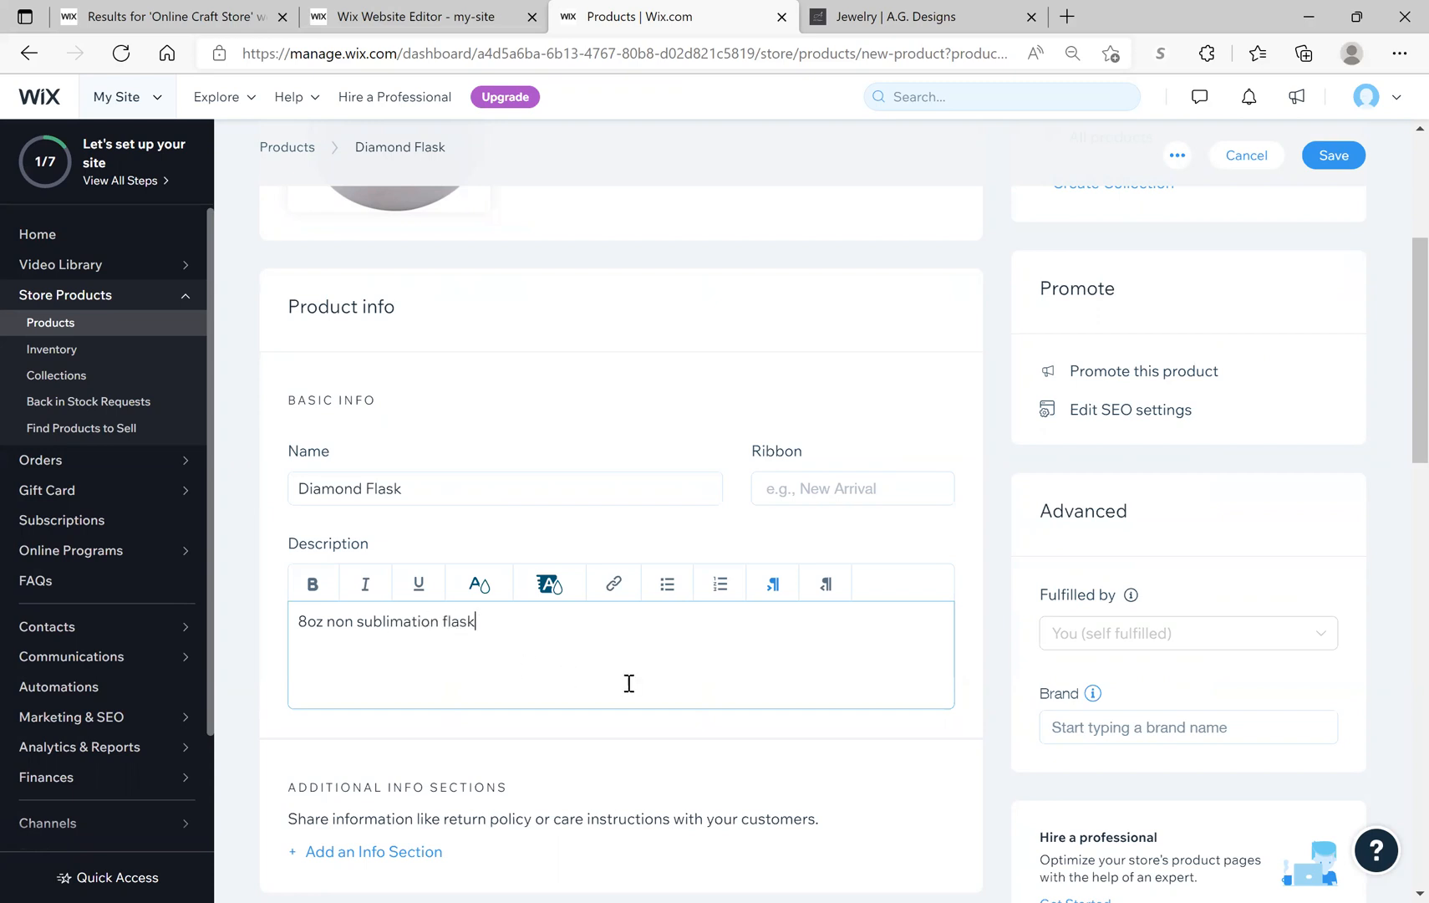
pyautogui.scroll(-2, 628, 681)
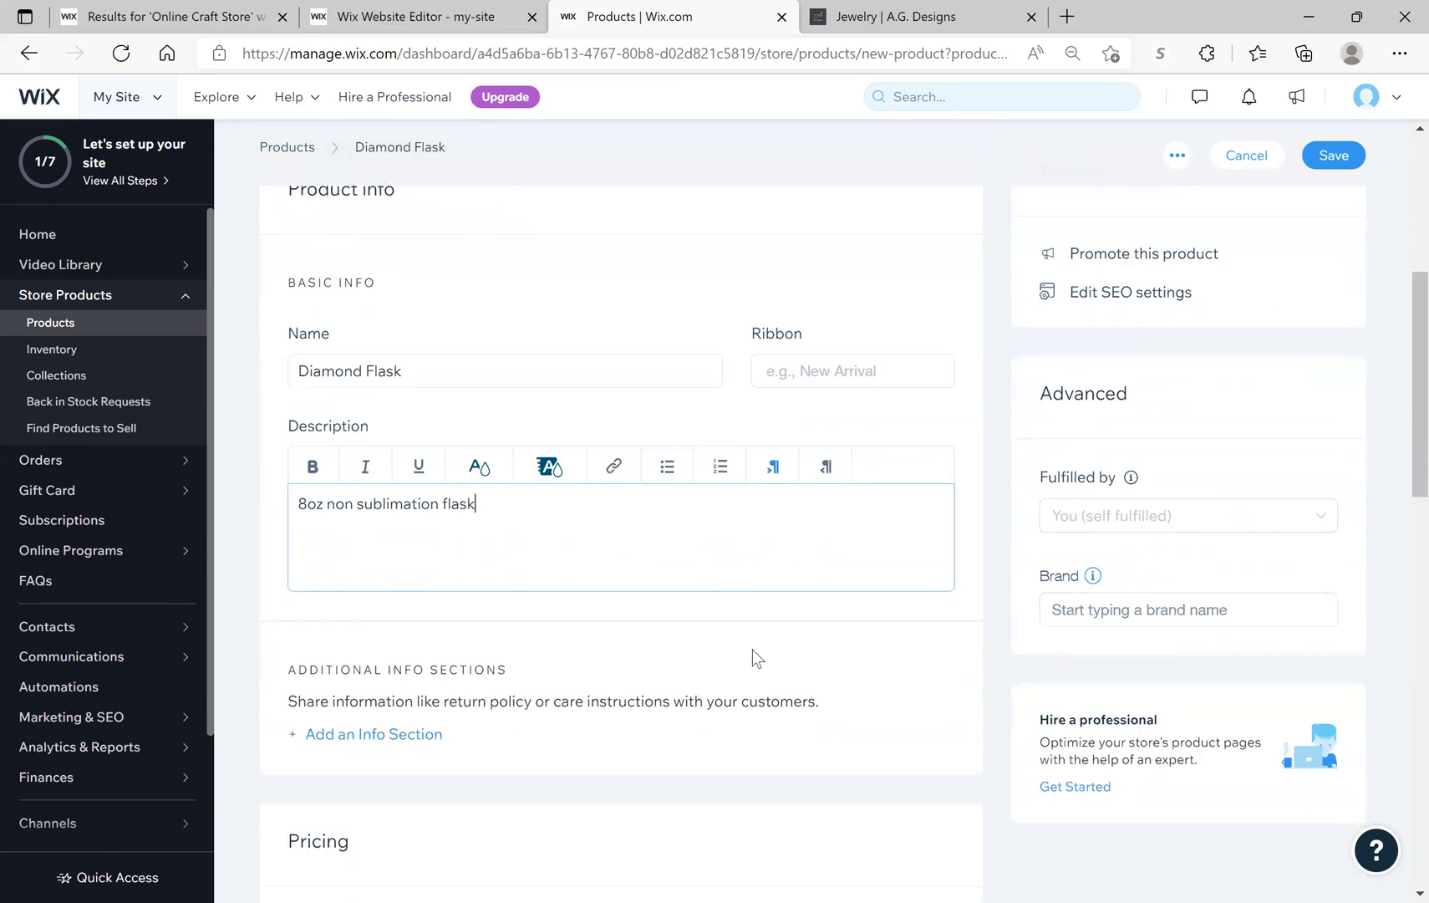
pyautogui.scroll(-5, 755, 623)
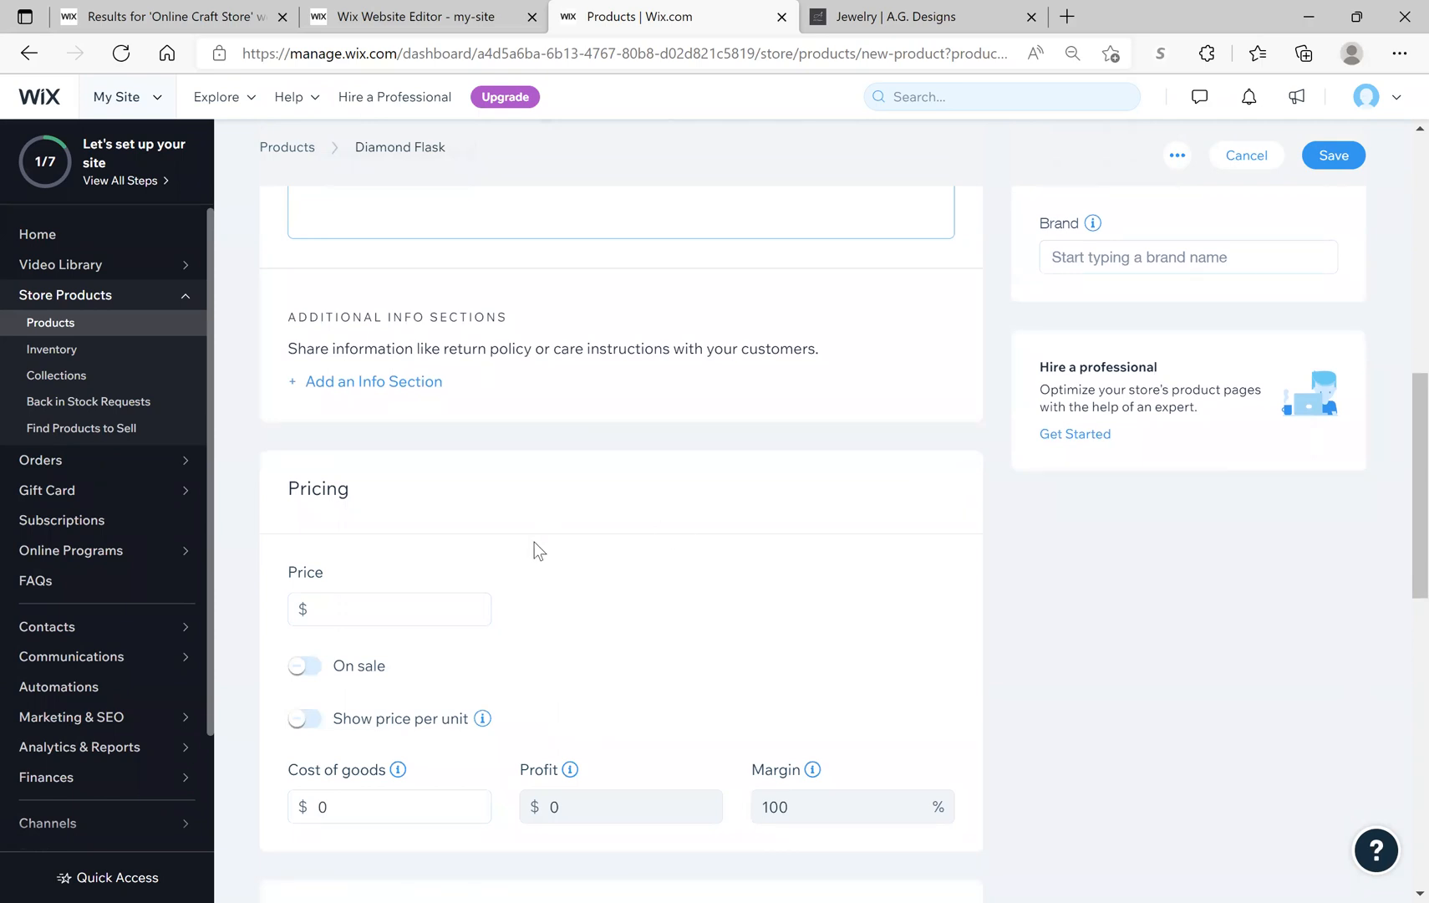
pyautogui.scroll(-5, 535, 548)
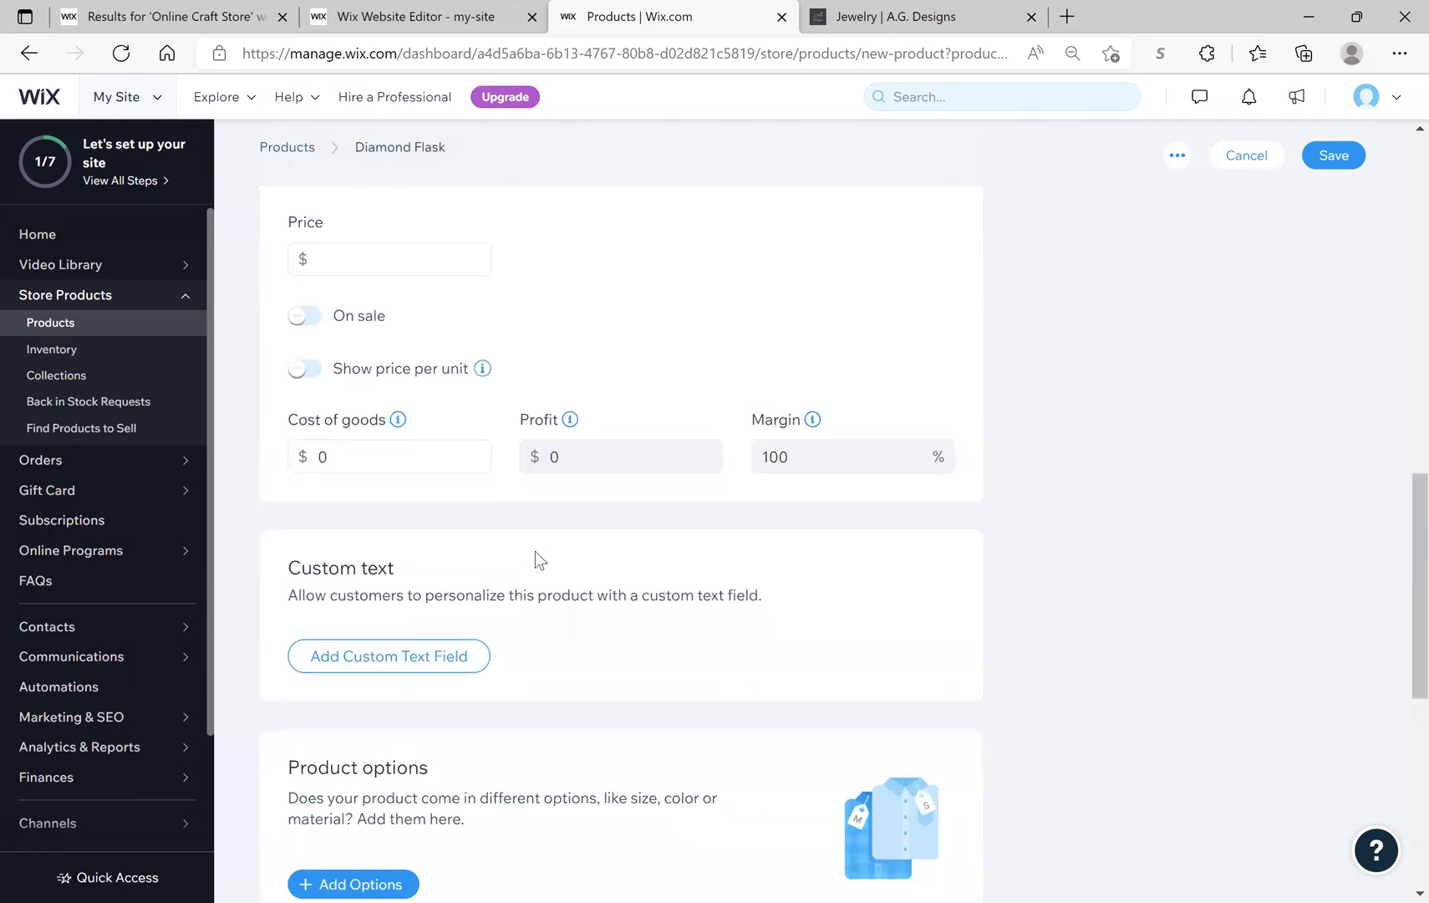
pyautogui.scroll(5, 555, 539)
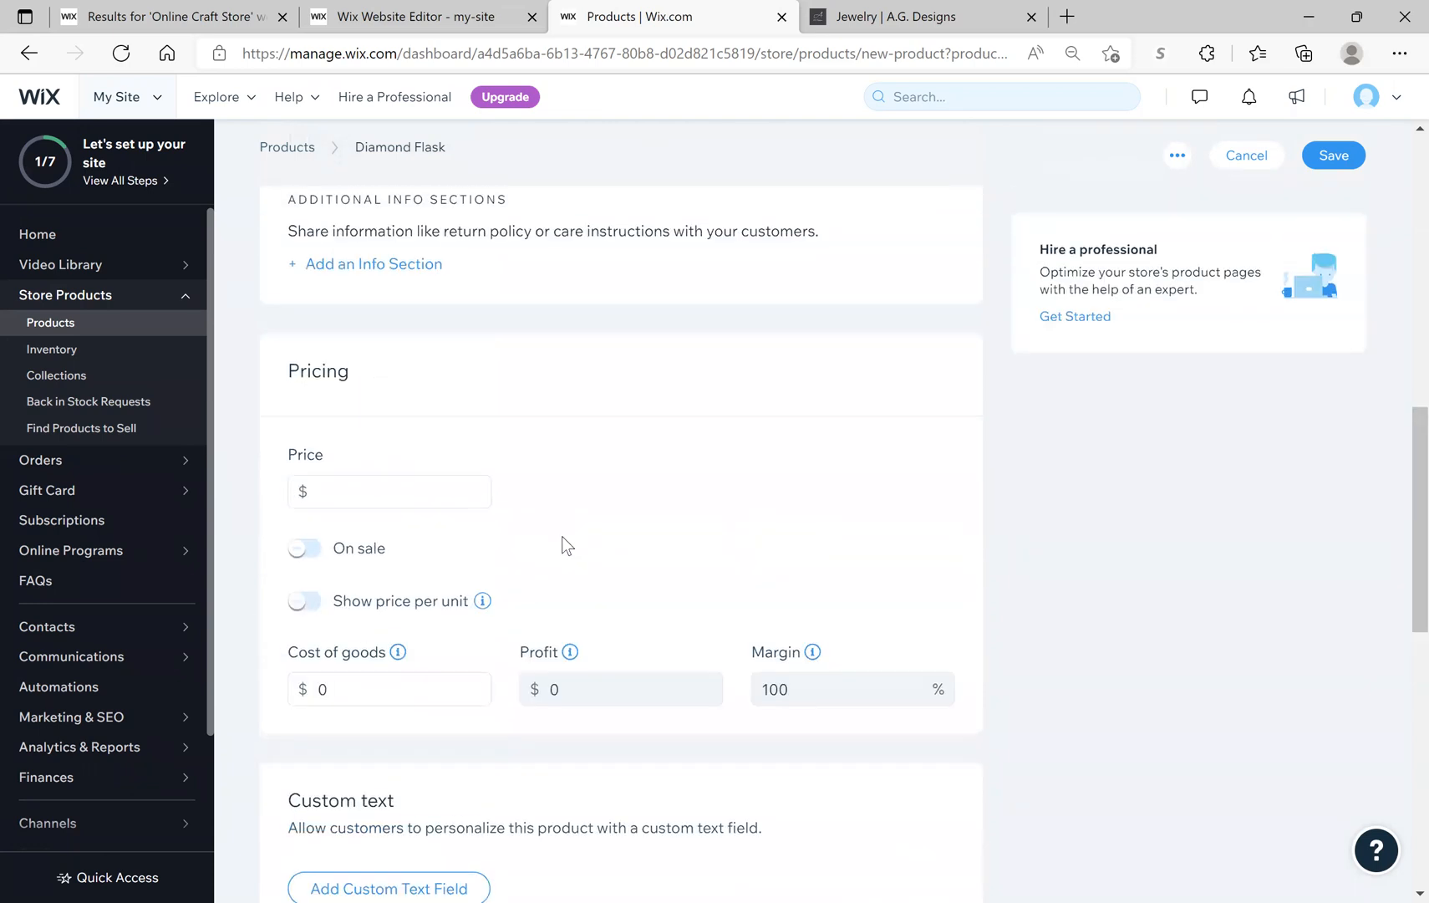
pyautogui.scroll(2, 468, 457)
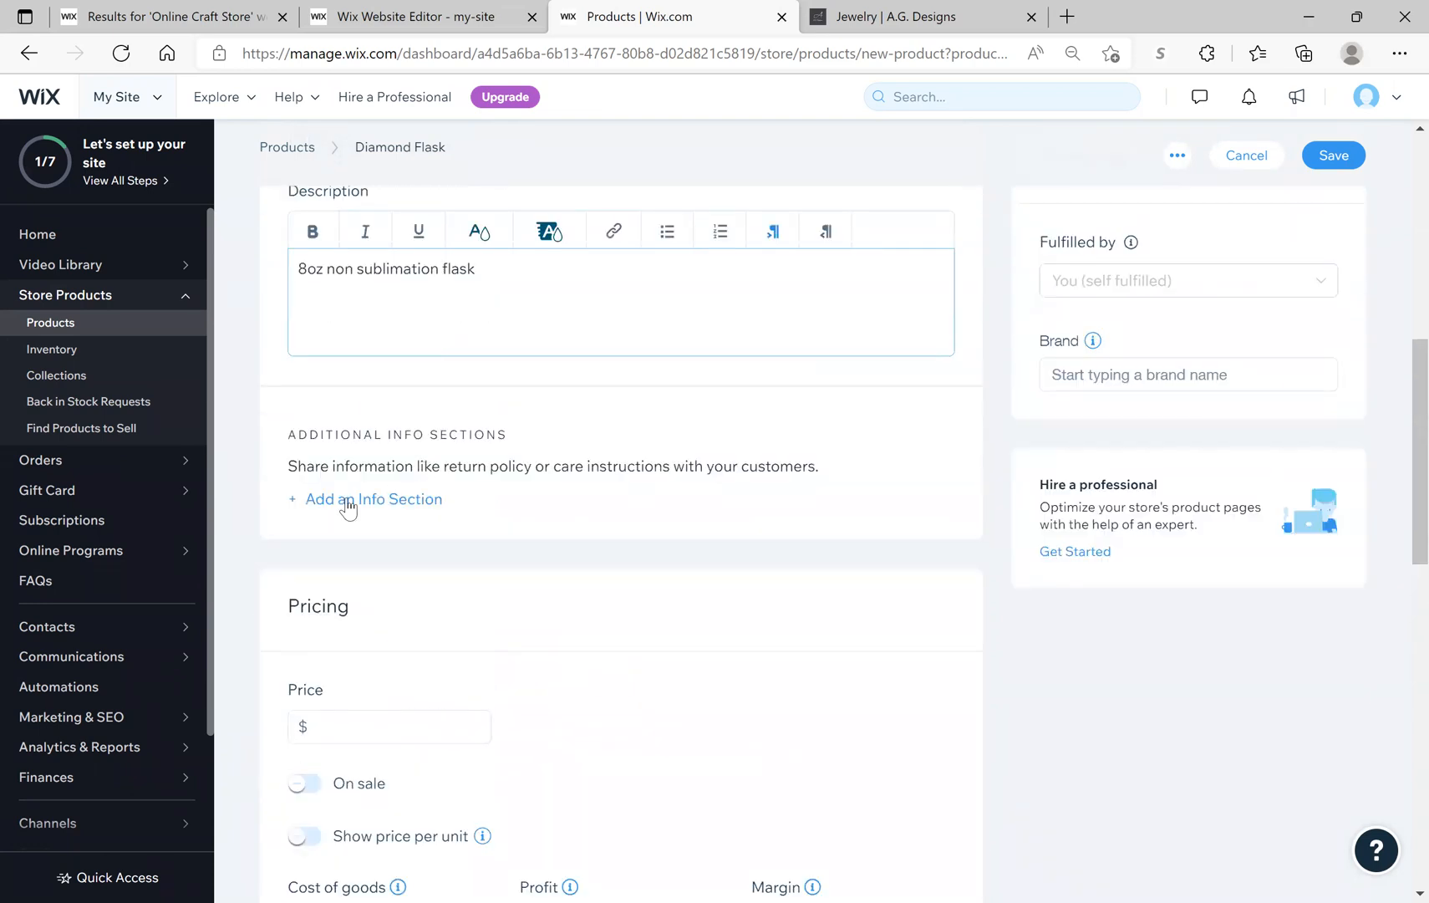
pyautogui.click(294, 507)
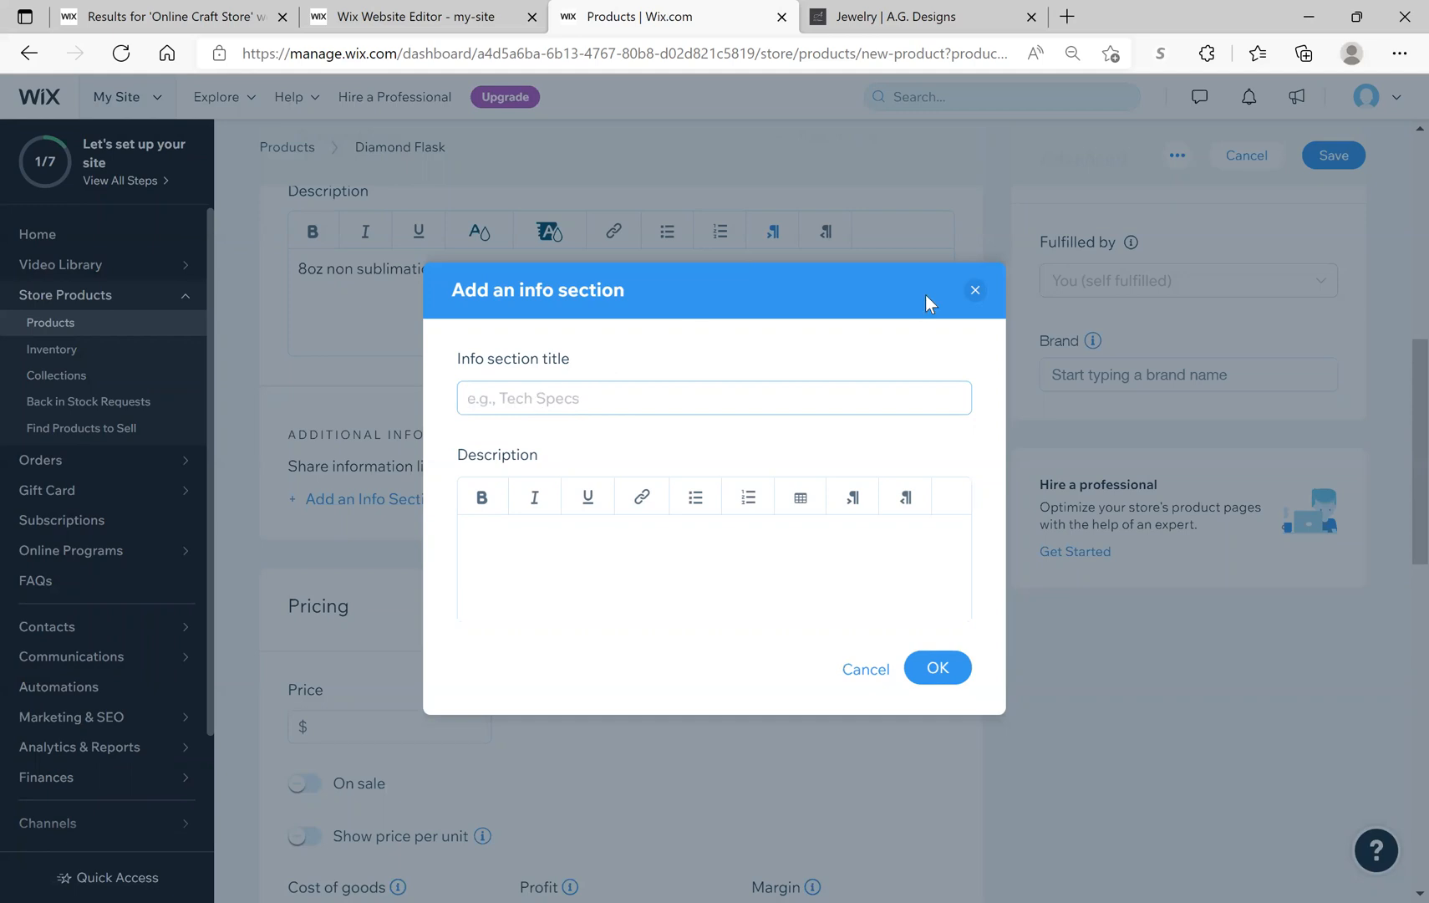
pyautogui.click(974, 290)
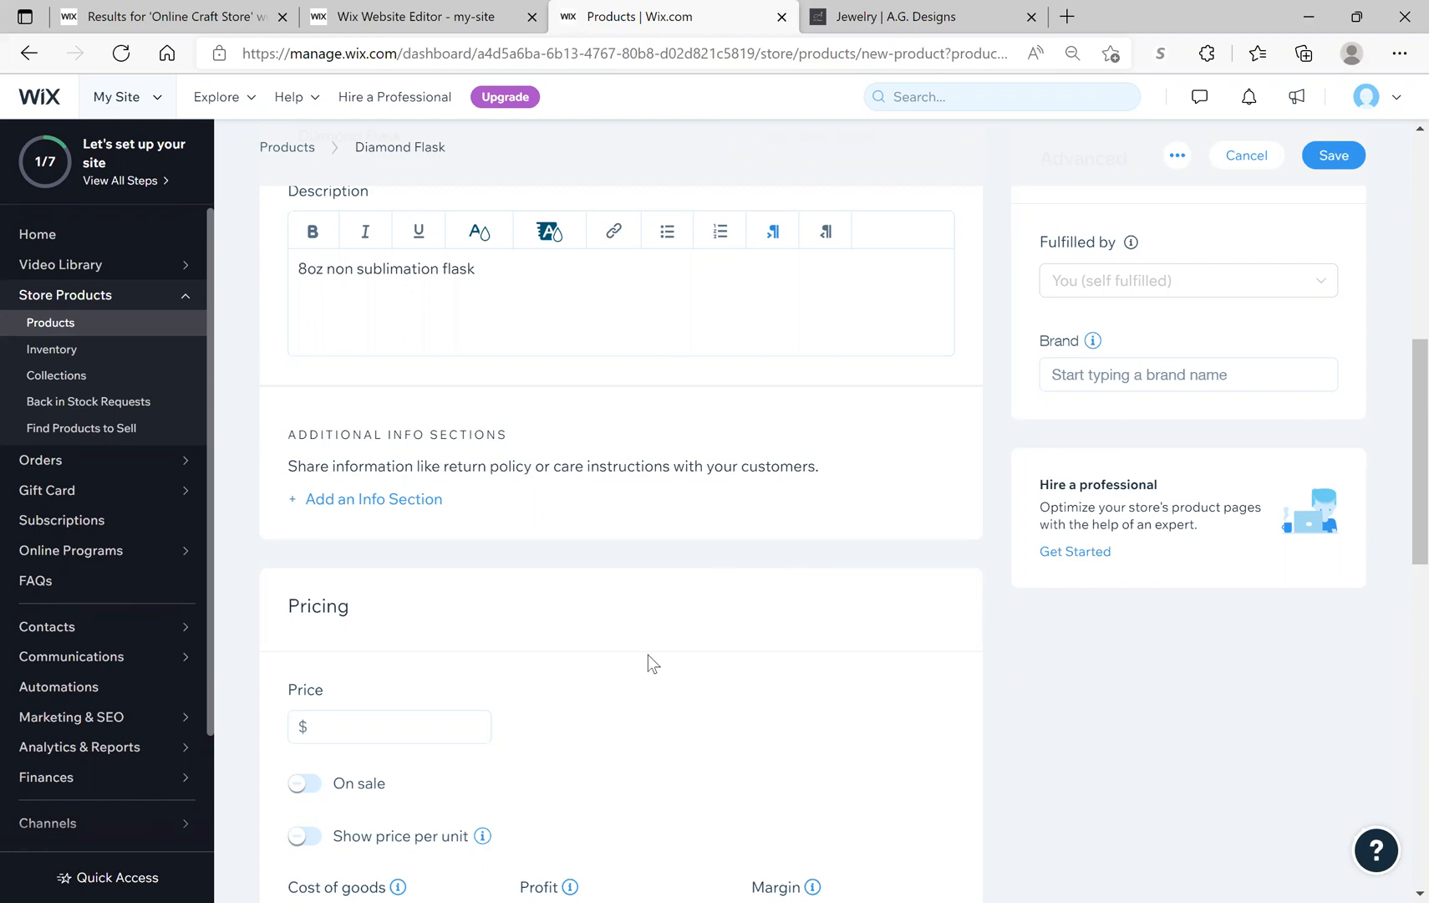
pyautogui.scroll(-3, 647, 654)
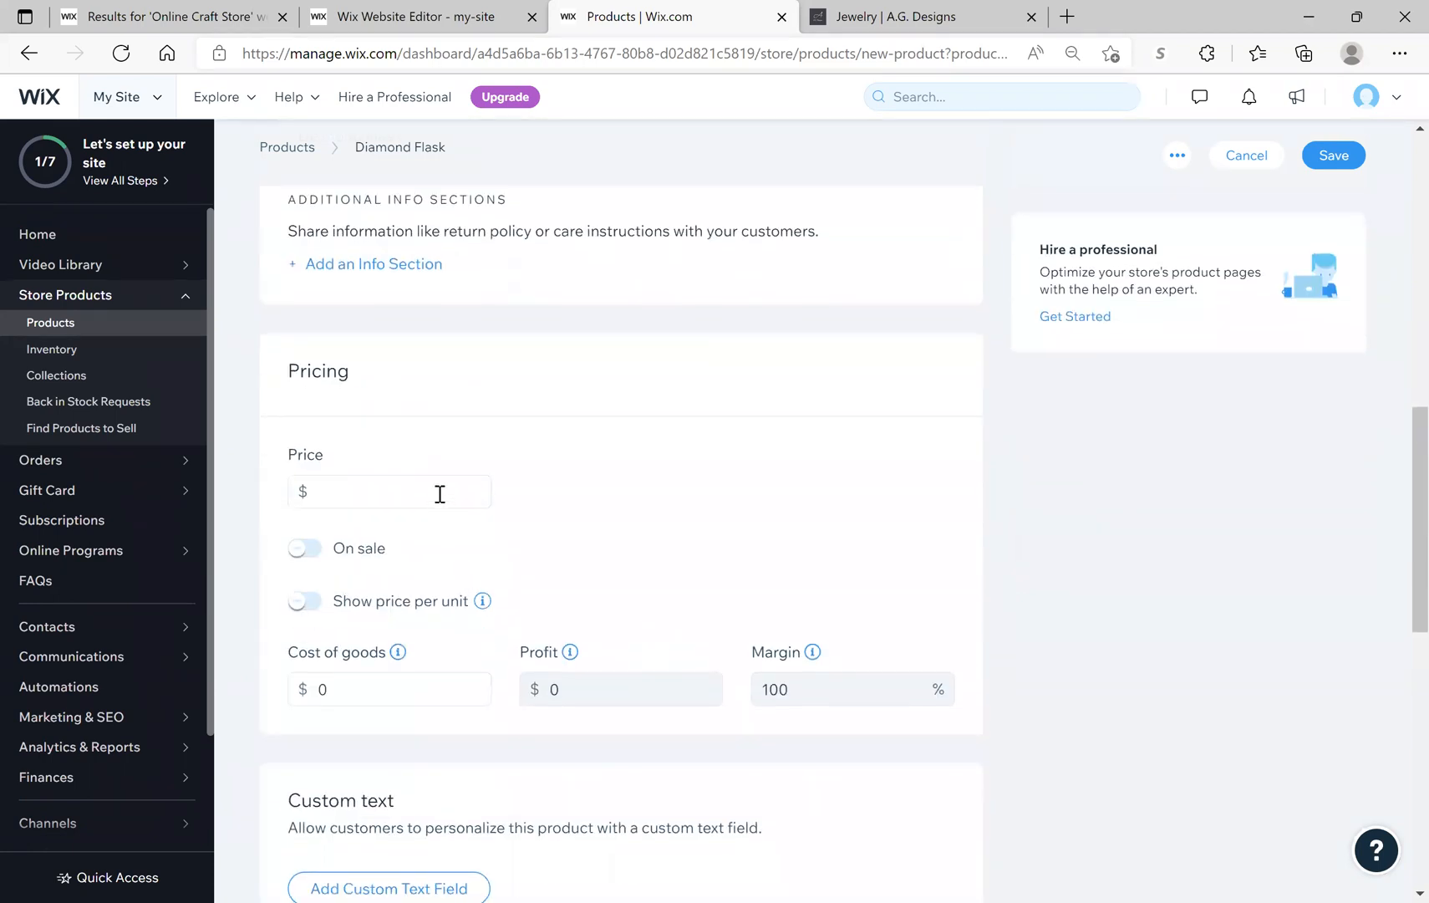
# Step: Enter 10.00 as the Diamond Flask's price and review the resulting profit and margin
pyautogui.click(440, 493)
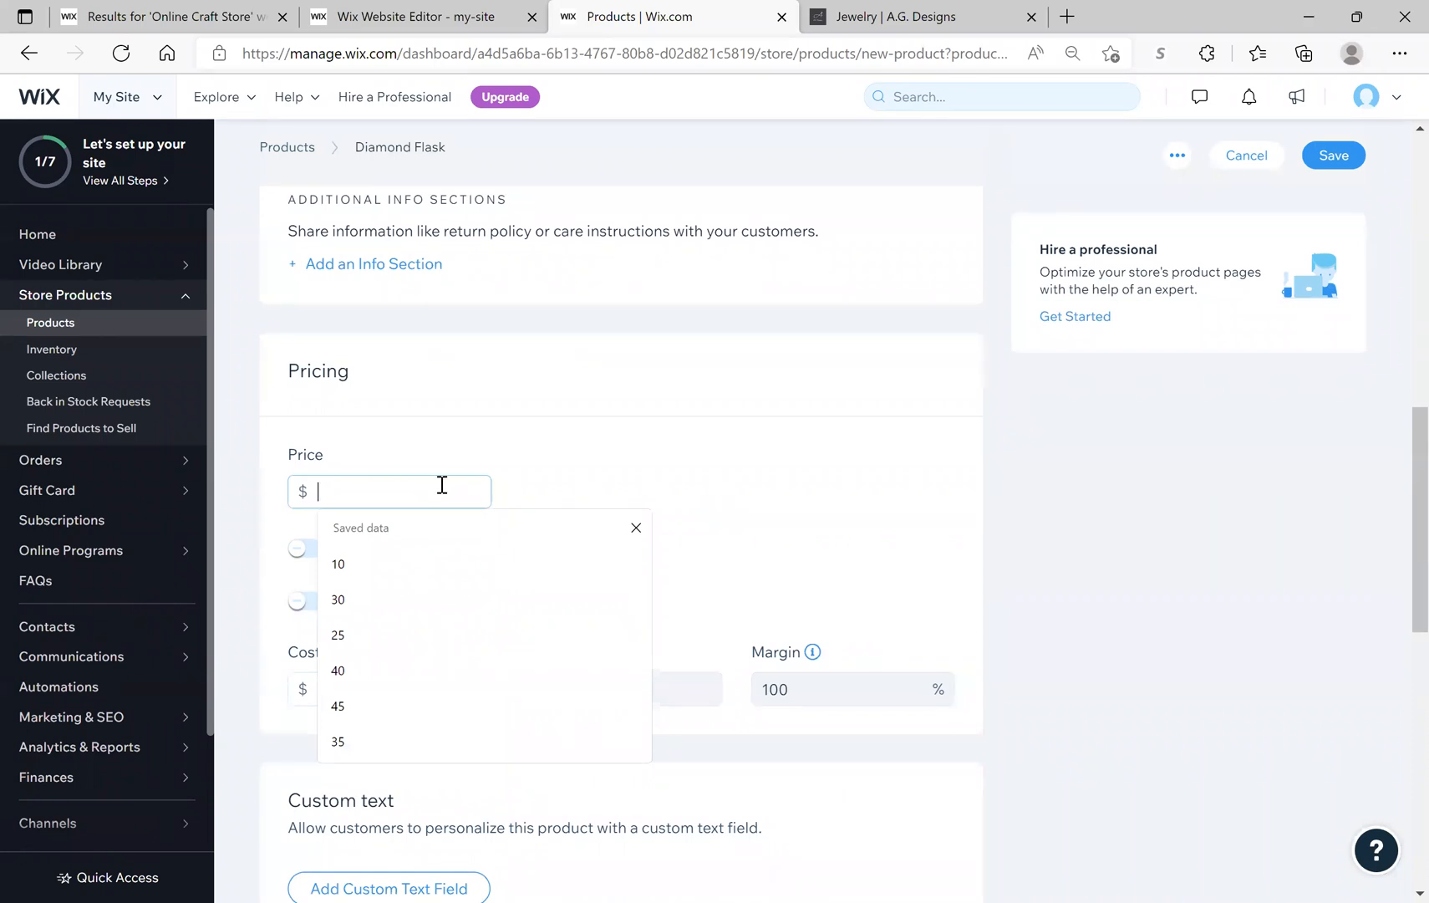
pyautogui.write('10.00')
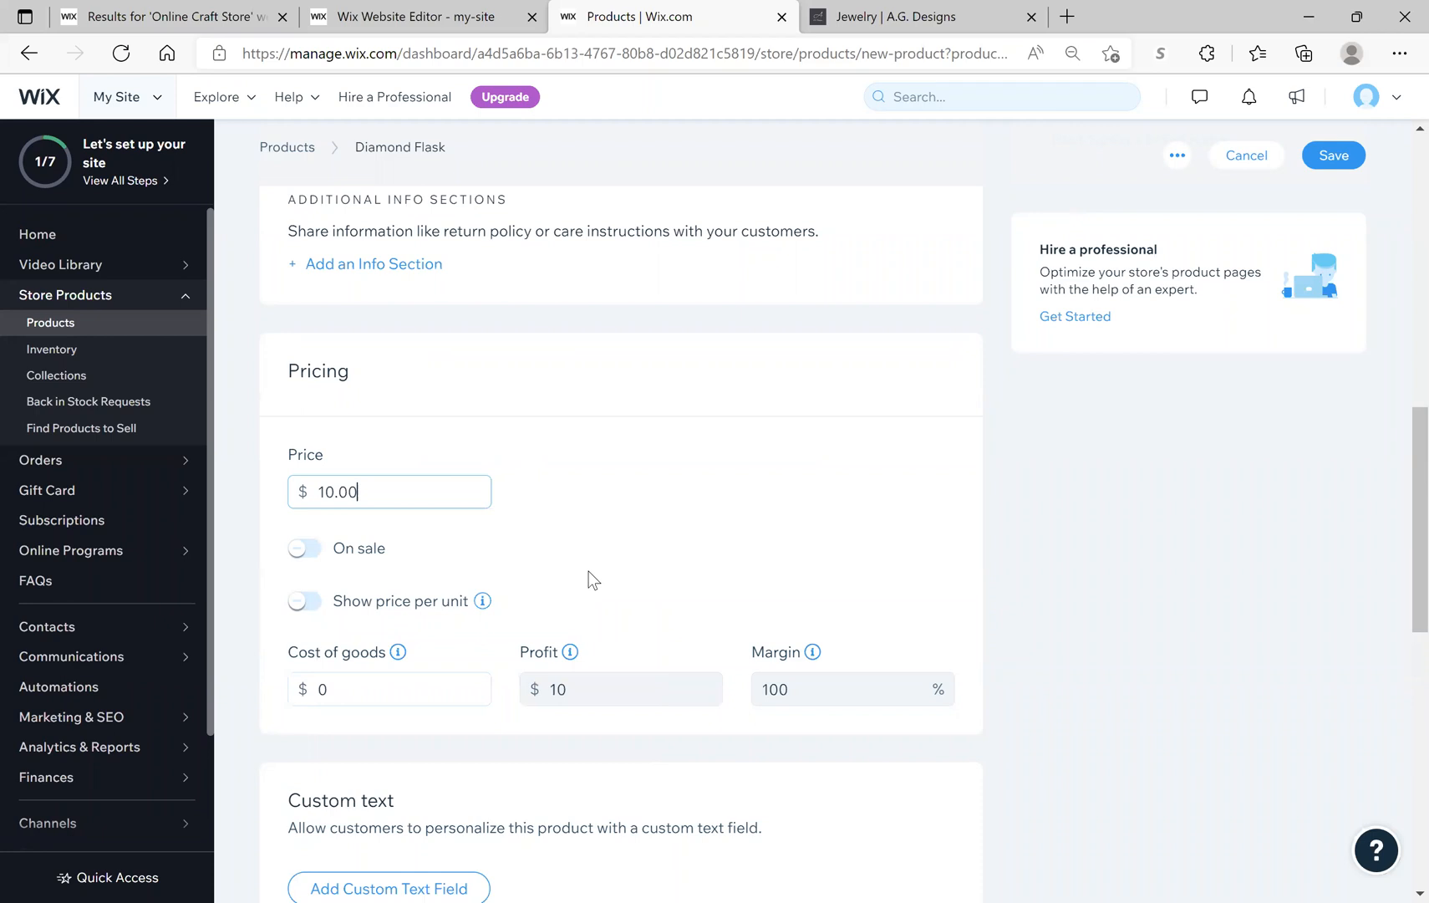
pyautogui.click(588, 571)
pyautogui.scroll(-1, 588, 571)
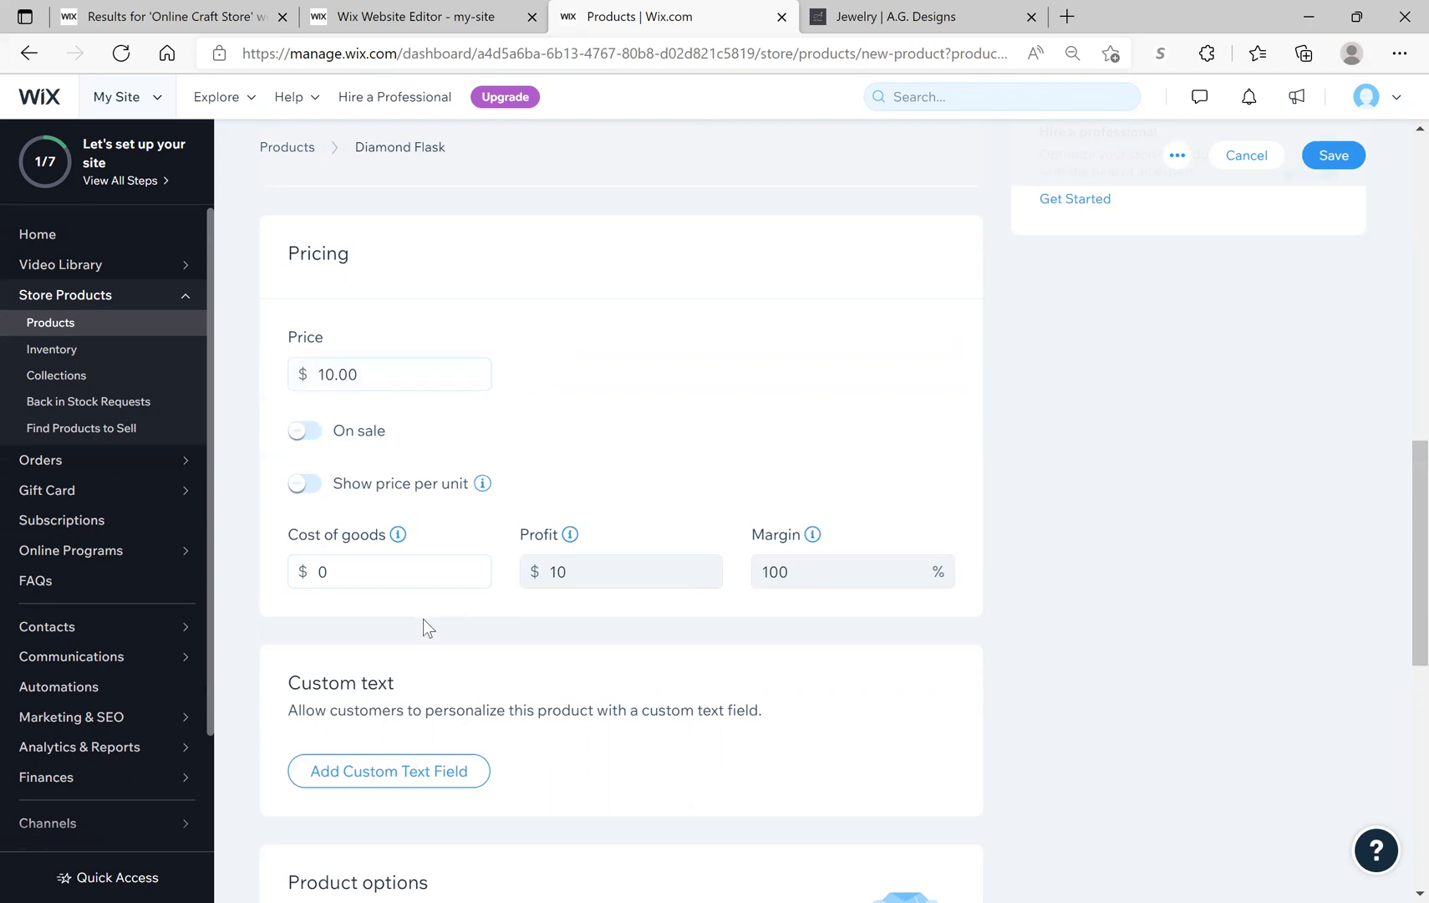
pyautogui.scroll(-5, 425, 628)
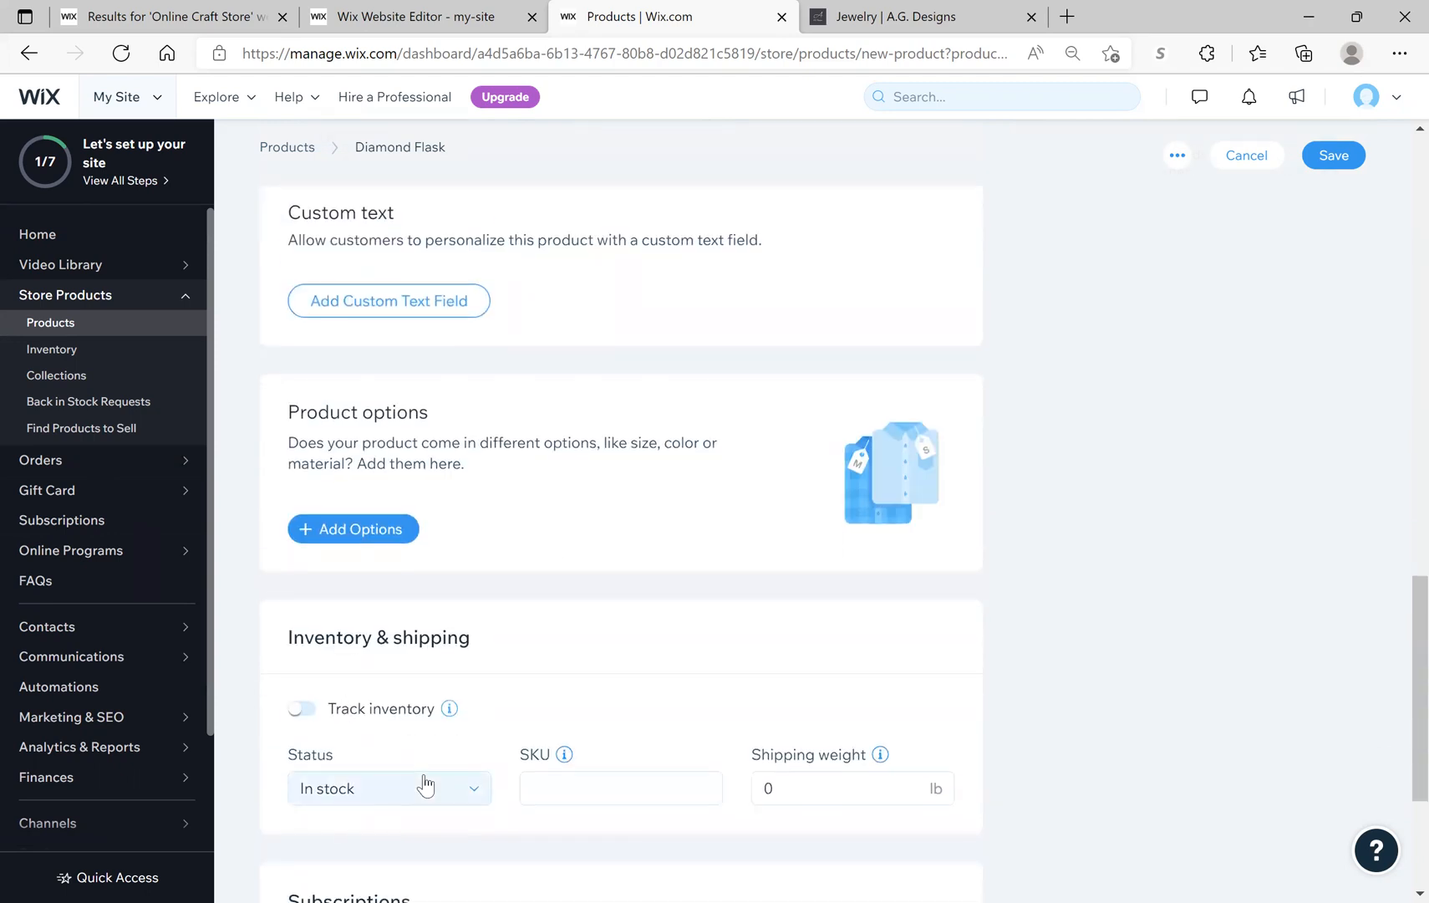
pyautogui.scroll(4, 439, 749)
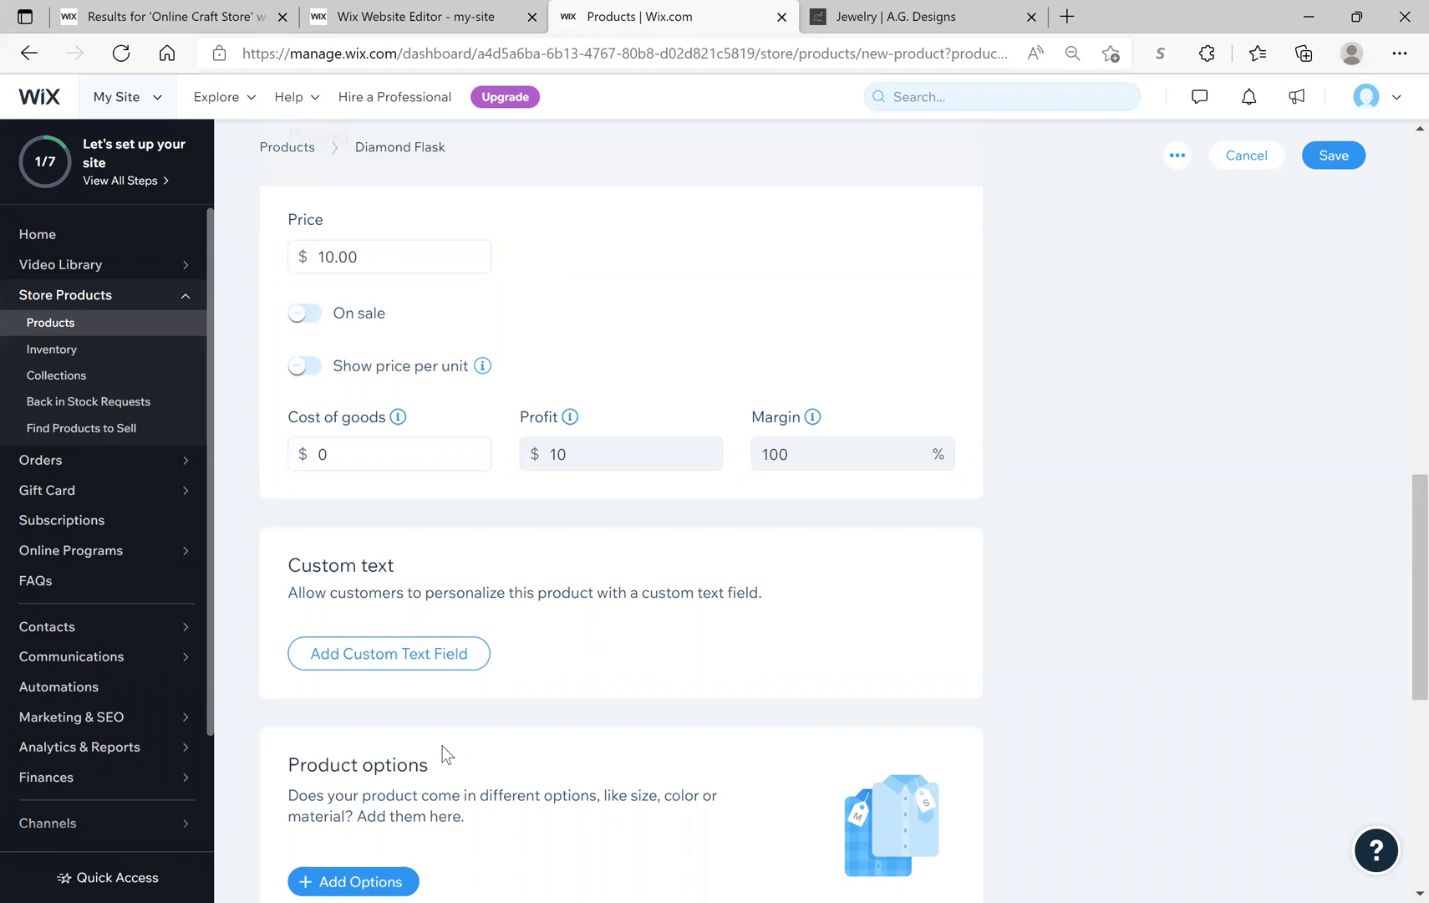
# Step: Enter a cost of goods of 4 and add a blank custom text field for customers
pyautogui.click(336, 455)
pyautogui.write('4')
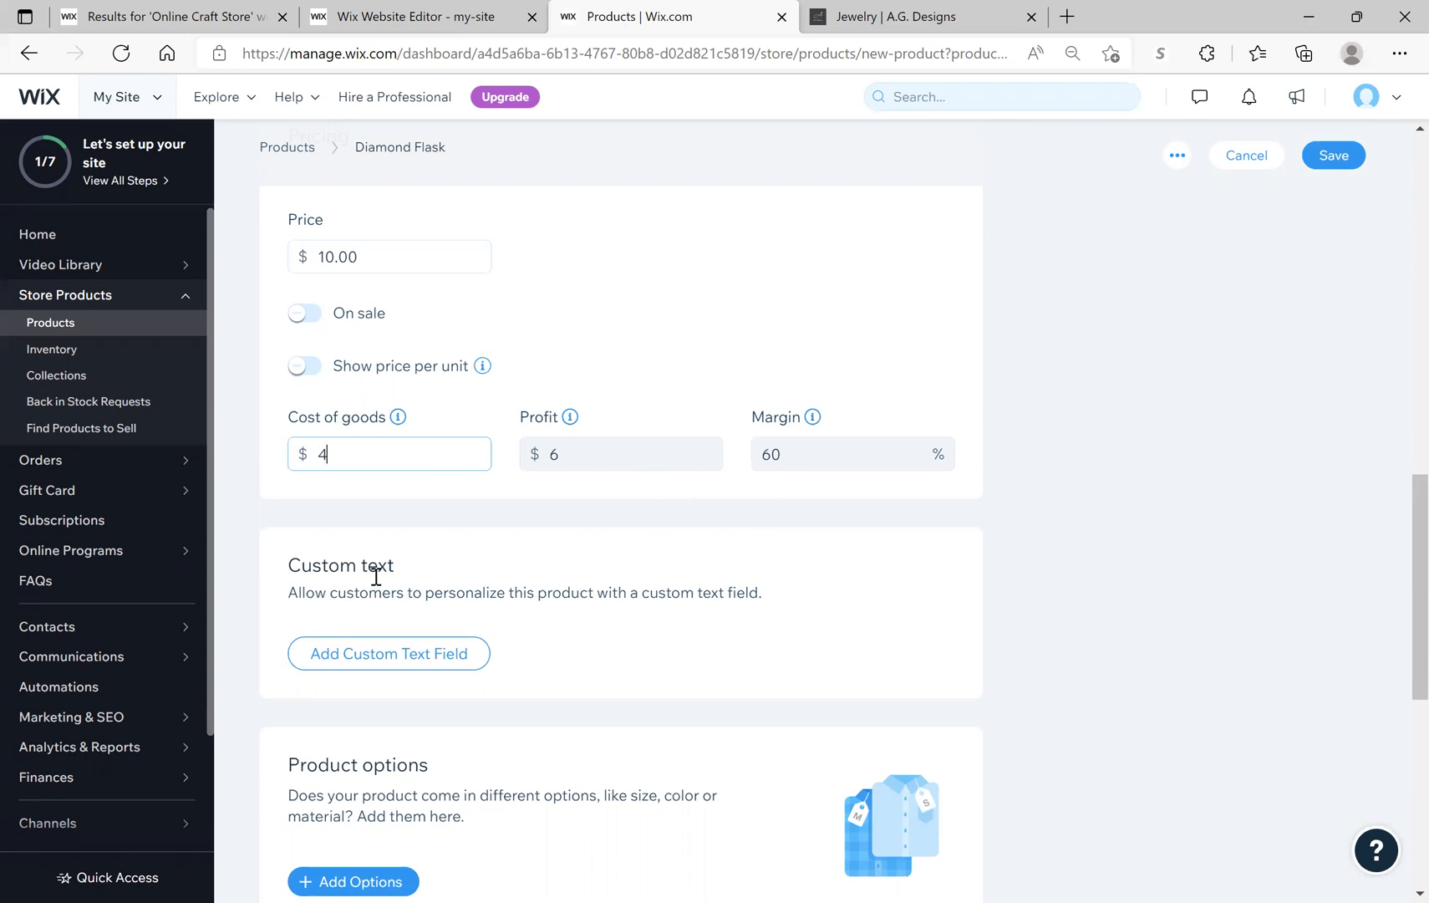
pyautogui.click(385, 654)
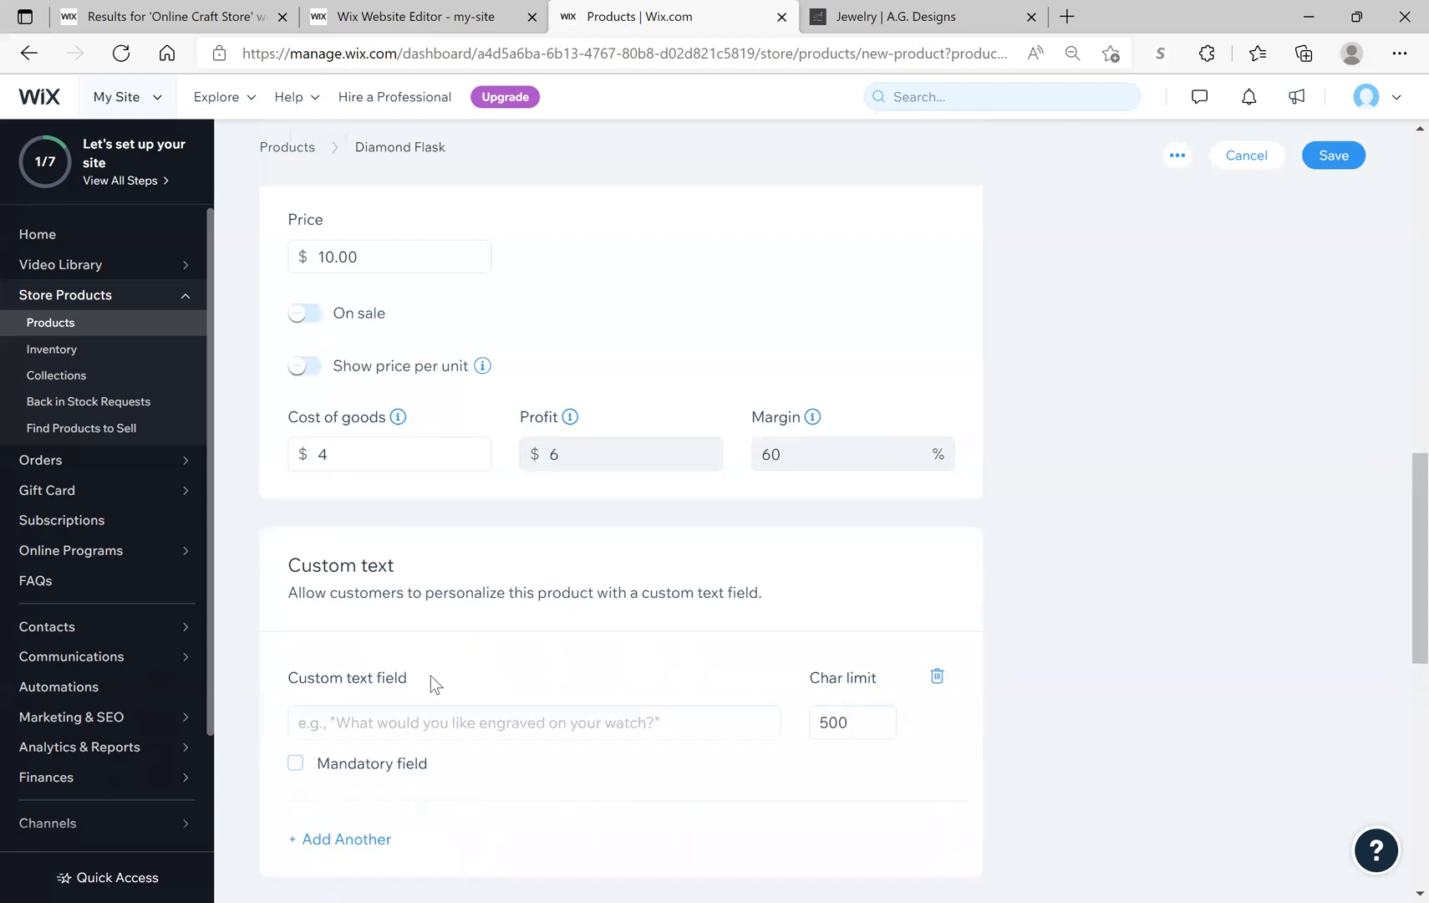
pyautogui.scroll(-1, 435, 685)
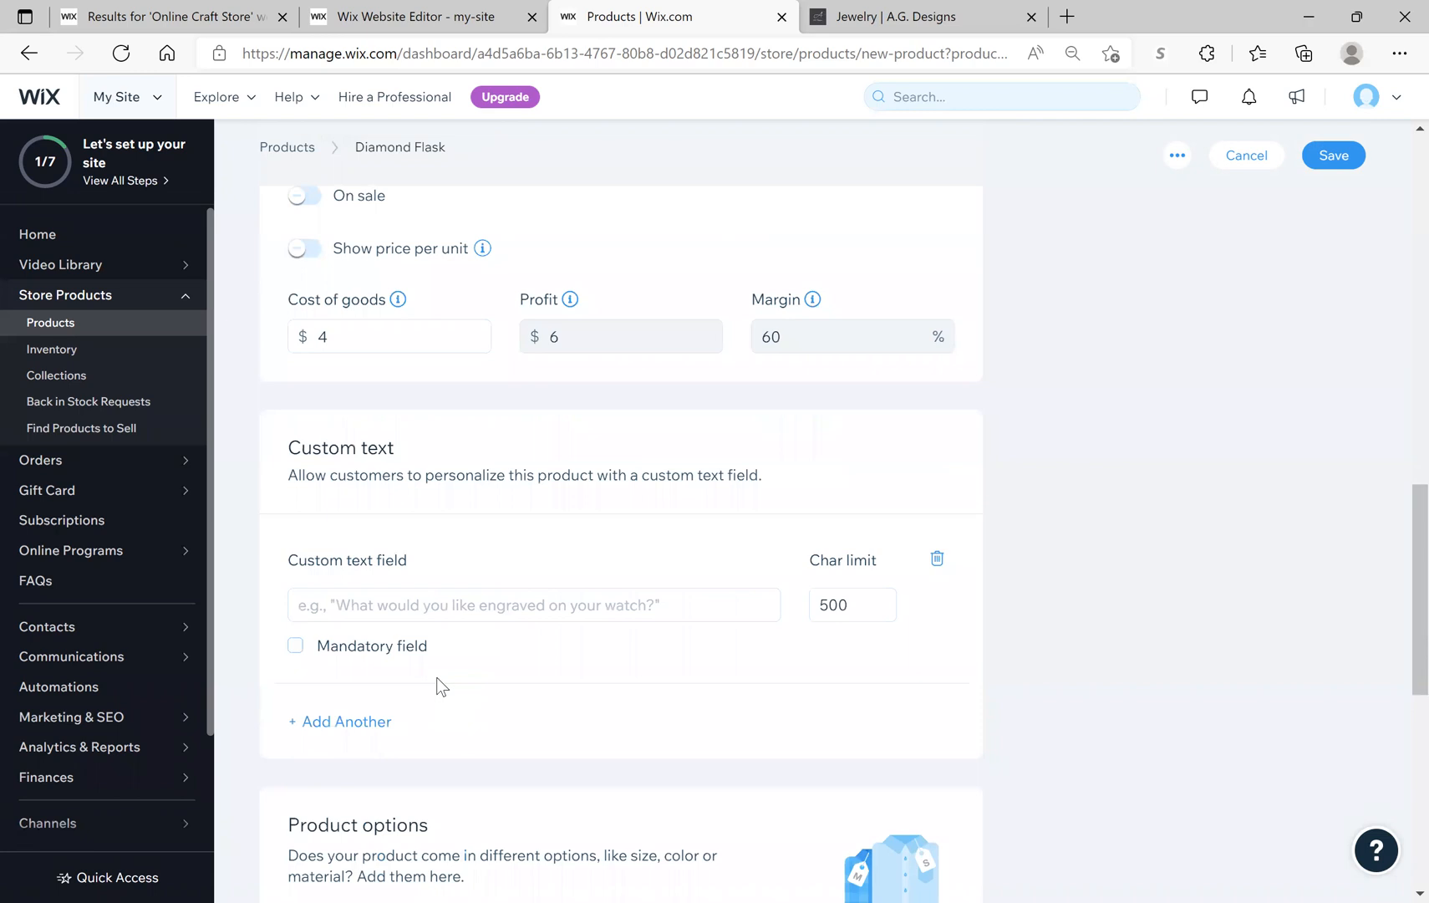
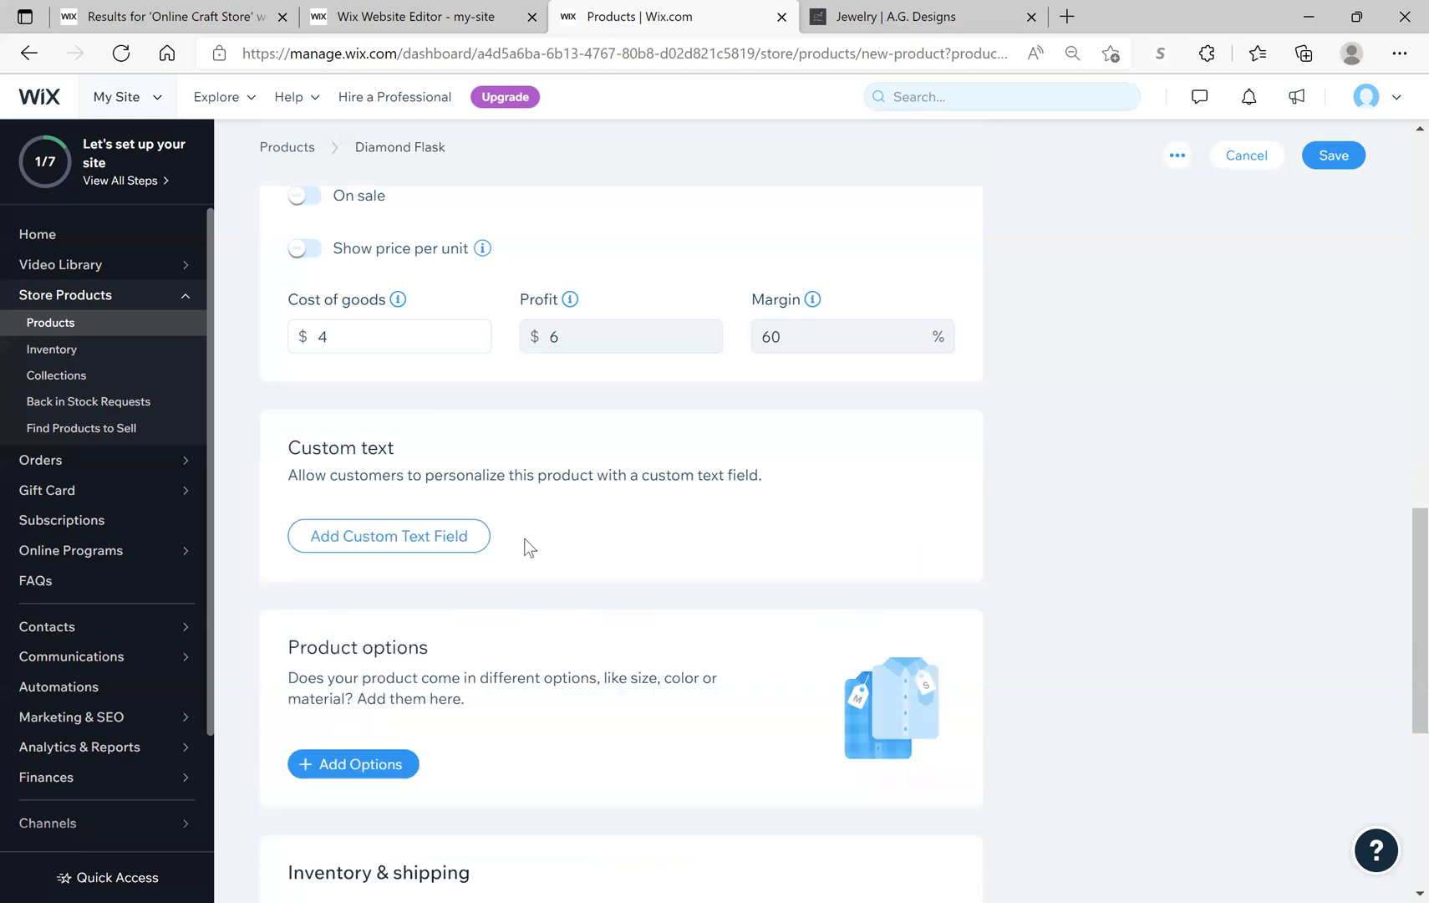
# Step: Draft a Color option with choices Black, Red and Blue, then discard it
pyautogui.scroll(-3, 527, 546)
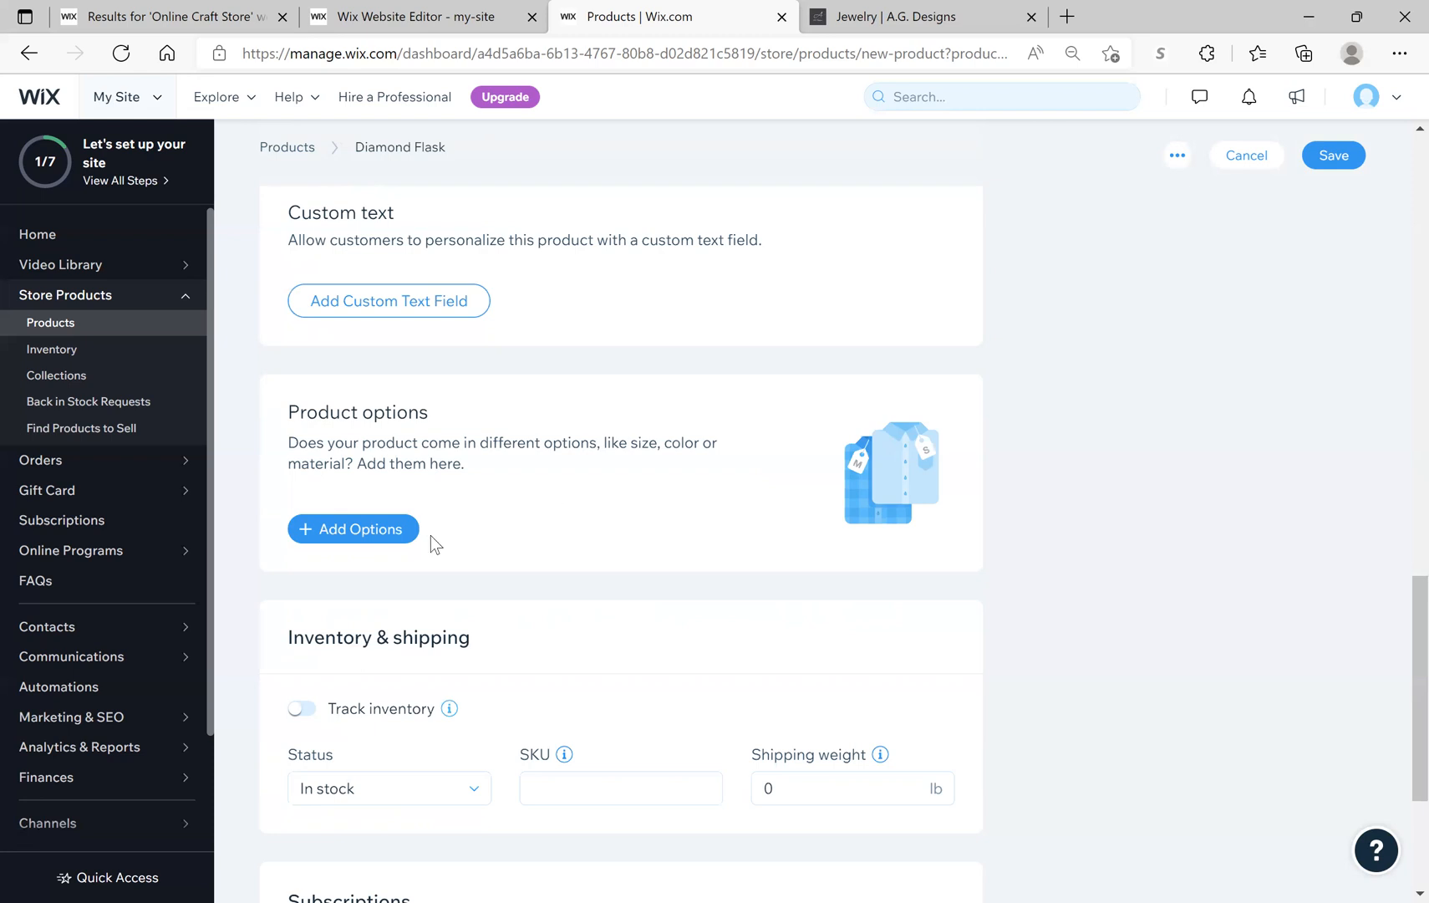
pyautogui.click(349, 526)
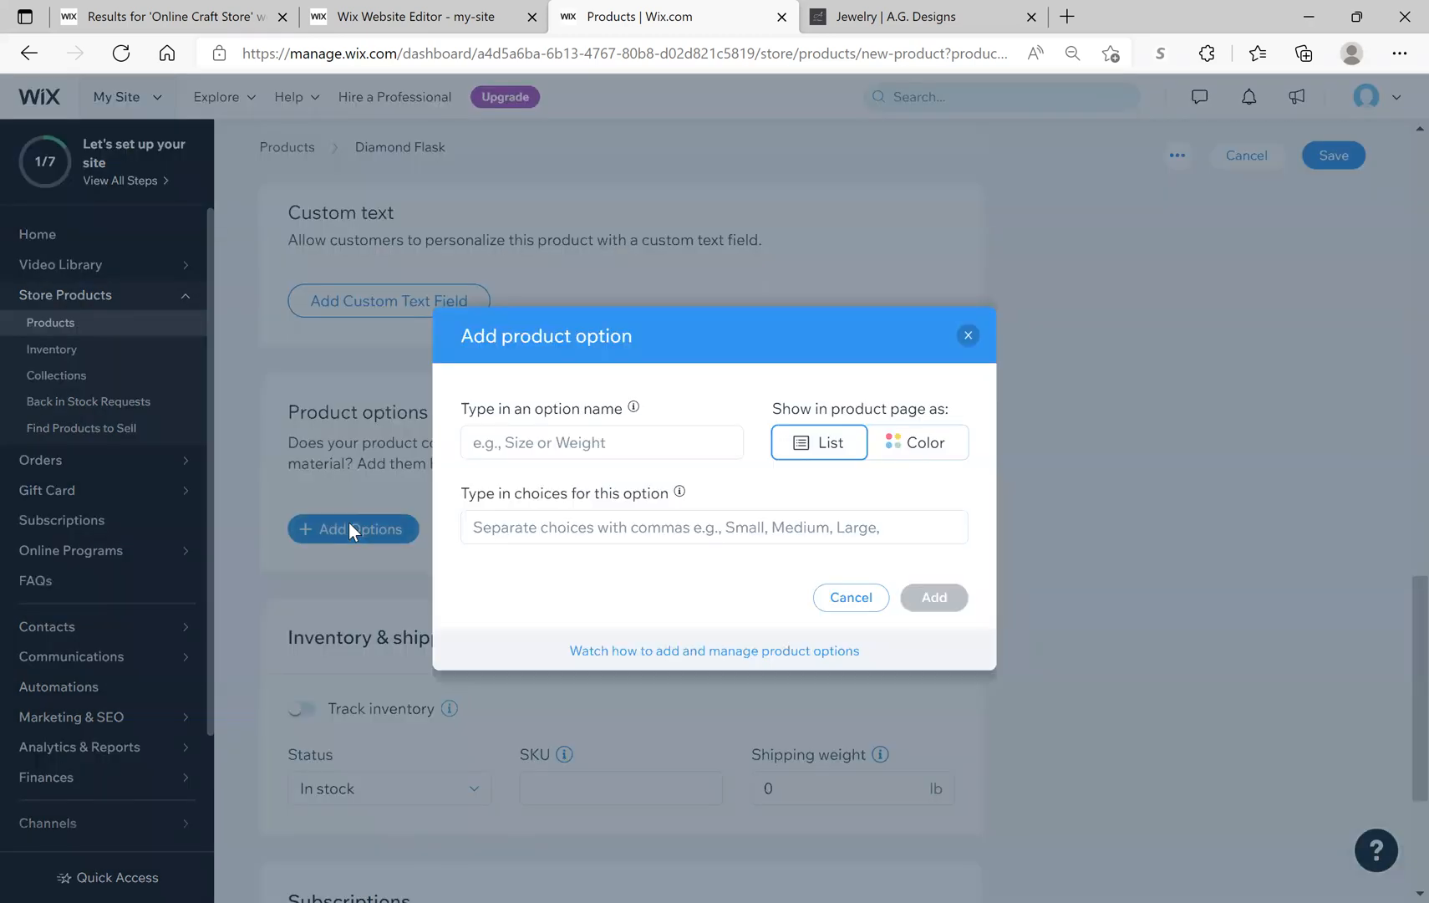
pyautogui.click(572, 444)
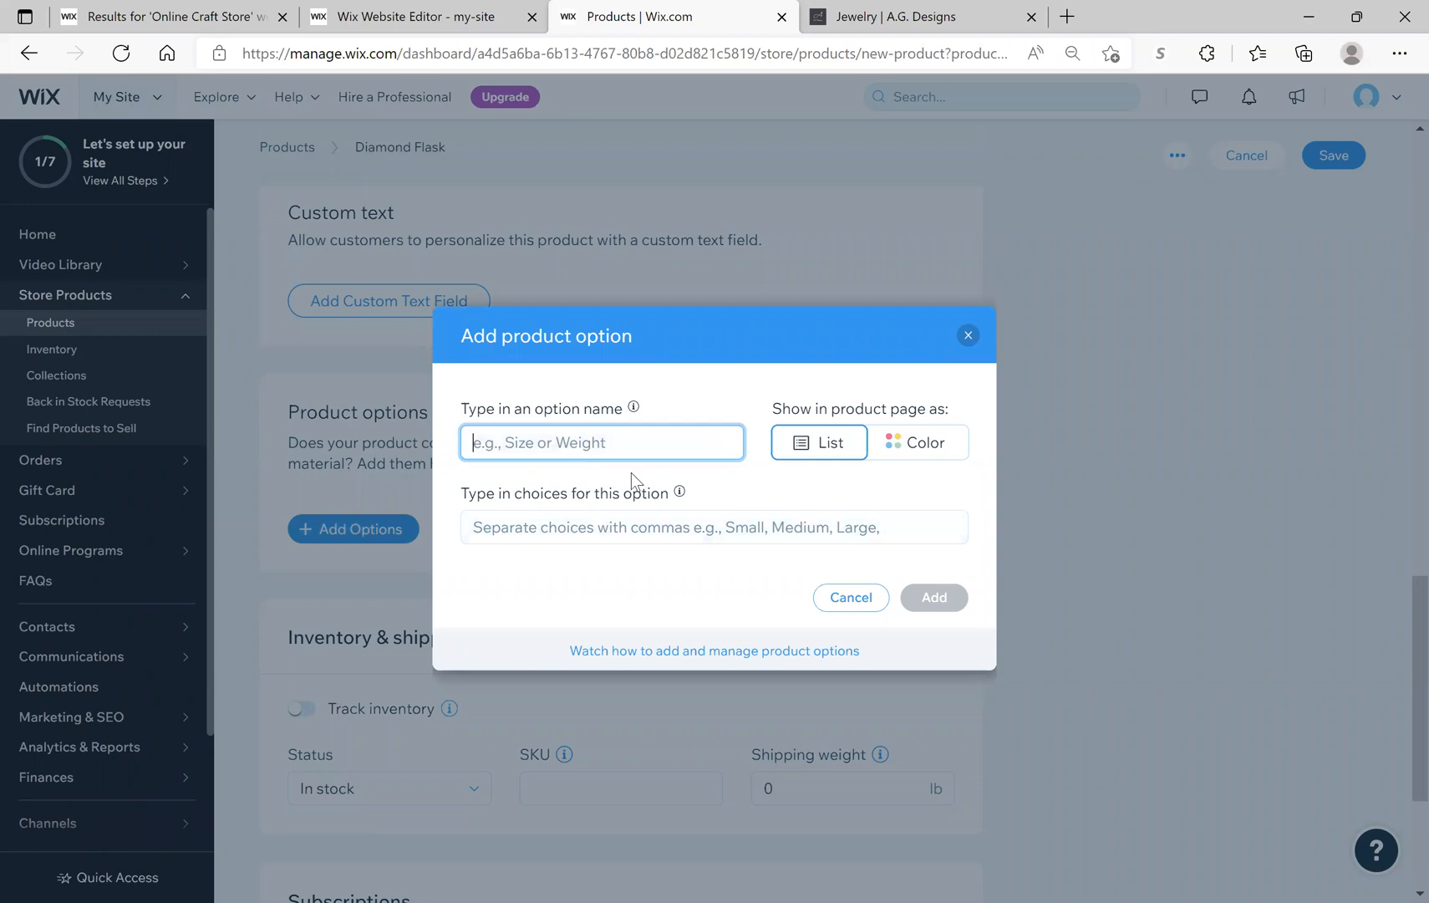
pyautogui.write('Color')
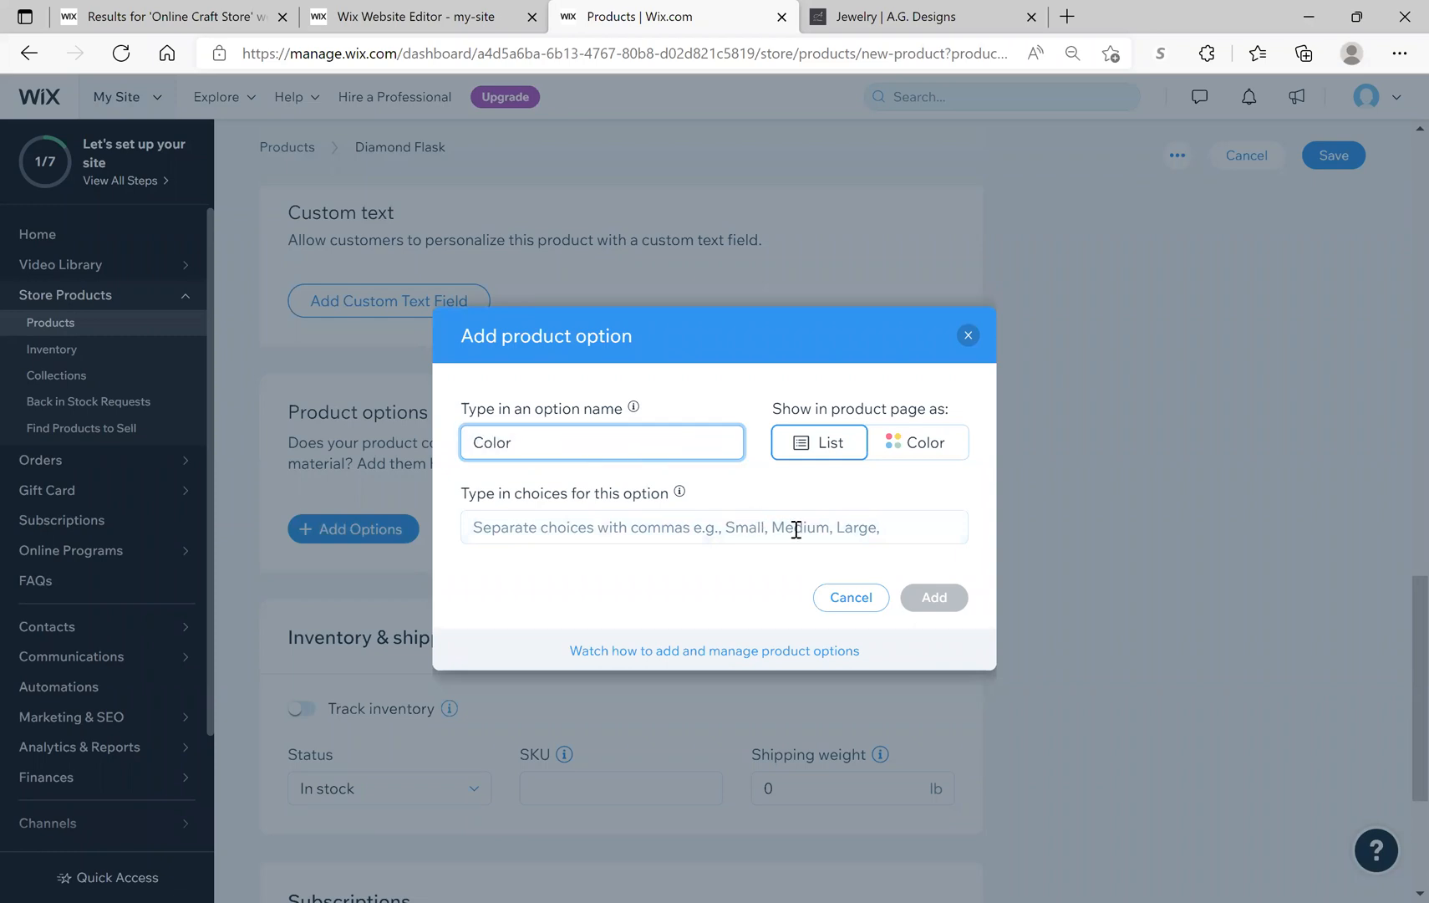
pyautogui.click(657, 525)
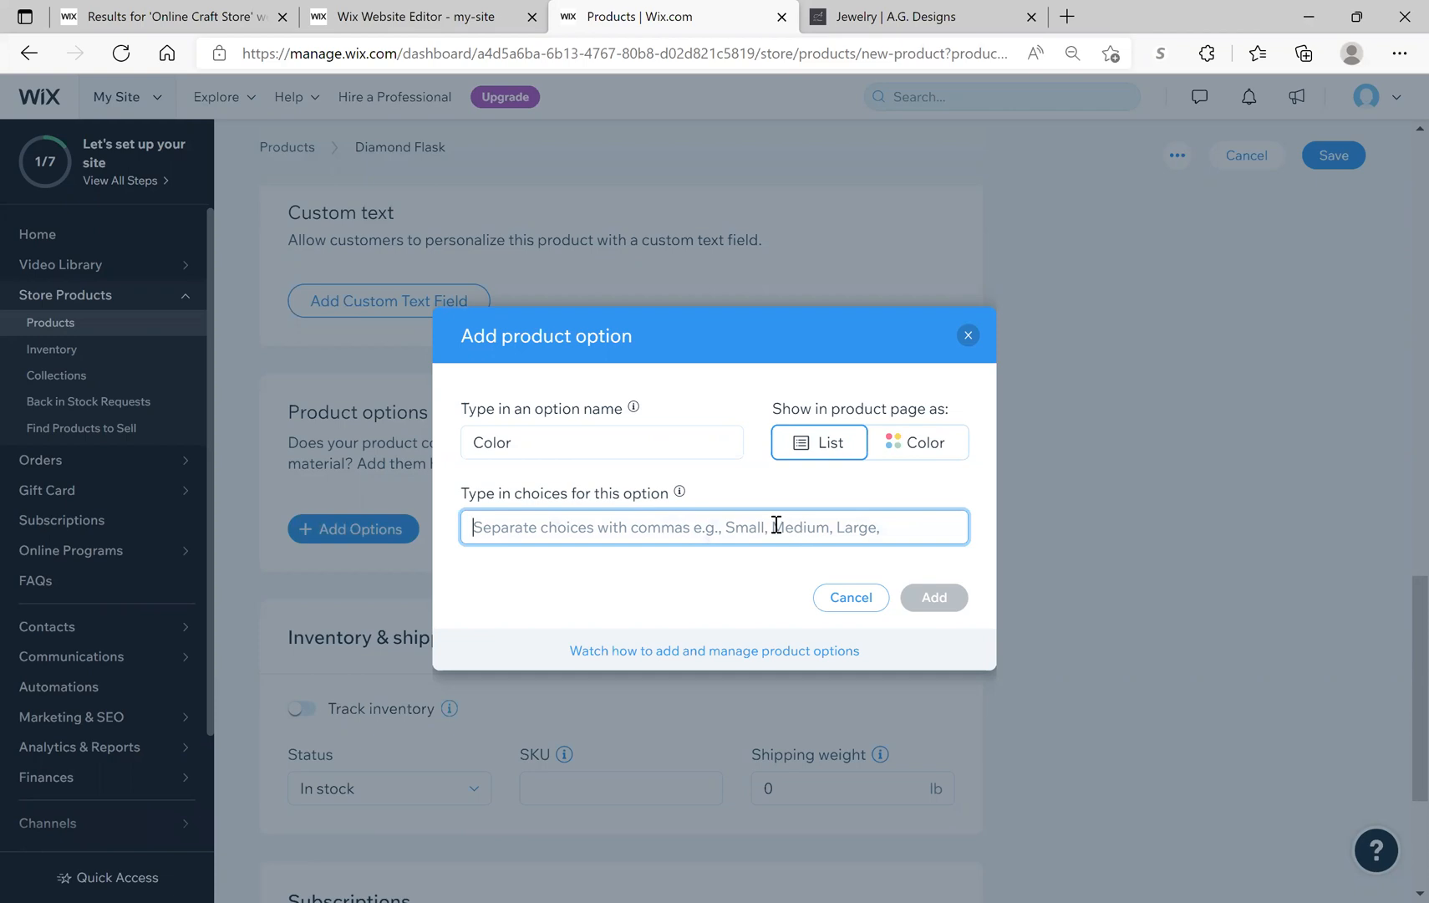
pyautogui.write('Bla')
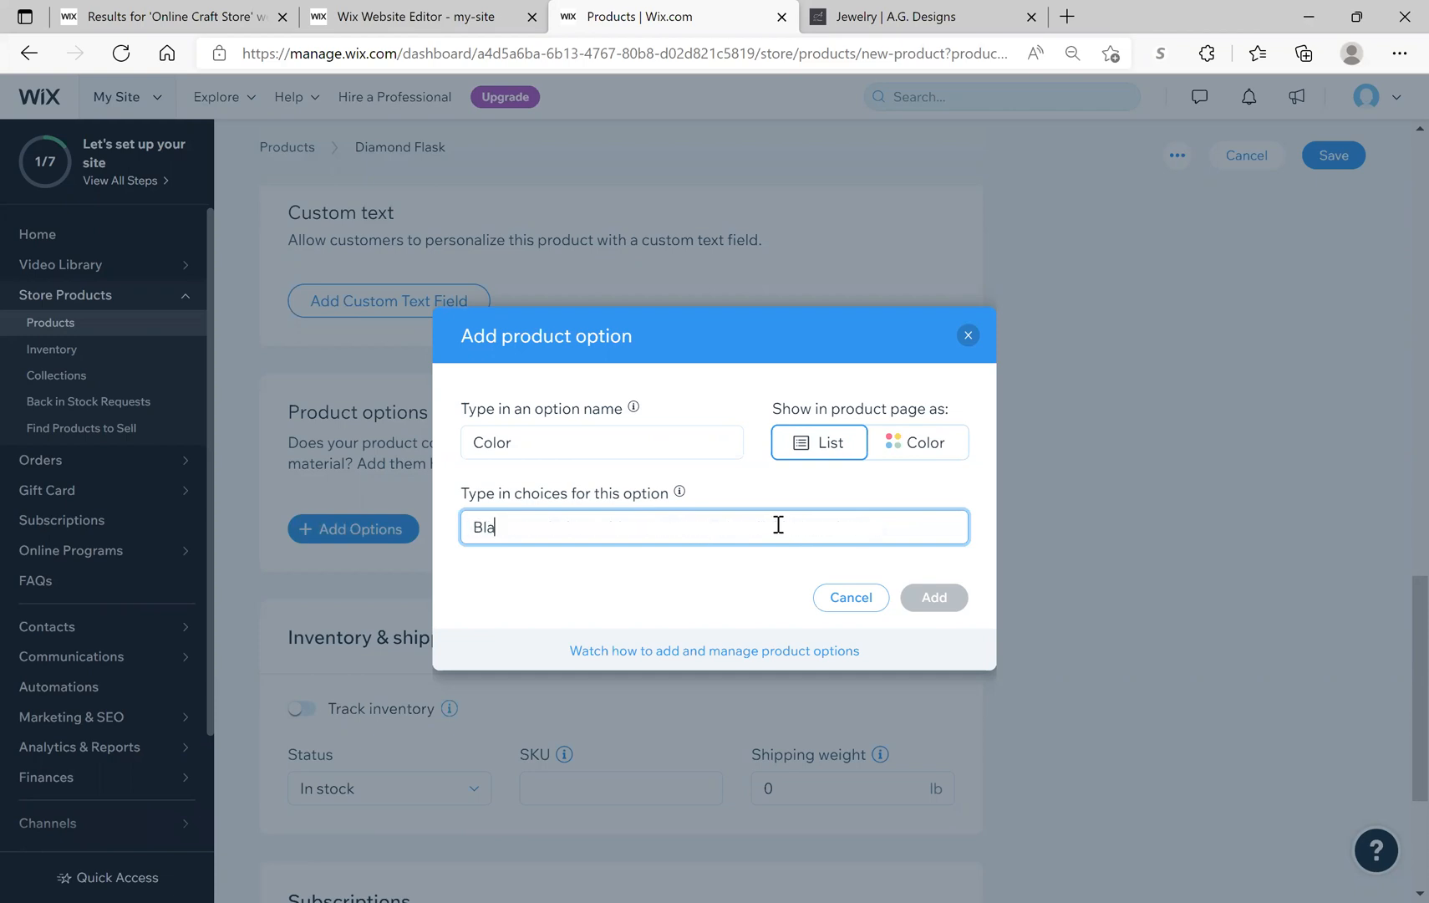
pyautogui.write('ck')
pyautogui.press('Return')
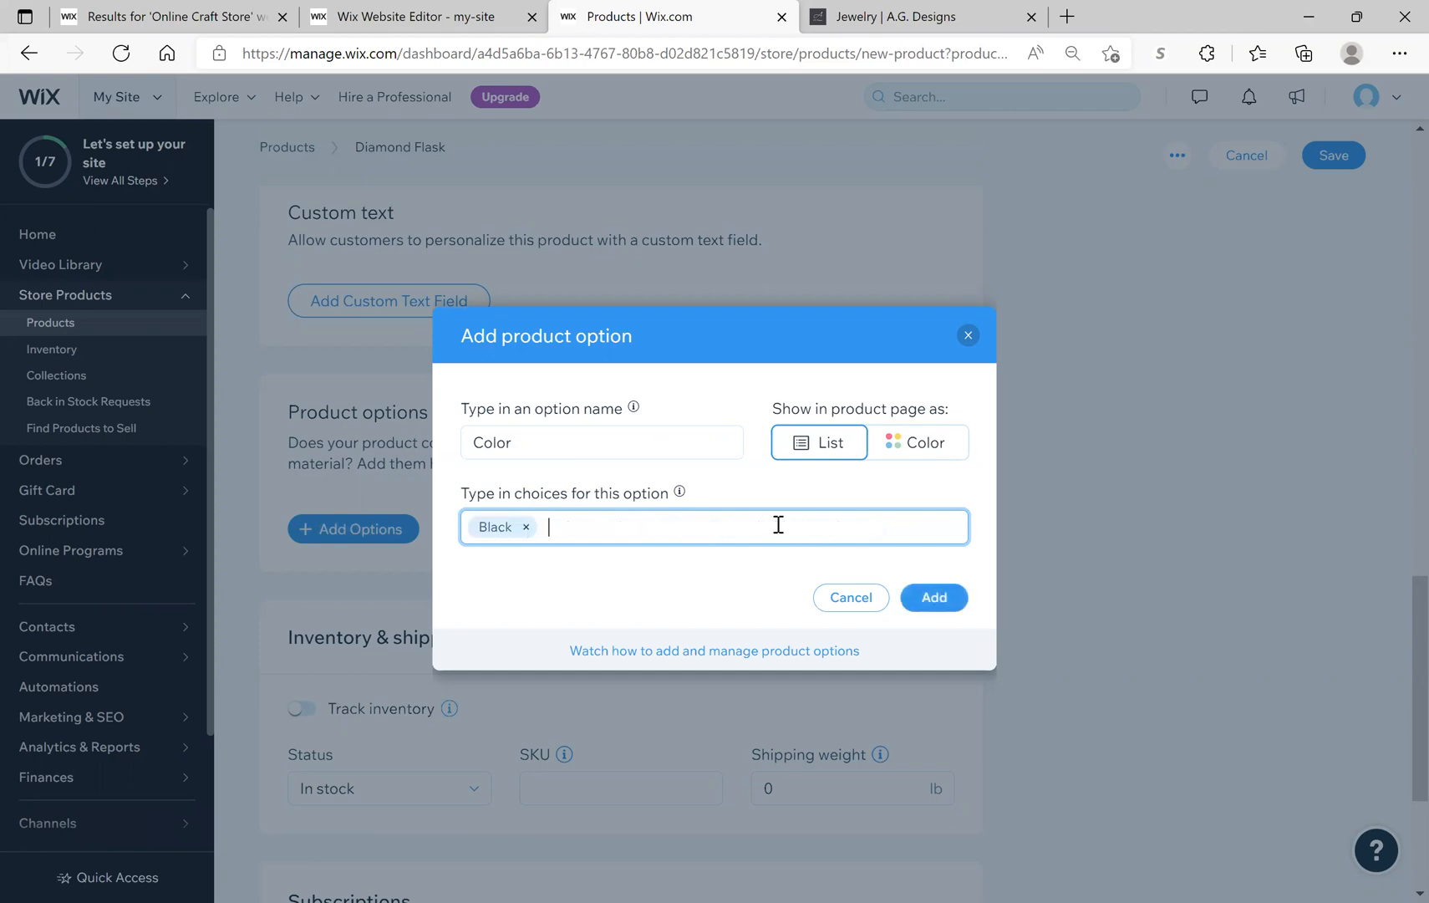
pyautogui.write('Red')
pyautogui.press('Return')
pyautogui.write('Blue')
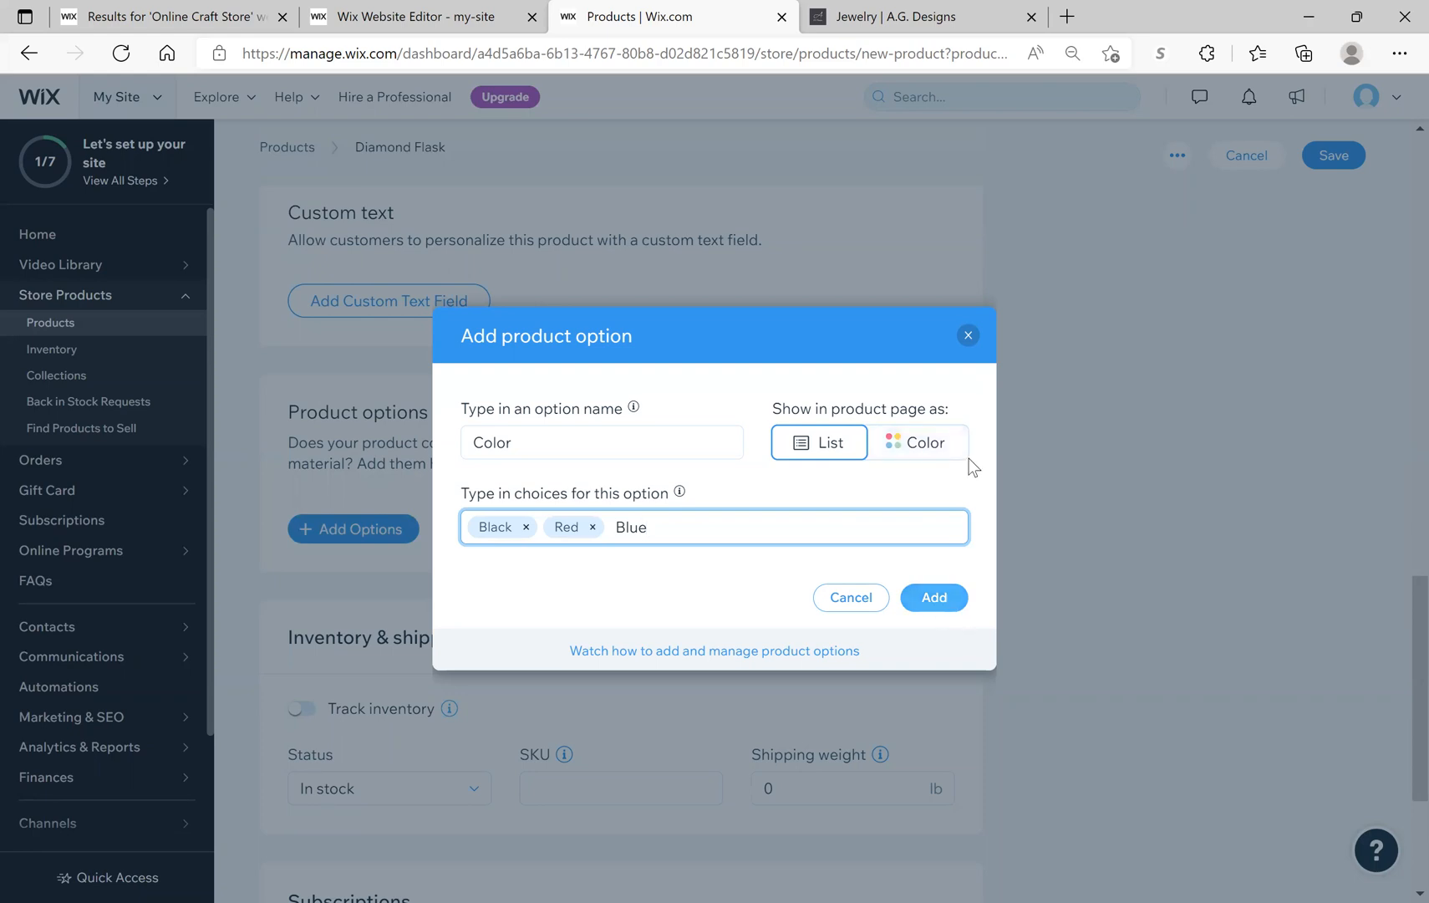
pyautogui.click(968, 336)
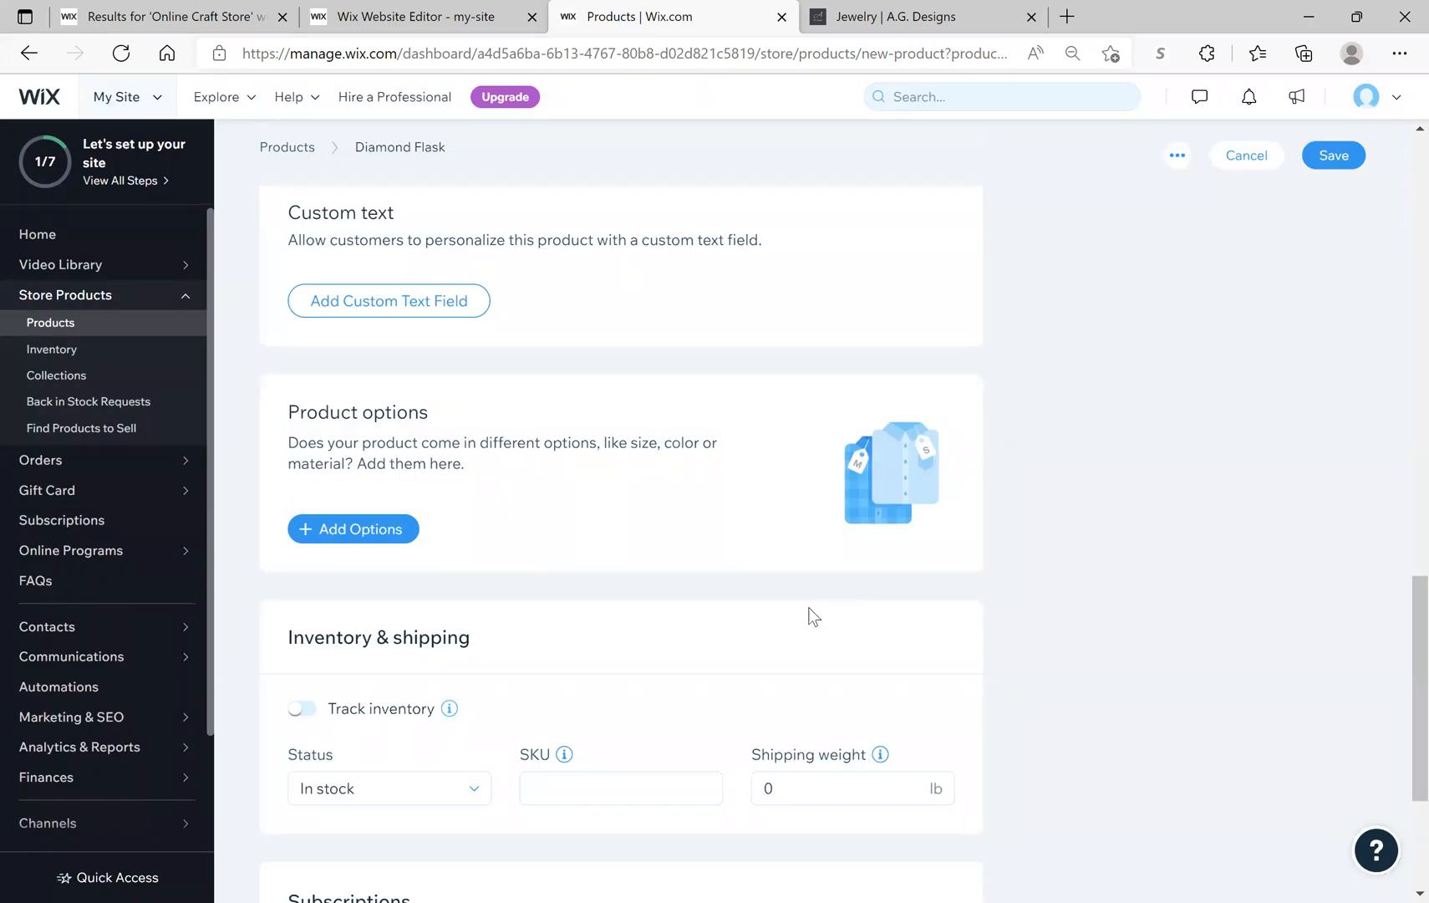
# Step: Turn on inventory tracking and set the Diamond Flask's stock quantity to 10
pyautogui.scroll(-3, 780, 534)
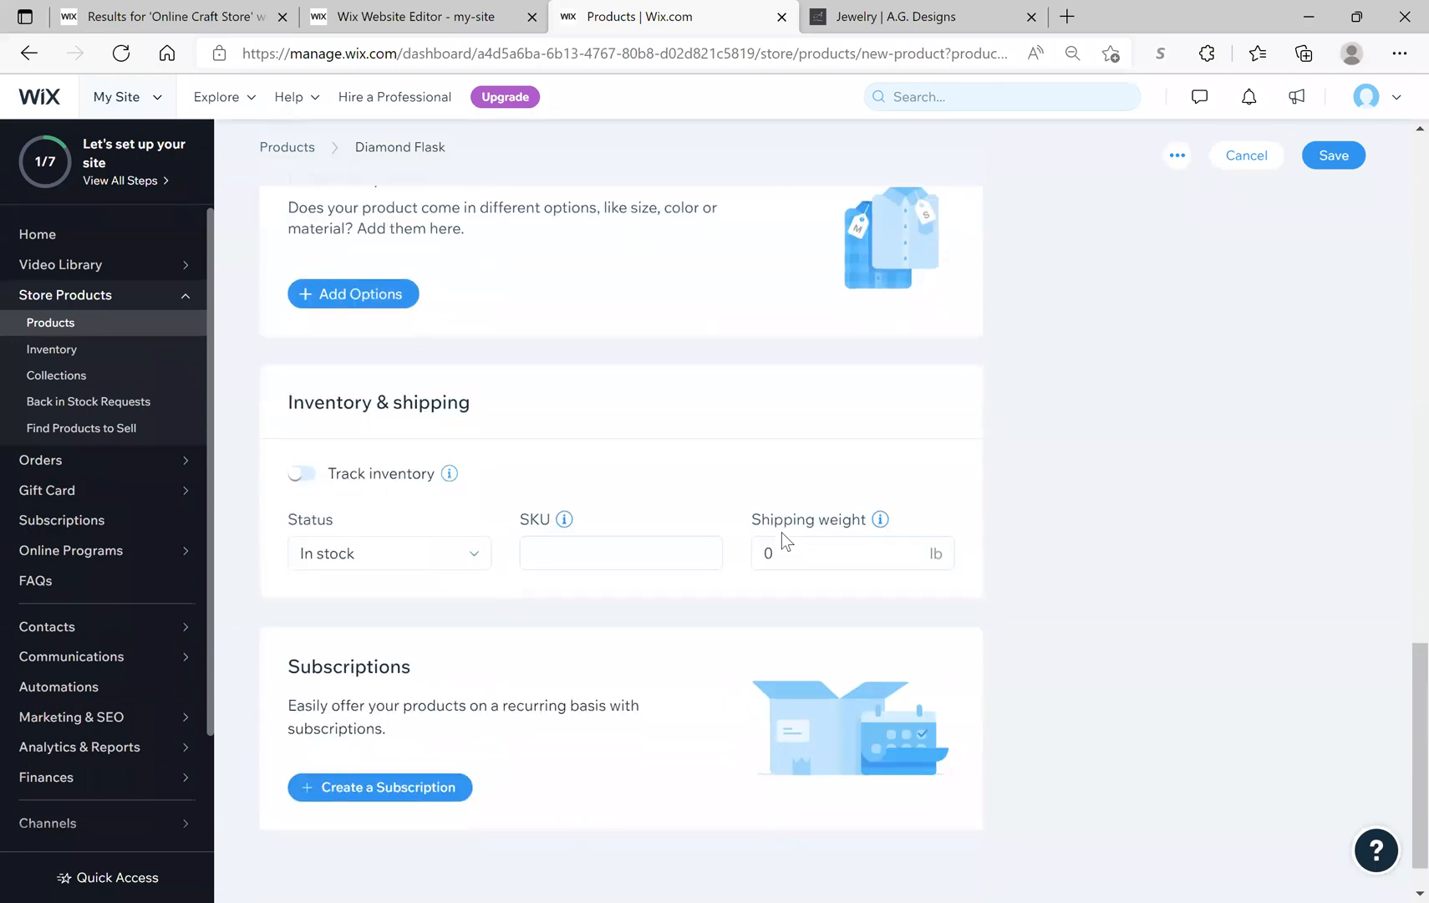
pyautogui.click(304, 474)
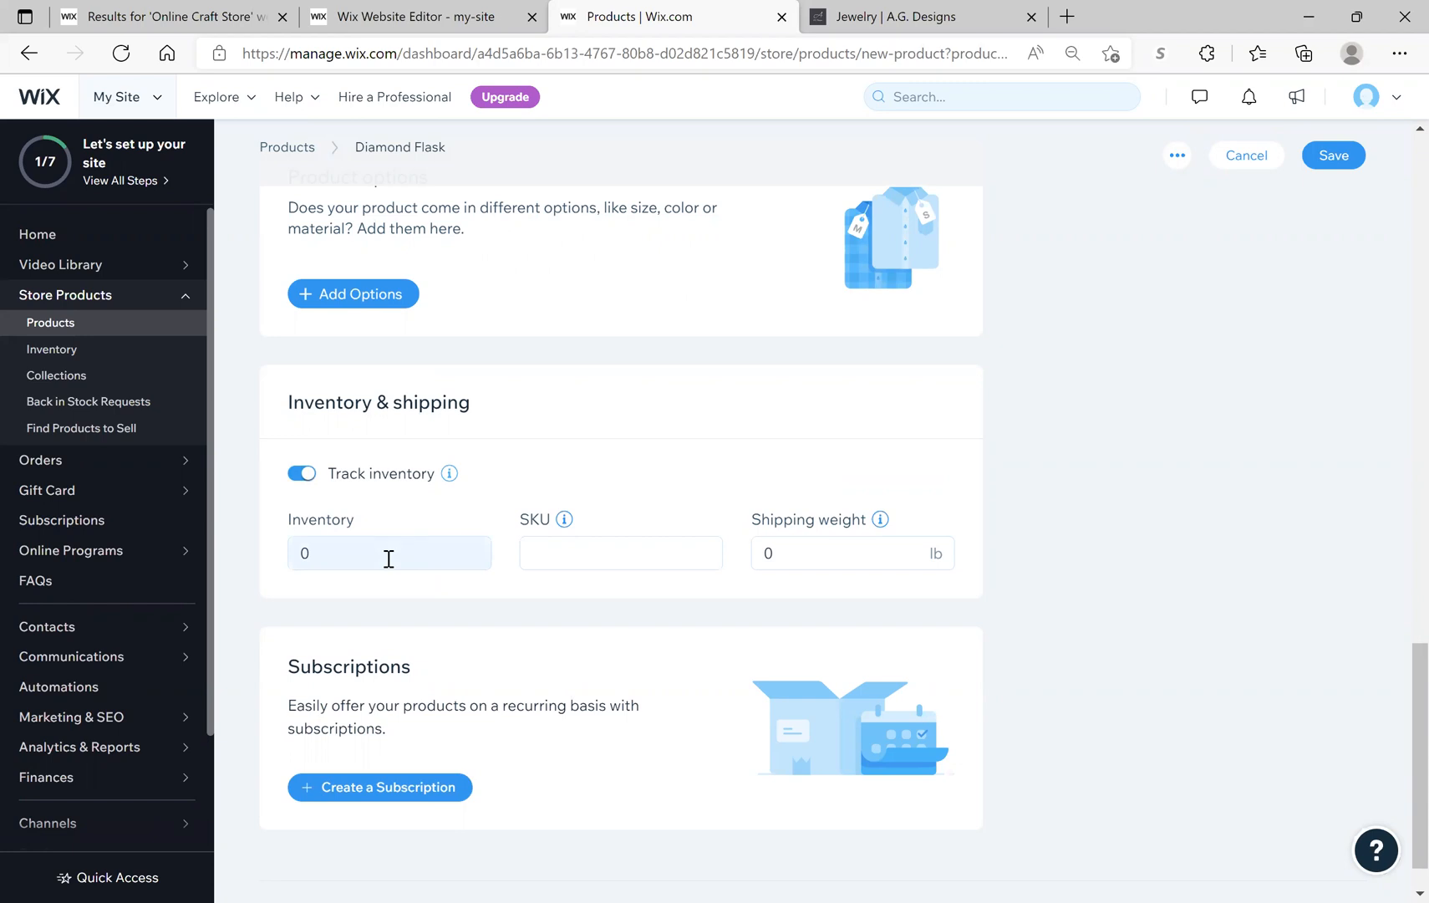
pyautogui.click(385, 564)
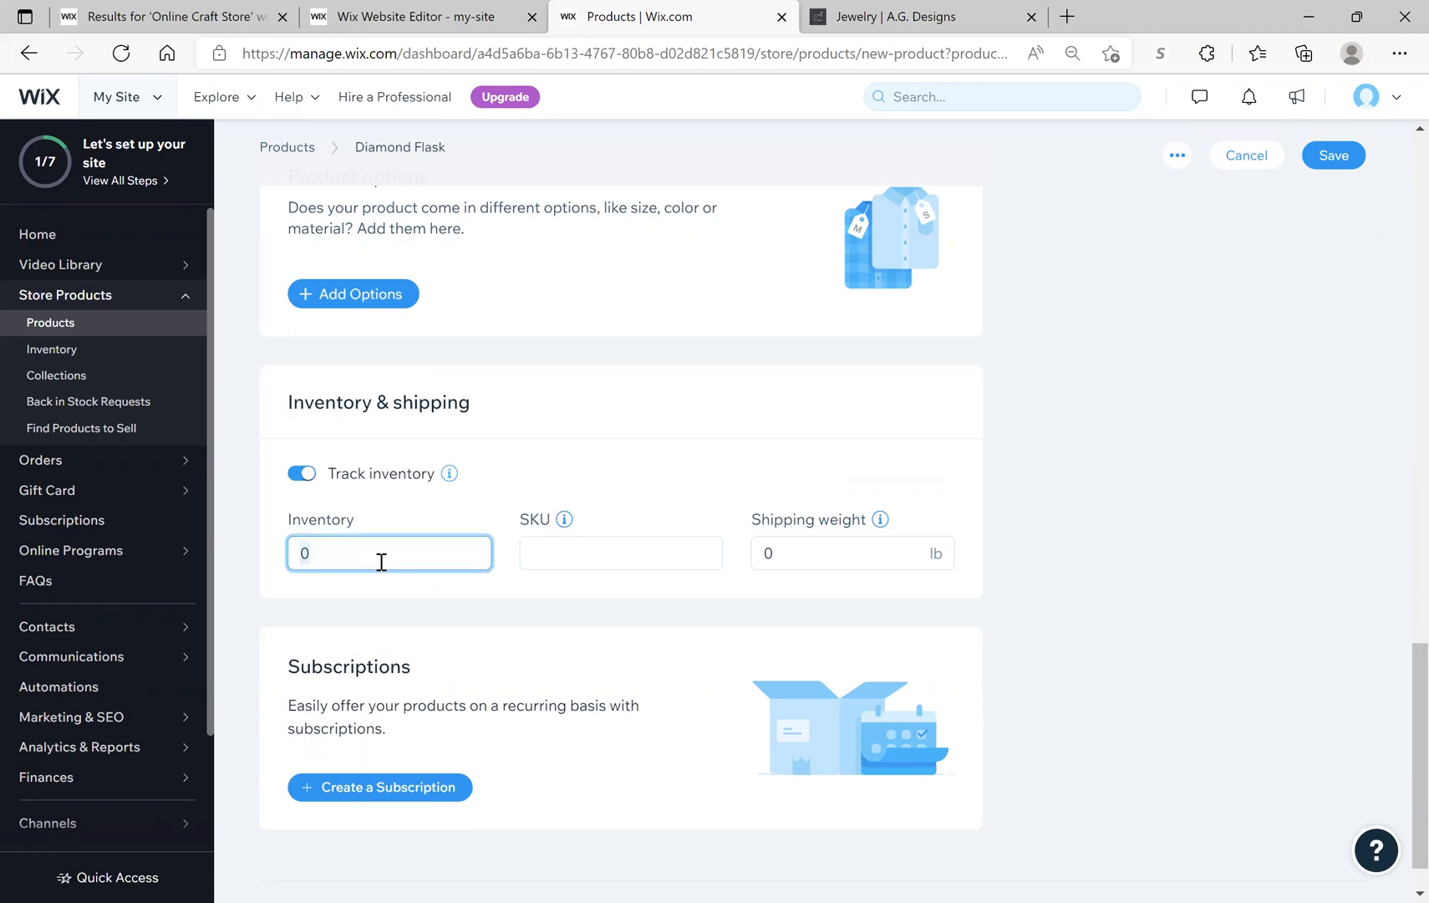
pyautogui.doubleClick(299, 553)
pyautogui.write('10')
pyautogui.press('Tab')
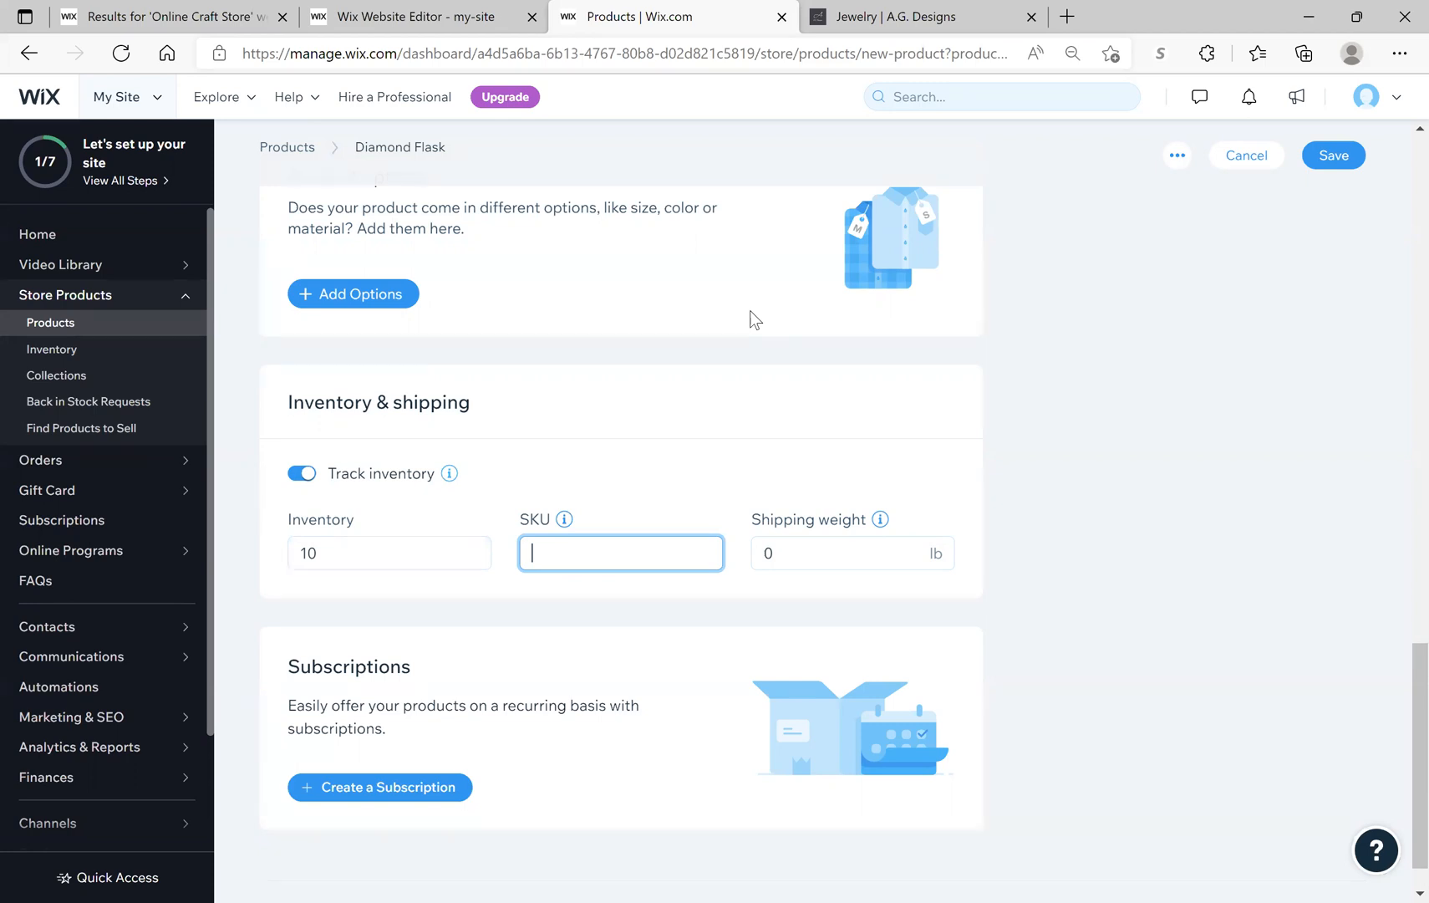
# Step: Enter SKU 'SFlask' and a shipping weight of .5 lb for the Diamond Flask
pyautogui.write('SFlask')
pyautogui.click(834, 554)
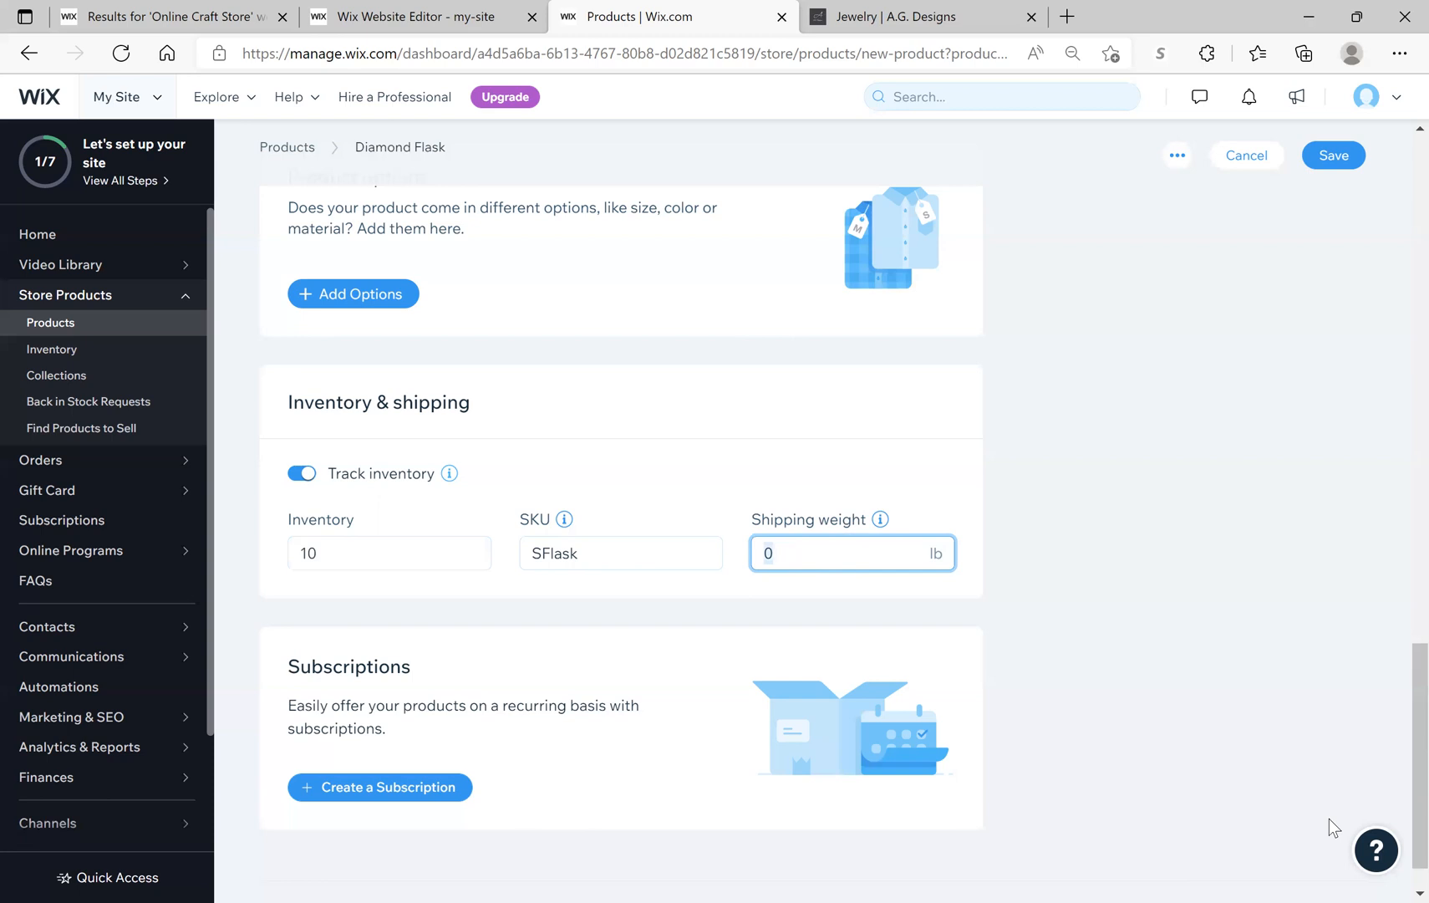
pyautogui.write('.5')
pyautogui.press('Tab')
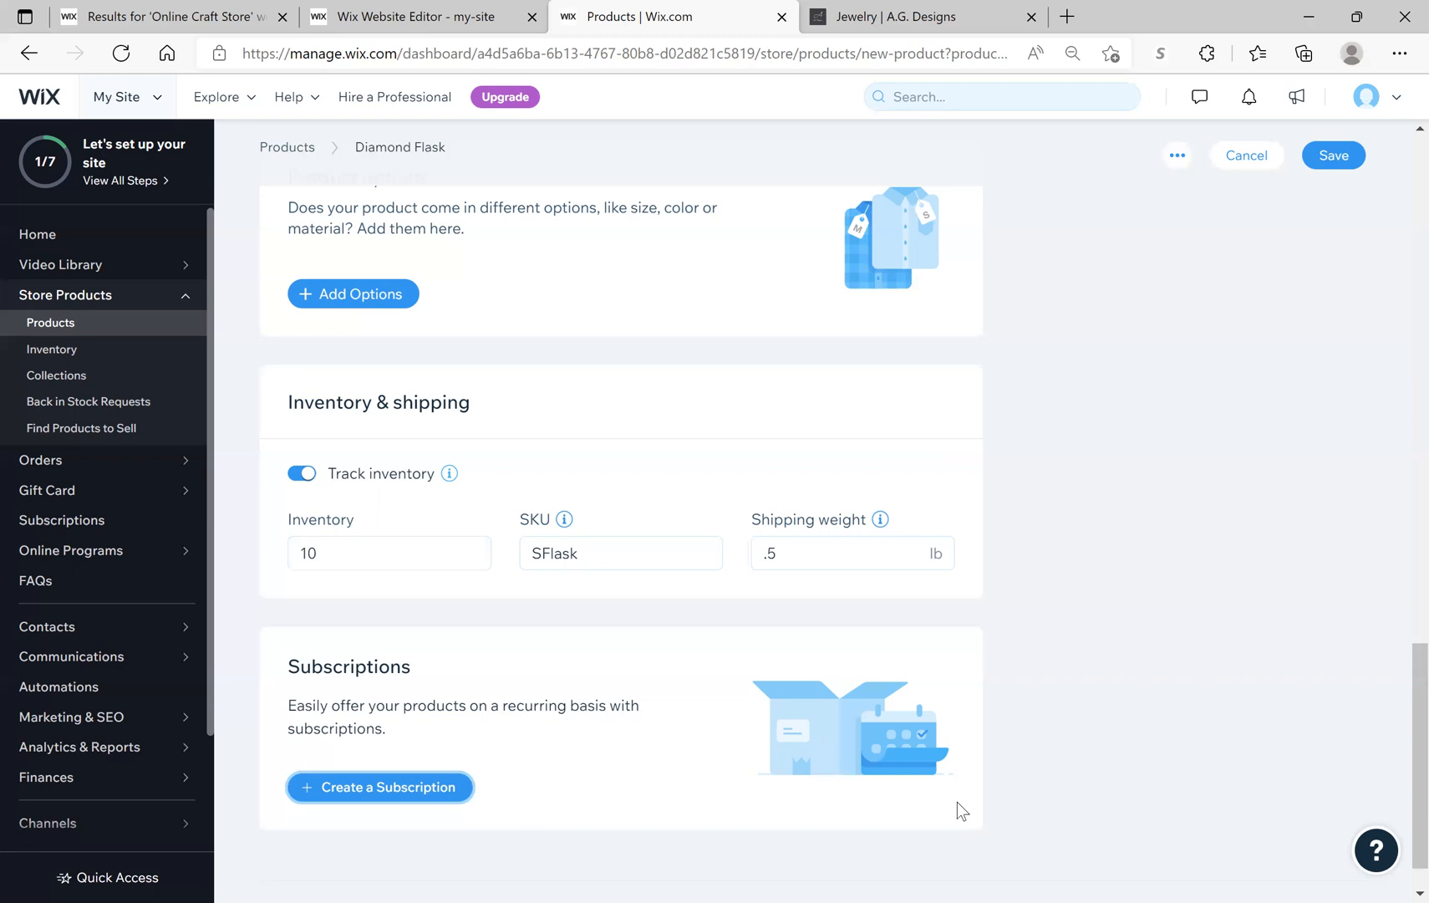
pyautogui.scroll(-2, 677, 650)
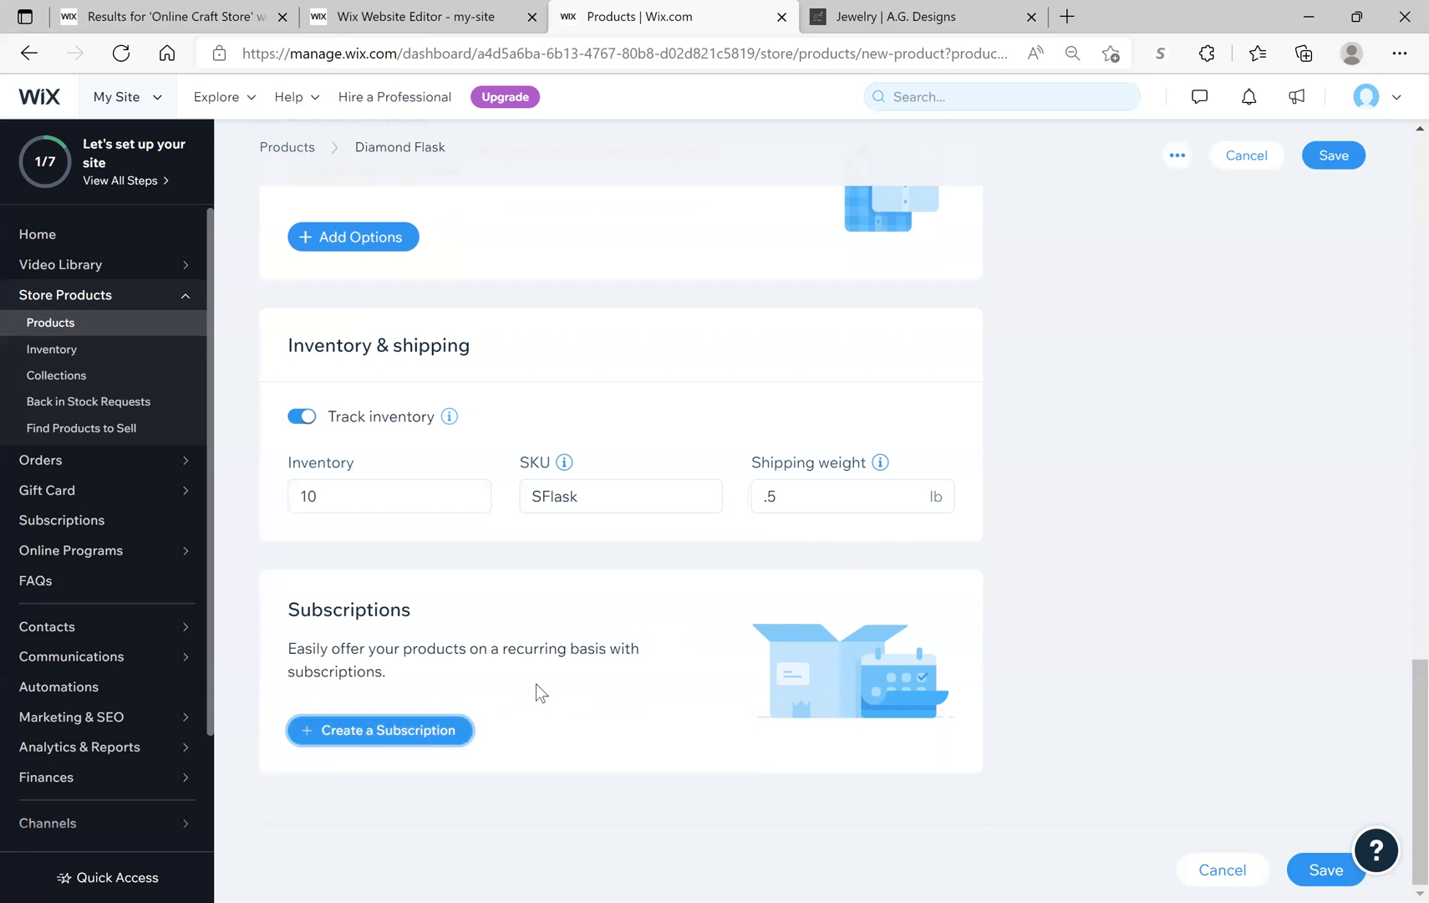
# Step: Save the Diamond Flask, declining the browser's form-data offer and dismissing the setup tip
pyautogui.click(1318, 874)
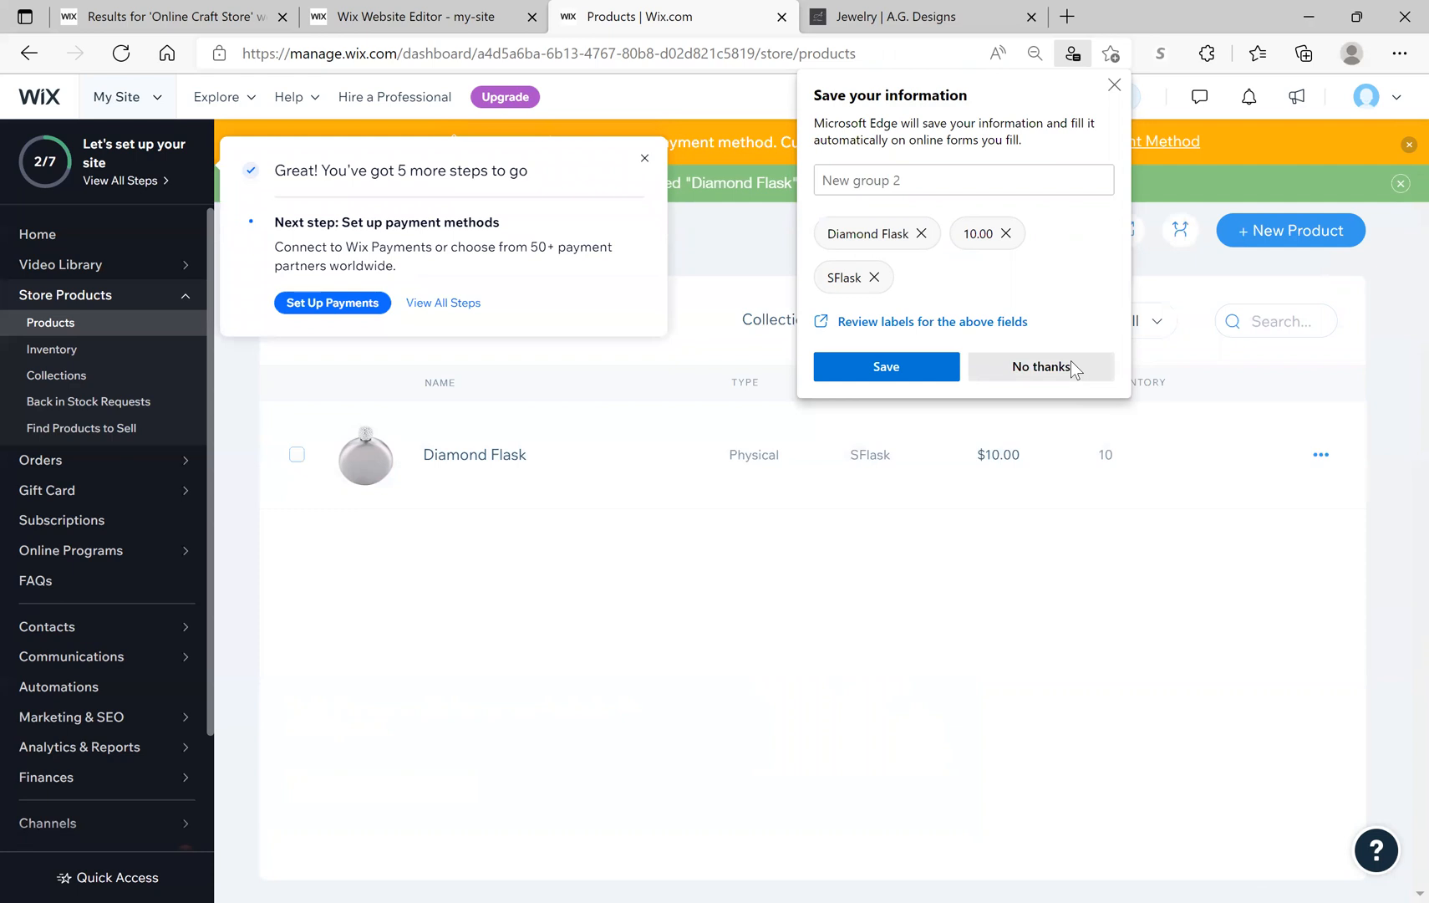
pyautogui.click(722, 360)
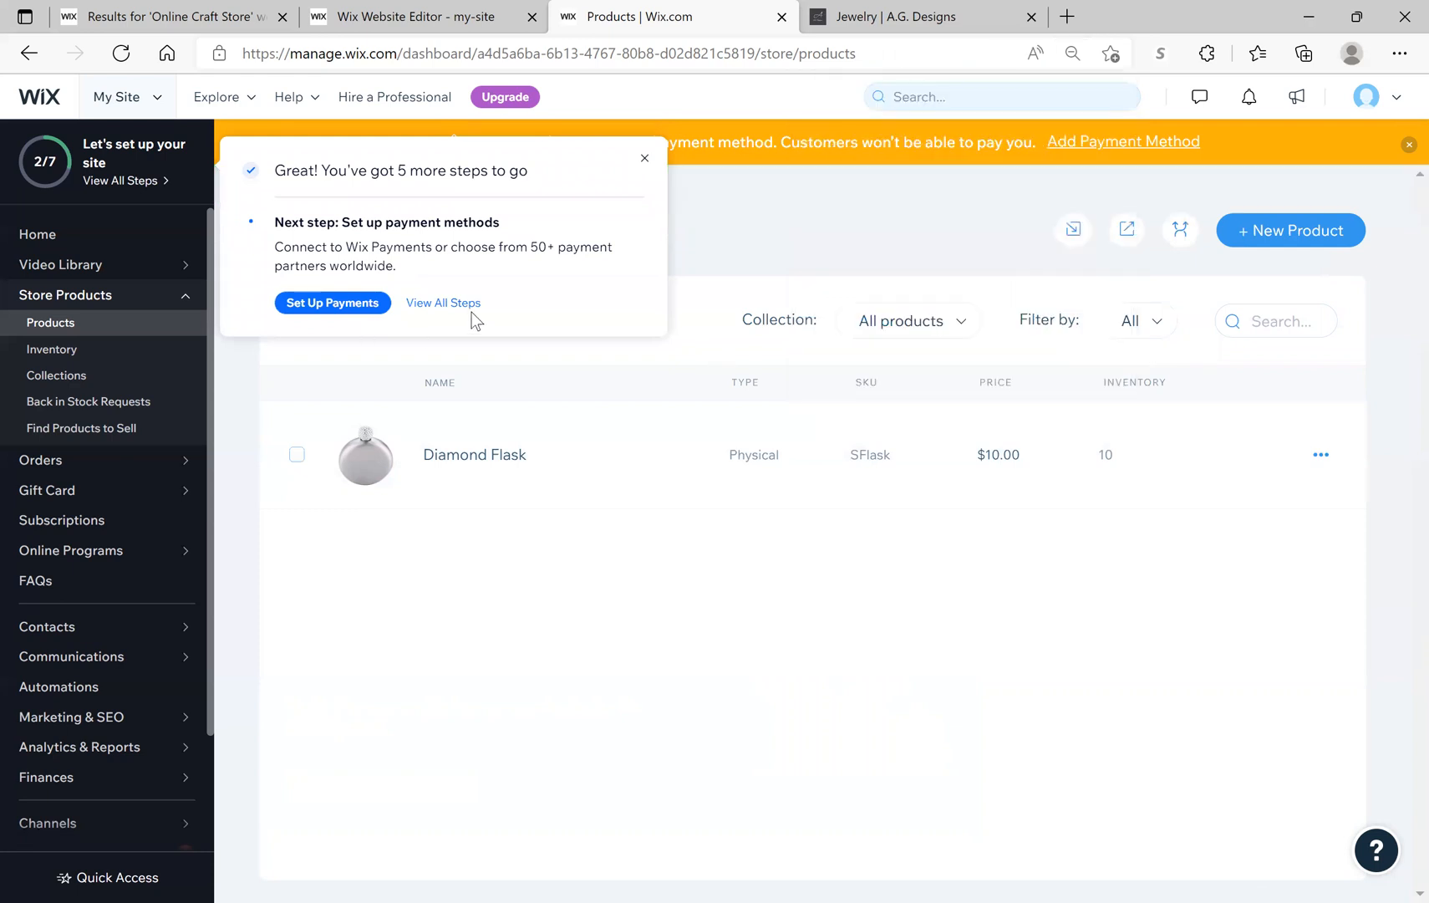
pyautogui.click(642, 158)
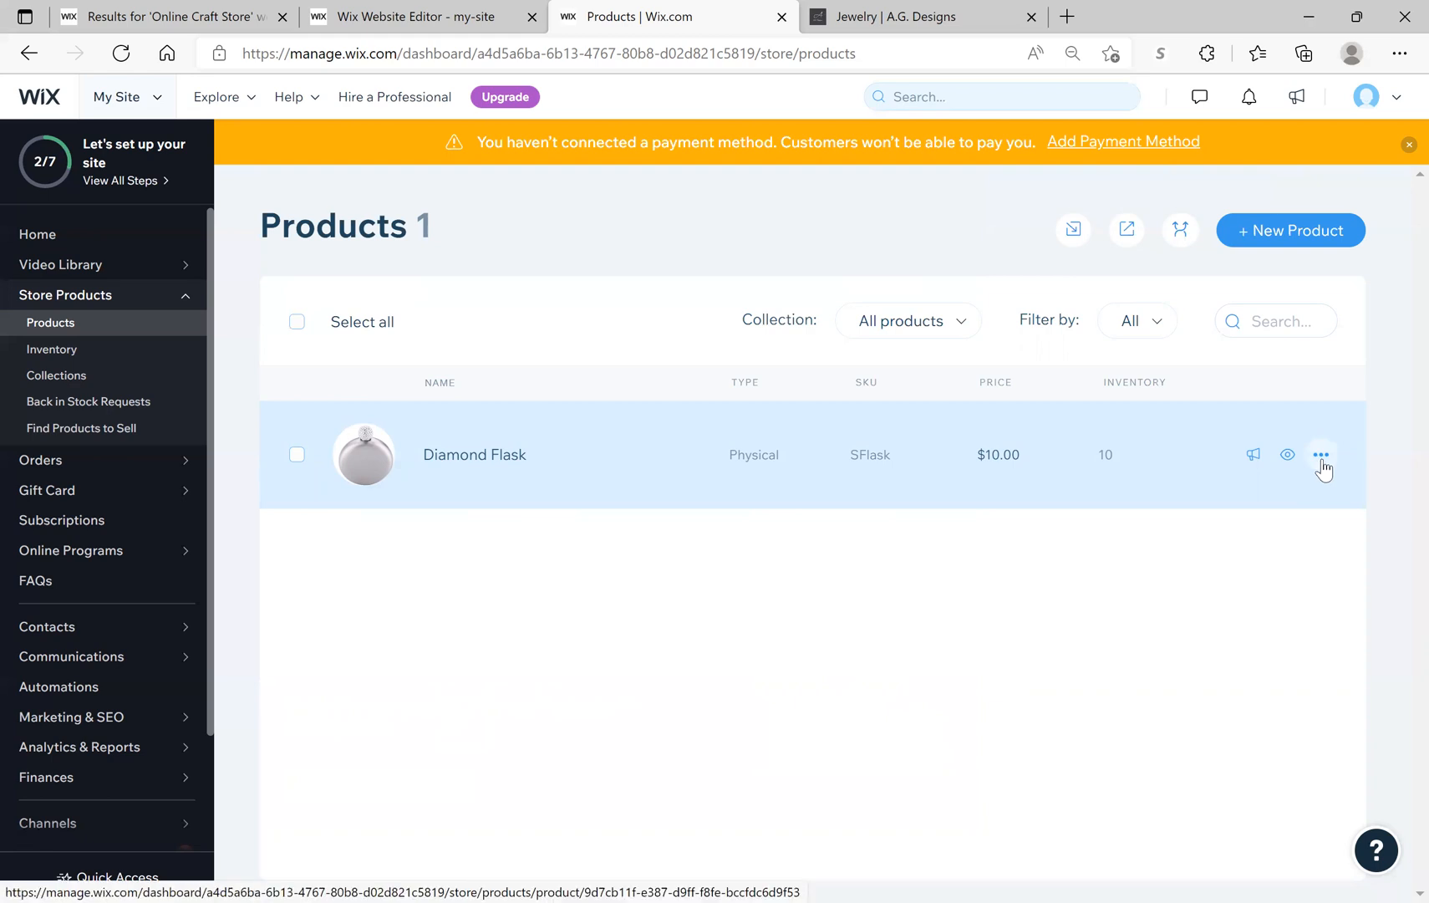
# Step: Duplicate the Diamond Flask, remove the copy's image, and choose to upload new media
pyautogui.click(1321, 456)
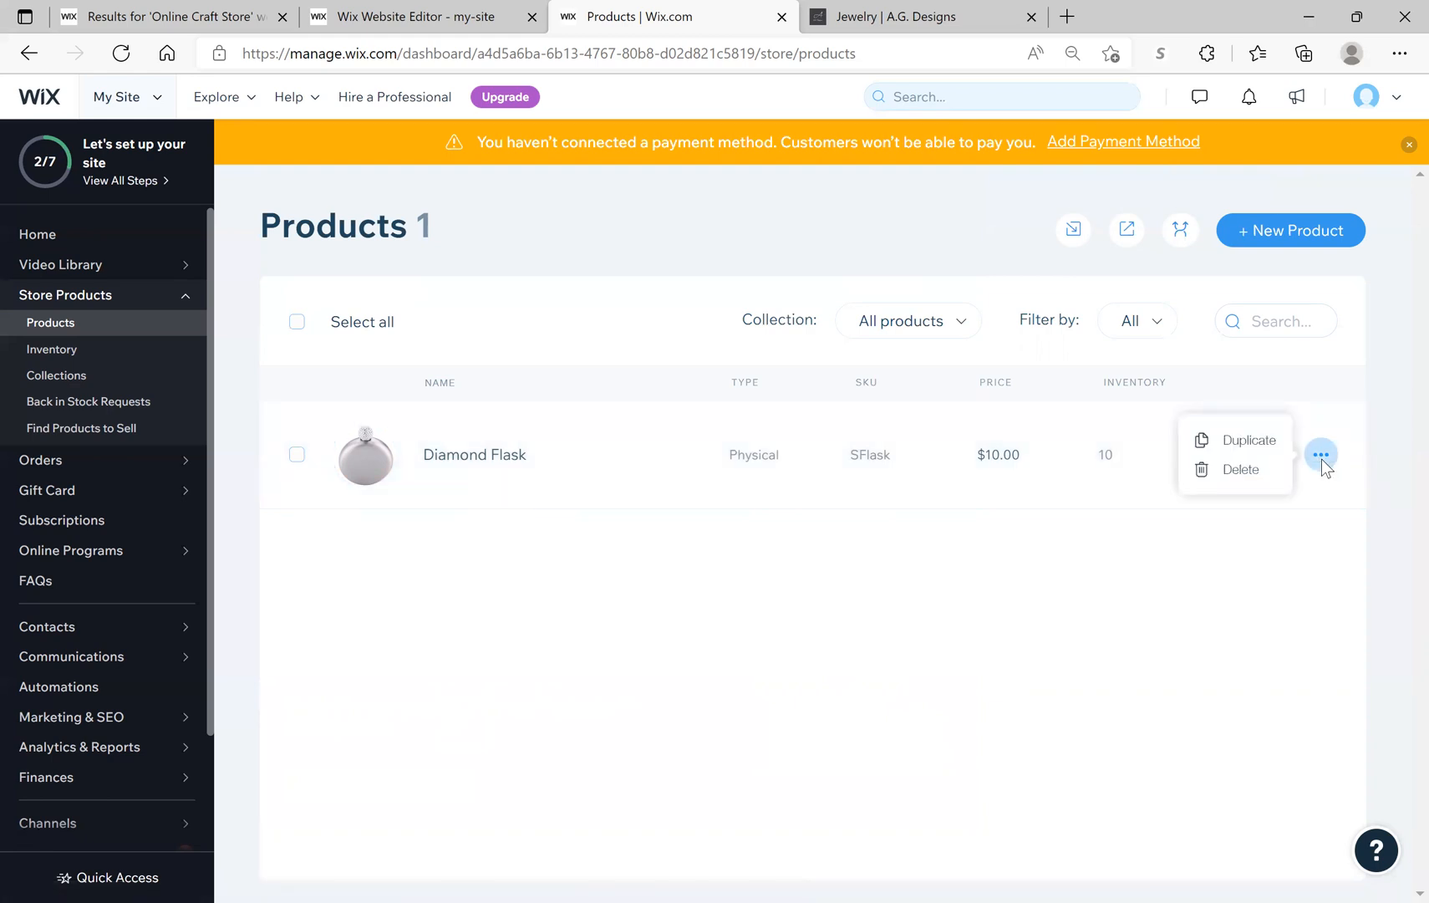
pyautogui.click(1263, 442)
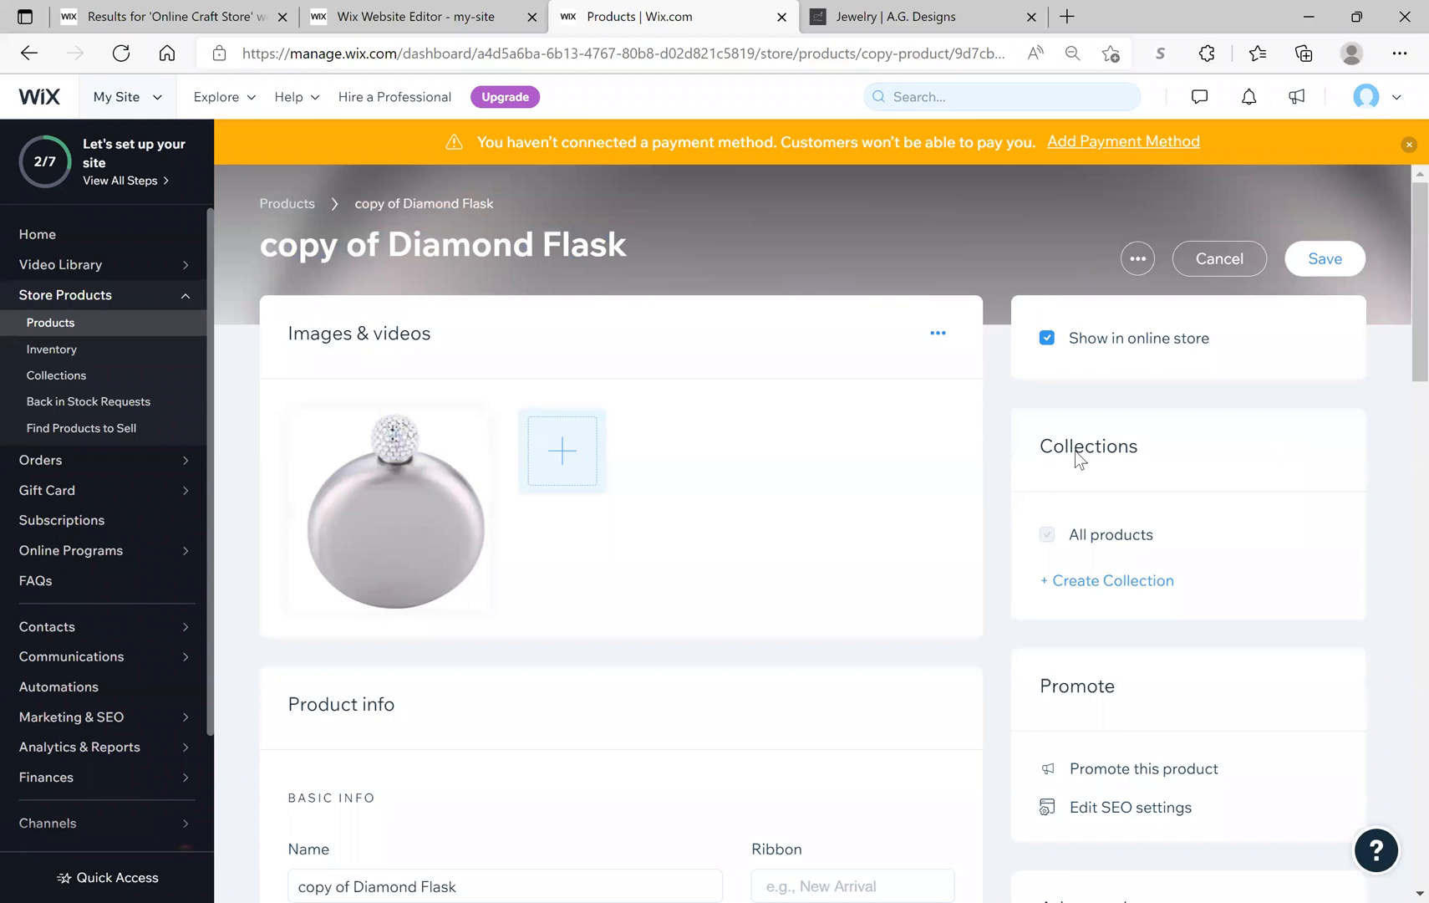
pyautogui.moveTo(398, 486)
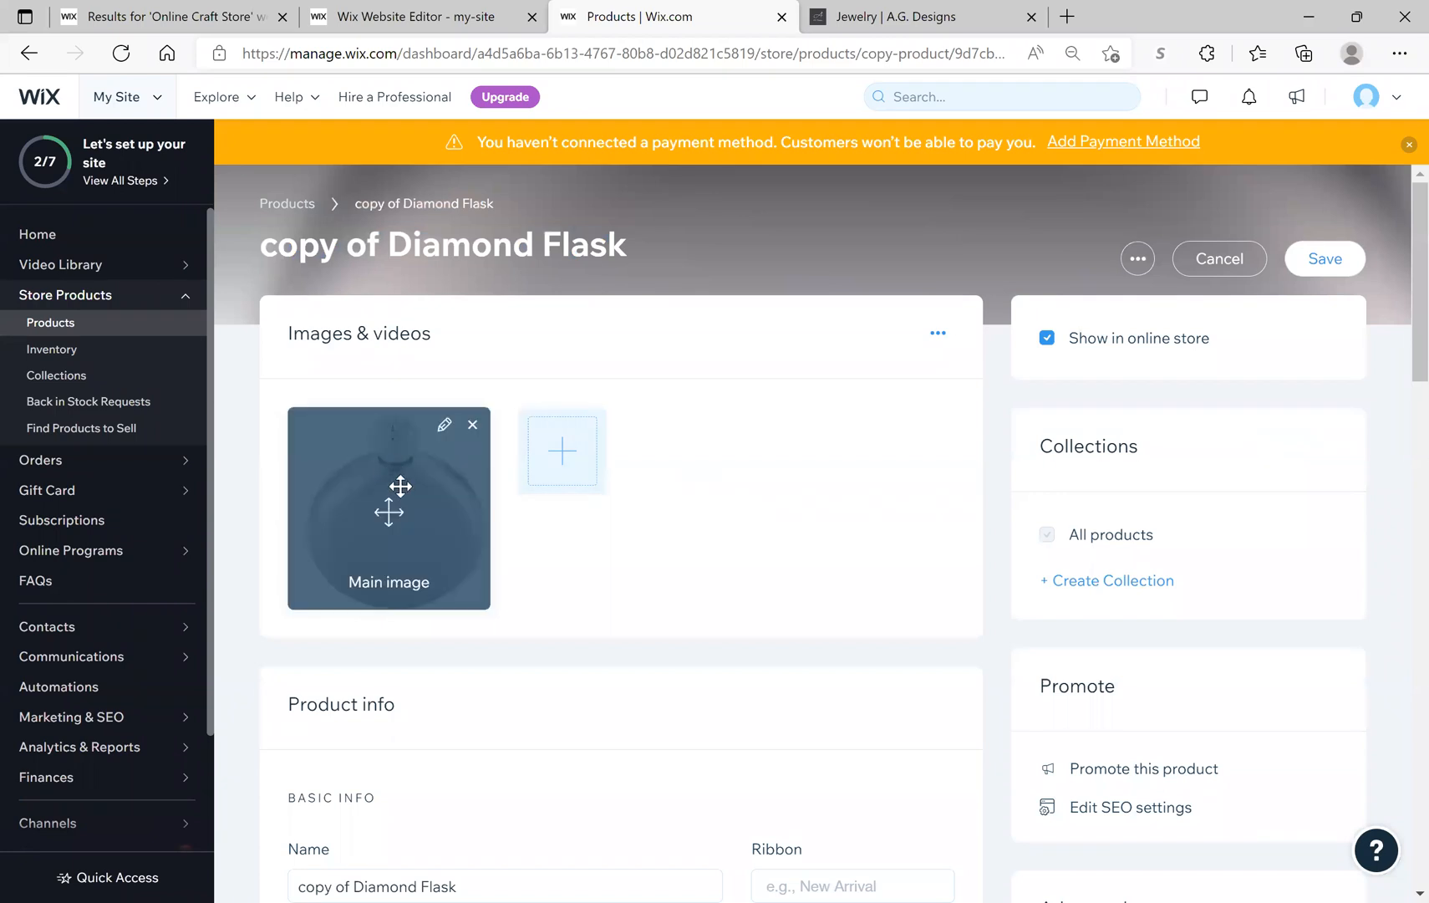
pyautogui.click(473, 425)
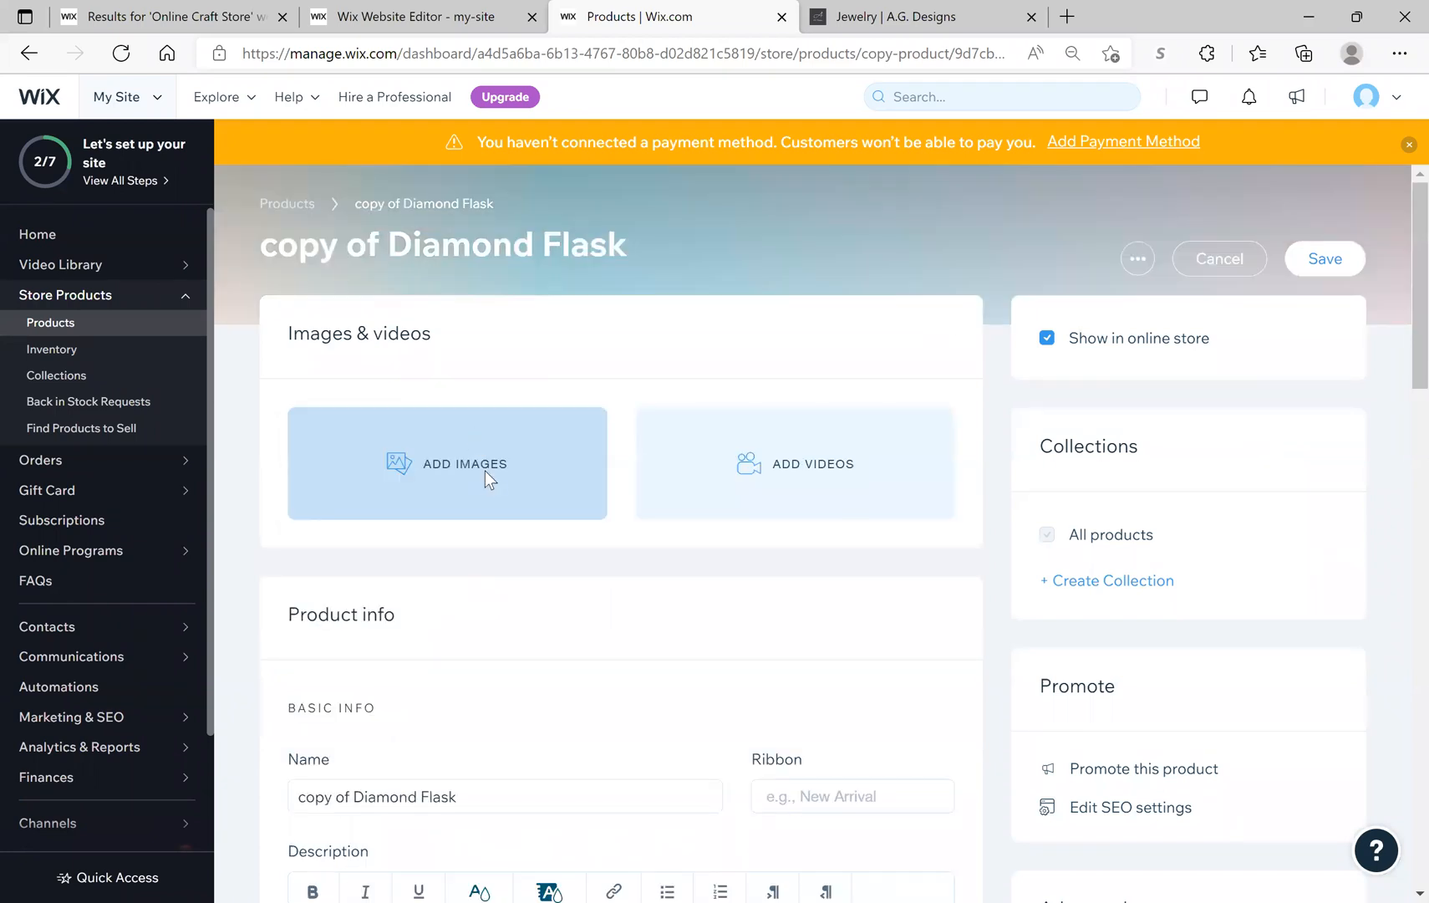
pyautogui.click(489, 479)
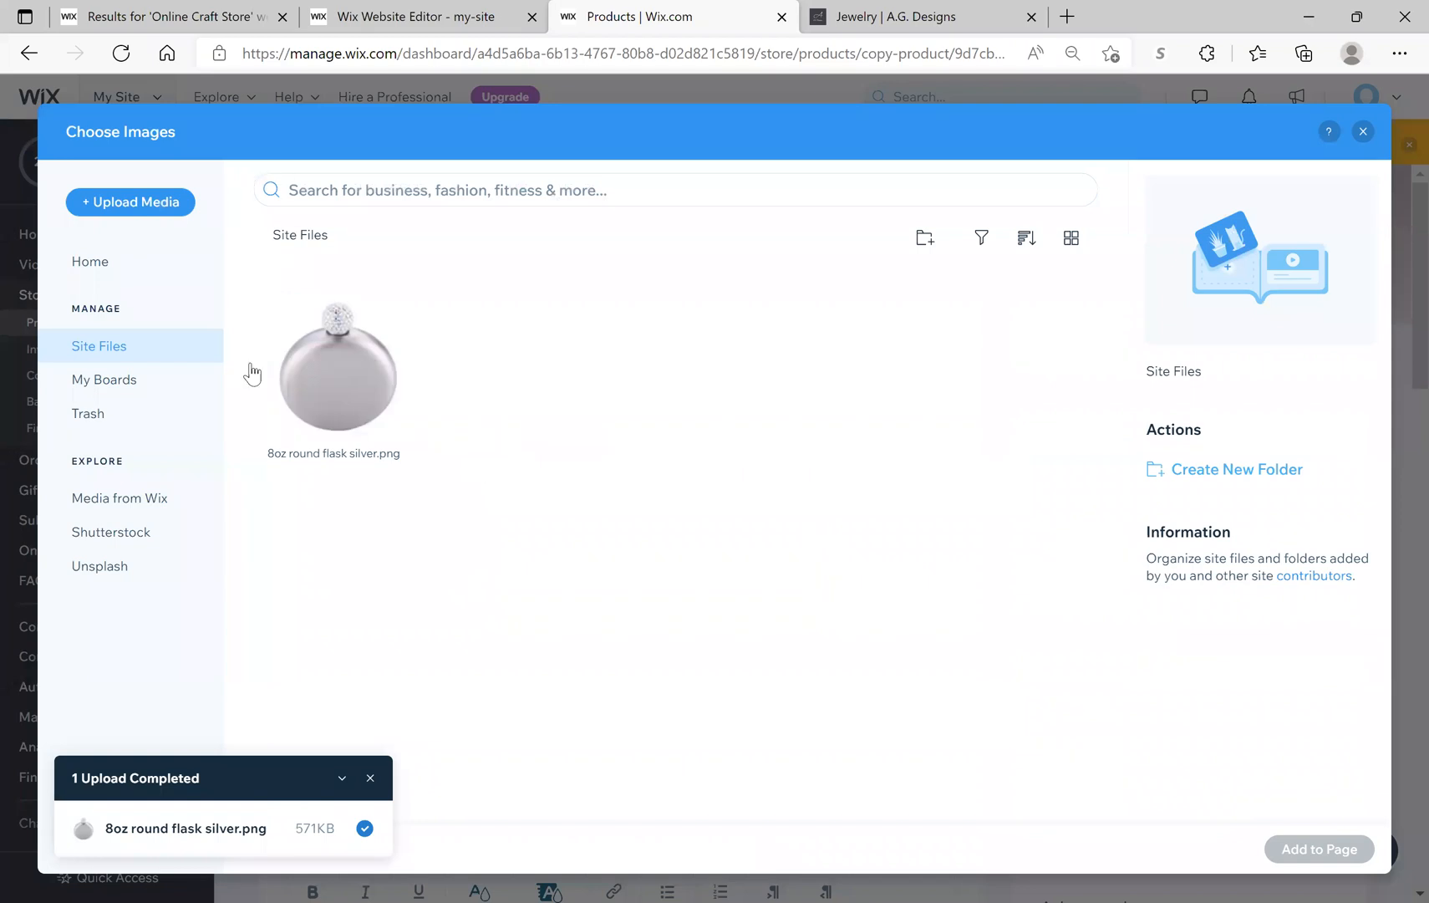
pyautogui.click(131, 202)
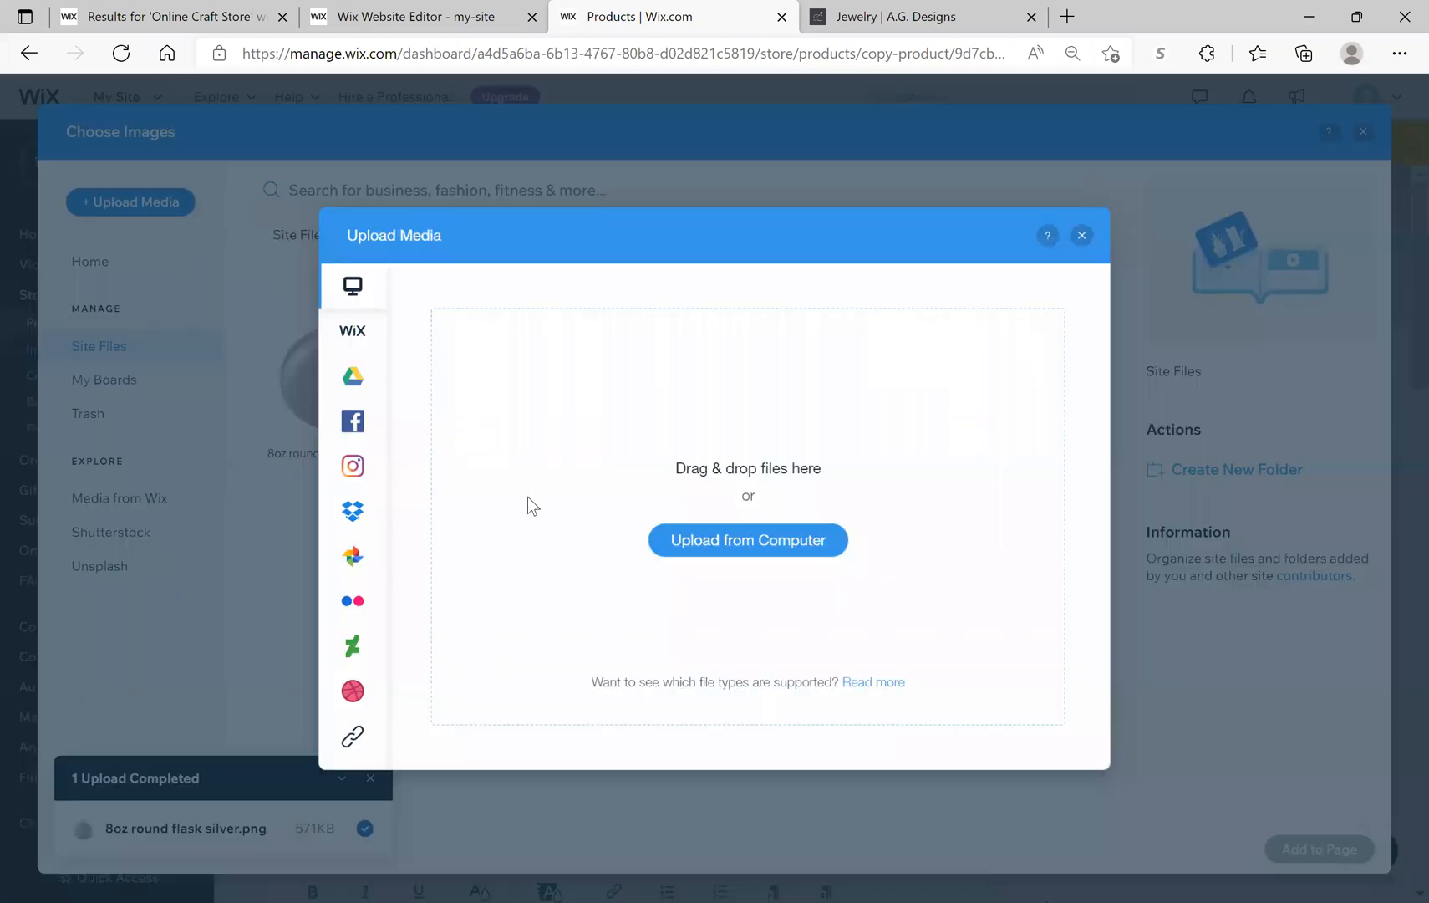
# Step: Browse to the Pictures > Camera Roll folder in the Open dialog
pyautogui.click(754, 544)
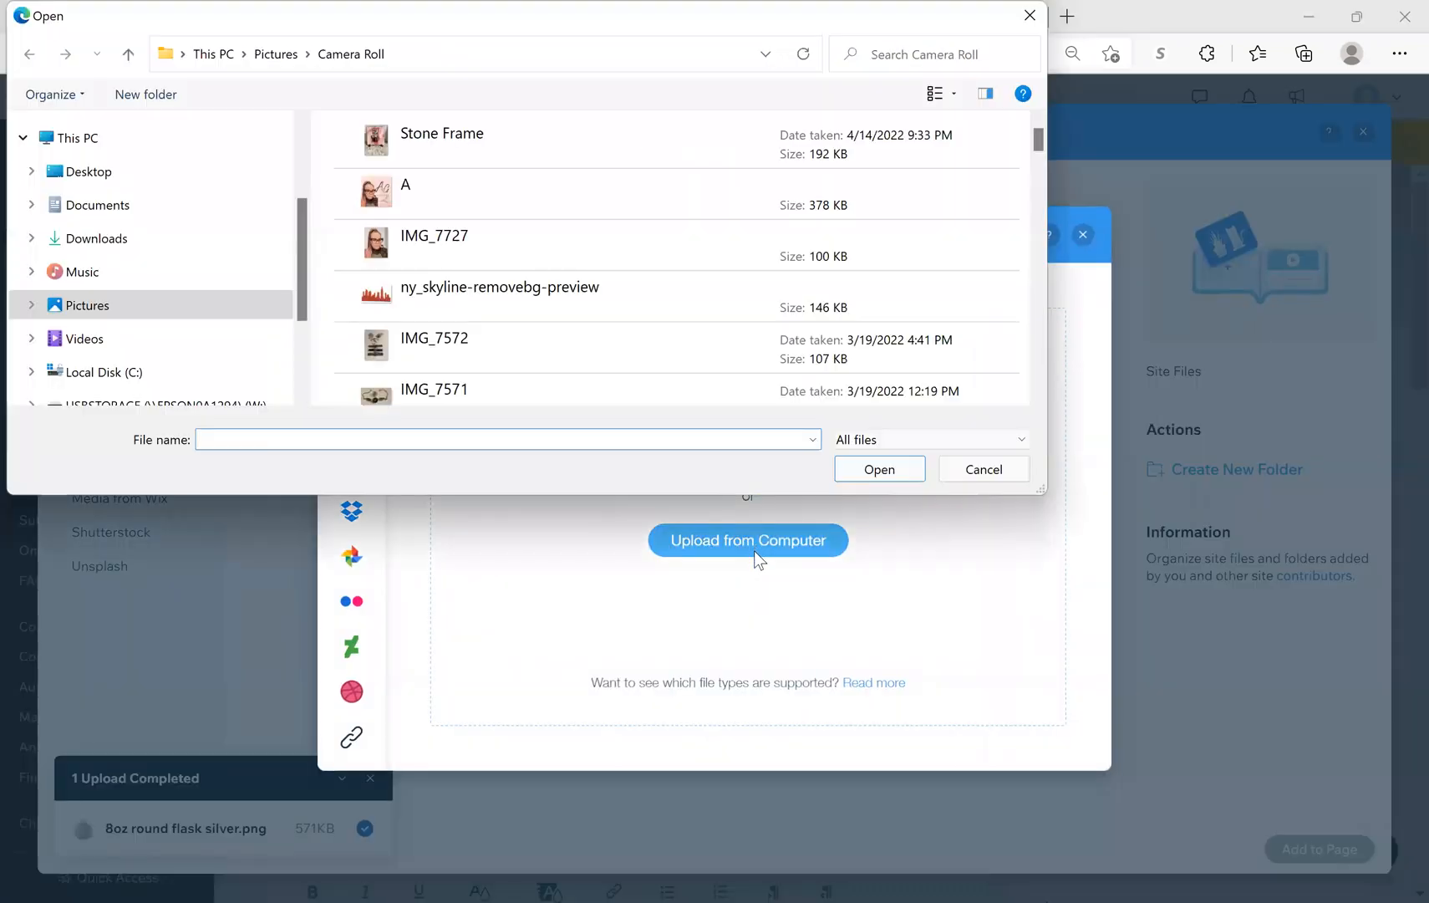
pyautogui.click(93, 307)
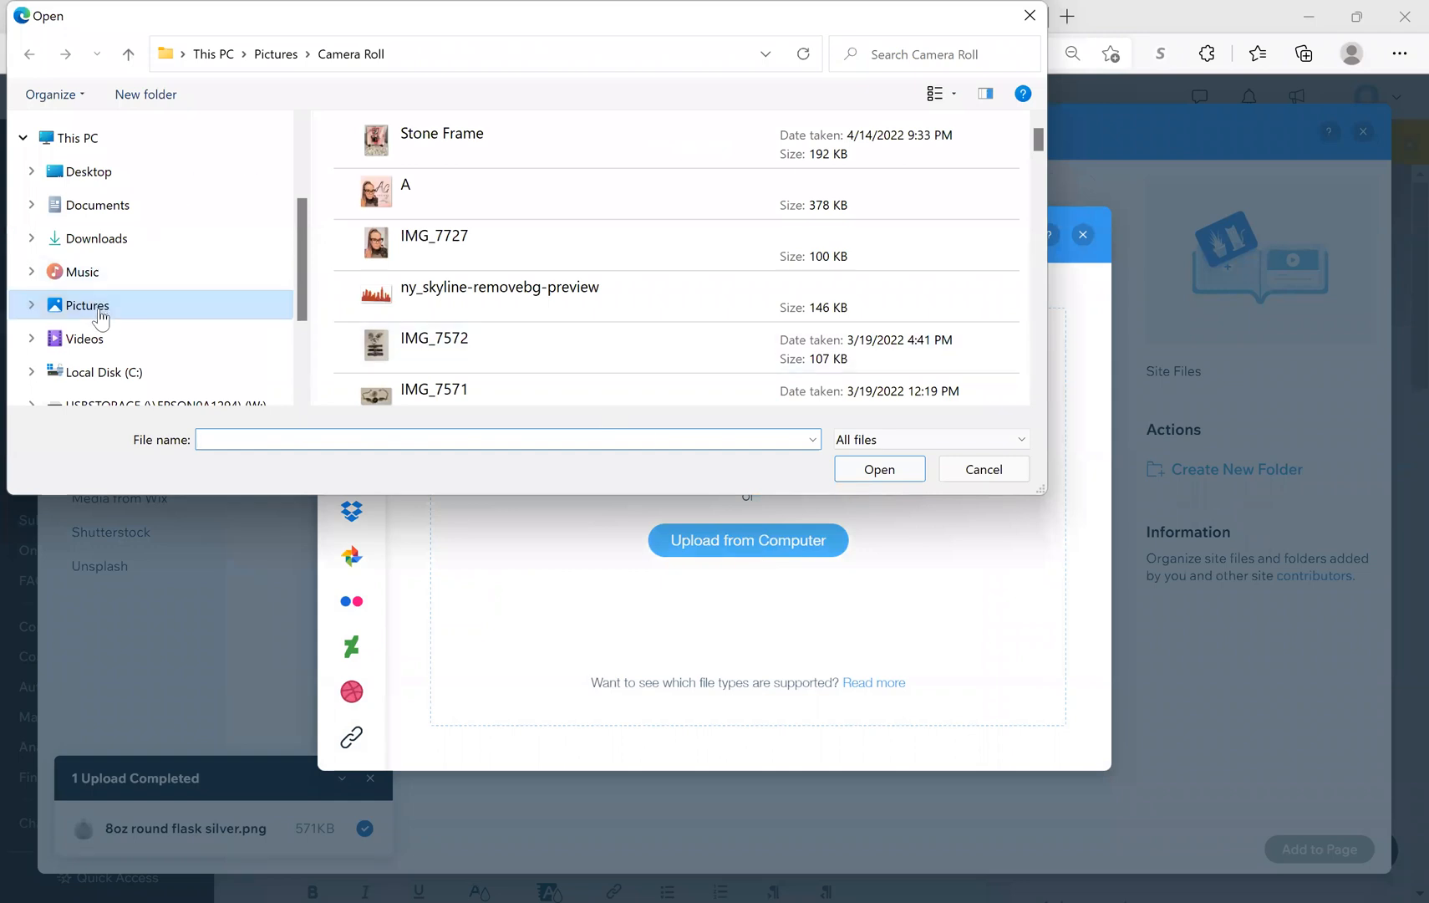
pyautogui.click(455, 131)
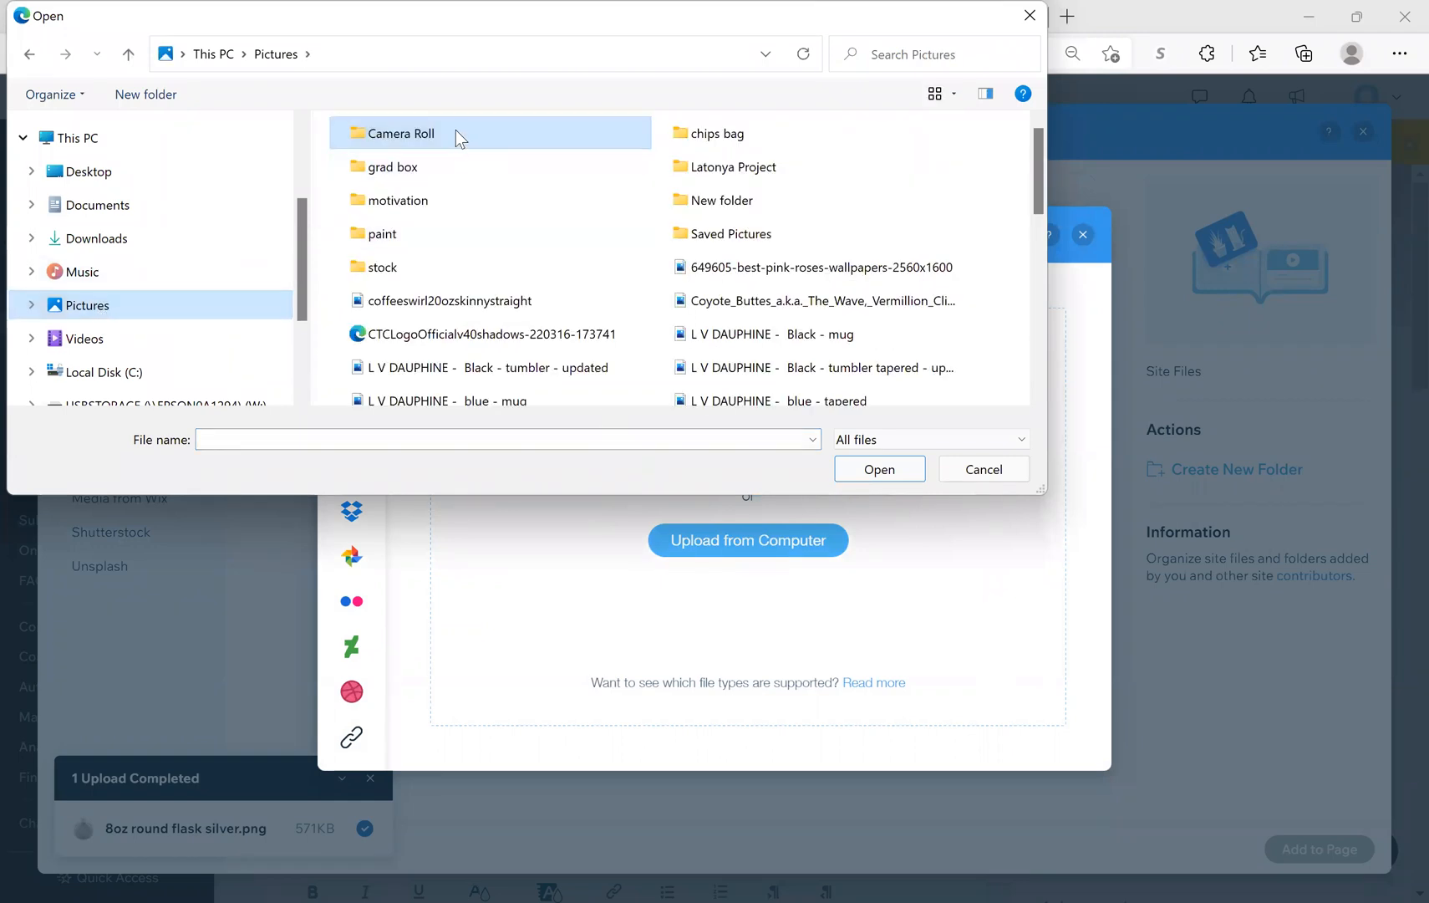
pyautogui.click(411, 265)
pyautogui.doubleClick(409, 269)
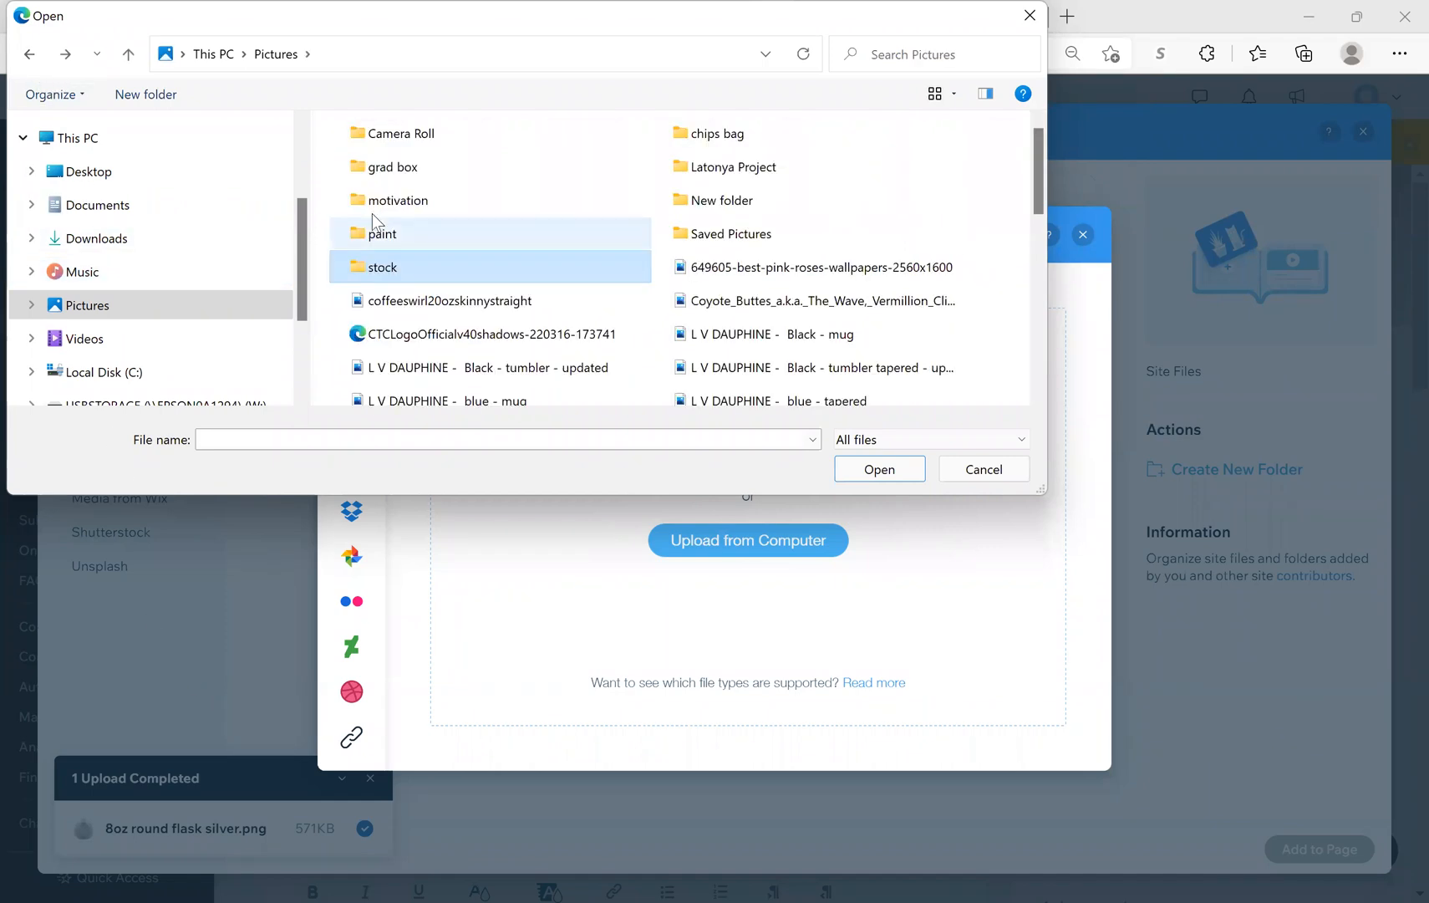
pyautogui.click(423, 144)
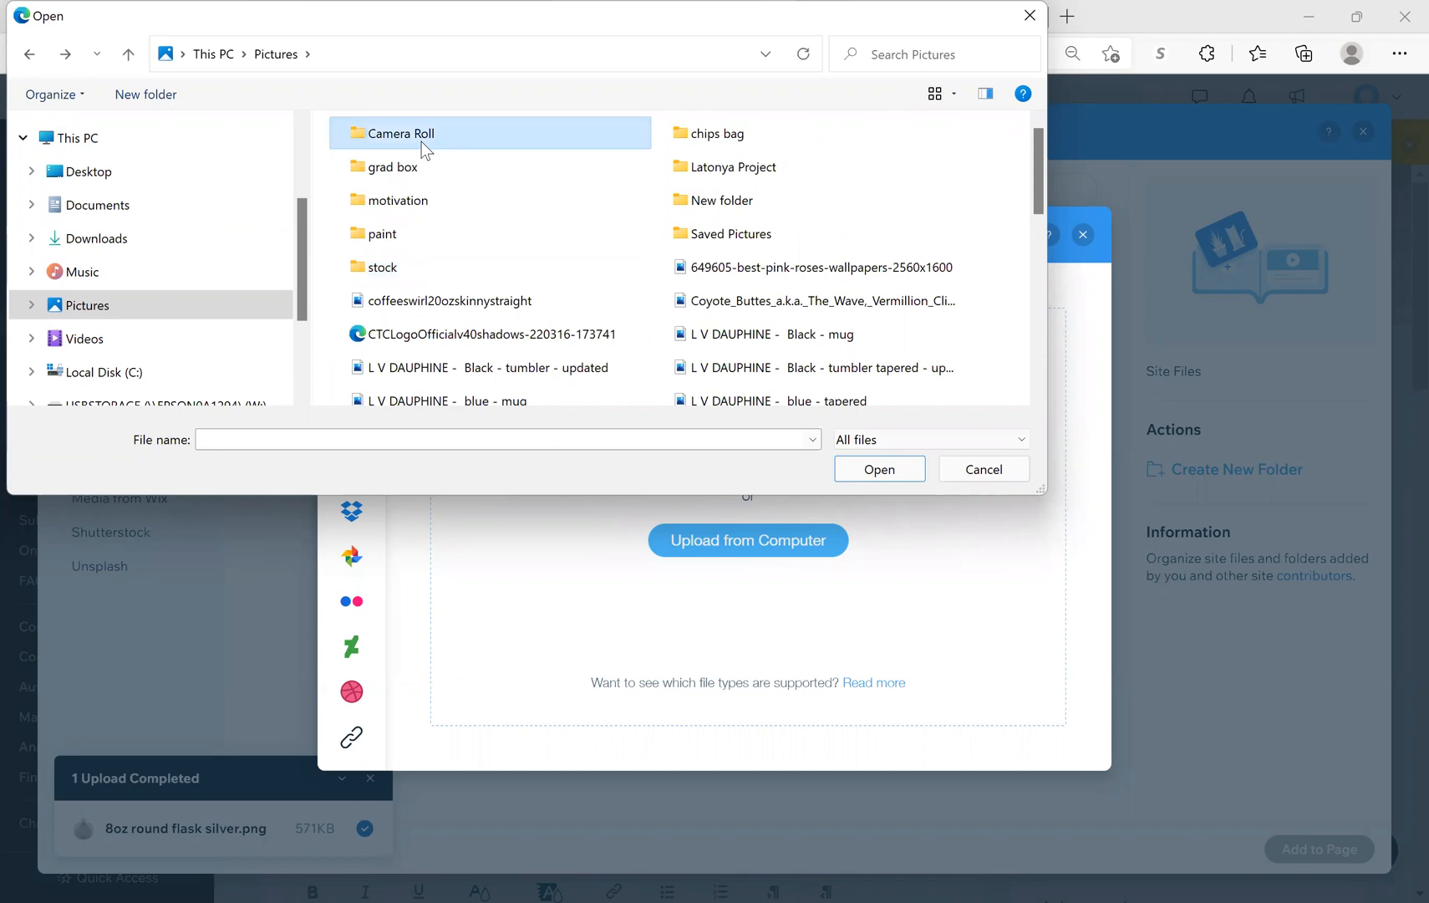
pyautogui.click(421, 142)
pyautogui.doubleClick(517, 137)
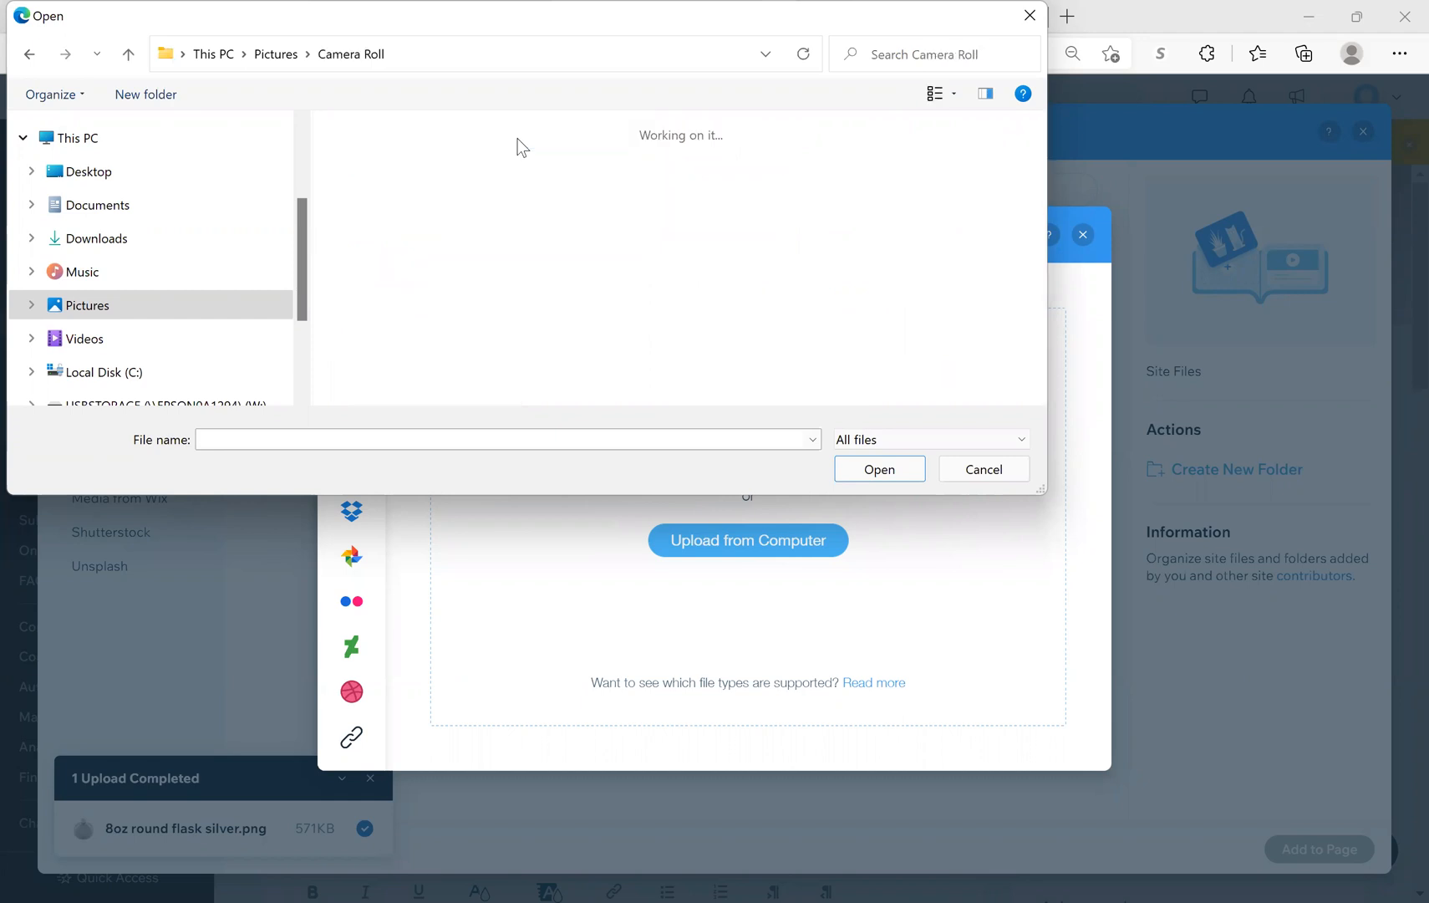
# Step: Select the 'Sublimation flask' image and upload it
pyautogui.scroll(-2, 548, 337)
pyautogui.scroll(-2, 548, 338)
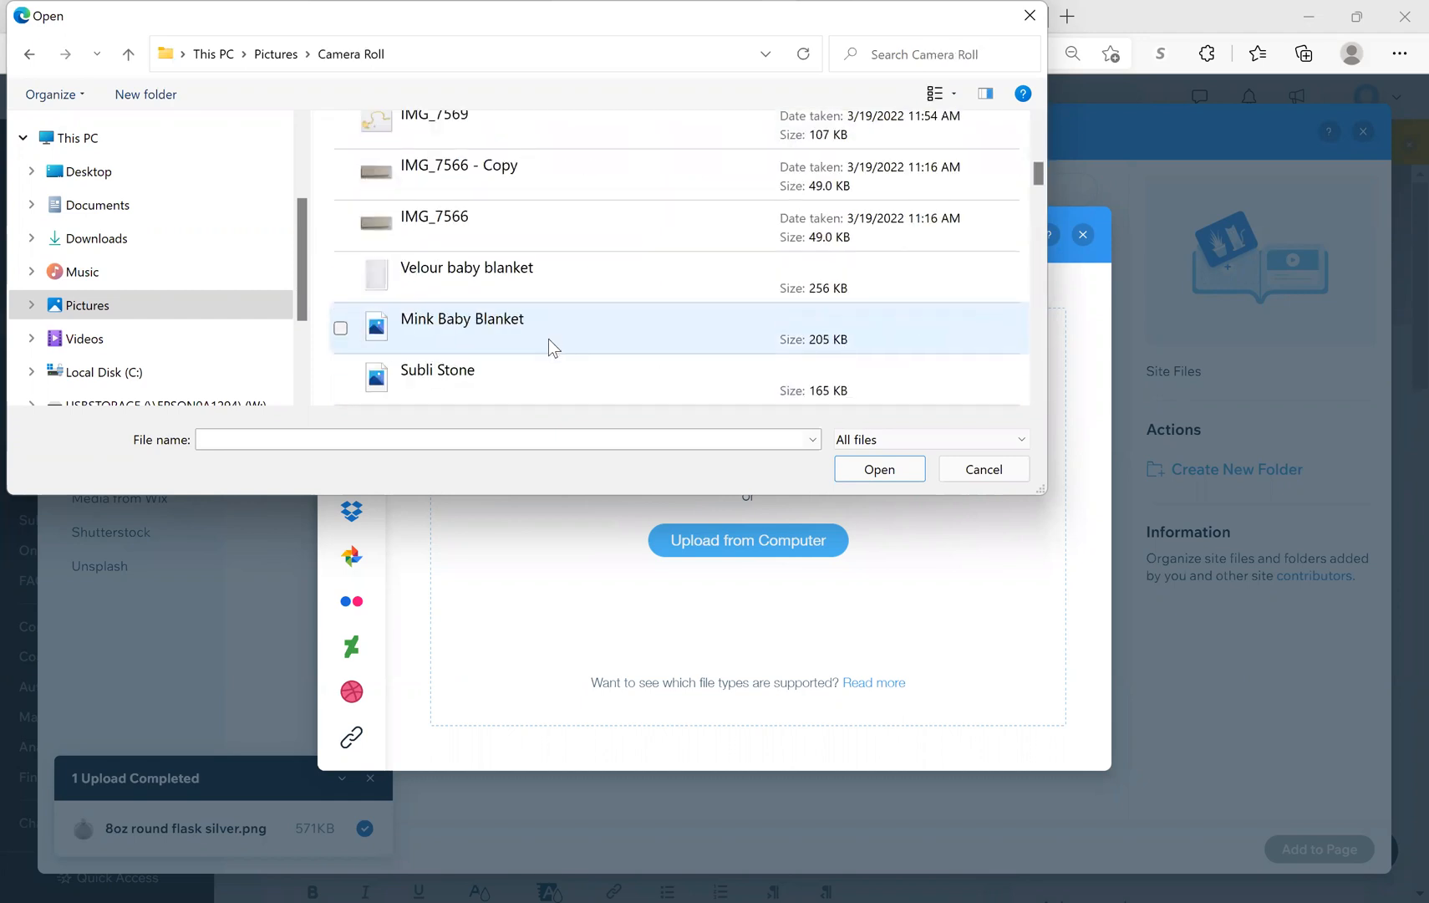
pyautogui.scroll(1, 548, 339)
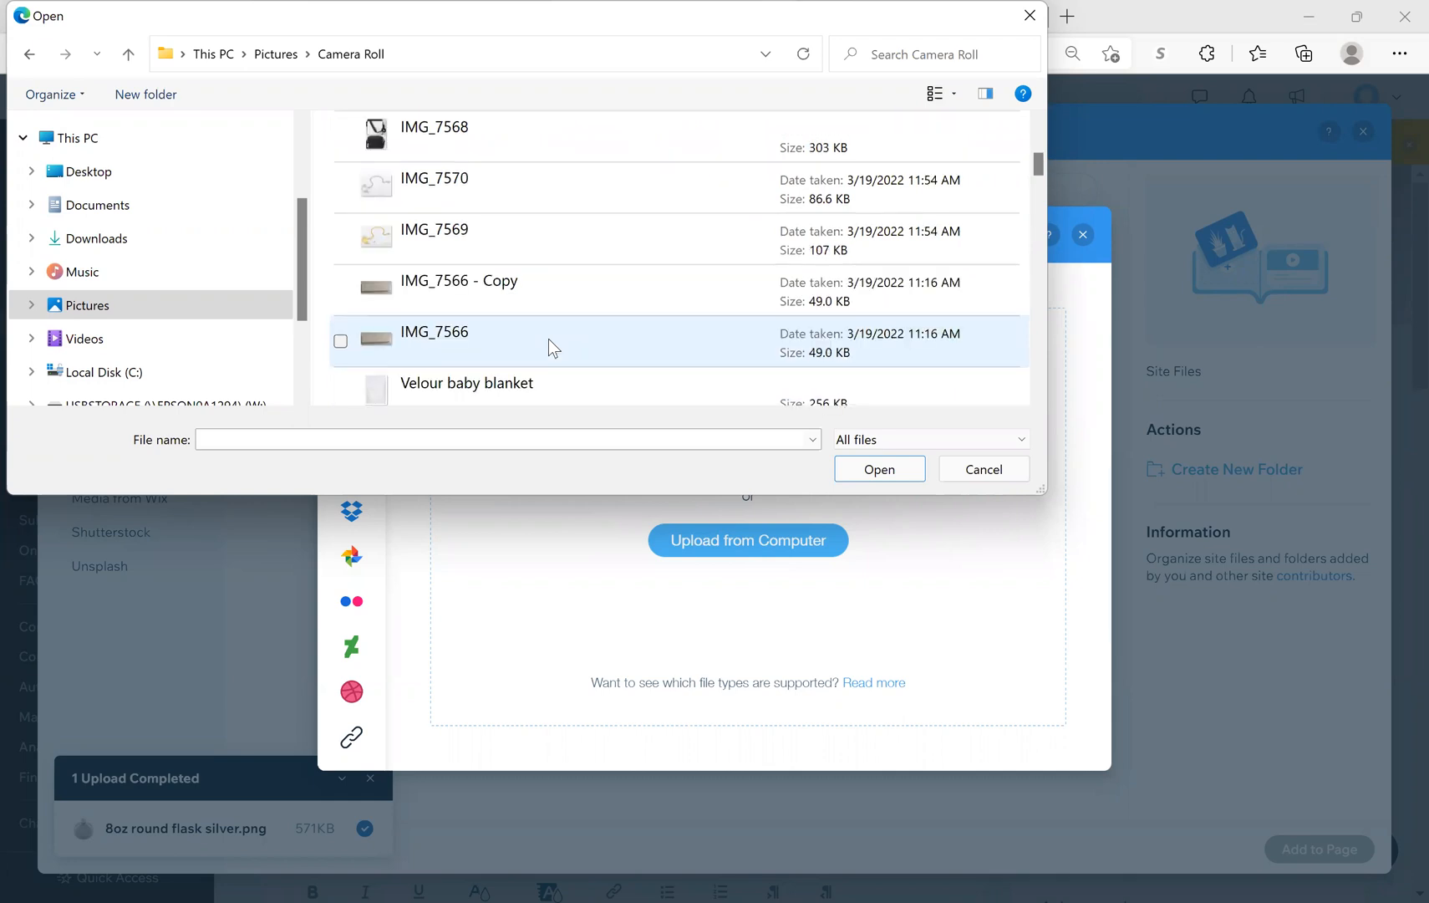
pyautogui.scroll(3, 549, 340)
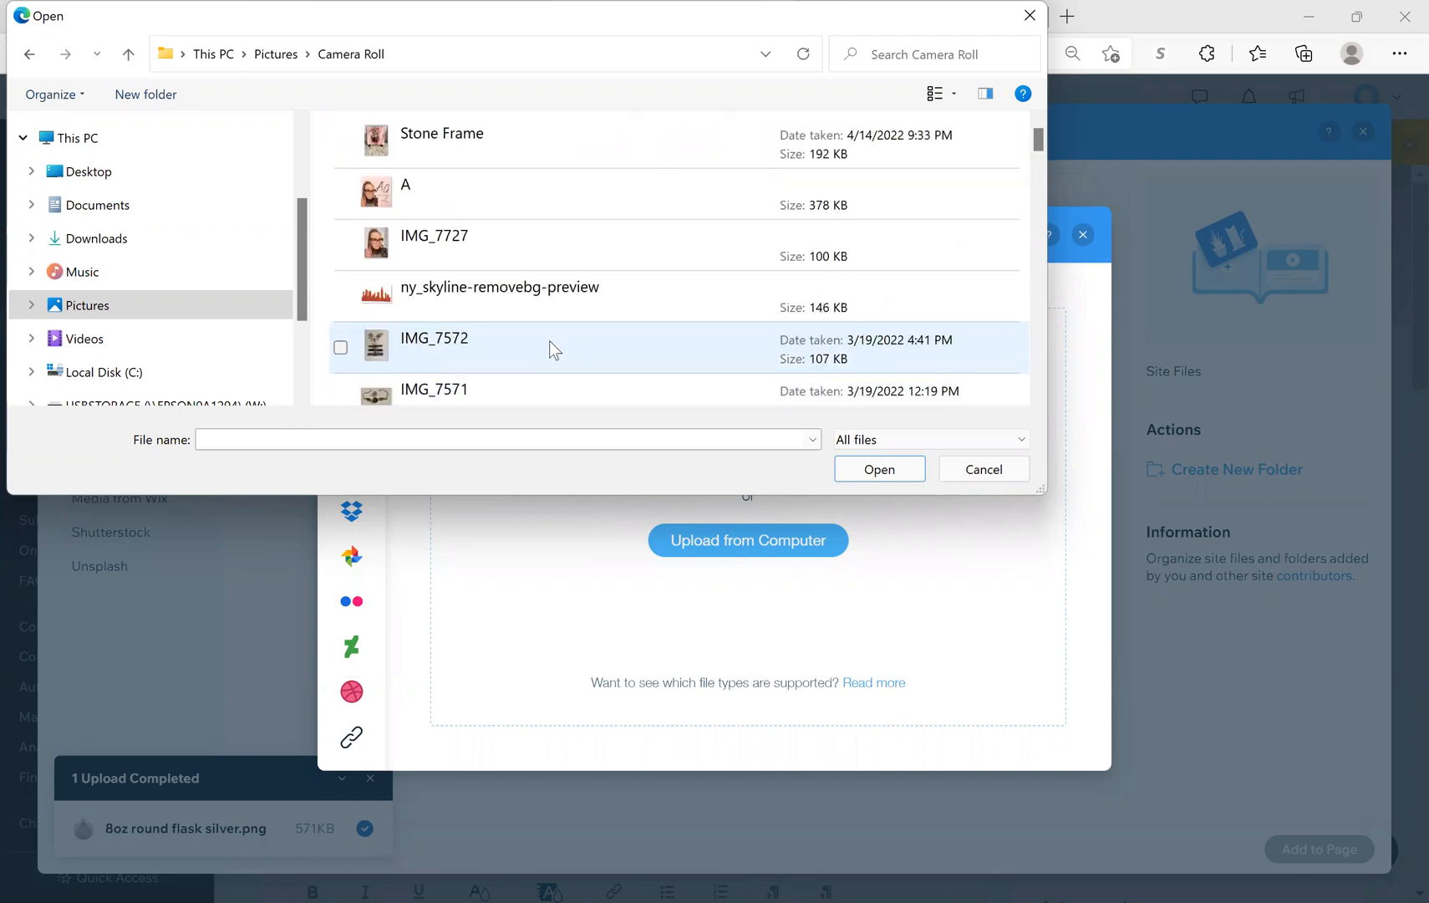
pyautogui.scroll(-1, 549, 347)
pyautogui.scroll(-4, 549, 341)
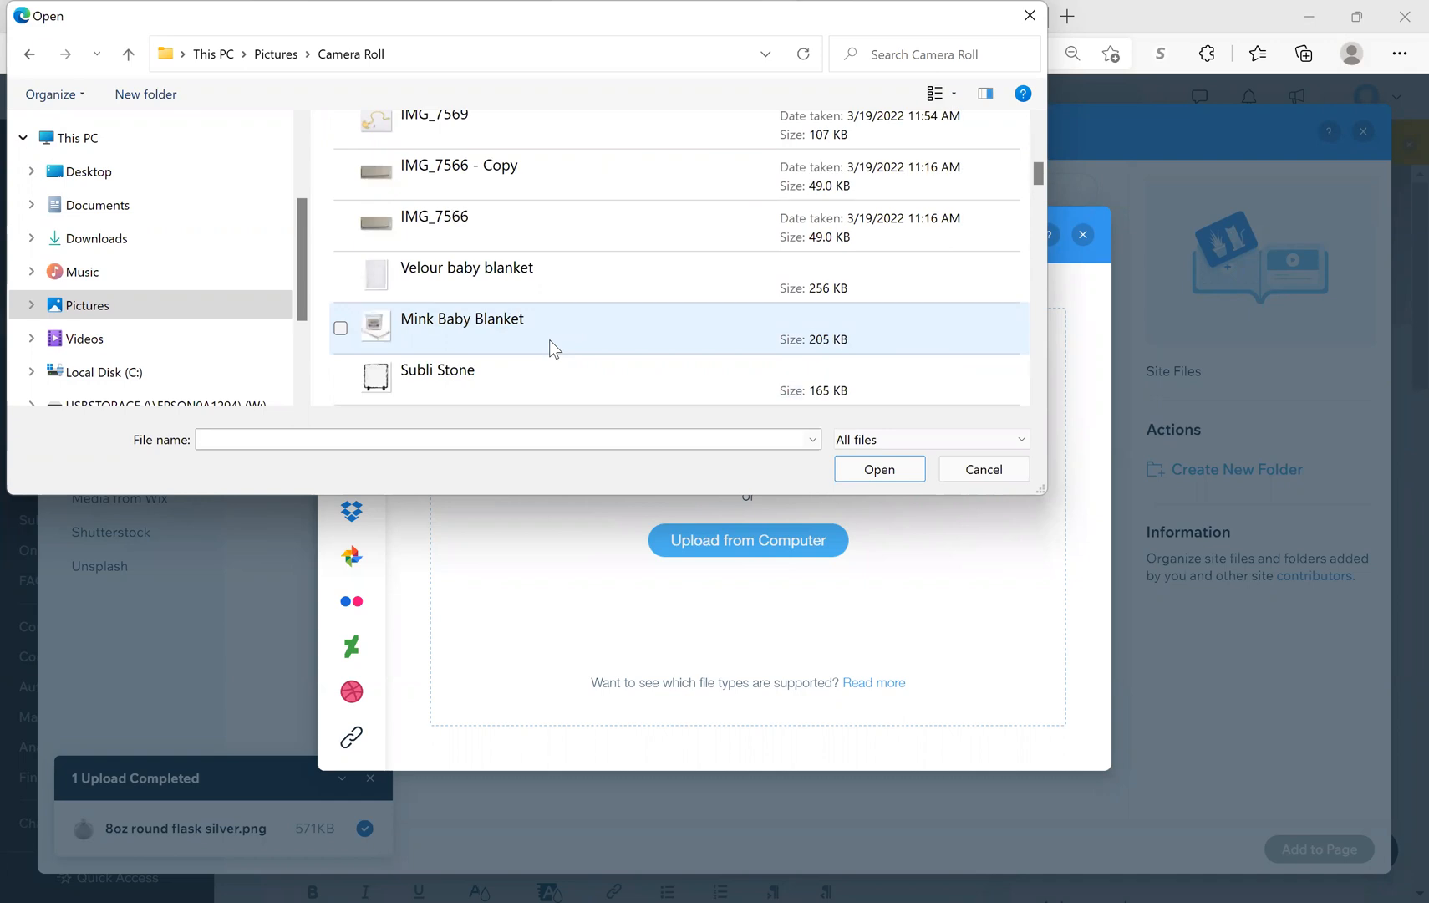
pyautogui.scroll(-2, 549, 339)
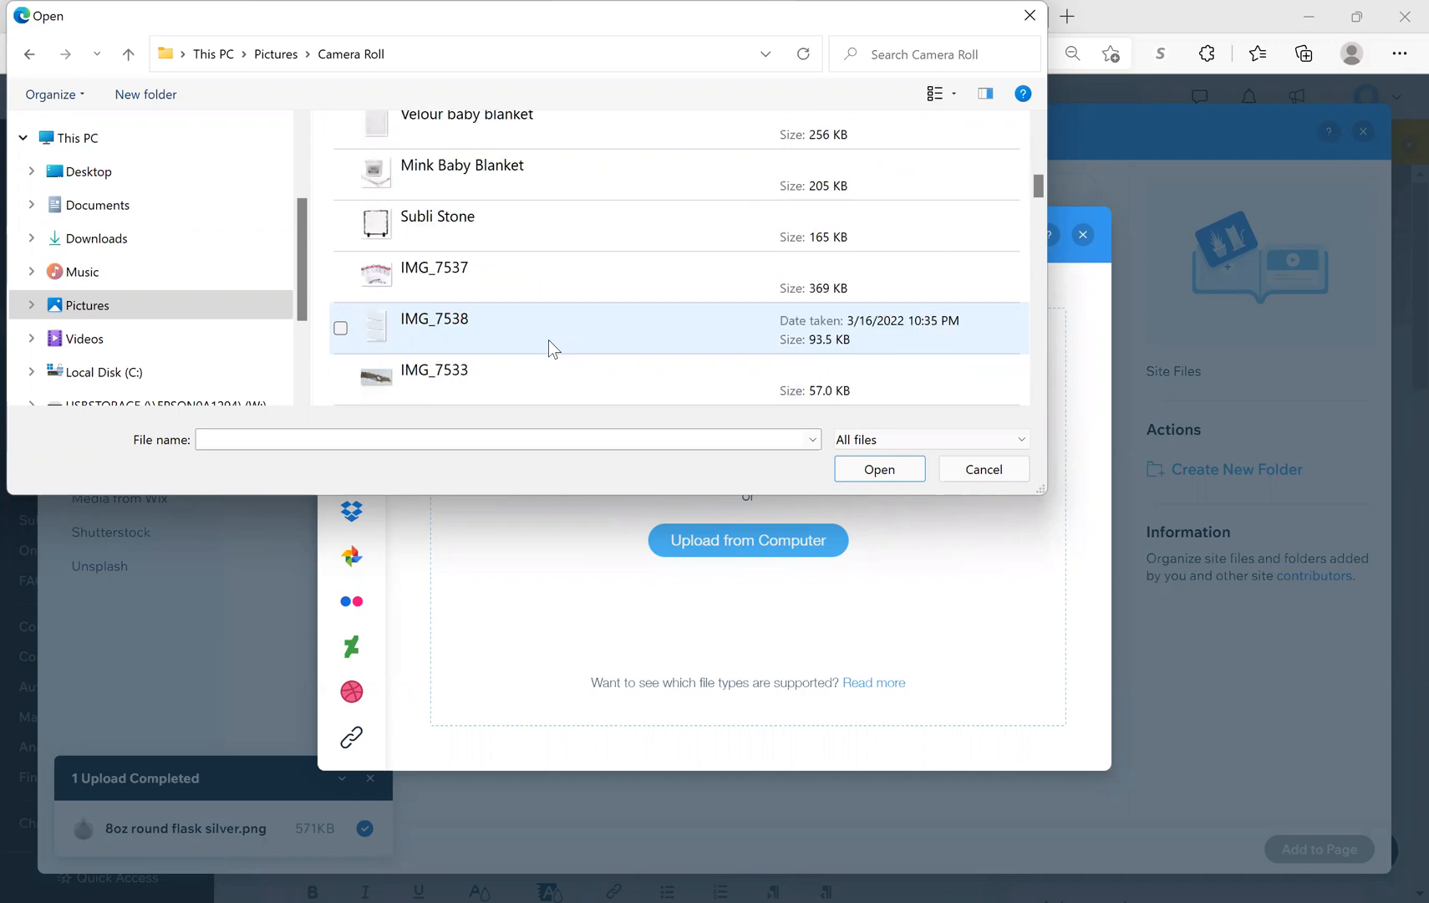
pyautogui.scroll(-2, 549, 339)
pyautogui.scroll(-2, 548, 339)
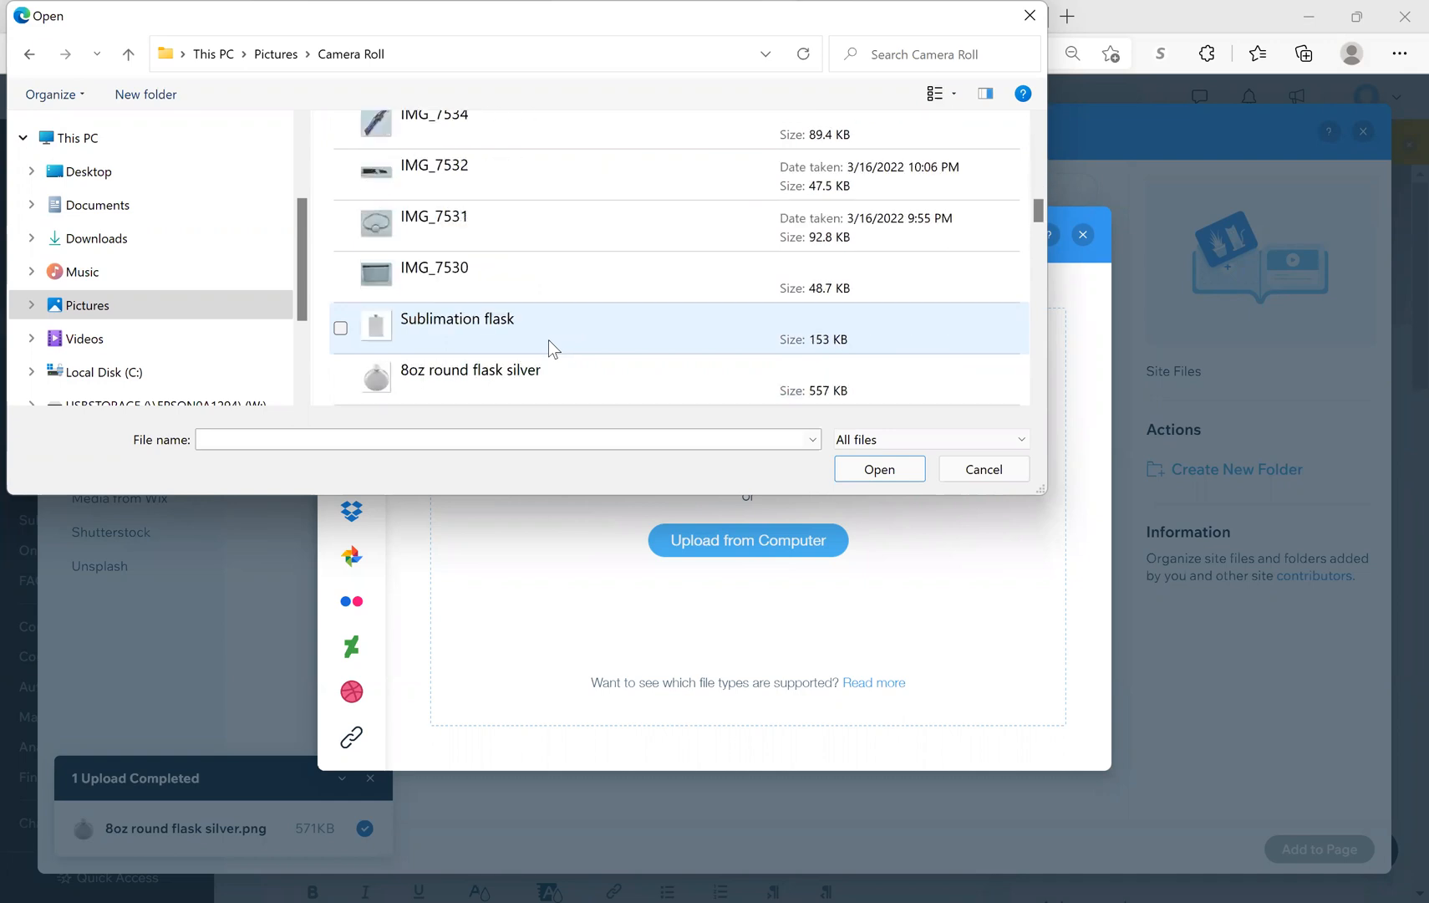
pyautogui.scroll(-2, 549, 338)
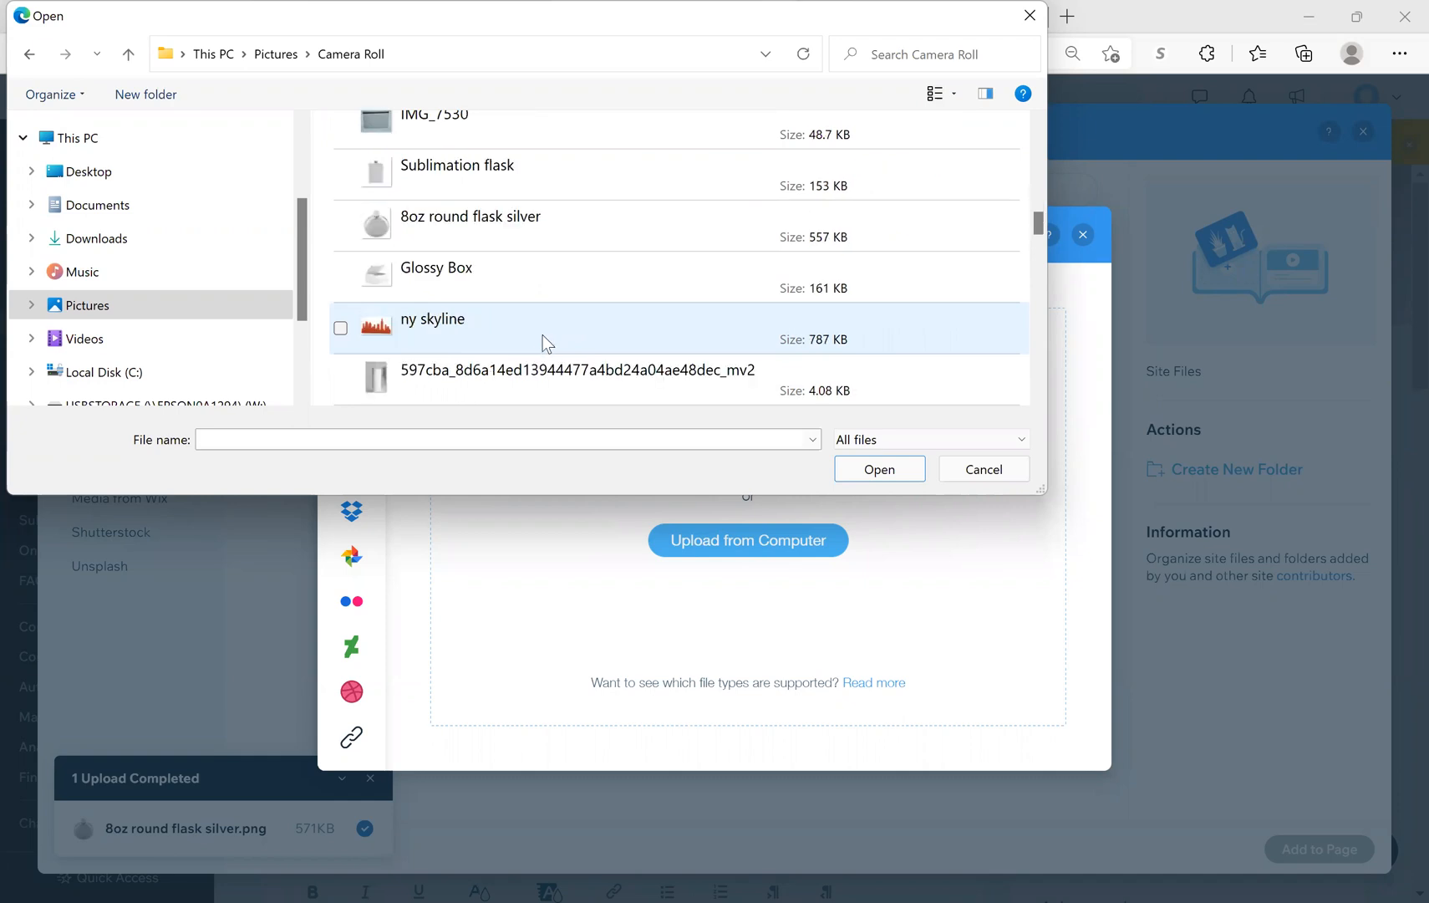
pyautogui.click(476, 169)
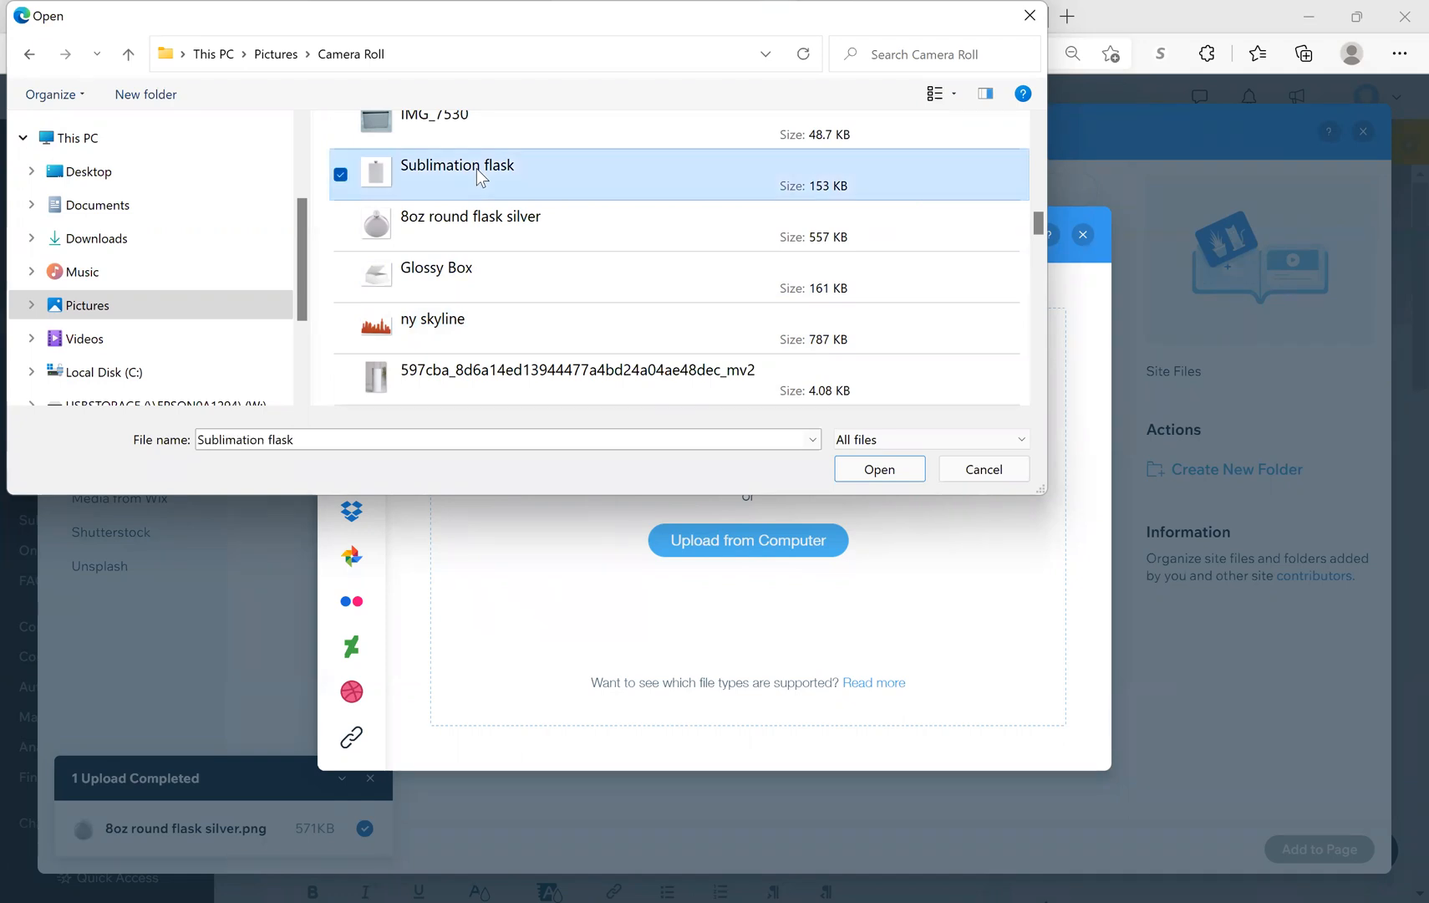
pyautogui.click(879, 470)
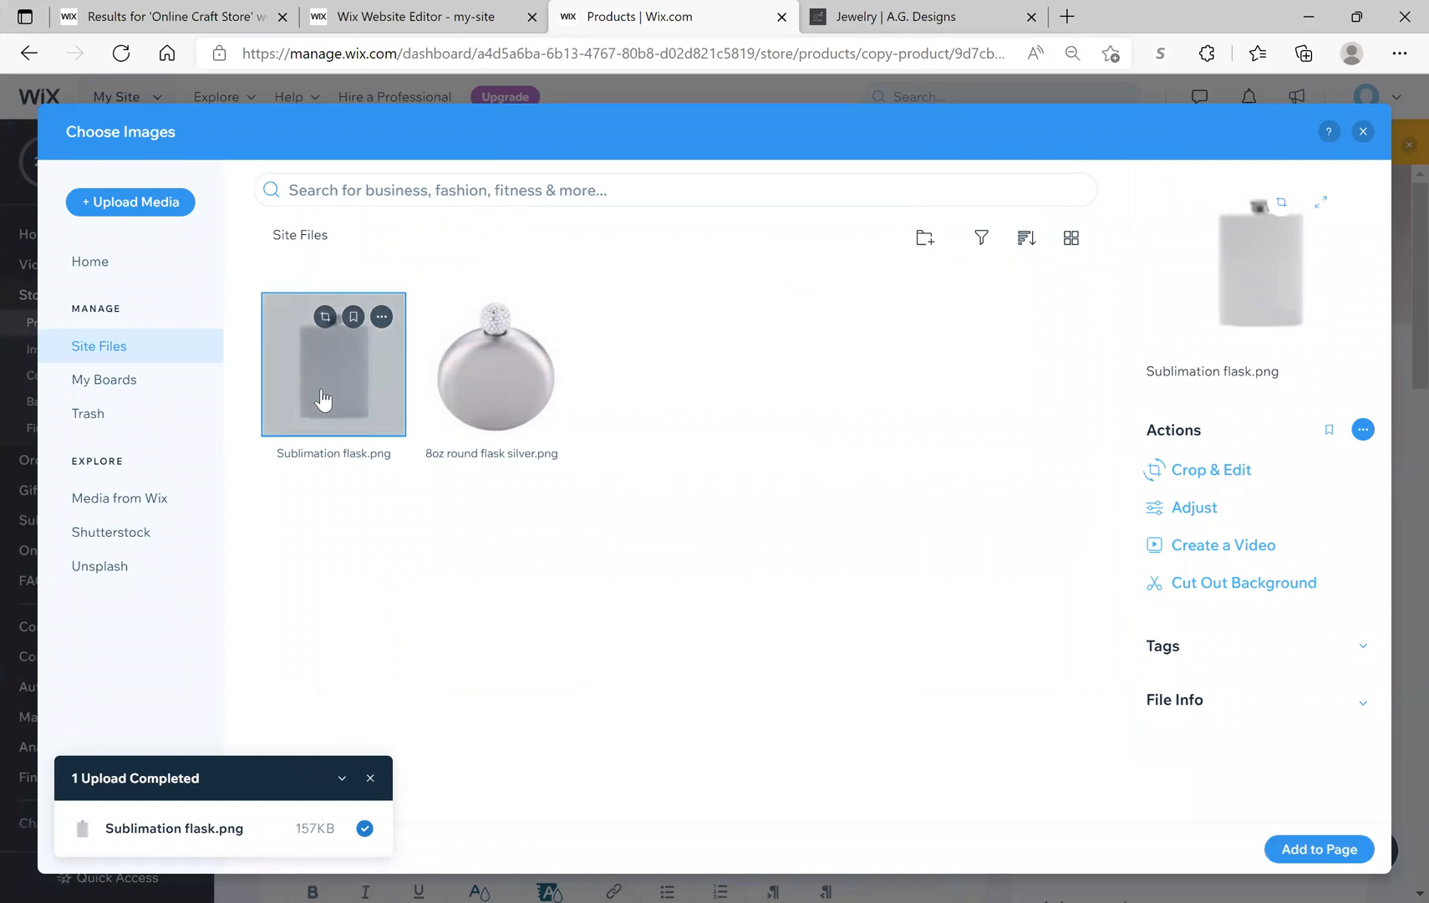
# Step: Add the uploaded Sublimation flask photo to the copied product
pyautogui.click(1321, 849)
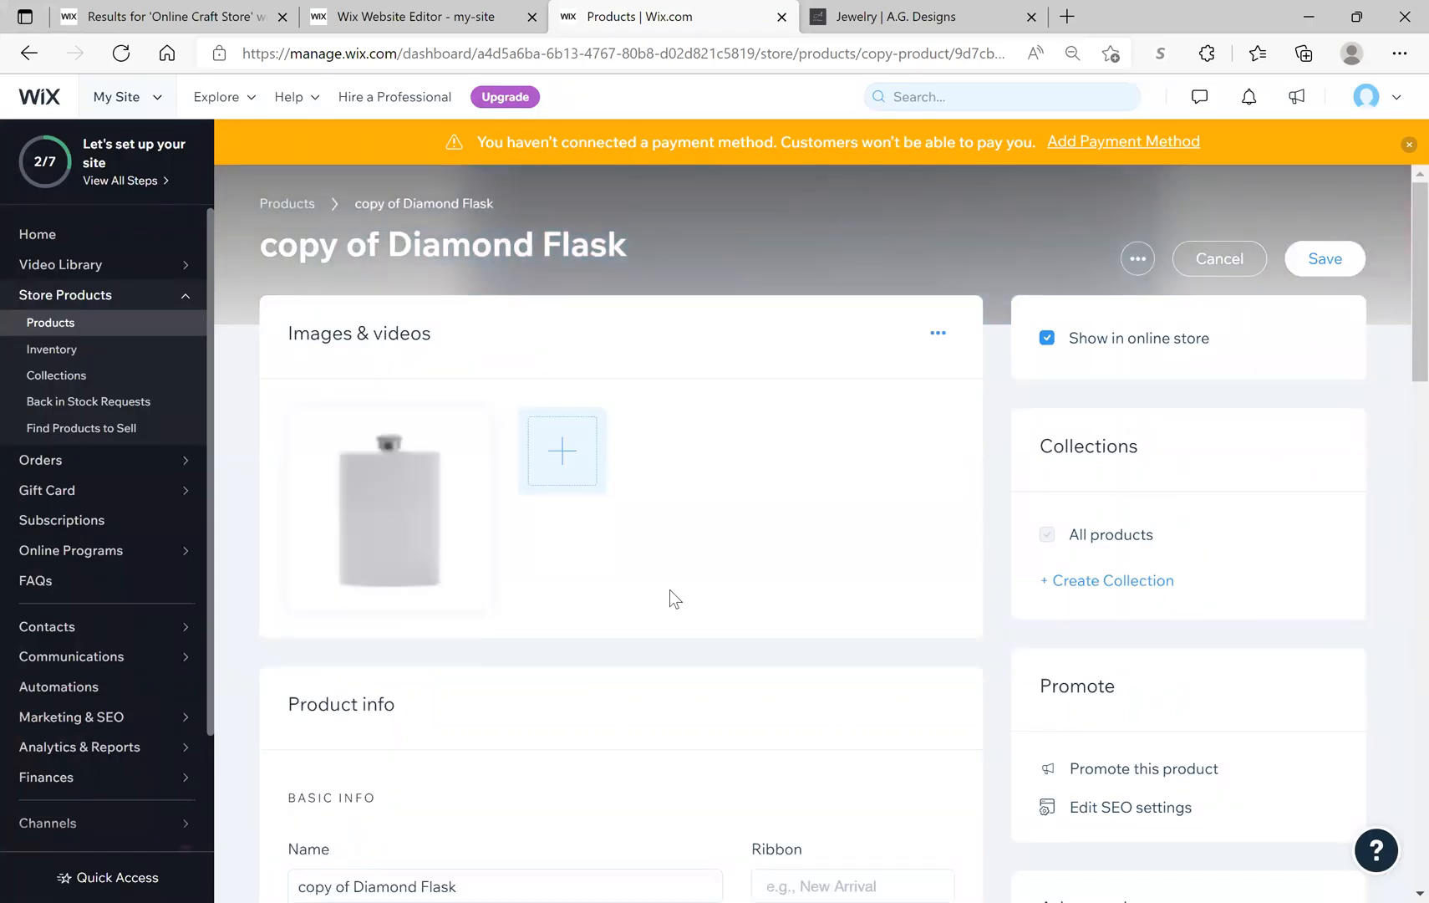
pyautogui.scroll(-1, 677, 595)
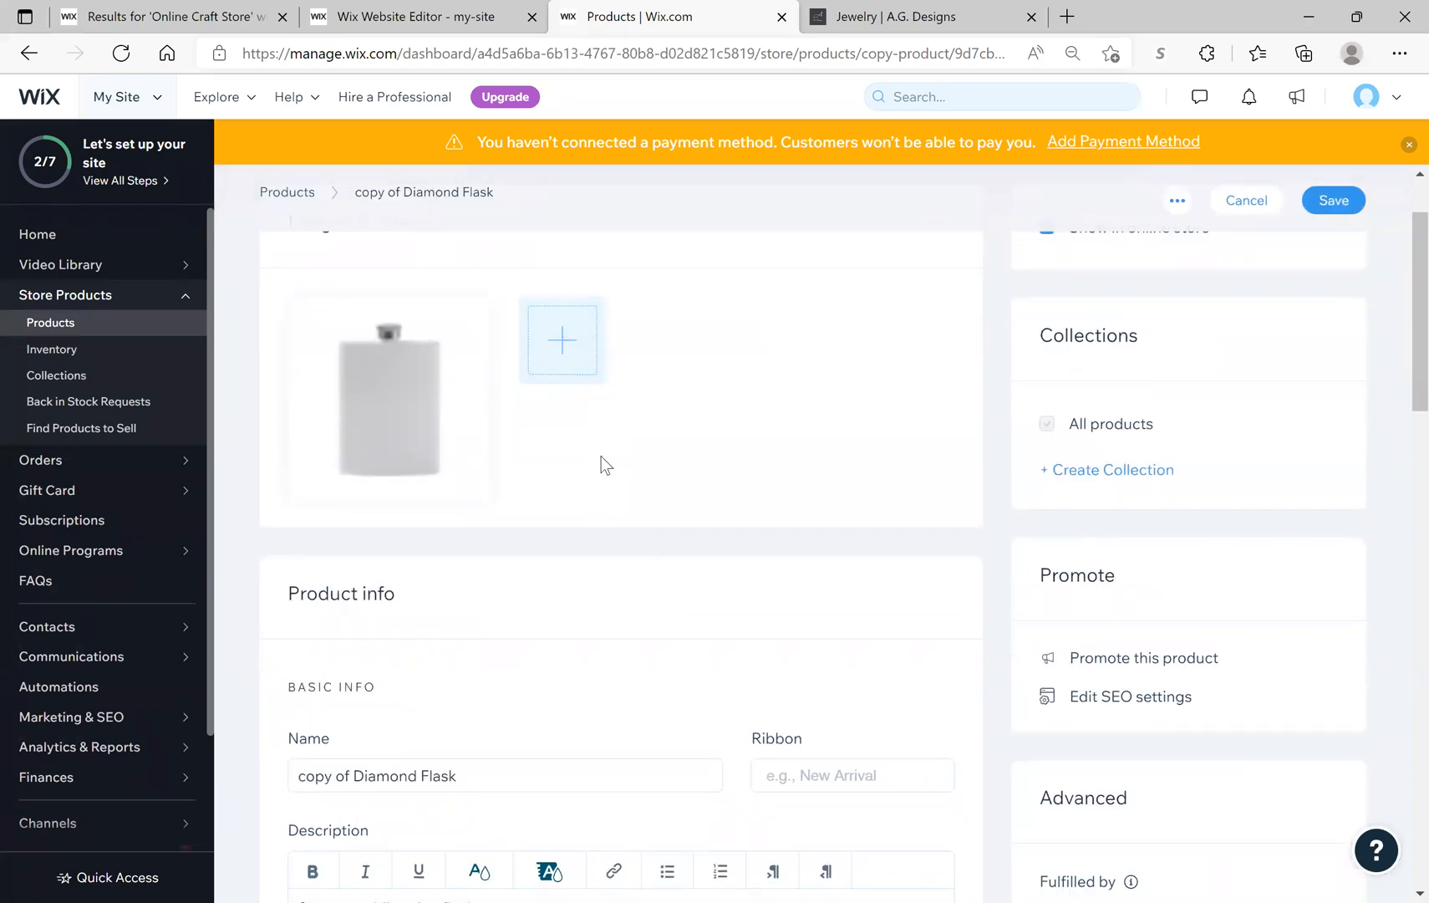
pyautogui.scroll(-1, 602, 462)
pyautogui.scroll(-2, 603, 465)
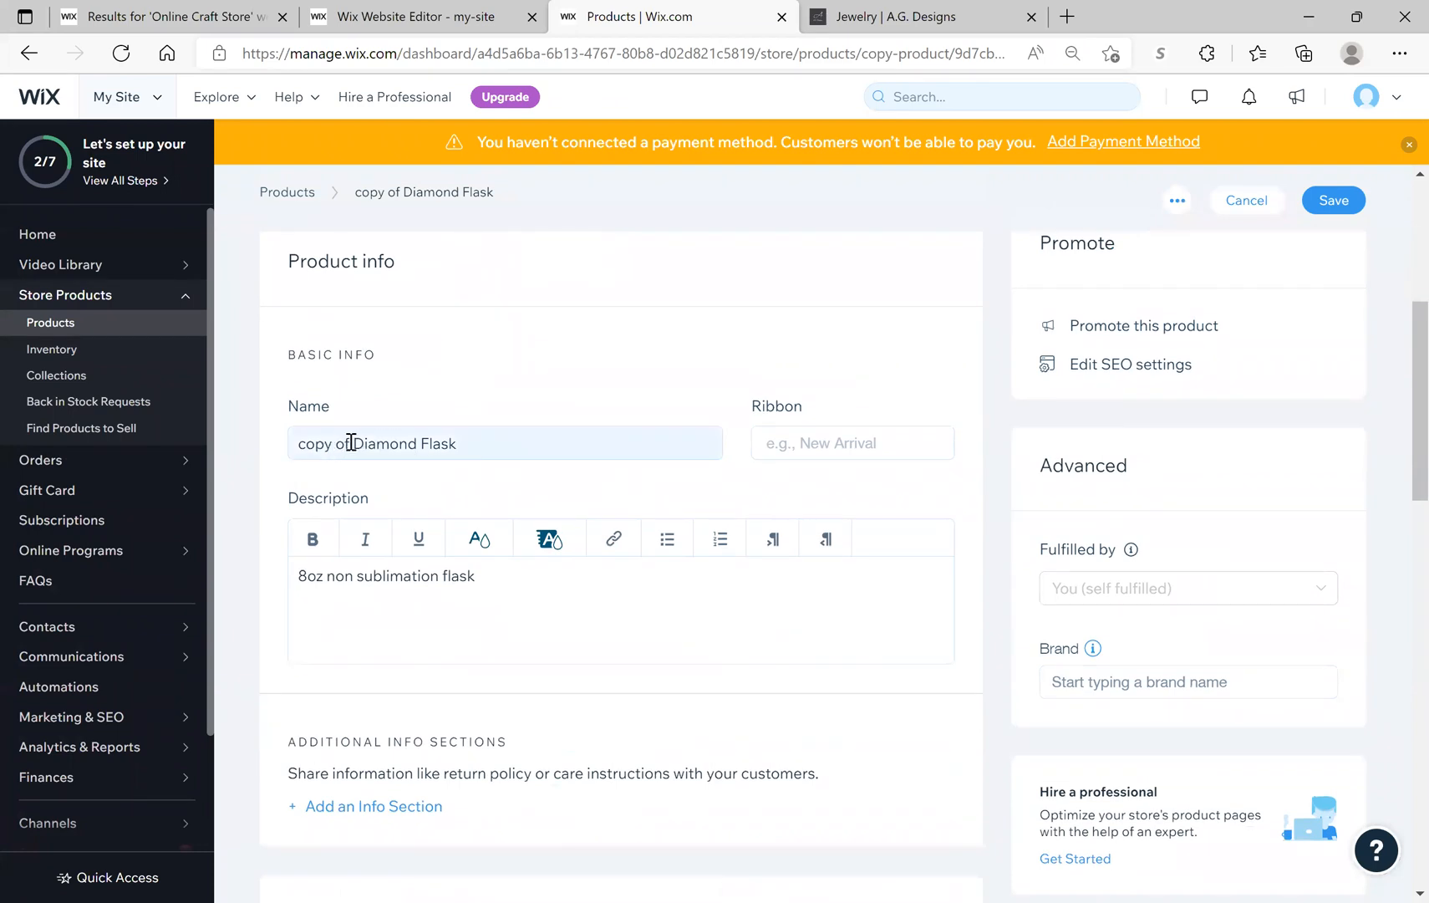
# Step: Rename the product from 'copy of Diamond Flask' to '8oz Sub SquareFlask'
pyautogui.click(476, 449)
pyautogui.hotkey('ctrl', 'a')
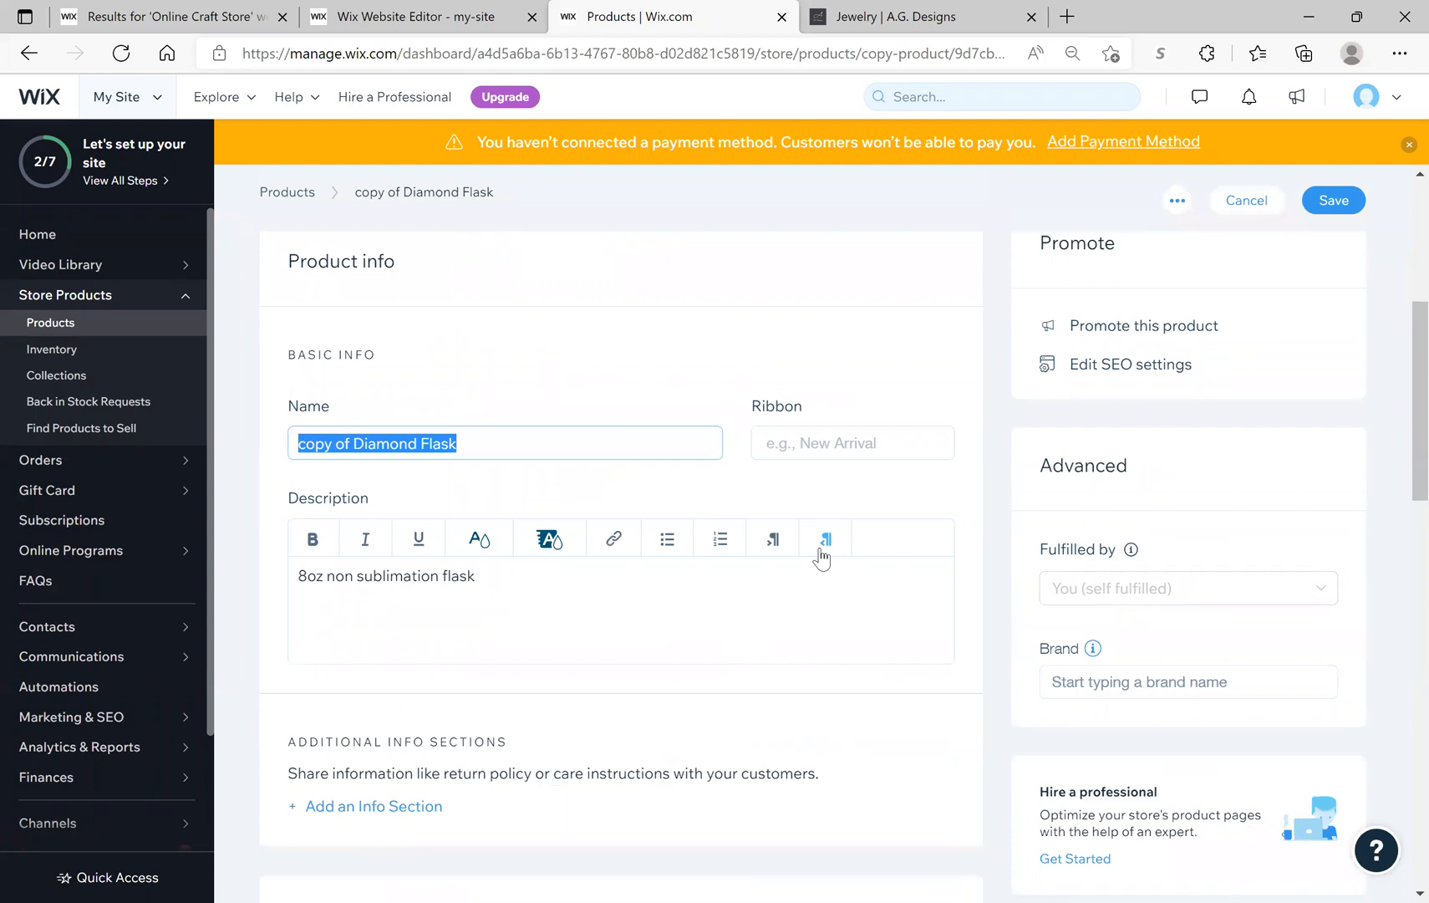
pyautogui.write('8oz Sub Square S')
pyautogui.press('BackSpace')
pyautogui.press('BackSpace')
pyautogui.write('S')
pyautogui.press('BackSpace')
pyautogui.write('Flask')
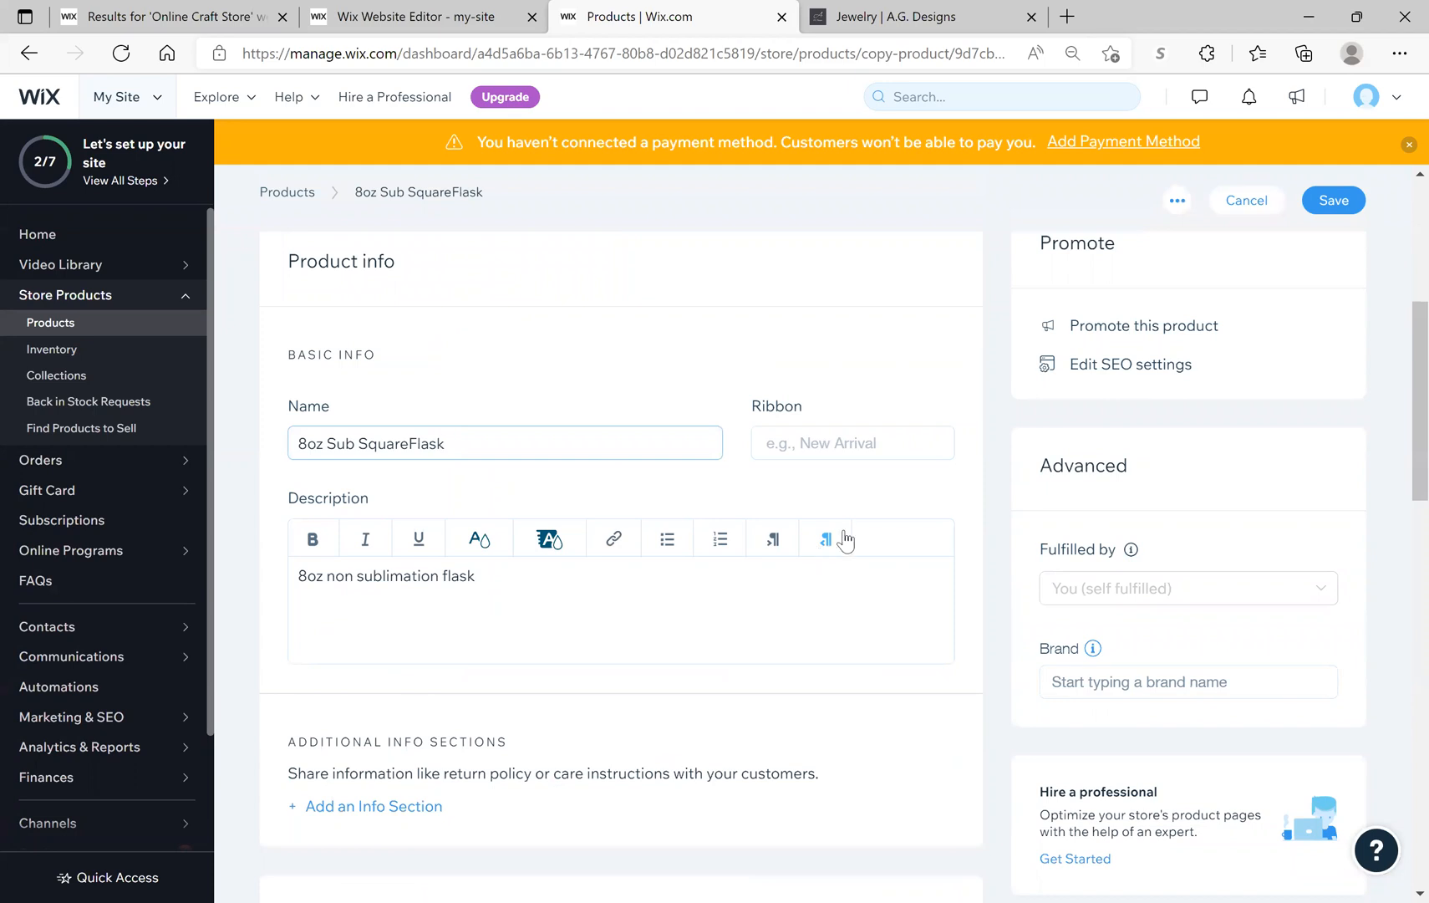
# Step: Delete 'non' from the description so it reads '8oz sublimation flask'
pyautogui.scroll(-2, 768, 559)
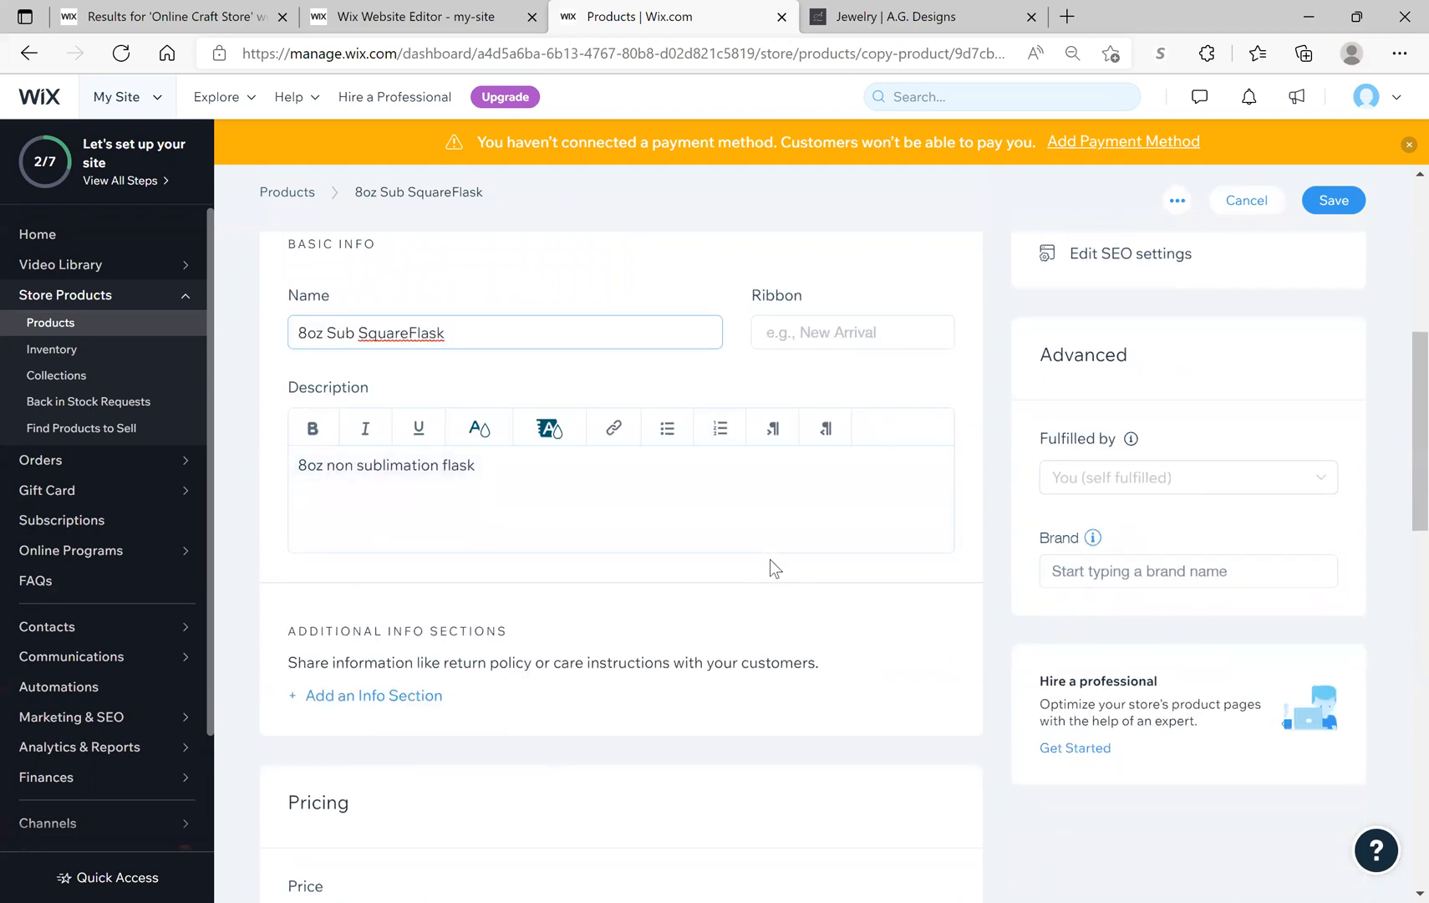
pyautogui.scroll(-8, 769, 559)
pyautogui.scroll(10, 769, 559)
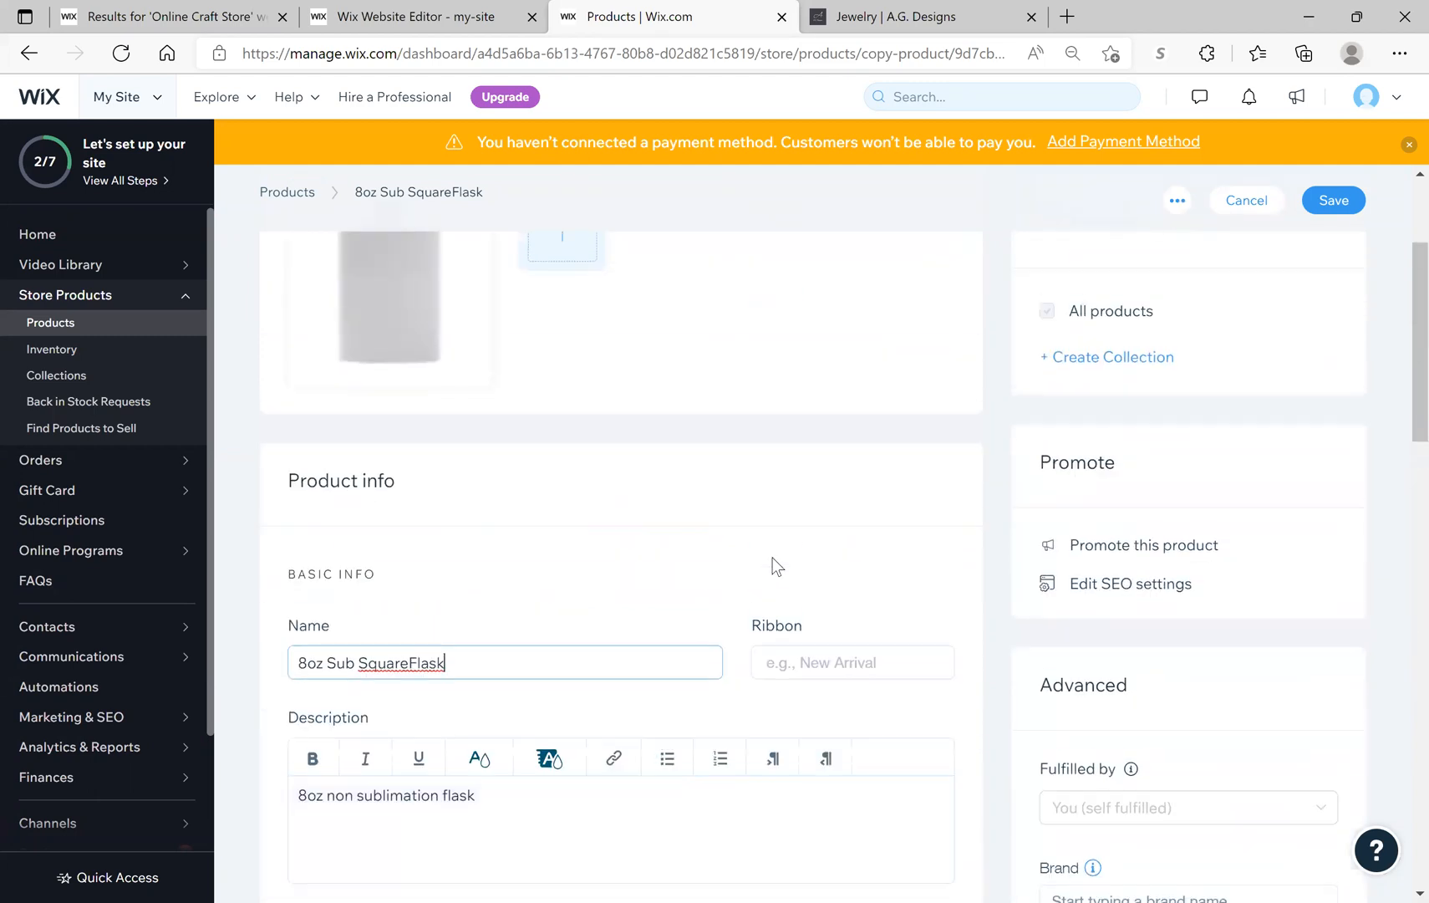
pyautogui.scroll(3, 774, 566)
pyautogui.scroll(-3, 774, 566)
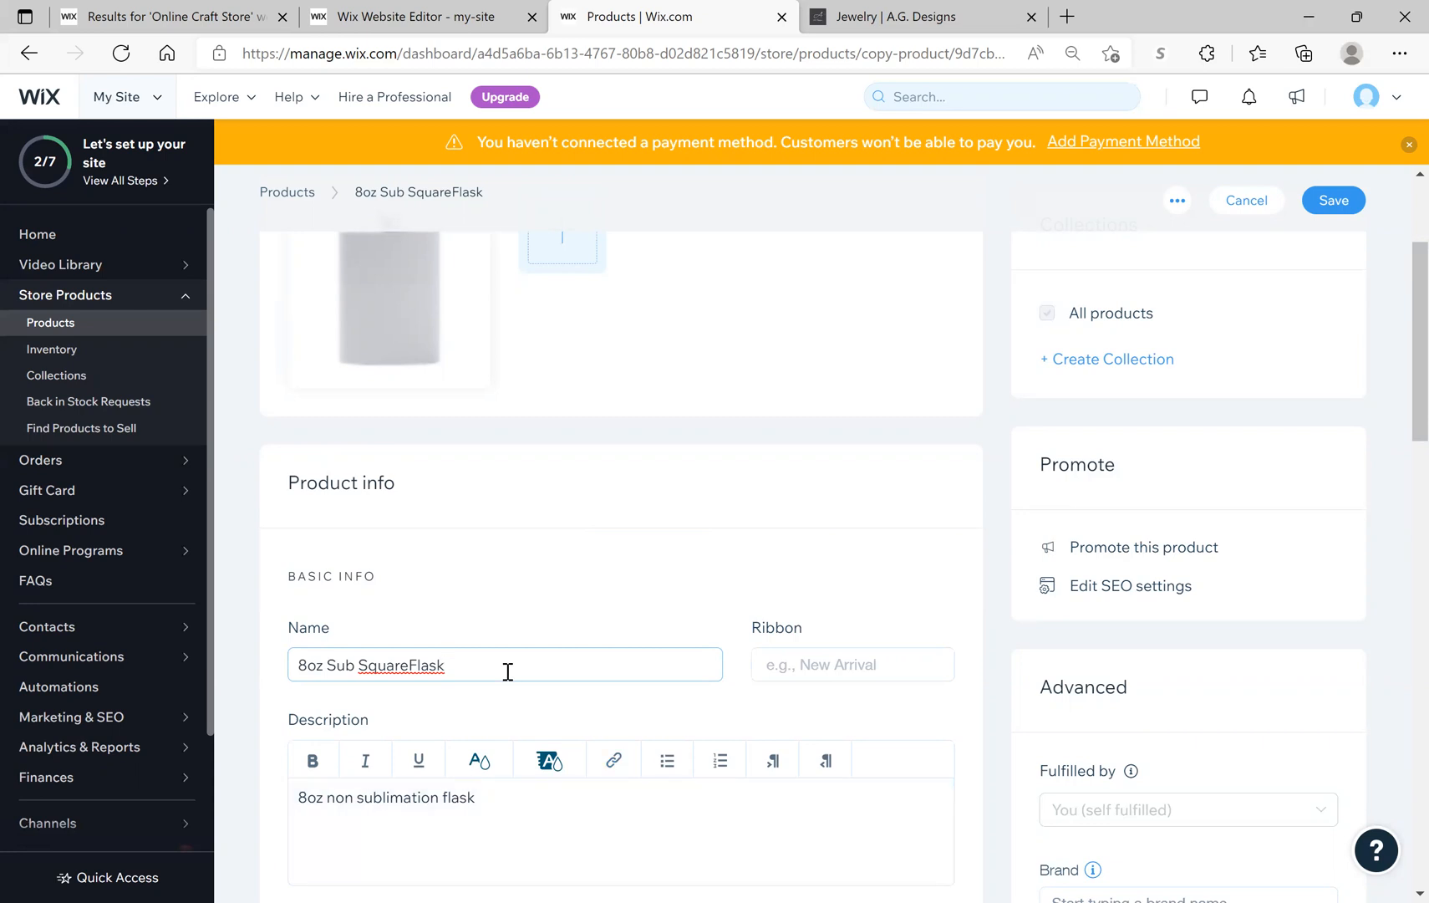
pyautogui.scroll(-4, 518, 618)
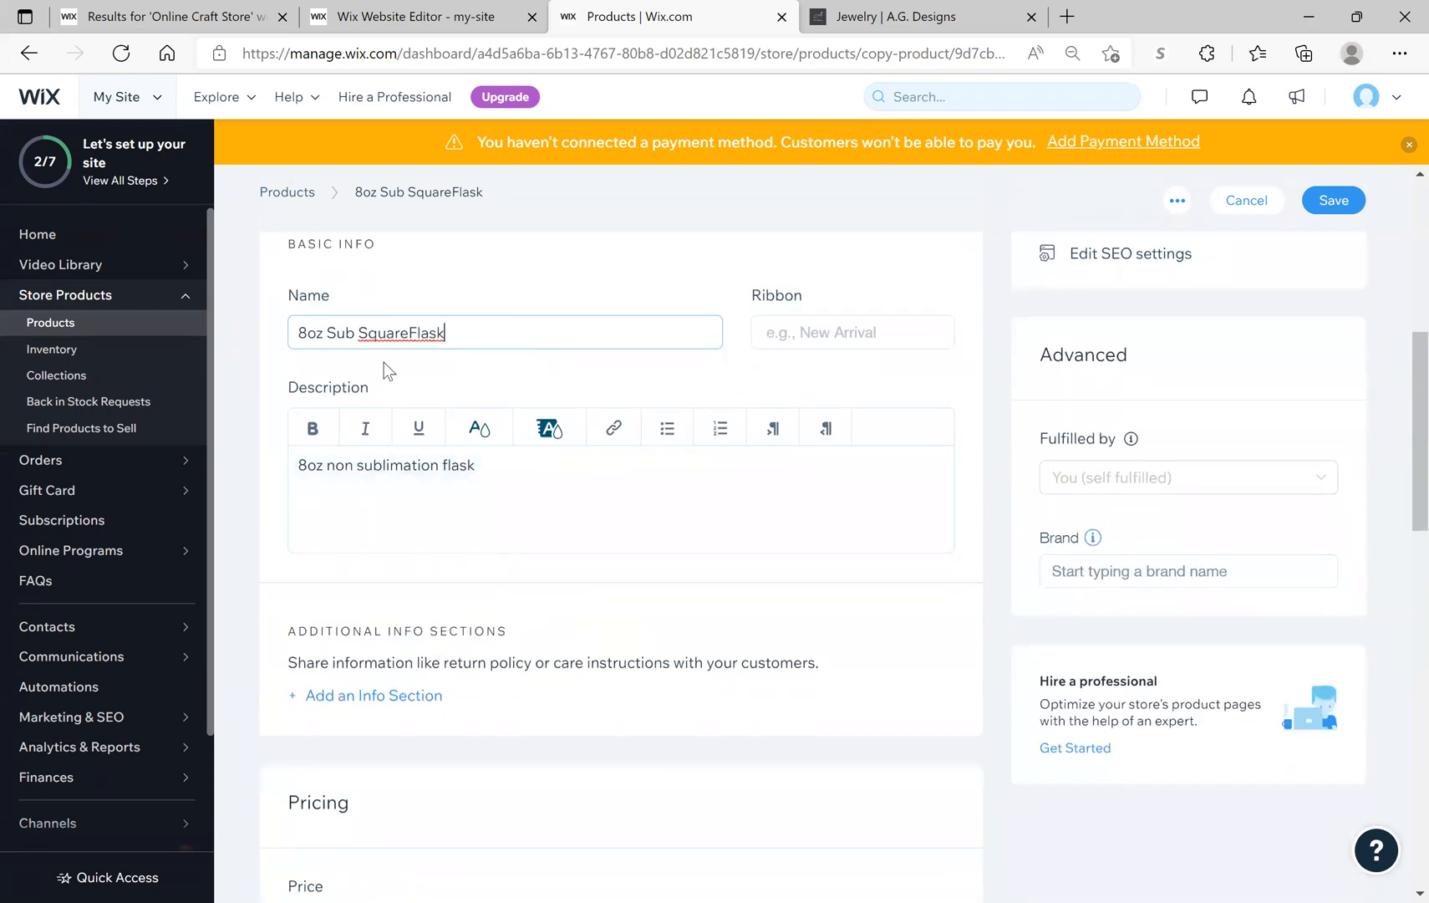
pyautogui.moveTo(354, 464); pyautogui.dragTo(328, 461)
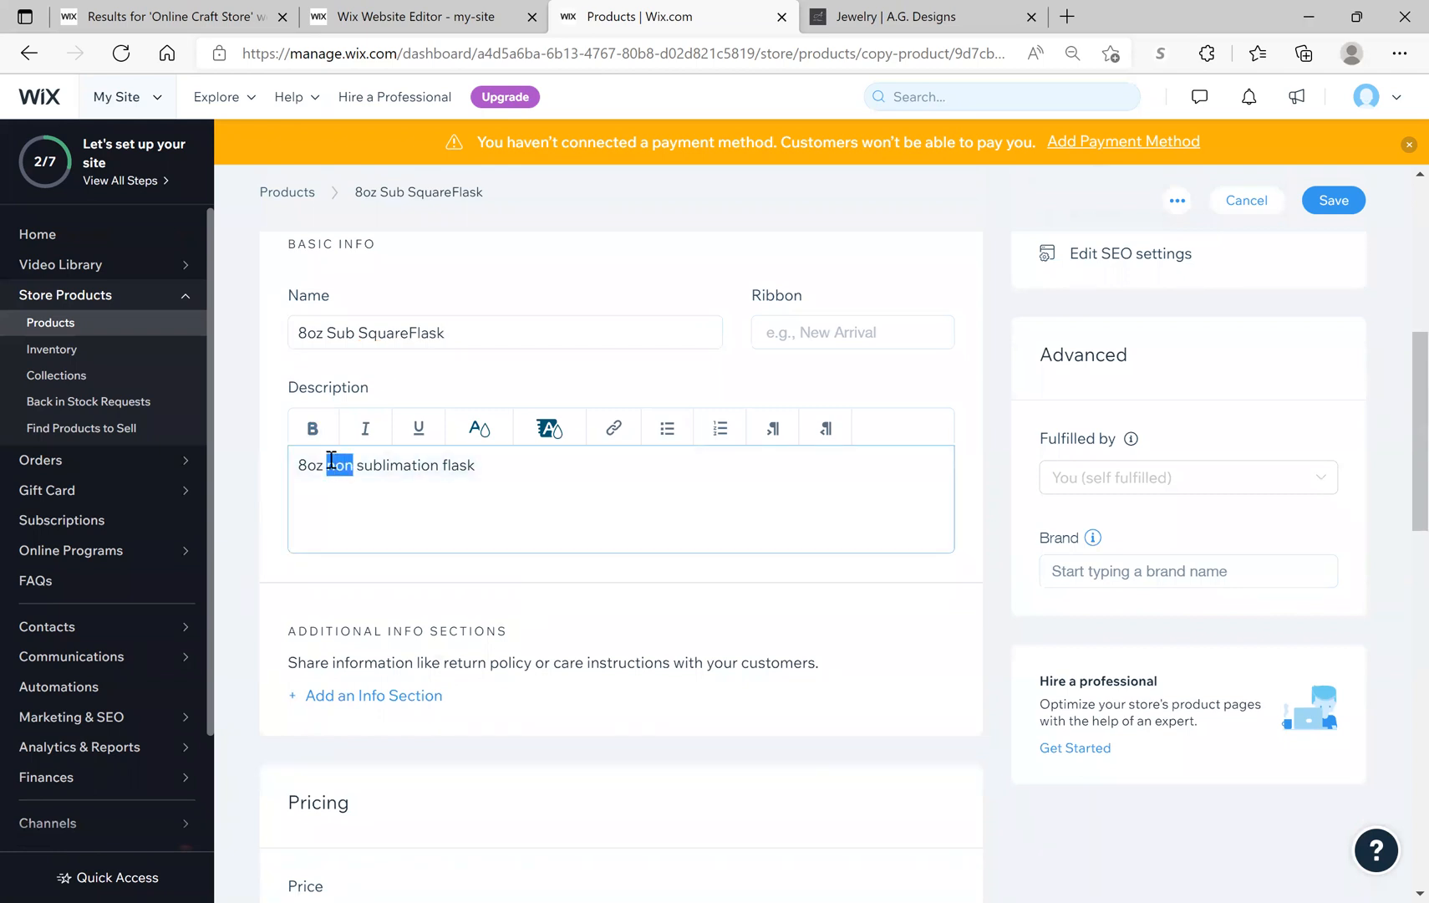
pyautogui.press('BackSpace')
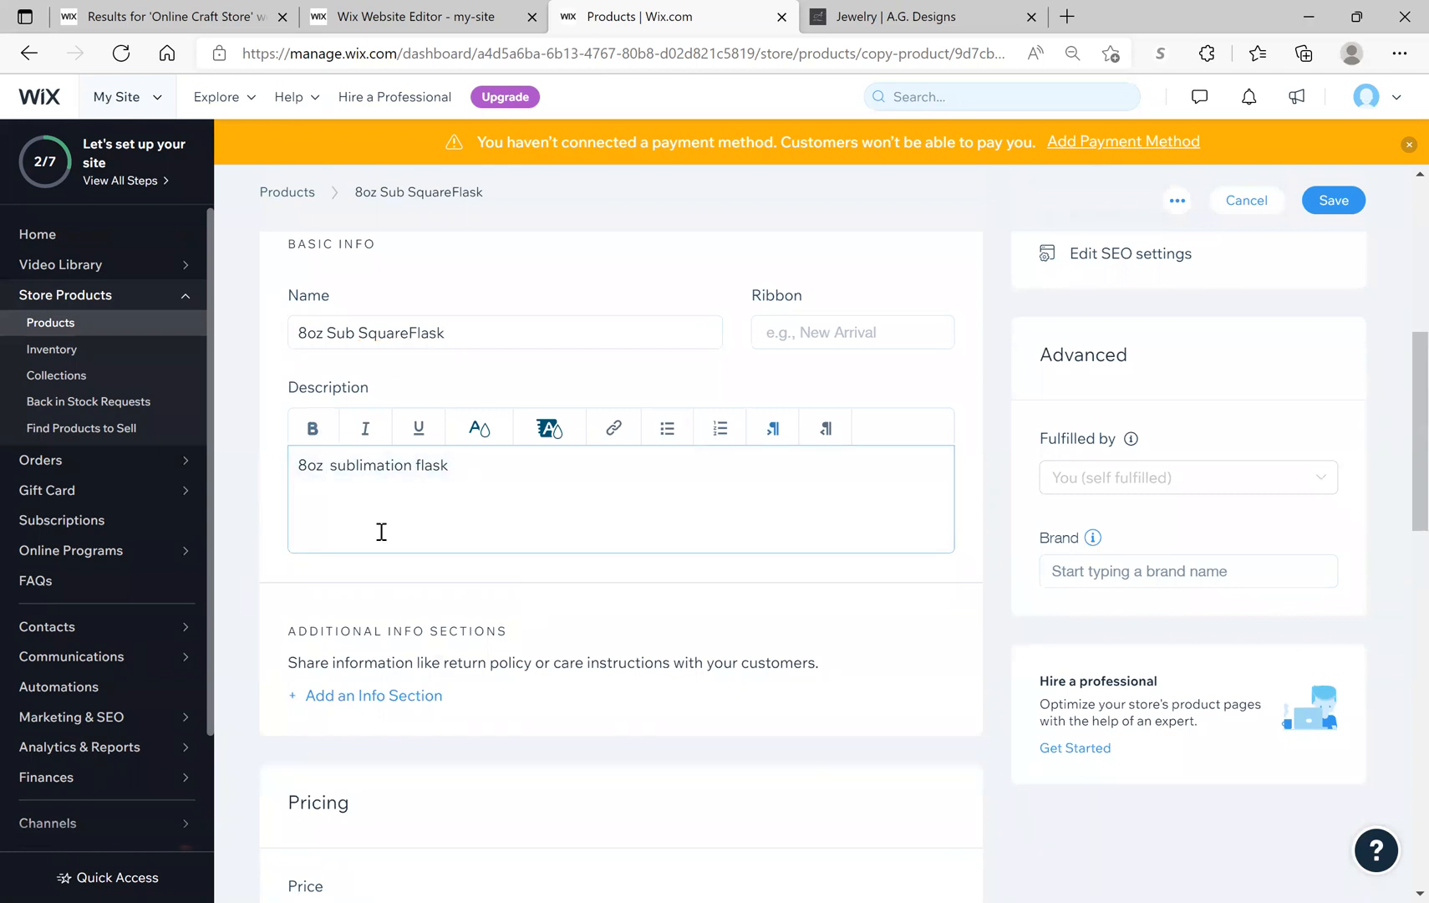
pyautogui.scroll(-7, 414, 580)
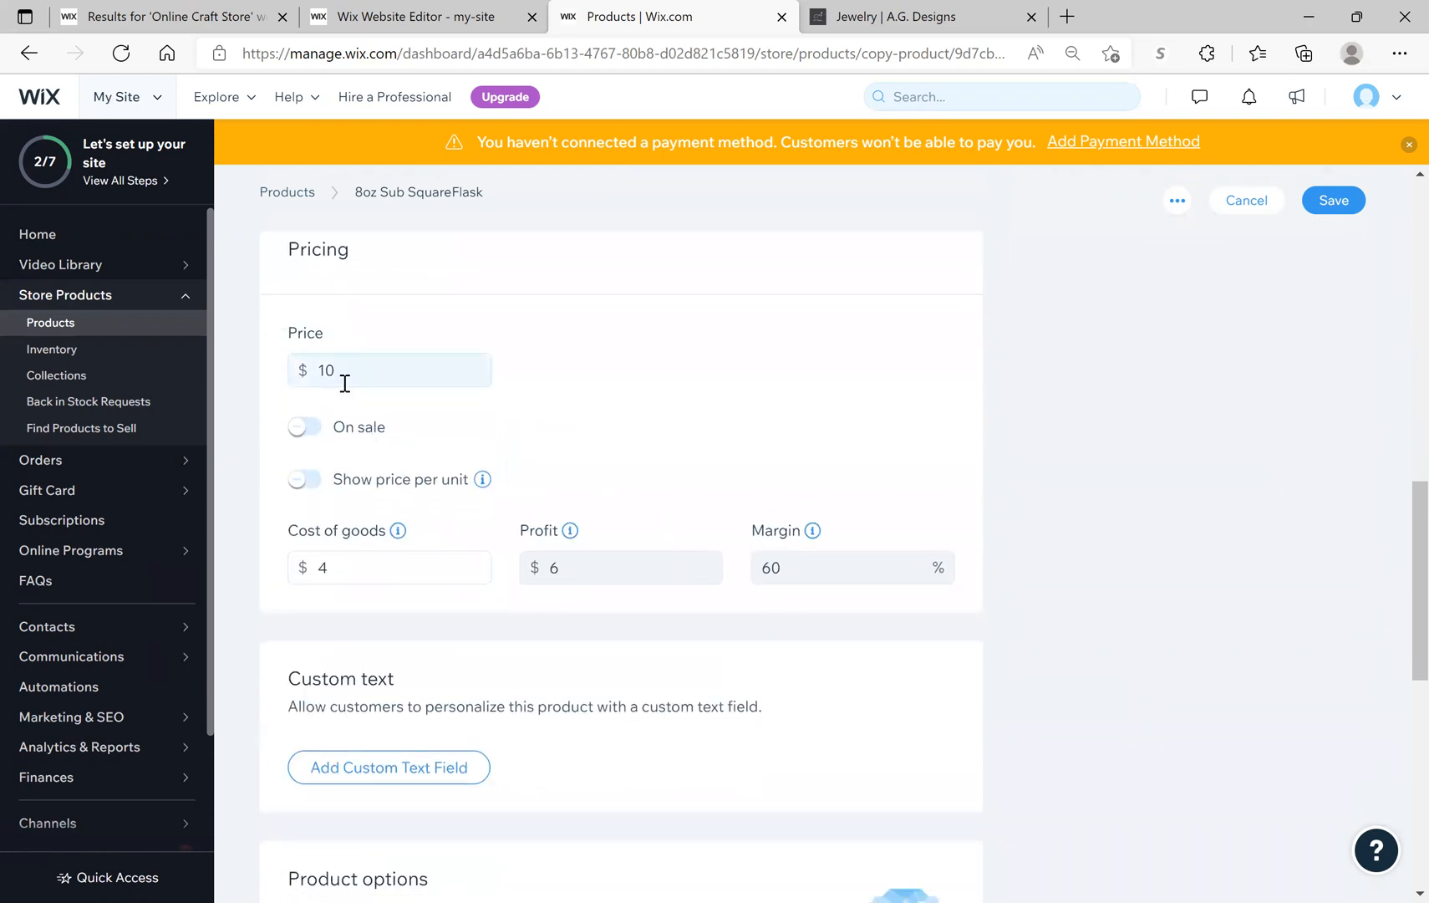
# Step: Change the price to $12 and the cost of goods to $3
pyautogui.click(343, 373)
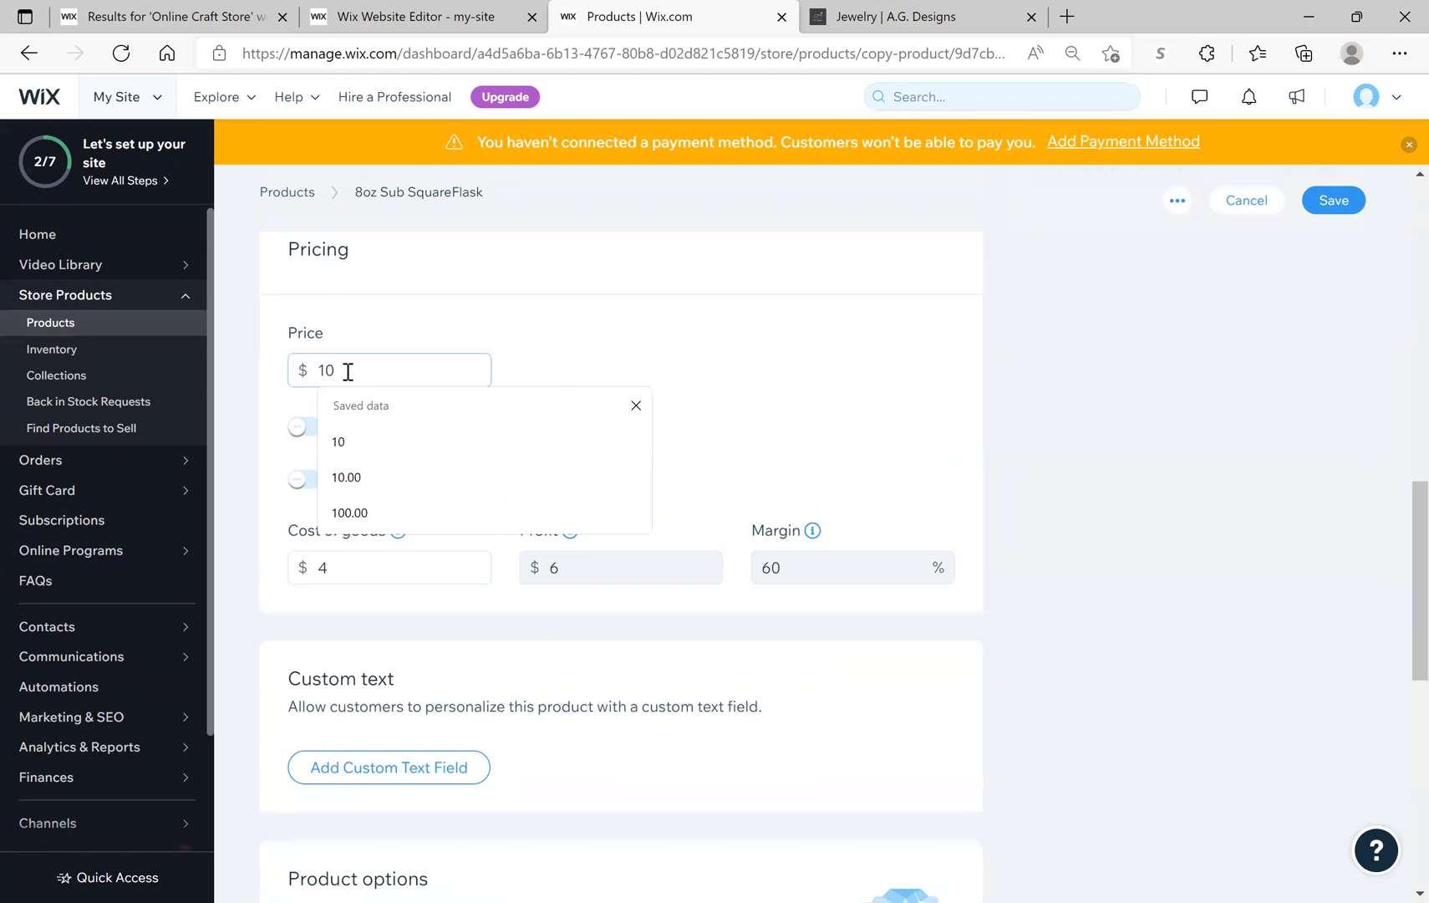
pyautogui.press('BackSpace')
pyautogui.write('2')
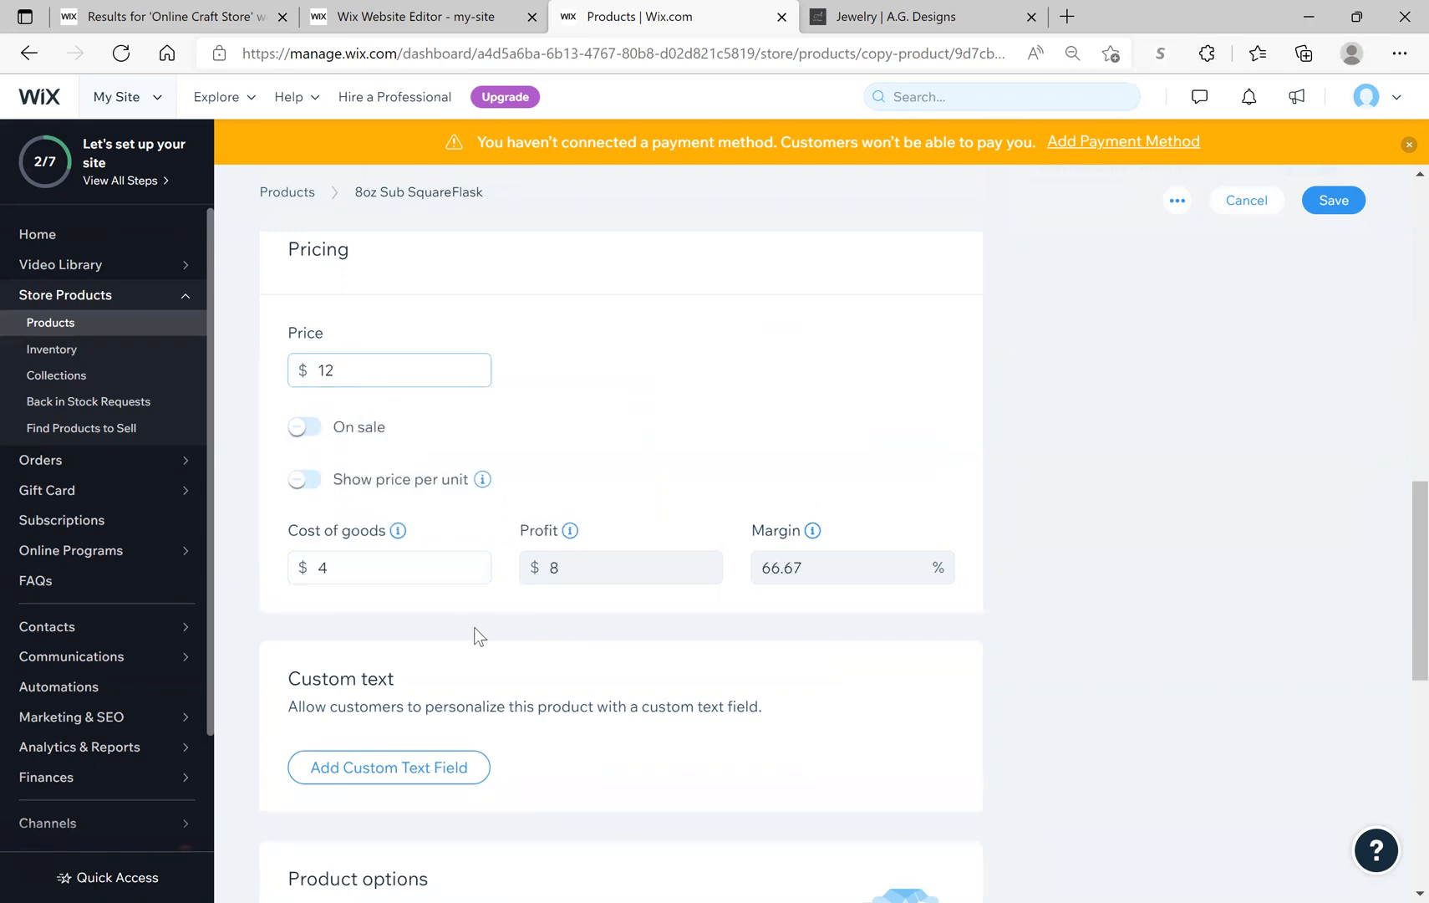
pyautogui.click(377, 571)
pyautogui.doubleClick(321, 568)
pyautogui.write('3')
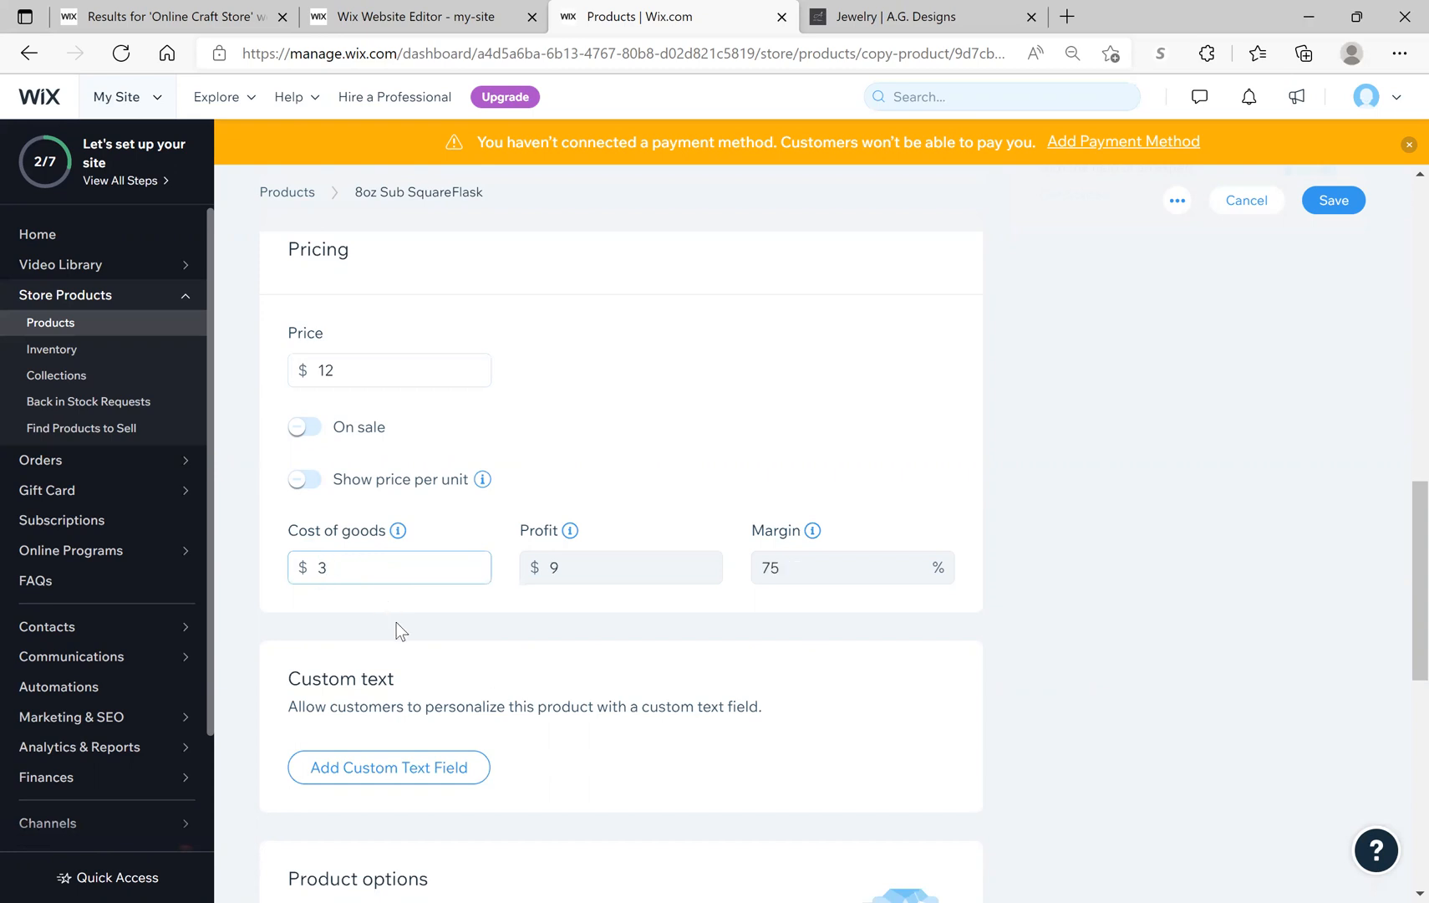
# Step: Set the inventory count to 20, leaving the SKU empty
pyautogui.scroll(-1, 524, 757)
pyautogui.scroll(-6, 526, 759)
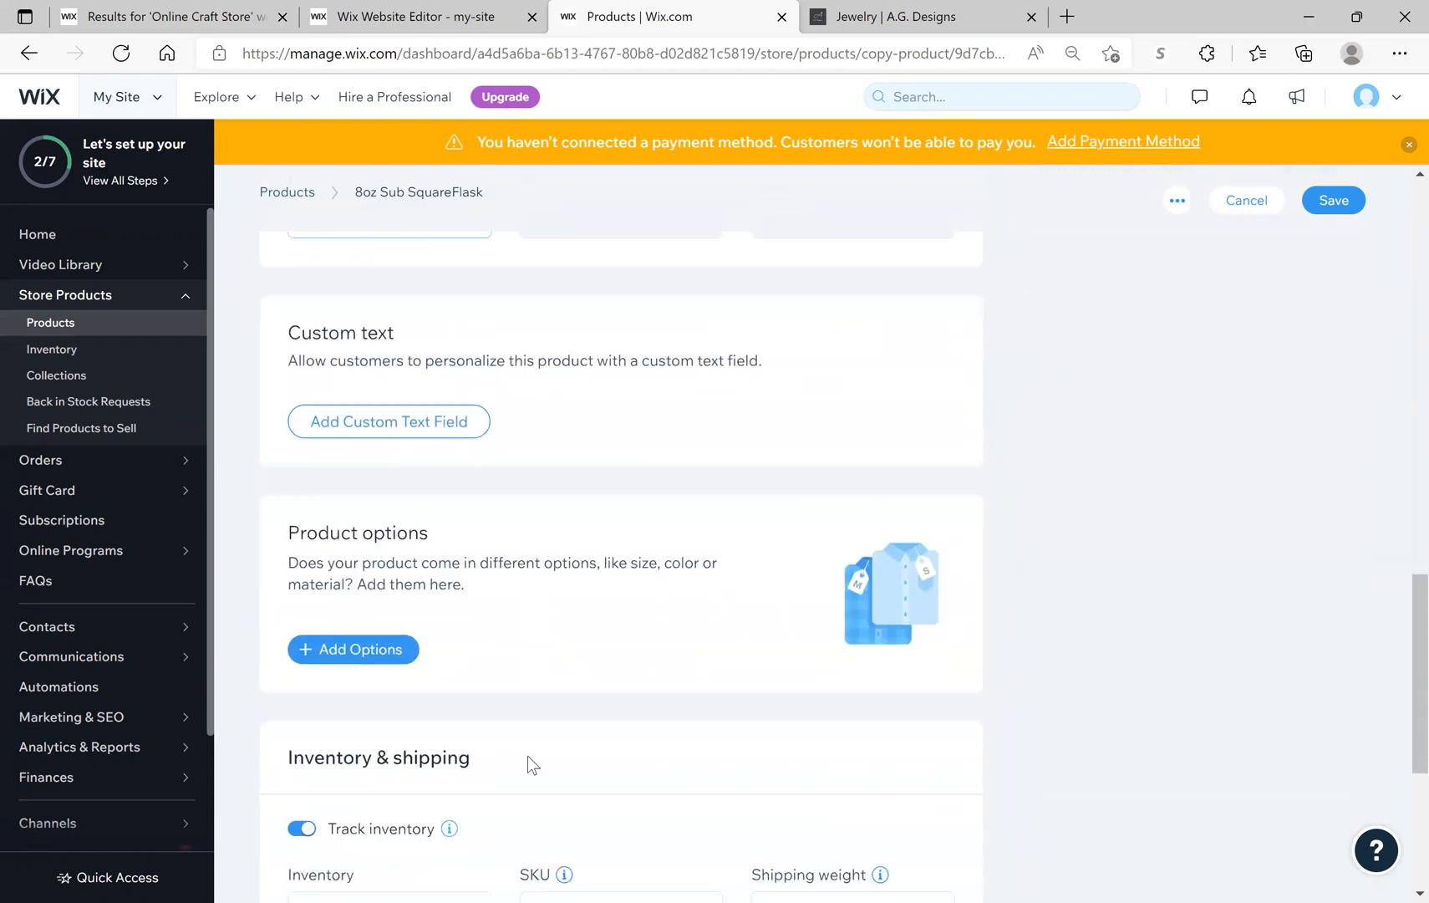
pyautogui.scroll(-3, 527, 756)
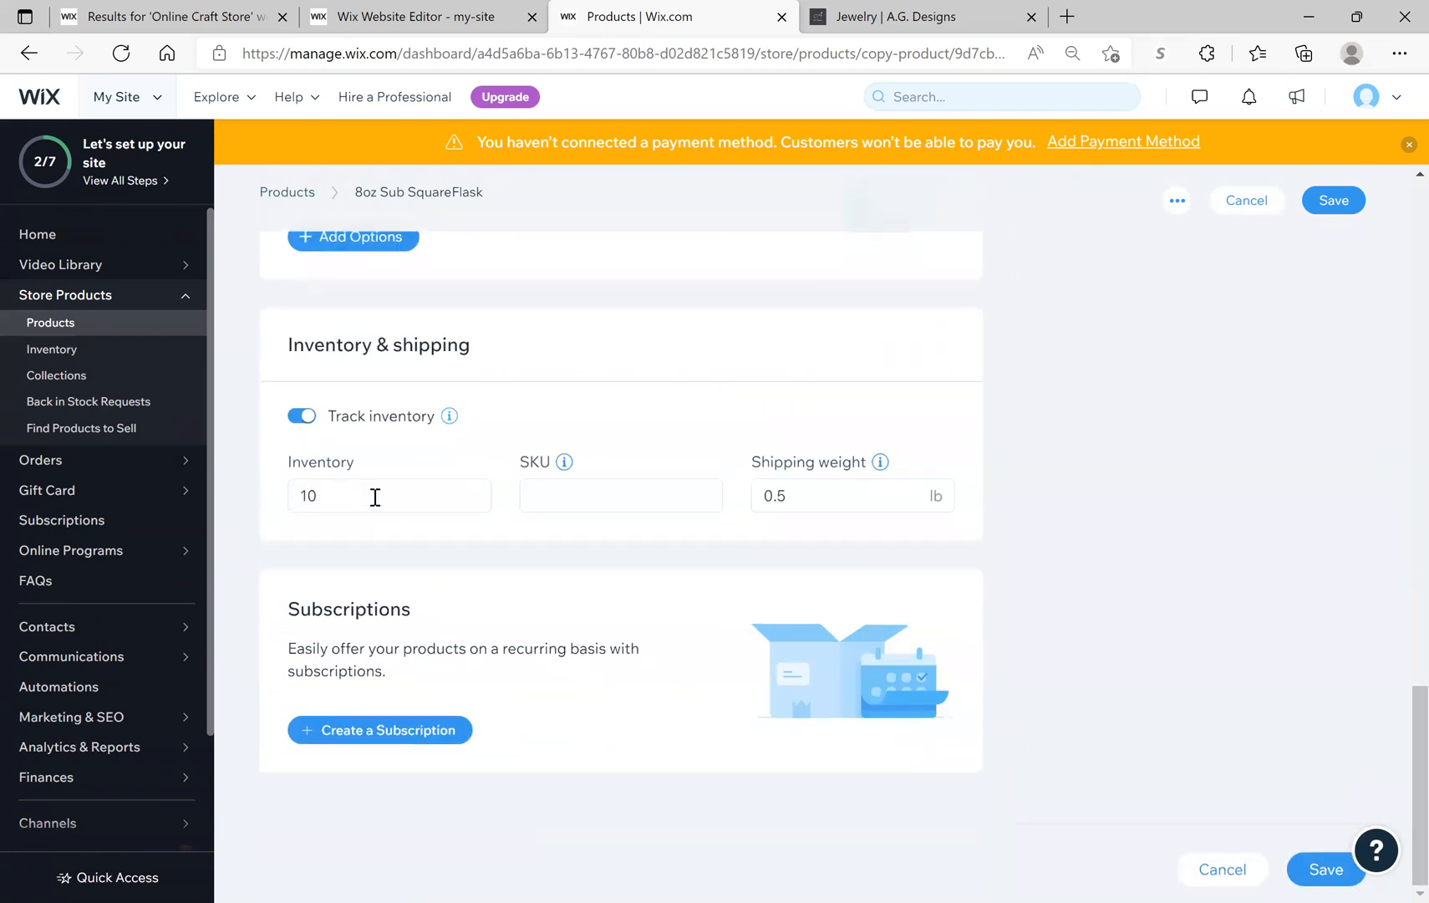
pyautogui.doubleClick(307, 495)
pyautogui.write('20')
pyautogui.press('Tab')
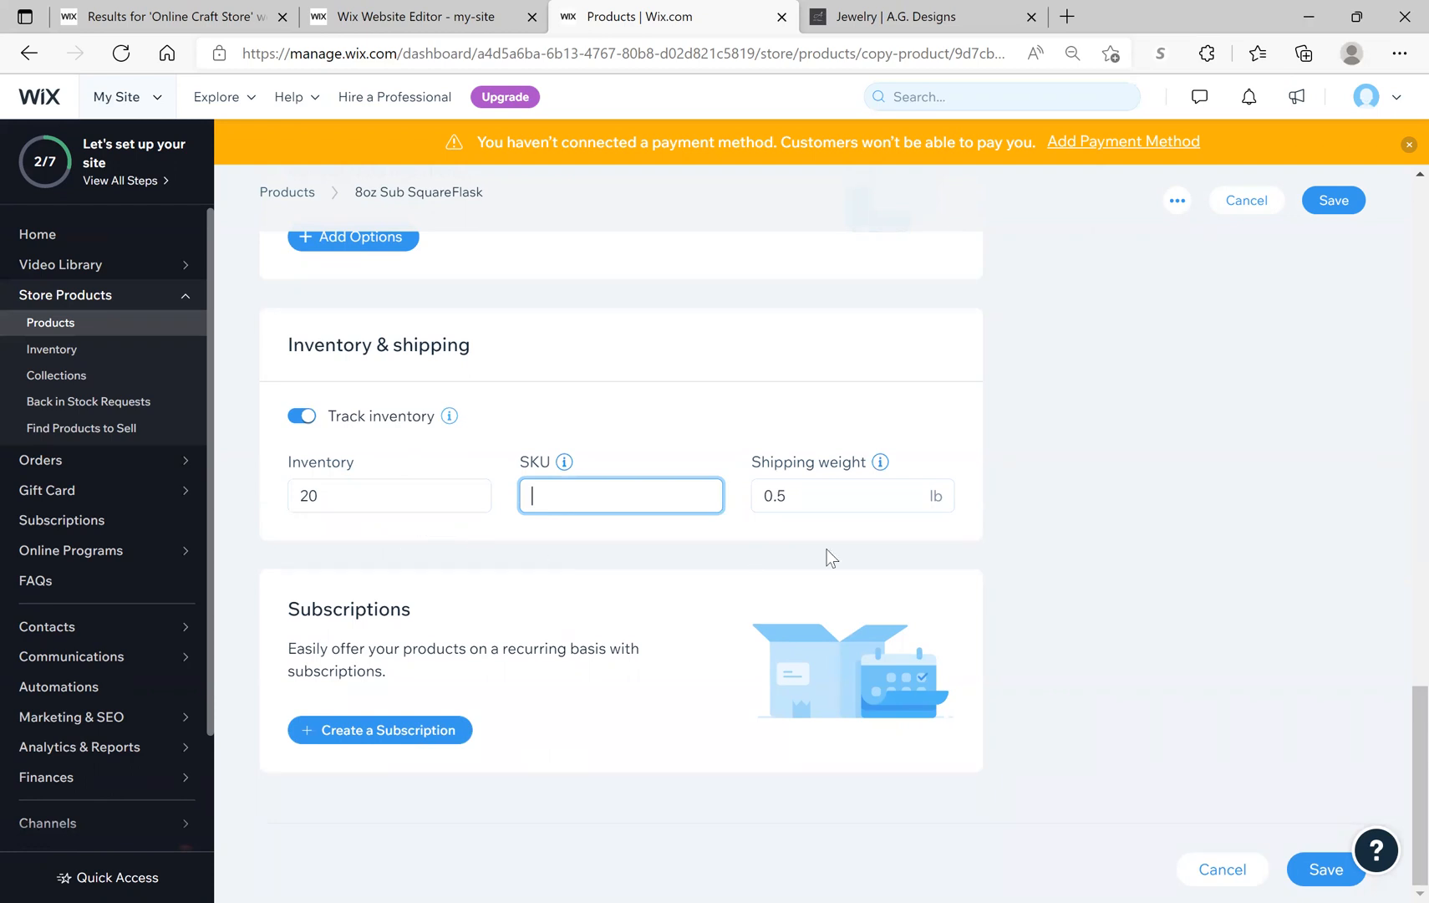
pyautogui.click(822, 500)
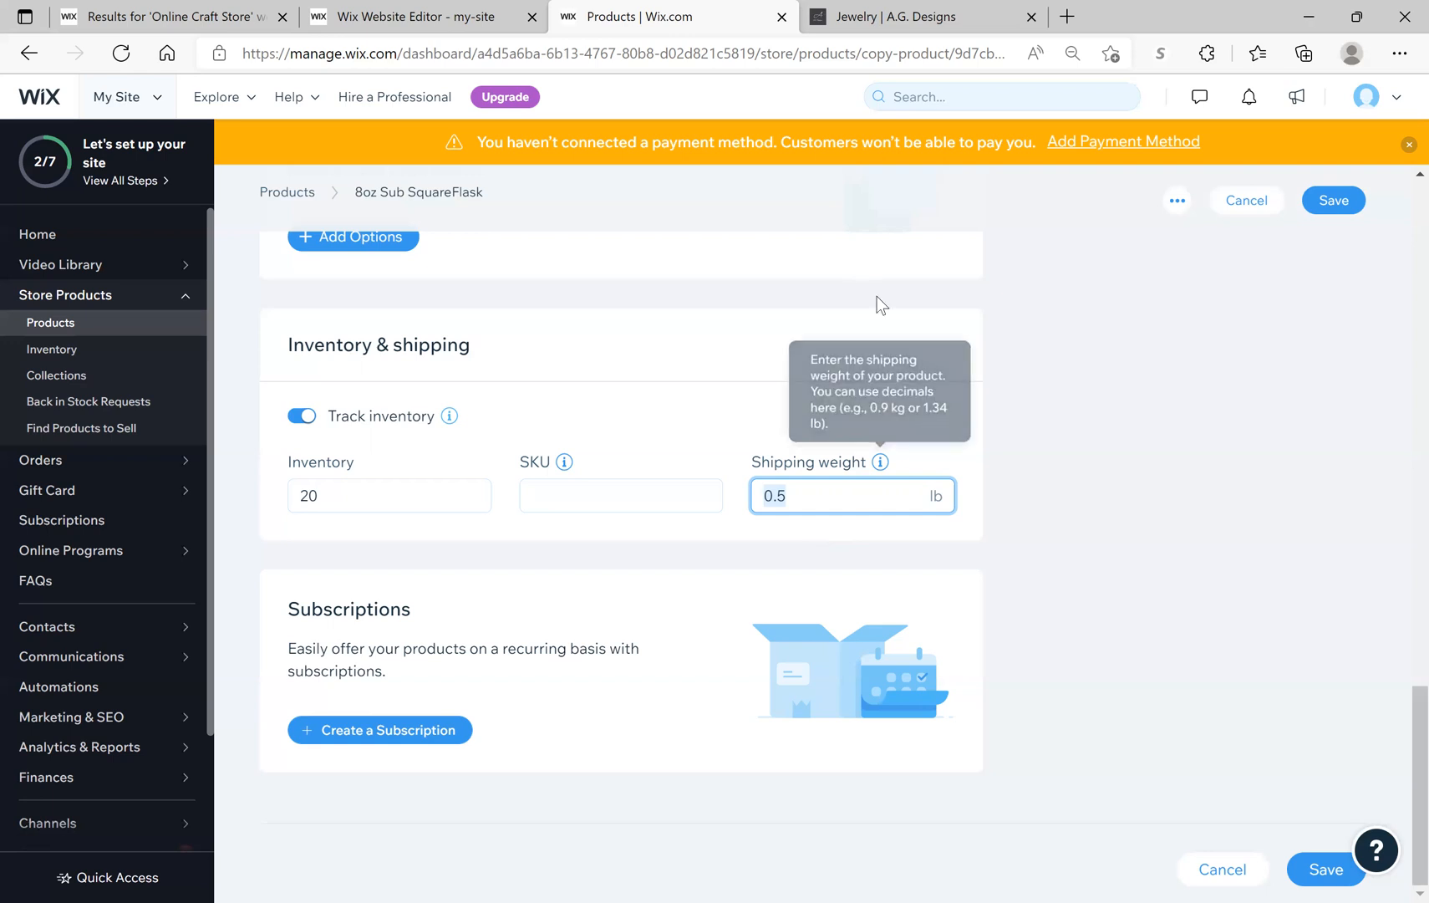
# Step: Create a new 'Flasks' collection and assign the 8oz Sub SquareFlask to it
pyautogui.scroll(5, 1072, 556)
pyautogui.scroll(10, 1070, 550)
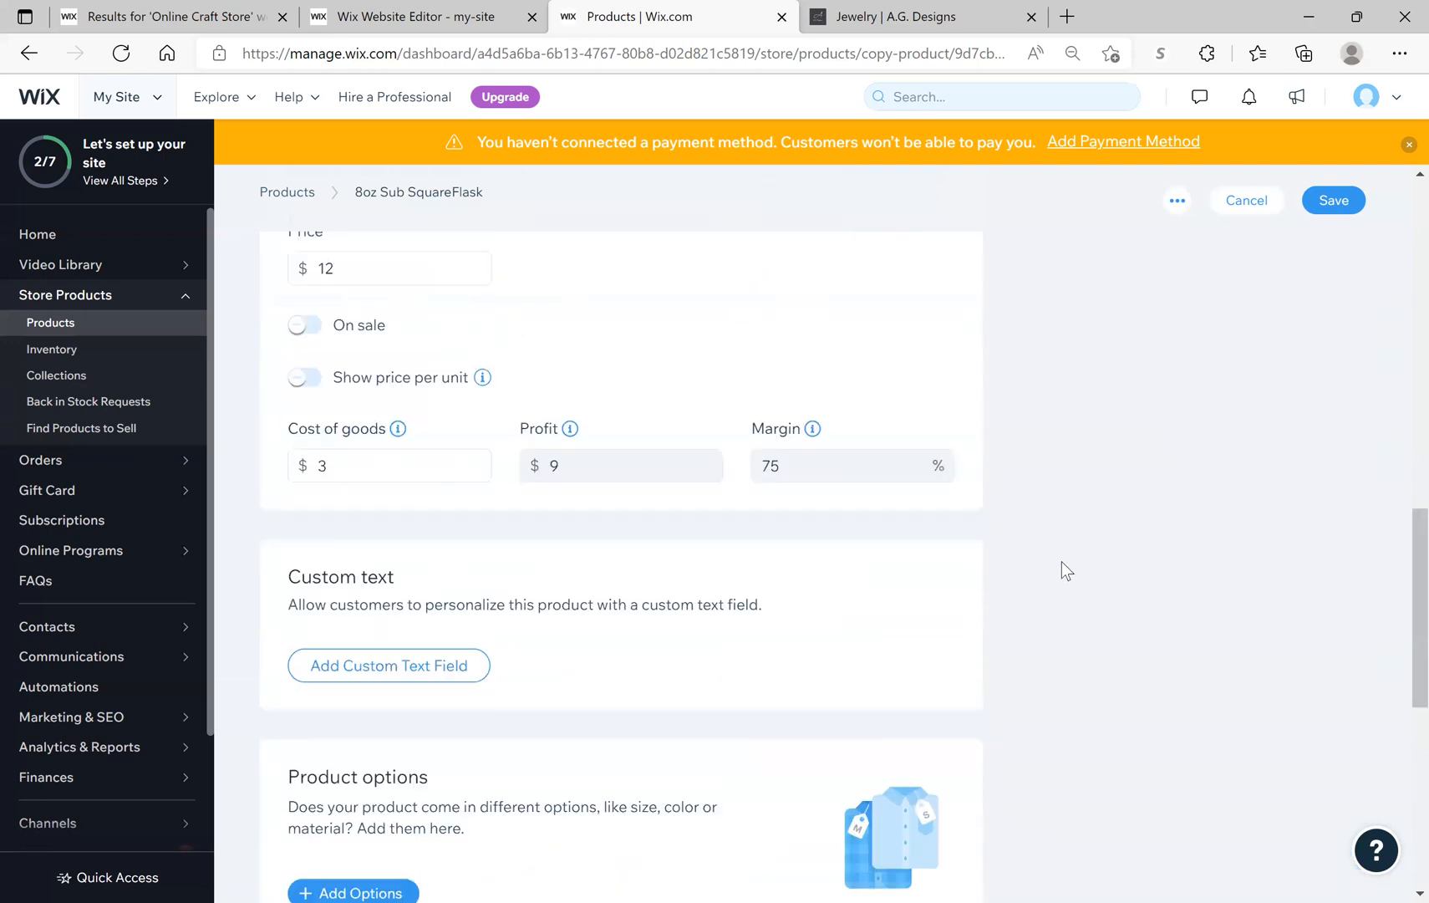
pyautogui.scroll(6, 1065, 576)
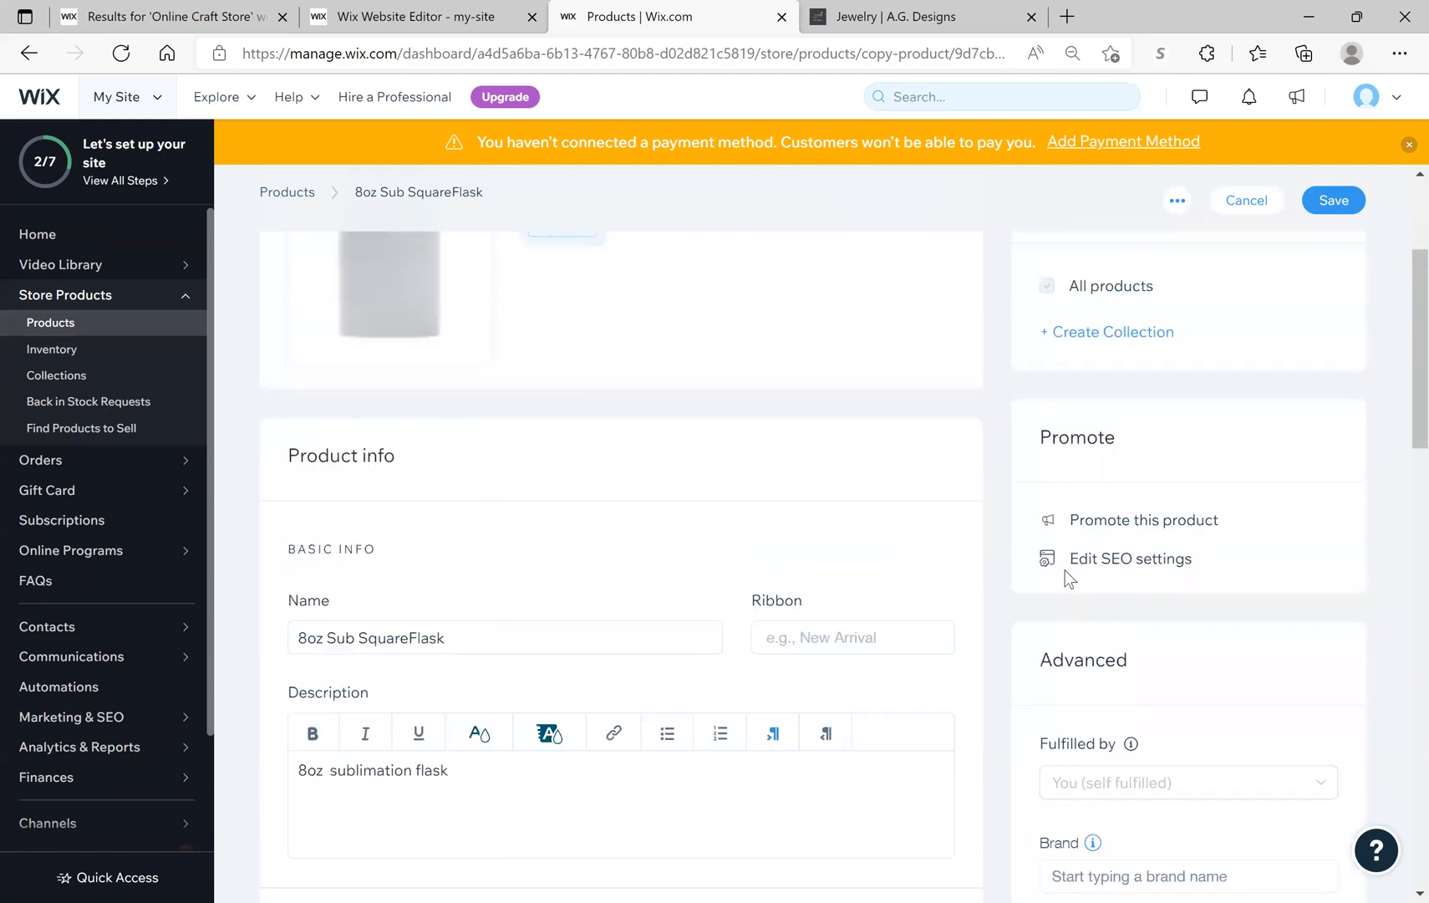
pyautogui.scroll(-1, 1066, 576)
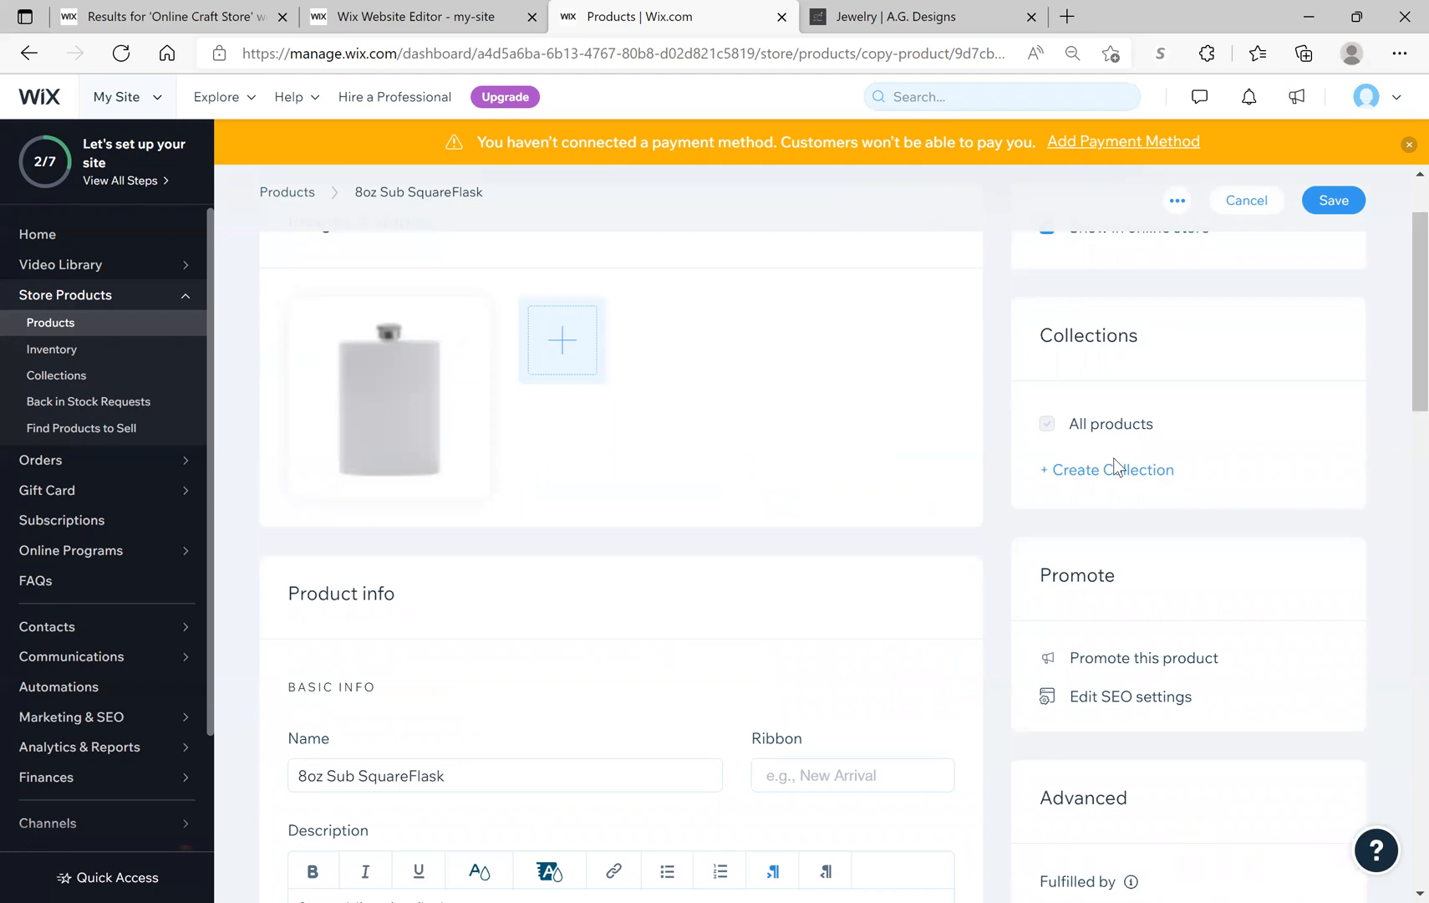
pyautogui.moveTo(454, 405)
pyautogui.click(1046, 476)
pyautogui.write('Flasks')
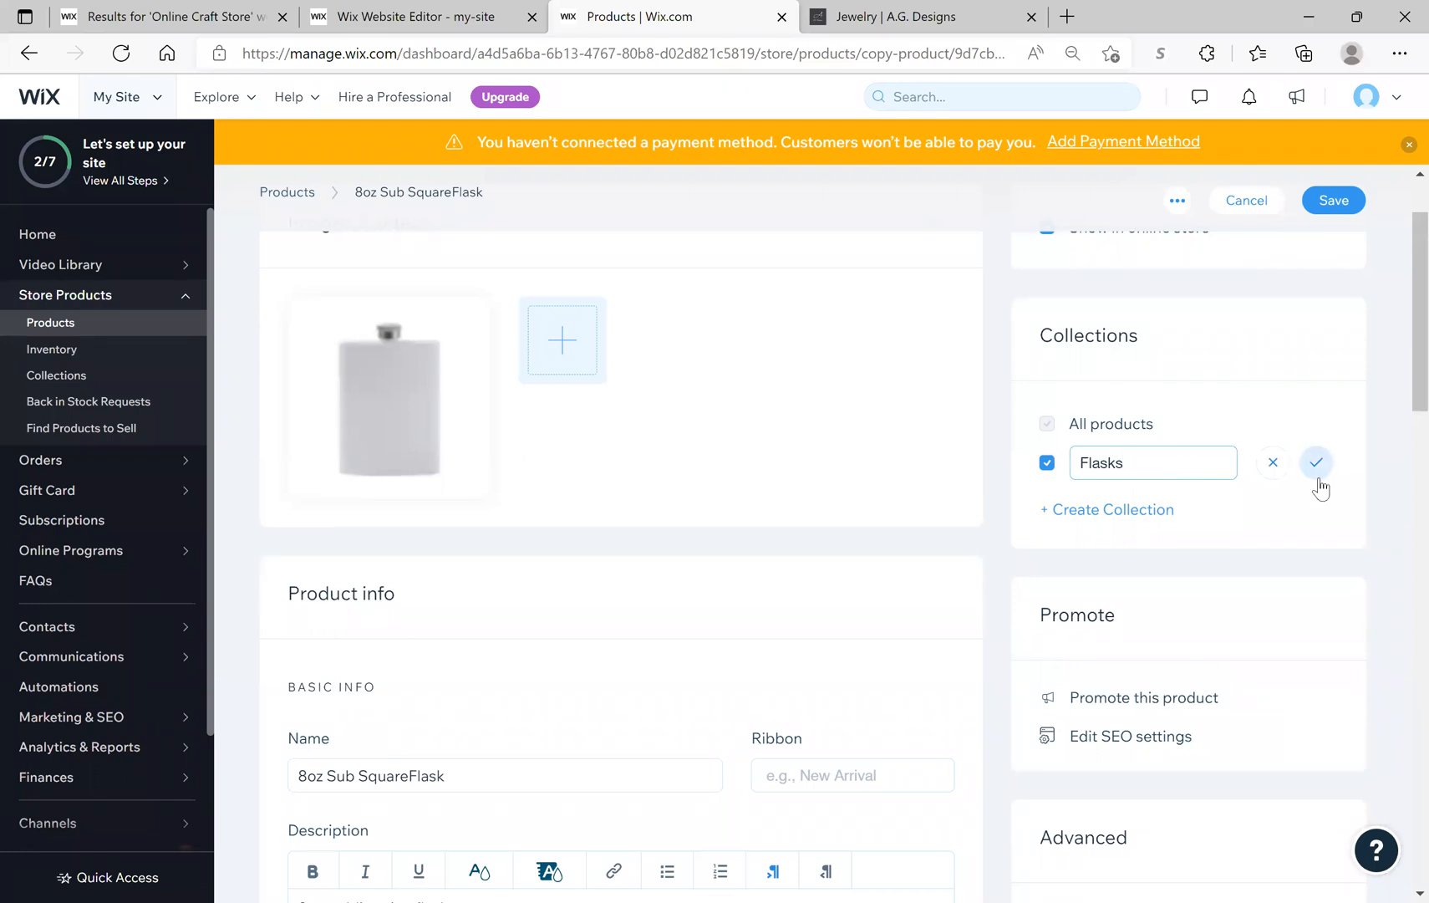
pyautogui.click(1335, 203)
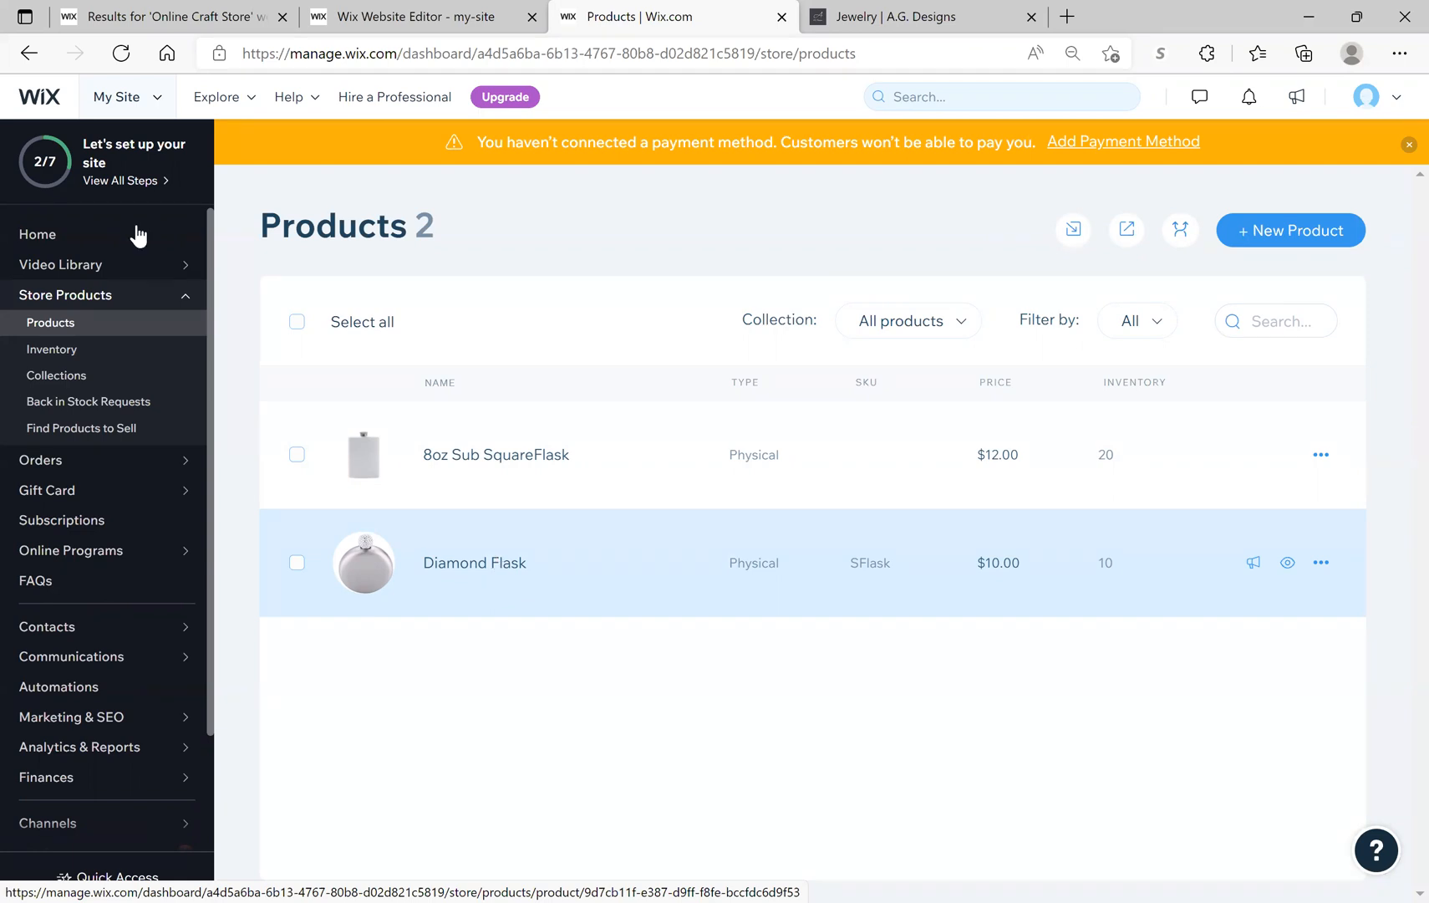
# Step: Go to the Collections page listing All products (2 items) and Flasks (1)
pyautogui.click(54, 376)
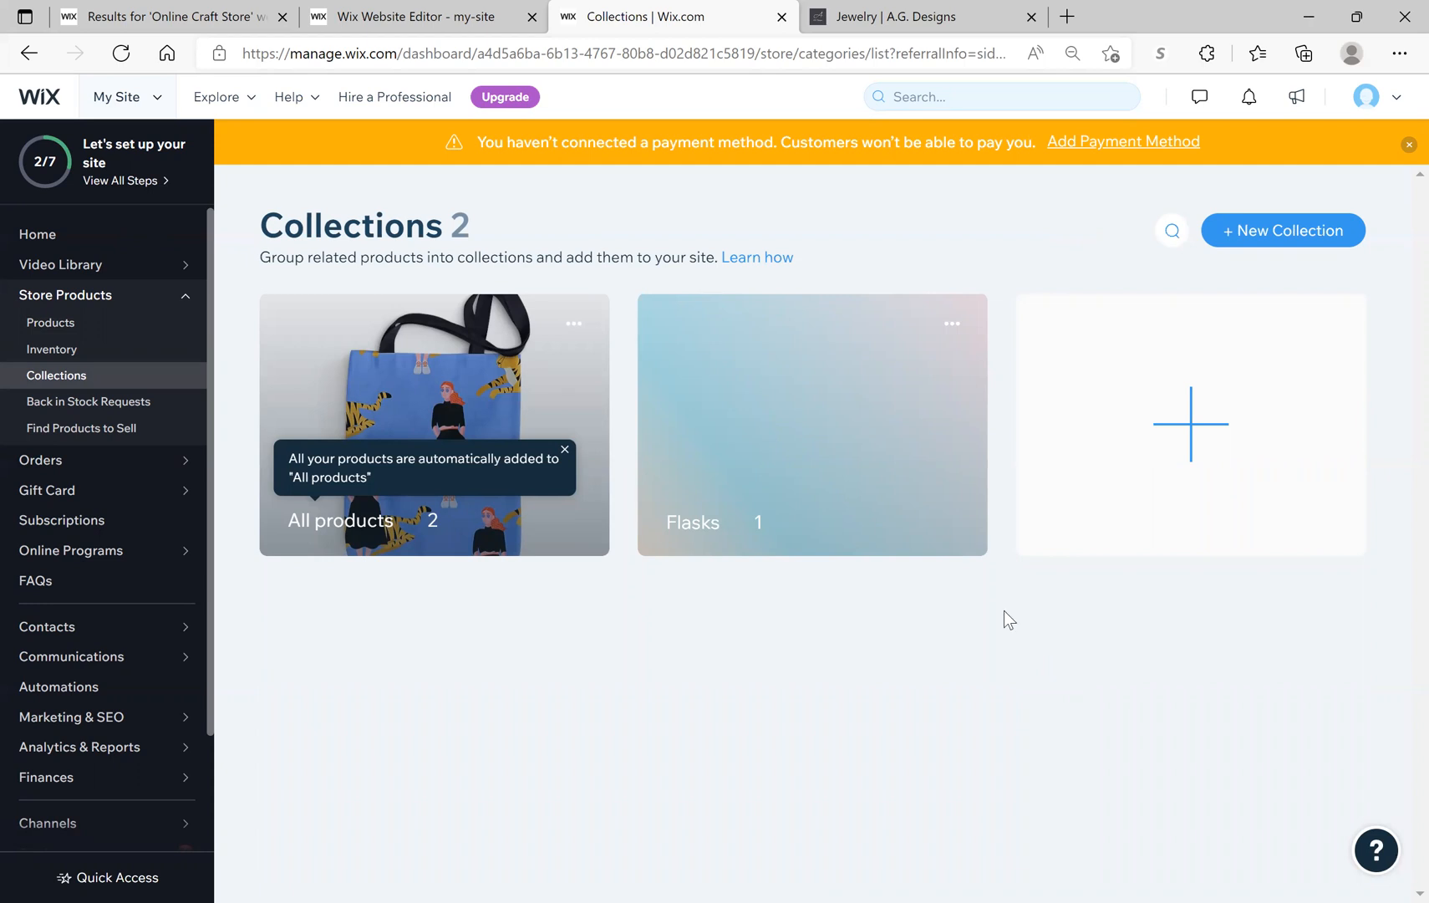
# Step: Create a new collection named 'Tumblers' and save it without adding it to the site
pyautogui.click(1167, 491)
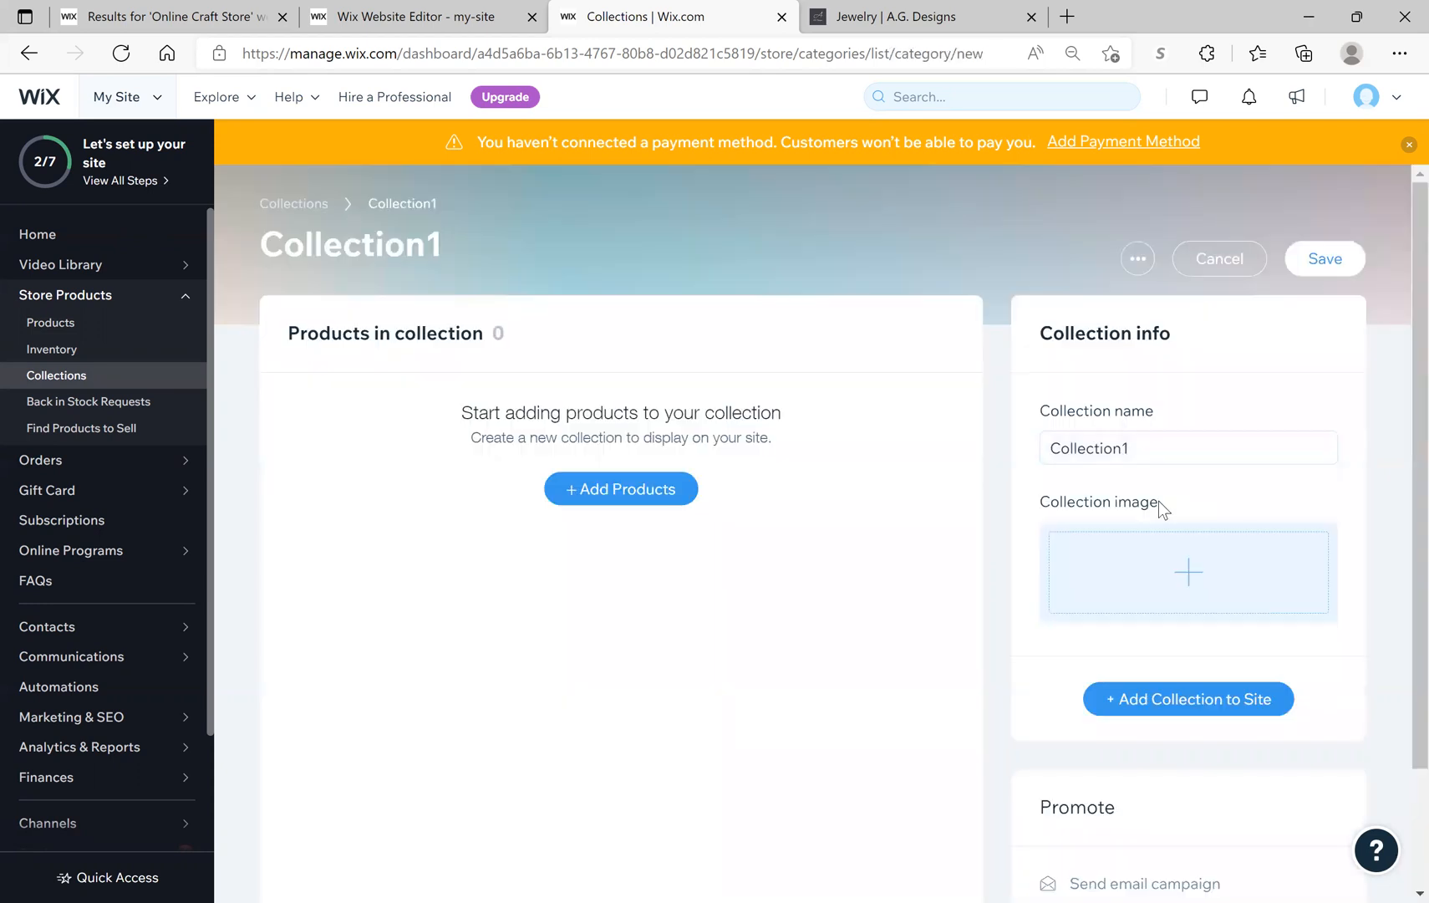
pyautogui.moveTo(1140, 450); pyautogui.dragTo(1037, 450)
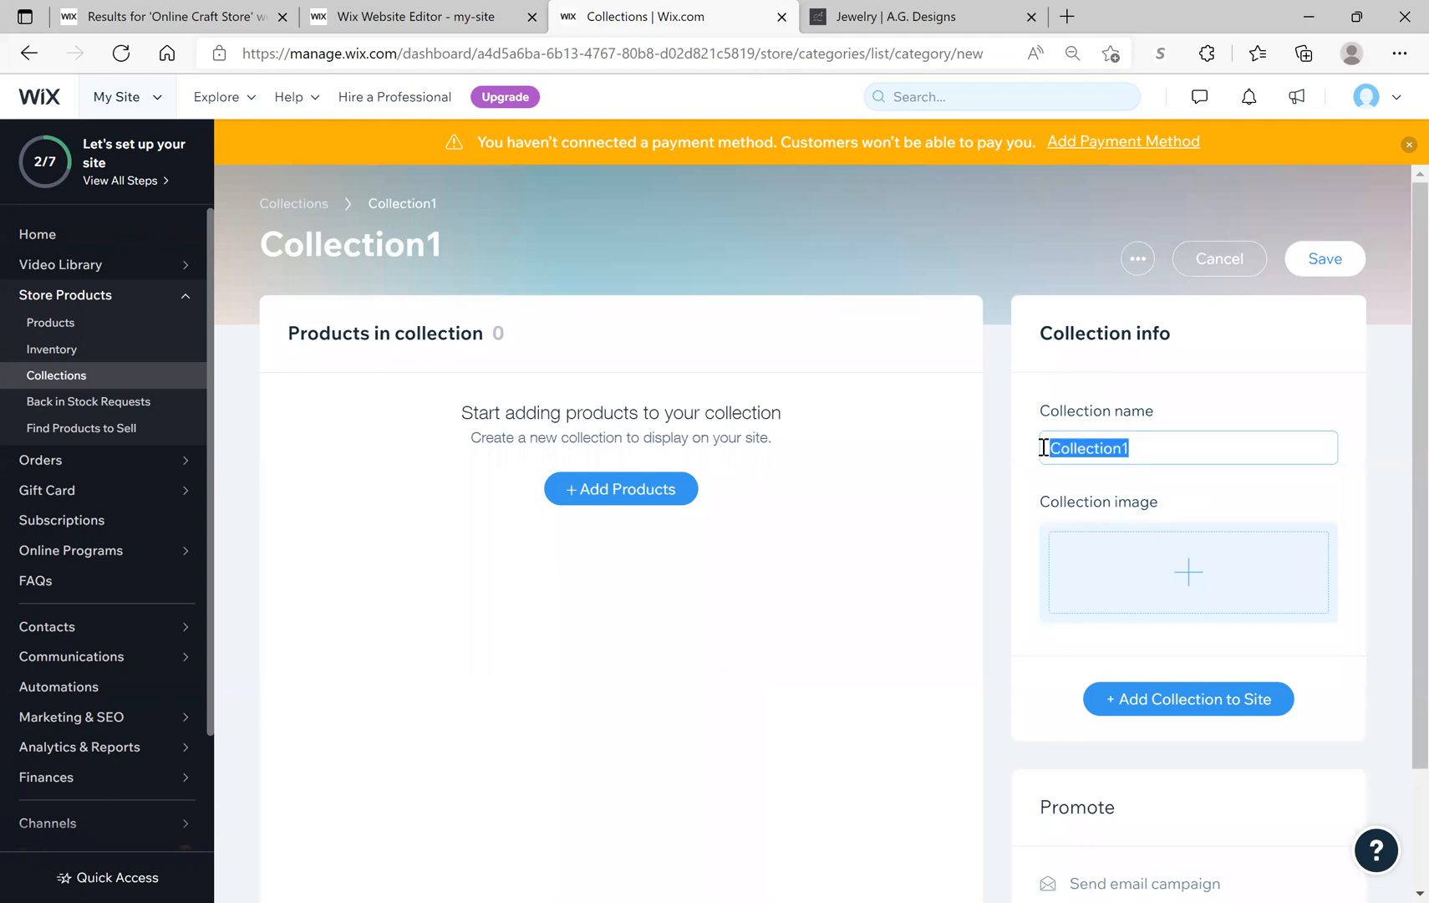
pyautogui.write('Tumbl')
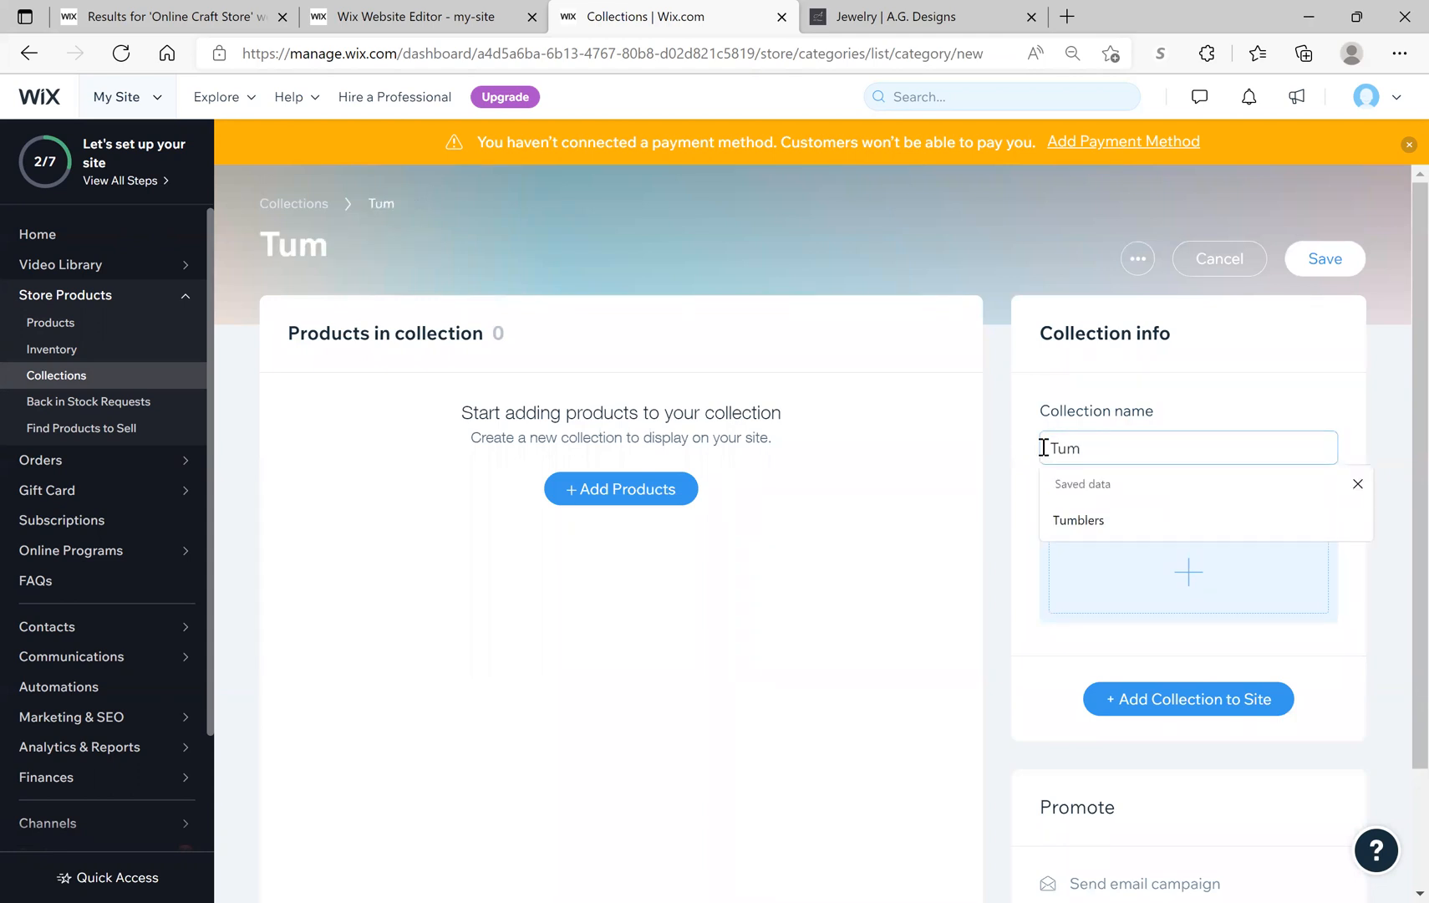
pyautogui.write('ers')
pyautogui.click(1321, 269)
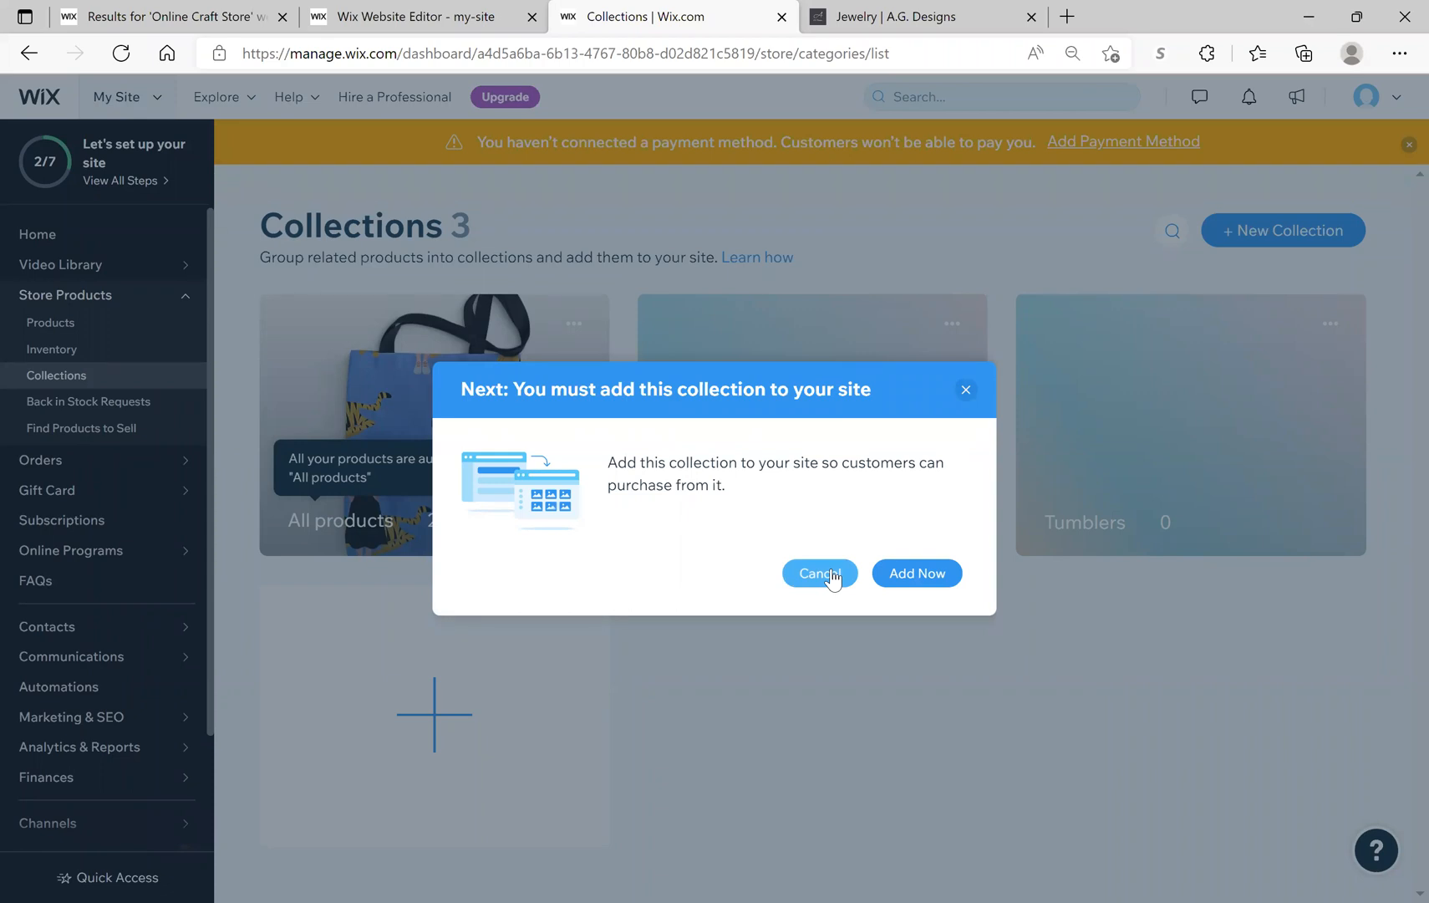
pyautogui.click(832, 575)
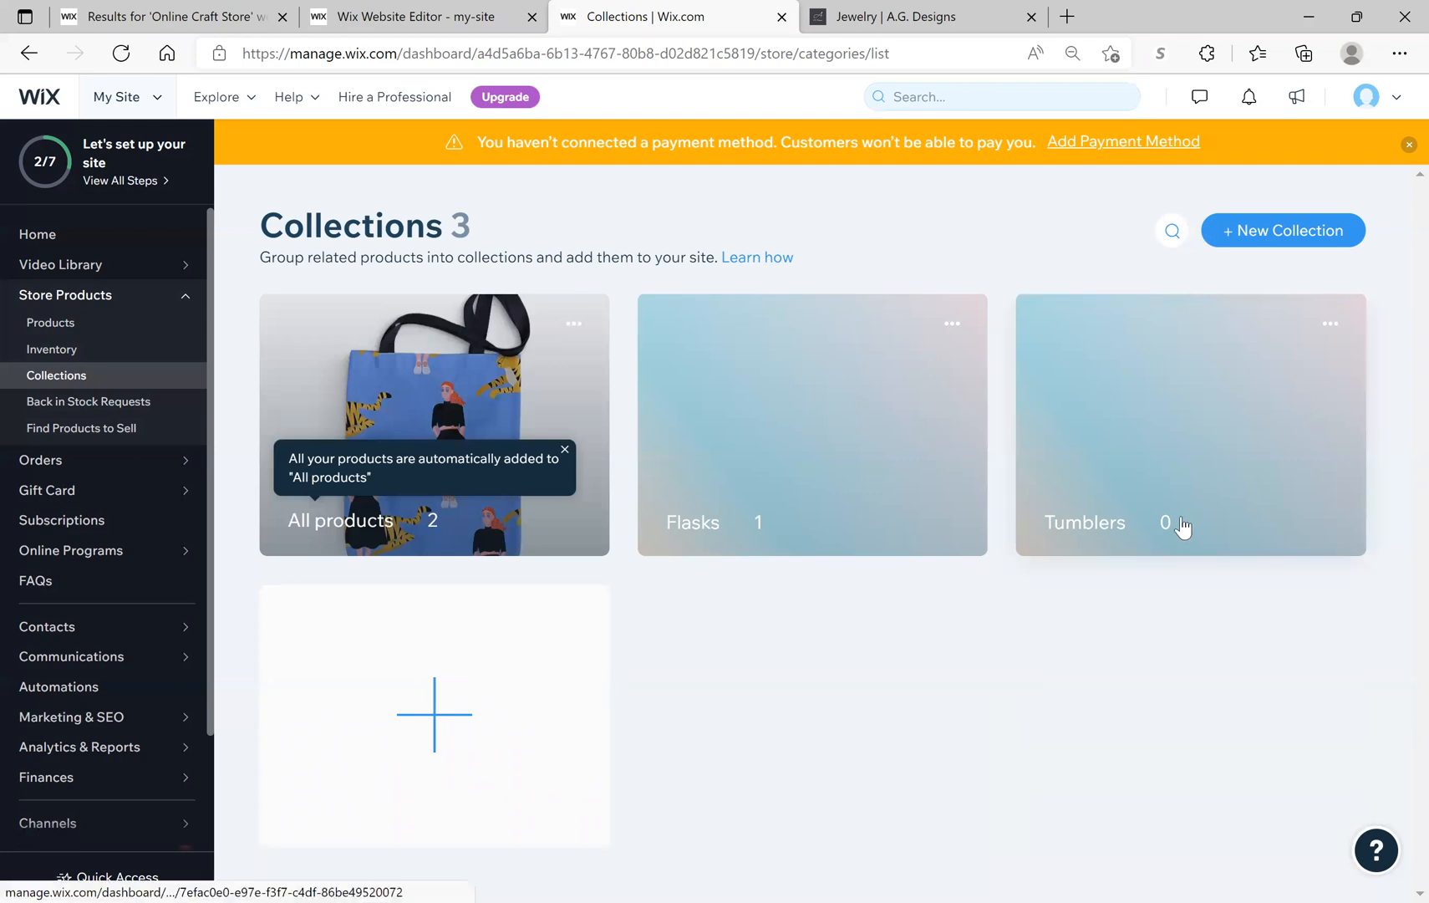
# Step: From Products, assign Diamond Flask to the Flasks collection and save it
pyautogui.click(52, 323)
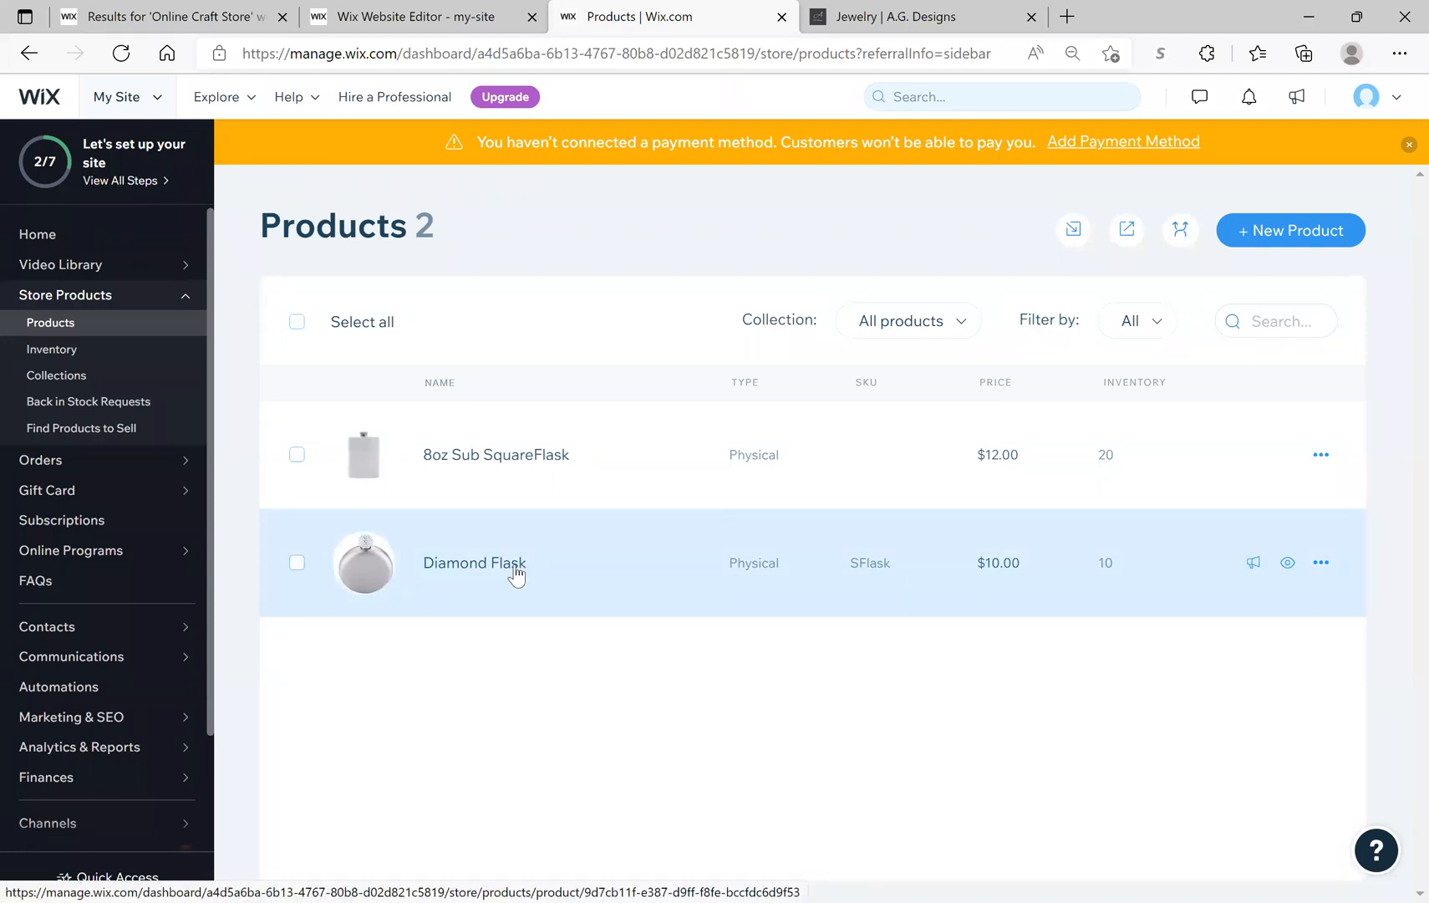
pyautogui.click(515, 564)
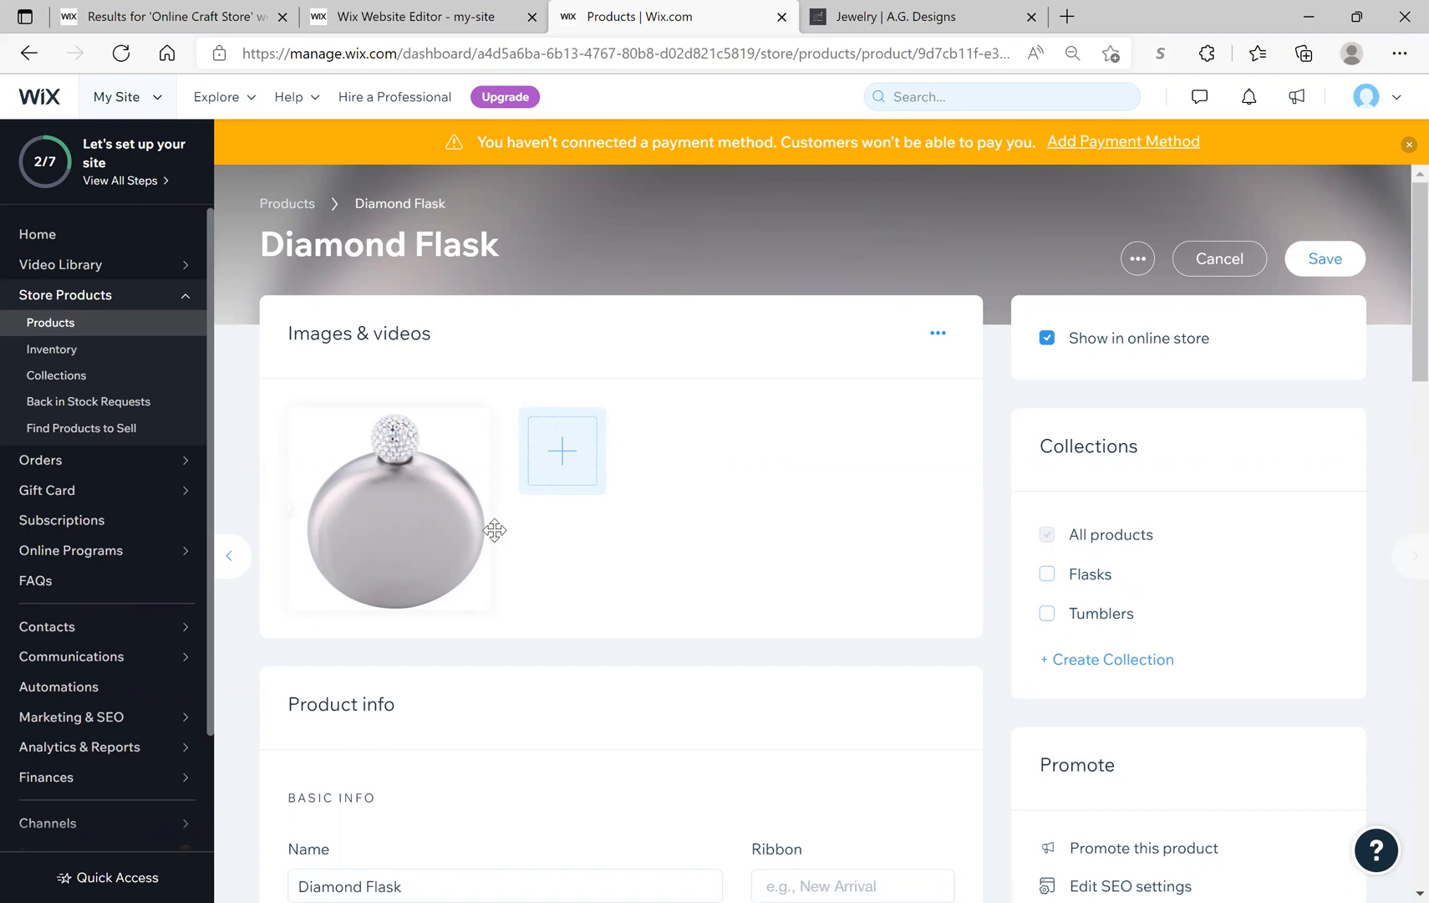
pyautogui.click(1047, 573)
pyautogui.click(1307, 269)
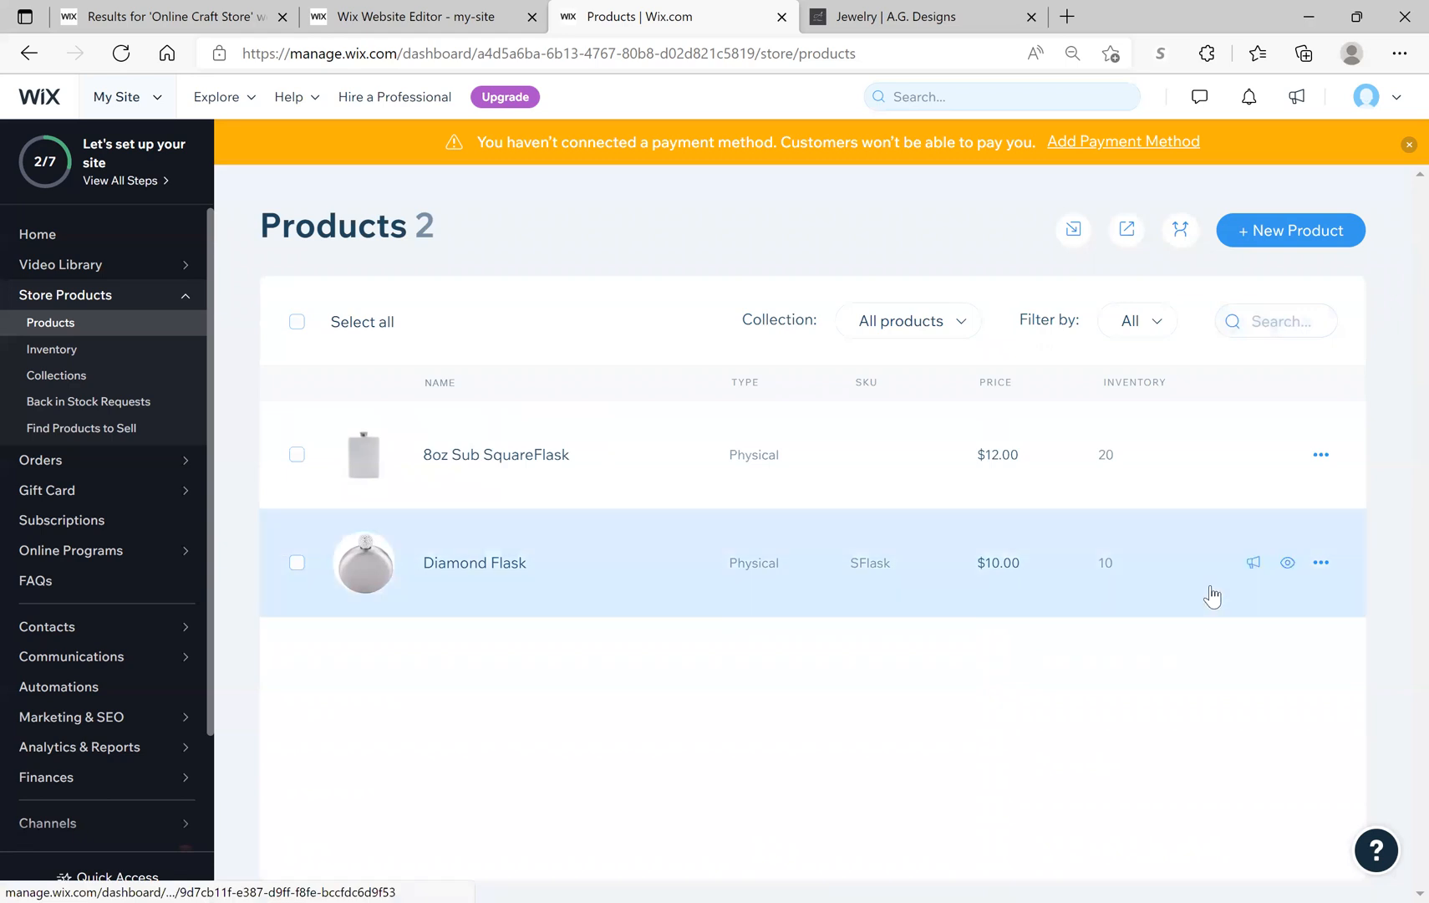
# Step: Glance at Diamond Flask's actions menu, then view Collections: Flasks 2, All products 2, Tumblers 0
pyautogui.click(1321, 563)
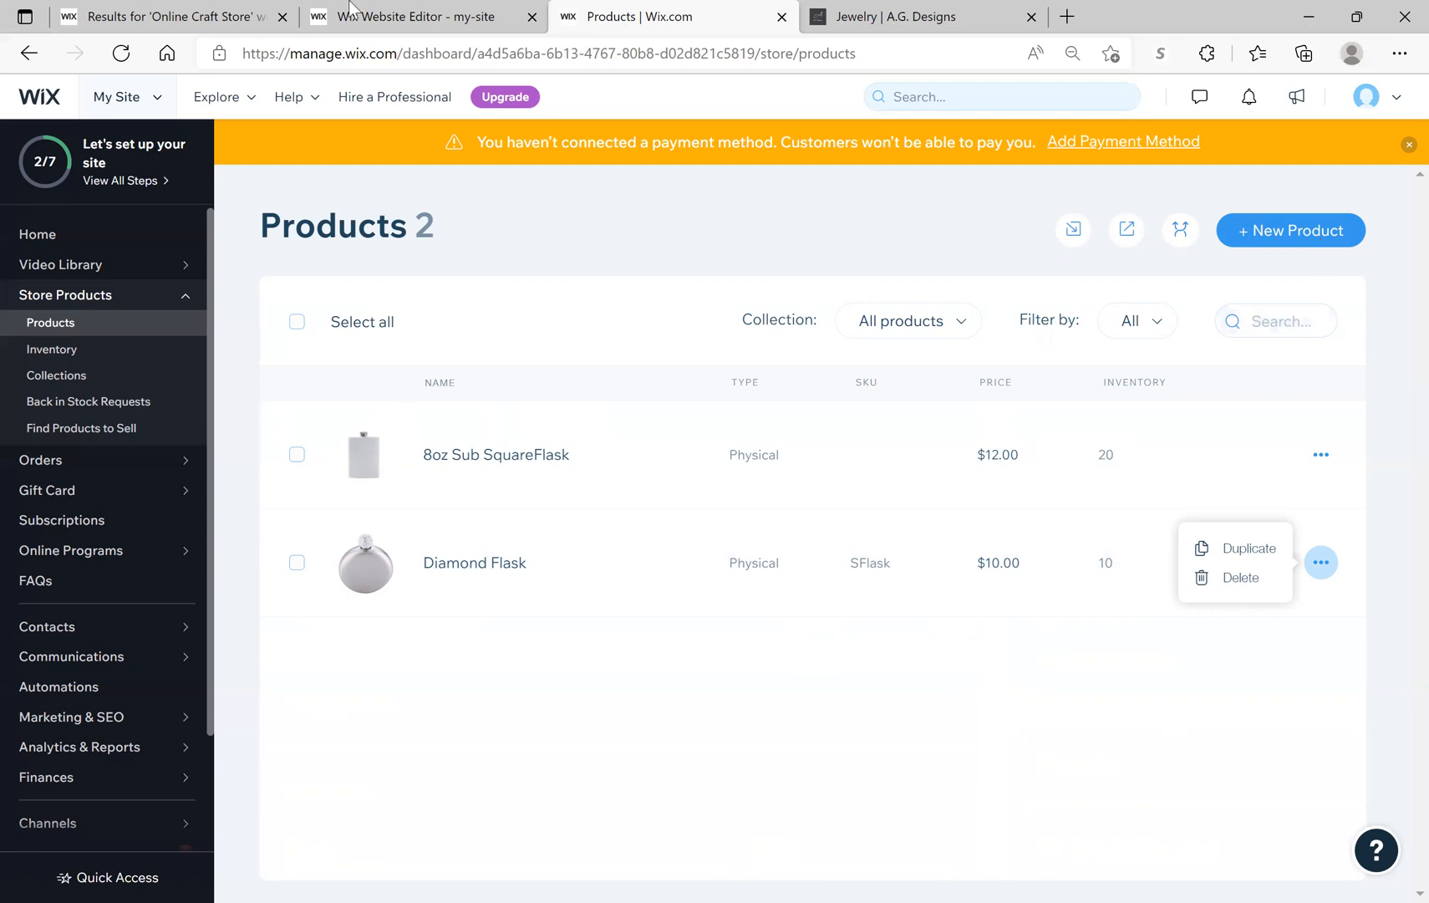
pyautogui.click(53, 372)
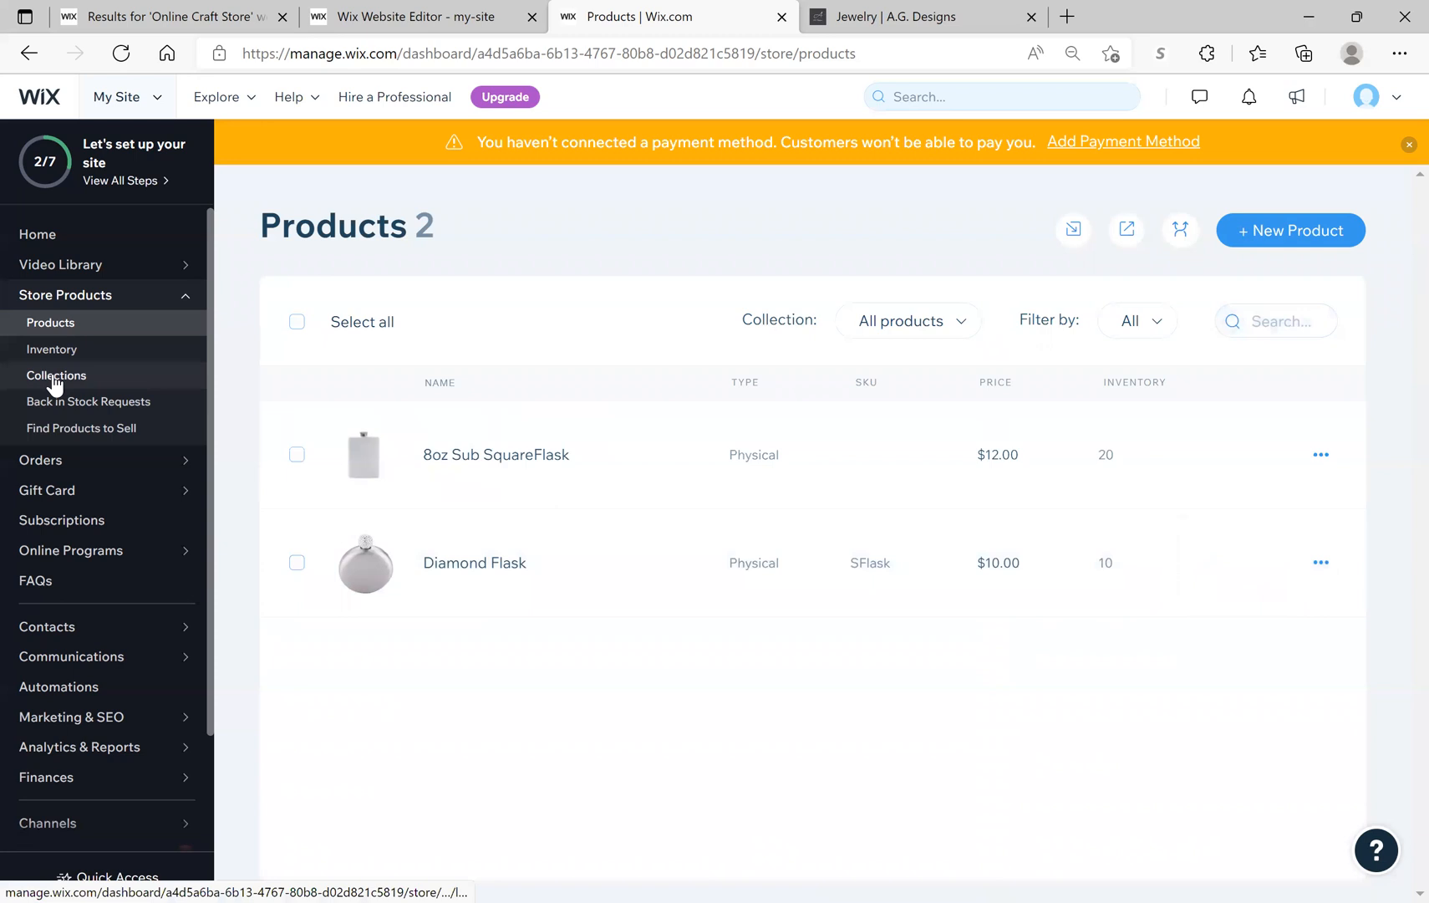
pyautogui.click(55, 378)
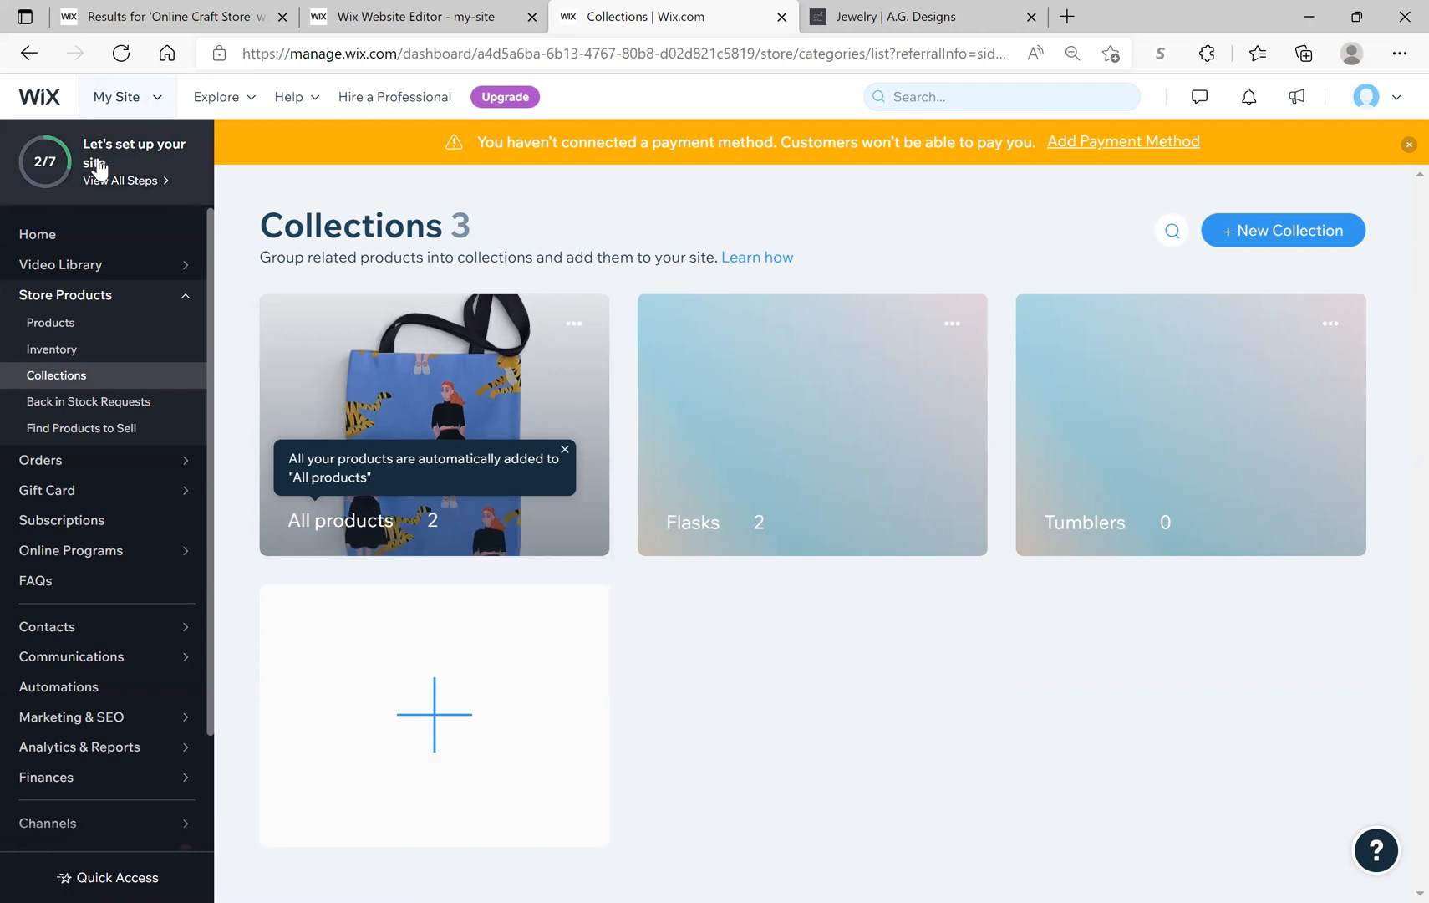
pyautogui.click(53, 180)
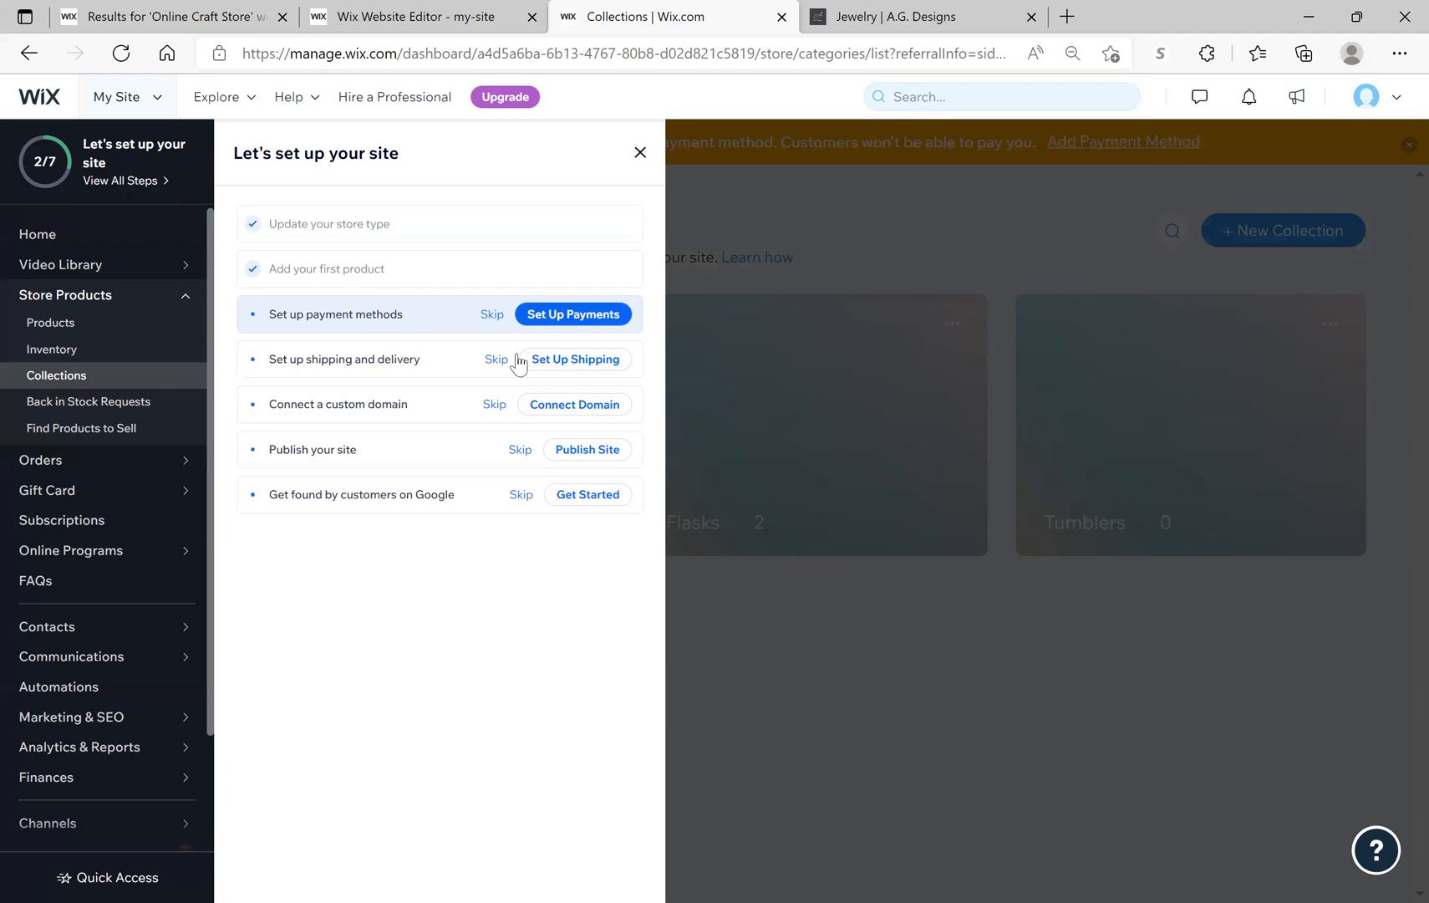
pyautogui.click(536, 328)
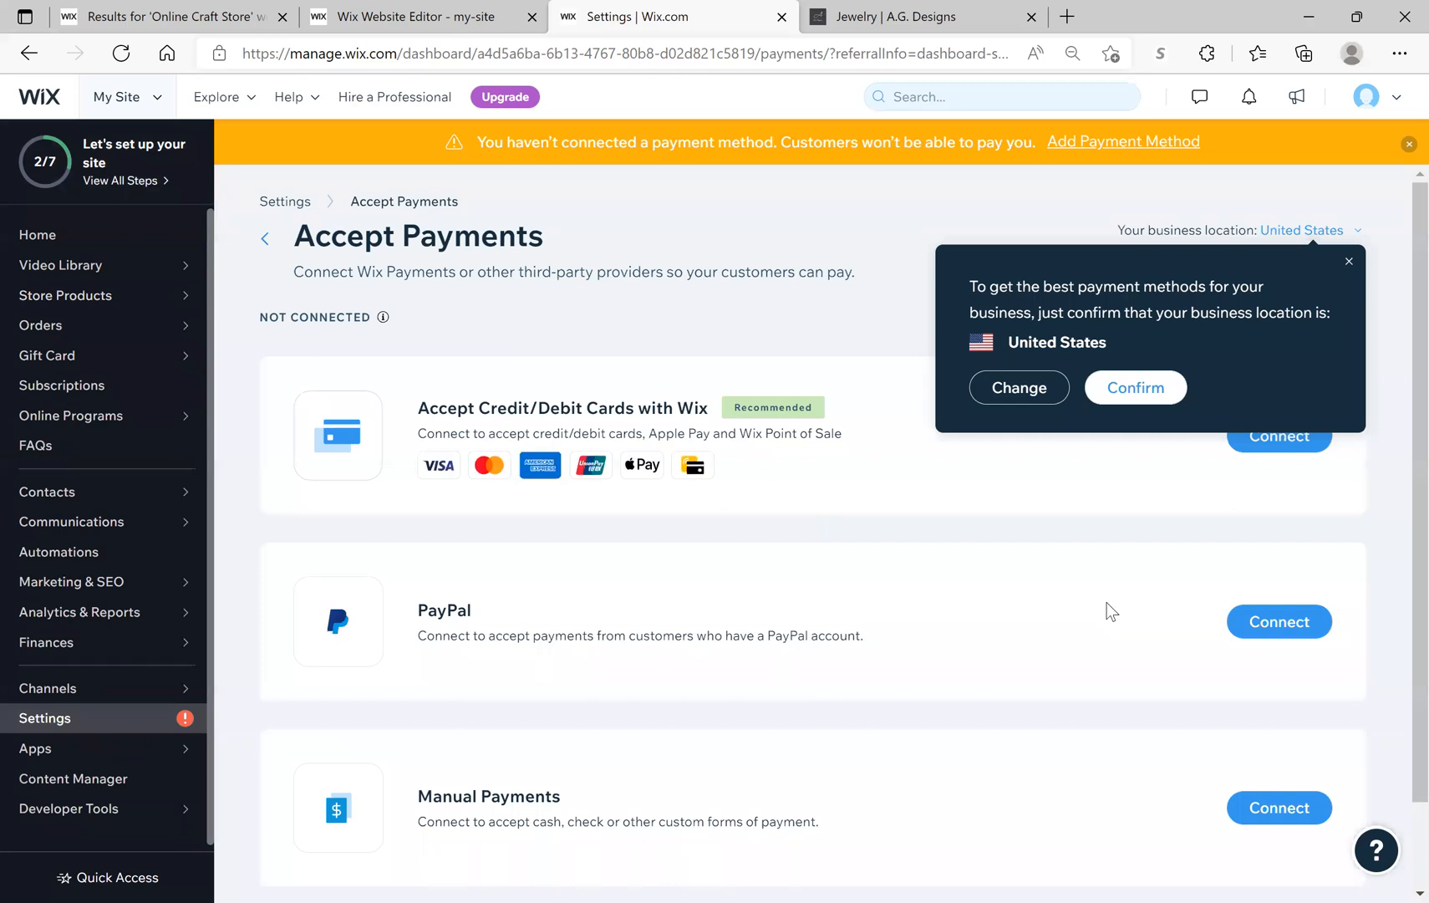
pyautogui.click(1349, 263)
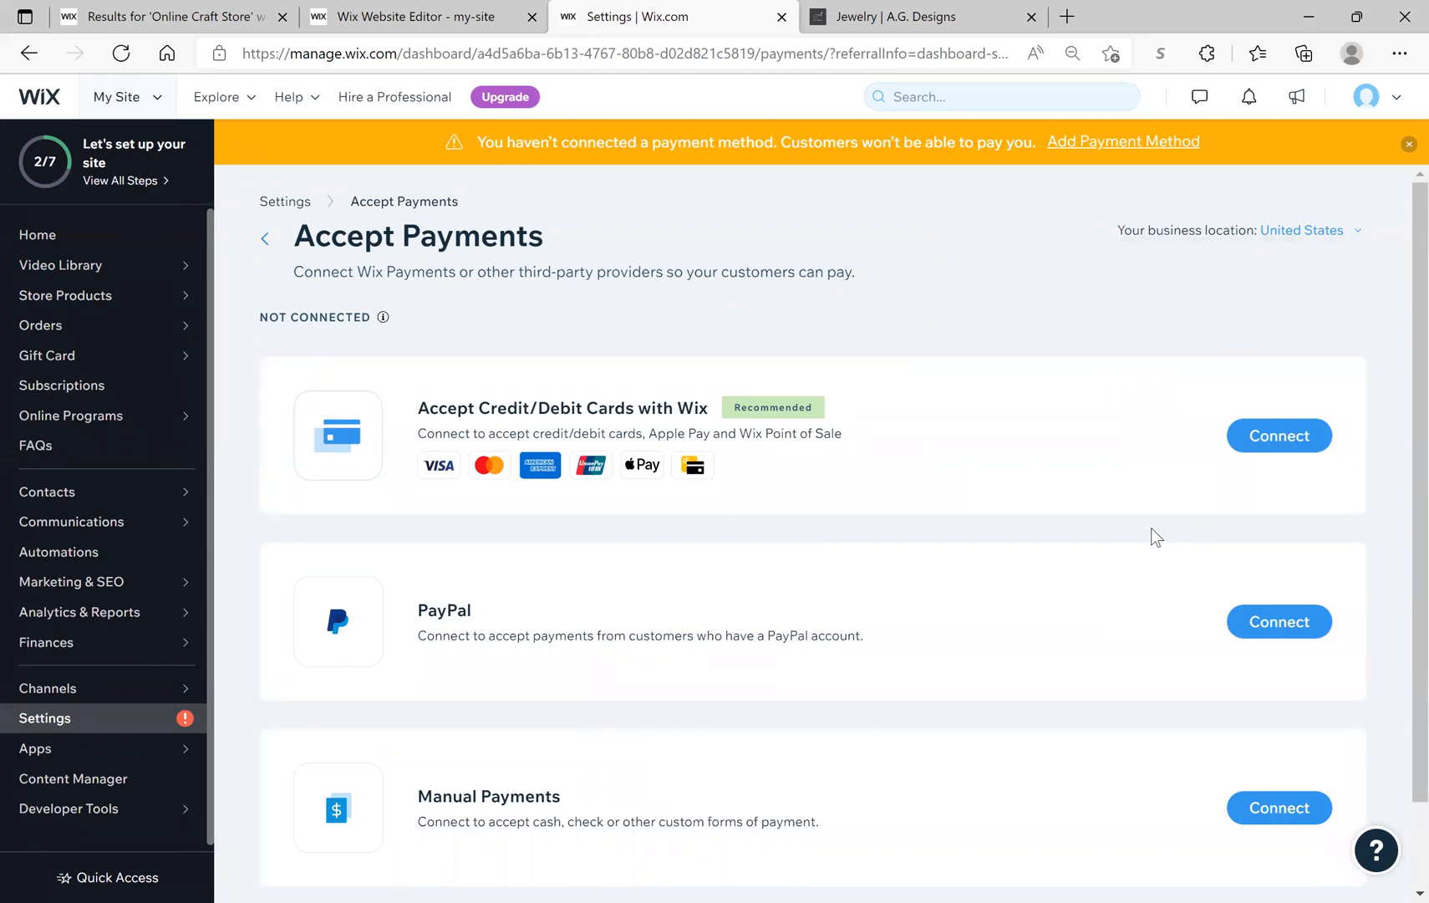
# Step: Start connecting card payments with Wix, answering 'No, I DO NOT.' to prohibited products, and continue
pyautogui.click(1285, 453)
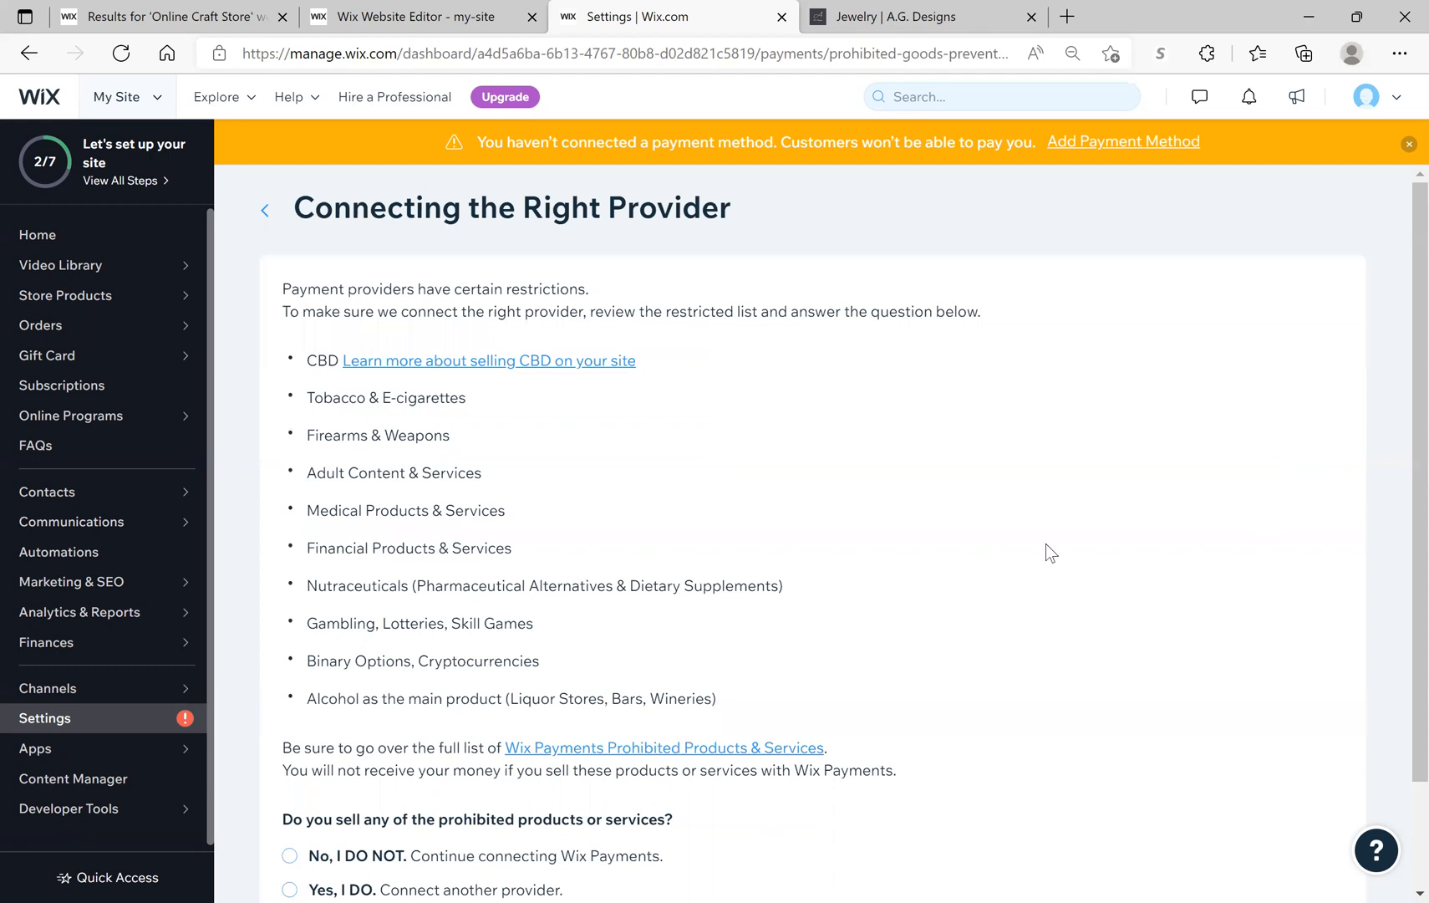
pyautogui.scroll(-2, 1046, 542)
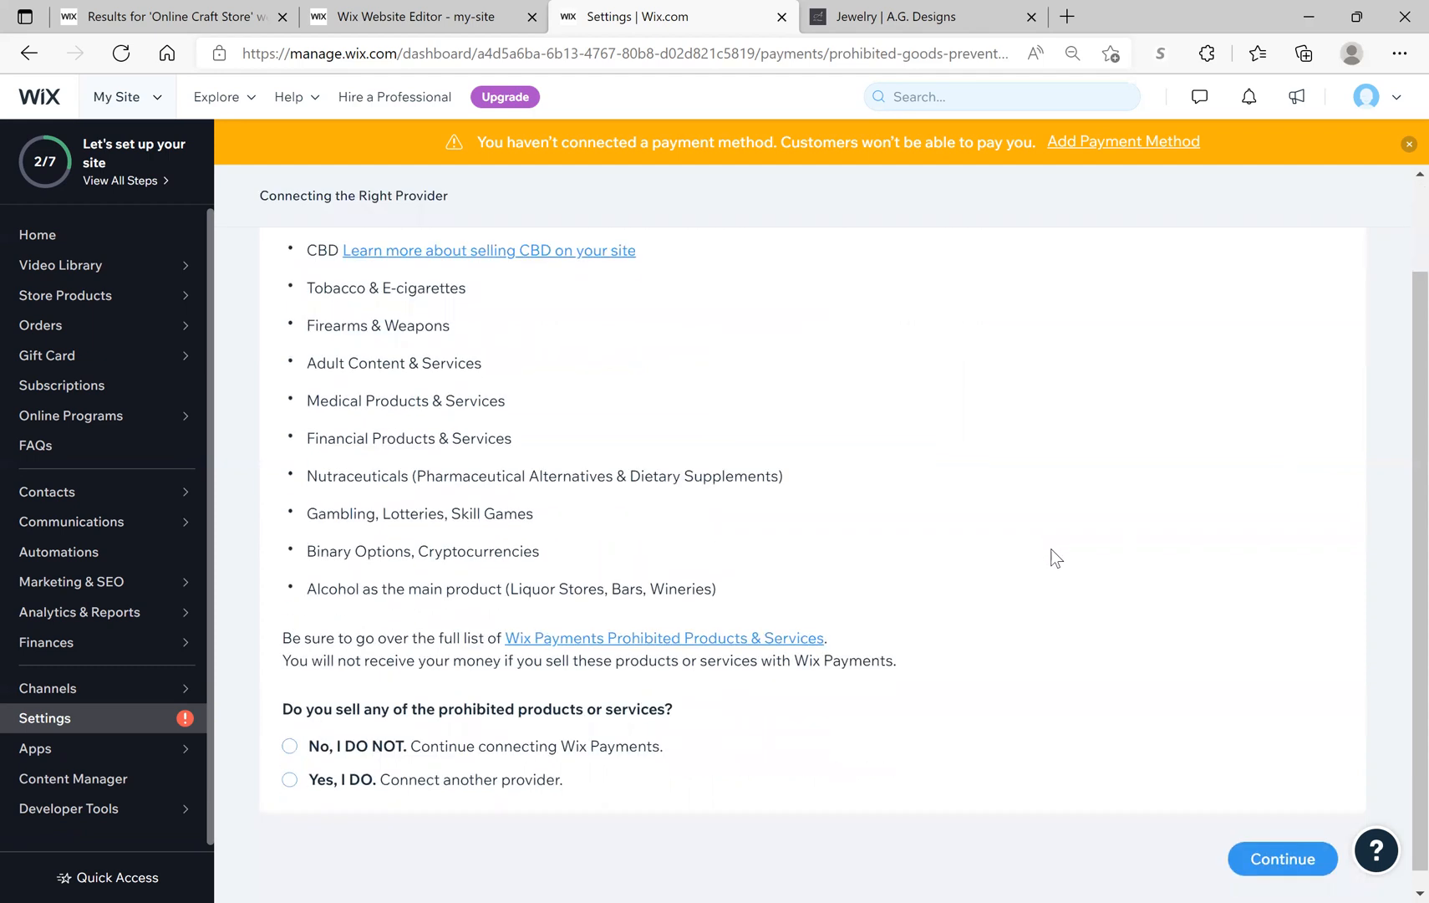
pyautogui.scroll(-1, 1055, 557)
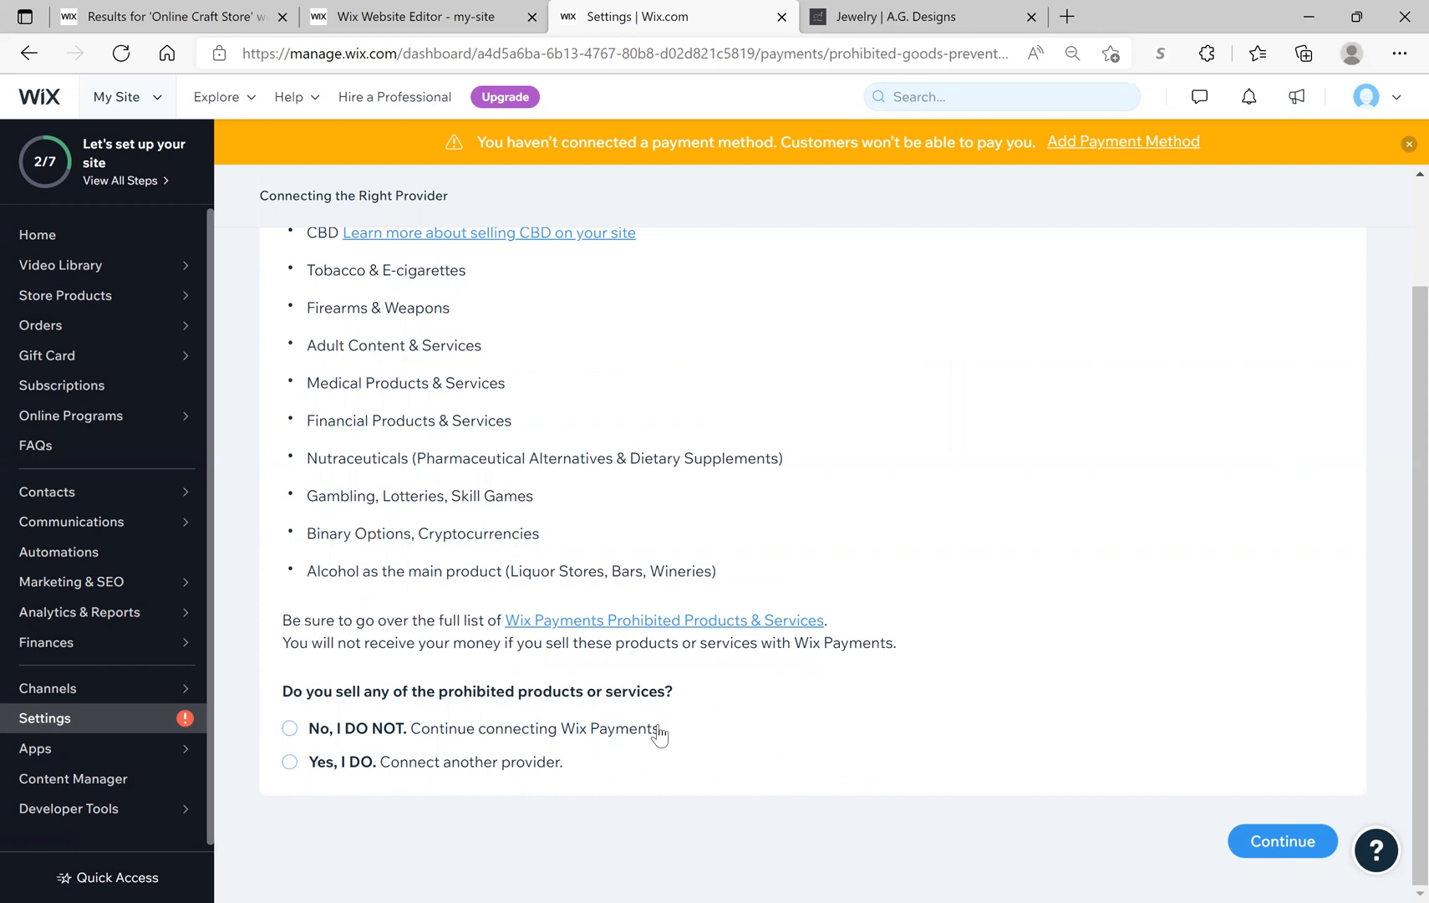
pyautogui.click(291, 729)
pyautogui.click(1273, 837)
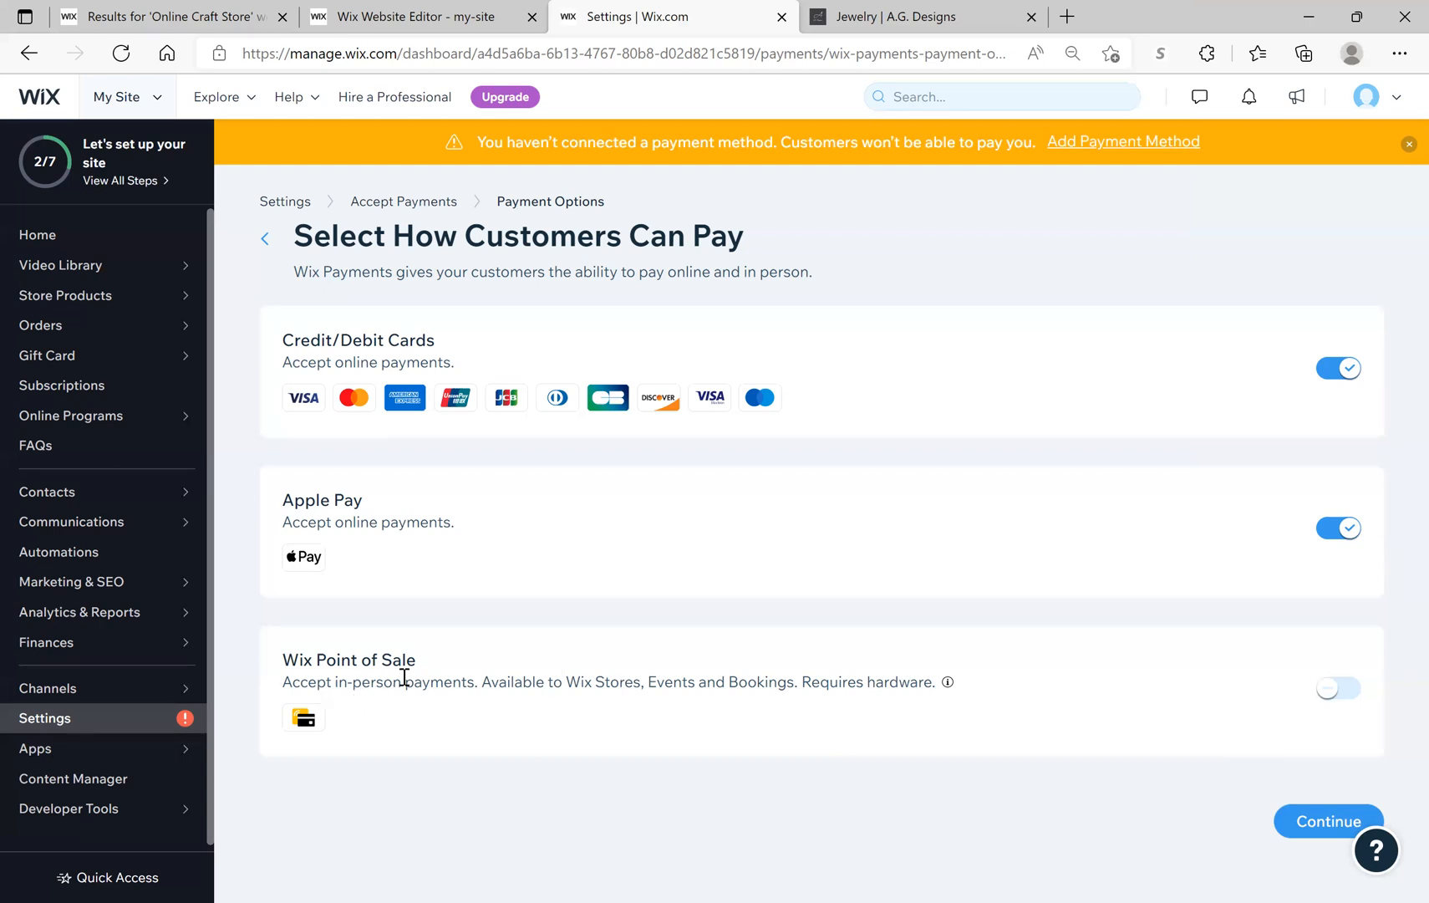
# Step: Enable Wix Point of Sale with cards and Apple Pay, confirm, then choose Upgrade for premium plans
pyautogui.click(1329, 702)
pyautogui.click(1346, 828)
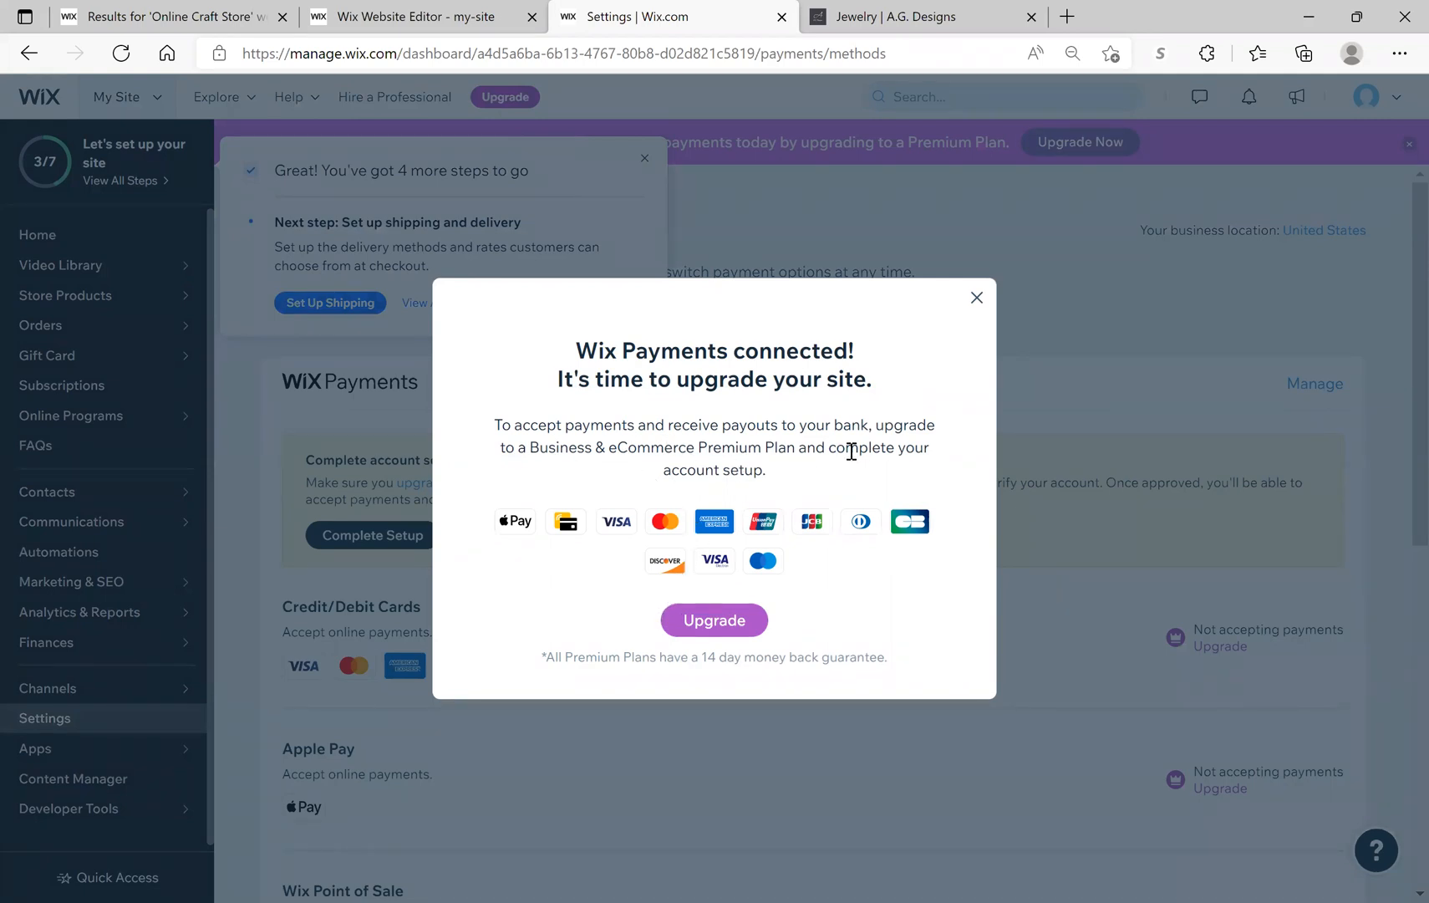
pyautogui.click(726, 625)
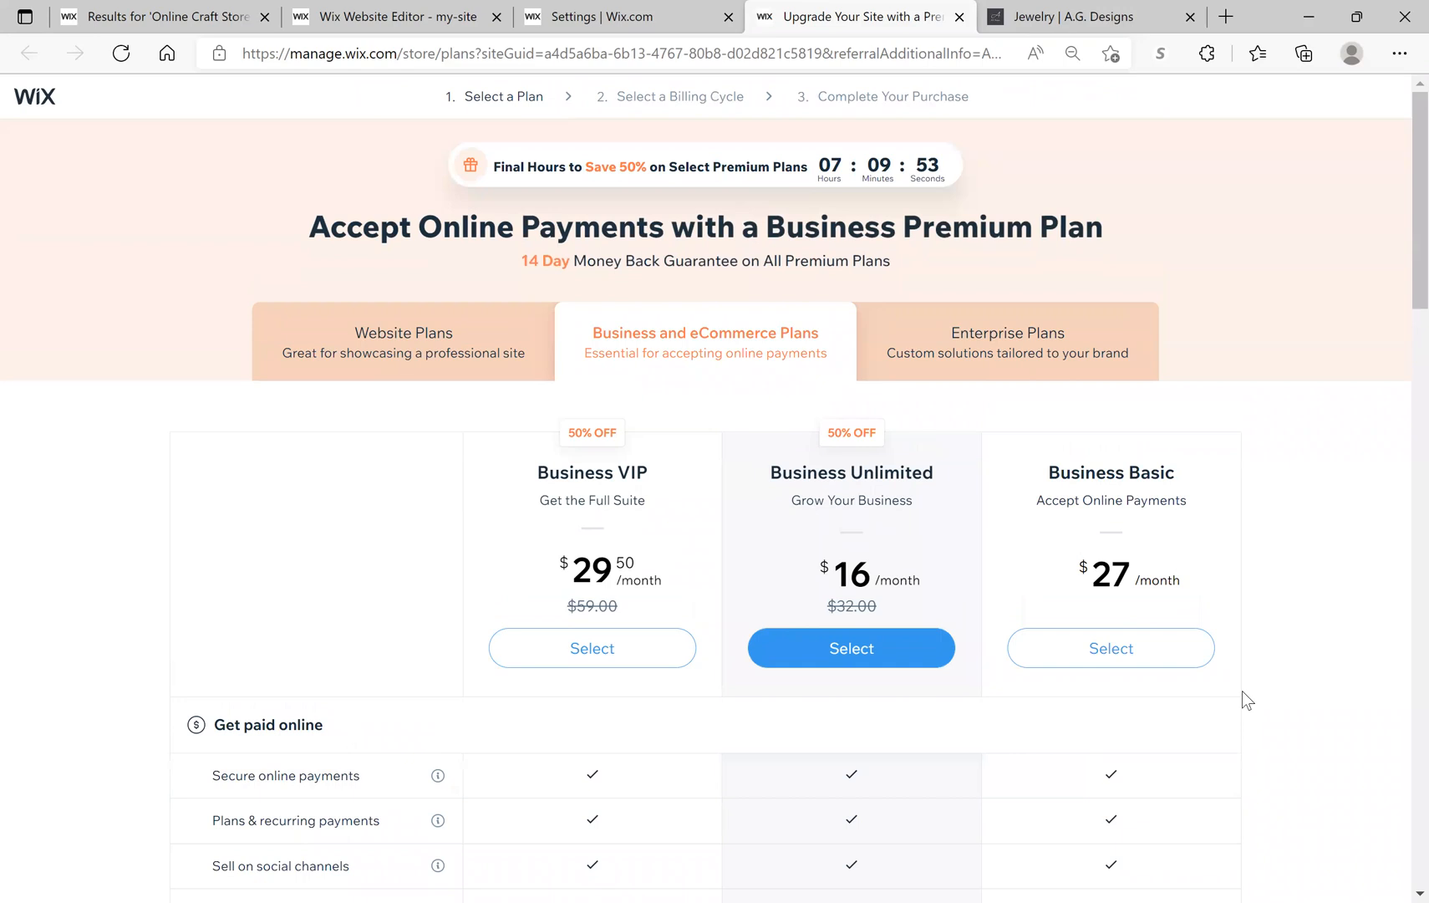
# Step: Scroll through the Business VIP, Unlimited and Basic plan comparison table and back up
pyautogui.scroll(-2, 1144, 733)
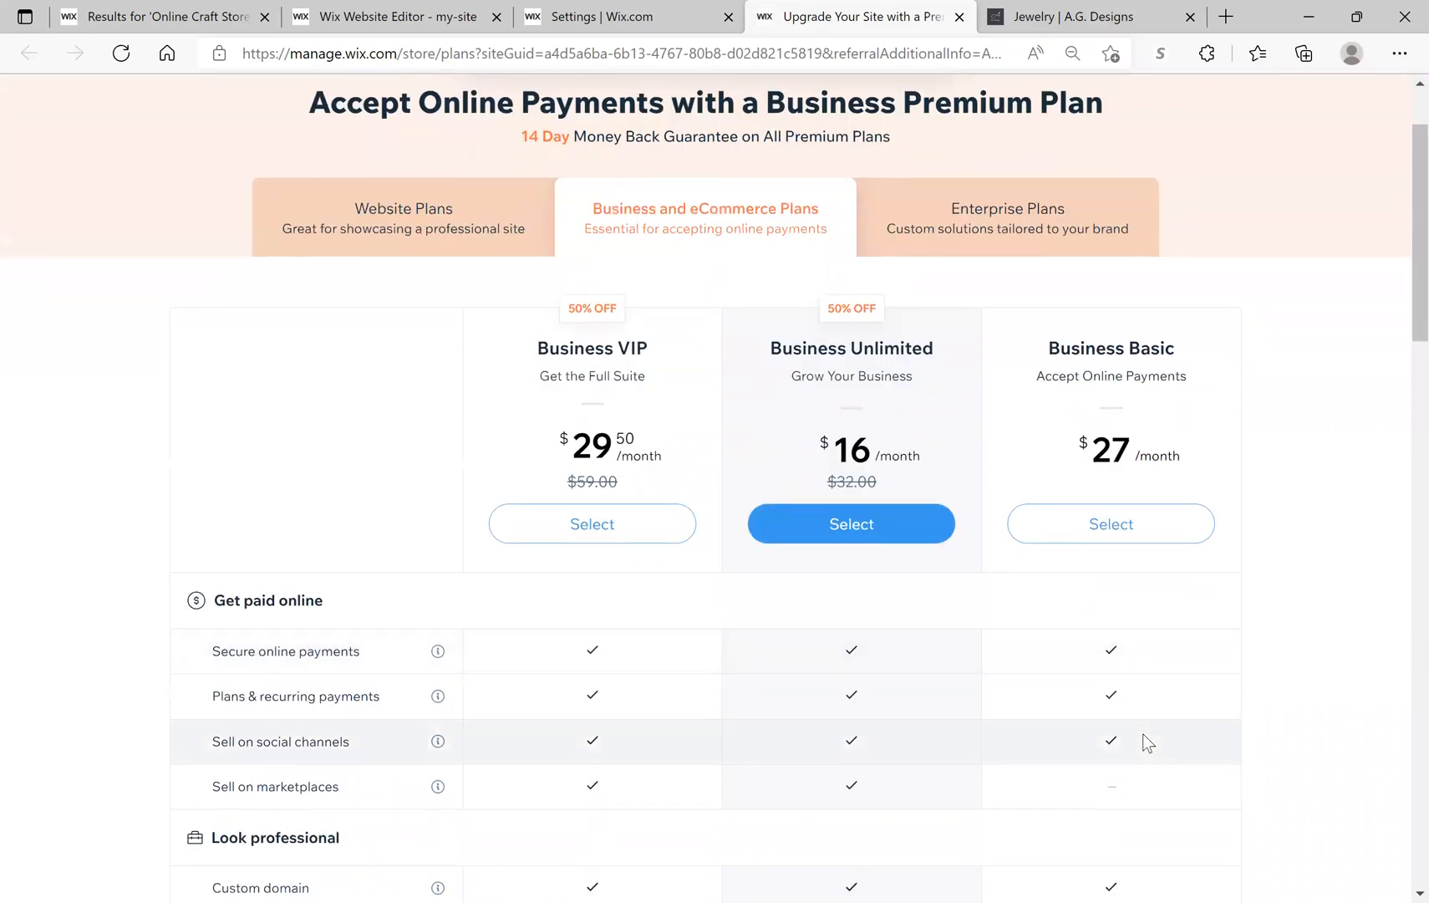
pyautogui.scroll(-4, 1148, 736)
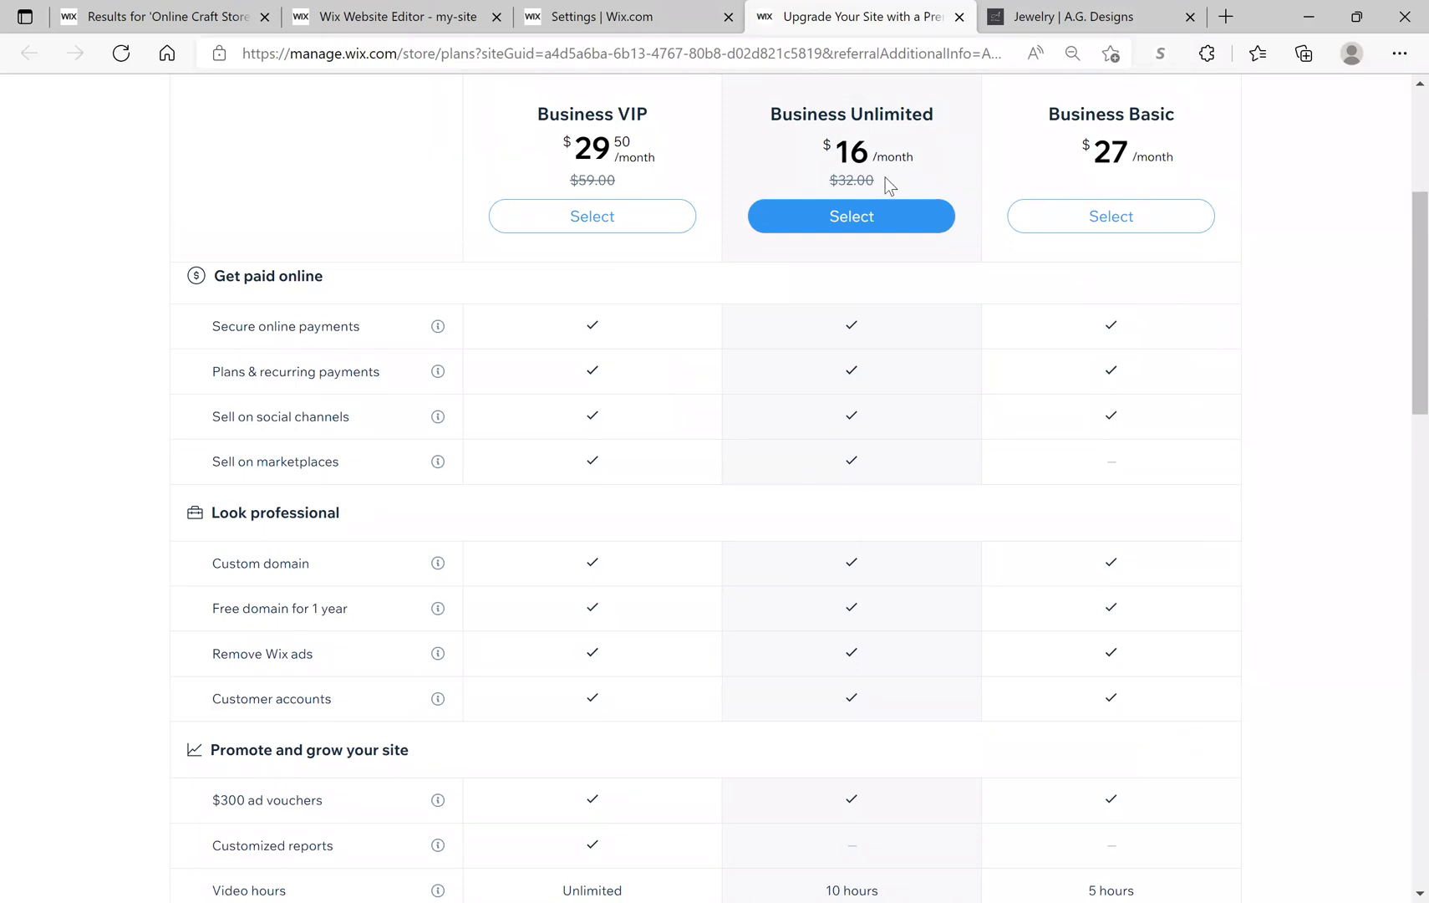
pyautogui.scroll(3, 891, 178)
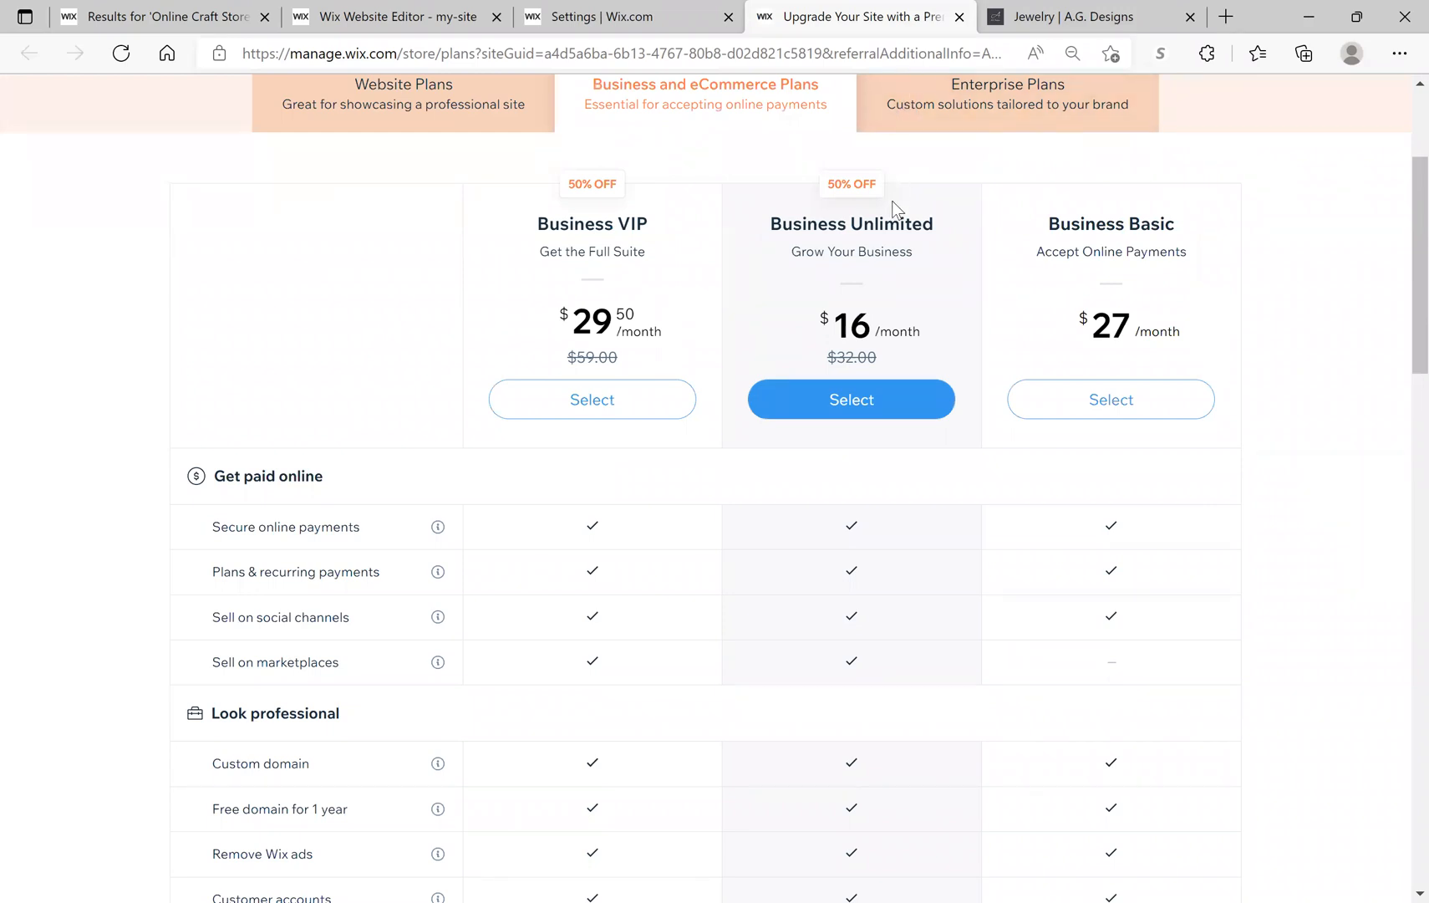
pyautogui.scroll(-9, 912, 296)
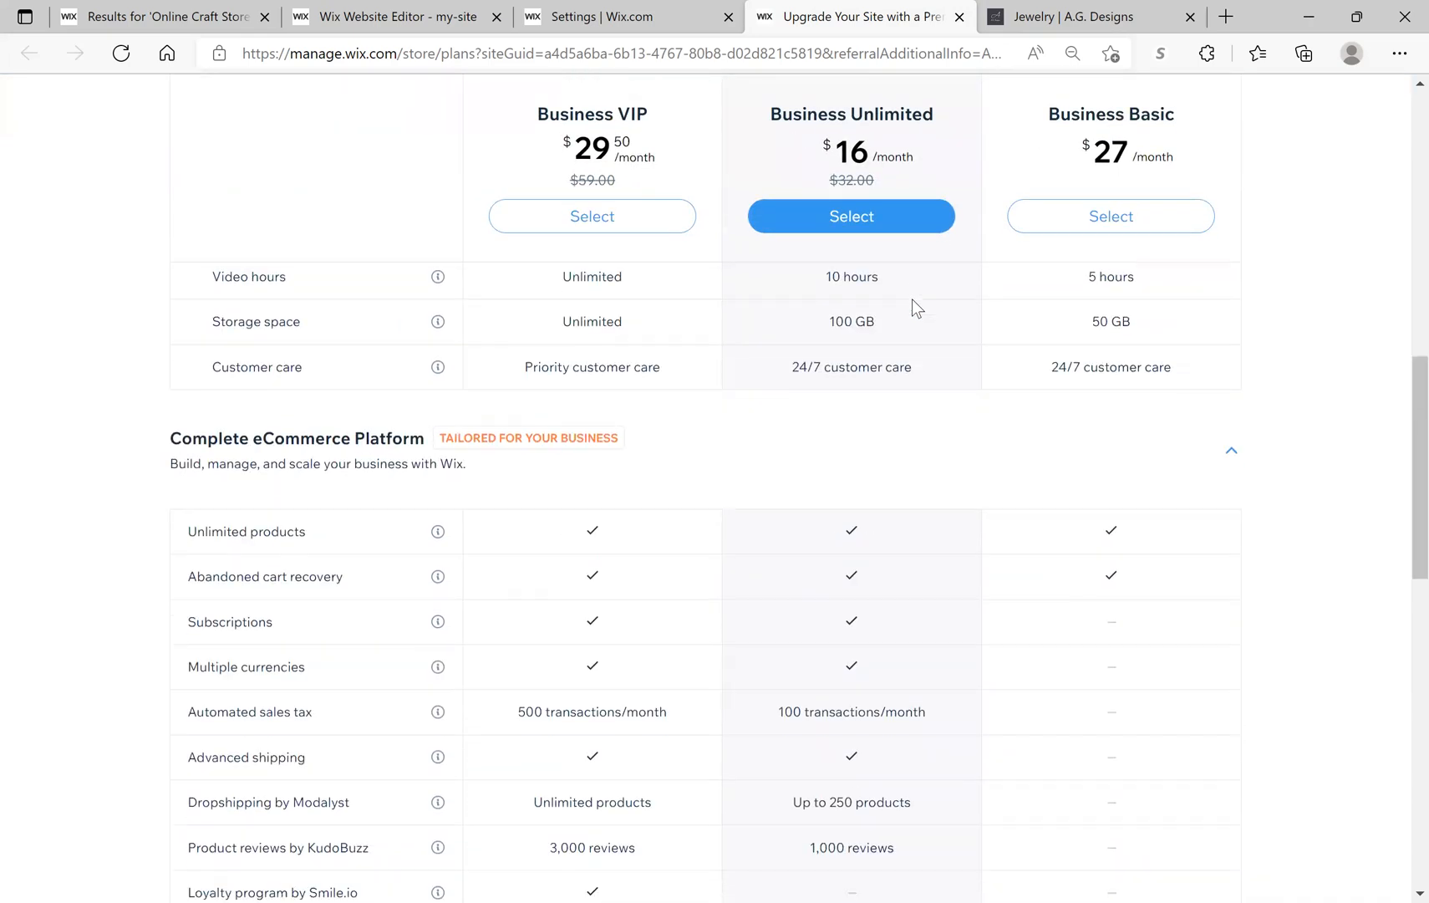
pyautogui.scroll(-5, 911, 299)
pyautogui.scroll(2, 915, 303)
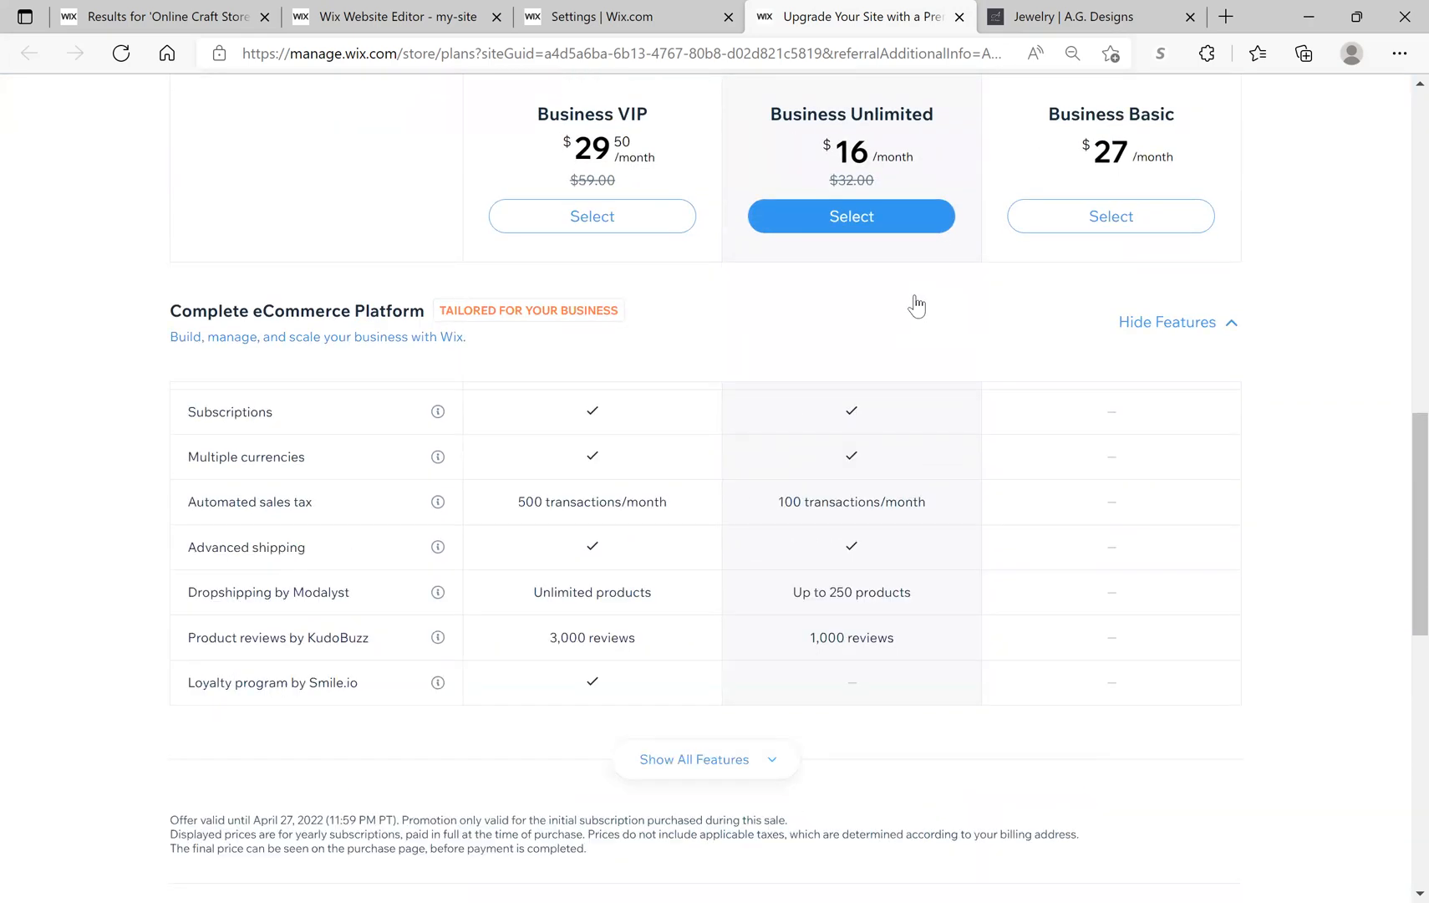
pyautogui.scroll(12, 917, 306)
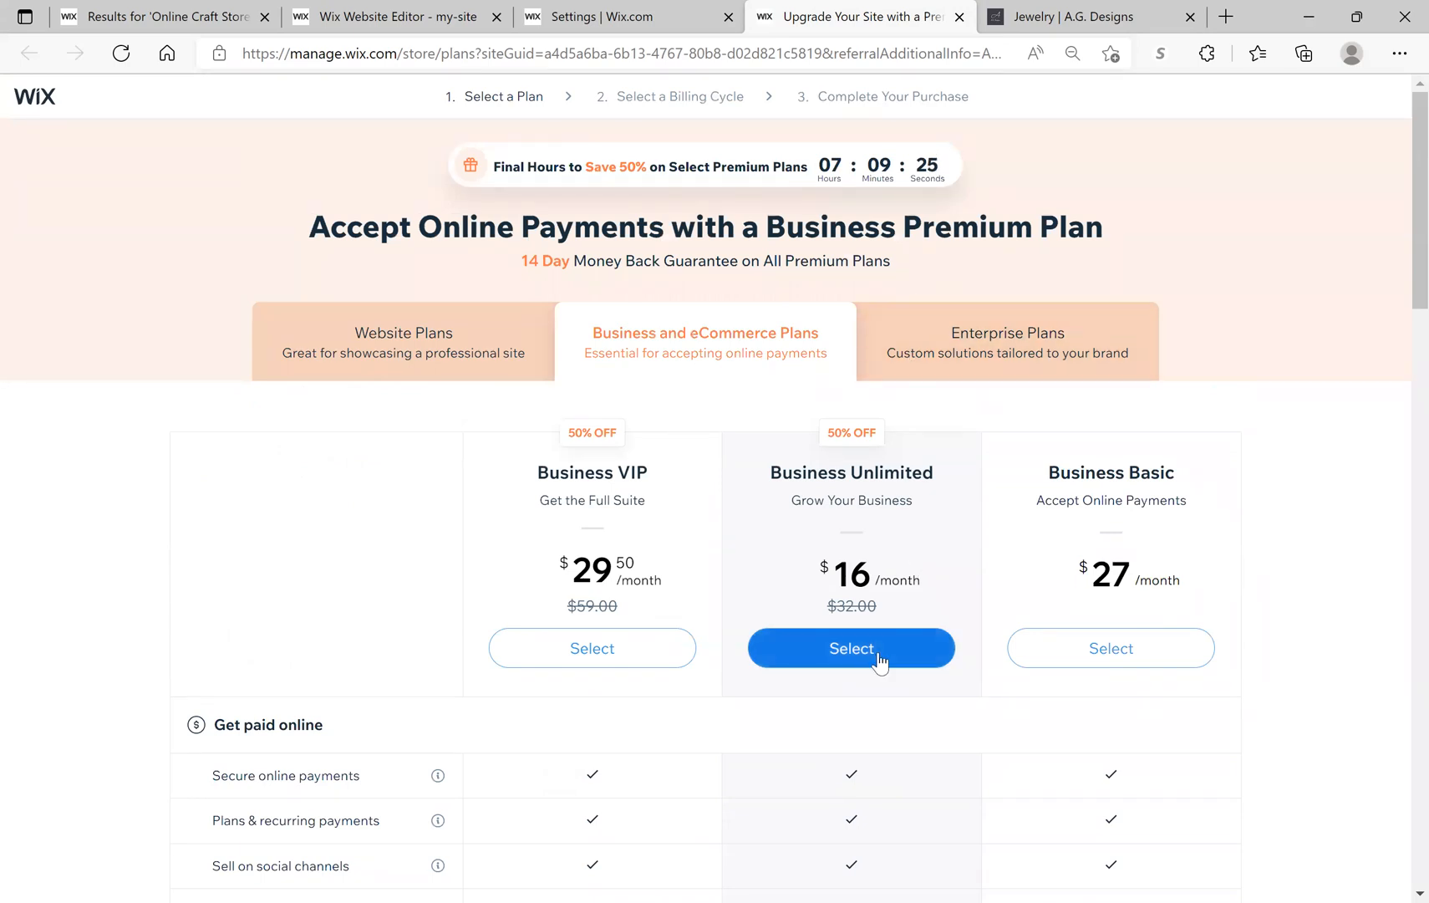
# Step: Review the plans table once more, then return to the Settings | Wix.com payment settings tab
pyautogui.scroll(-3, 879, 661)
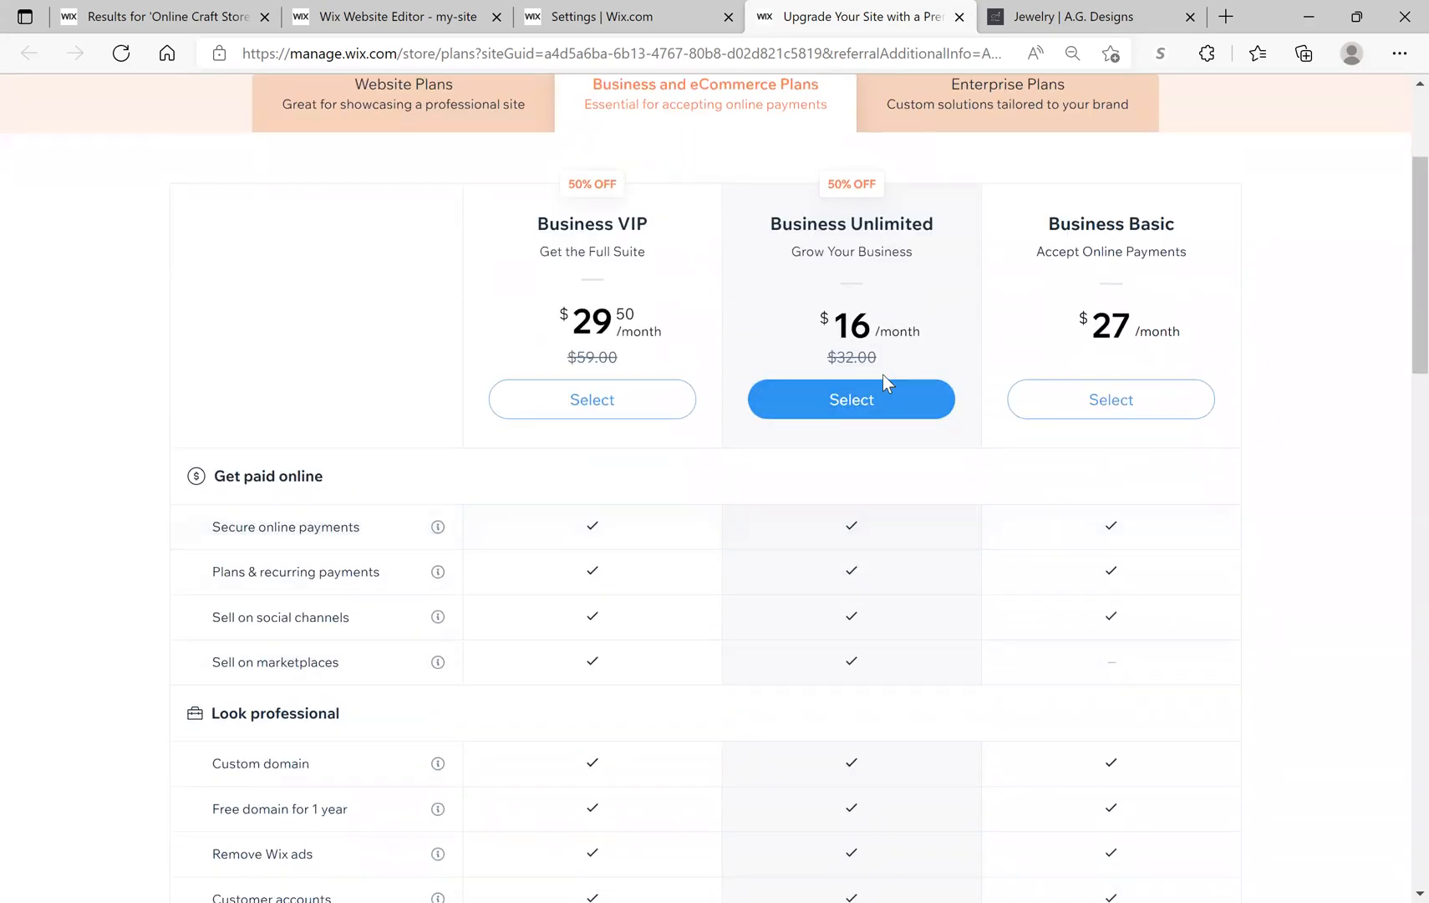
pyautogui.scroll(-5, 888, 449)
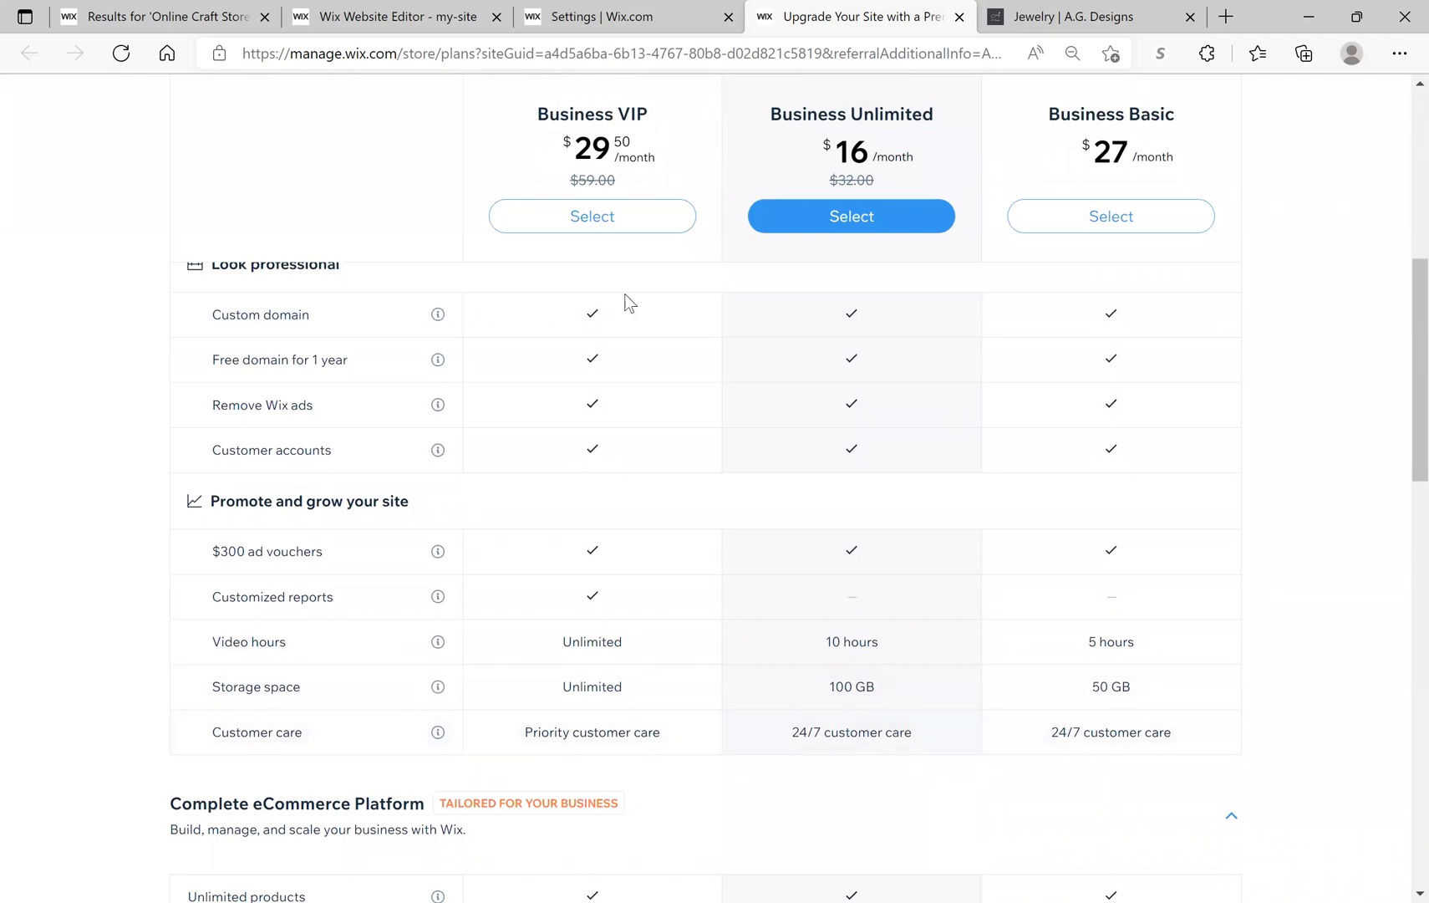
pyautogui.scroll(-6, 689, 475)
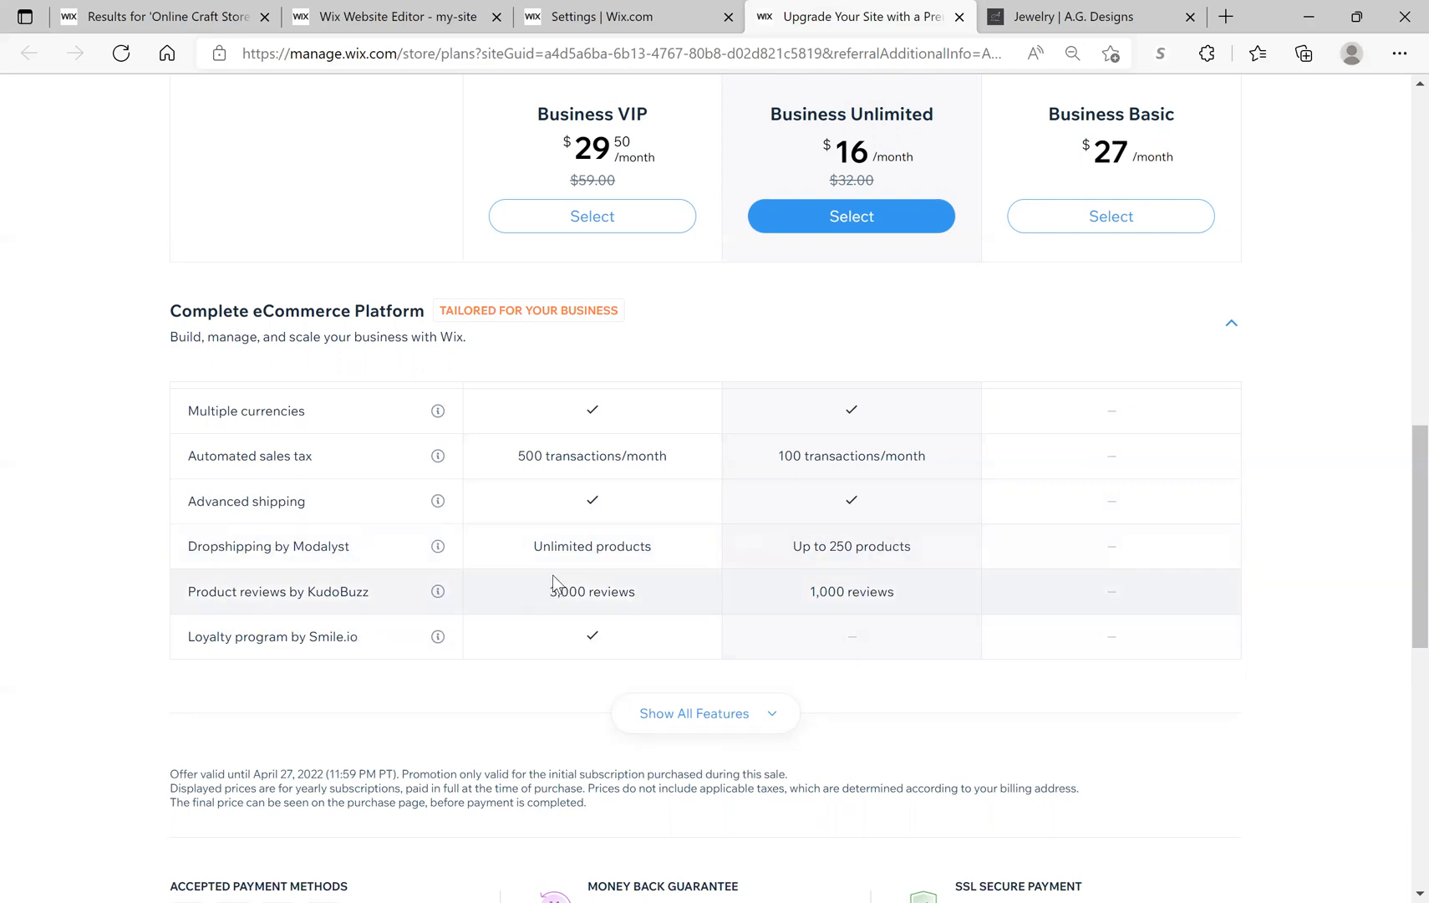
pyautogui.scroll(1, 553, 575)
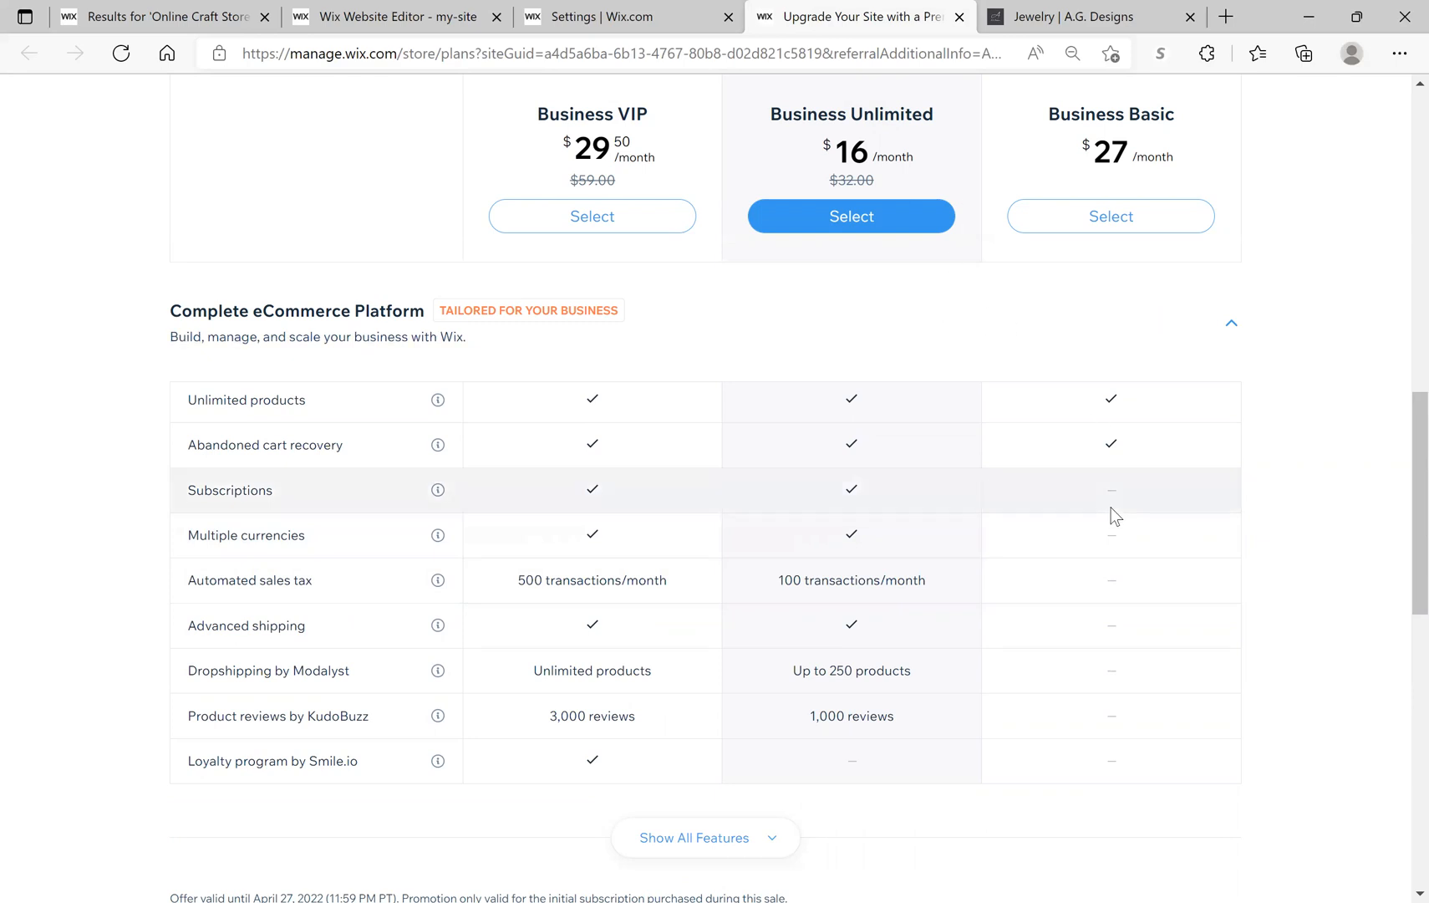
pyautogui.scroll(4, 1111, 510)
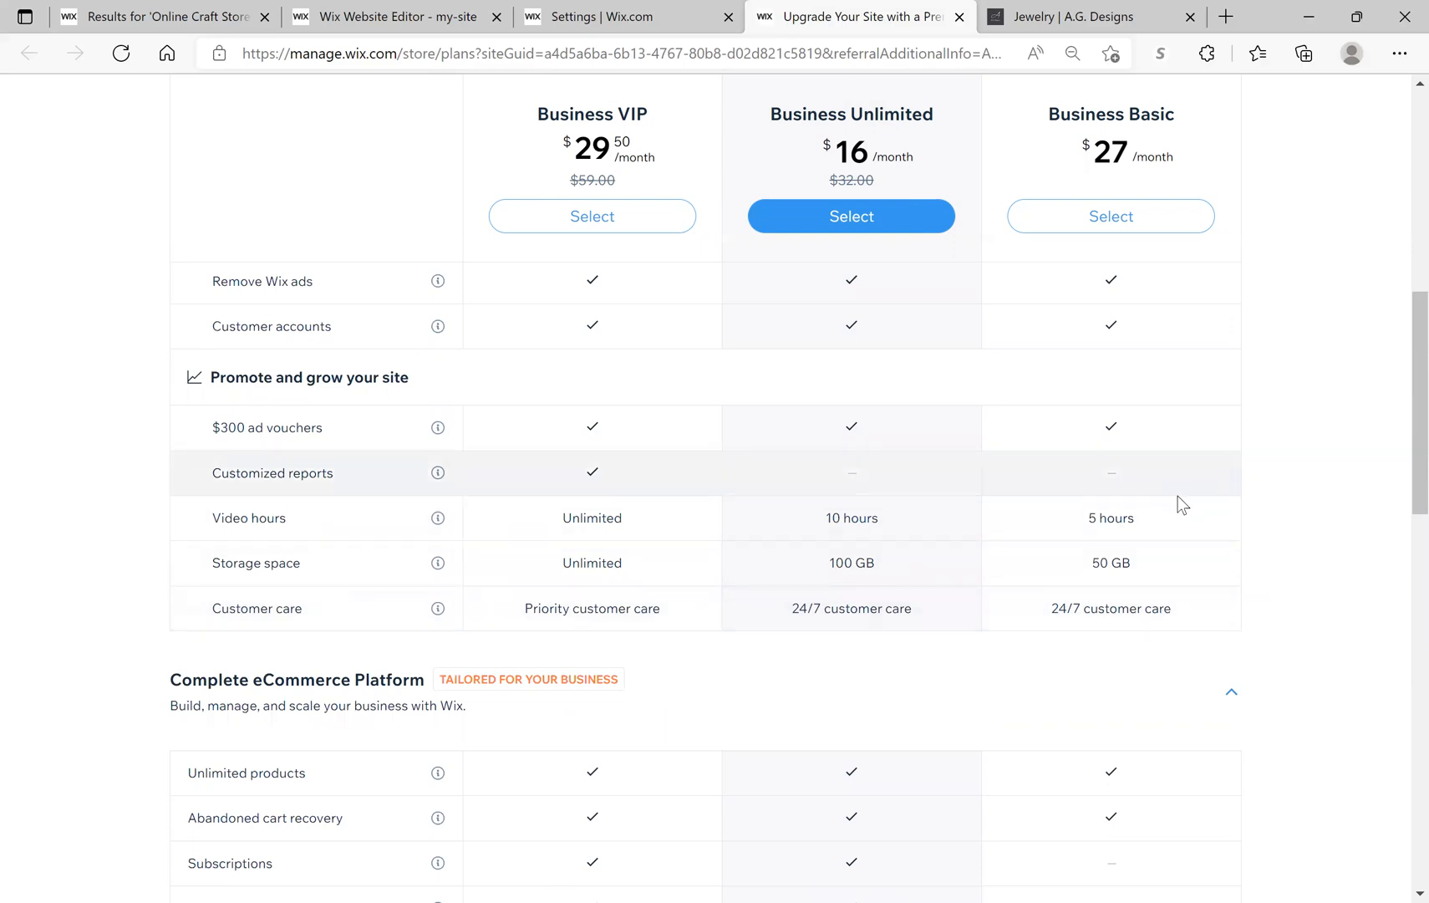
pyautogui.scroll(4, 1180, 496)
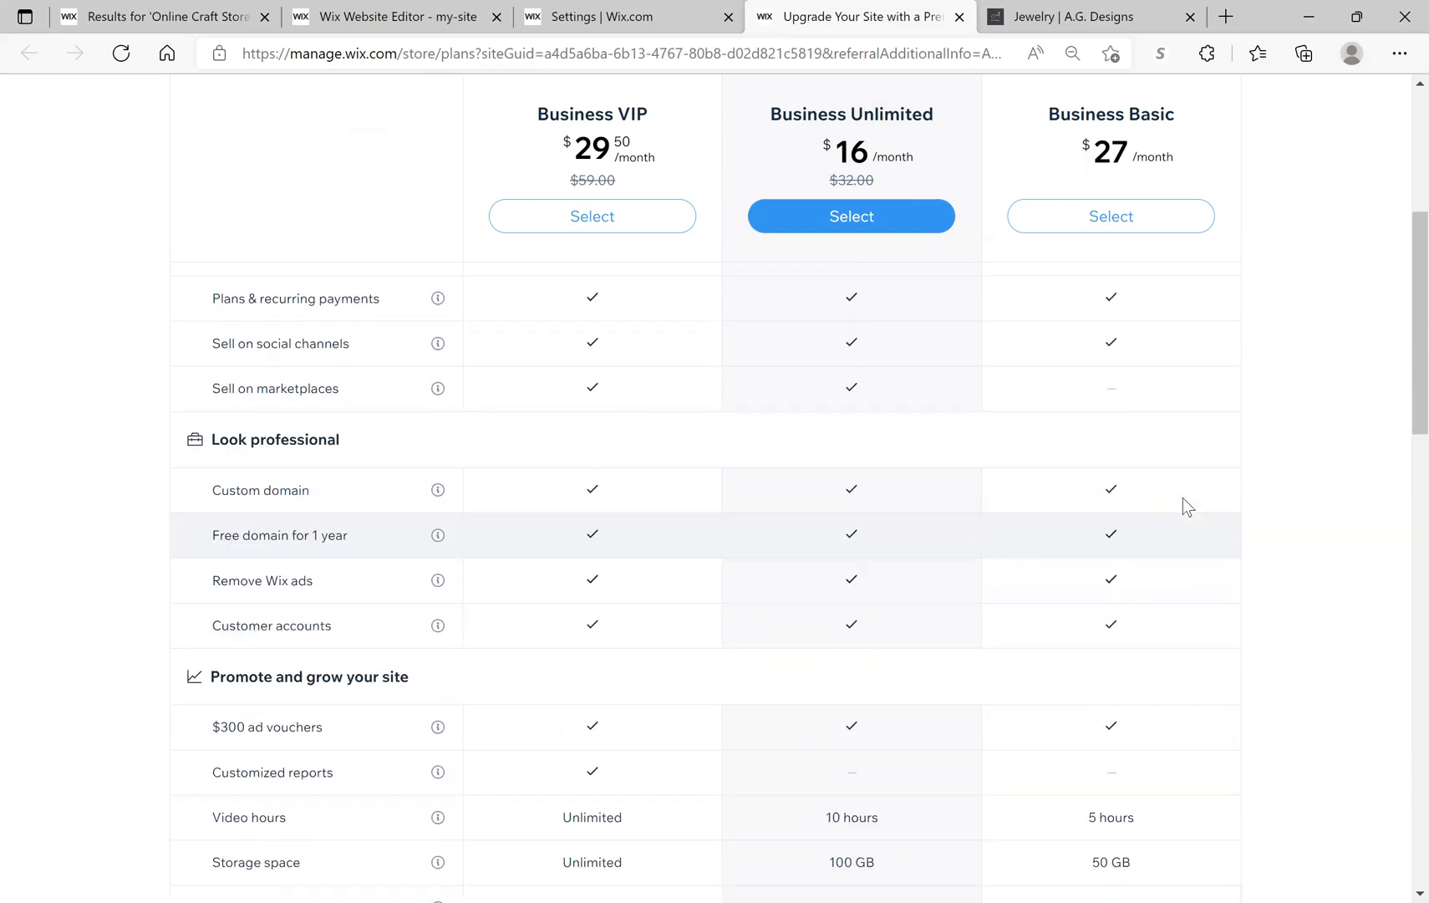
pyautogui.scroll(7, 1183, 496)
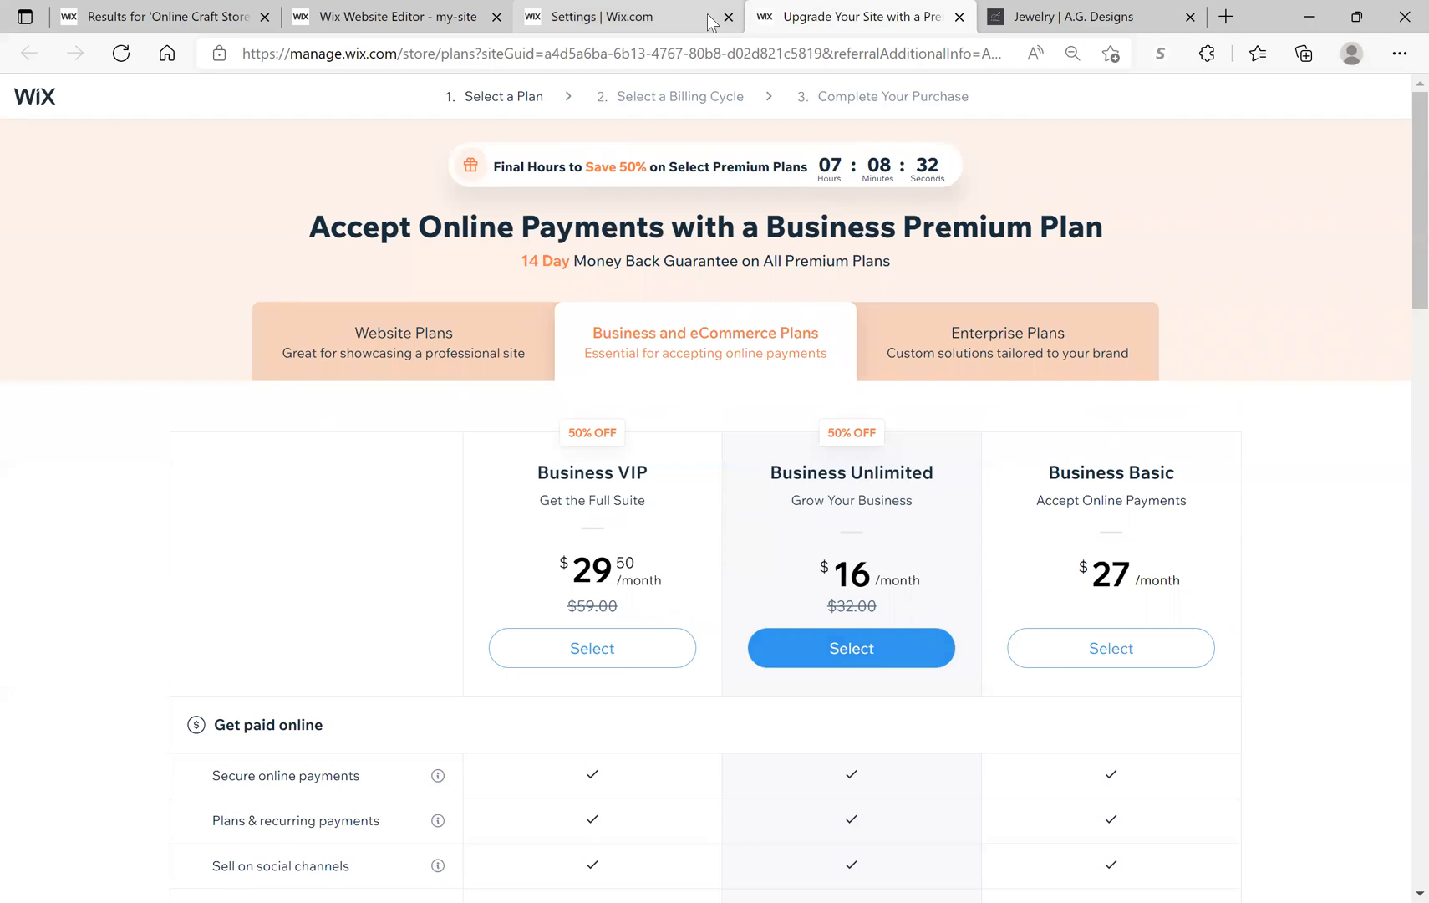
pyautogui.click(635, 17)
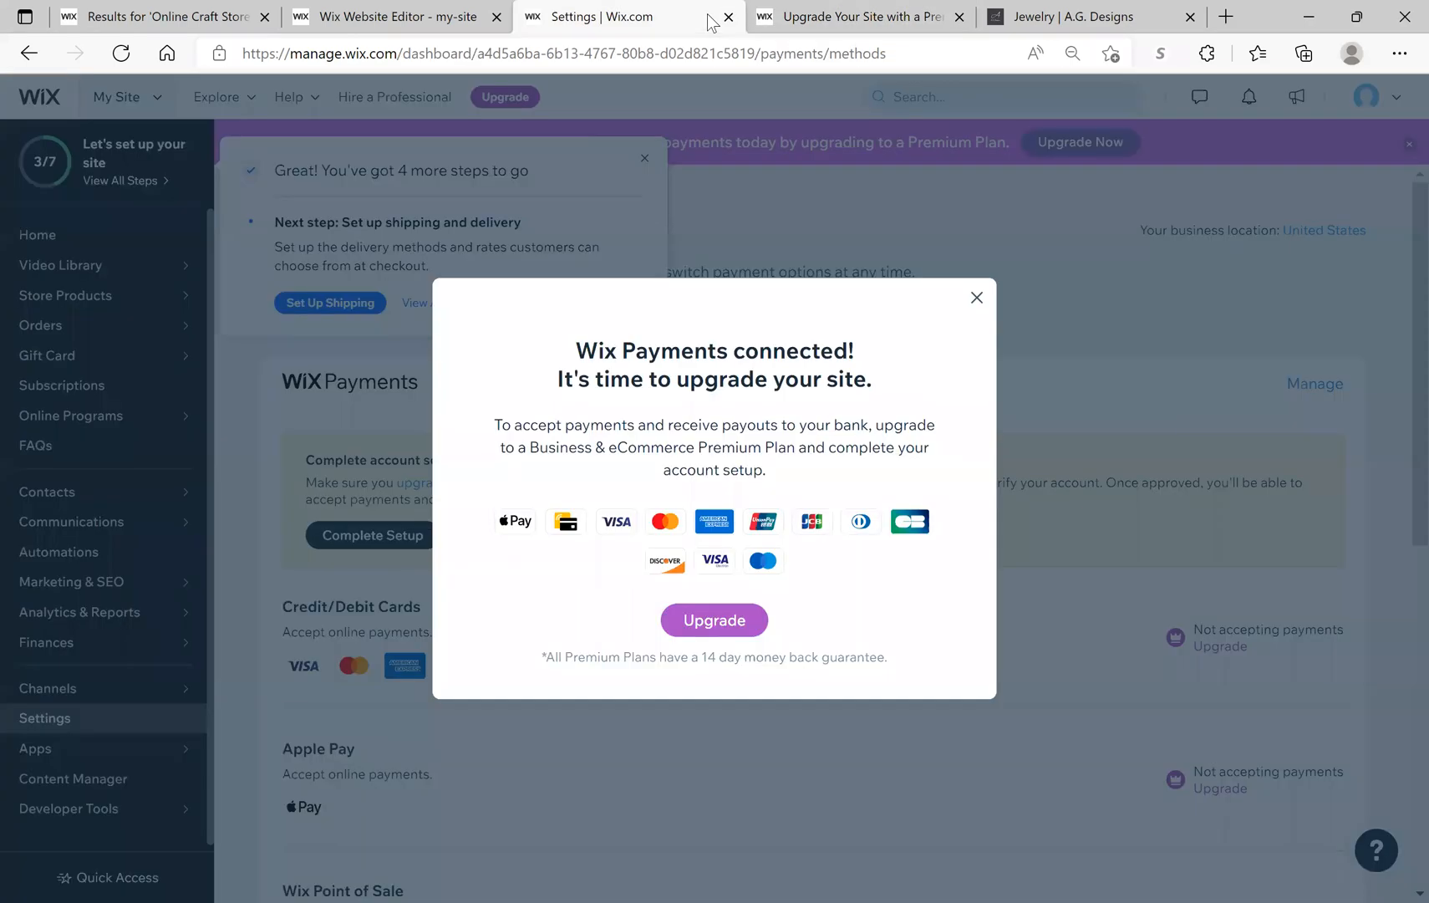
# Step: Close the Wix Payments connected message and scroll to the unconnected PayPal and Manual Payments cards
pyautogui.click(976, 299)
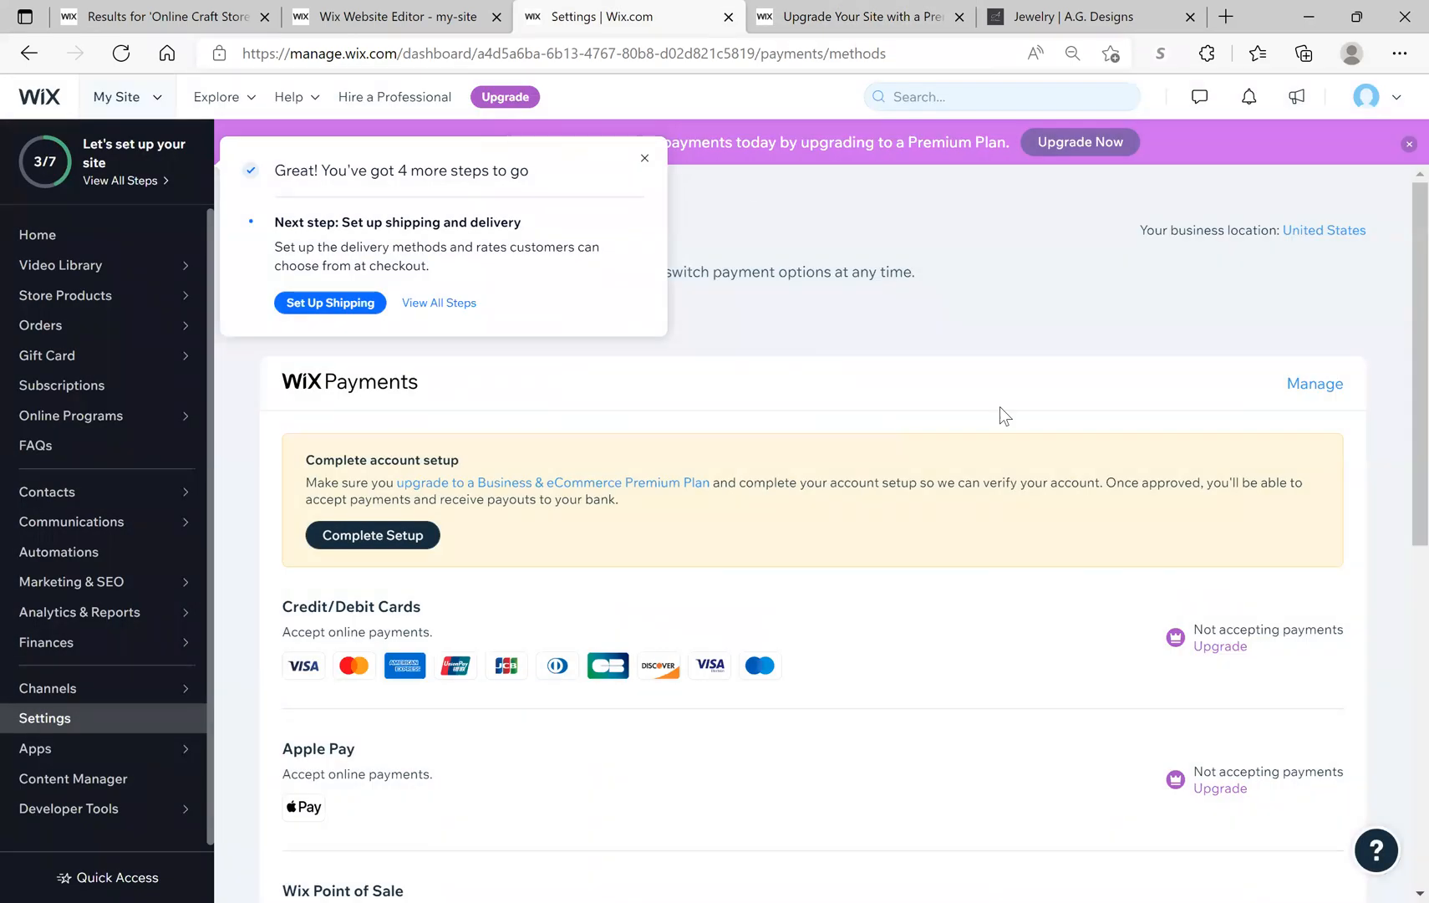
pyautogui.scroll(-2, 1008, 586)
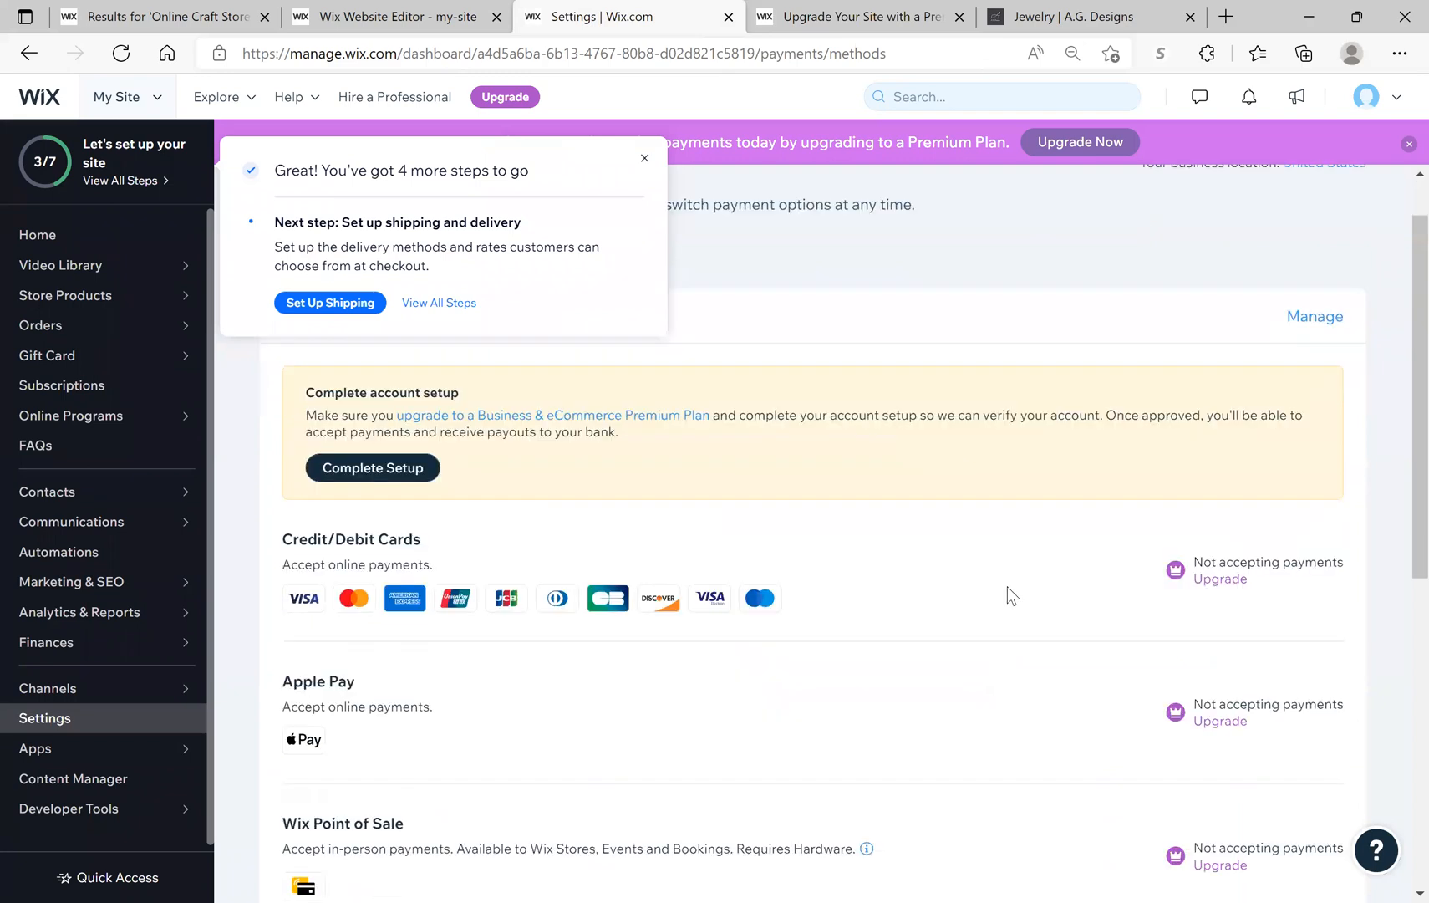
pyautogui.scroll(-3, 1008, 586)
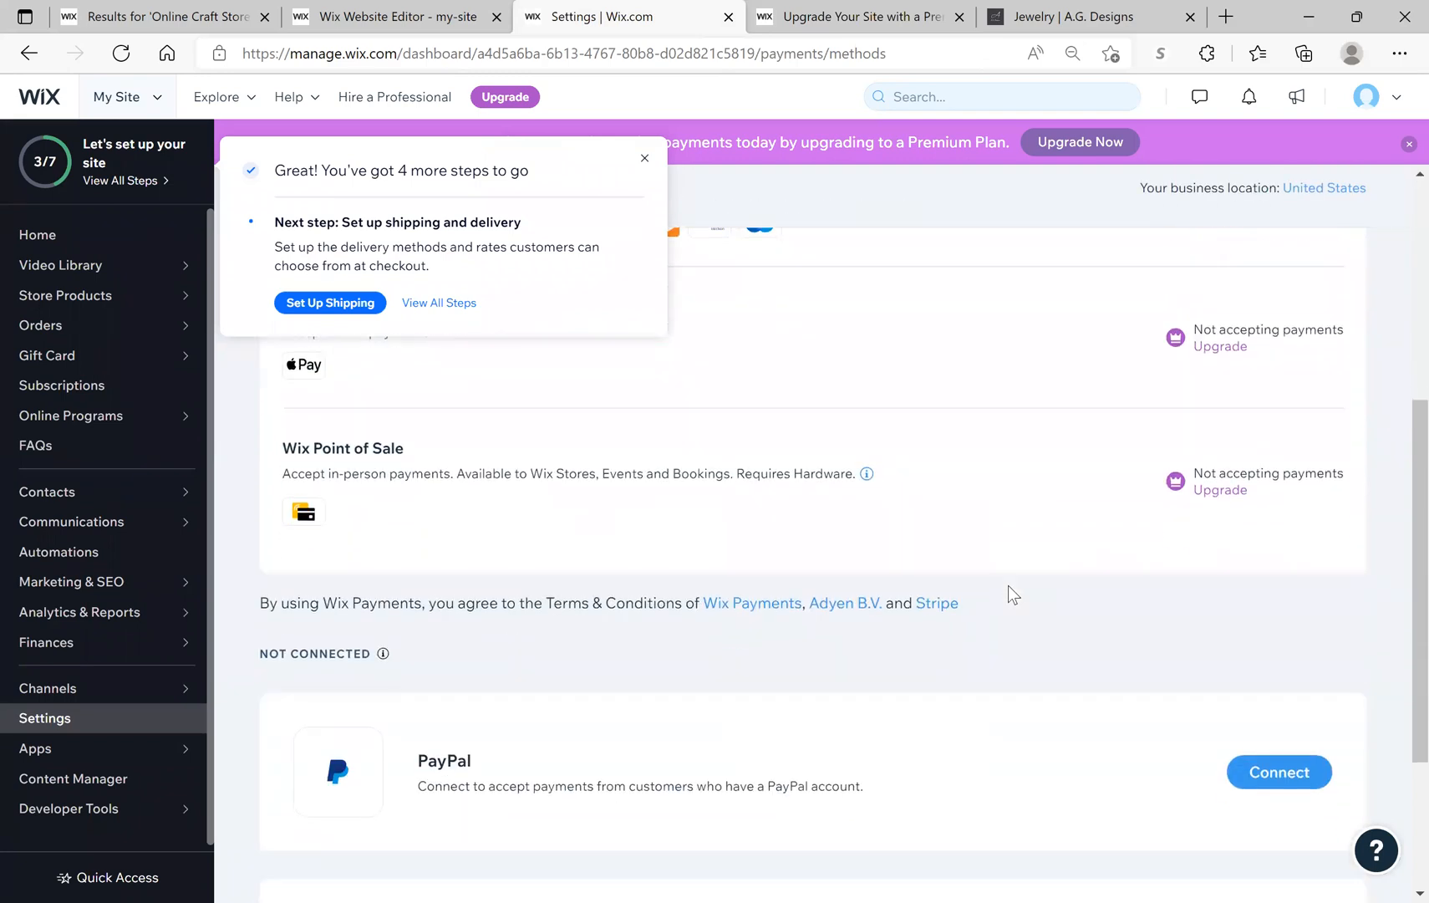
pyautogui.scroll(-3, 1001, 559)
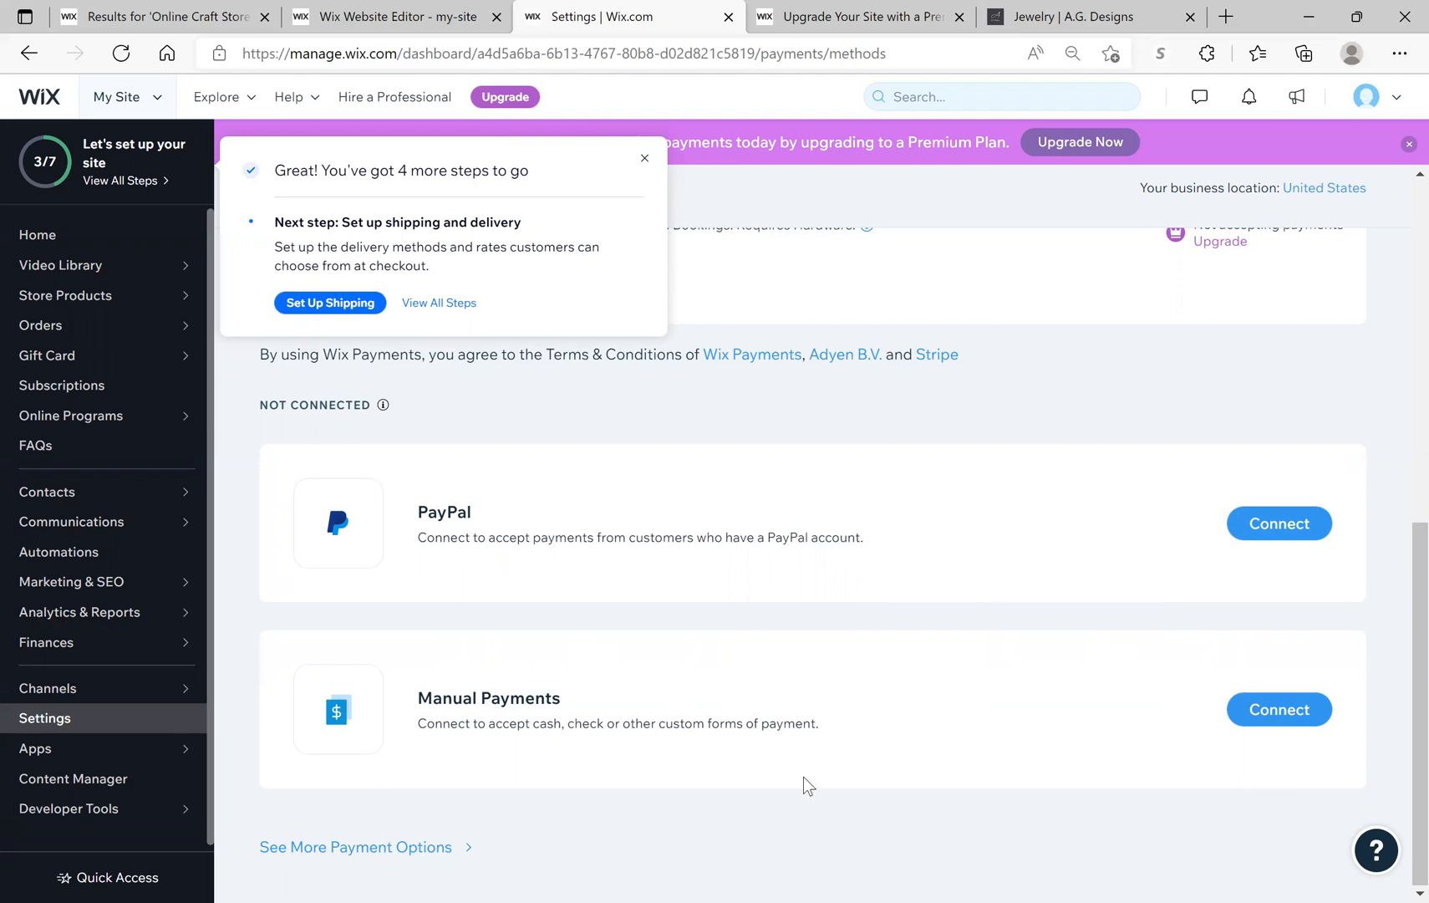
# Step: Show all additional payment providers and browse Paysafecash, Afterpay, Affirm, Pinwheel, Klarna and Splitit
pyautogui.click(320, 849)
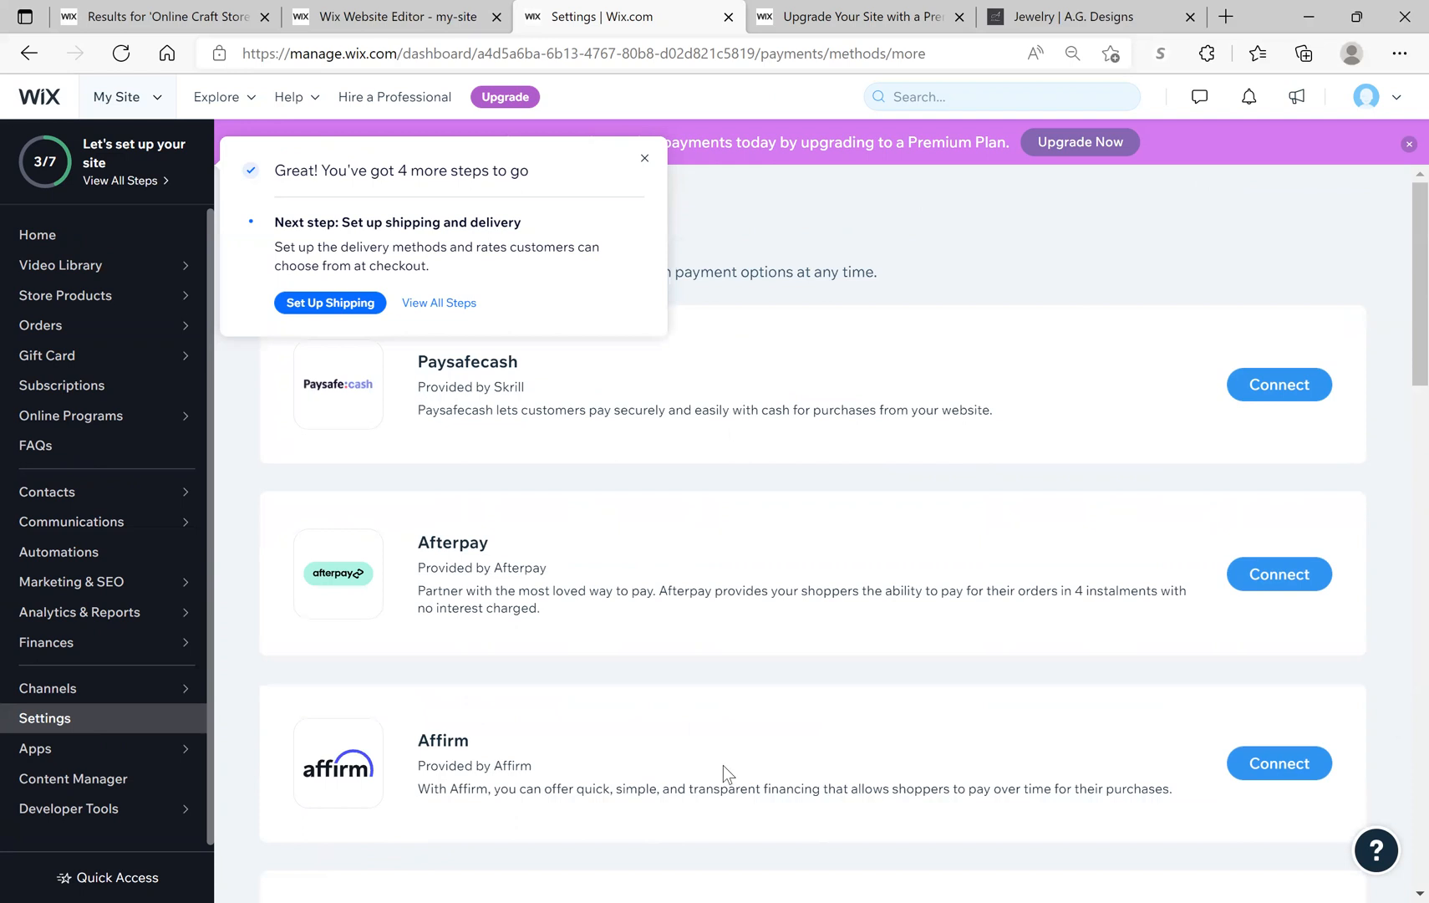
pyautogui.scroll(-1, 729, 759)
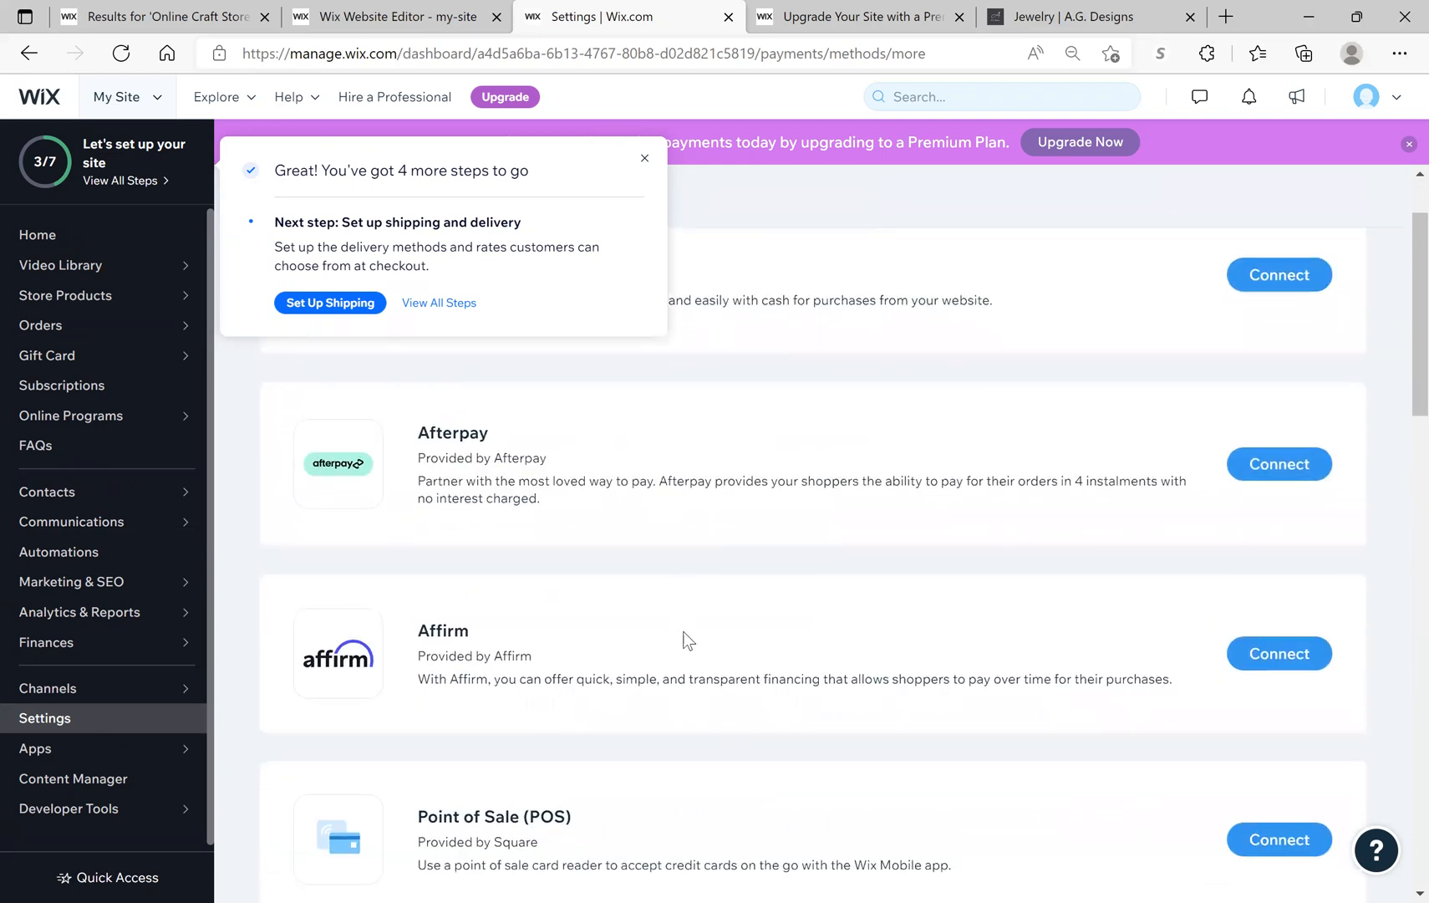
pyautogui.scroll(-5, 688, 641)
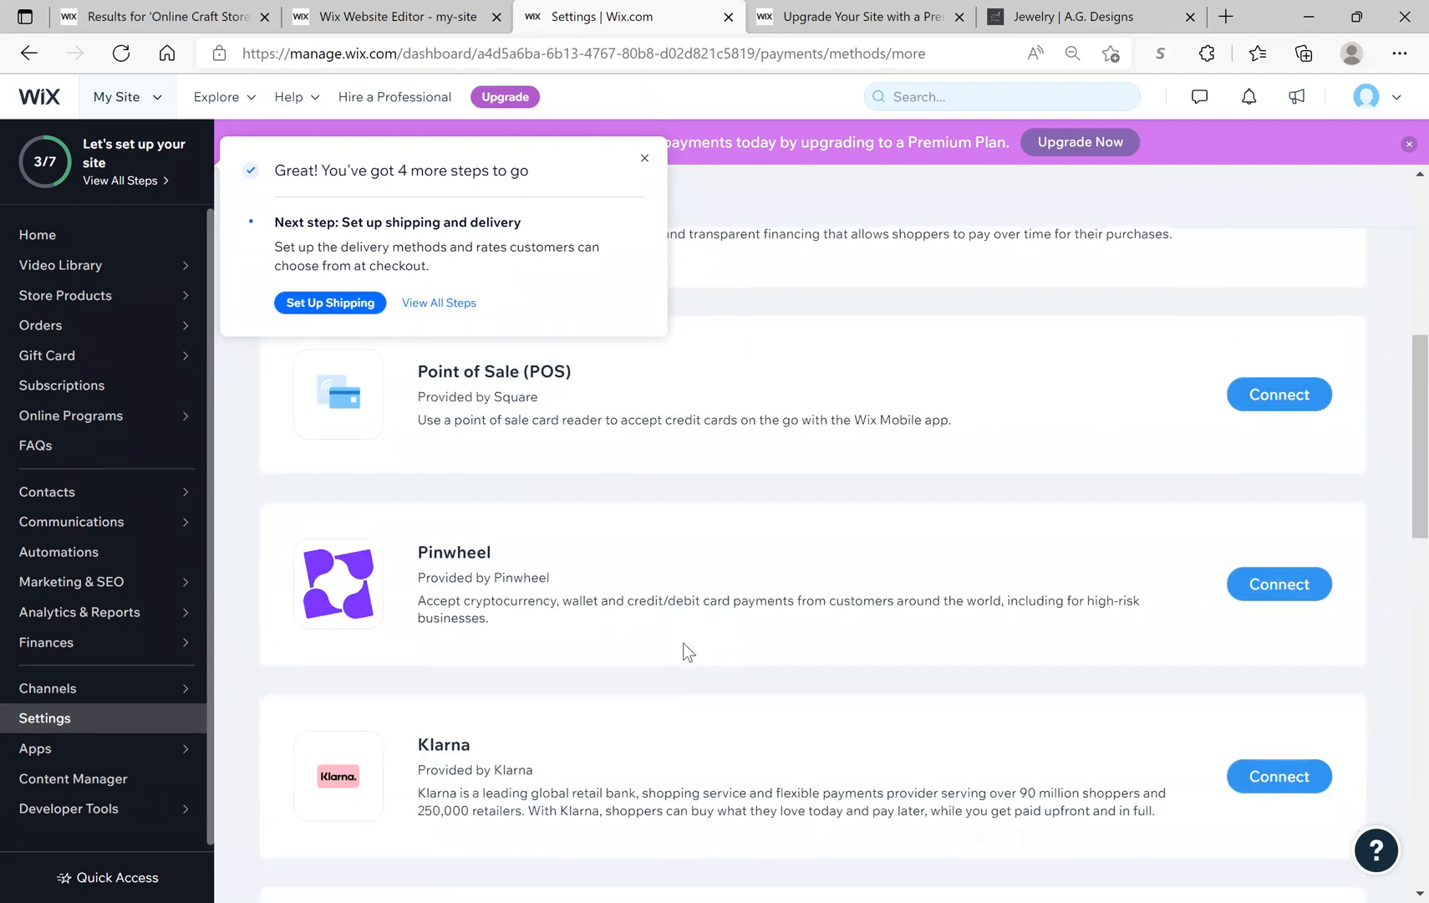
pyautogui.scroll(-5, 688, 651)
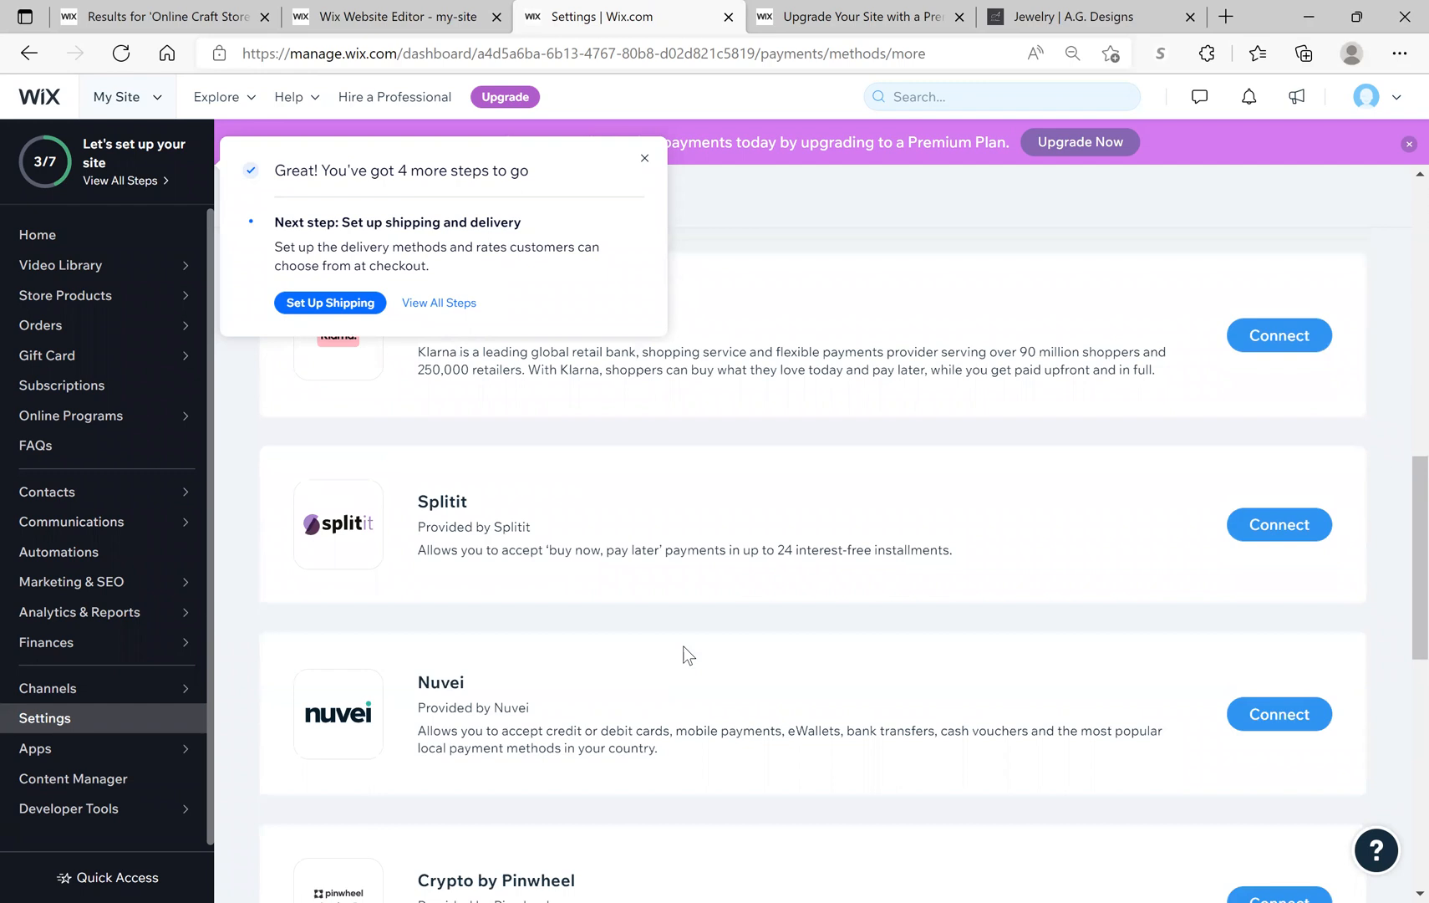
pyautogui.scroll(3, 738, 537)
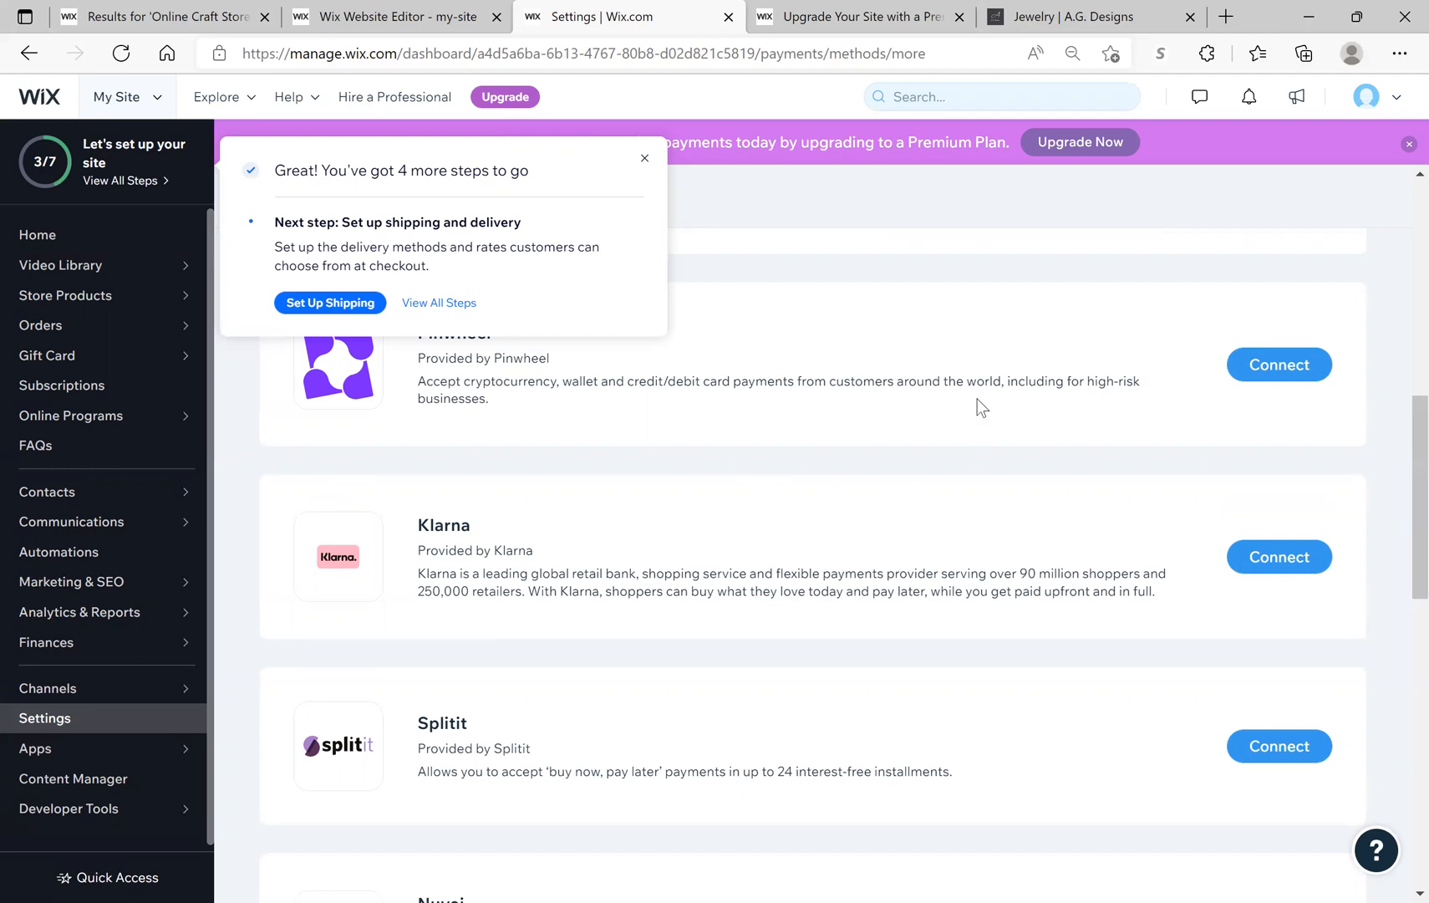
# Step: Open Klarna's connect page, close the '4 more steps' popup, and review the API credential fields
pyautogui.click(1276, 562)
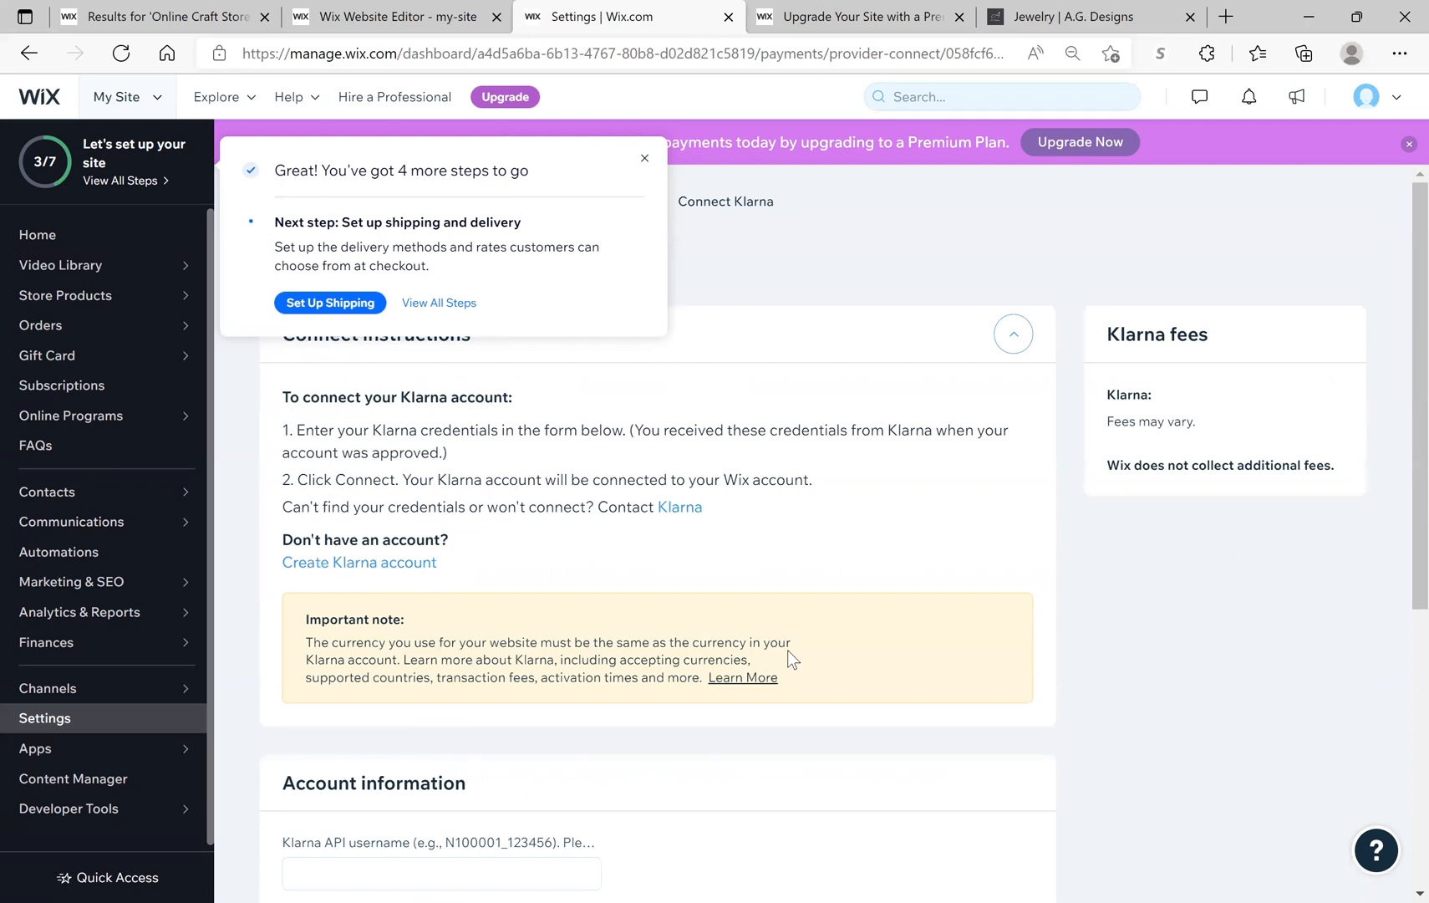
pyautogui.scroll(-3, 788, 651)
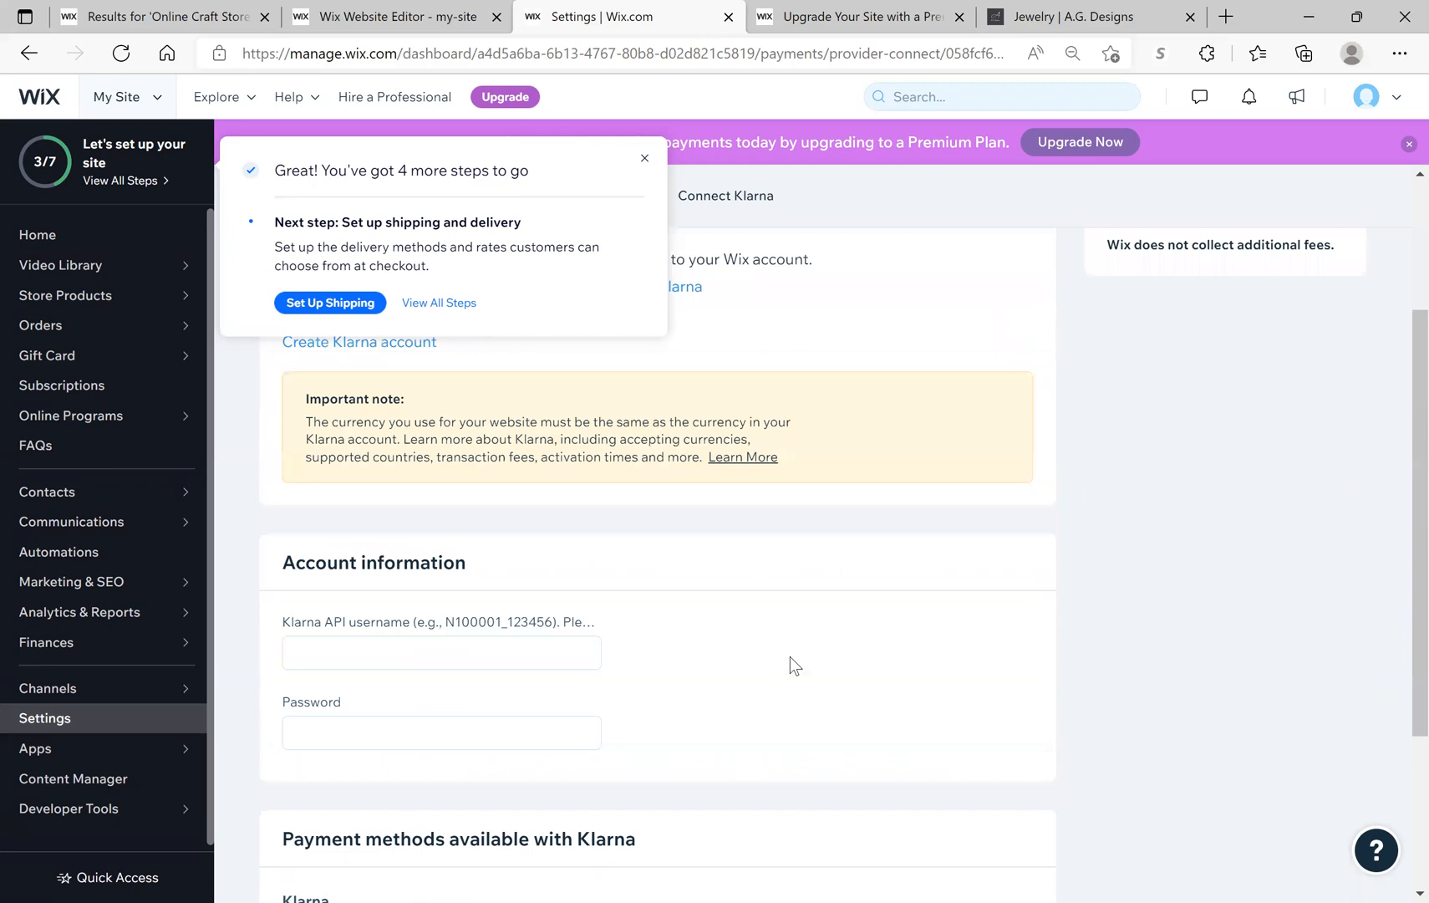
pyautogui.scroll(-2, 789, 657)
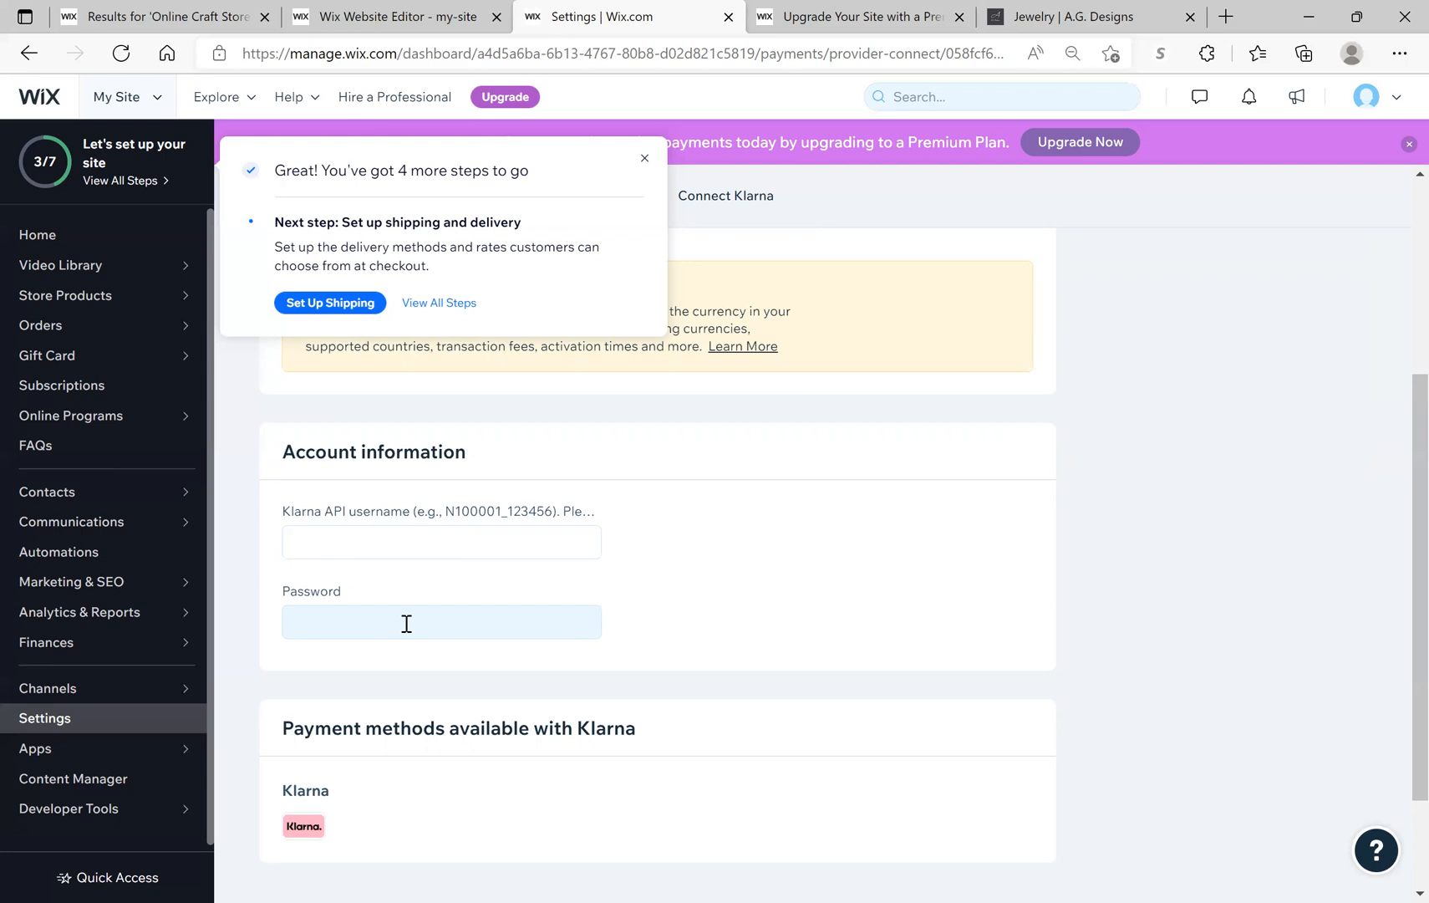
pyautogui.click(644, 158)
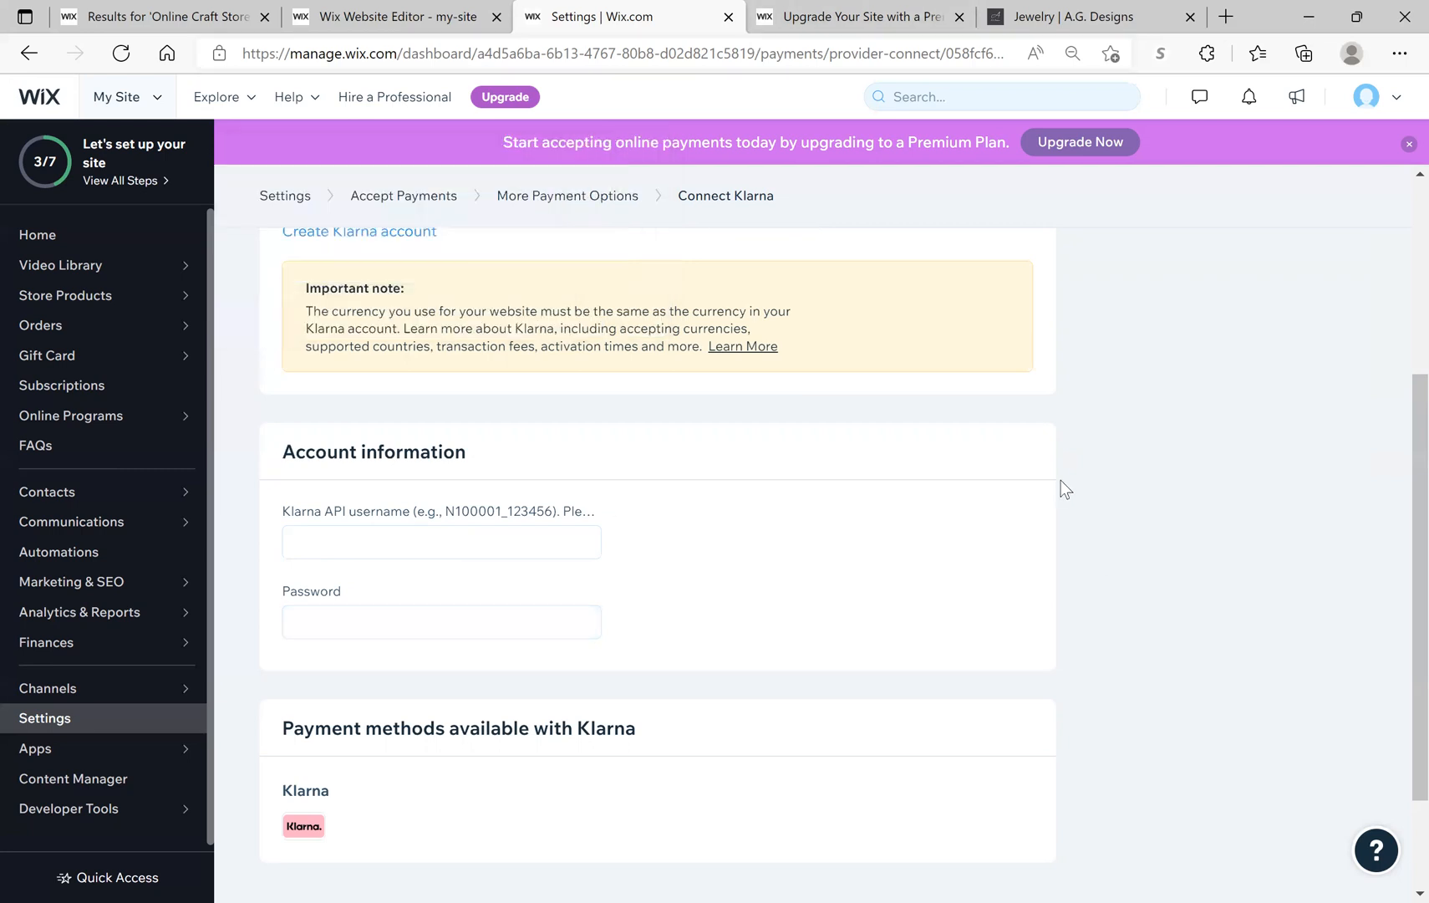
pyautogui.scroll(-2, 1060, 490)
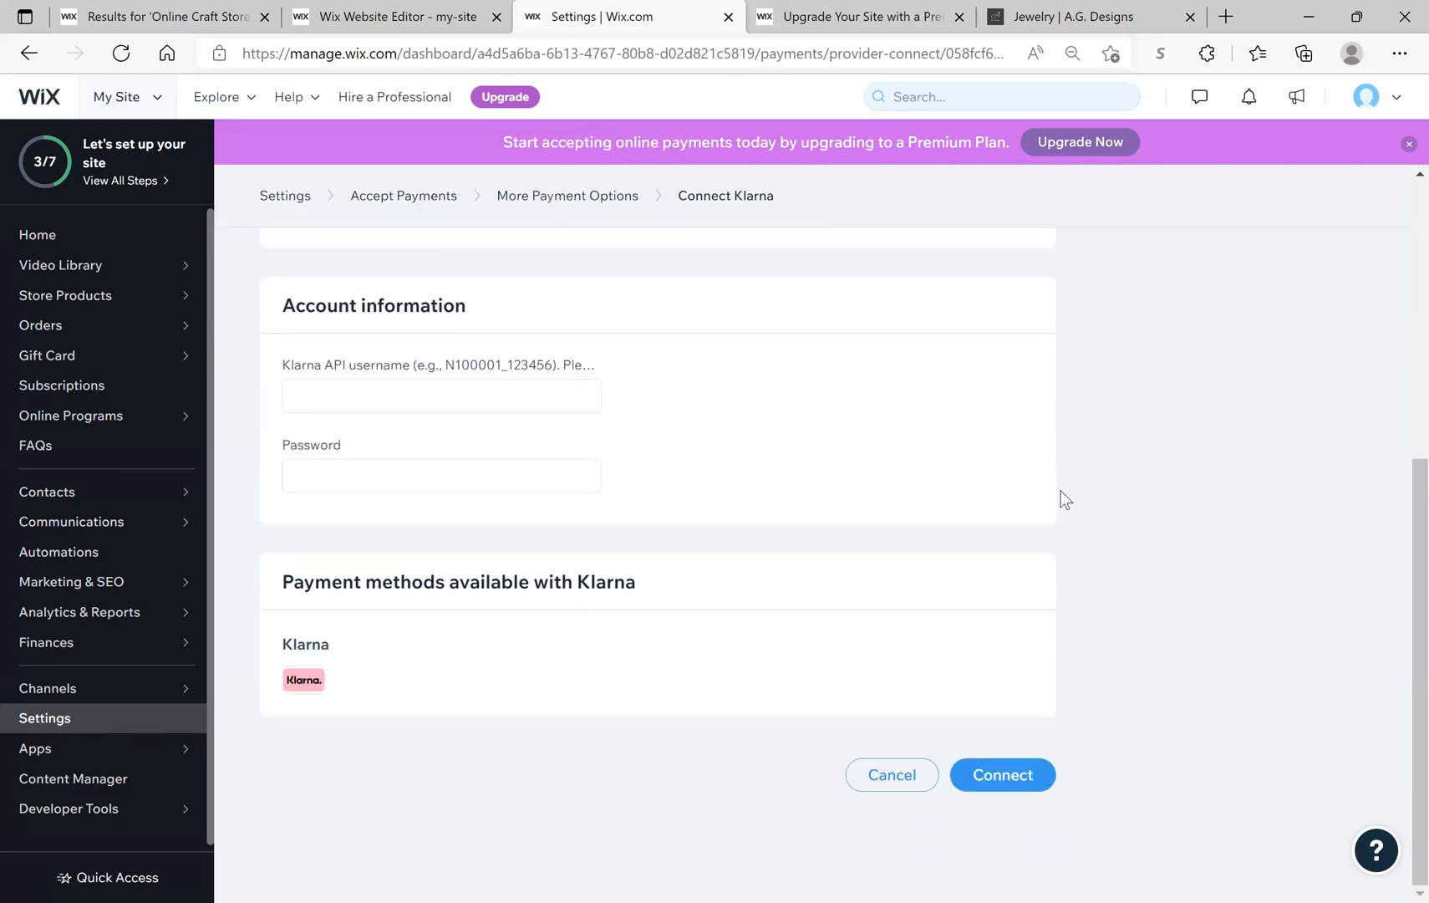
pyautogui.scroll(5, 1060, 489)
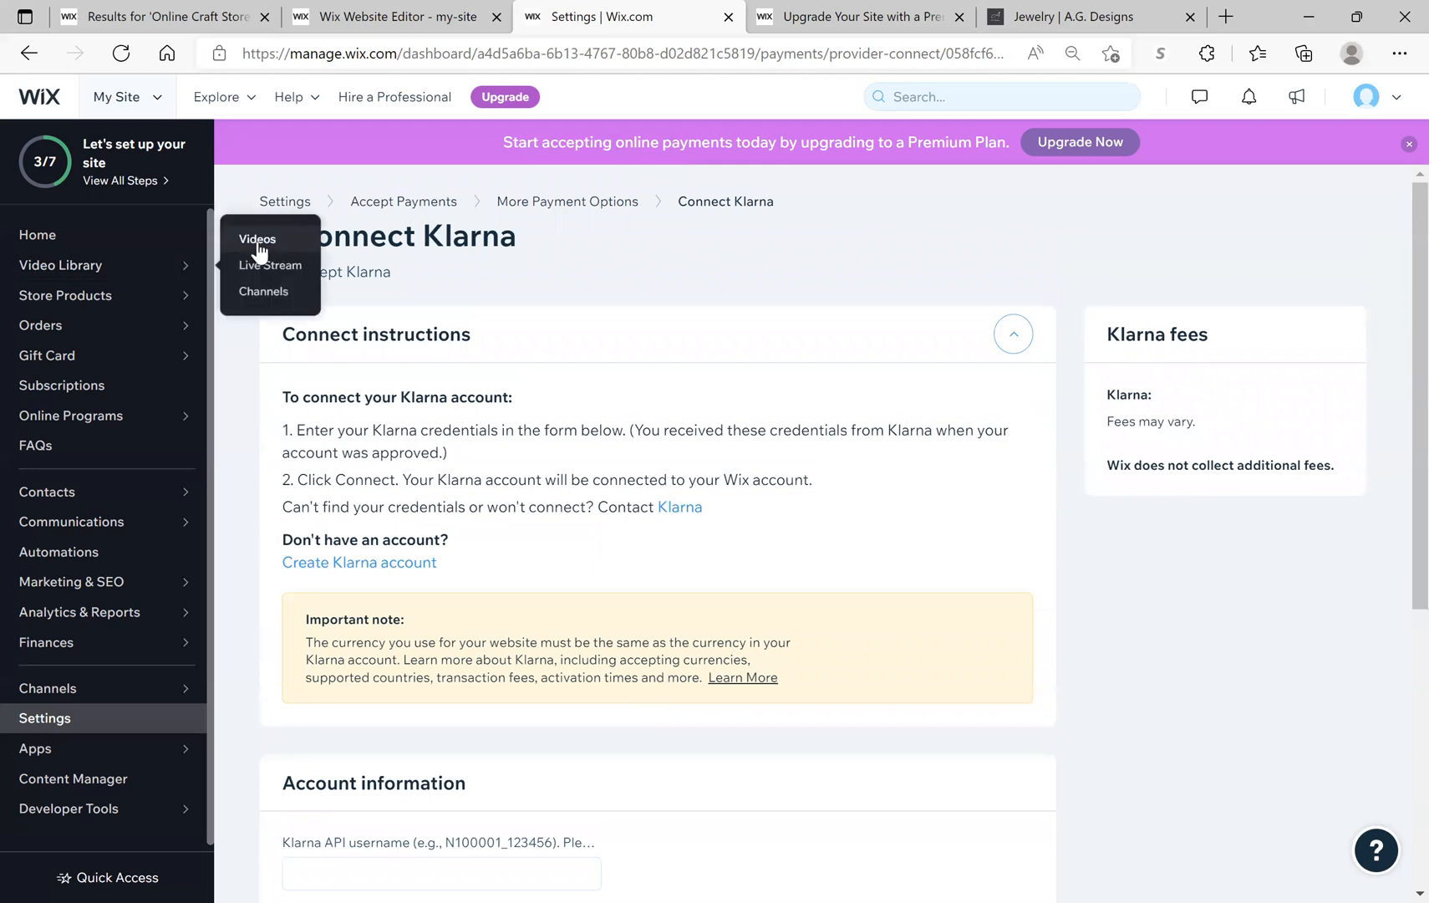
# Step: Return to More Payment Options, browse the remaining providers, and open the full site setup checklist
pyautogui.click(265, 238)
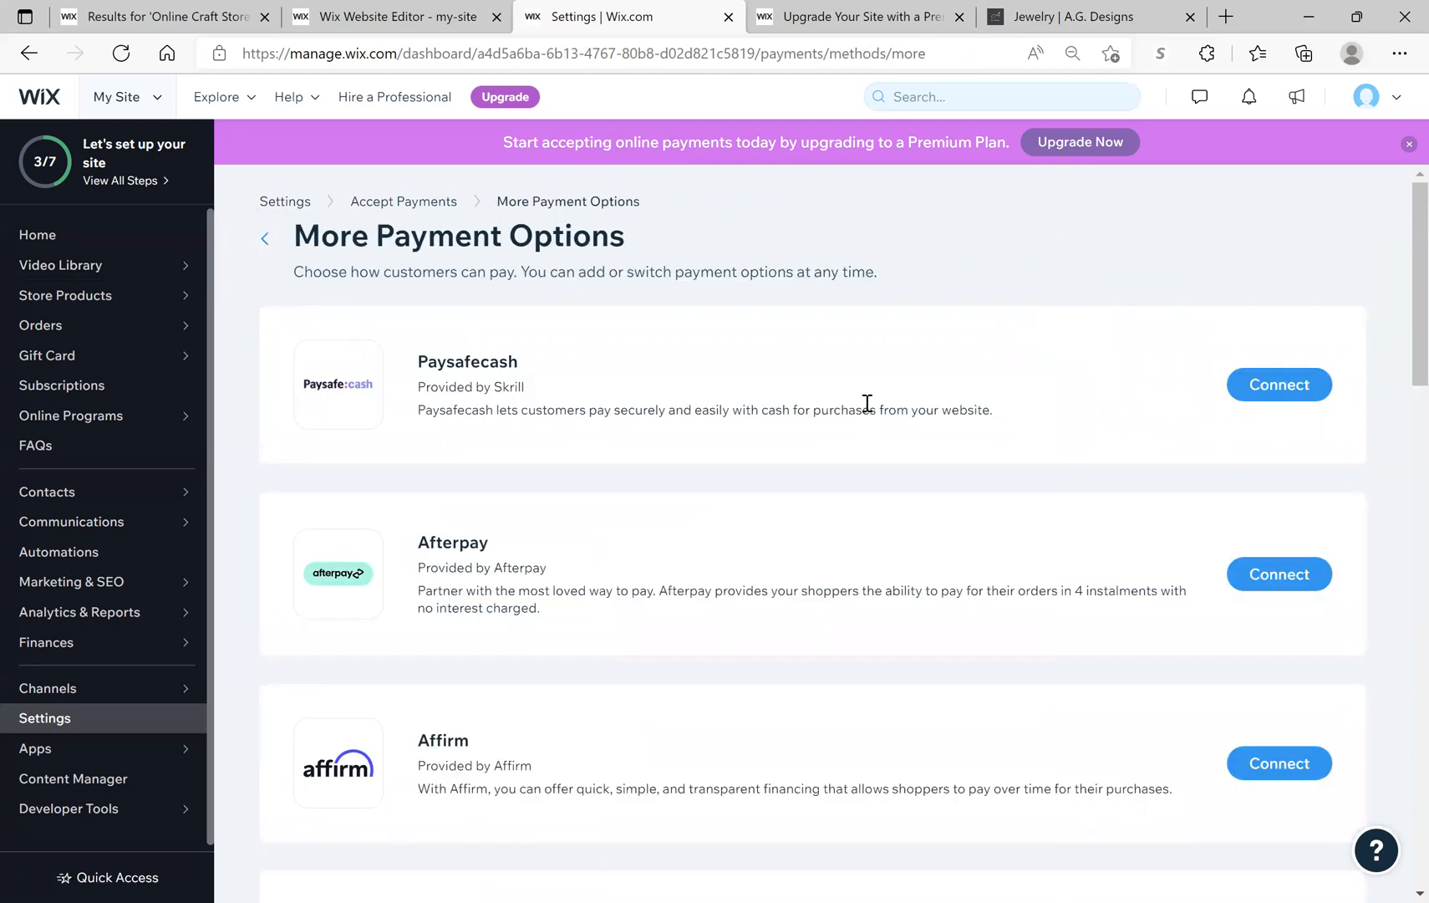
pyautogui.scroll(-4, 865, 402)
pyautogui.scroll(-10, 865, 412)
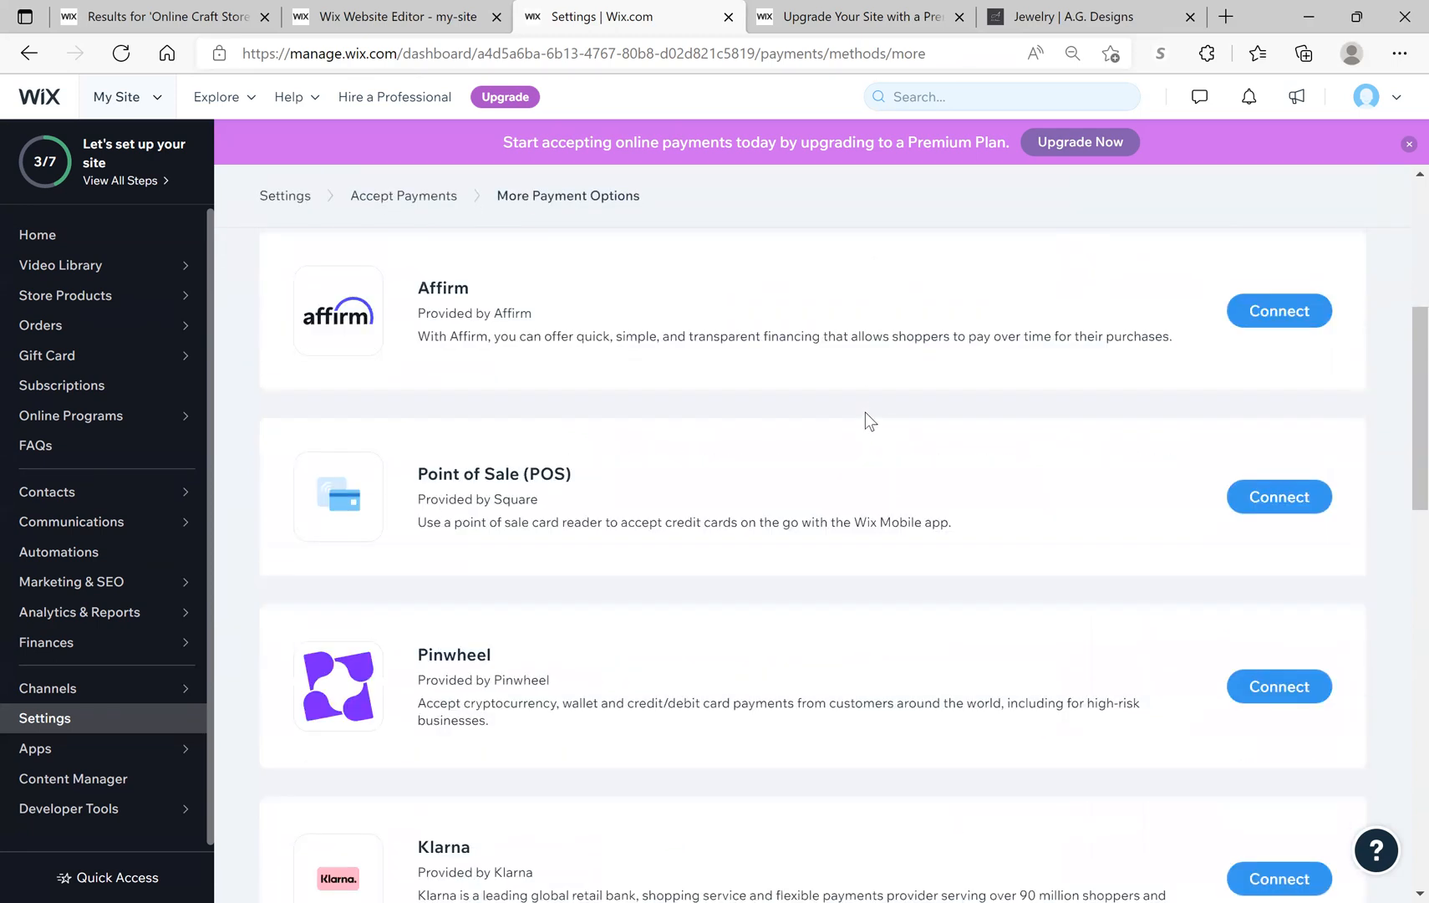
pyautogui.scroll(-2, 865, 424)
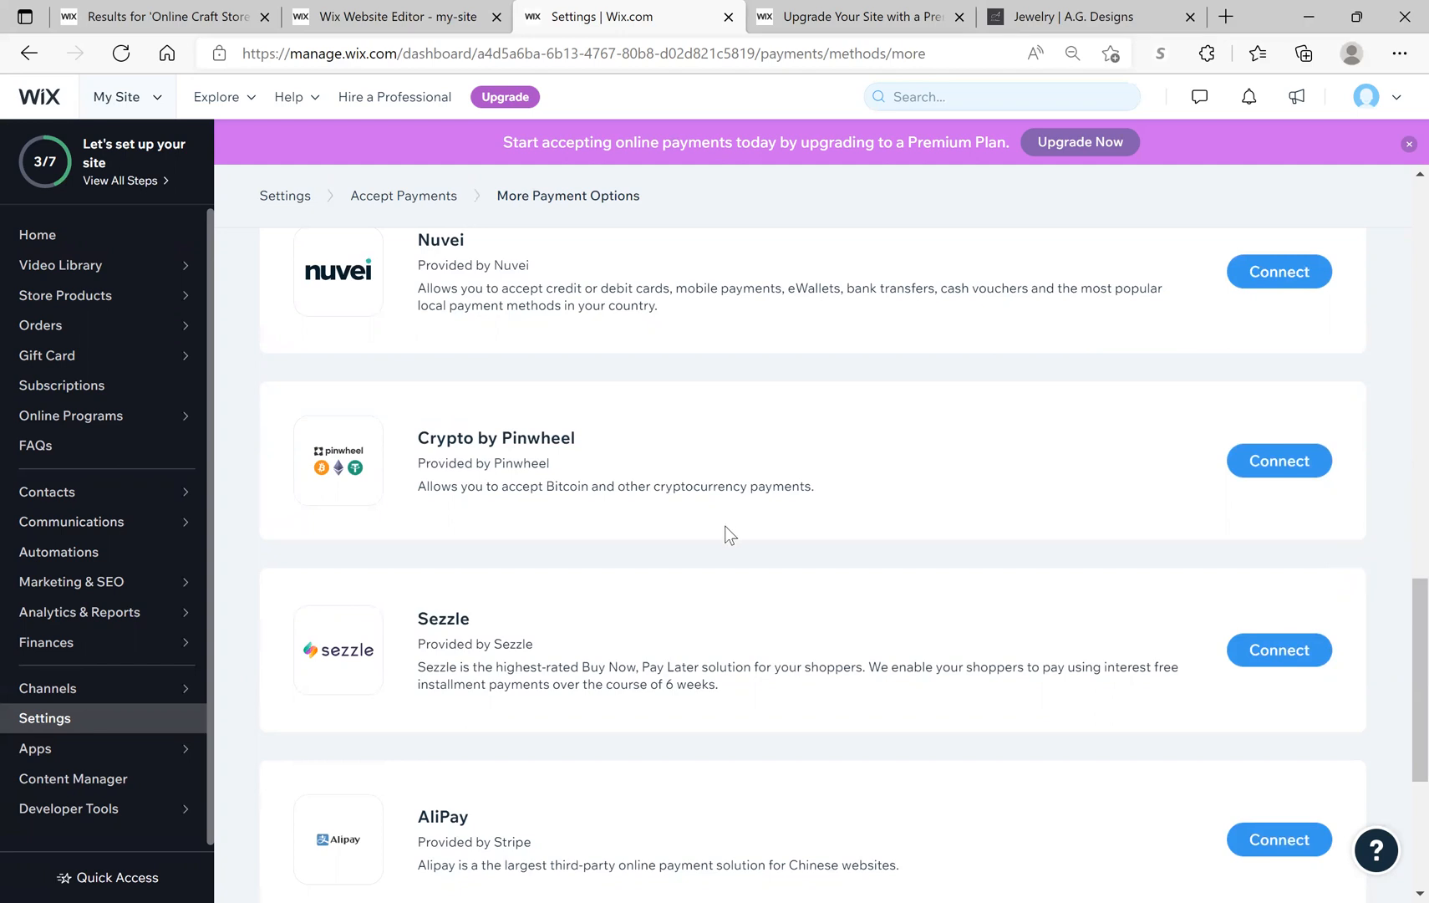
pyautogui.scroll(3, 725, 533)
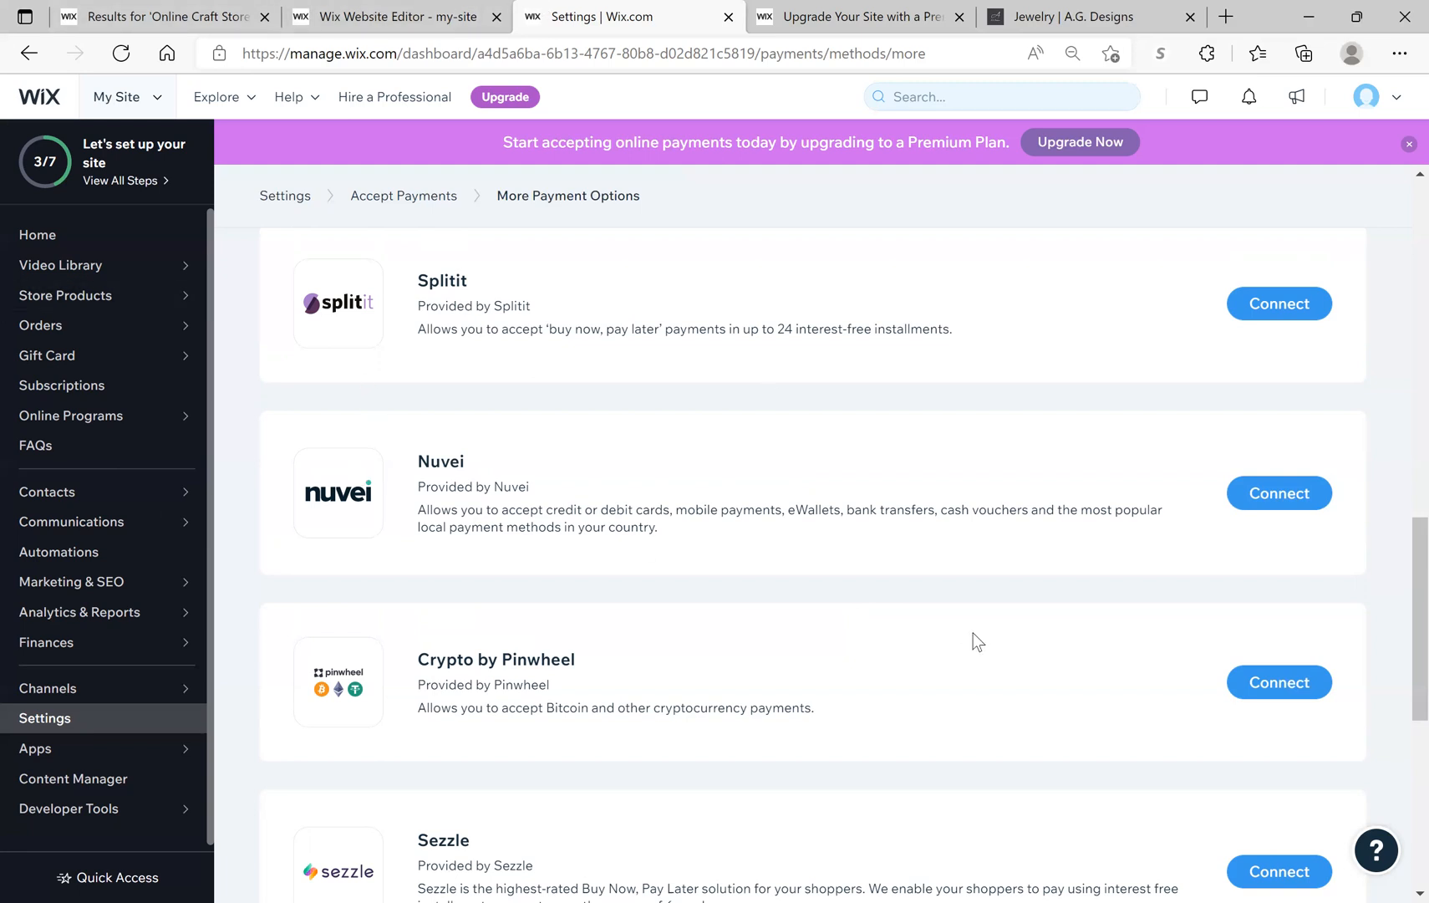
pyautogui.click(88, 181)
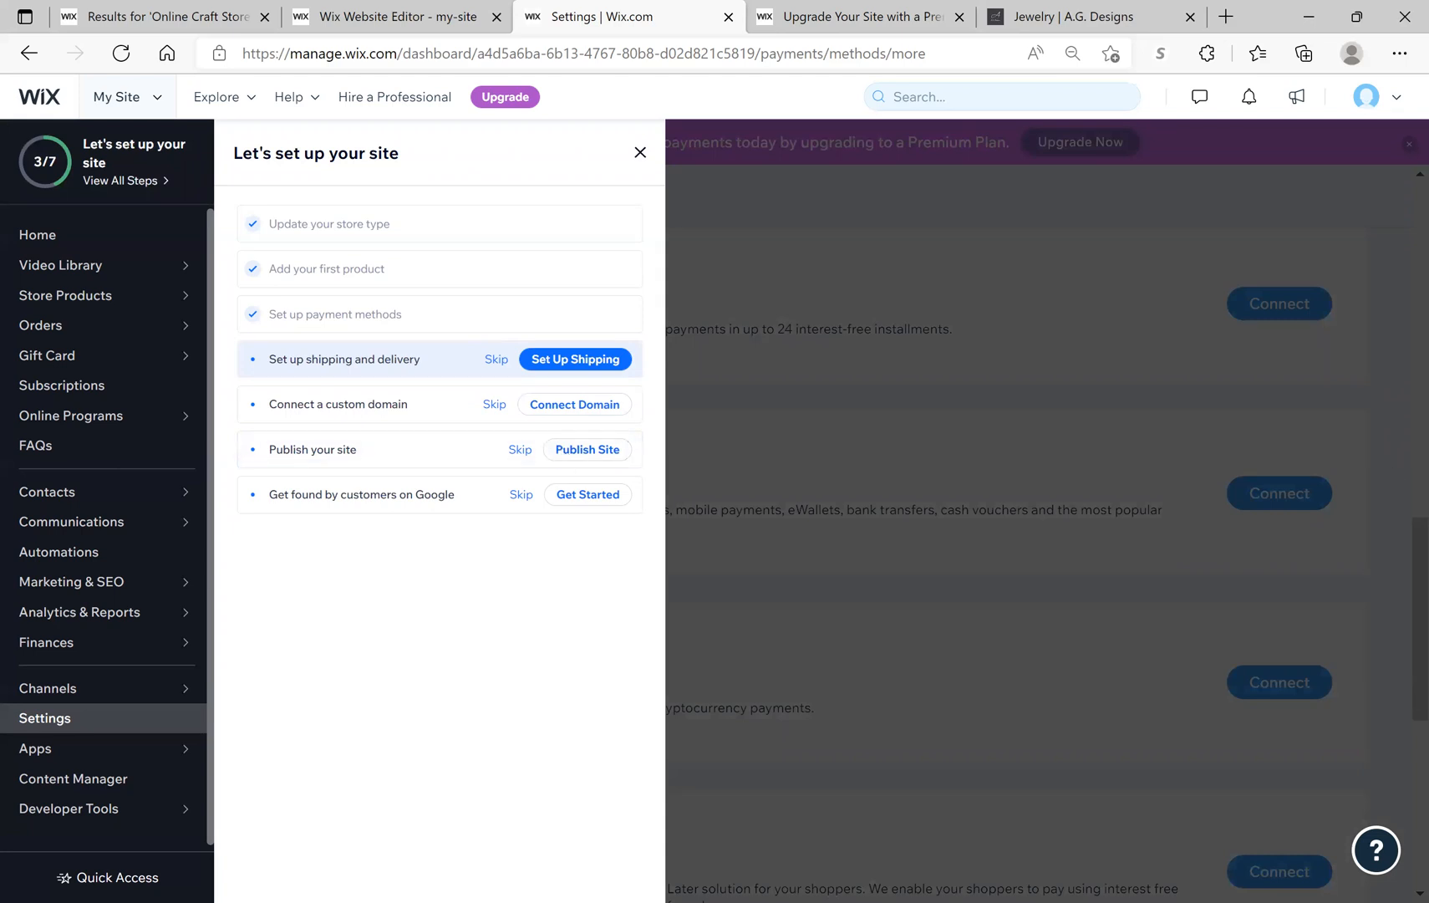
# Step: Start shipping setup from the checklist, launch the guide, and dismiss its intro dialog
pyautogui.click(588, 361)
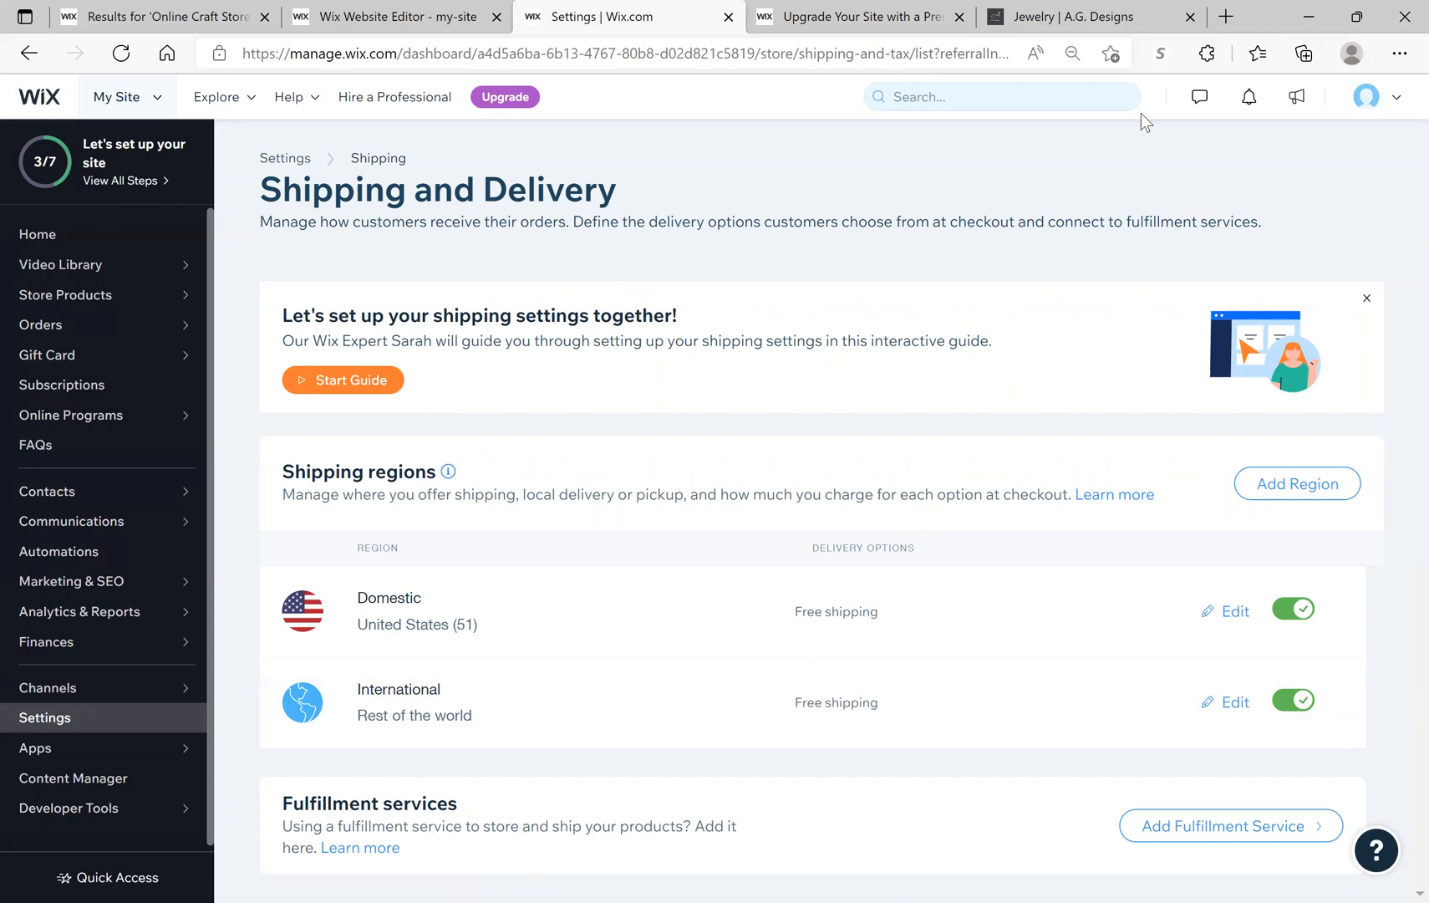
pyautogui.click(359, 386)
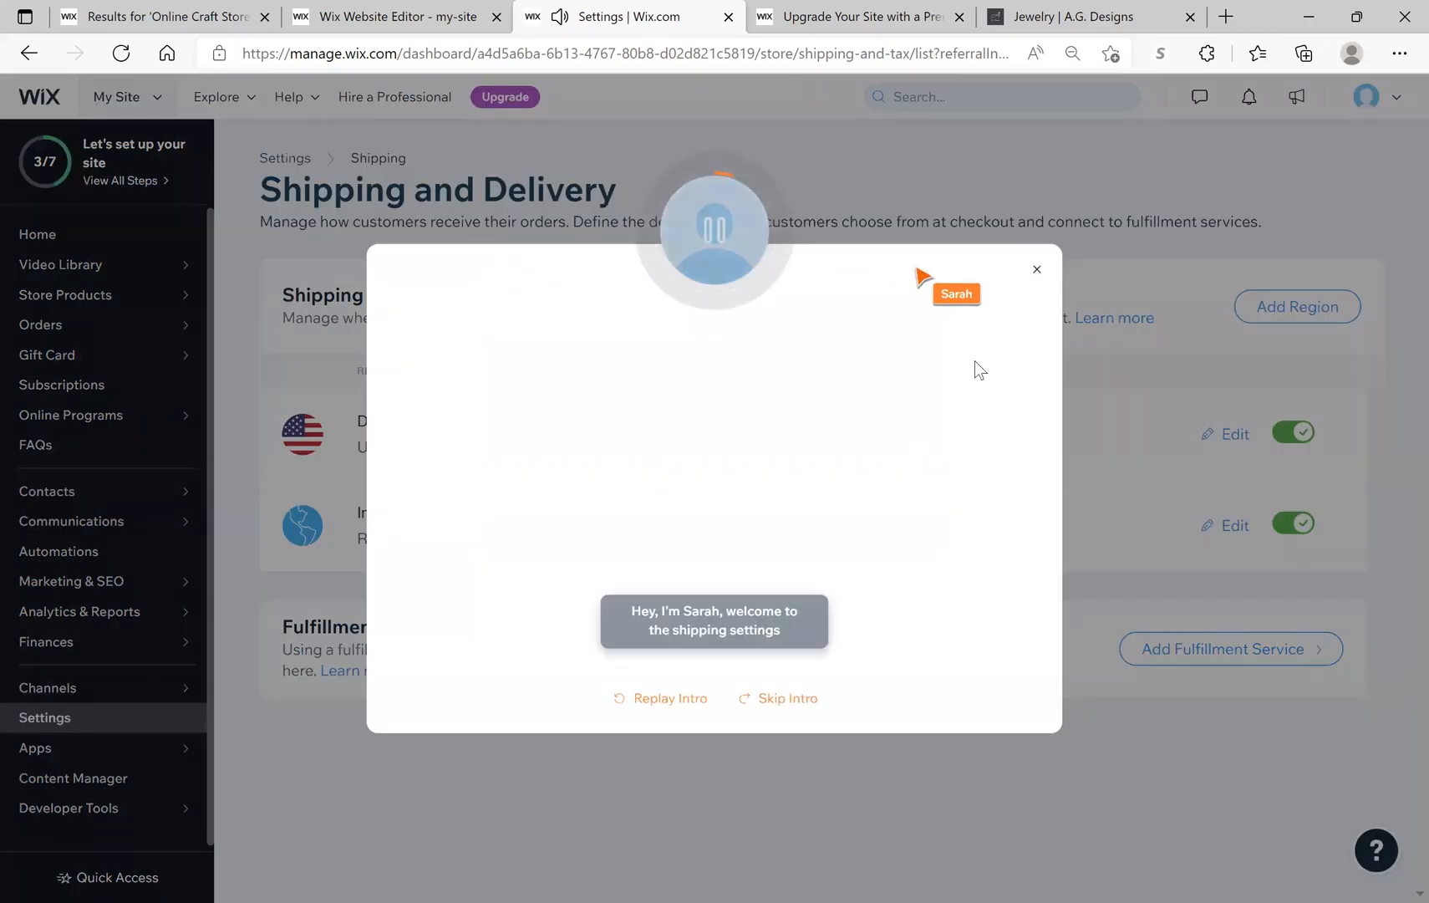
pyautogui.click(1037, 272)
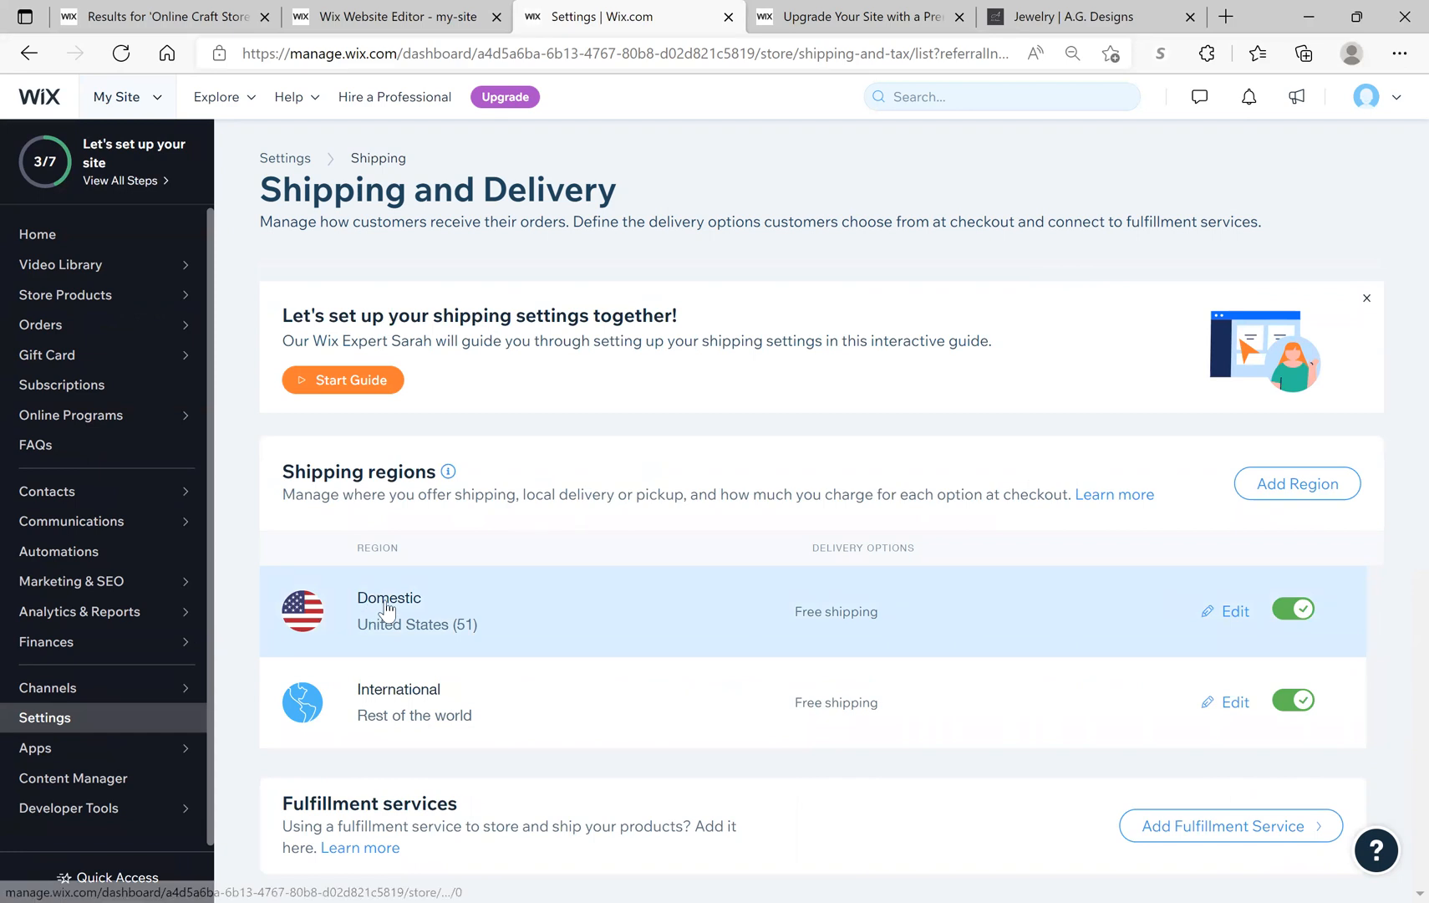
# Step: Open the Domestic region's settings: United States, 51 states, Free Shipping at $0
pyautogui.click(1245, 618)
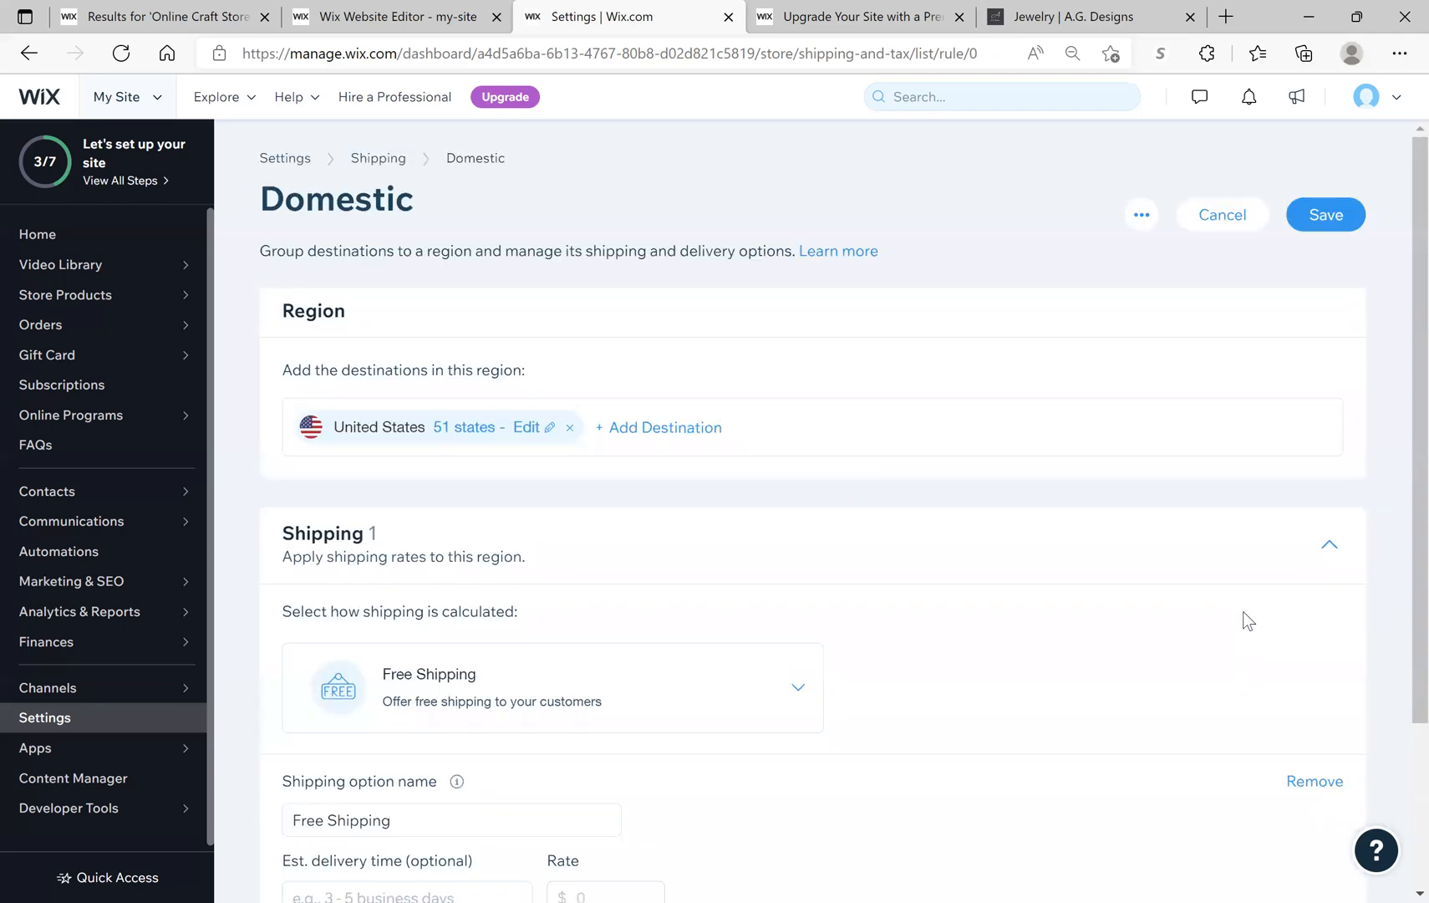
pyautogui.scroll(-3, 1243, 611)
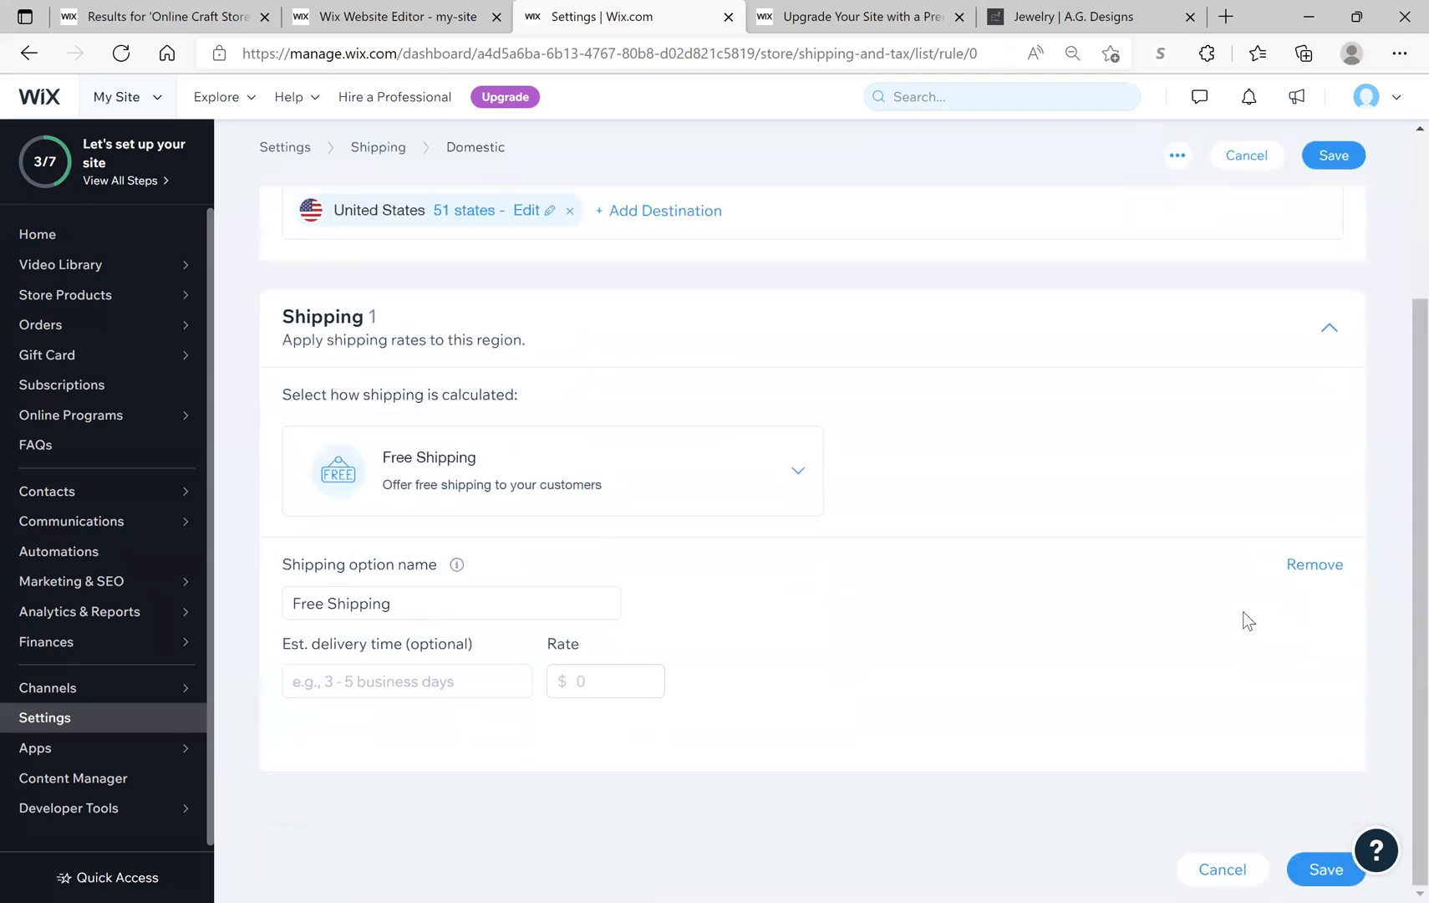
pyautogui.scroll(2, 1243, 612)
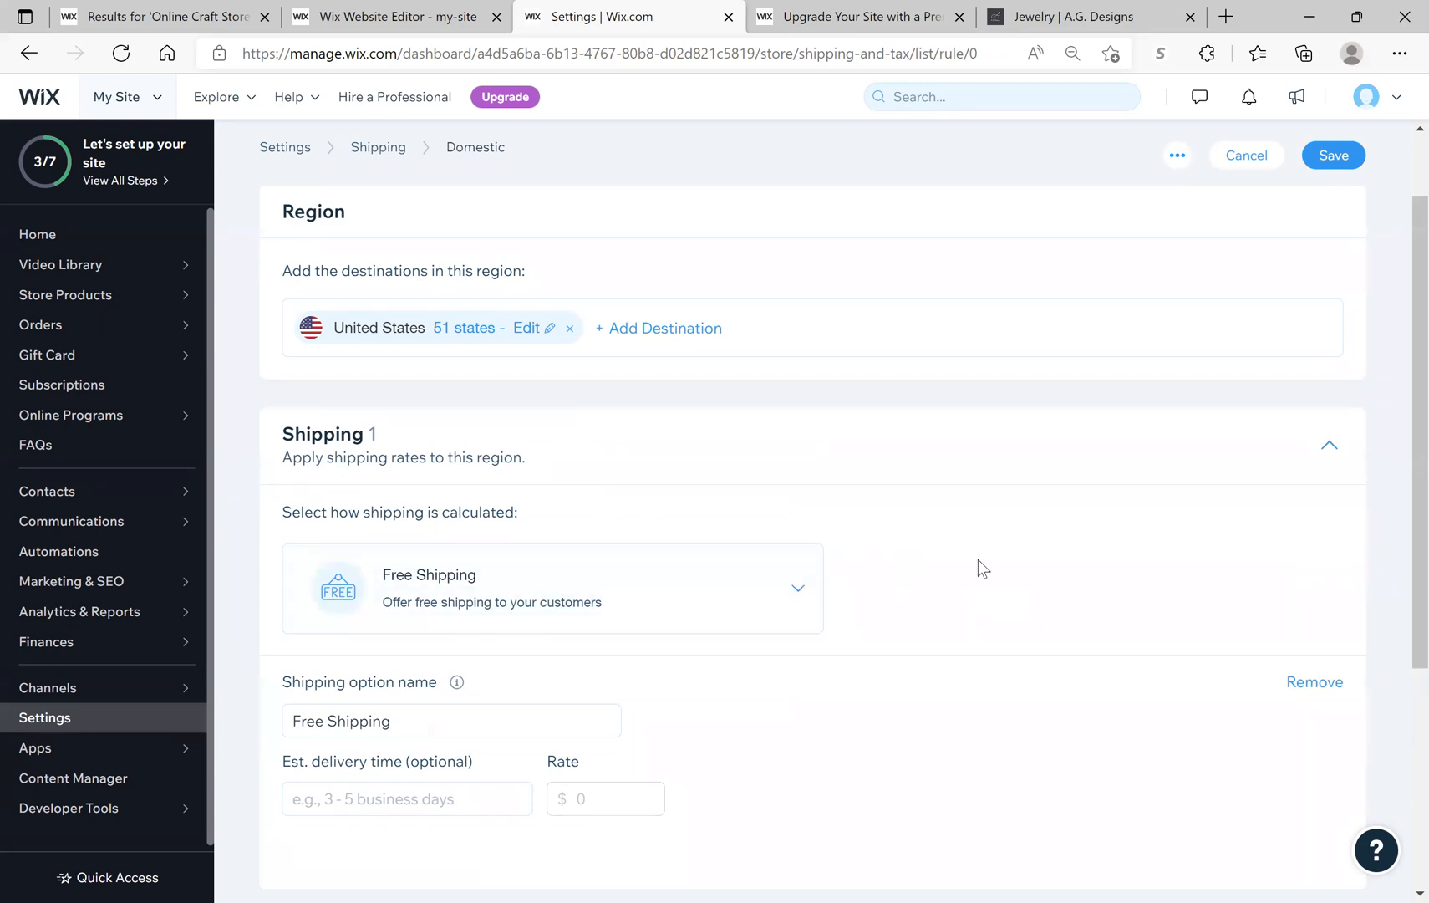
# Step: Choose USPS Calculated Rate in the Domestic region's 'Select how shipping is calculated' dropdown
pyautogui.click(808, 599)
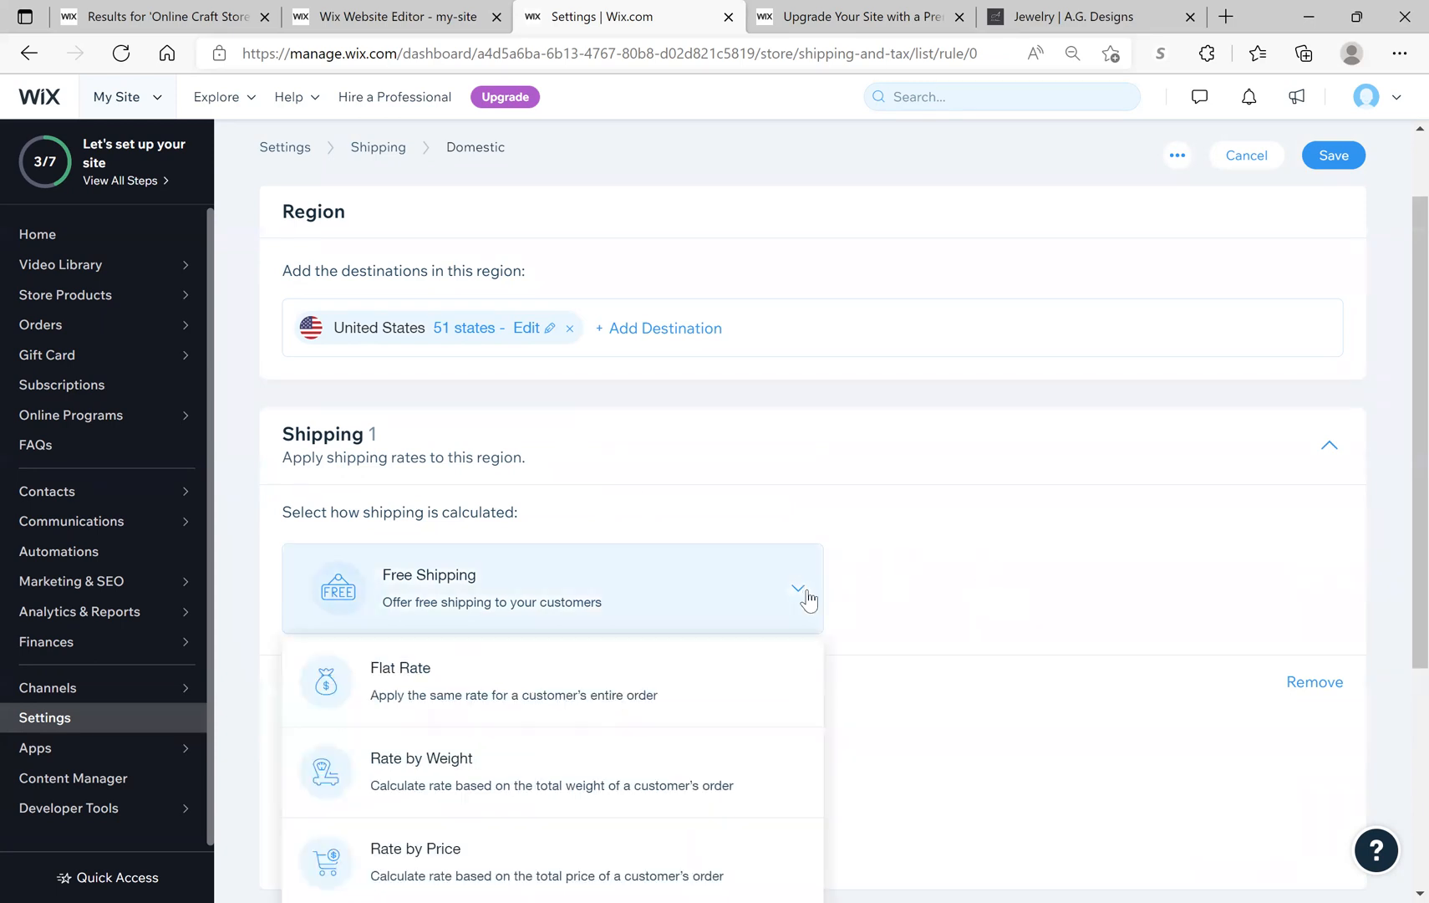
pyautogui.scroll(-1, 809, 604)
pyautogui.scroll(-2, 807, 602)
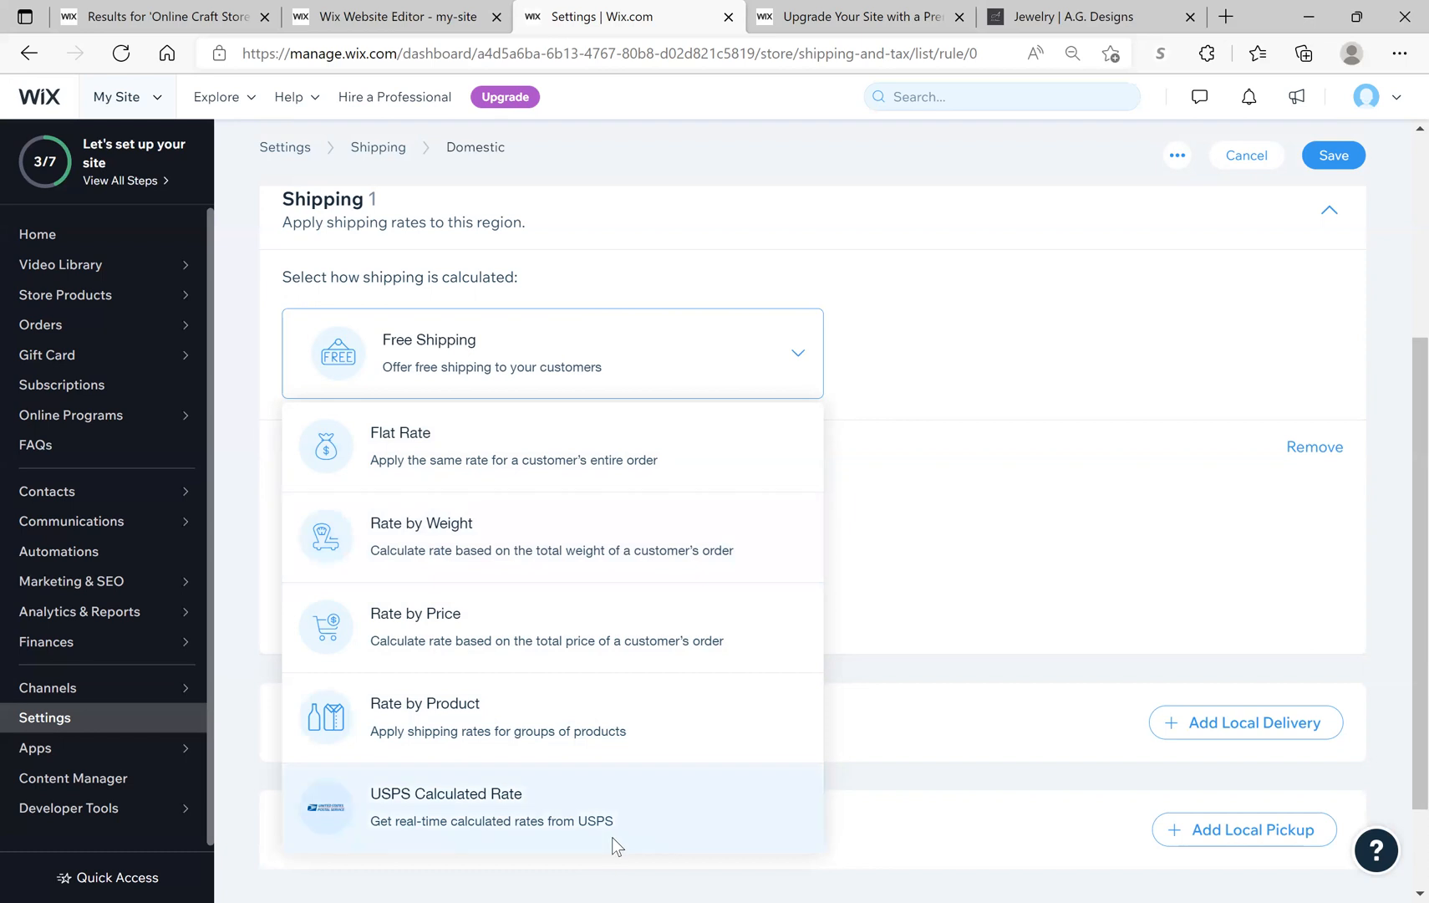
pyautogui.scroll(-2, 612, 837)
pyautogui.click(598, 711)
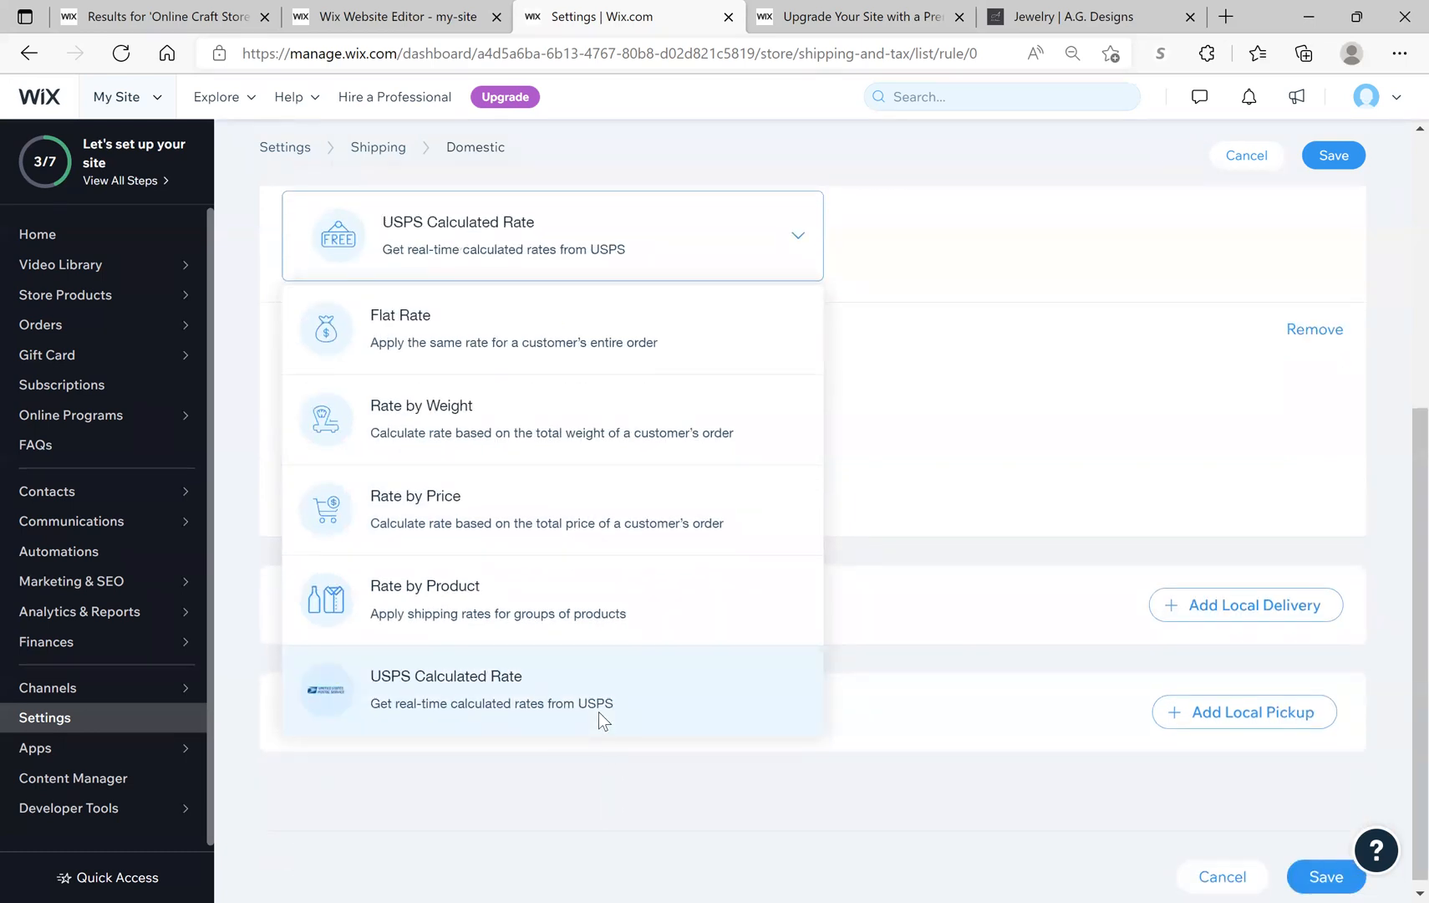
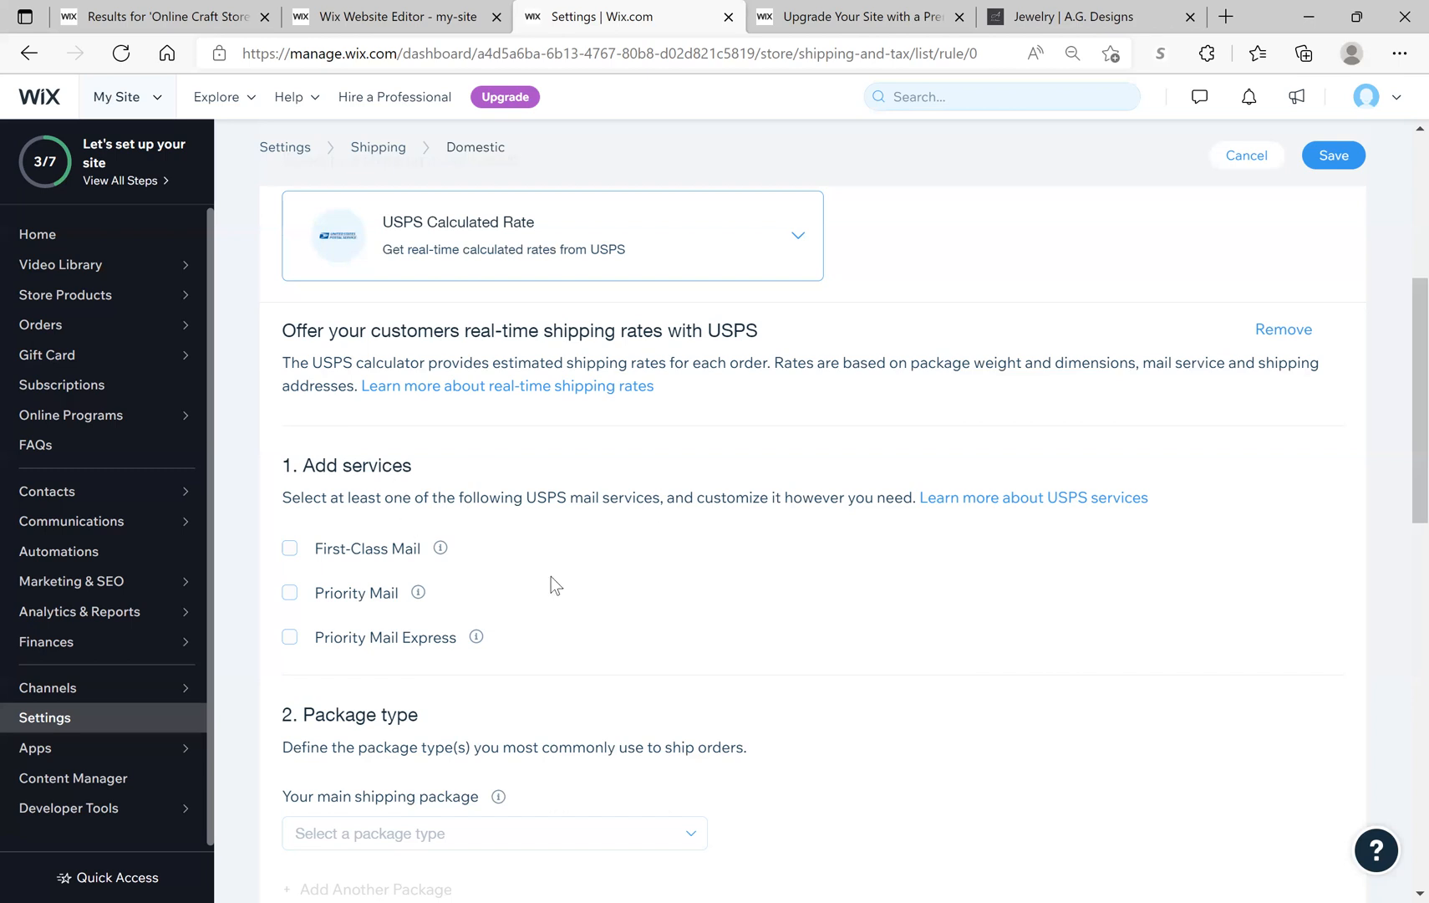
# Step: Tick First-Class Mail under Domestic USPS Calculated Rate and select its Est. delivery time field
pyautogui.scroll(-3, 551, 585)
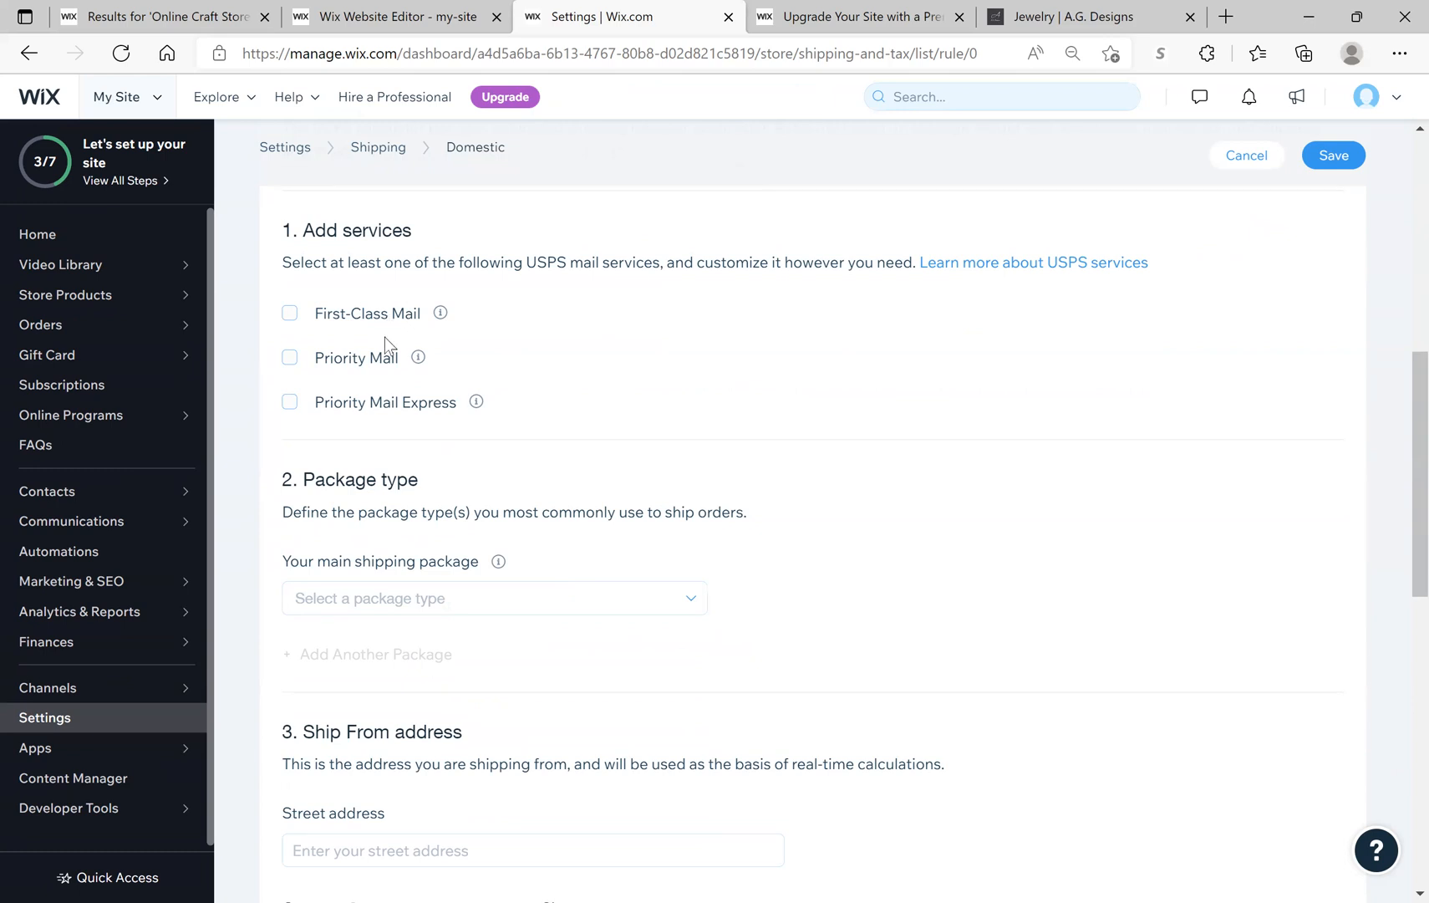
pyautogui.click(303, 317)
pyautogui.click(465, 408)
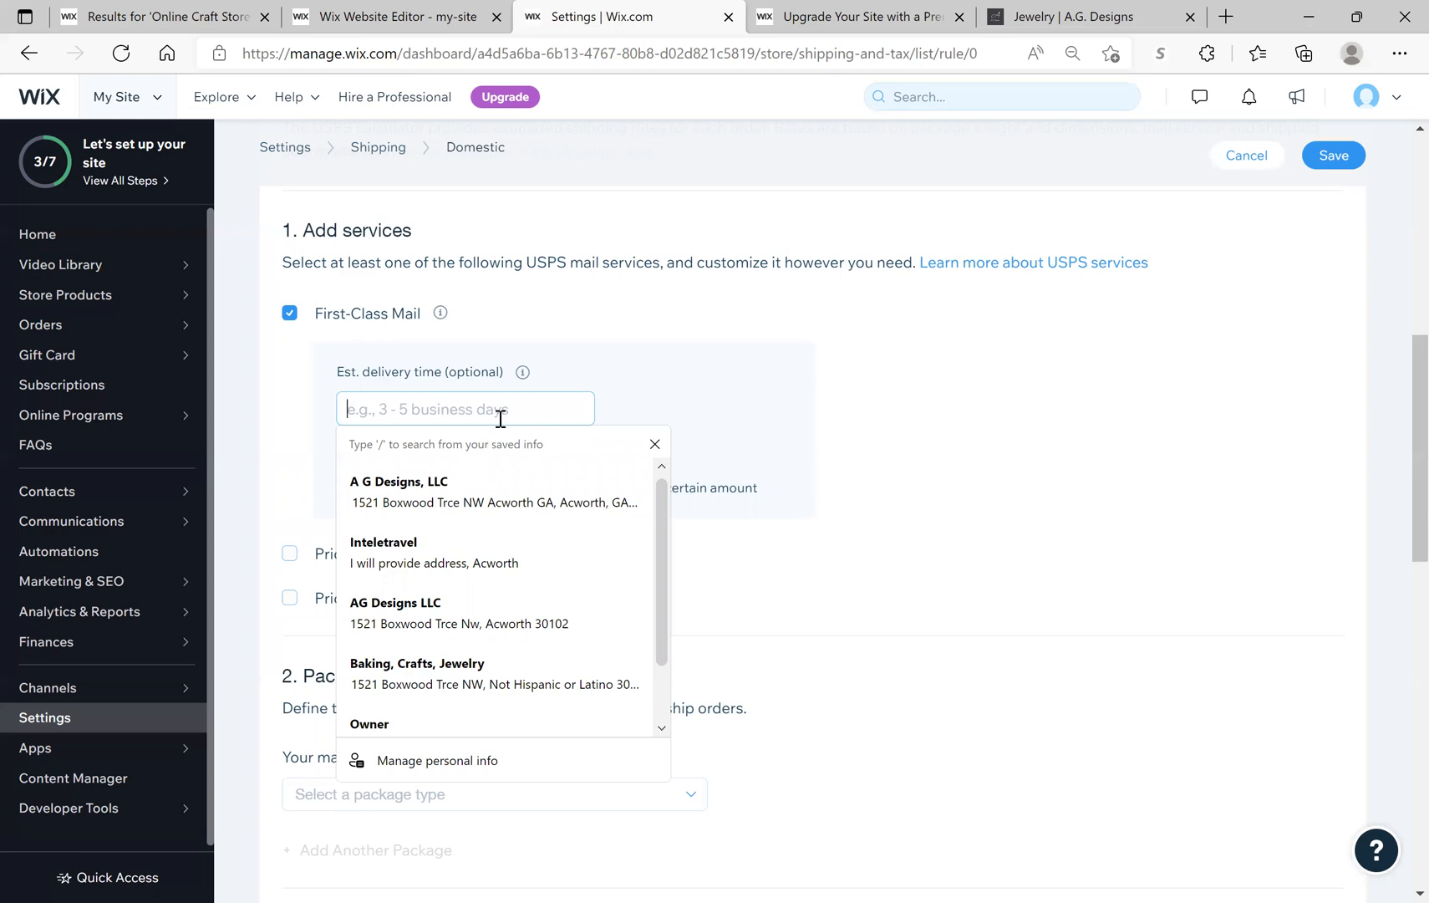
pyautogui.click(979, 503)
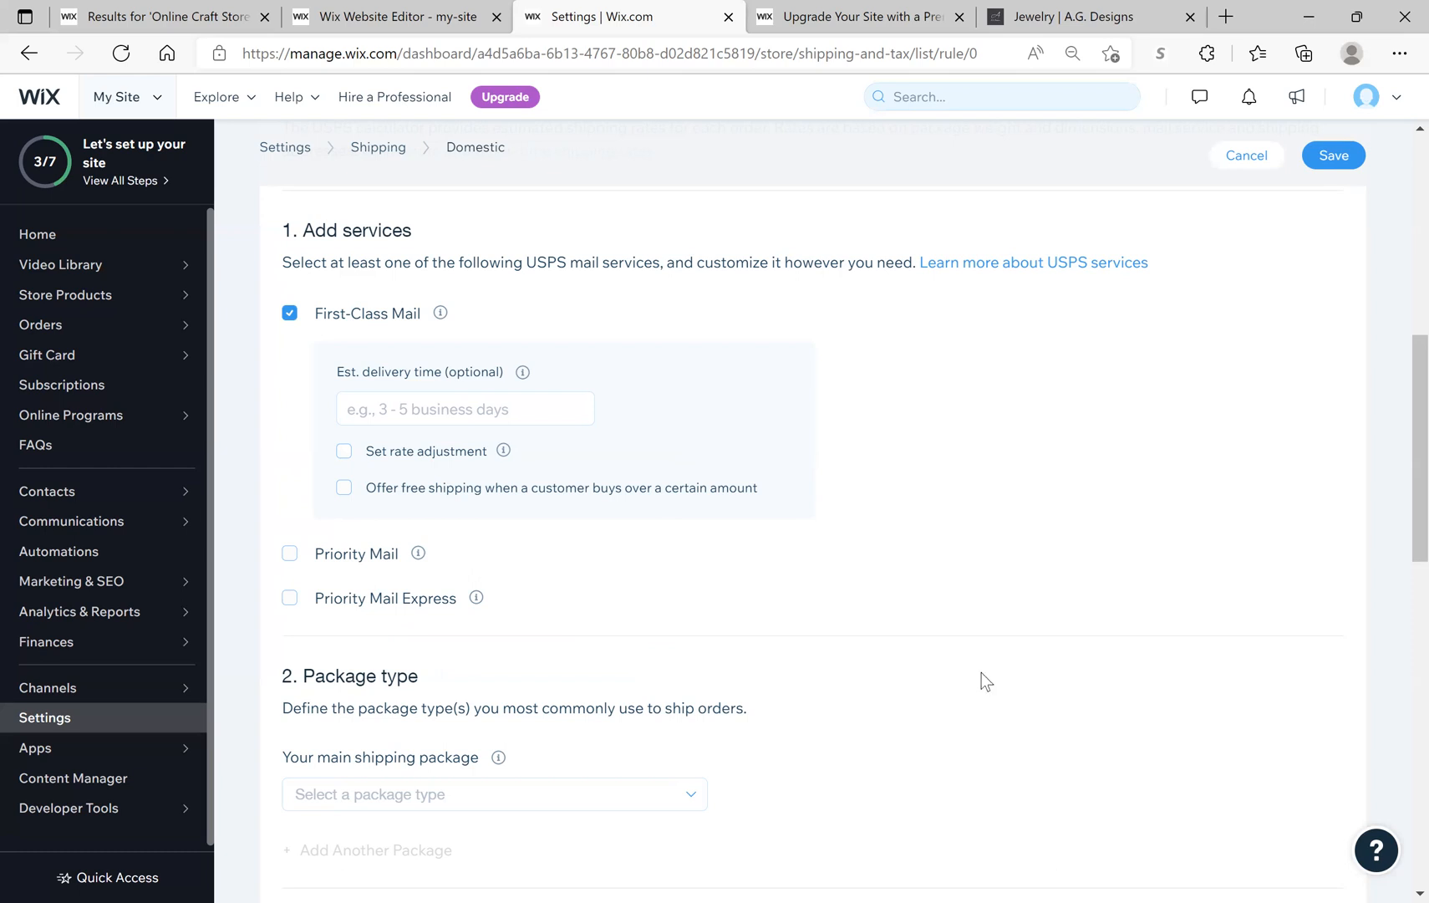
pyautogui.scroll(-3, 981, 672)
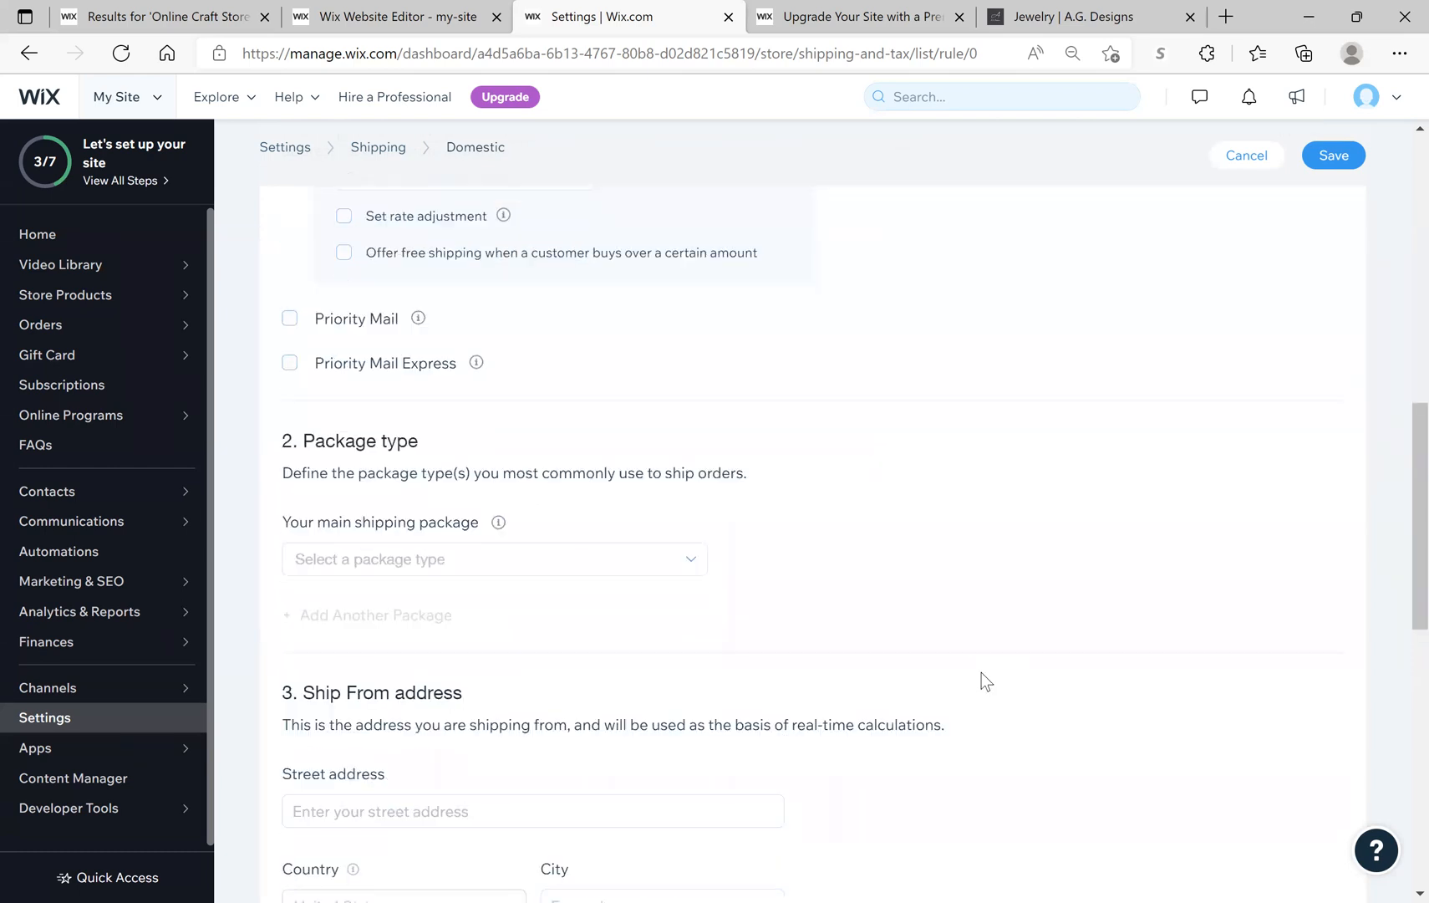
pyautogui.scroll(10, 1079, 582)
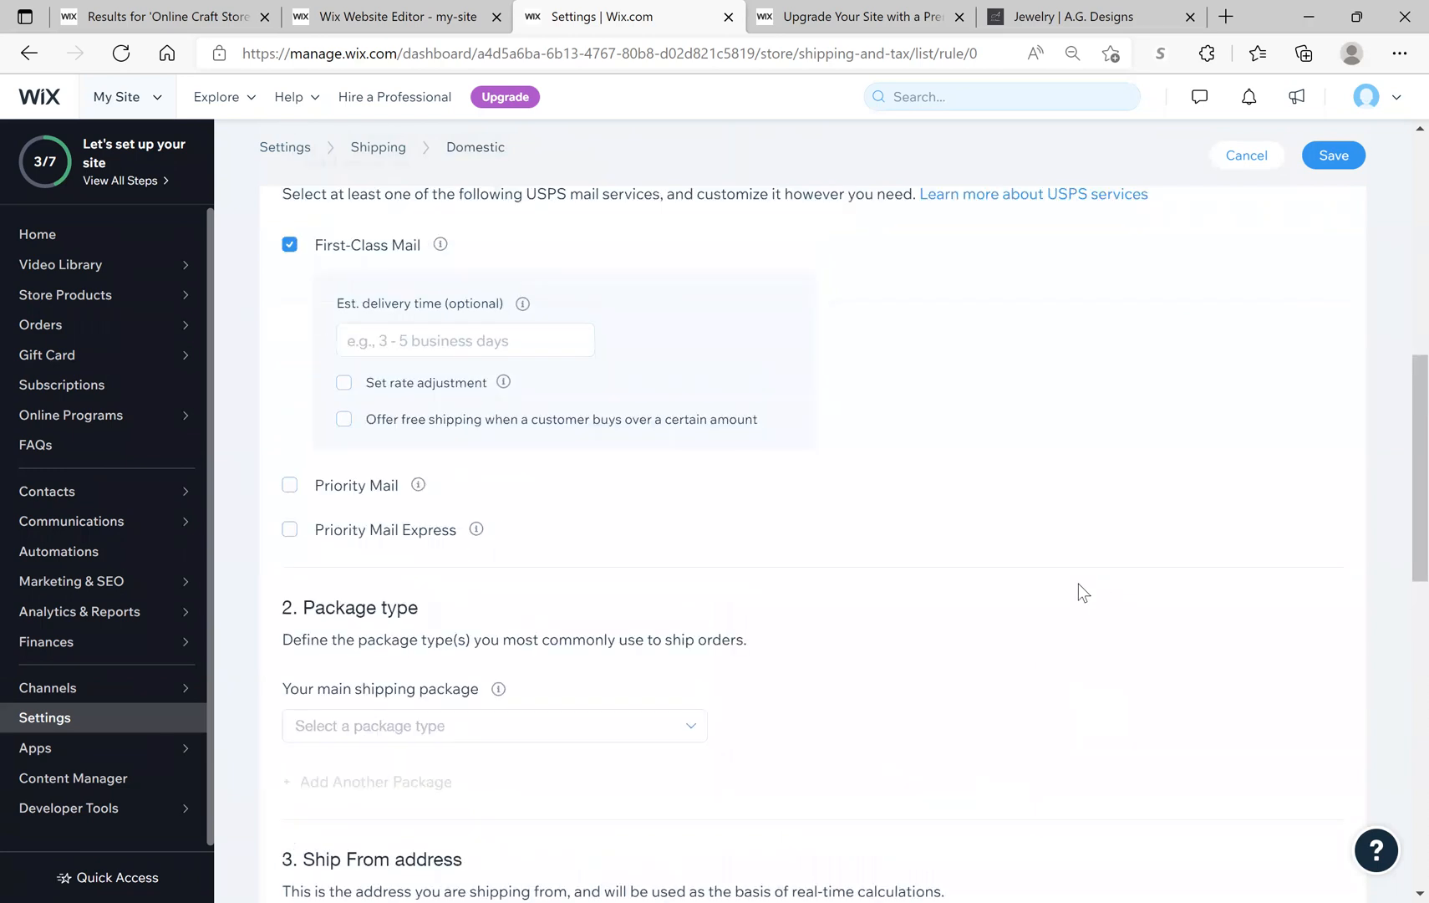
pyautogui.scroll(2, 1079, 584)
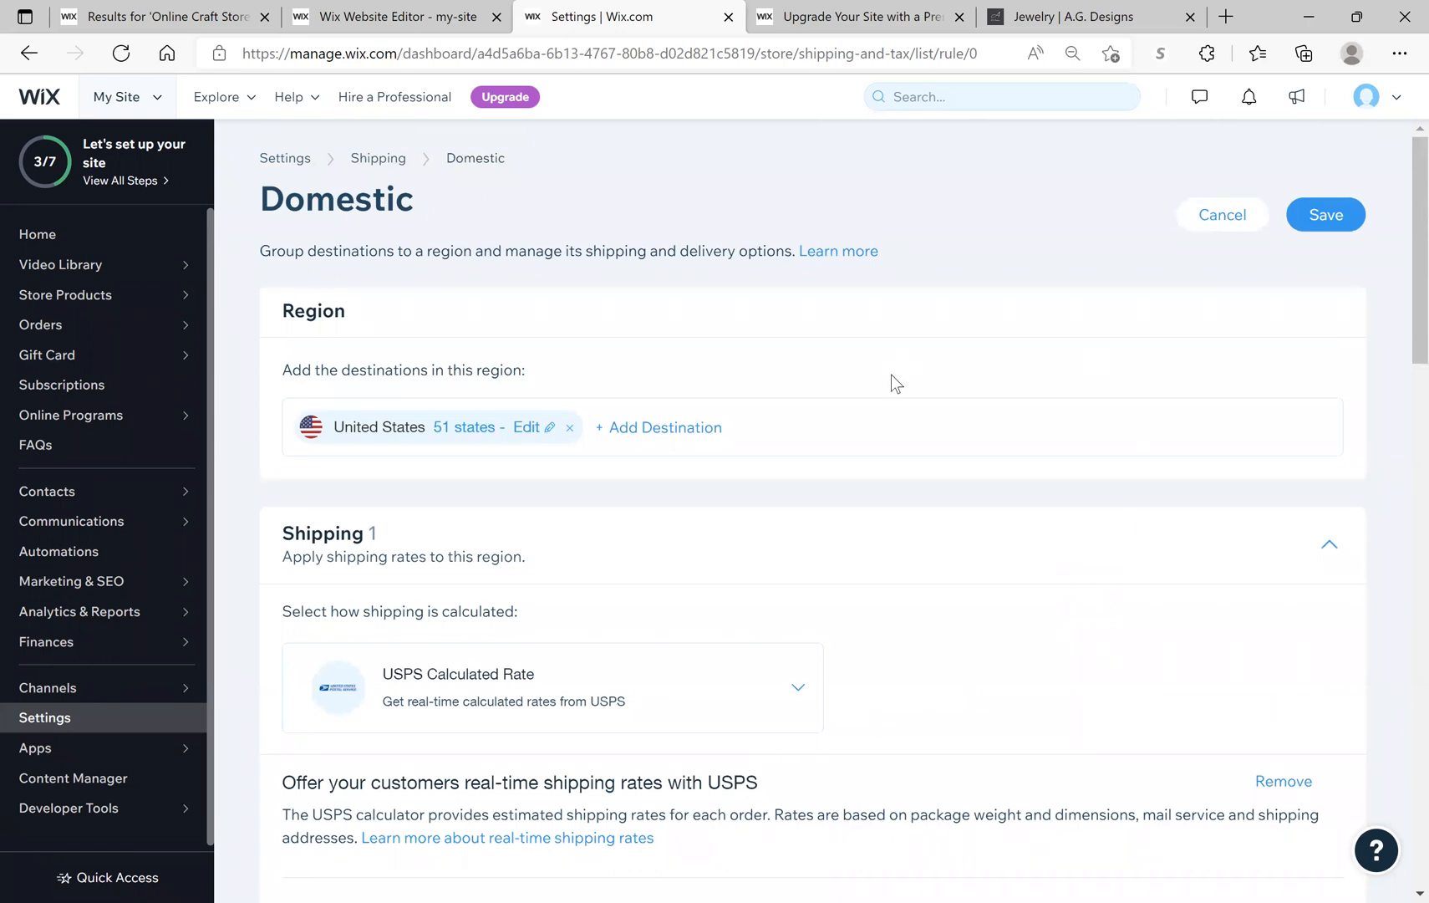
# Step: Cancel and discard the Domestic region edits, then return to Set Up Shipping via the checklist
pyautogui.click(1218, 222)
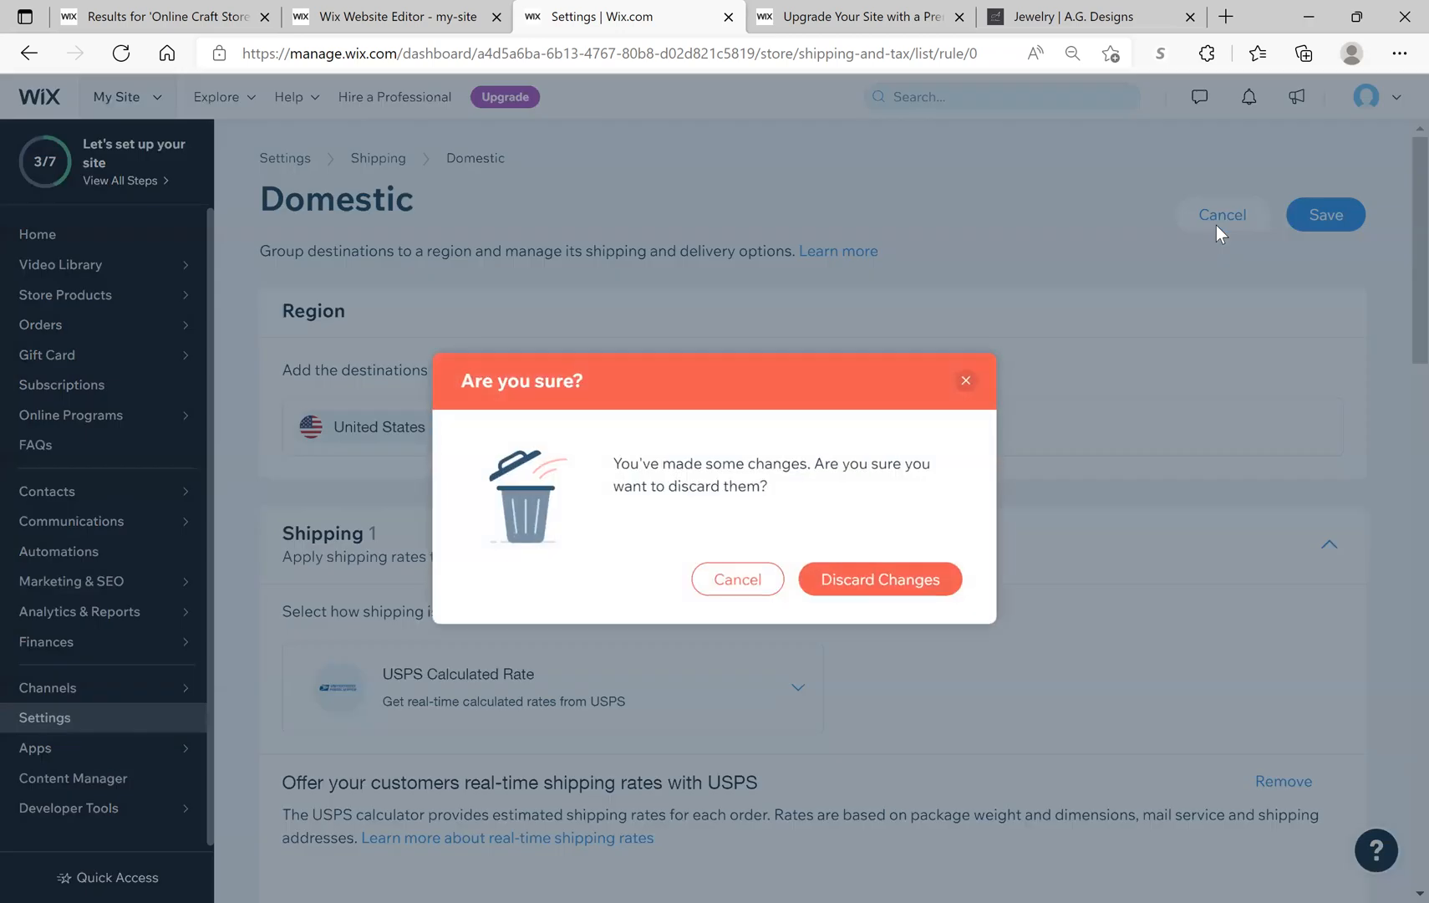
pyautogui.click(902, 576)
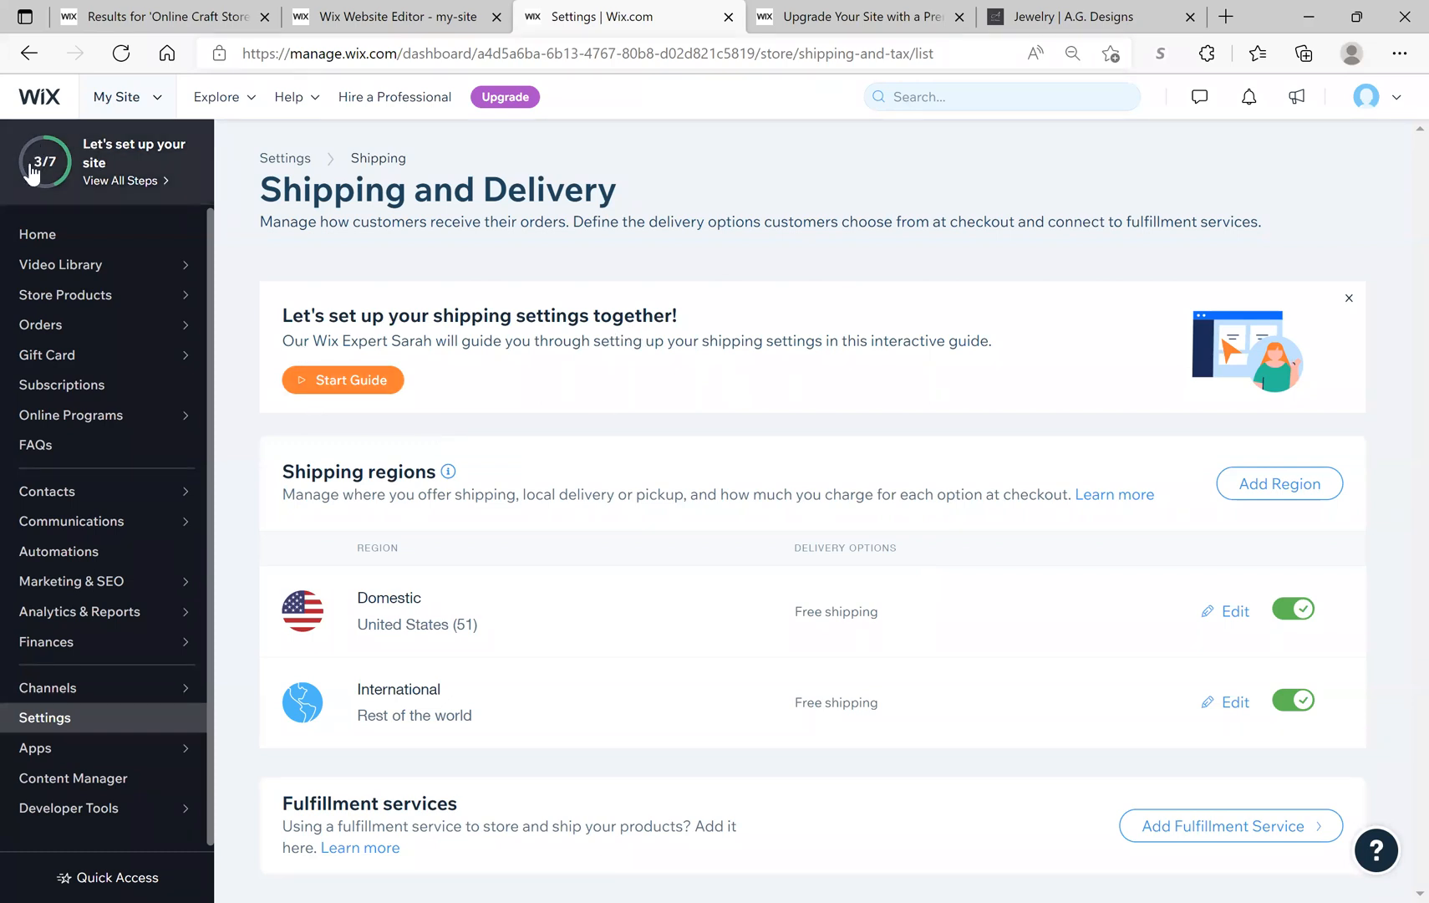
pyautogui.click(108, 180)
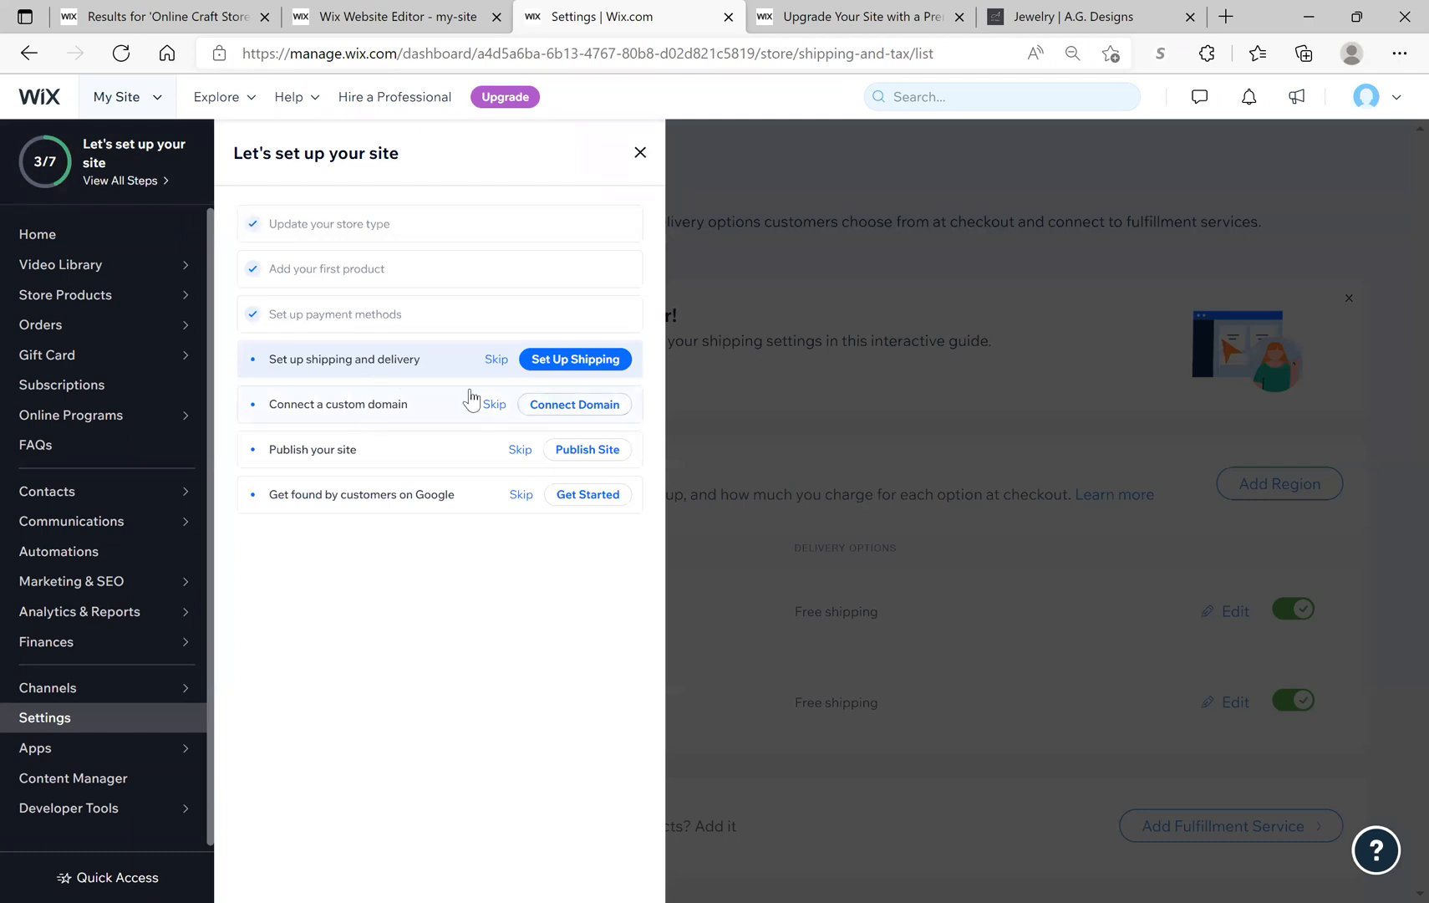
pyautogui.click(566, 366)
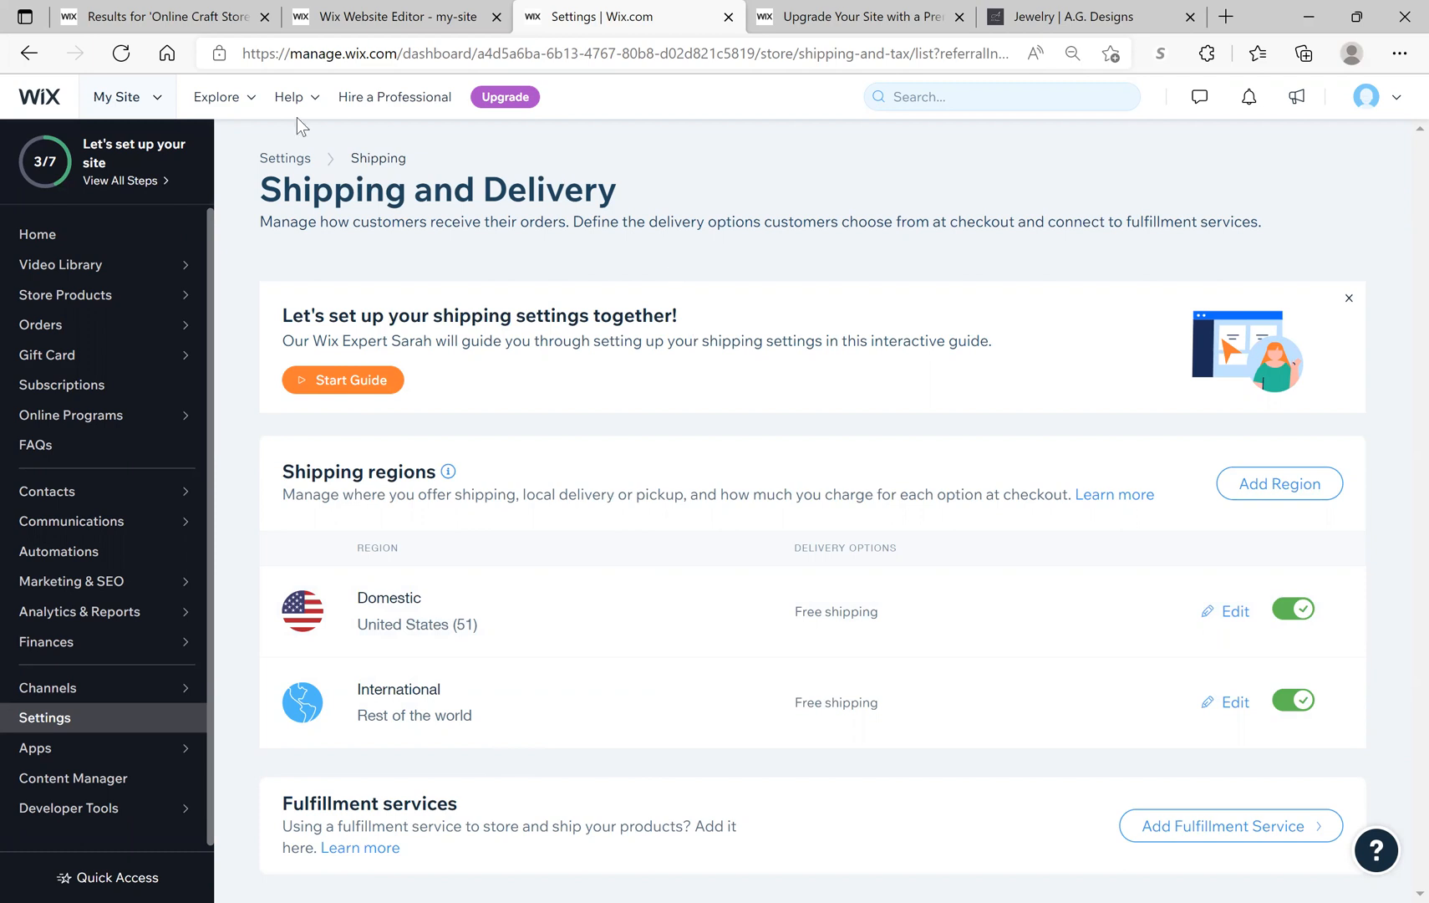
pyautogui.click(326, 178)
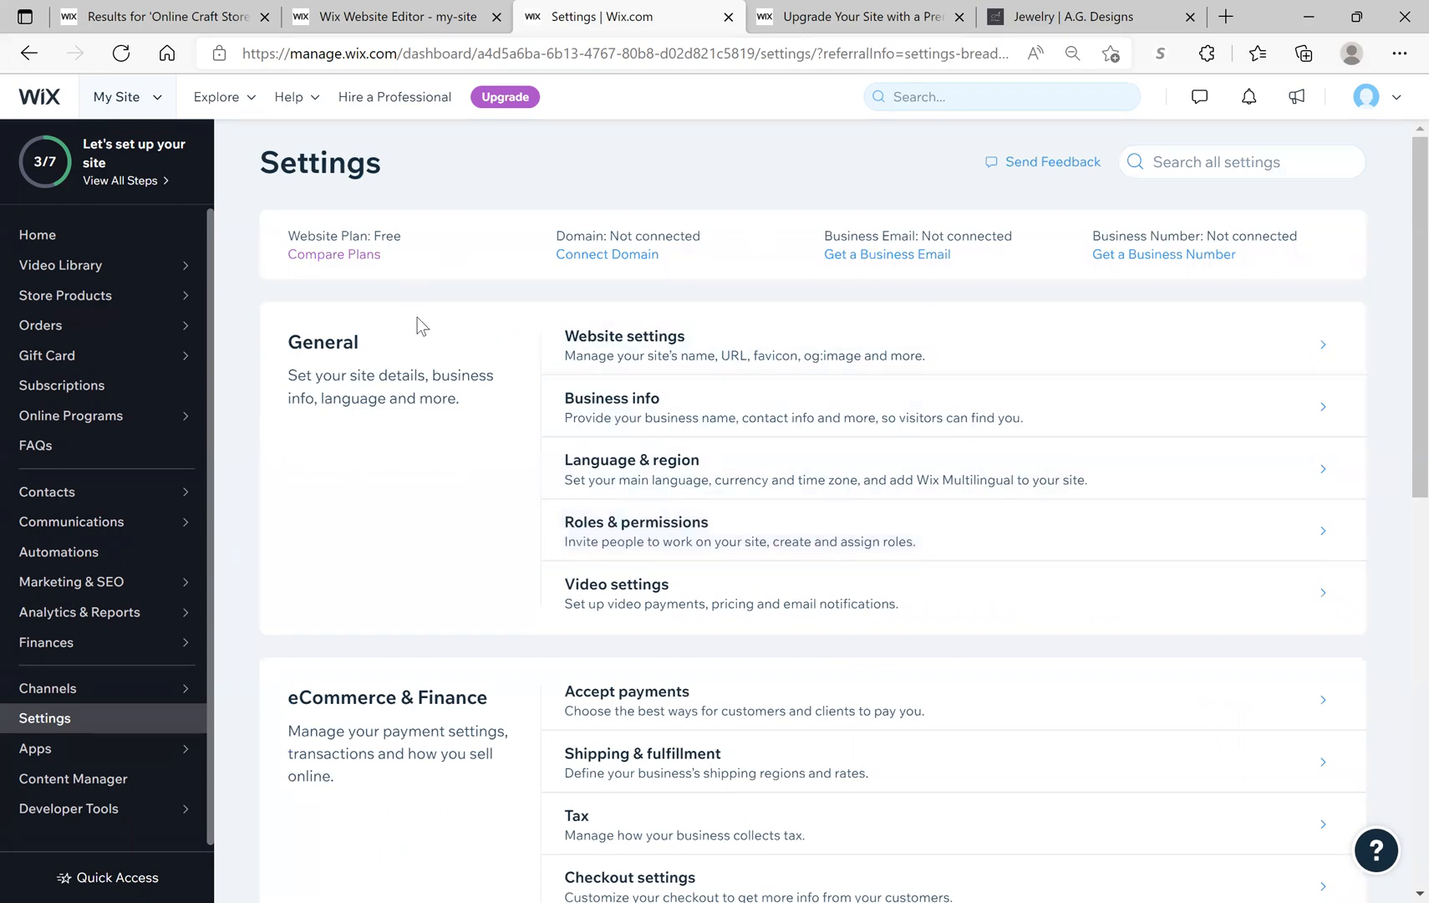
pyautogui.click(132, 184)
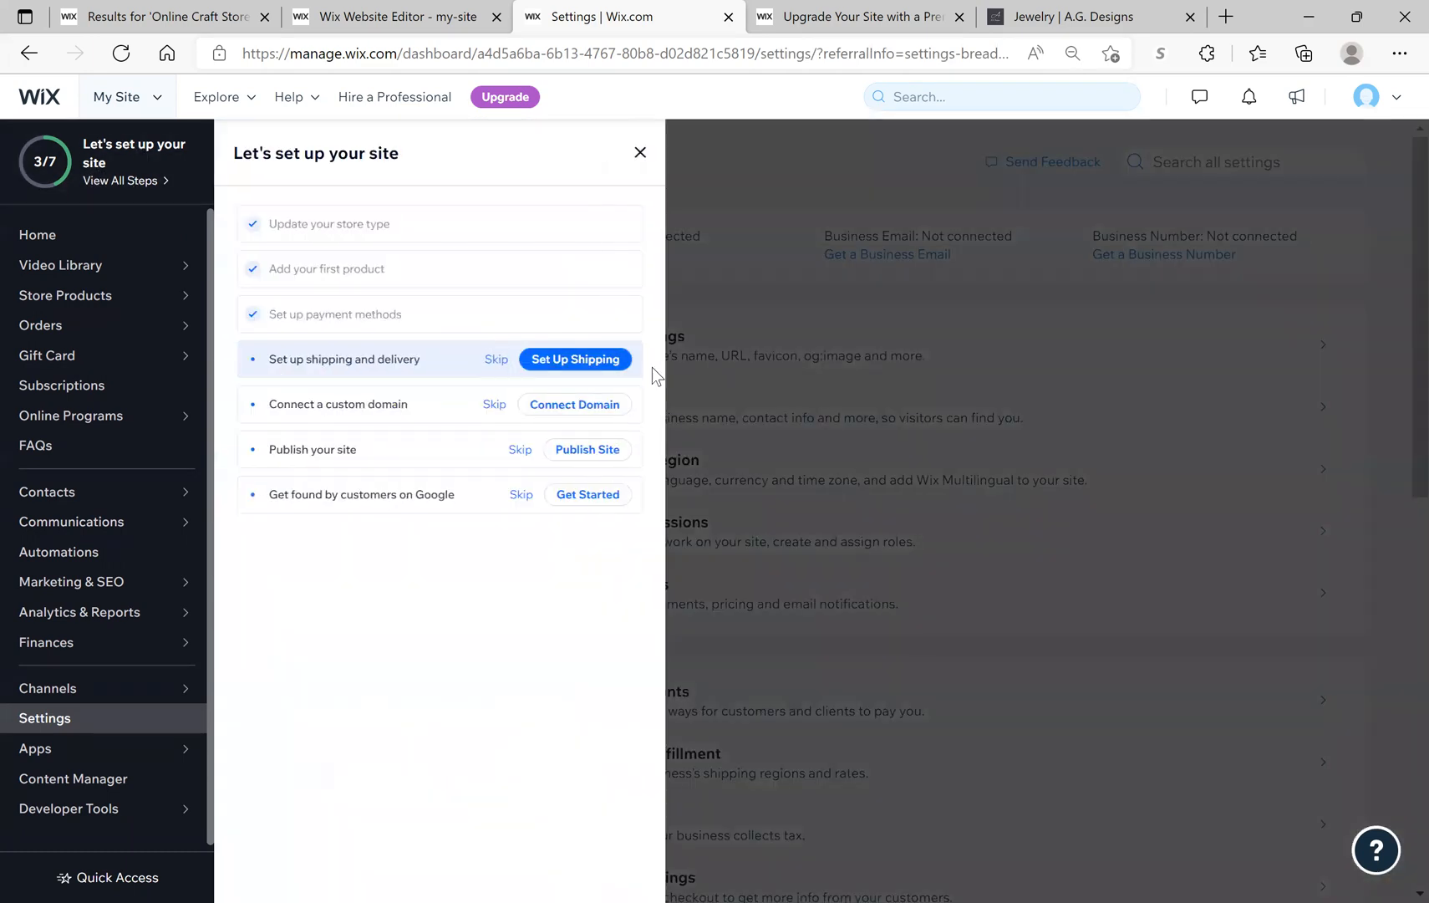
pyautogui.click(591, 361)
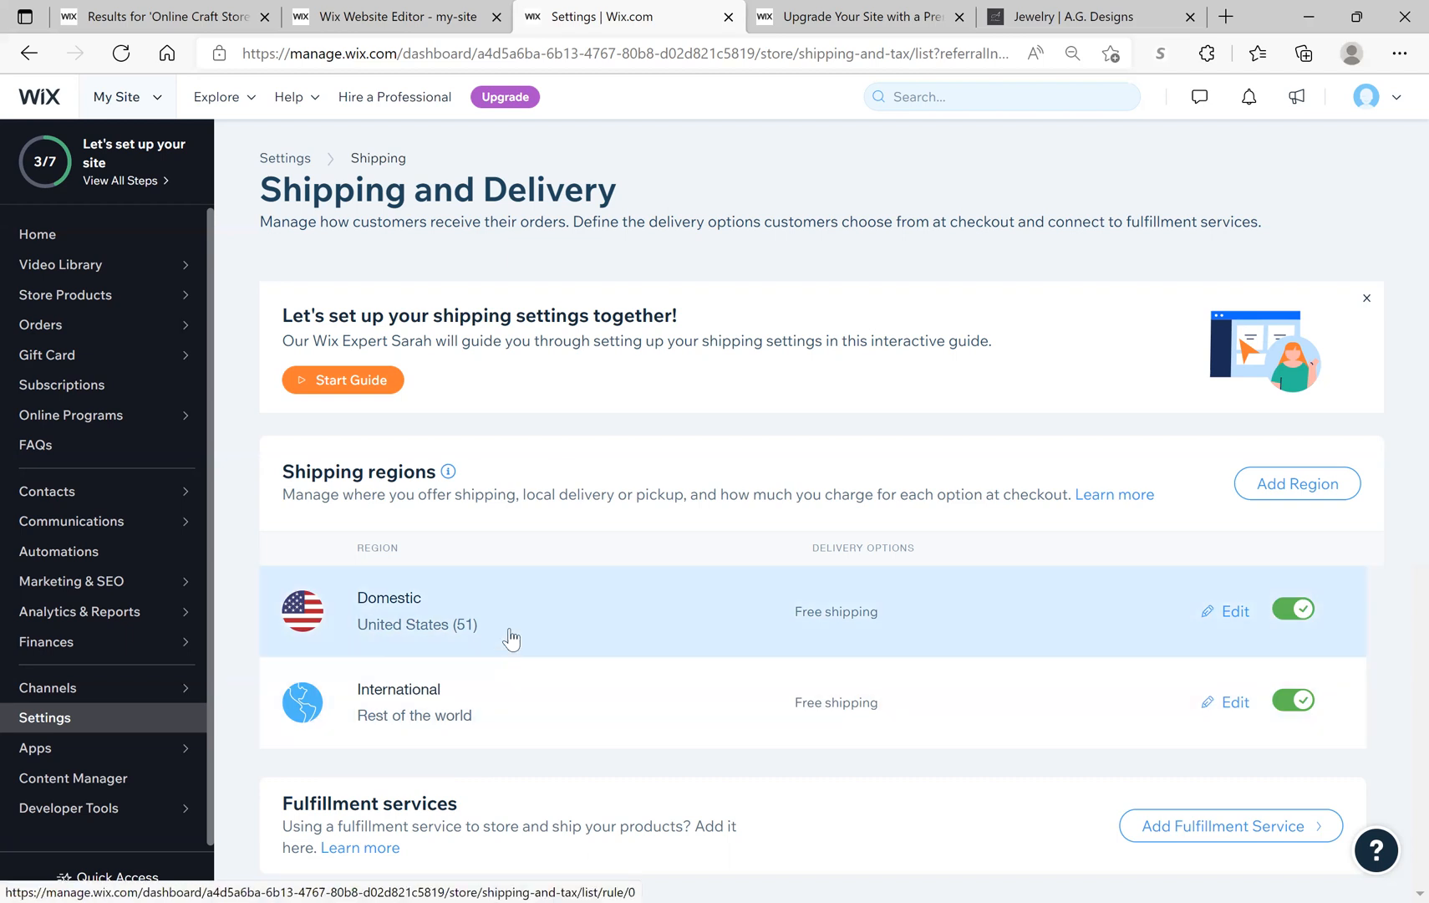
# Step: Open the Domestic region and switch its shipping calculation from Free Shipping to USPS Calculated Rate
pyautogui.click(511, 631)
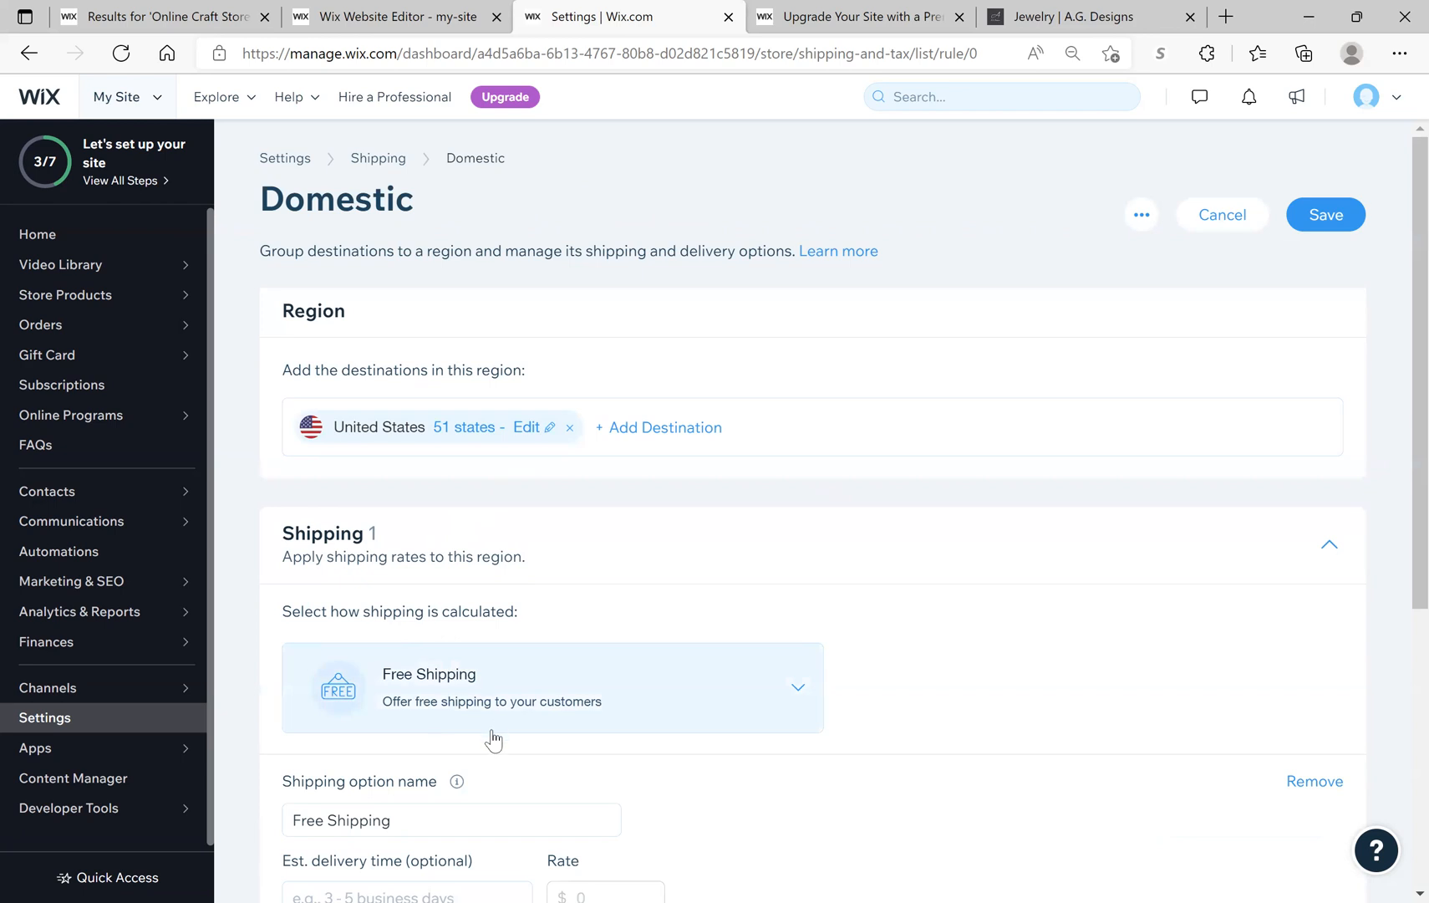
pyautogui.scroll(-2, 494, 736)
pyautogui.scroll(-2, 492, 729)
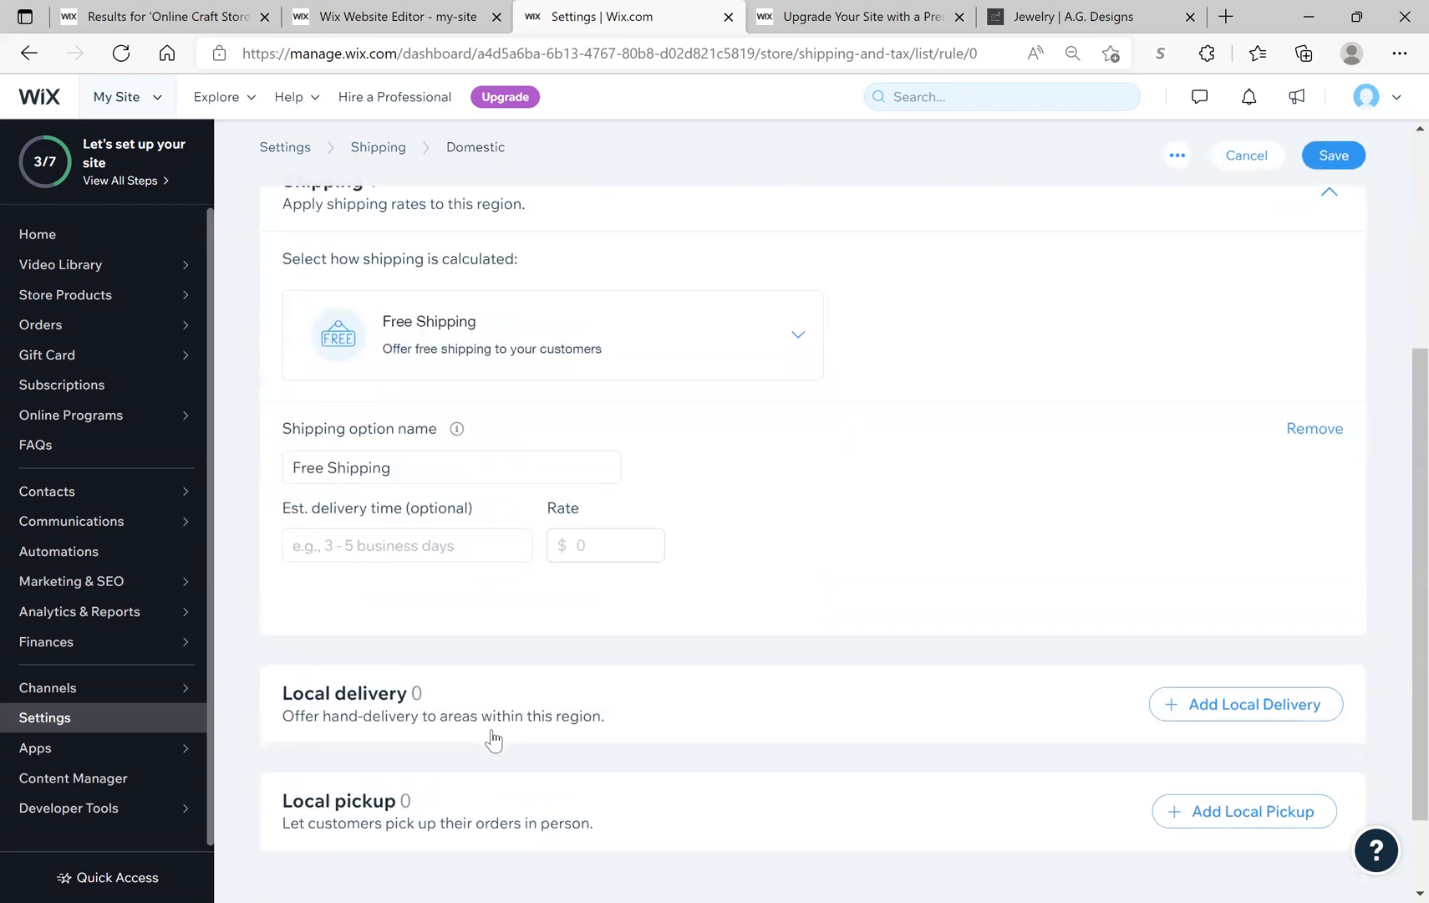
pyautogui.scroll(3, 493, 740)
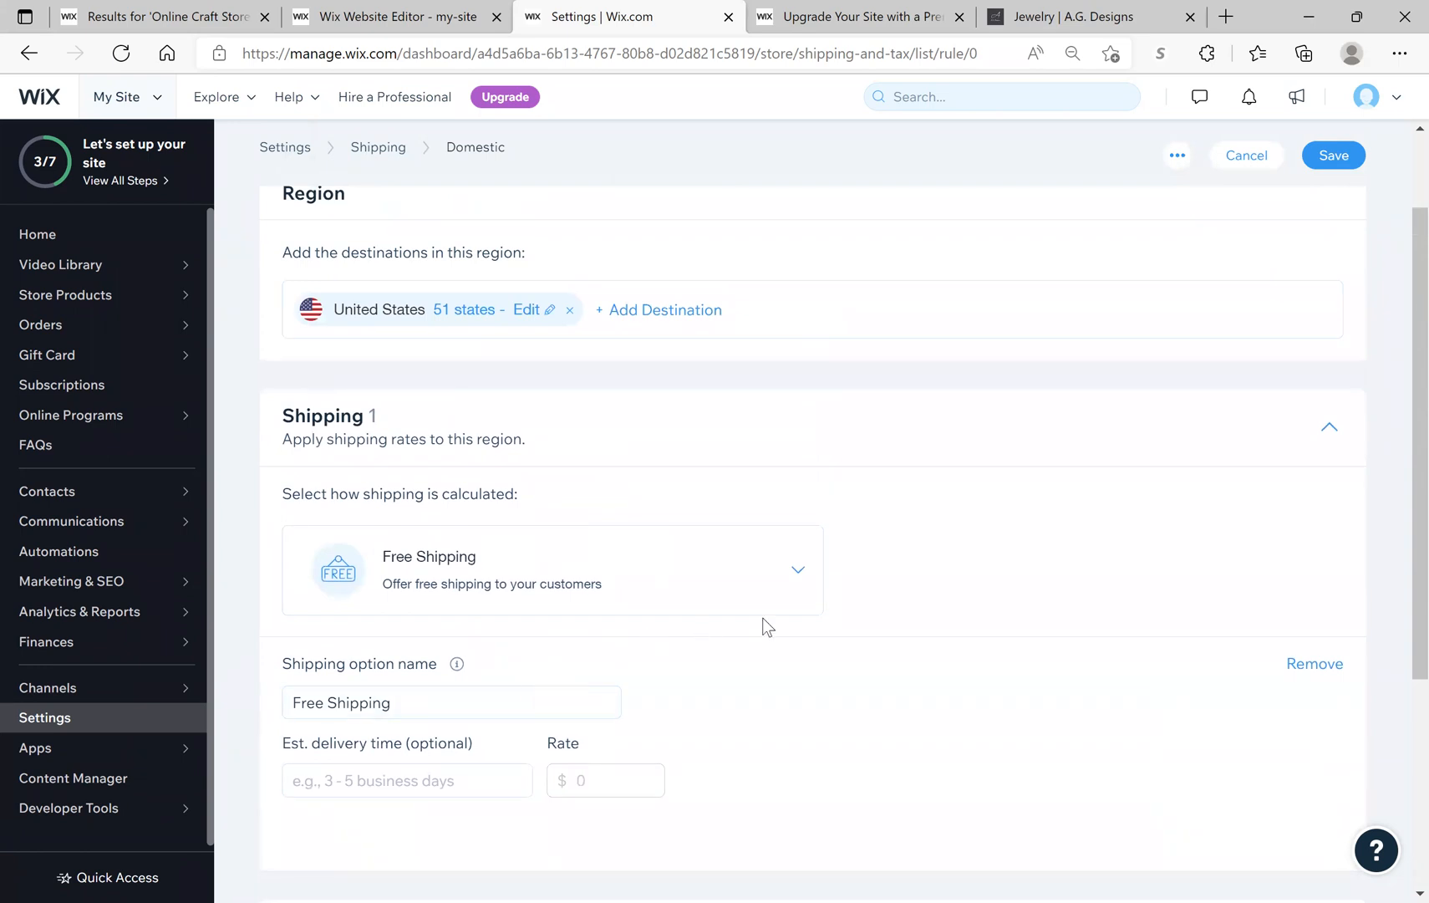
pyautogui.click(801, 577)
pyautogui.scroll(-2, 803, 647)
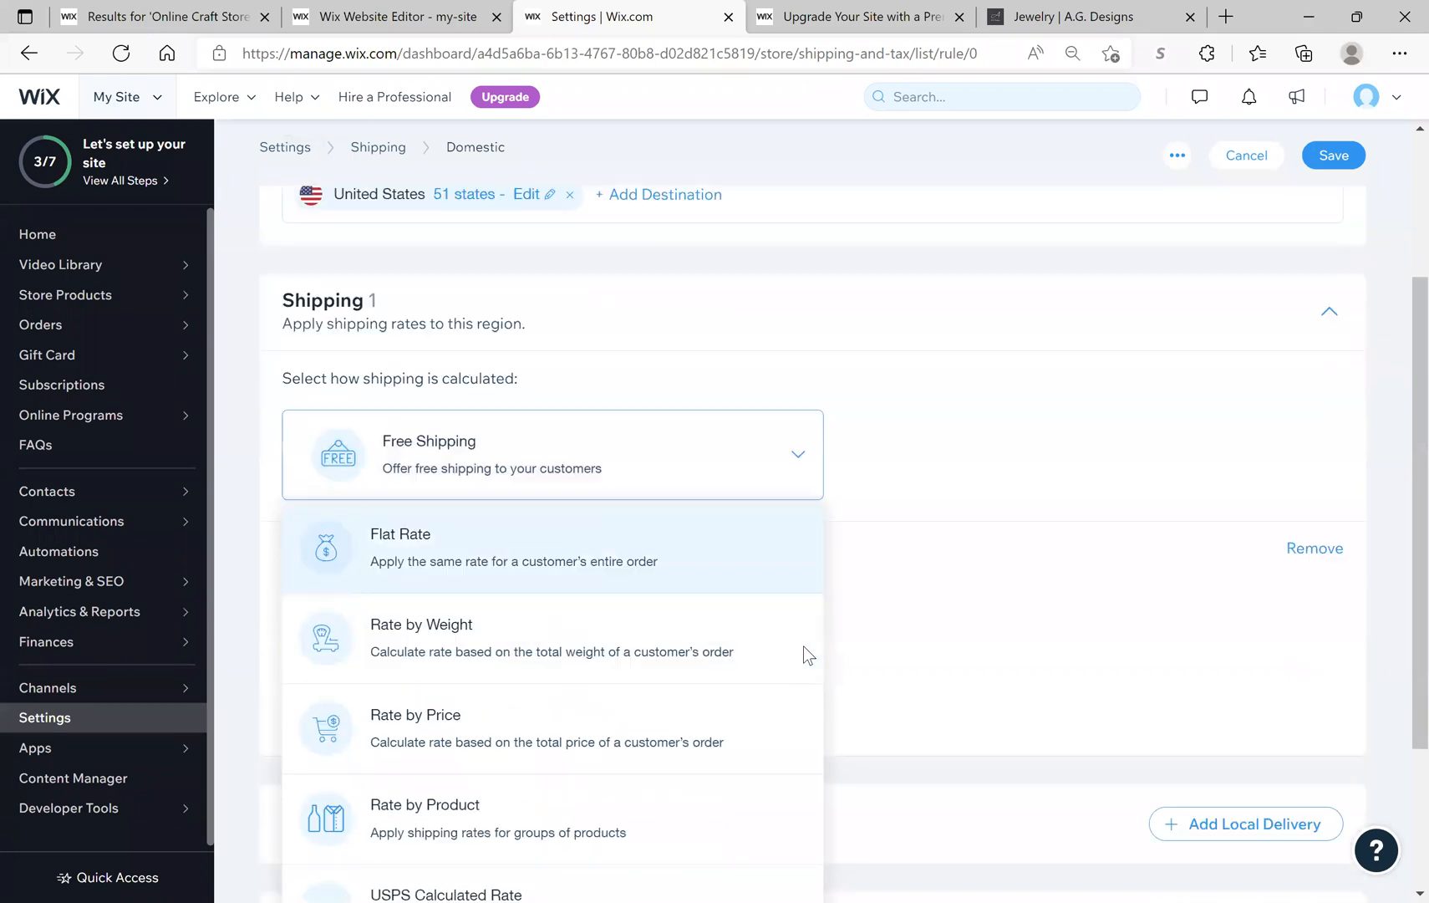
pyautogui.scroll(-2, 803, 647)
pyautogui.scroll(-2, 803, 646)
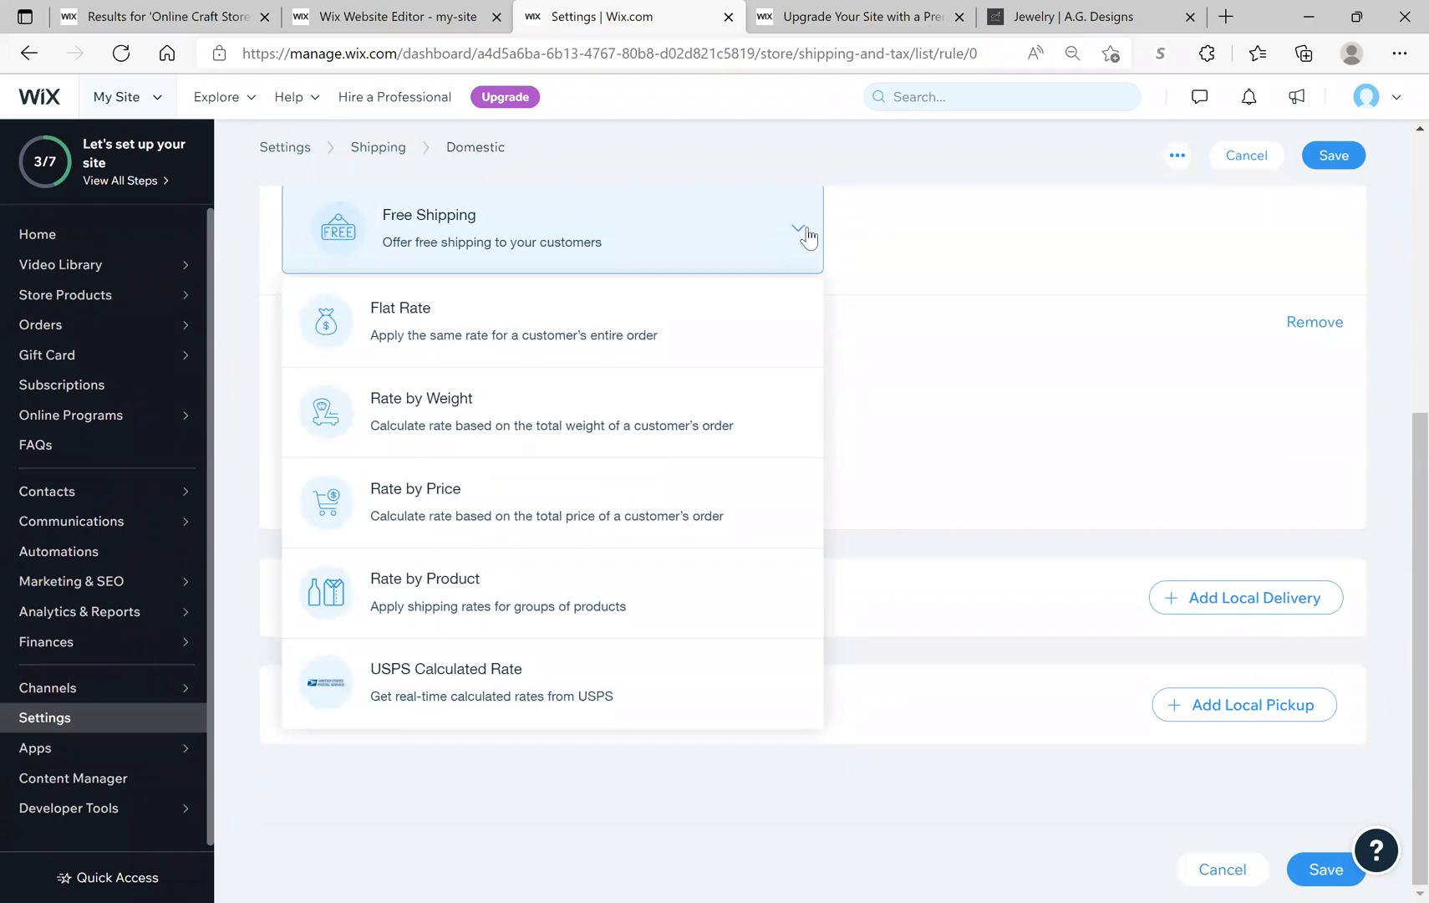
pyautogui.click(861, 246)
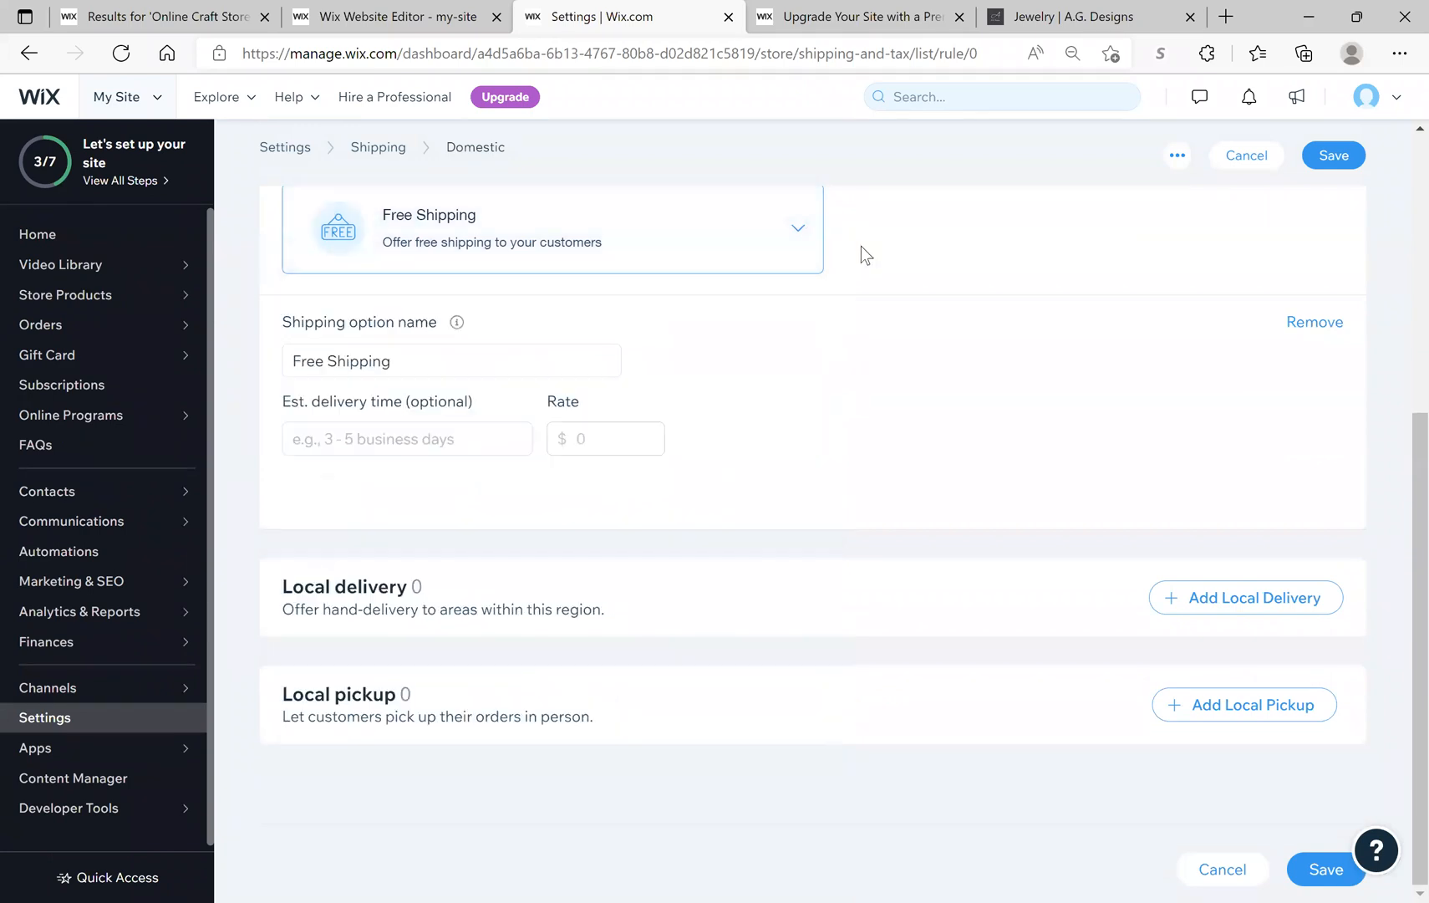
pyautogui.click(800, 240)
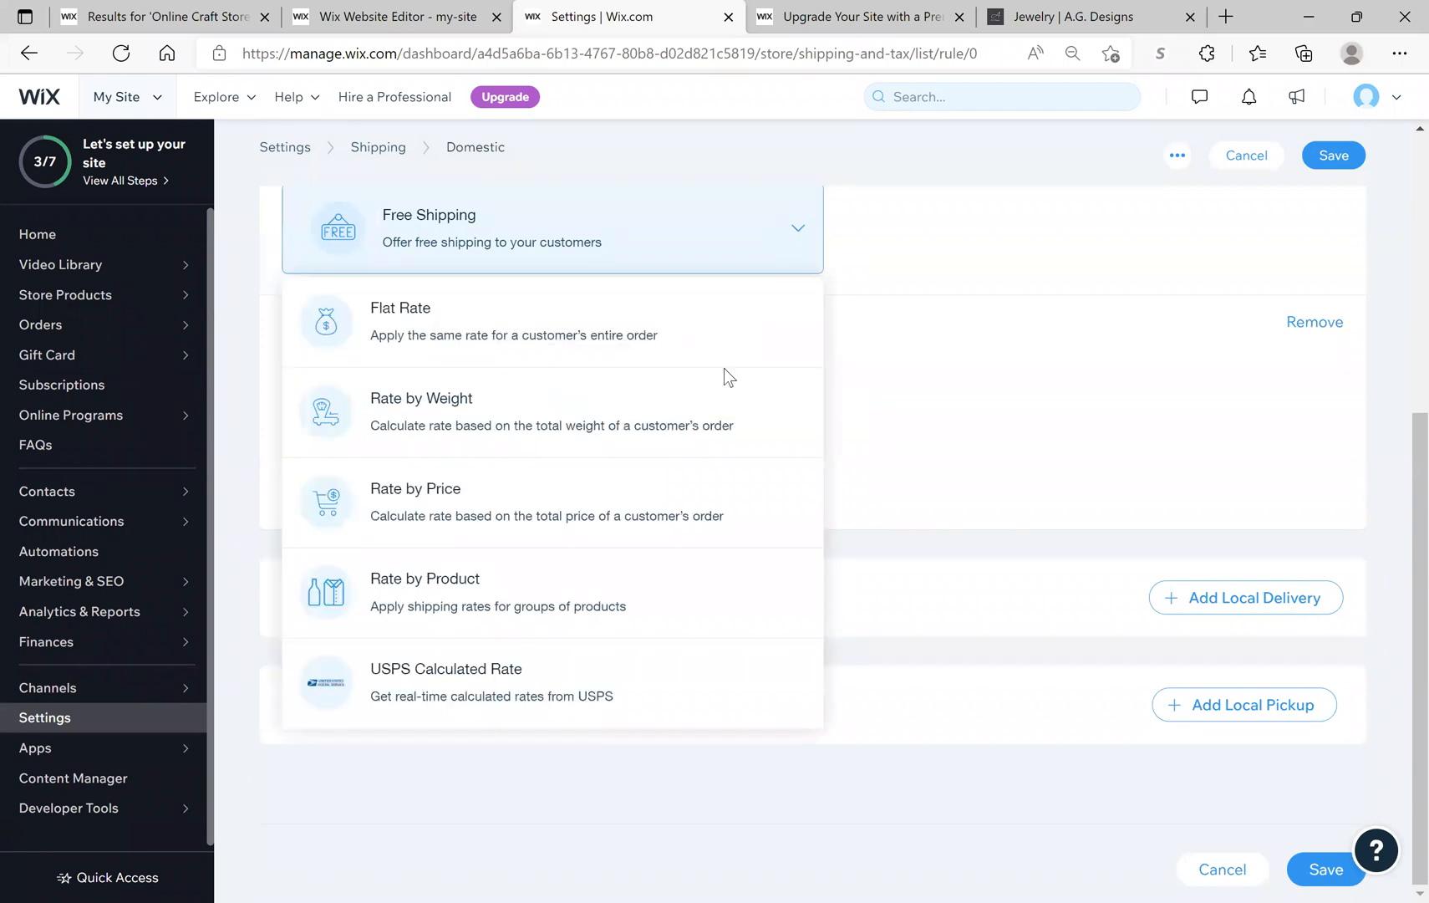
pyautogui.click(485, 689)
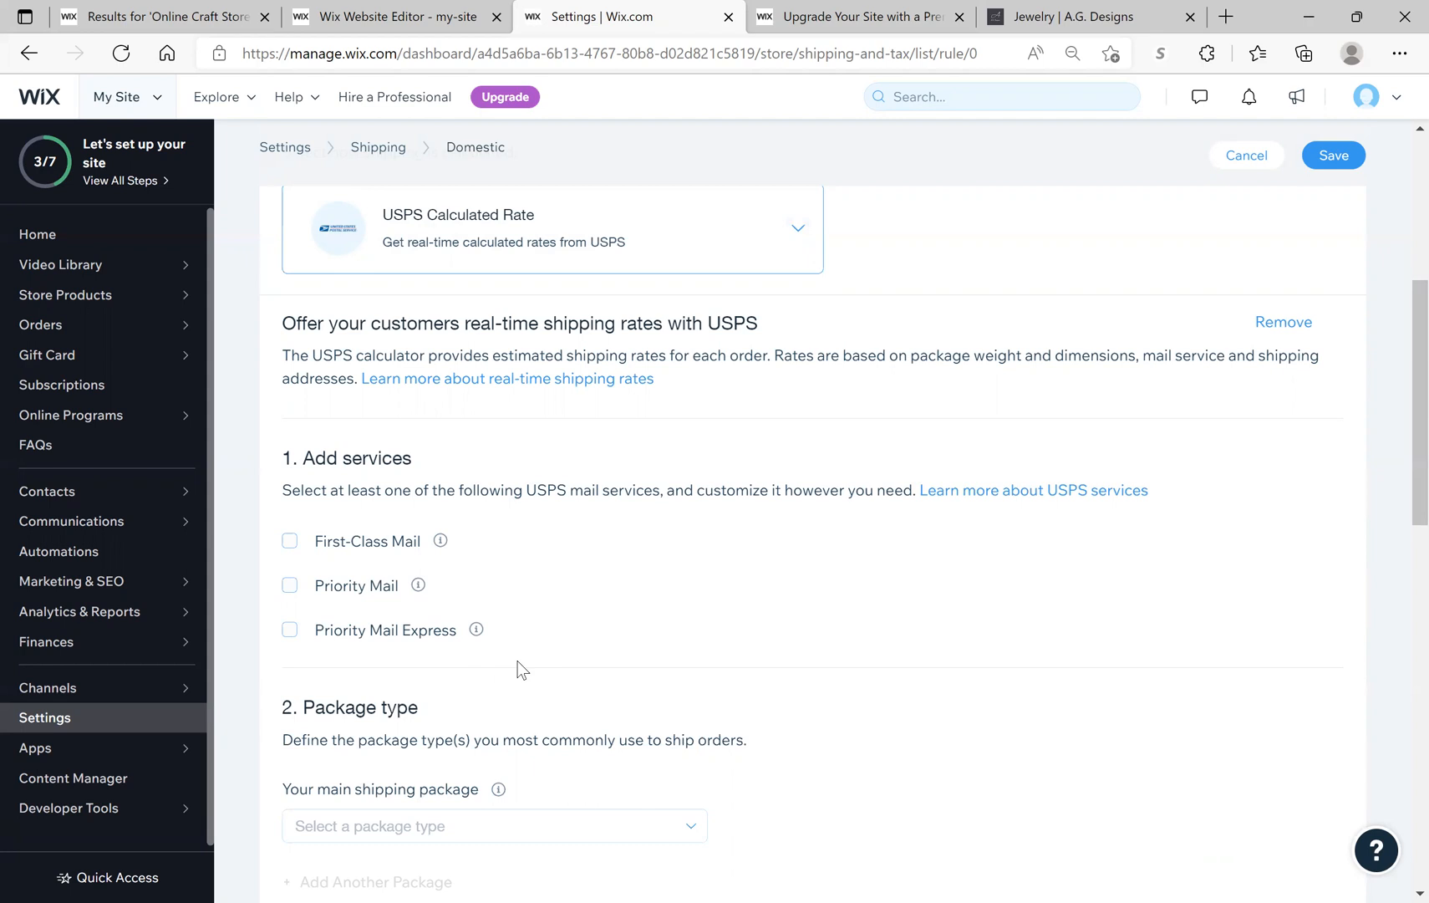
# Step: Select both First-Class Mail and Priority Mail as the Domestic USPS services
pyautogui.click(309, 562)
pyautogui.click(295, 544)
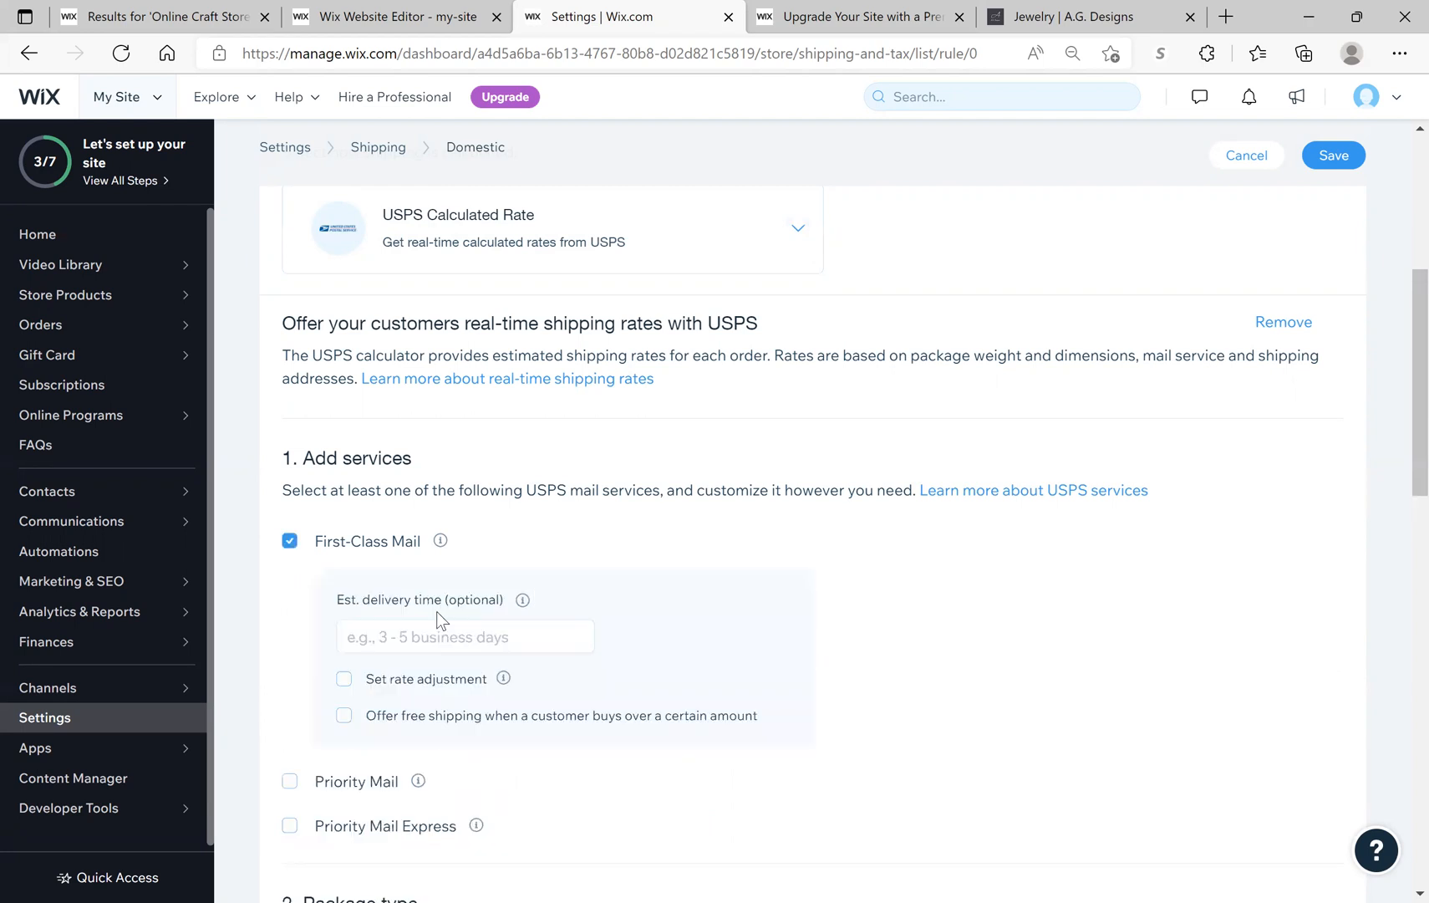
pyautogui.click(292, 545)
pyautogui.click(300, 587)
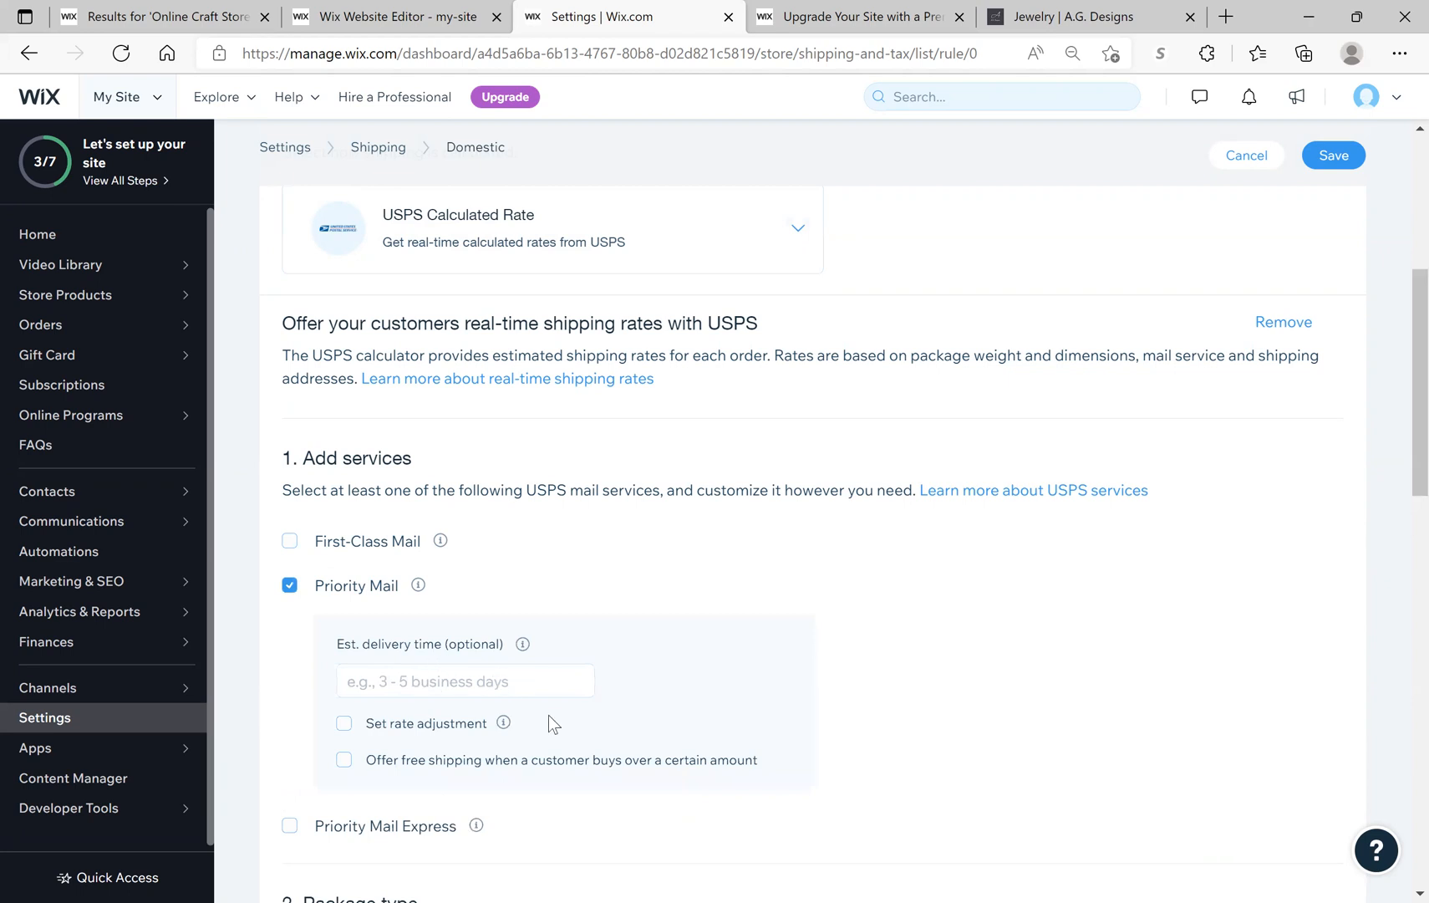
pyautogui.doubleClick(293, 547)
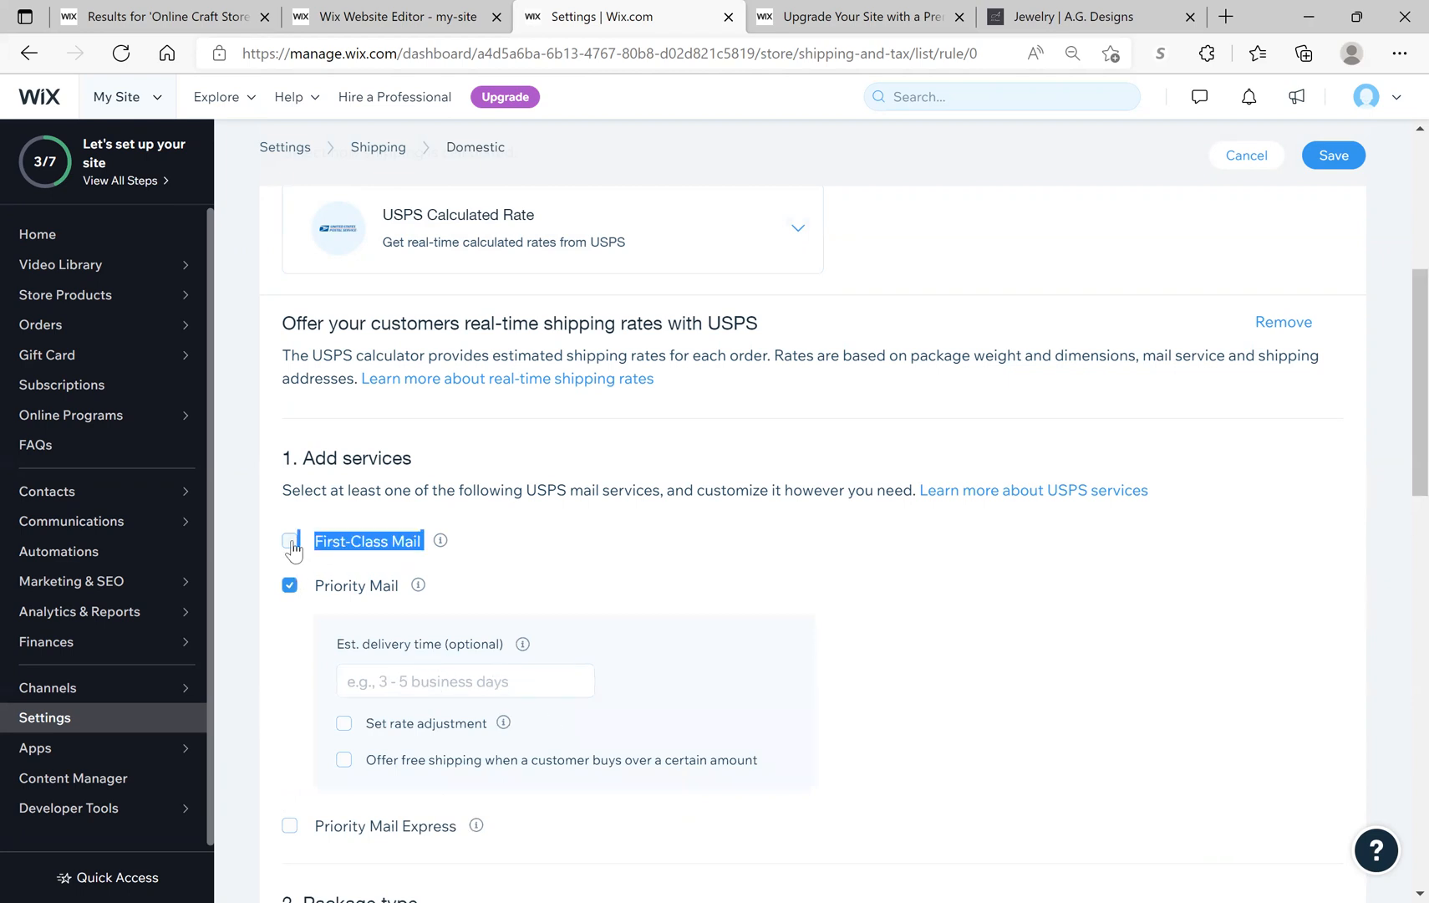
pyautogui.click(293, 547)
pyautogui.click(687, 736)
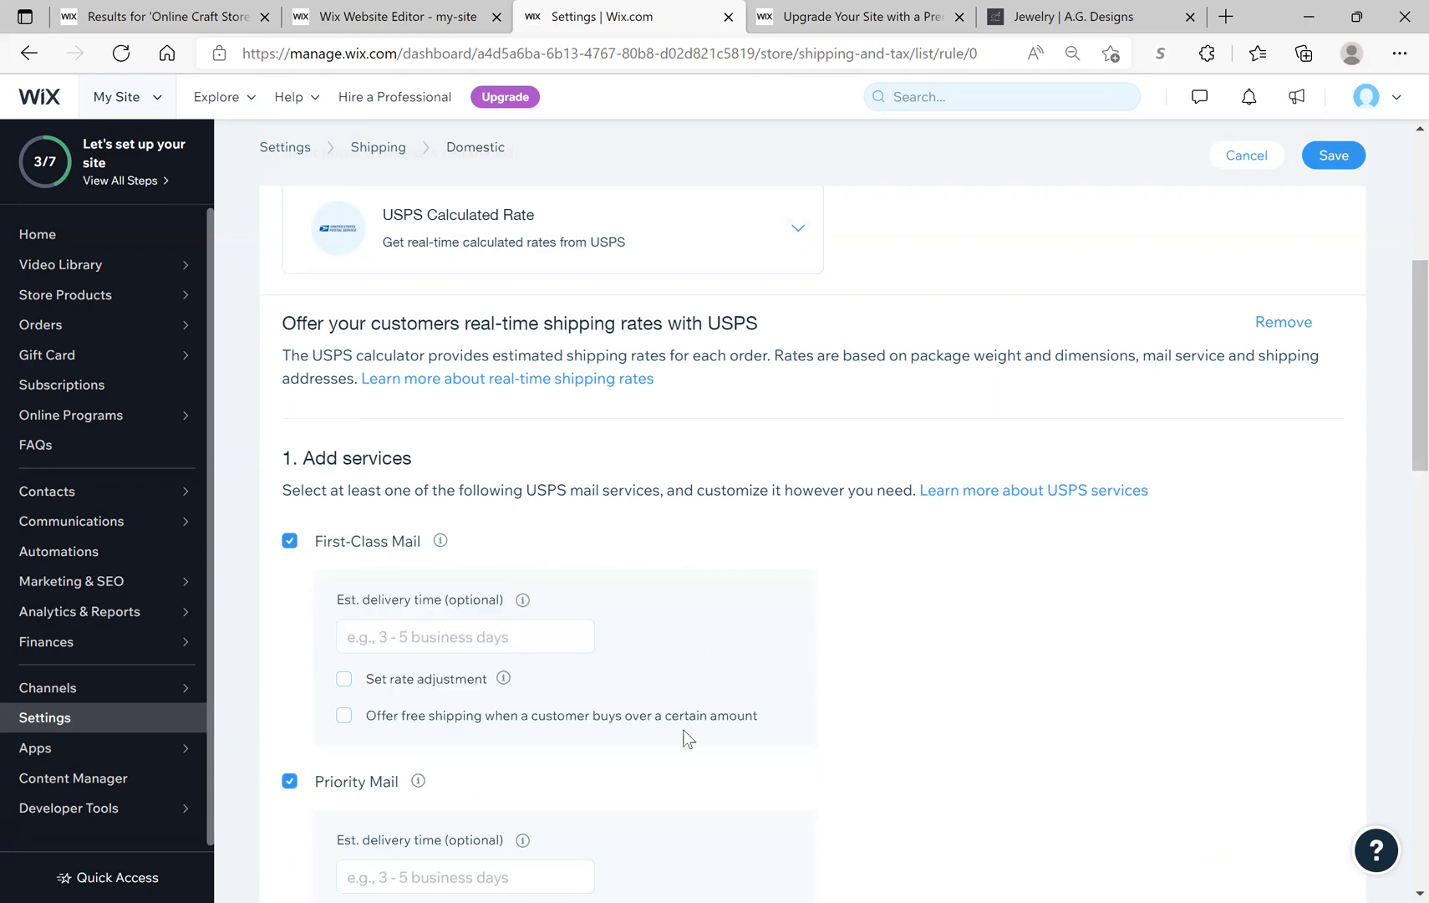
pyautogui.scroll(-2, 506, 718)
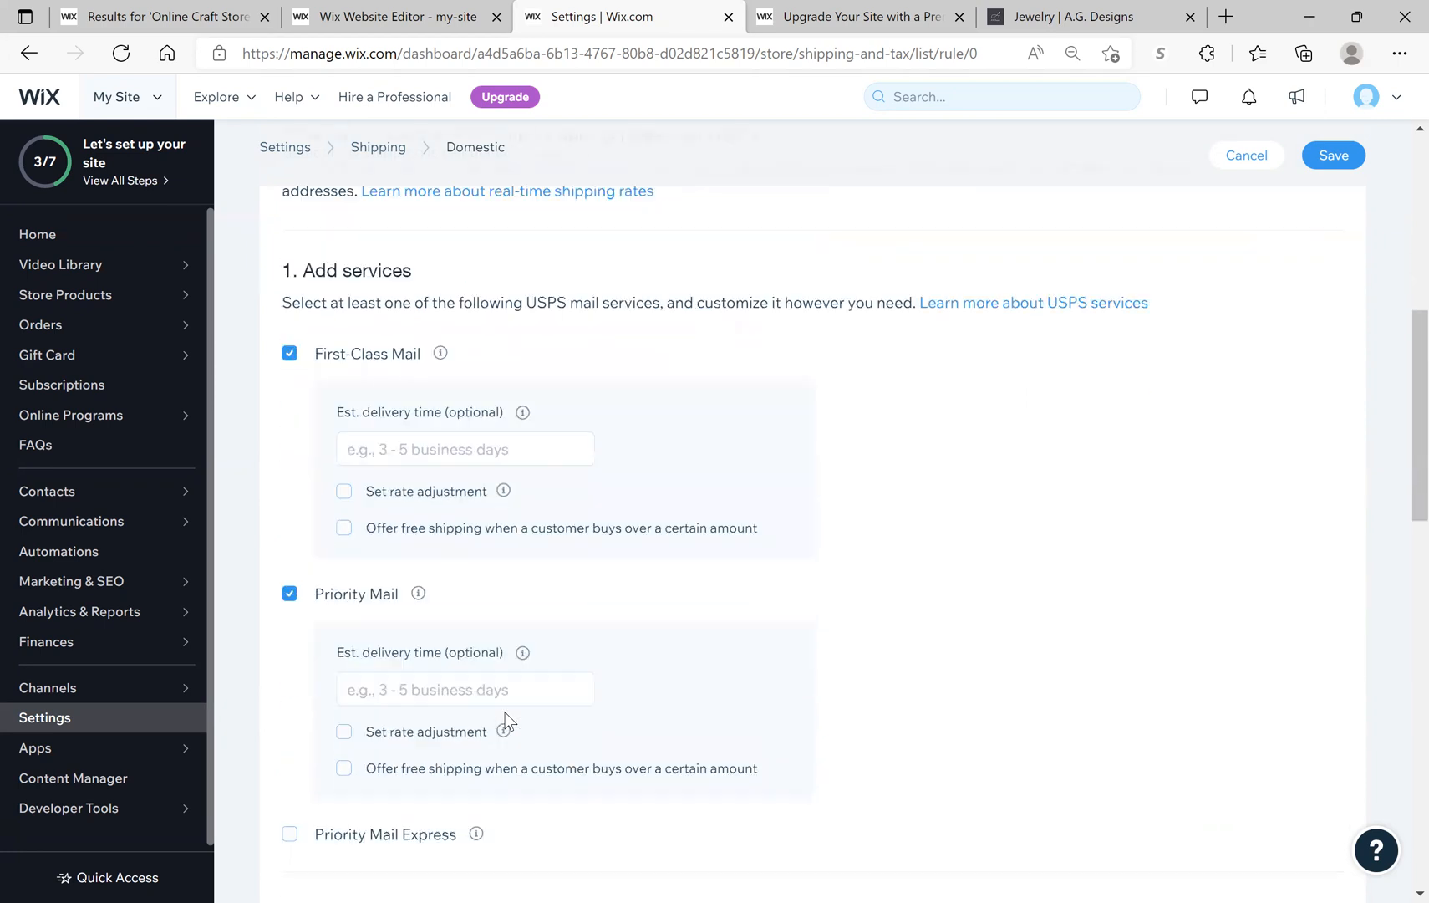
pyautogui.scroll(-1, 508, 720)
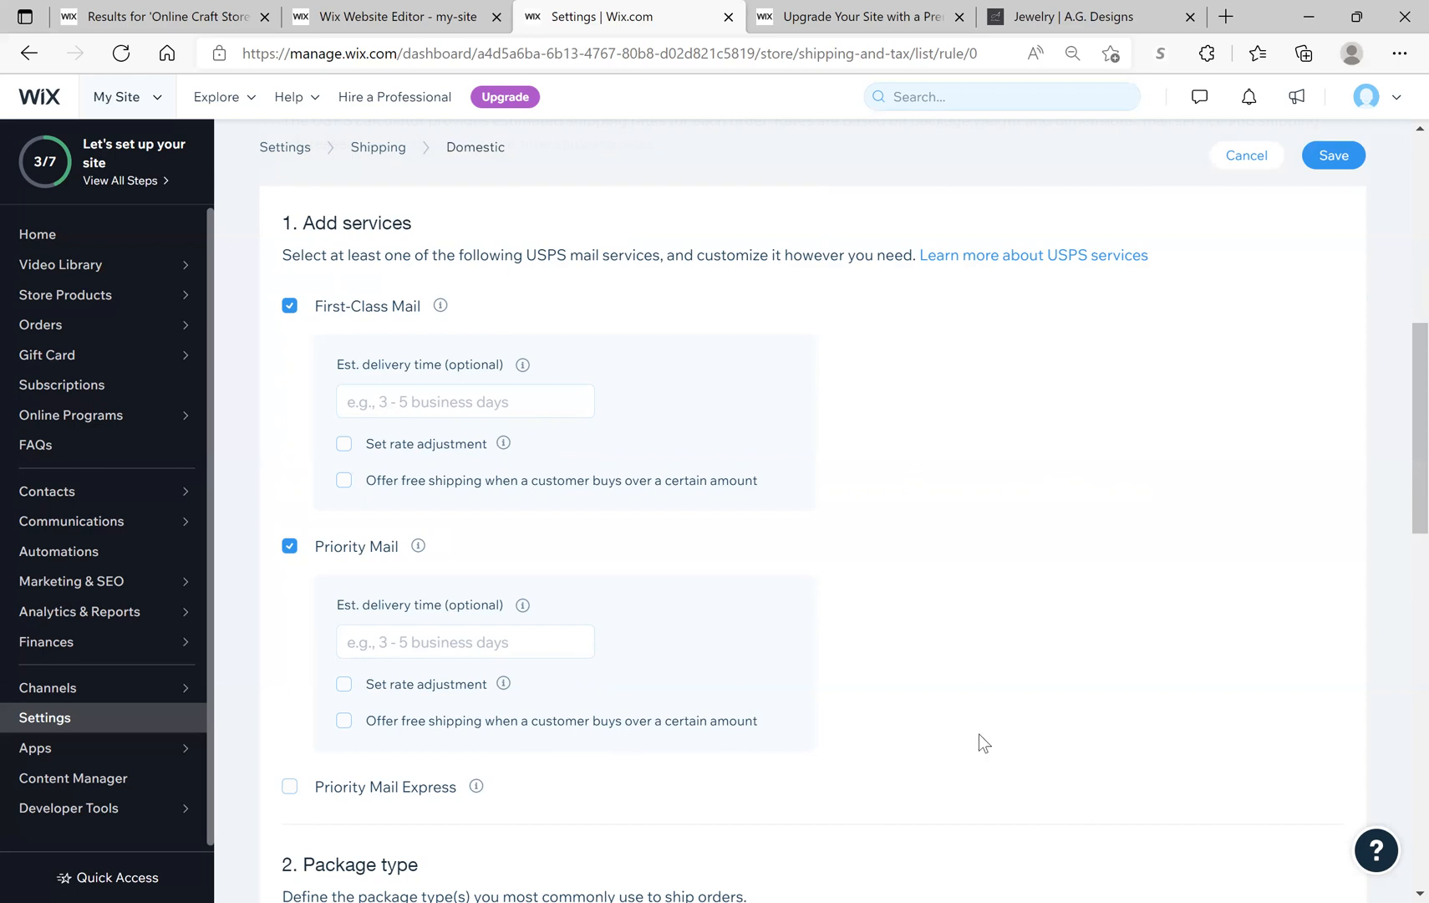
pyautogui.scroll(-3, 981, 710)
pyautogui.scroll(-3, 986, 677)
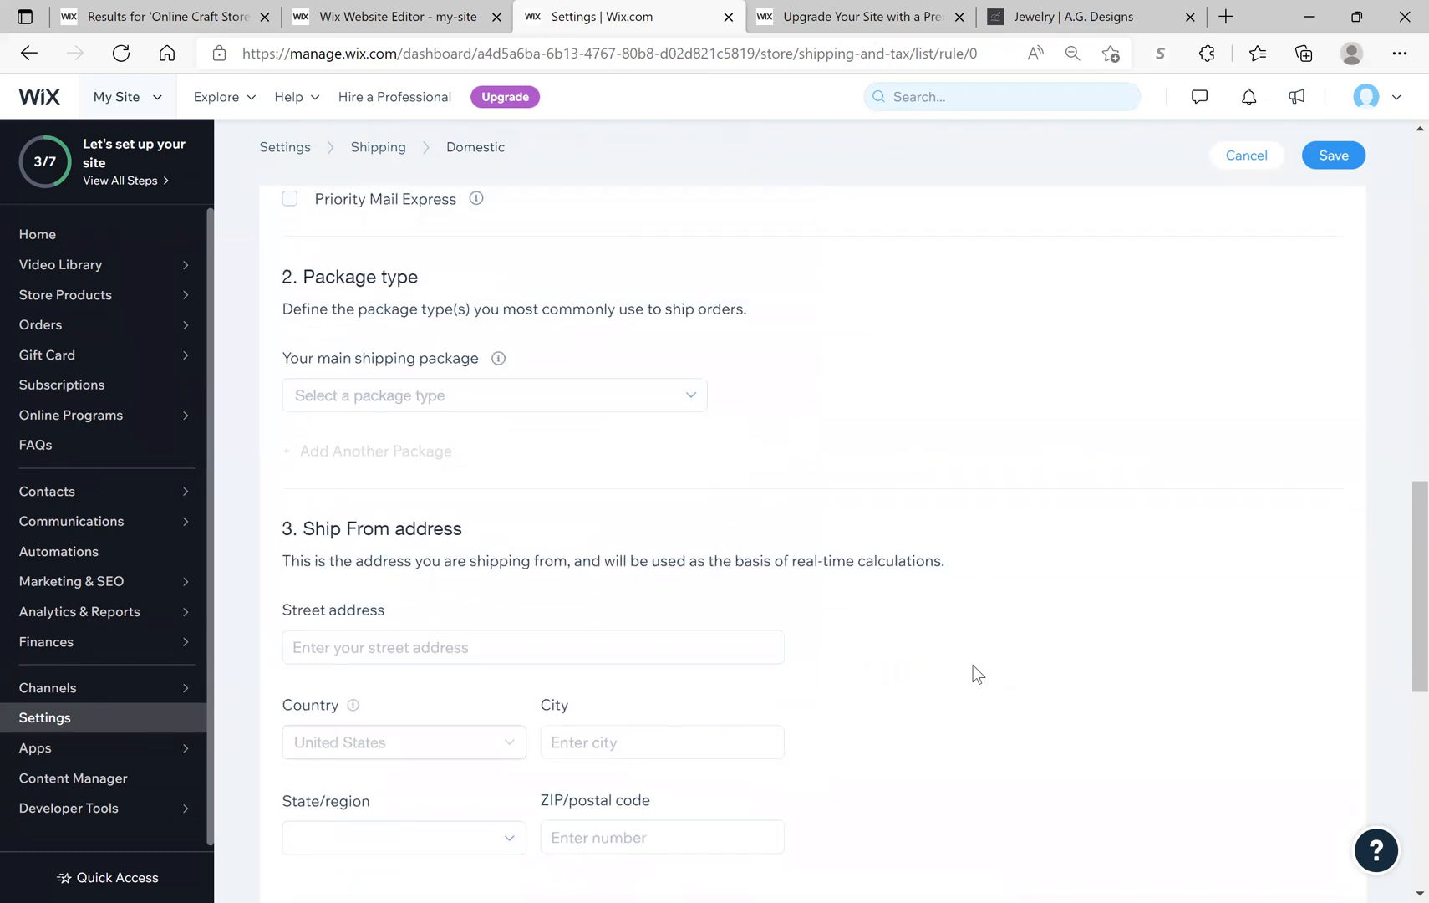
# Step: Choose Custom from the 'Your main shipping package' dropdown
pyautogui.click(389, 402)
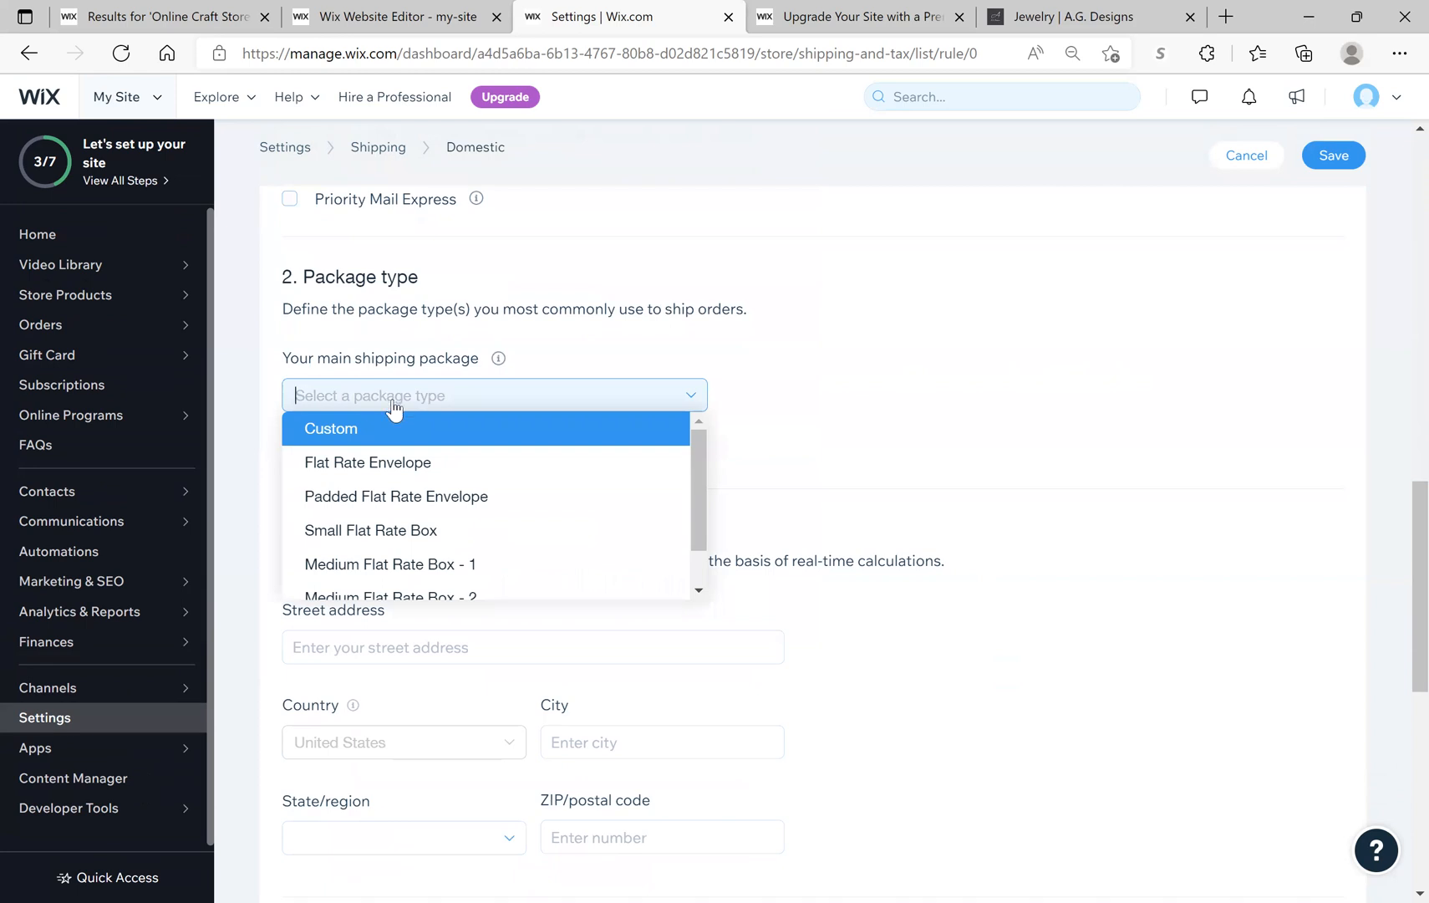
pyautogui.moveTo(690, 479); pyautogui.dragTo(691, 519)
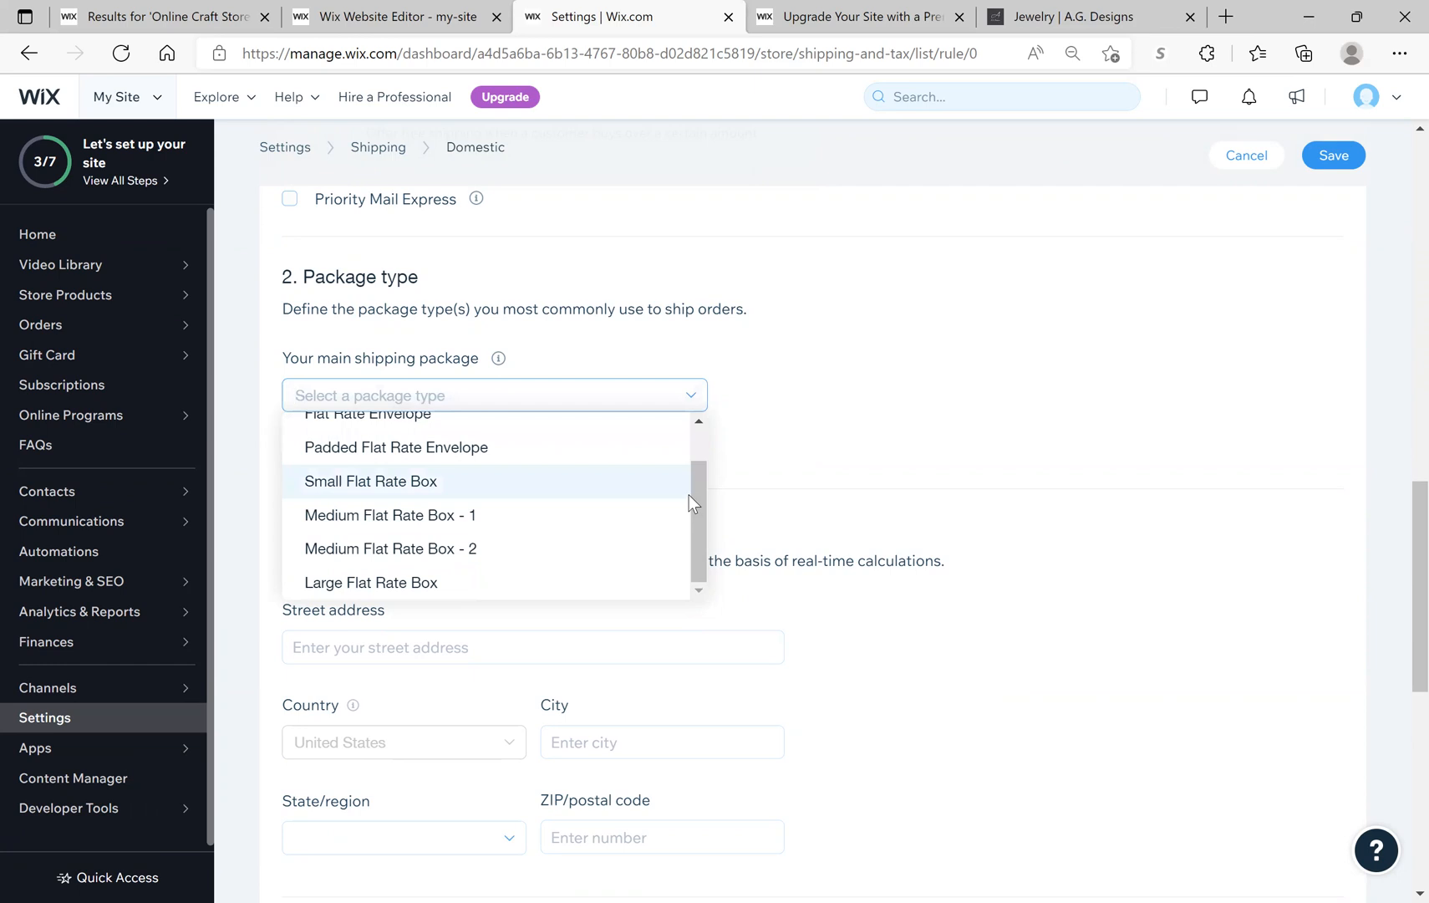
pyautogui.moveTo(697, 505); pyautogui.dragTo(701, 476)
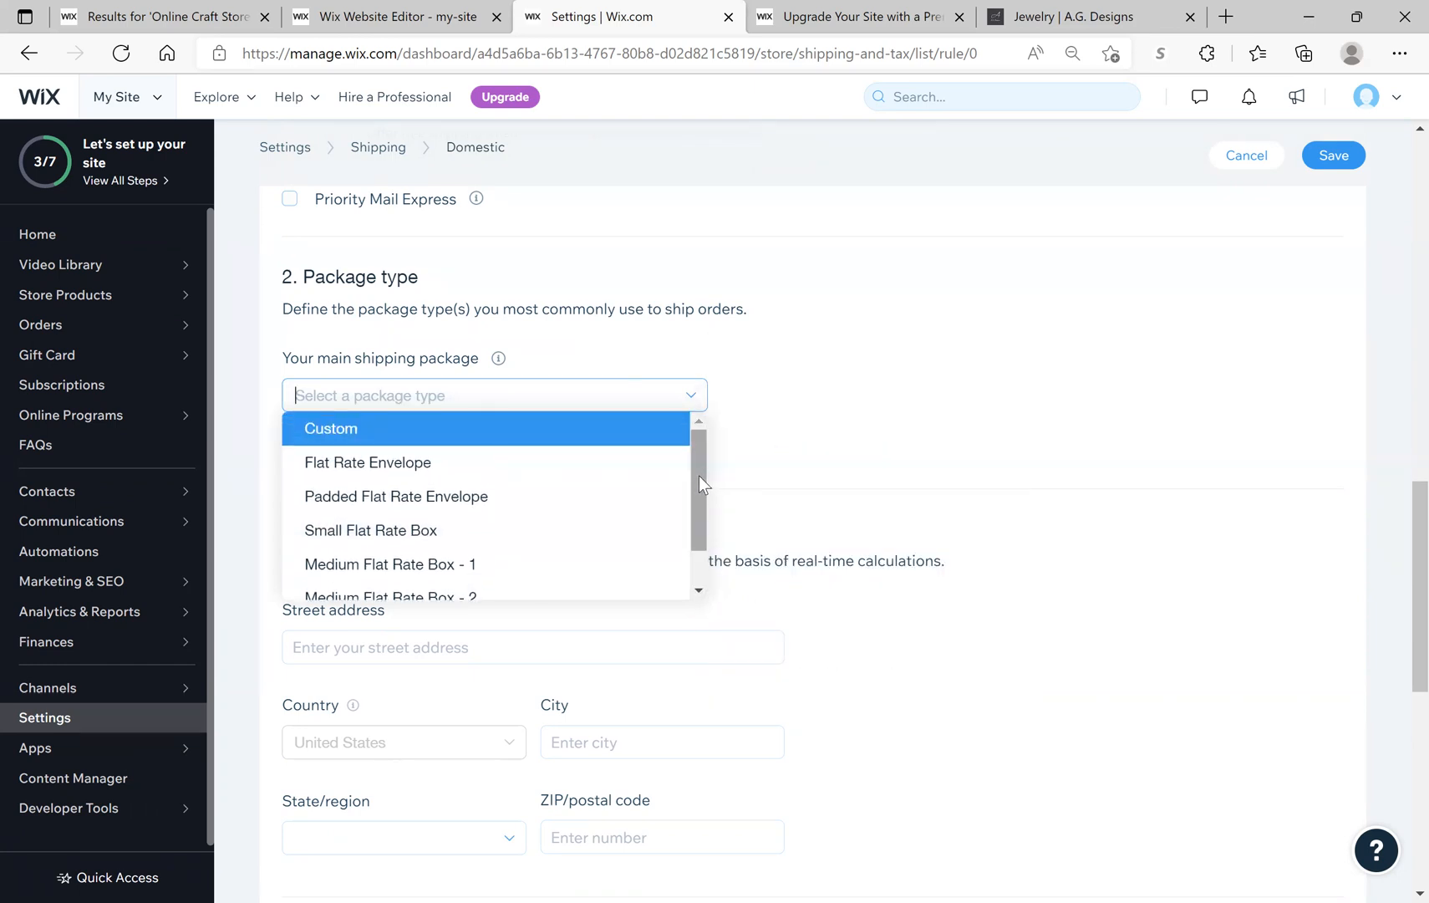
pyautogui.click(470, 424)
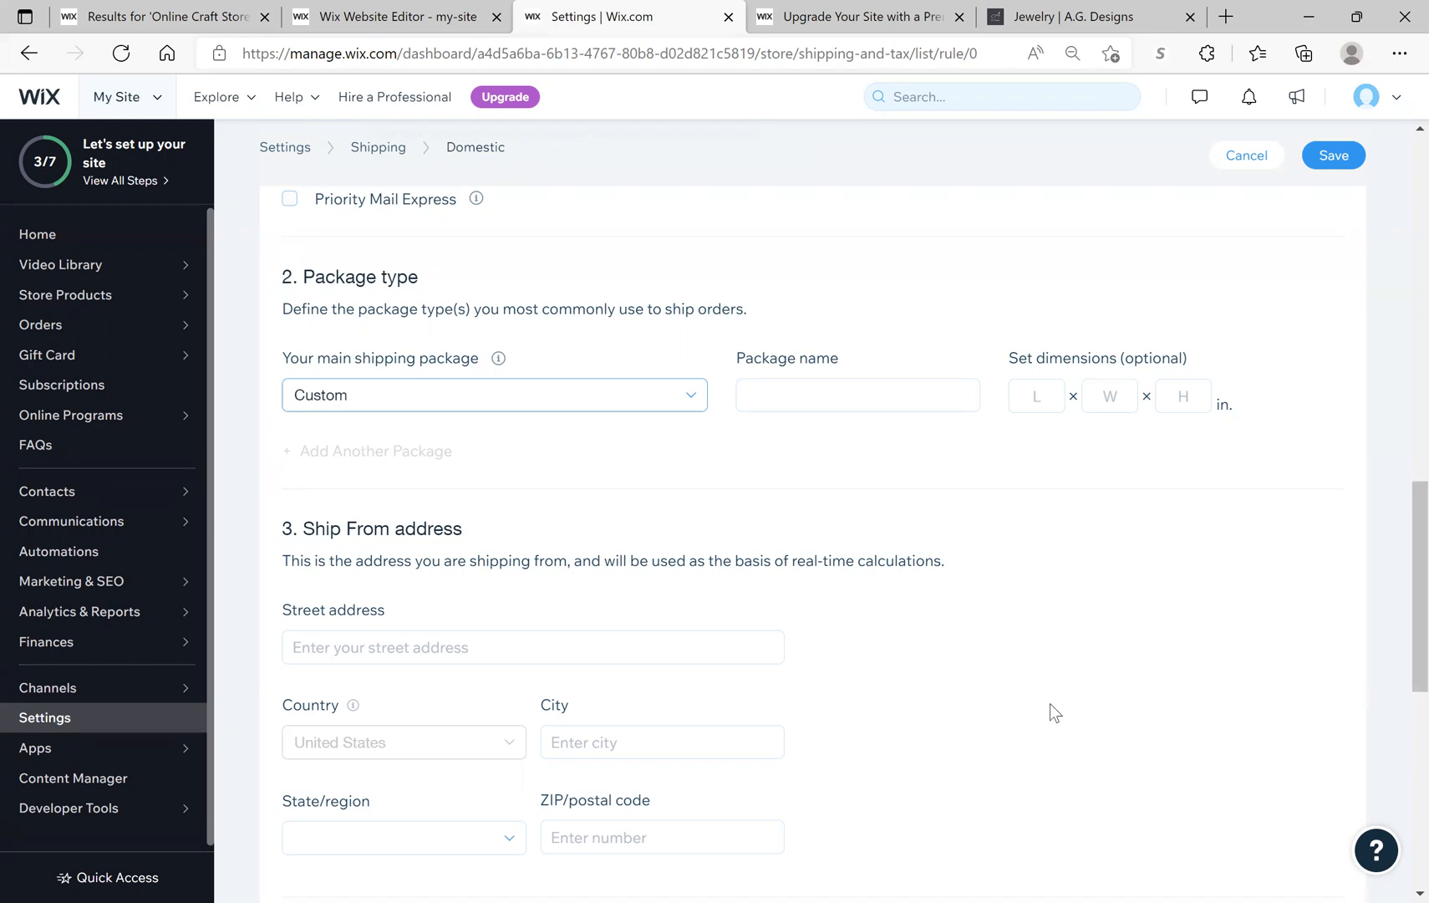
pyautogui.scroll(-1, 925, 665)
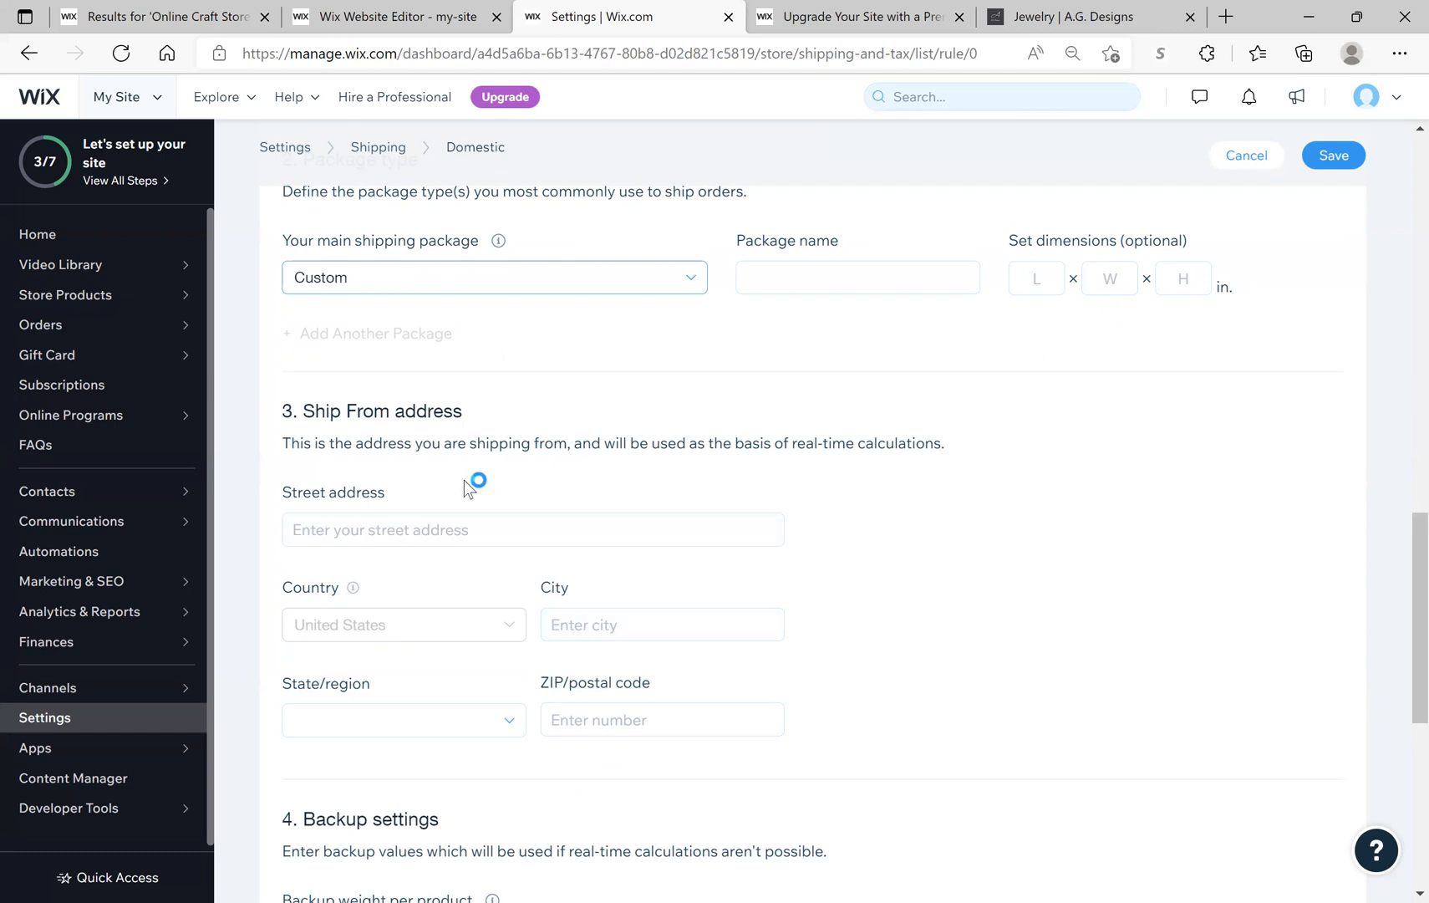
pyautogui.scroll(-3, 458, 495)
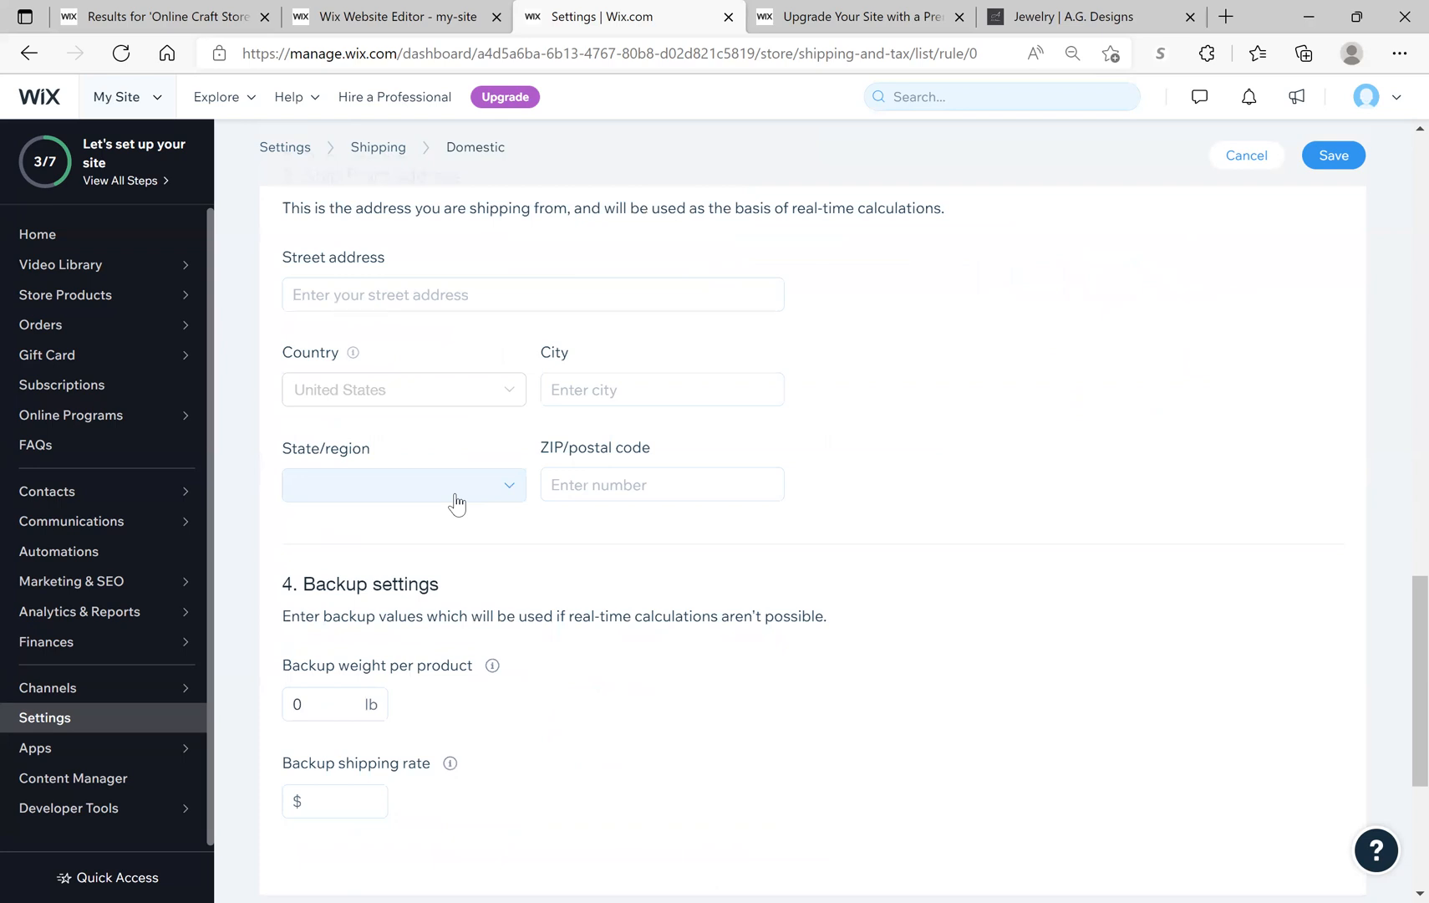
pyautogui.scroll(-3, 457, 501)
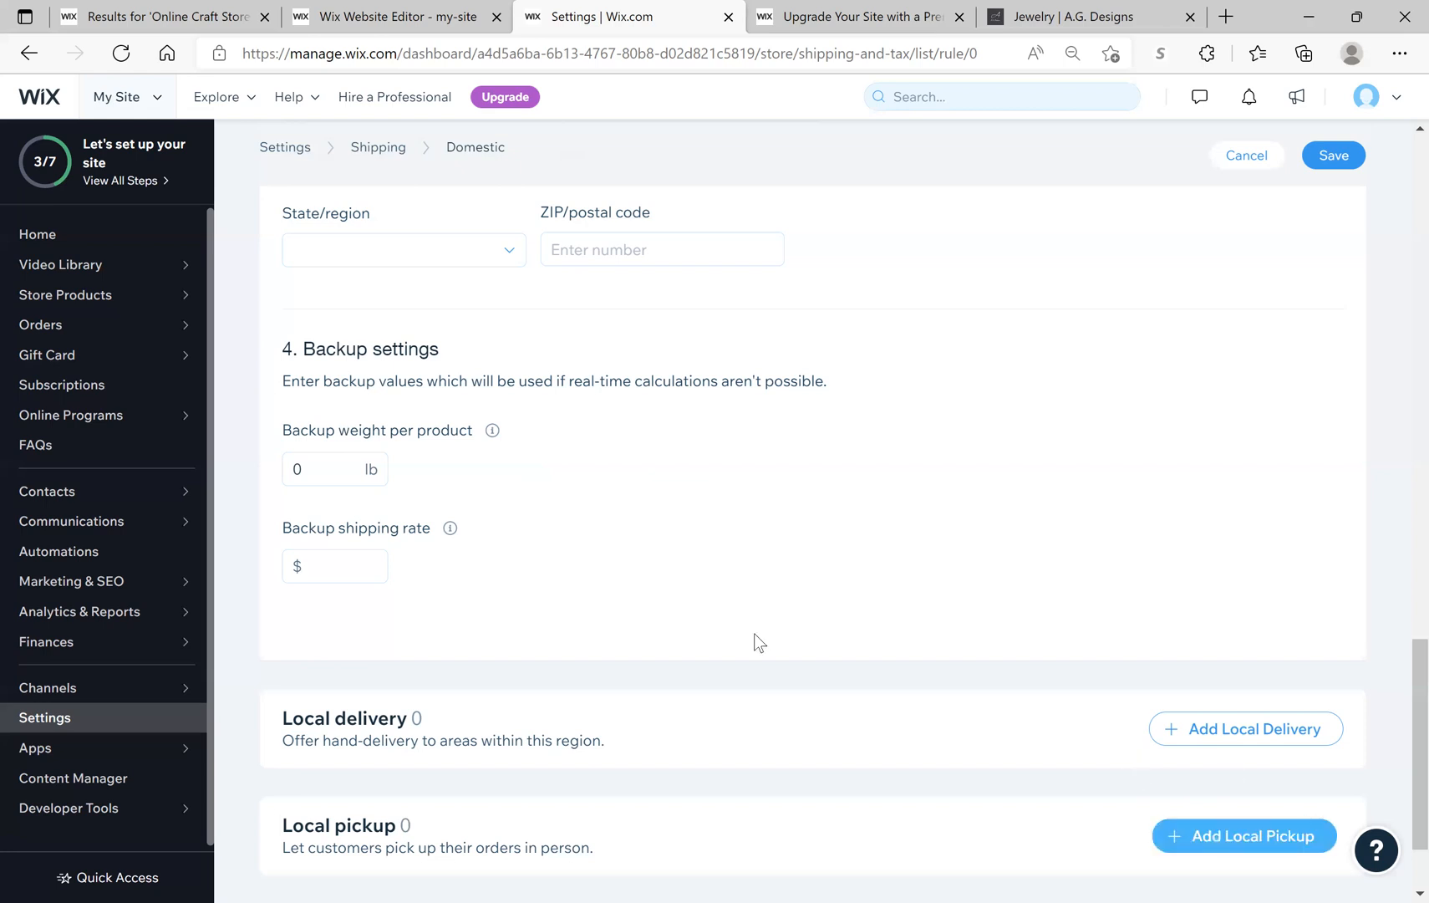
pyautogui.scroll(-2, 696, 655)
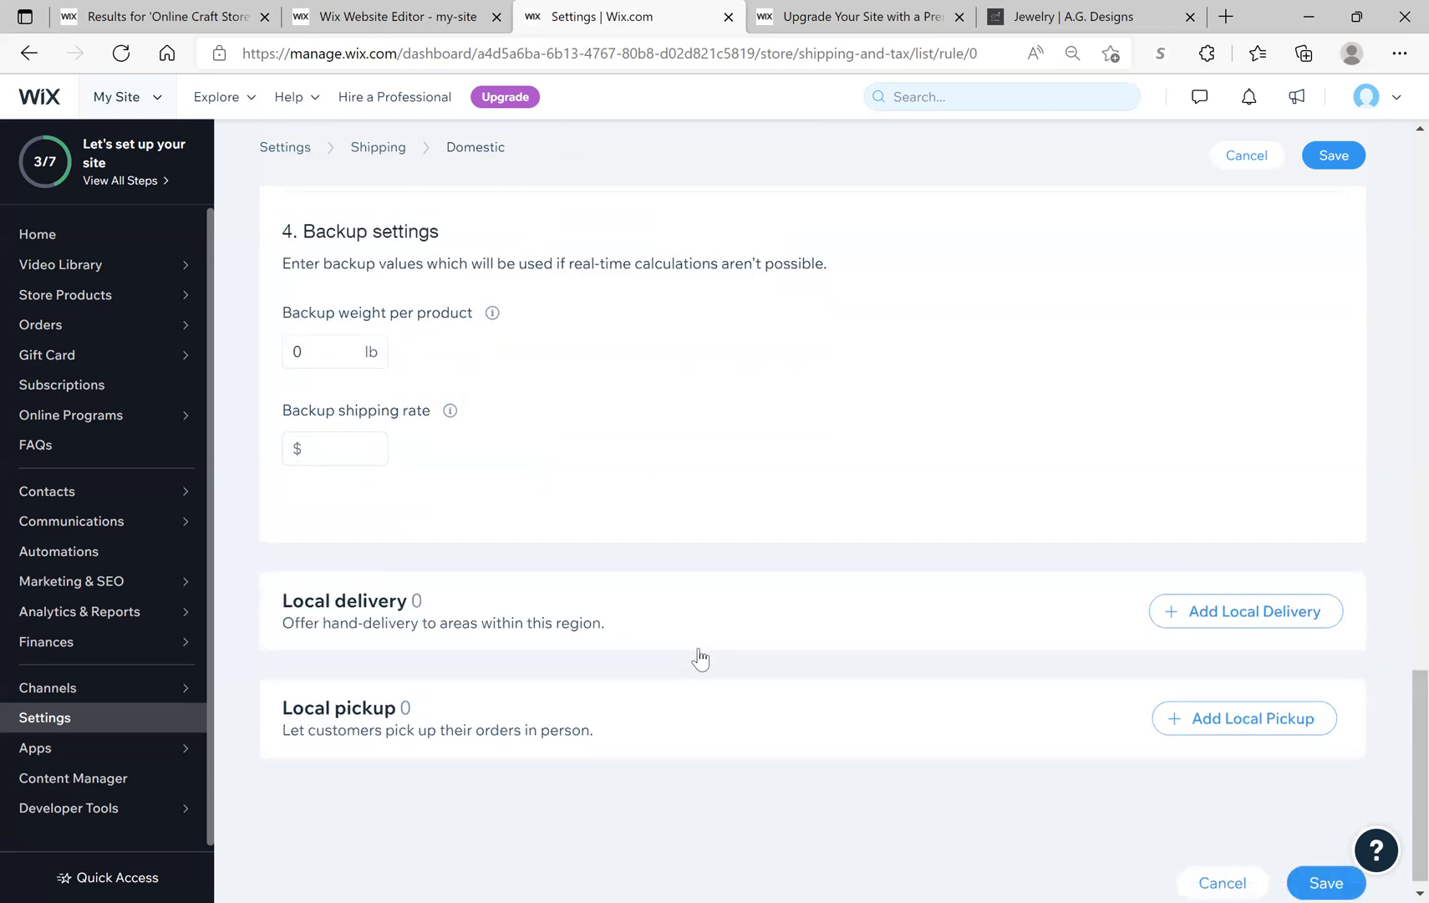
pyautogui.click(1171, 601)
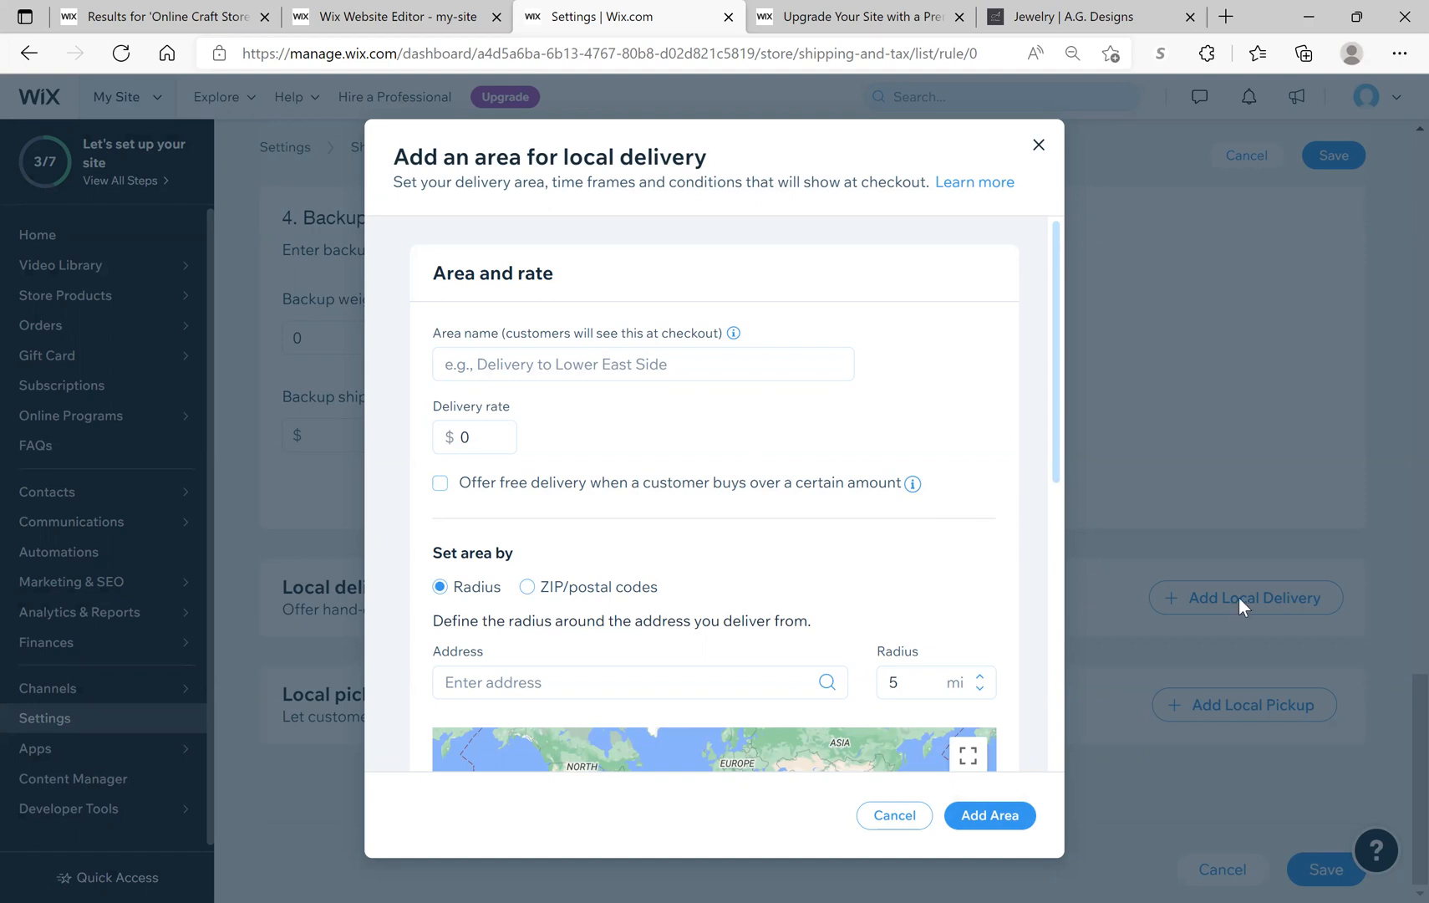
pyautogui.click(1039, 145)
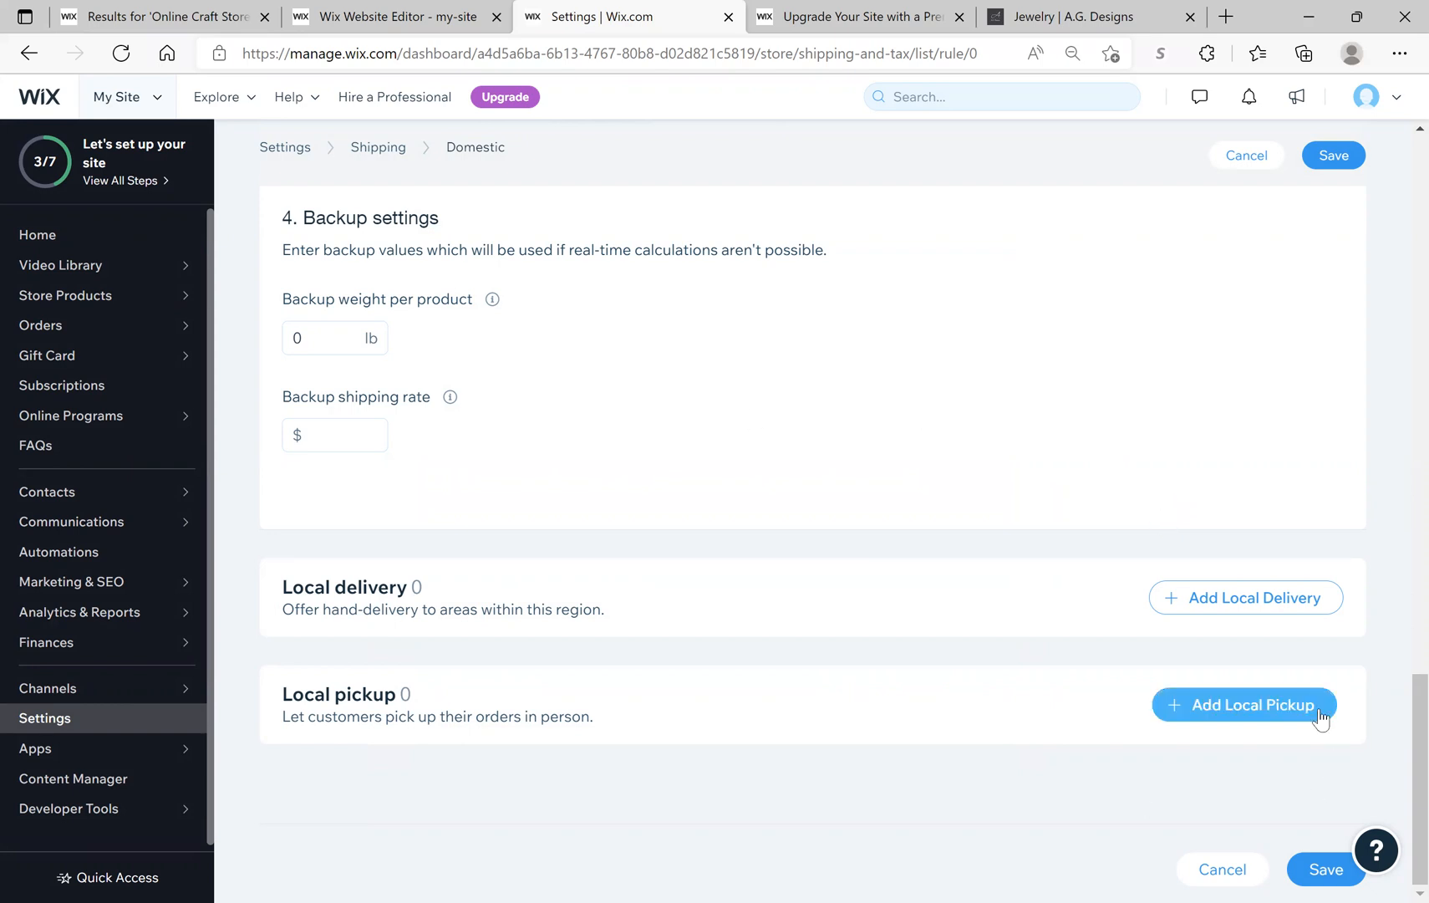
# Step: Add a local pickup option to the Domestic region, then head to View All Steps
pyautogui.click(1255, 719)
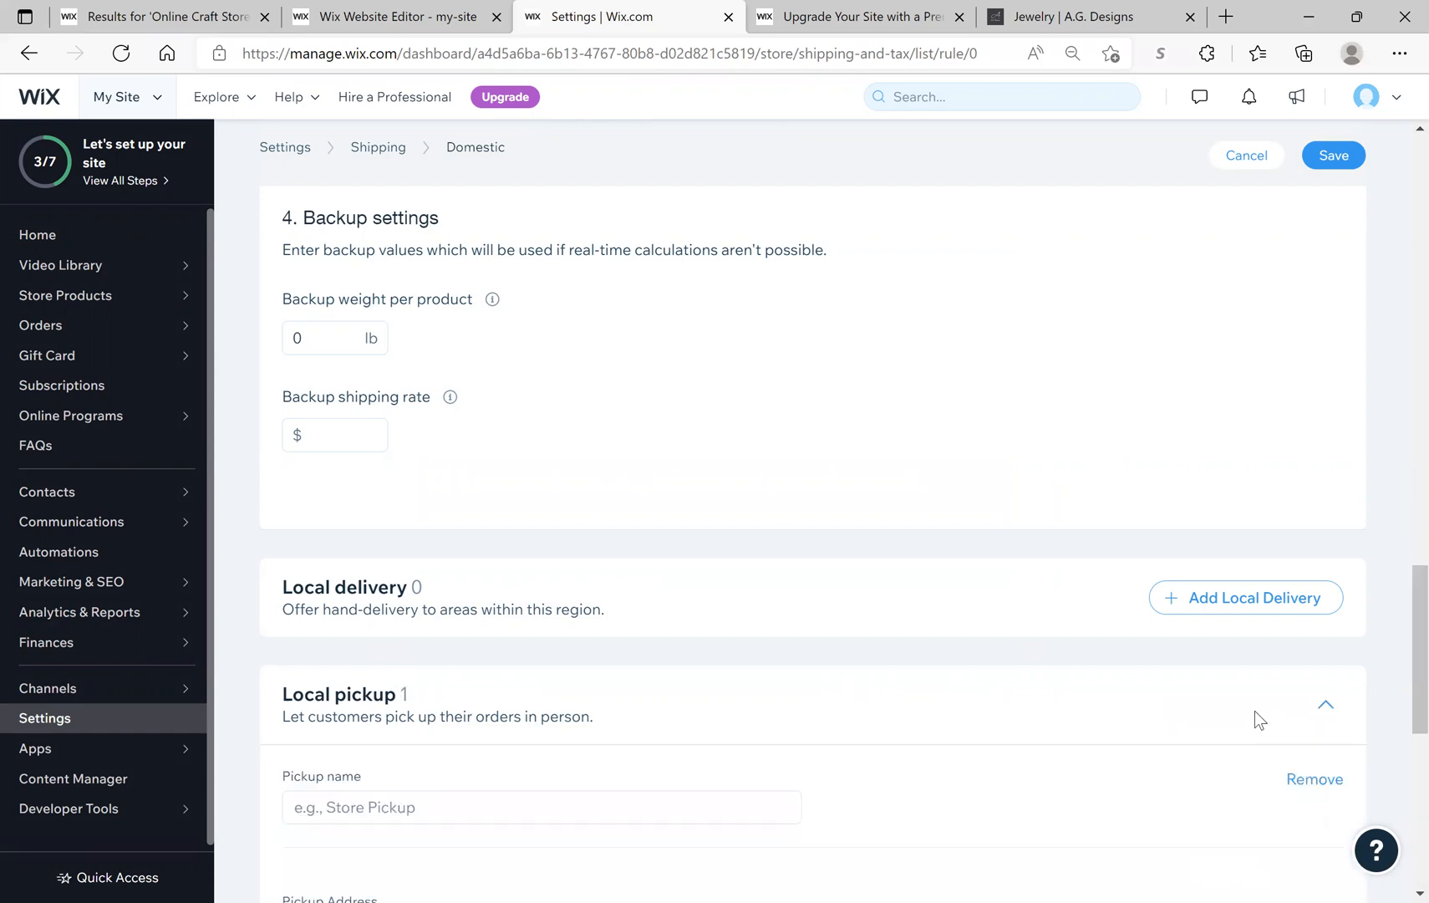
pyautogui.scroll(-4, 1258, 715)
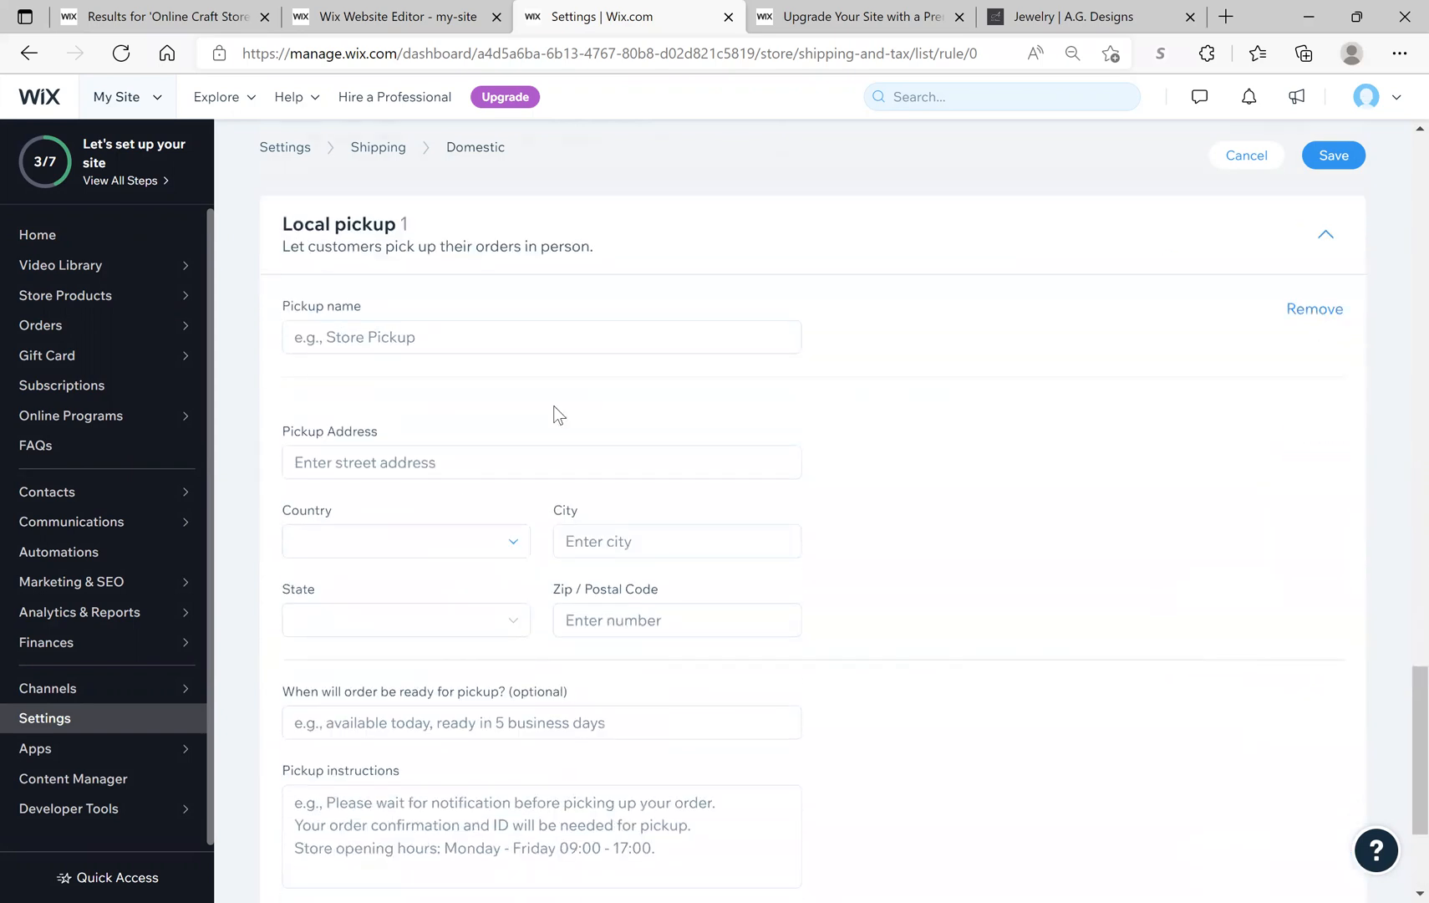
pyautogui.click(532, 343)
pyautogui.scroll(-3, 343, 581)
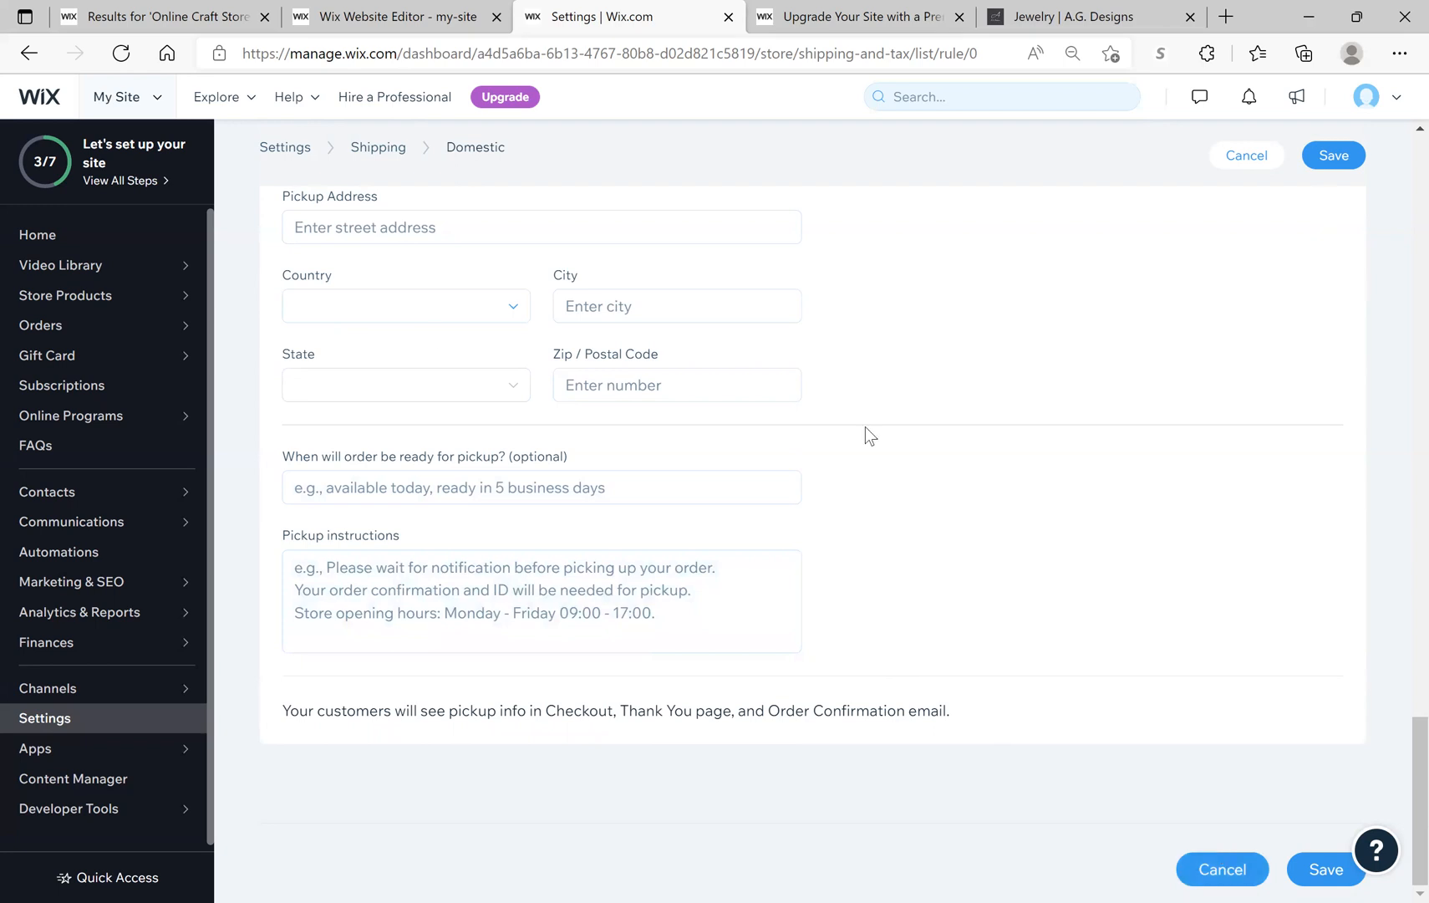
pyautogui.click(151, 180)
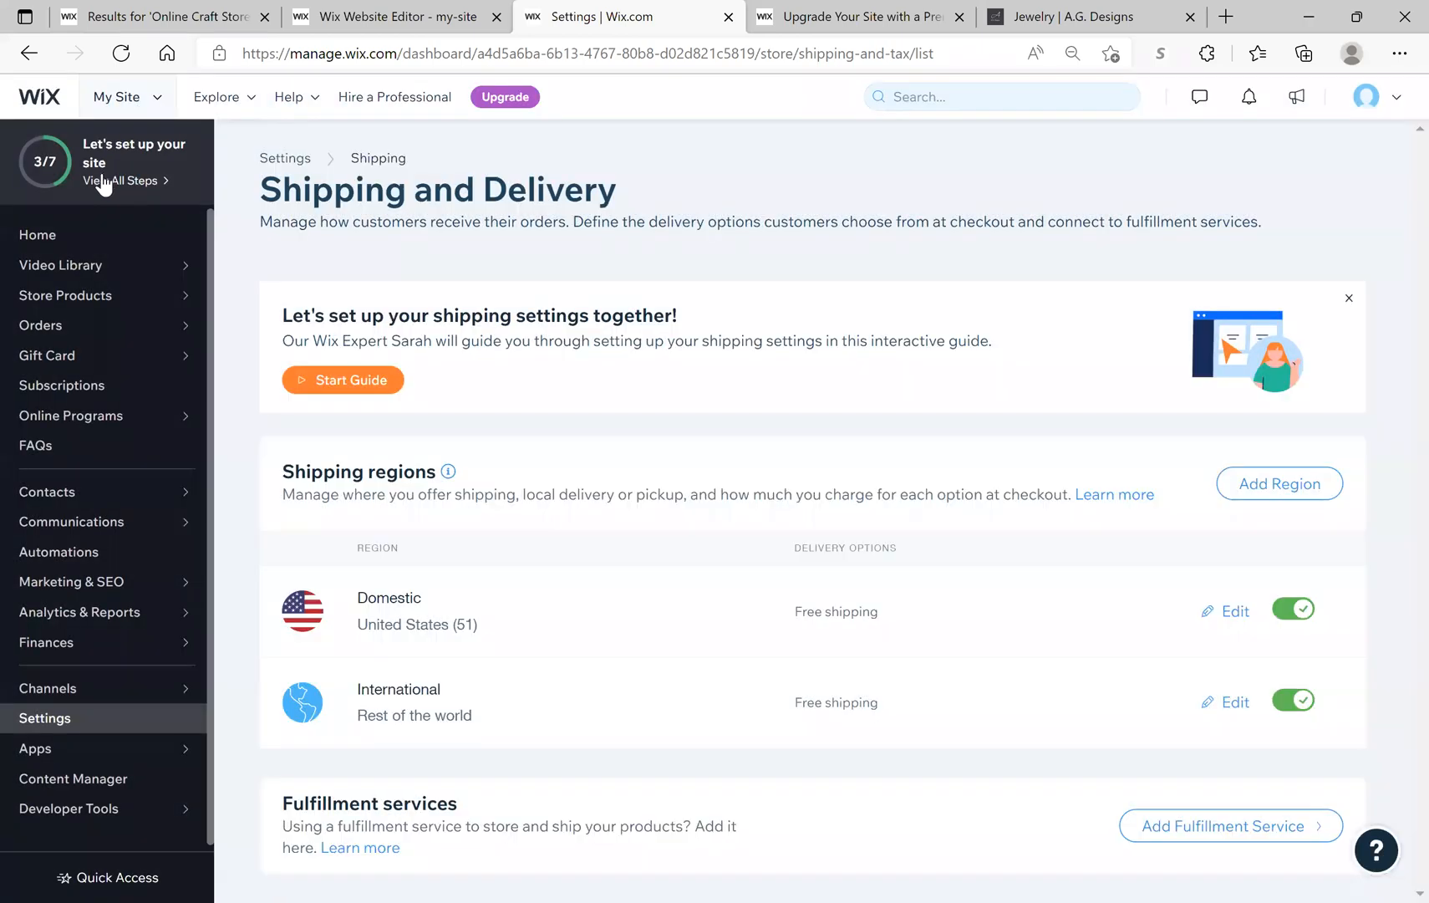
# Step: Discard the unsaved shipping changes and start Connect Domain from the setup checklist
pyautogui.click(102, 180)
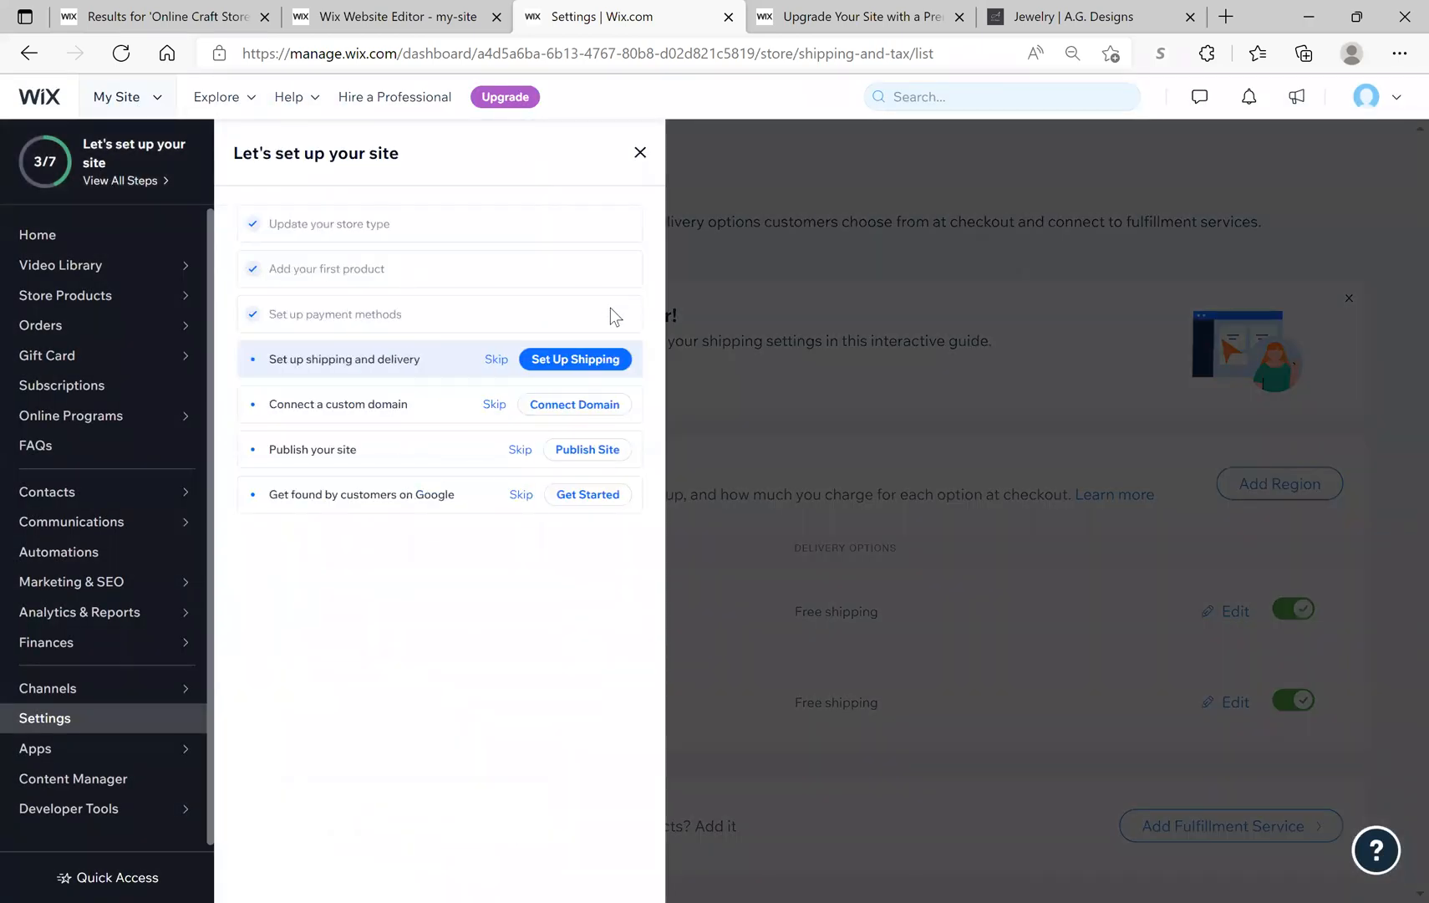
pyautogui.click(573, 404)
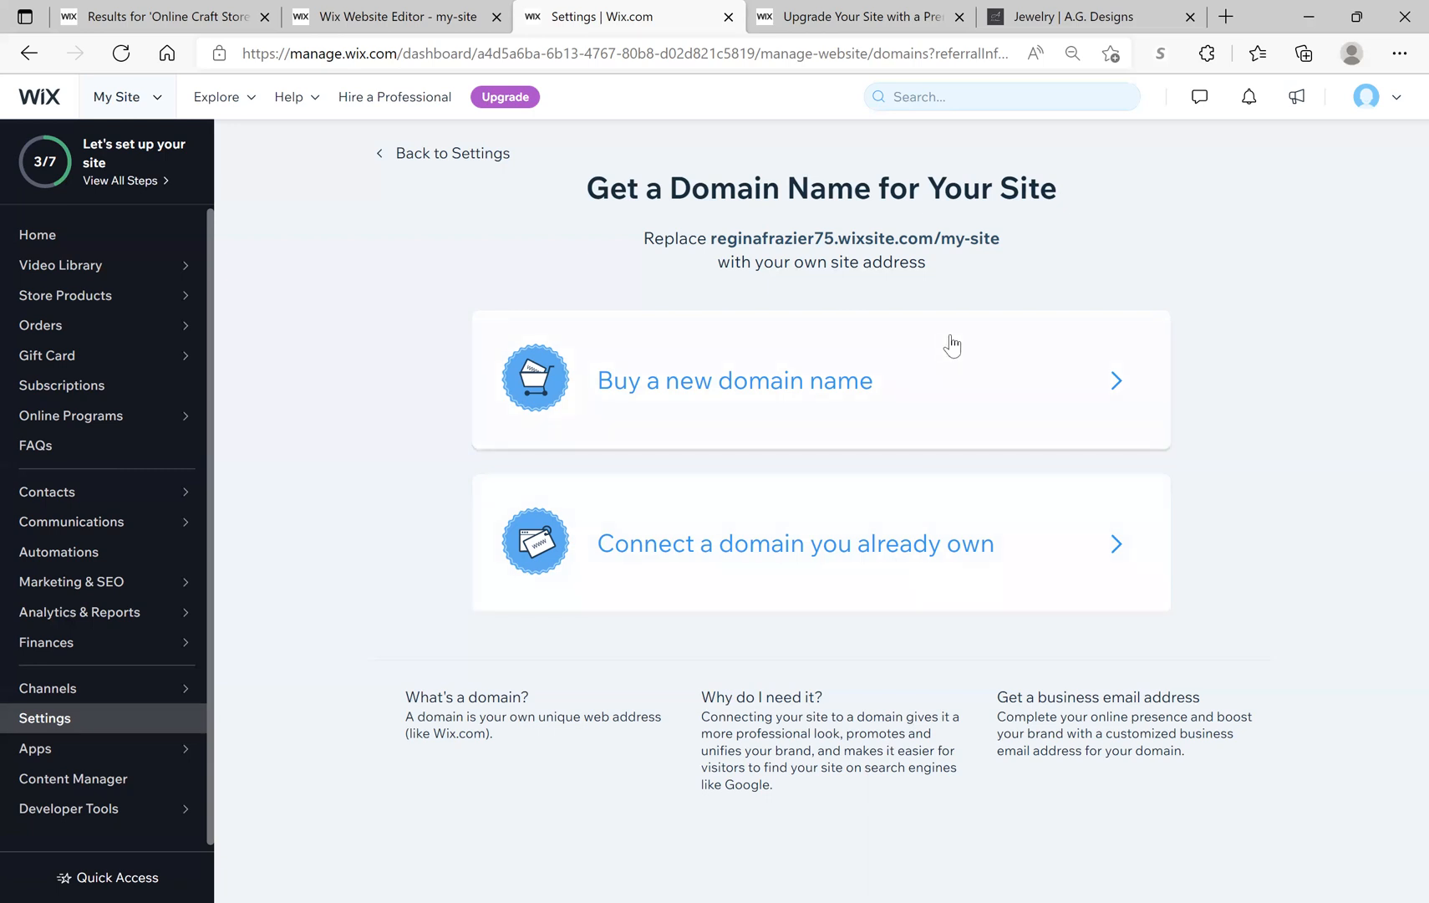
# Step: Search for the new domain 2beansblanks.com and choose Get It on the available result
pyautogui.click(929, 386)
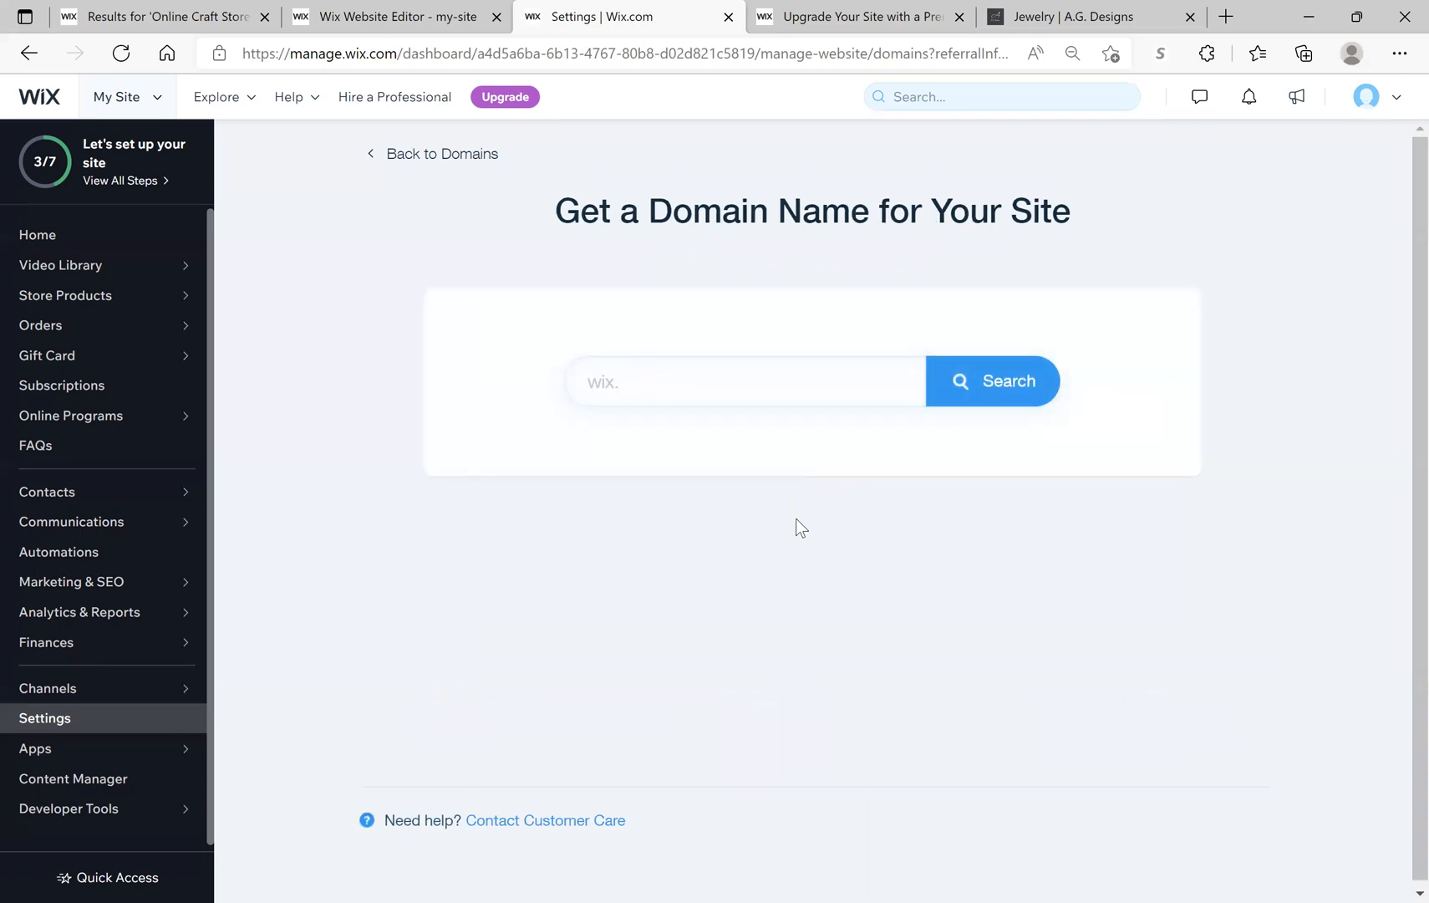
pyautogui.write('org')
pyautogui.press('BackSpace')
pyautogui.press('BackSpace')
pyautogui.press('BackSpace')
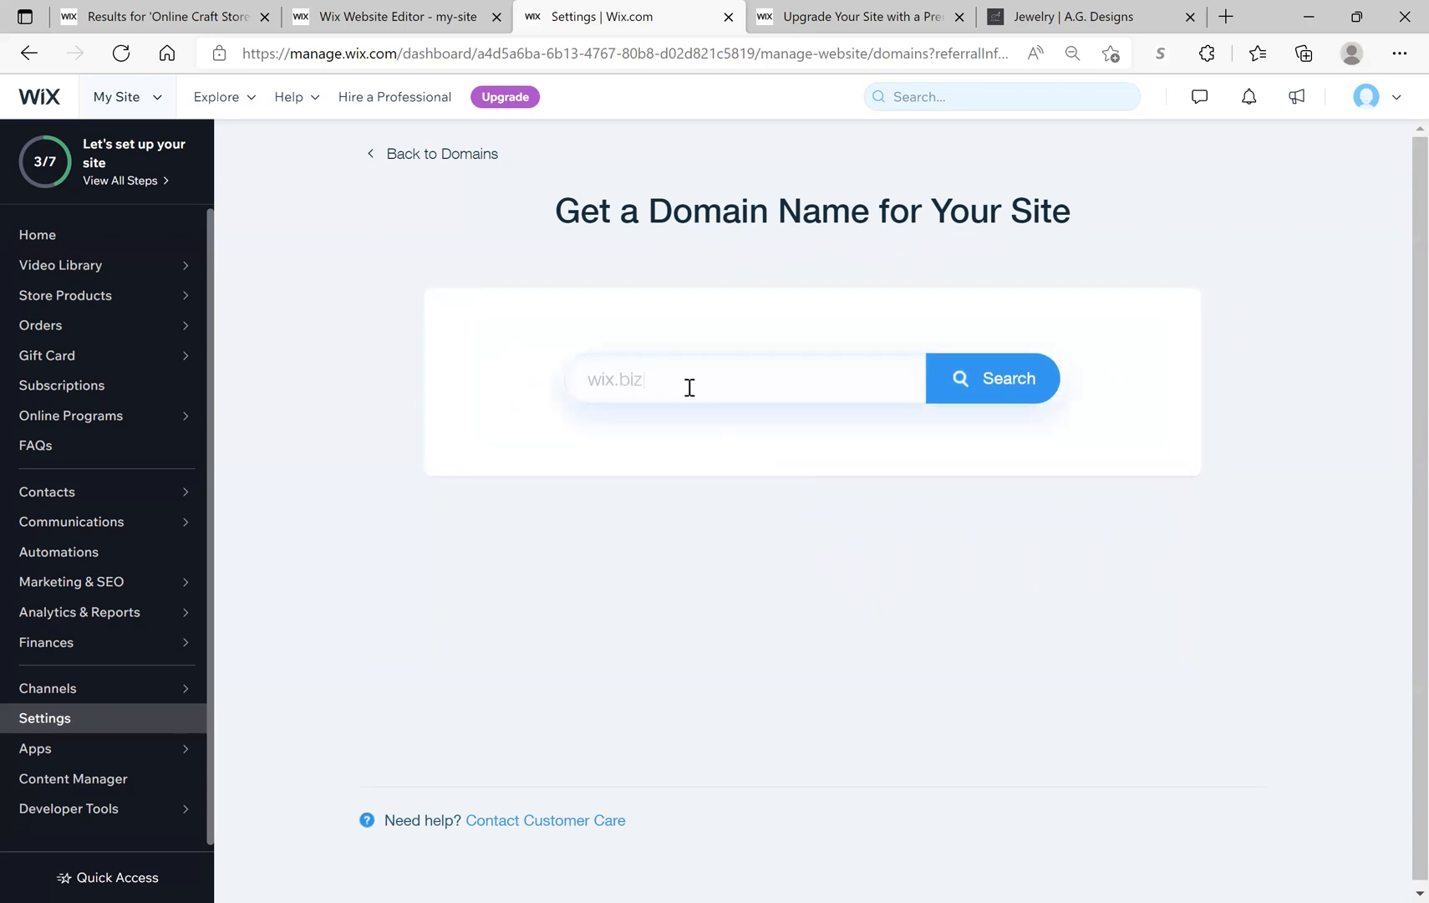
pyautogui.click(694, 385)
pyautogui.write('2')
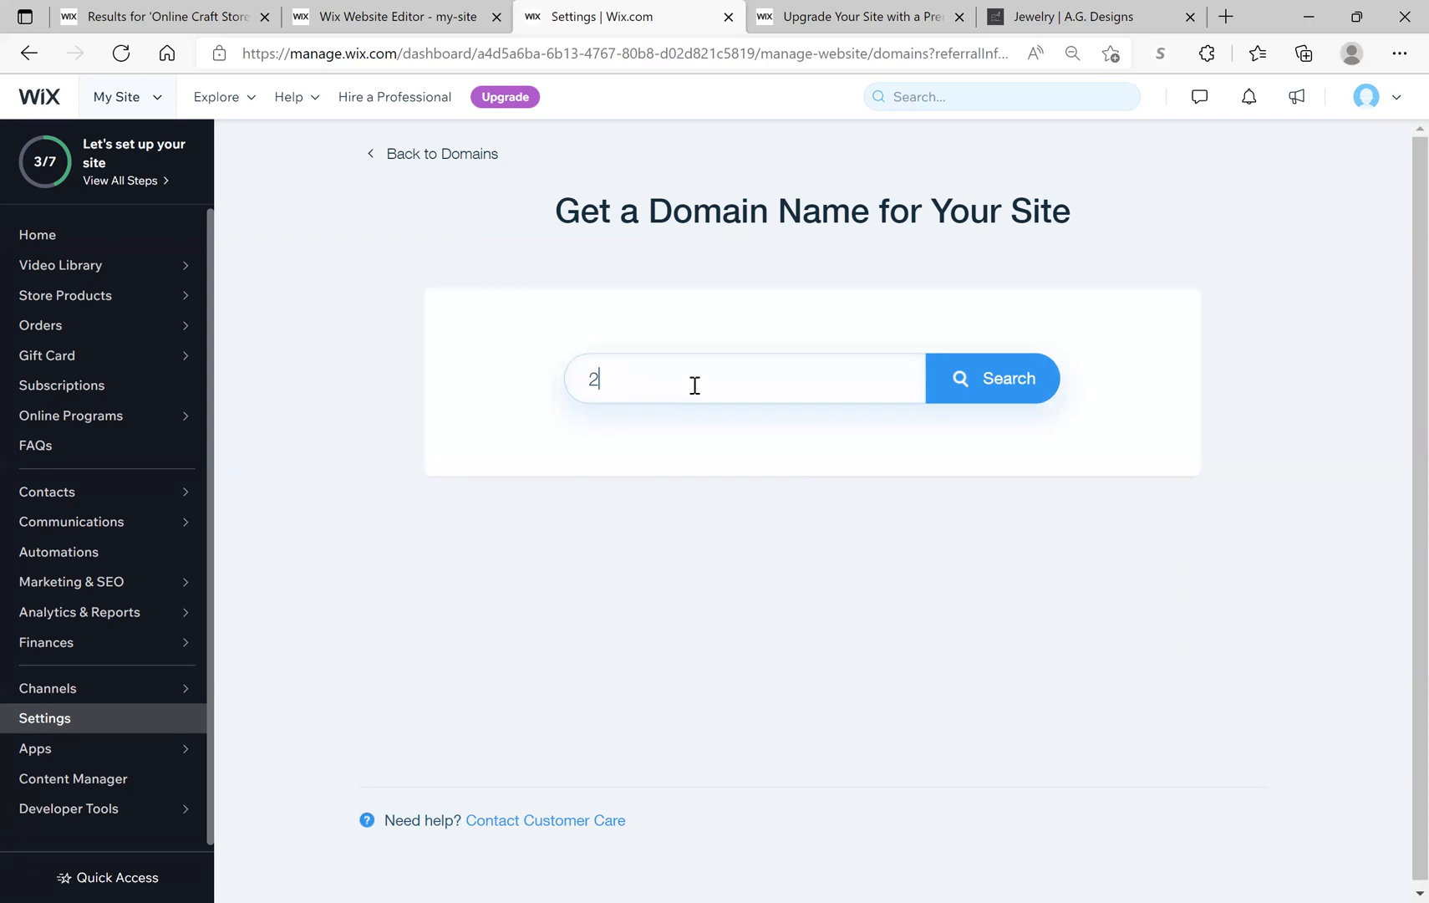
pyautogui.write('beansblanks.com')
pyautogui.click(1008, 377)
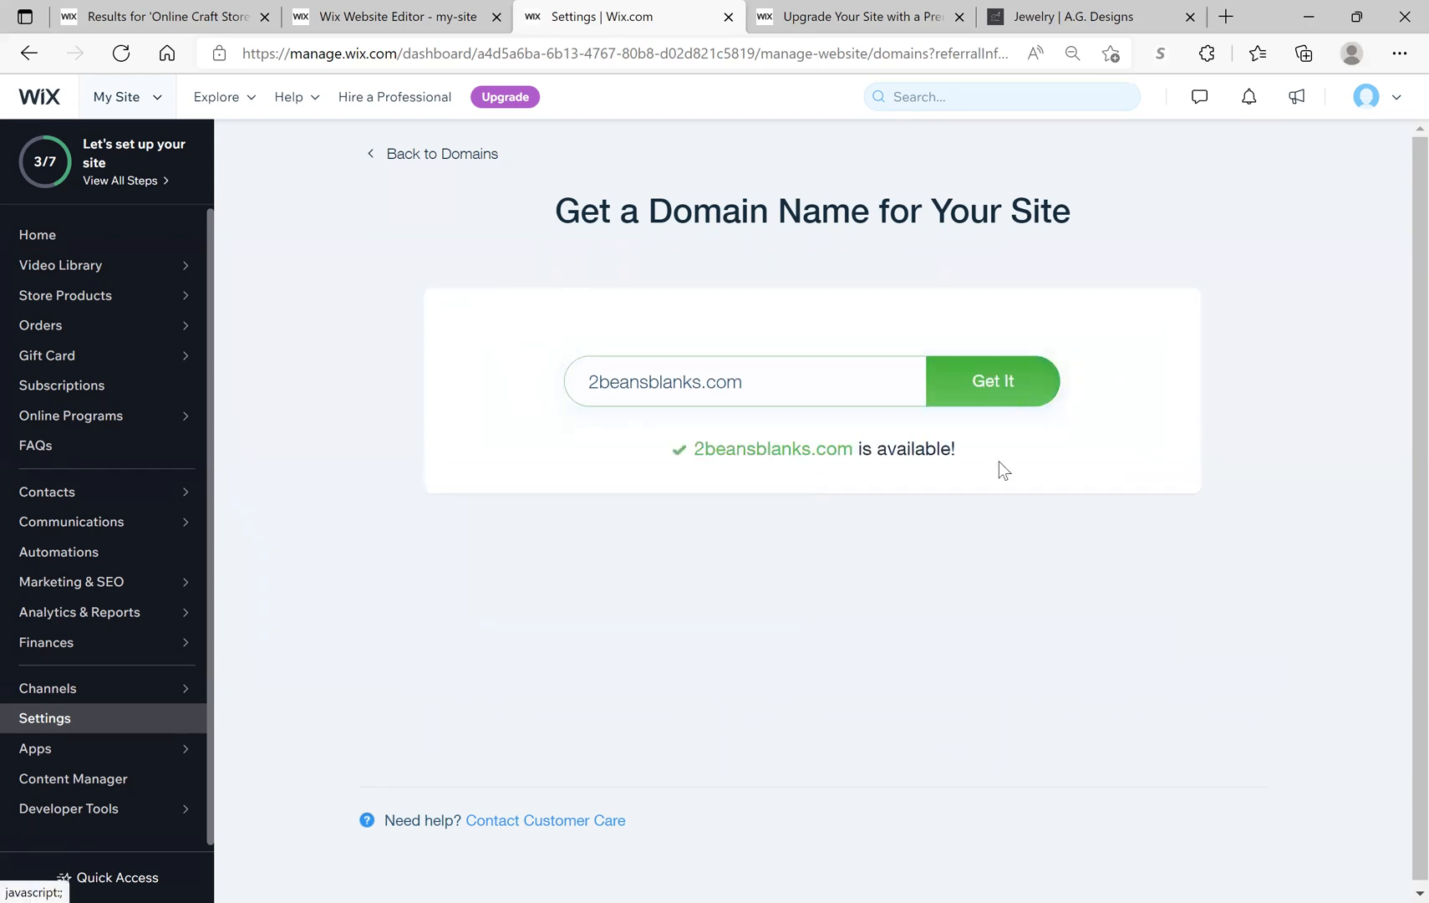
pyautogui.click(1008, 399)
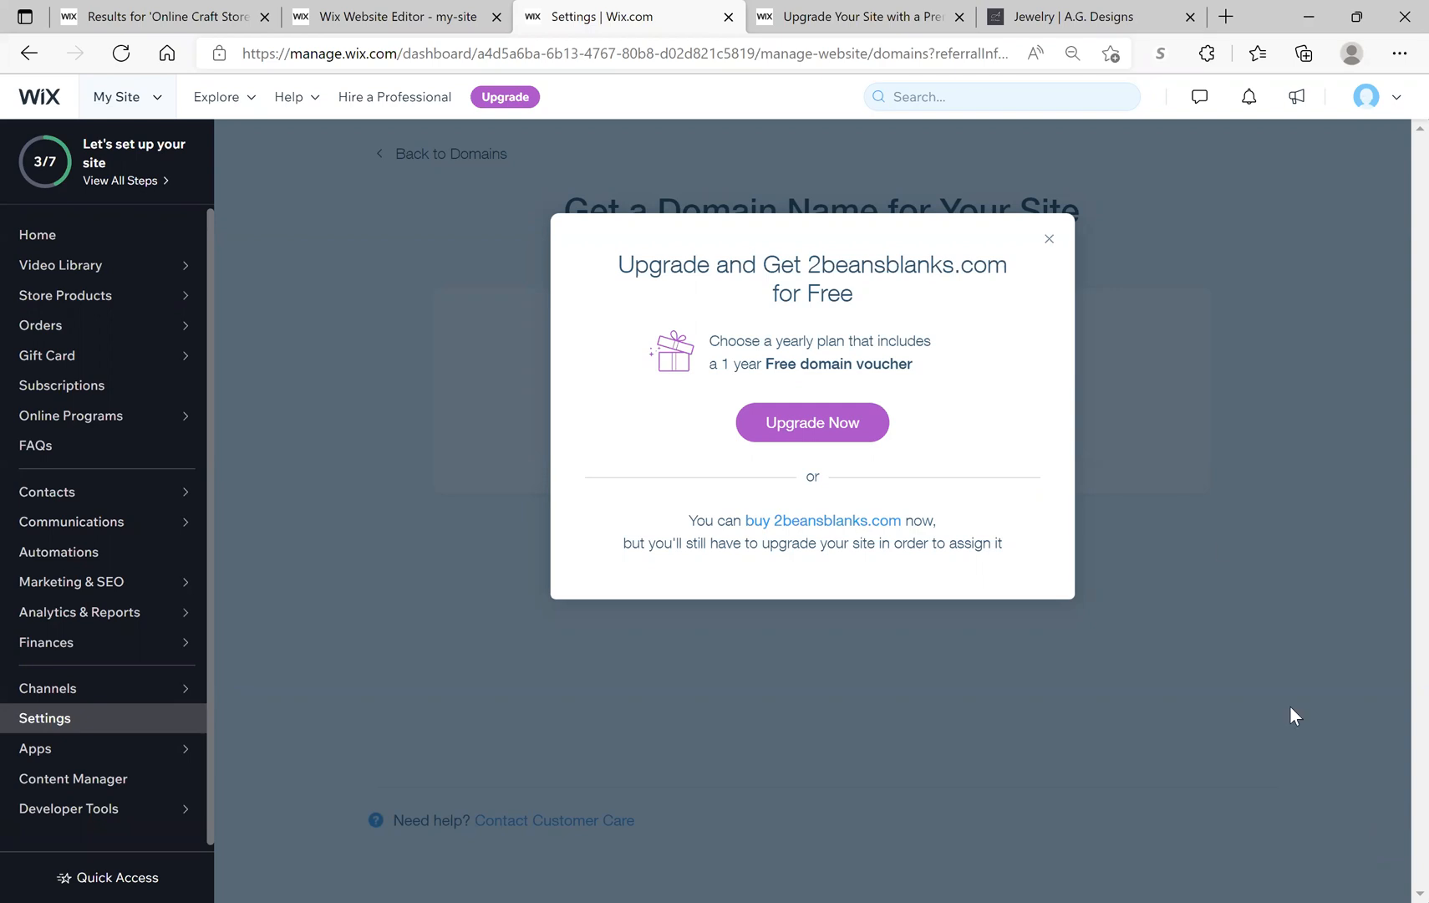
# Step: Close the 'Upgrade and Get 2beansblanks.com for Free' dialog
pyautogui.click(1050, 239)
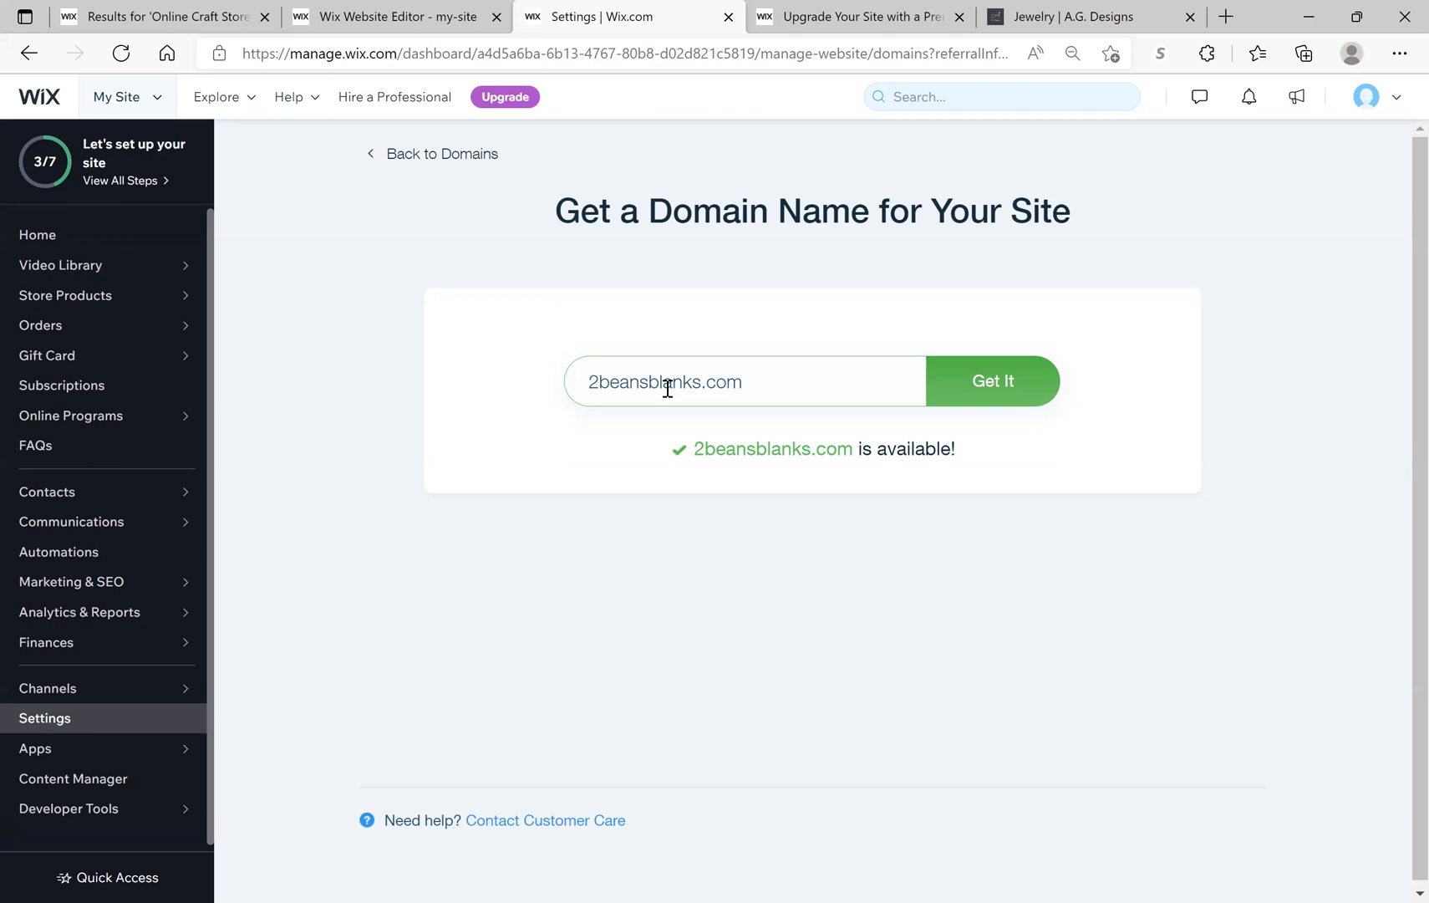
# Step: Open the 'Let's set up your site' checklist panel from the left sidebar
pyautogui.click(107, 178)
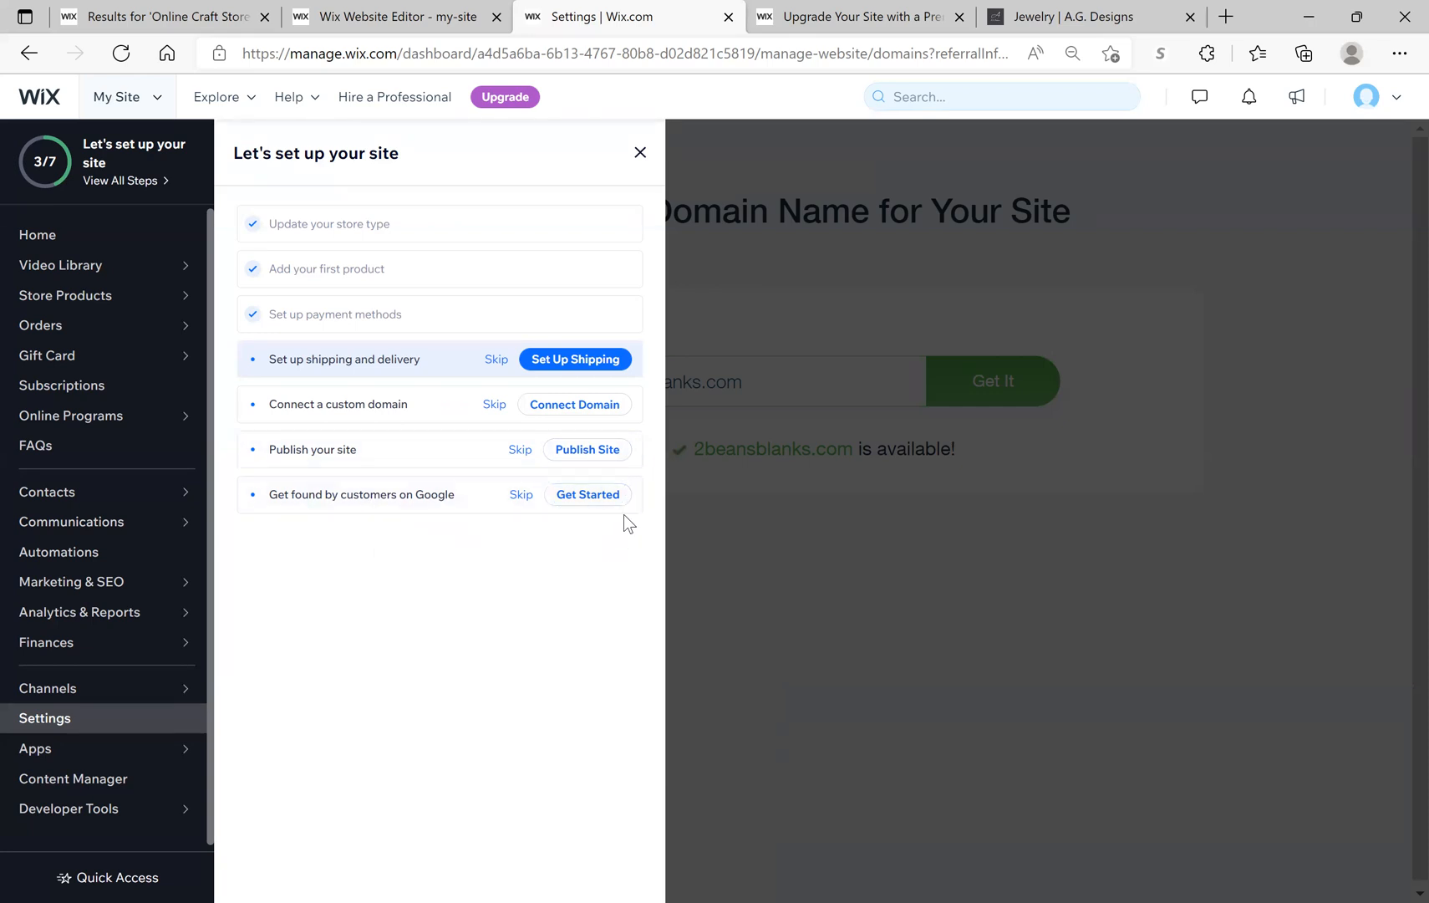
# Step: Start the 'Get found by customers on Google' SEO checklist, then list the recent sites under My Site
pyautogui.click(604, 501)
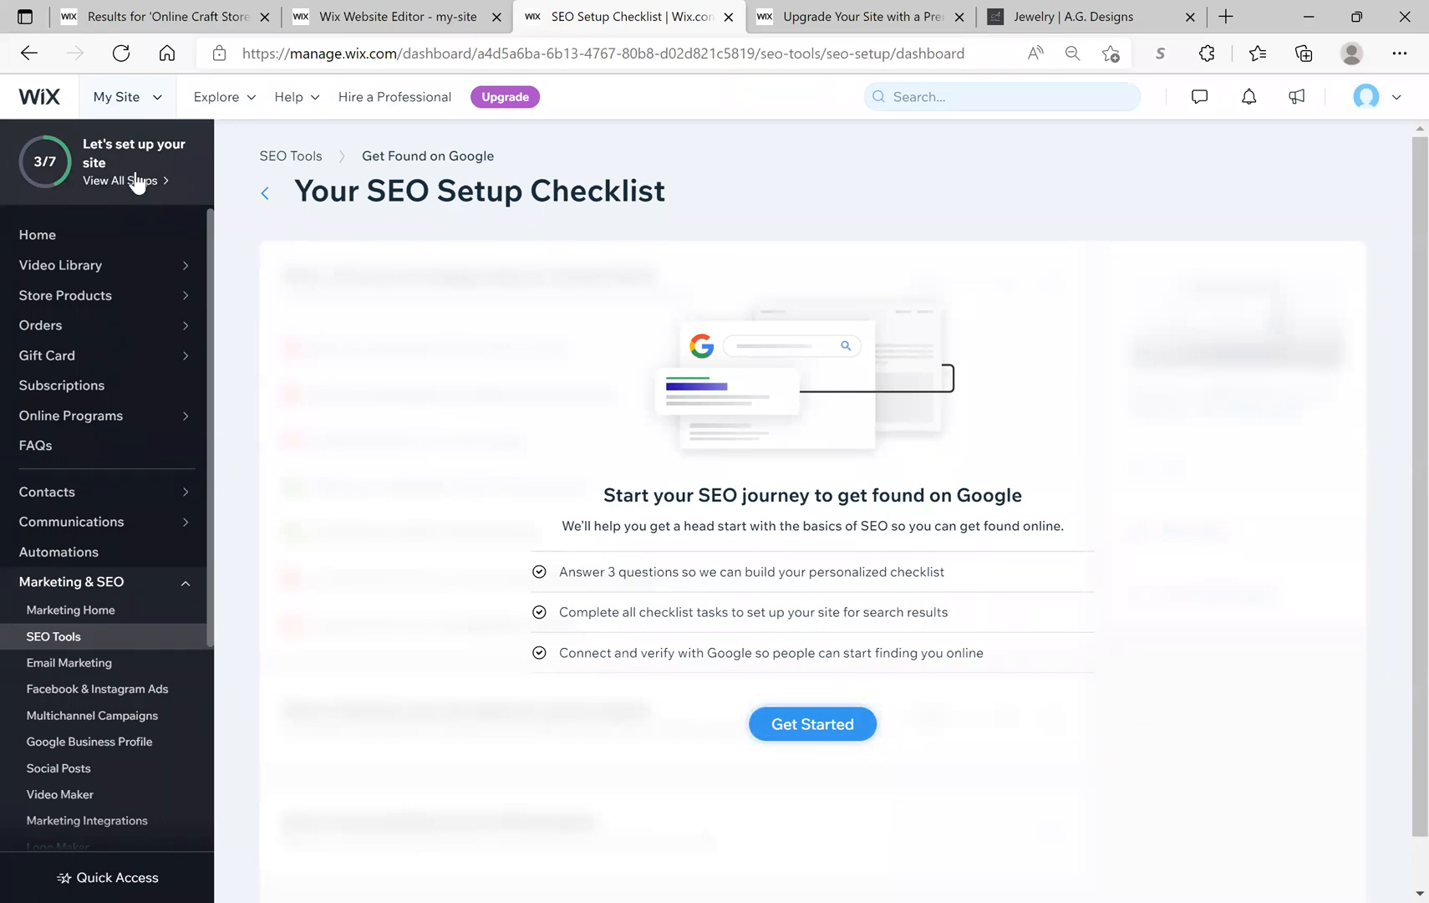
pyautogui.moveTo(153, 324)
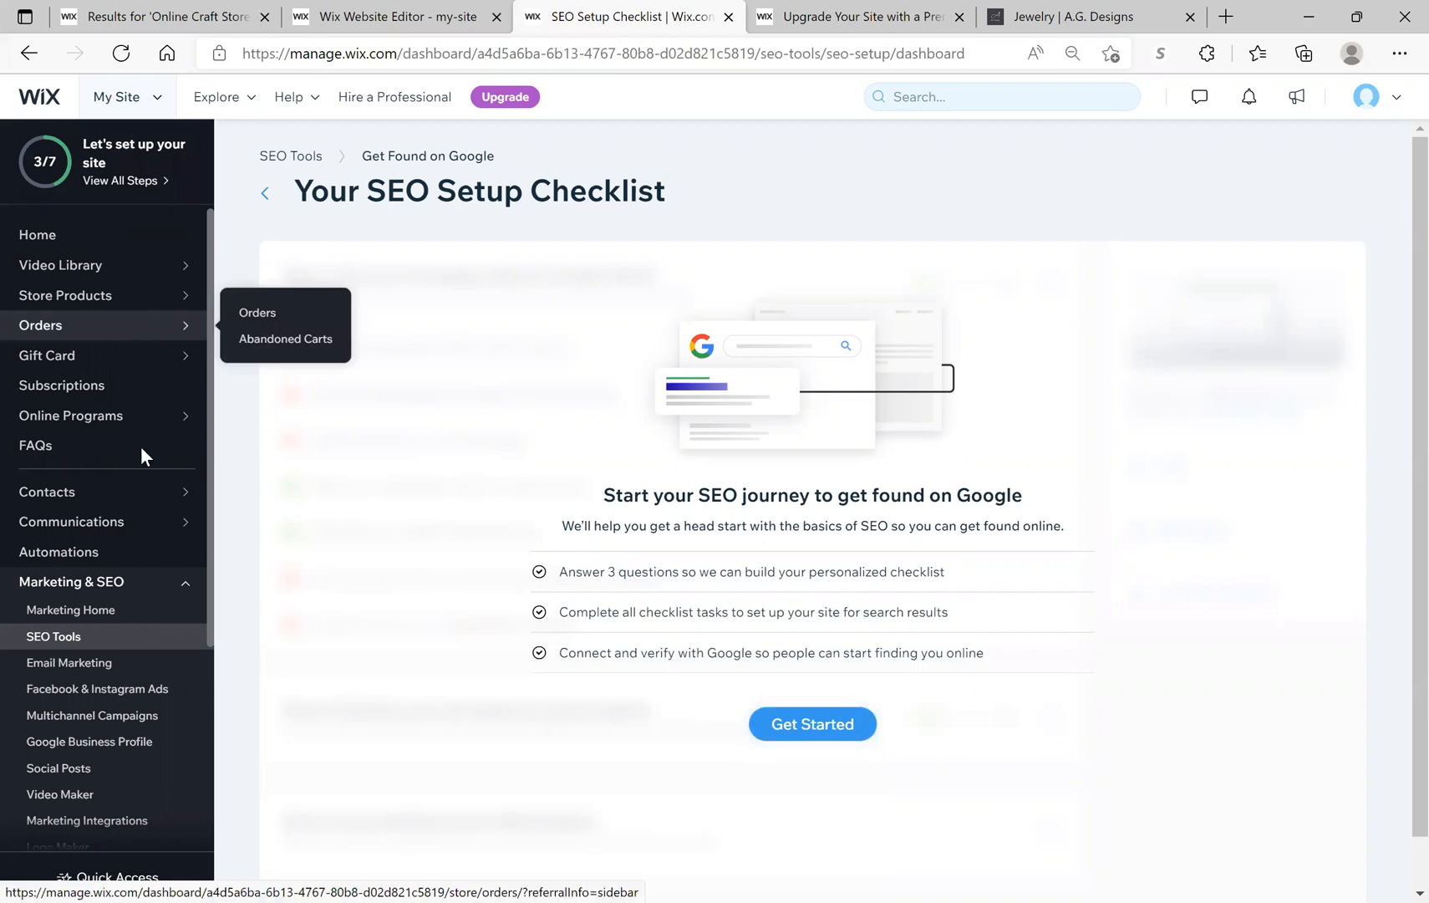
pyautogui.moveTo(122, 279)
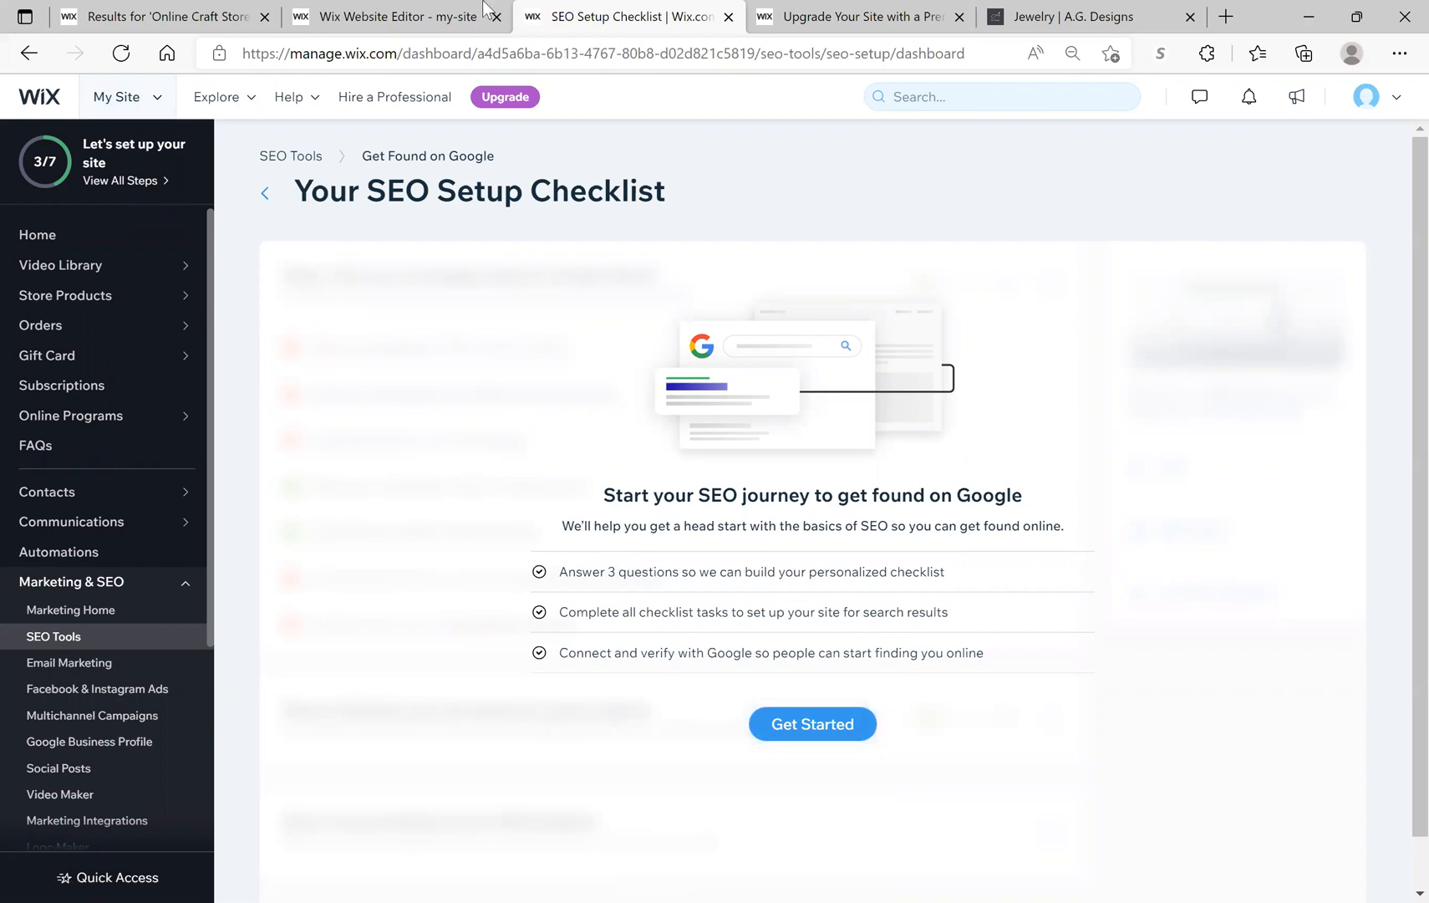
pyautogui.click(125, 102)
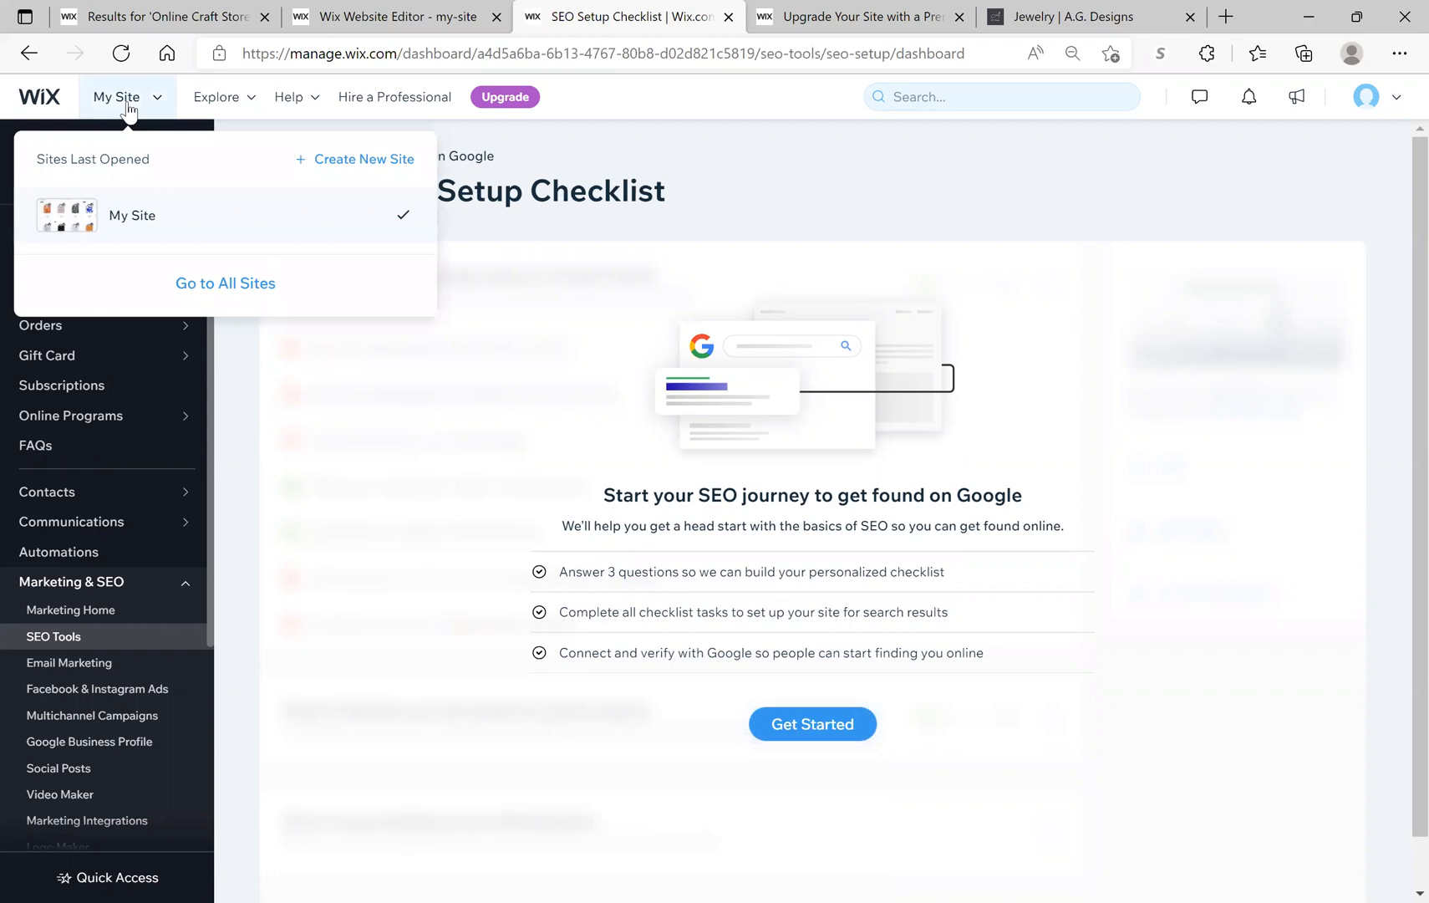
# Step: Open My Site's dashboard and launch the editor on the Shop page with its flask products
pyautogui.click(95, 219)
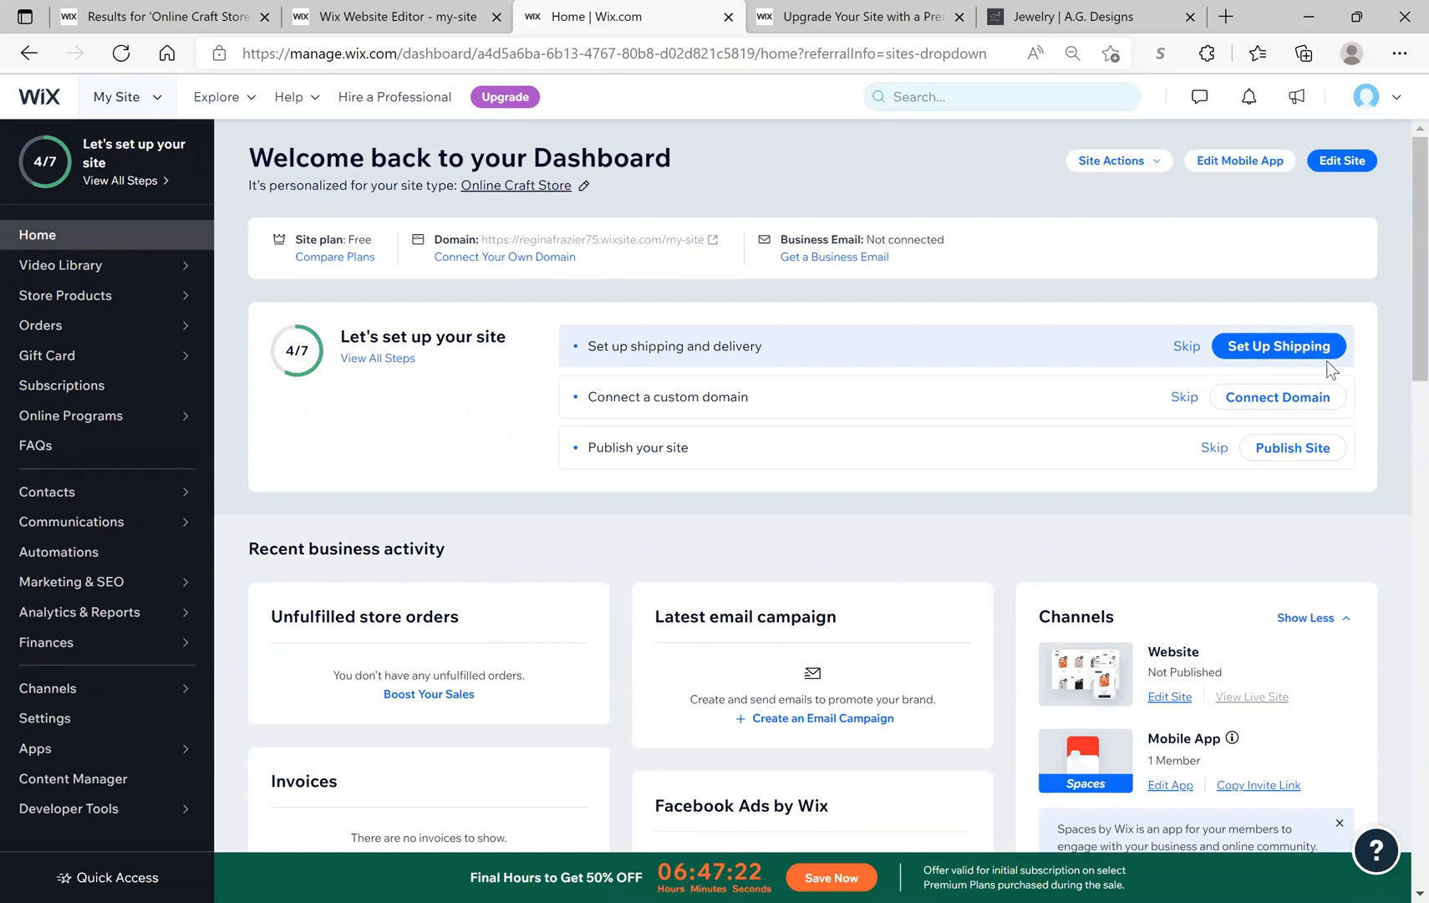
pyautogui.click(1356, 160)
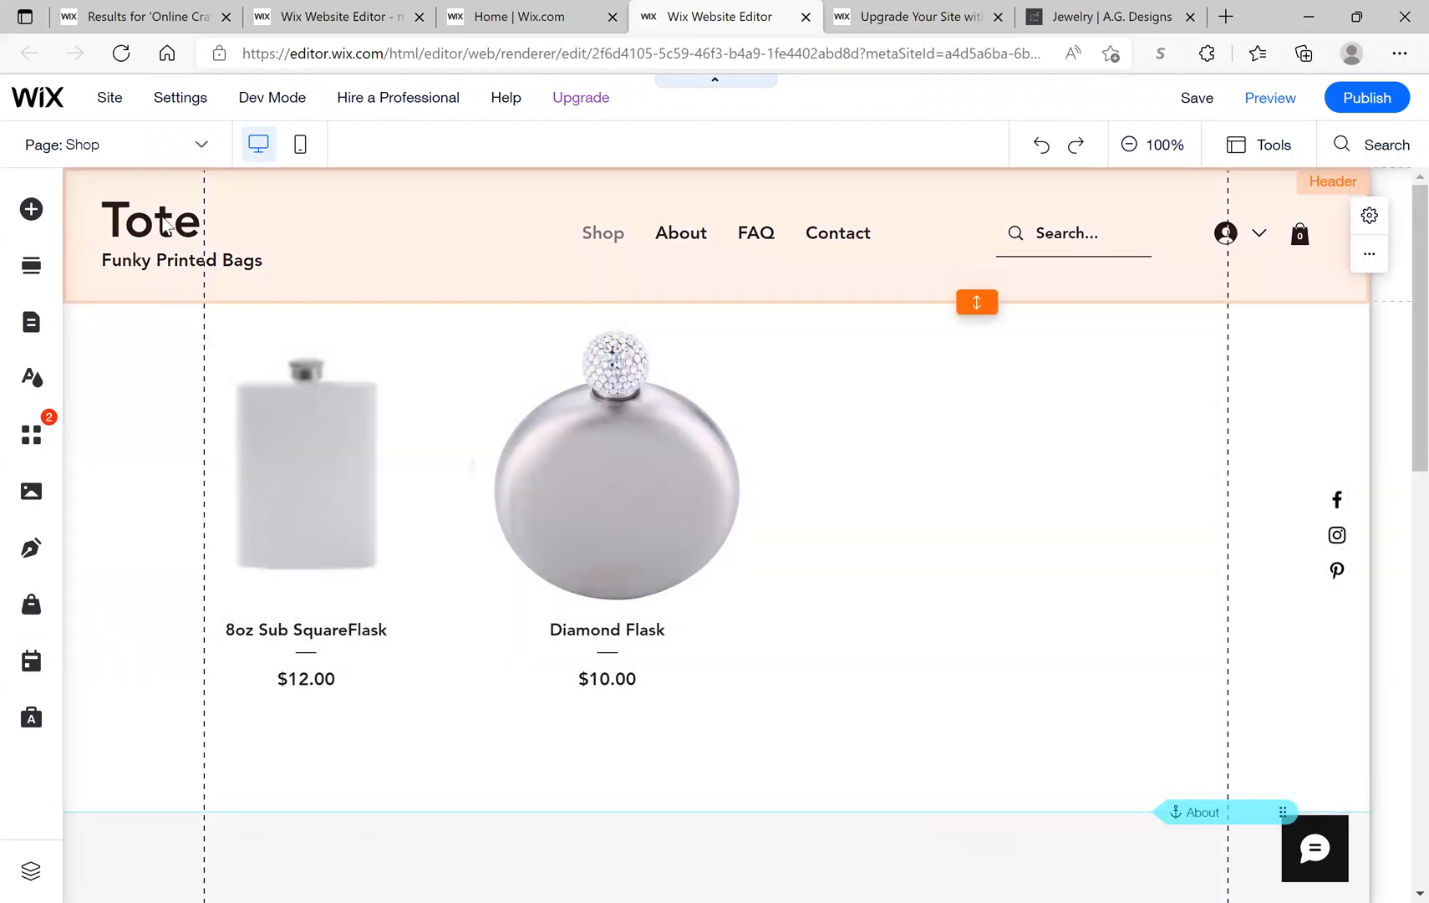
# Step: Change the header logo button text from 'Tote' to '2Beans Blanks'
pyautogui.click(165, 226)
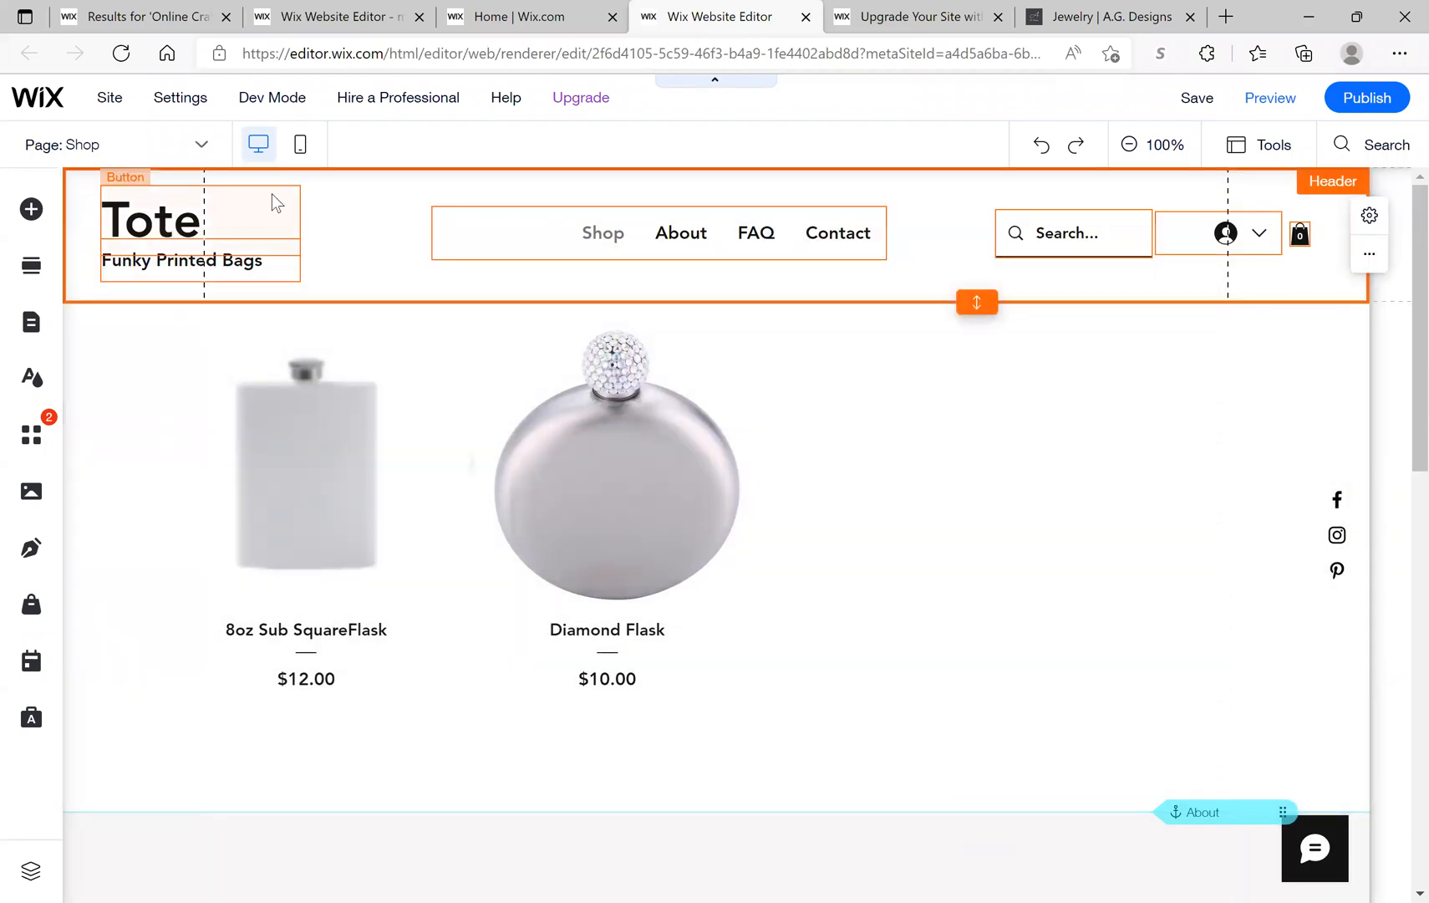
pyautogui.doubleClick(193, 229)
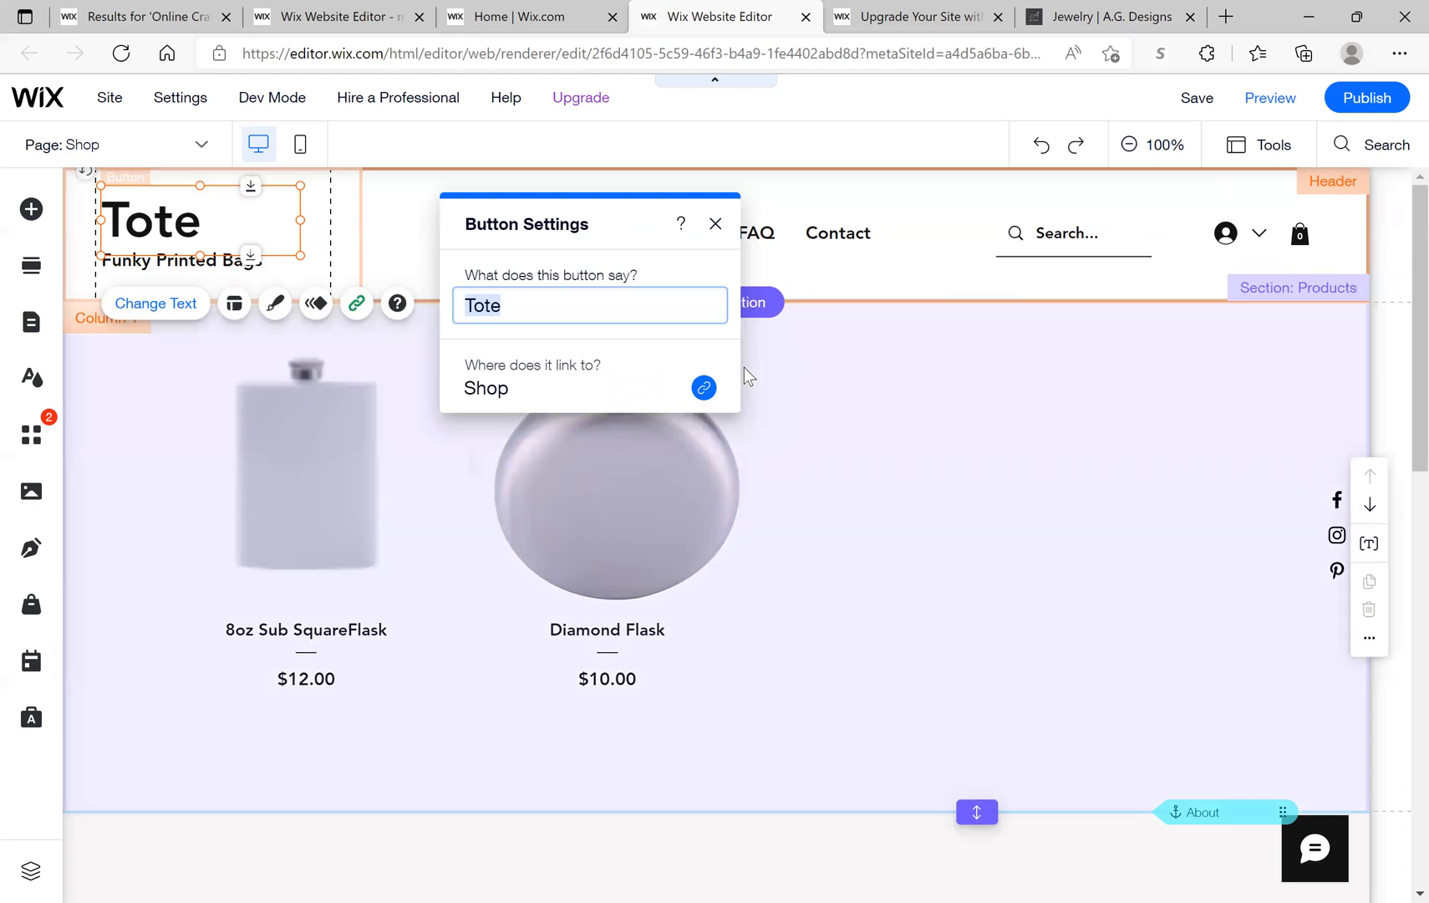
pyautogui.write('2')
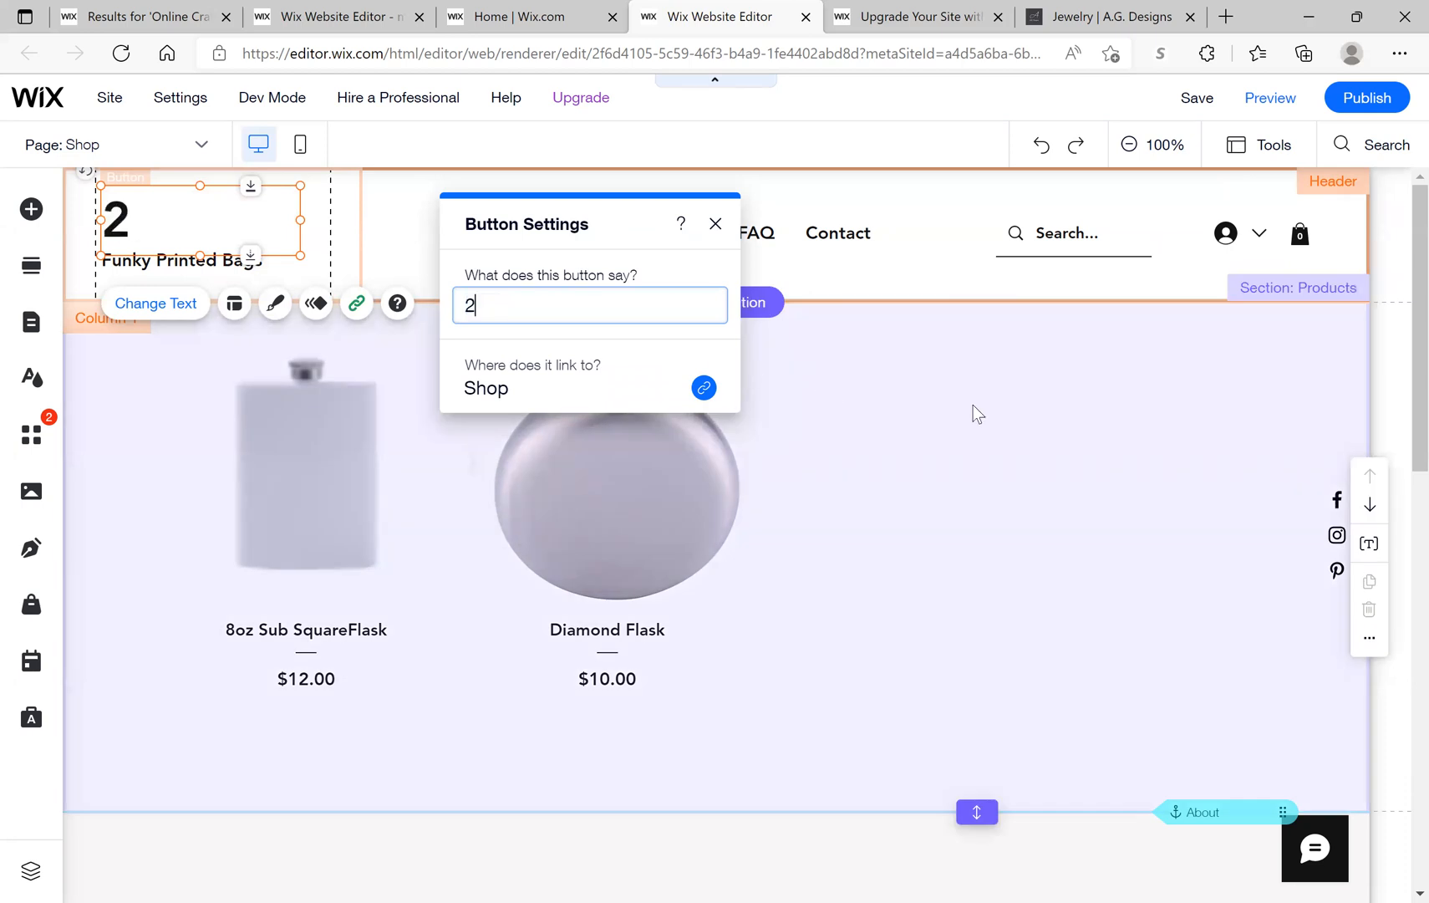
pyautogui.write('Beans')
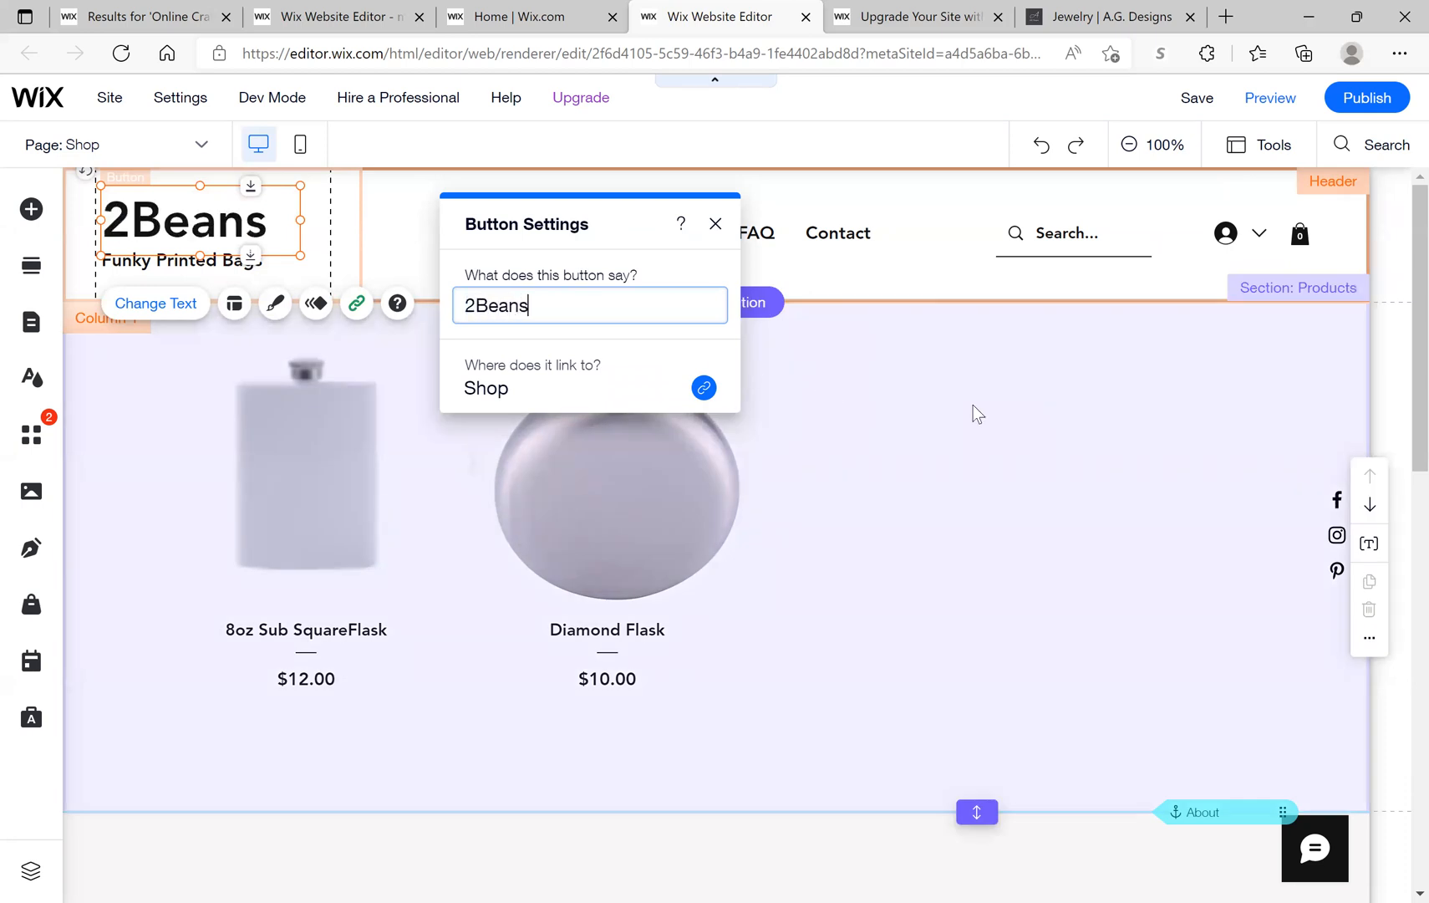
pyautogui.write(' Blanks')
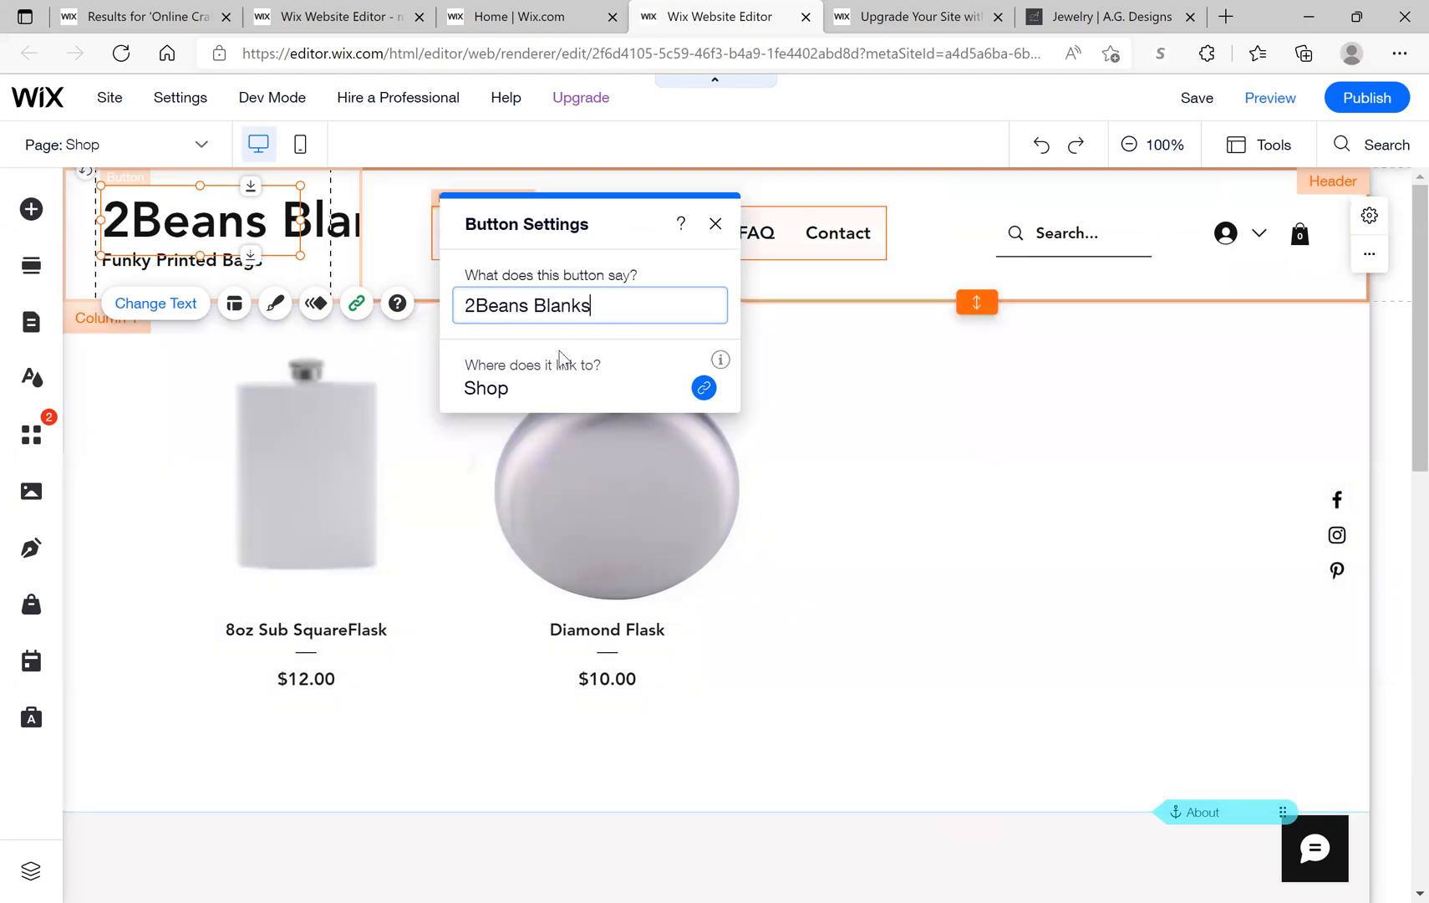
pyautogui.click(716, 223)
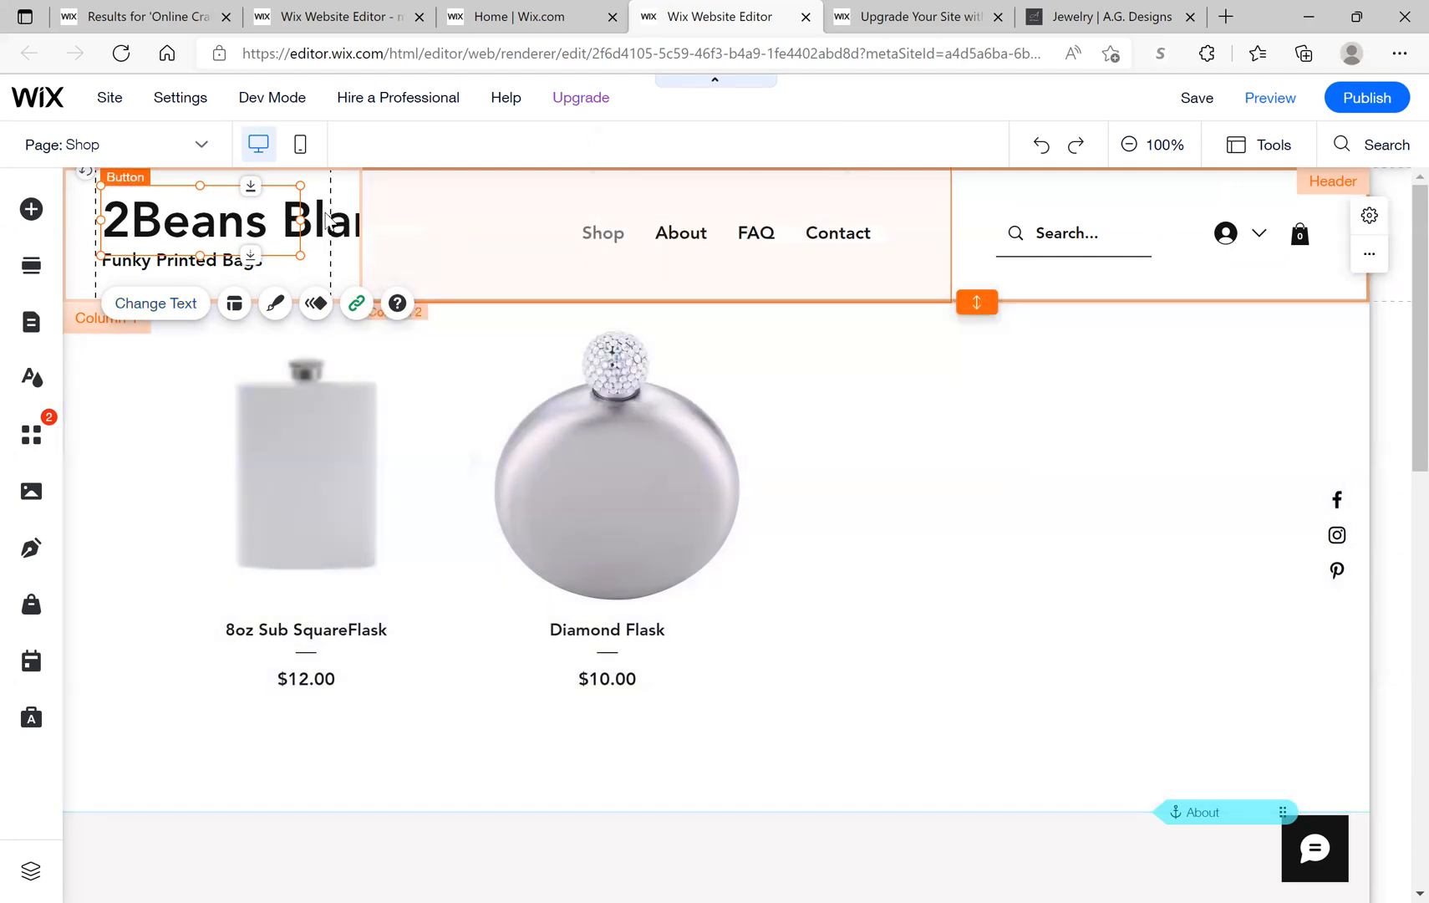
# Step: Widen the 2Beans Blanks logo so the full name shows in the header
pyautogui.click(303, 219)
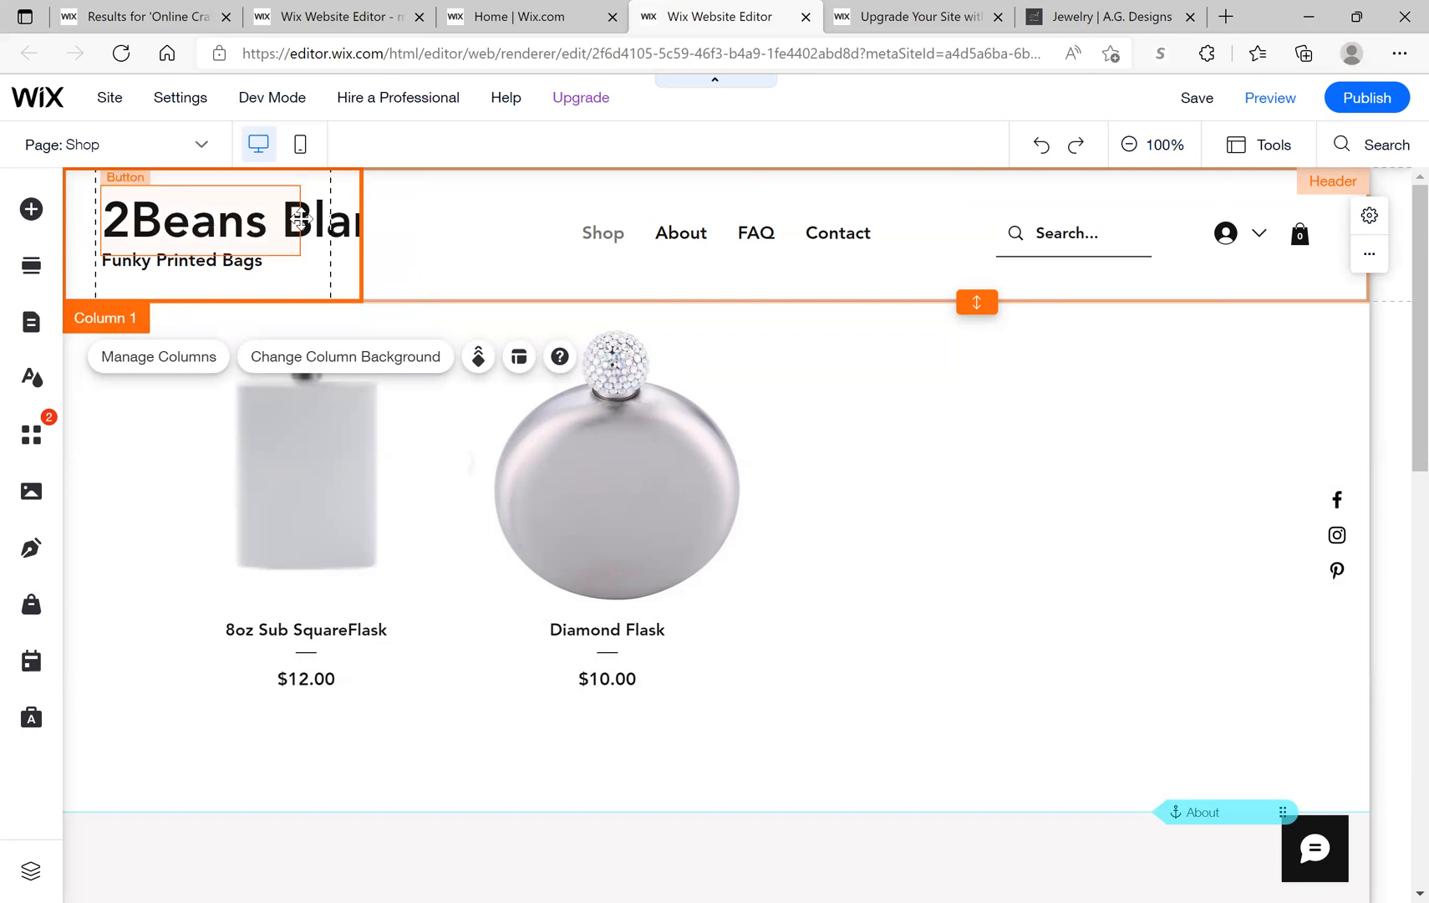
pyautogui.click(288, 230)
pyautogui.moveTo(316, 220); pyautogui.dragTo(447, 242)
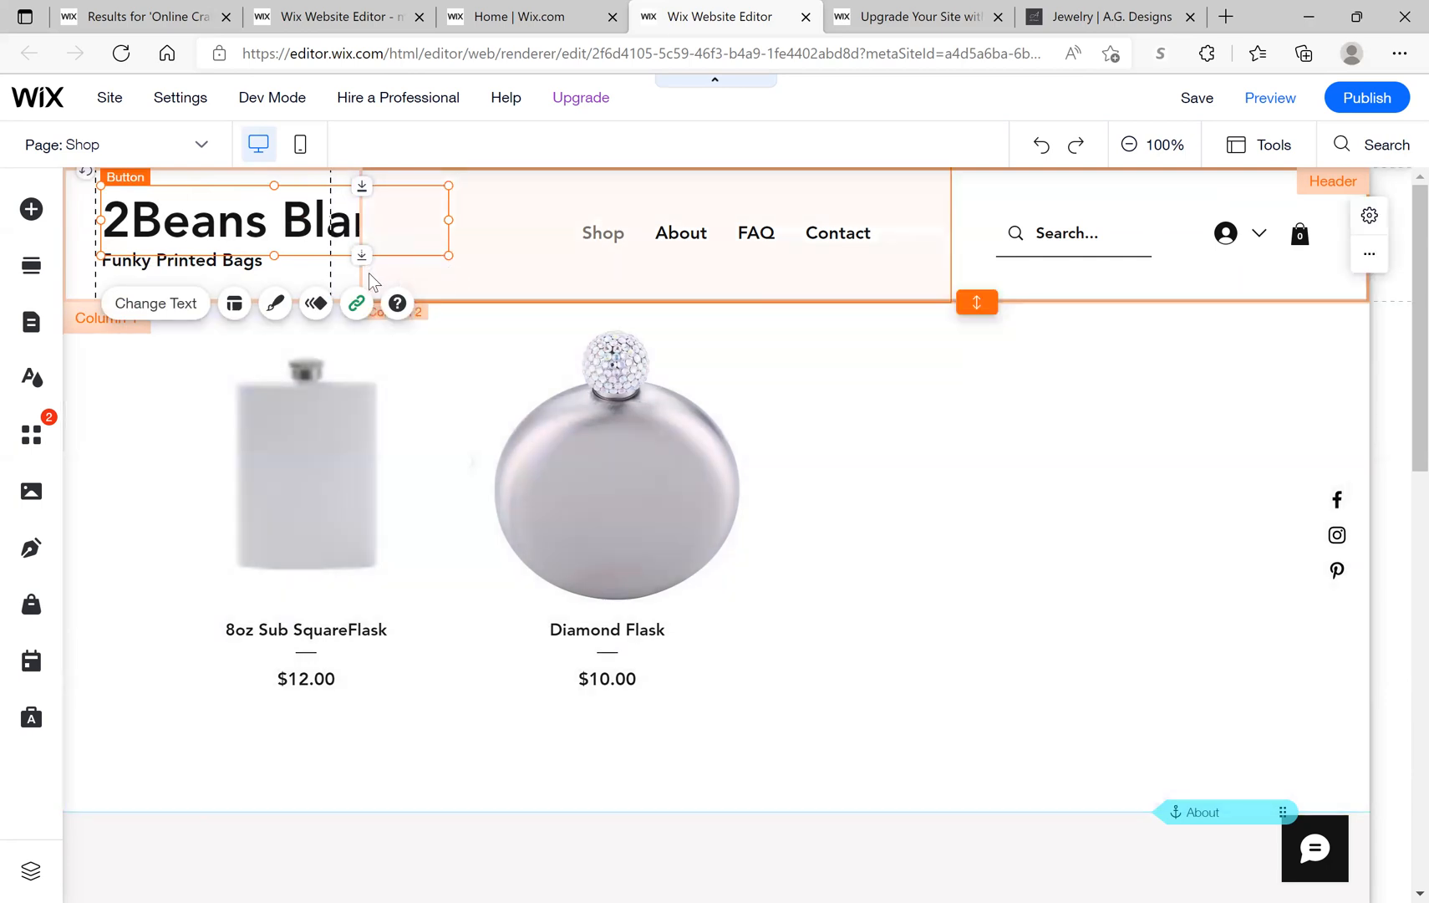
pyautogui.click(368, 272)
pyautogui.moveTo(374, 268); pyautogui.dragTo(425, 255)
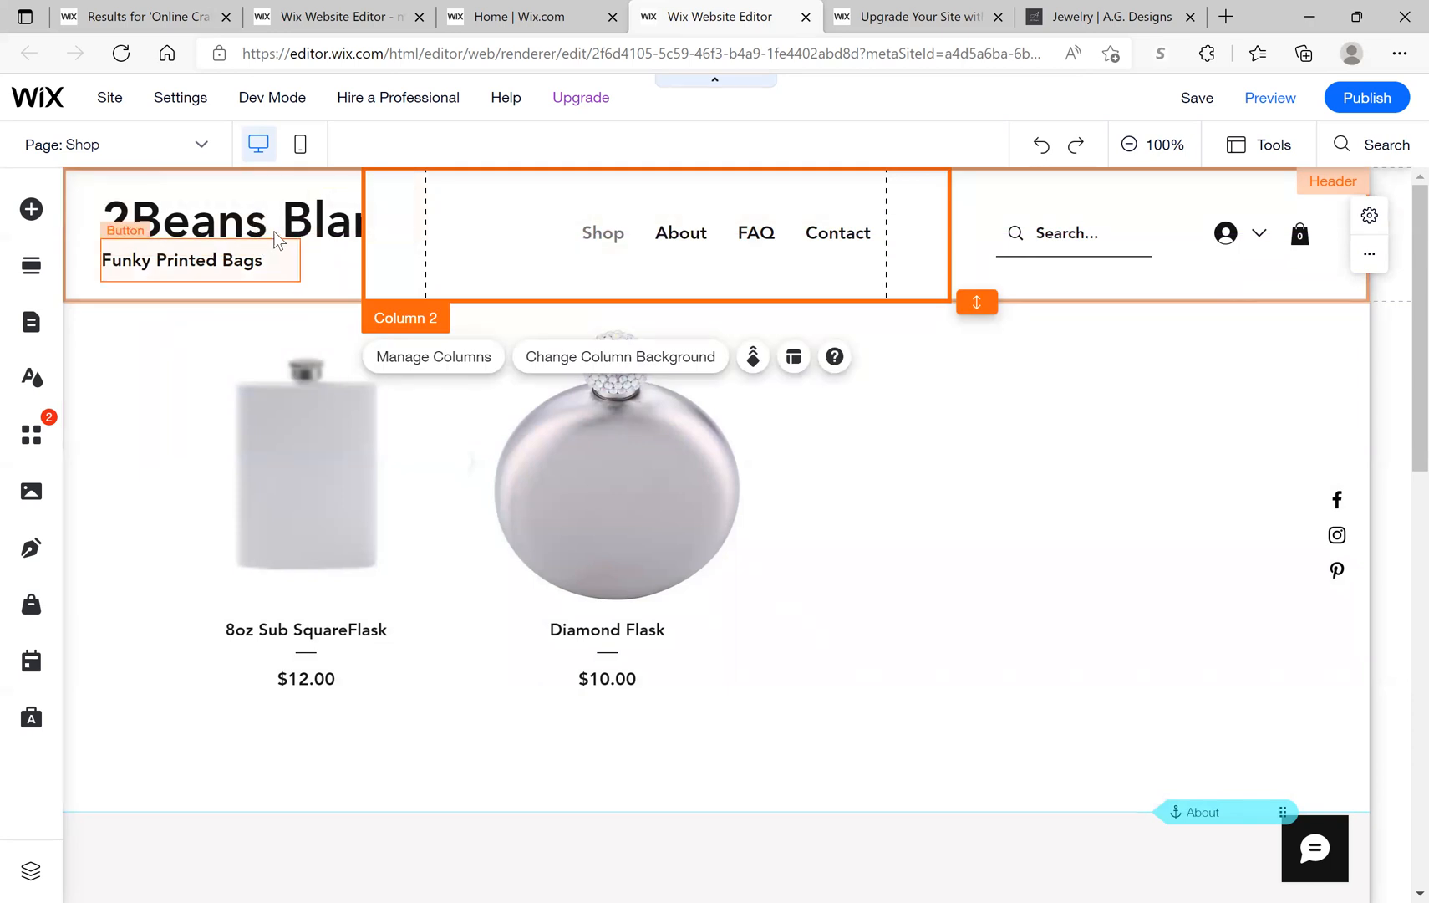
# Step: Delete the Funky Printed Bags tagline so only the store name remains in the header
pyautogui.click(253, 259)
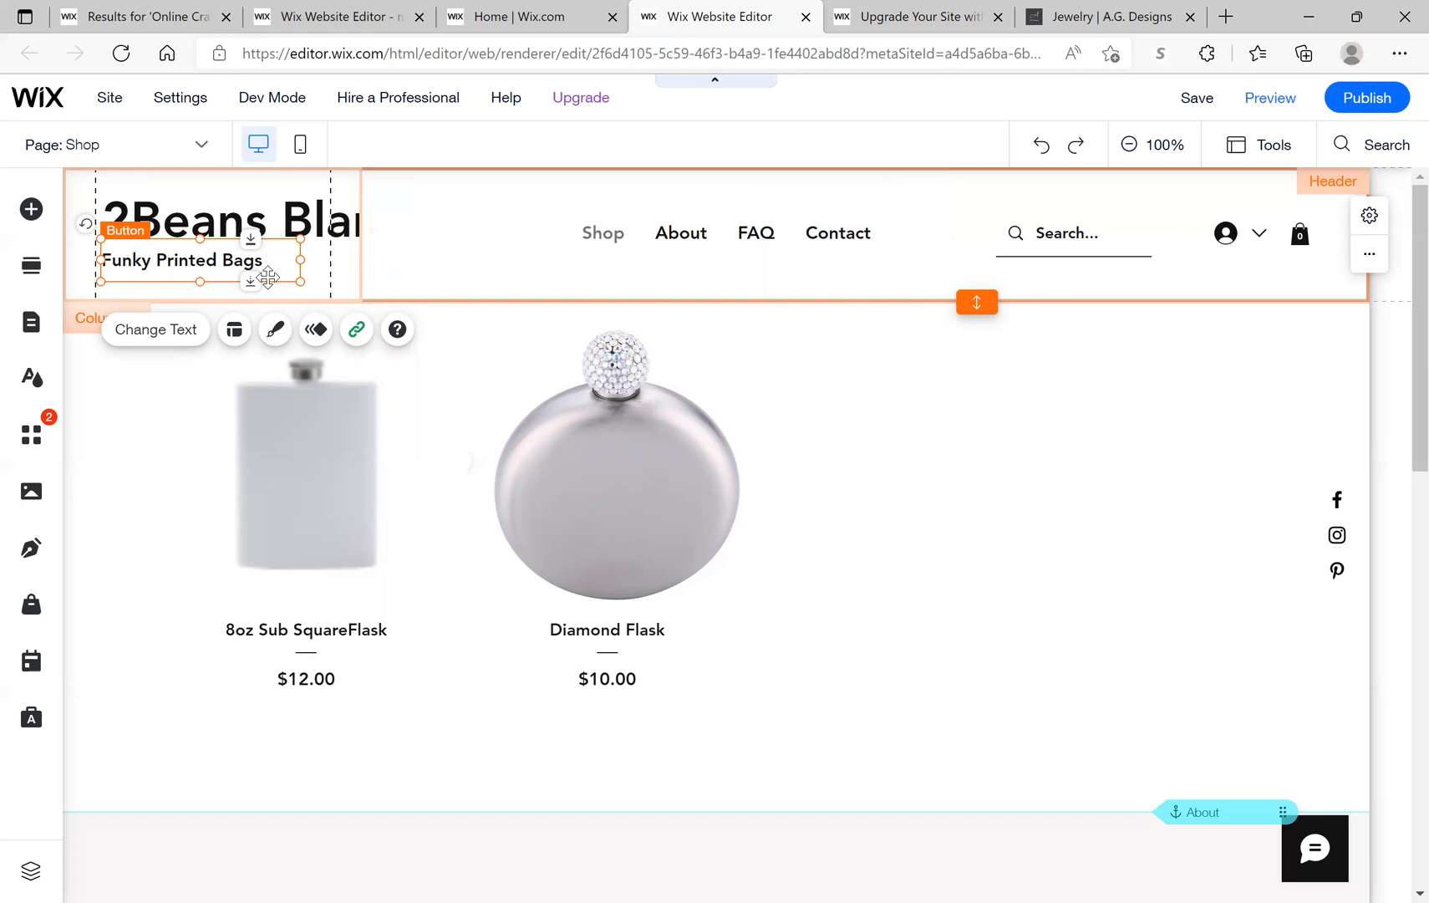
pyautogui.press('Delete')
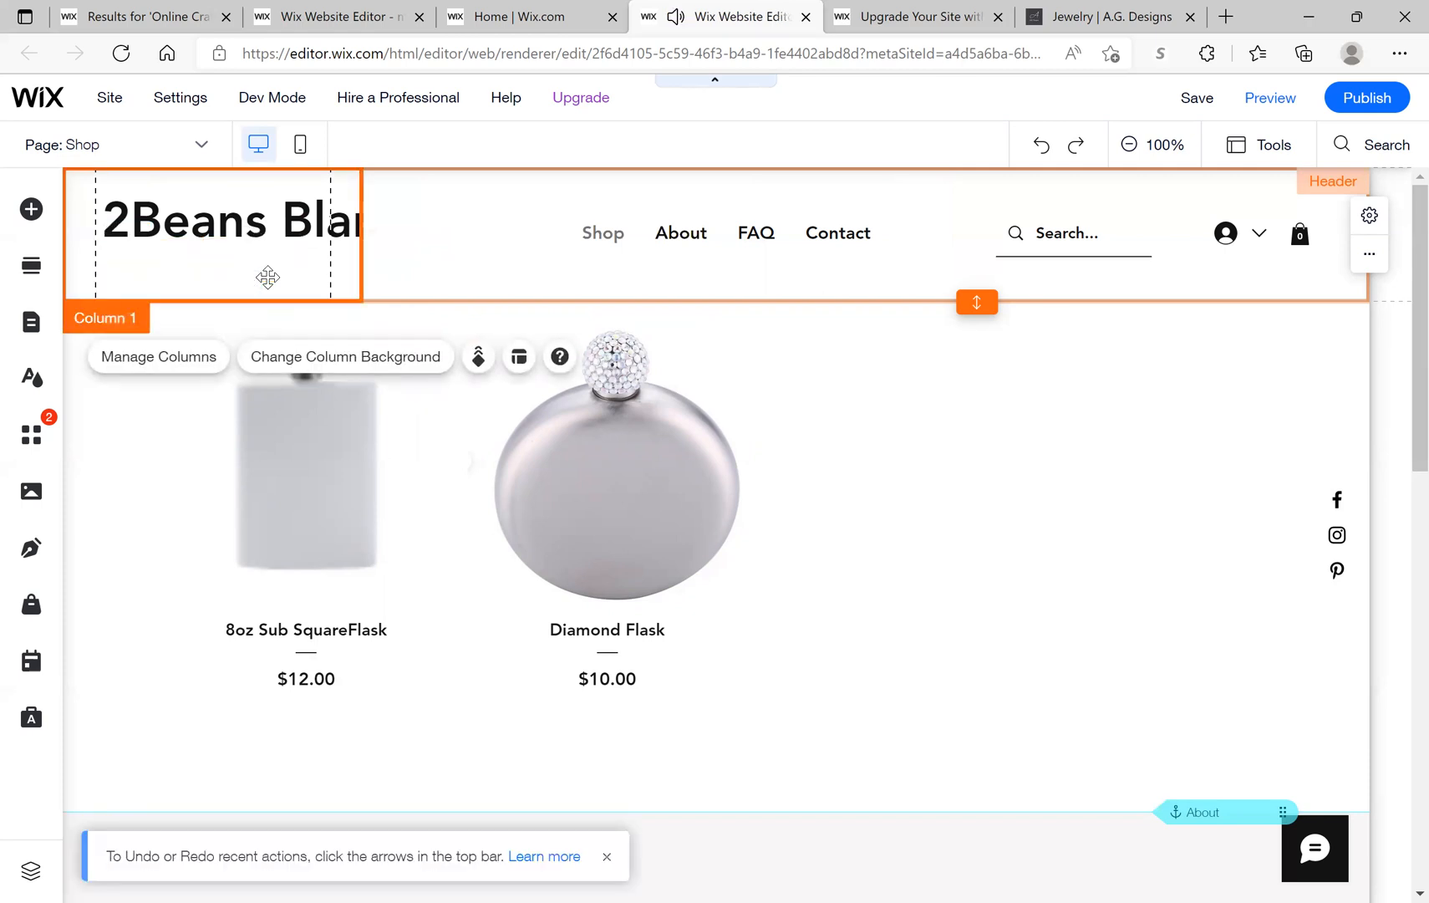
pyautogui.rightClick(263, 266)
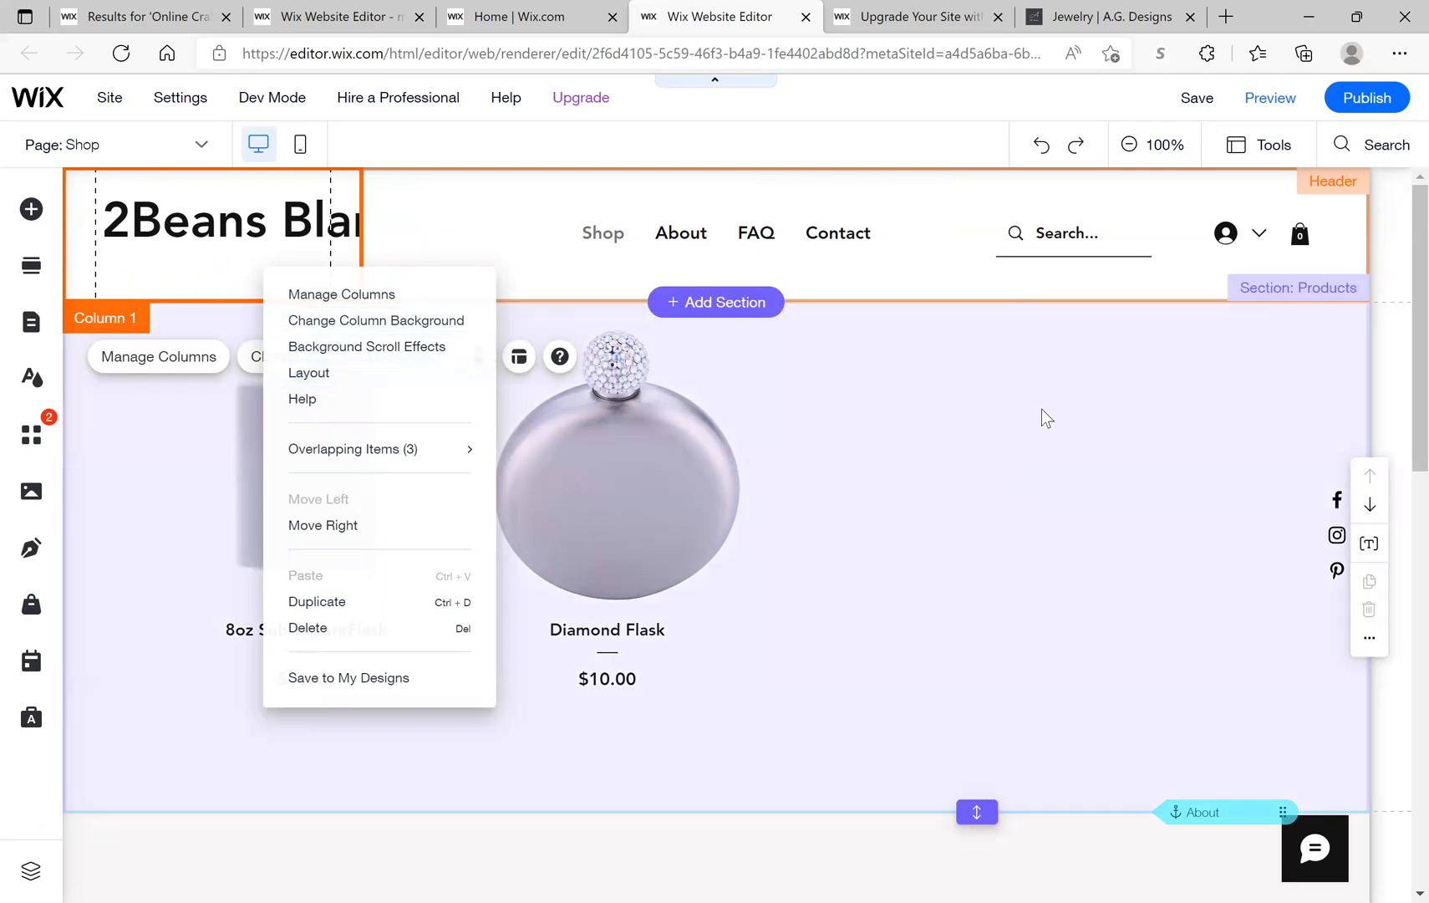
pyautogui.click(1041, 409)
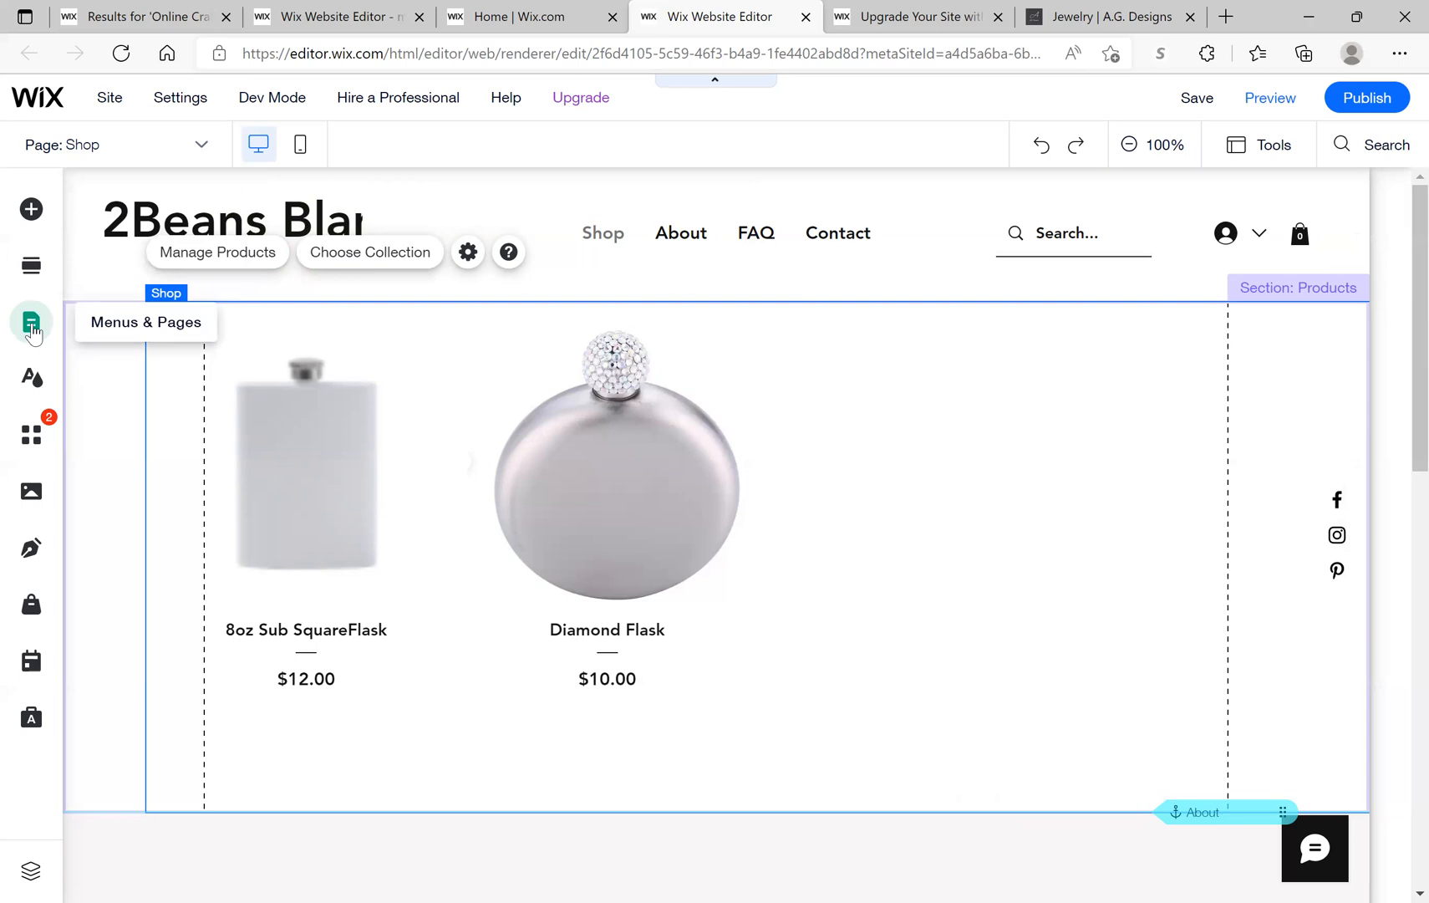
pyautogui.click(32, 324)
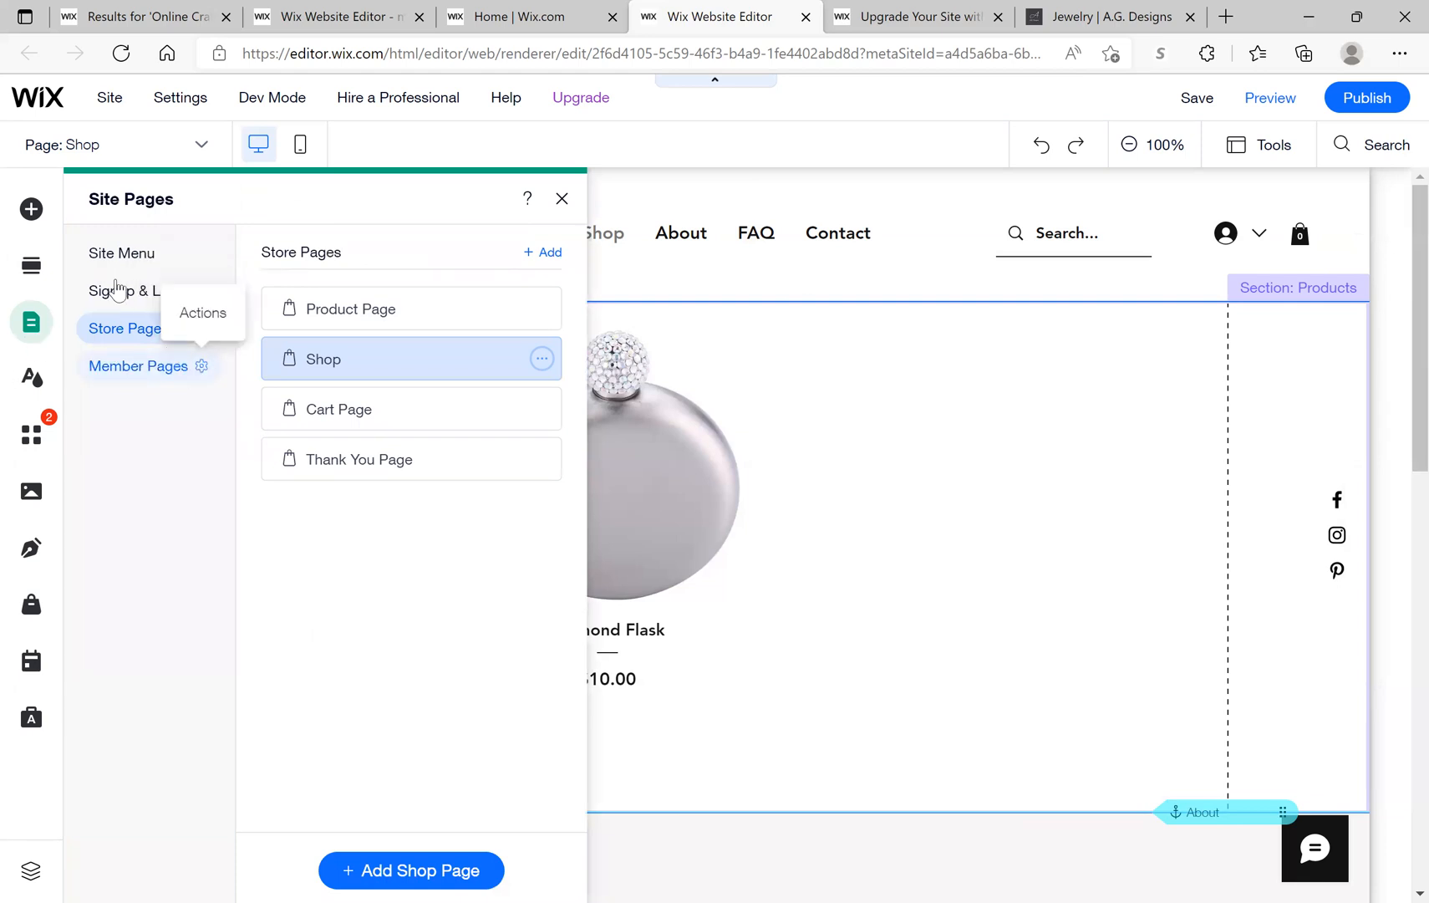
pyautogui.click(121, 255)
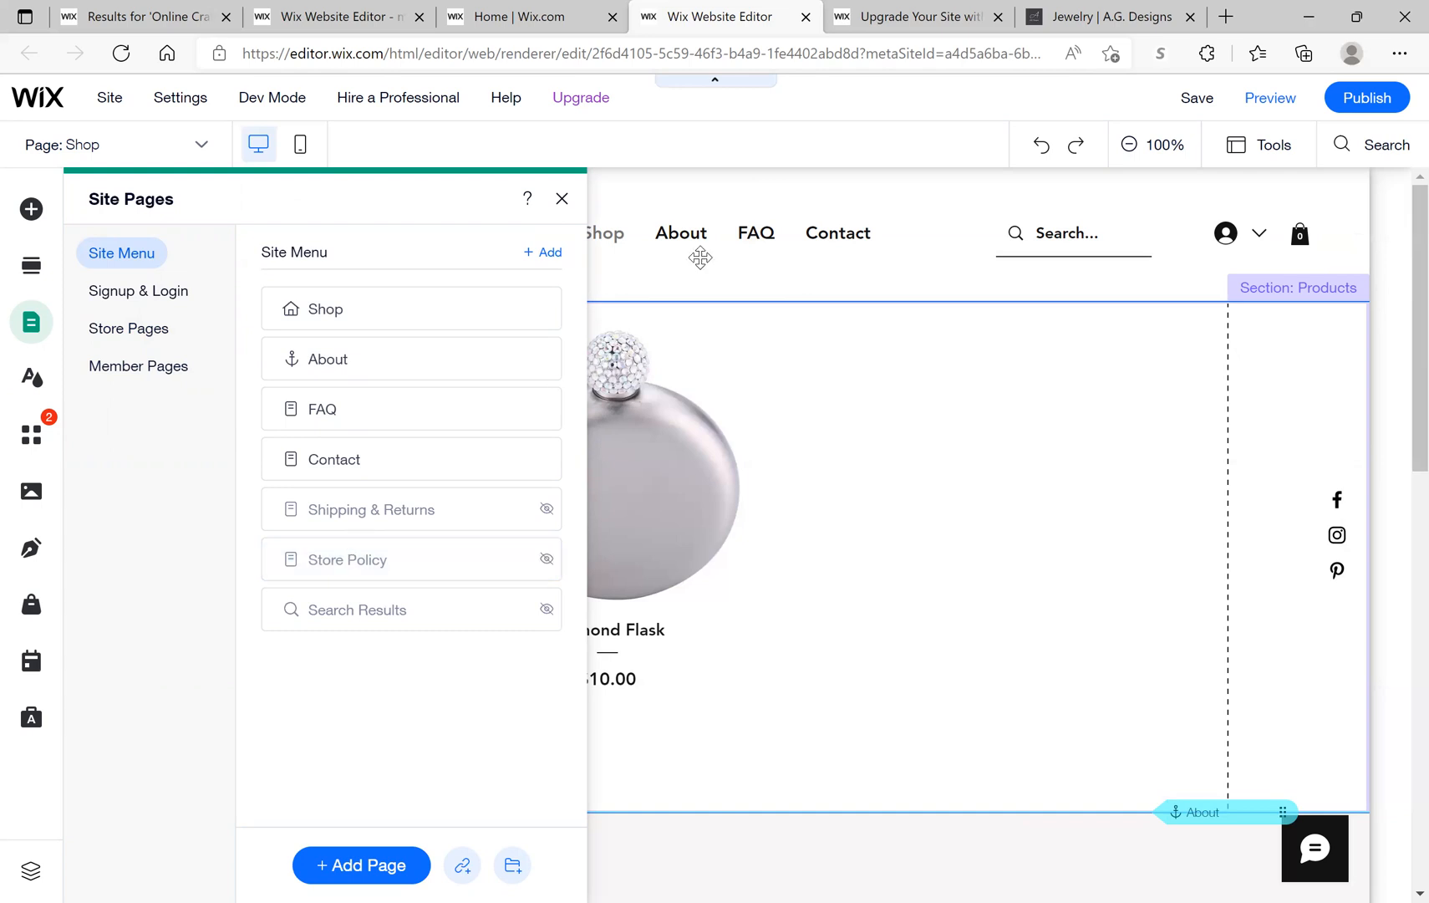
pyautogui.click(561, 198)
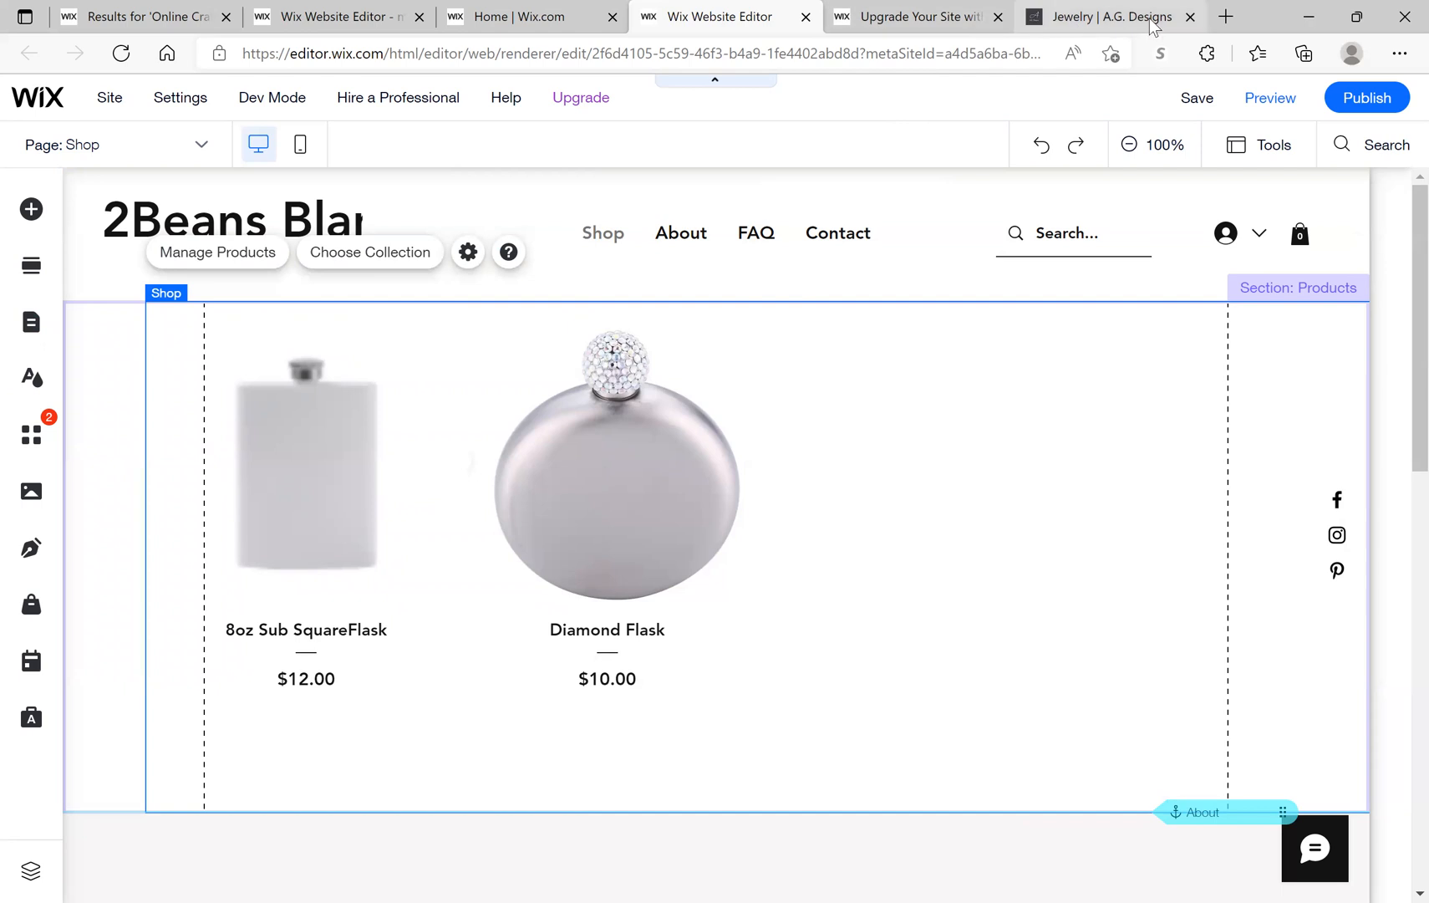
# Step: Close the Jewelry, Upgrade and extra editor tabs, then open Store Products > Products
pyautogui.click(1072, 16)
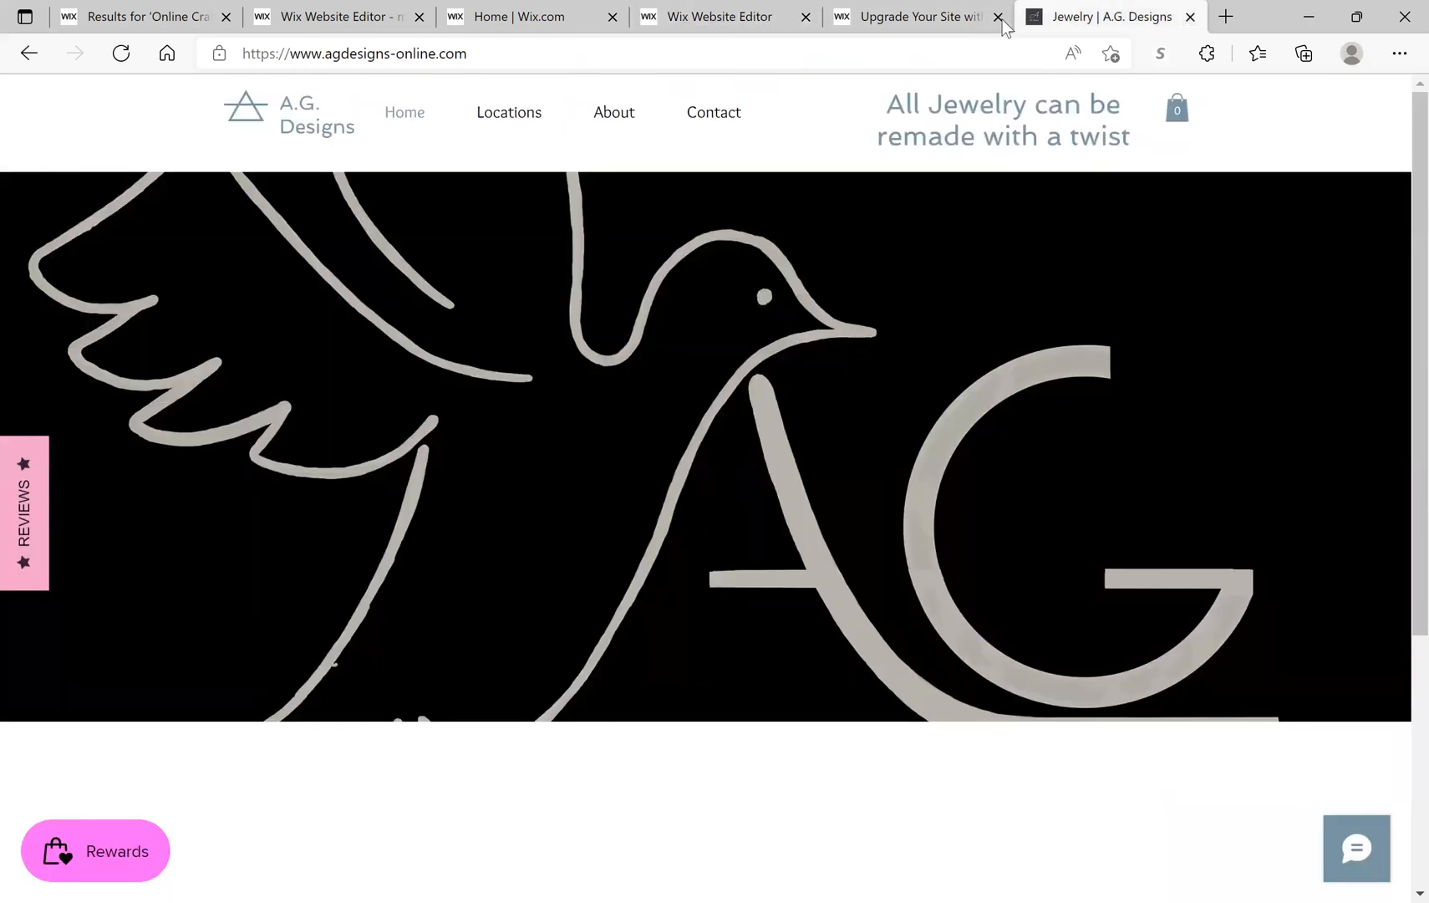
pyautogui.click(1190, 16)
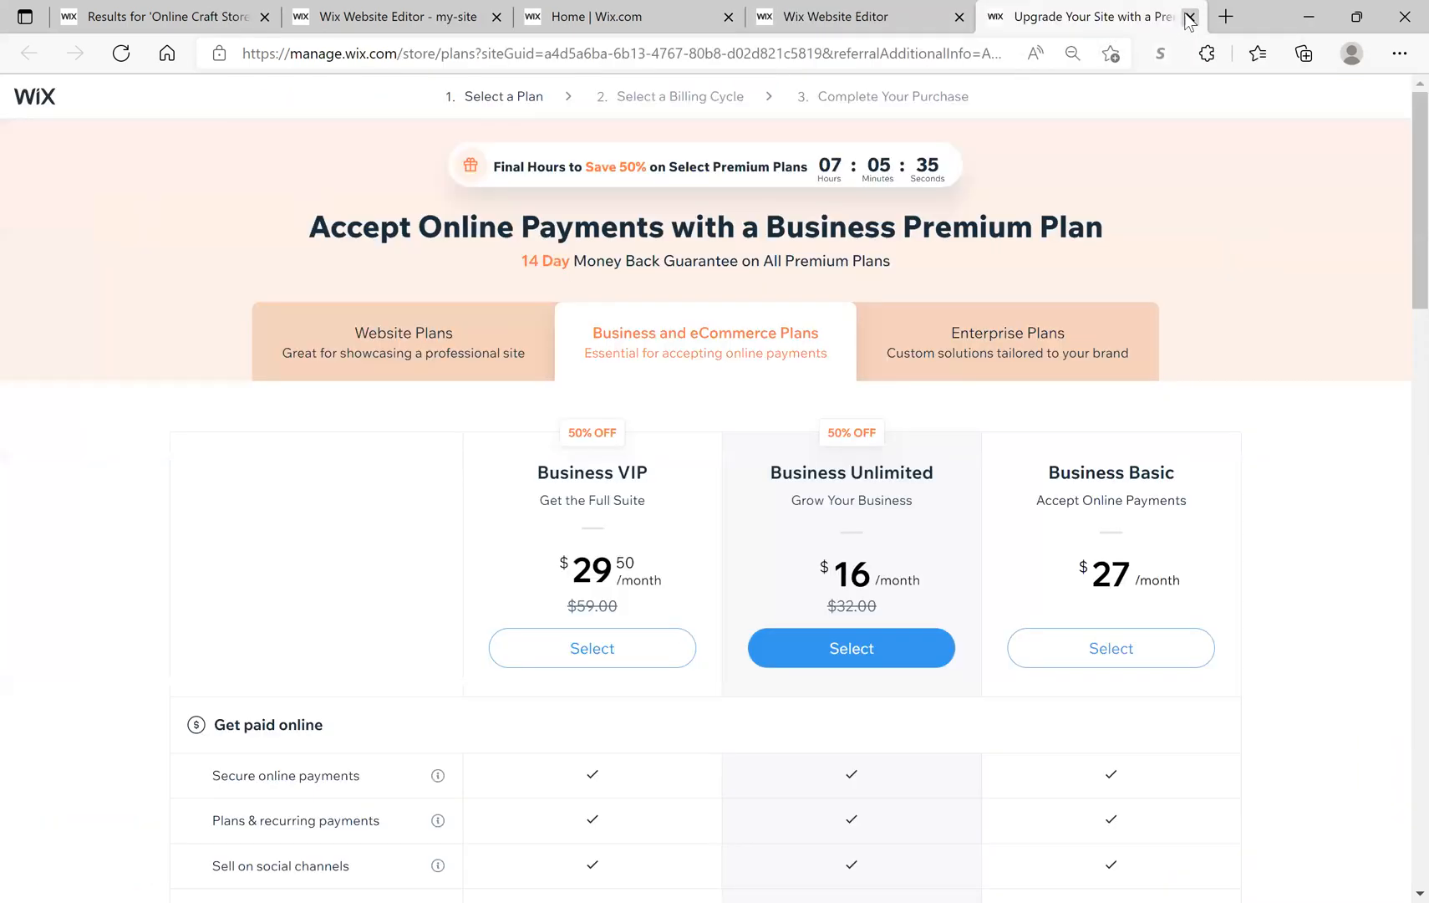
pyautogui.click(1169, 17)
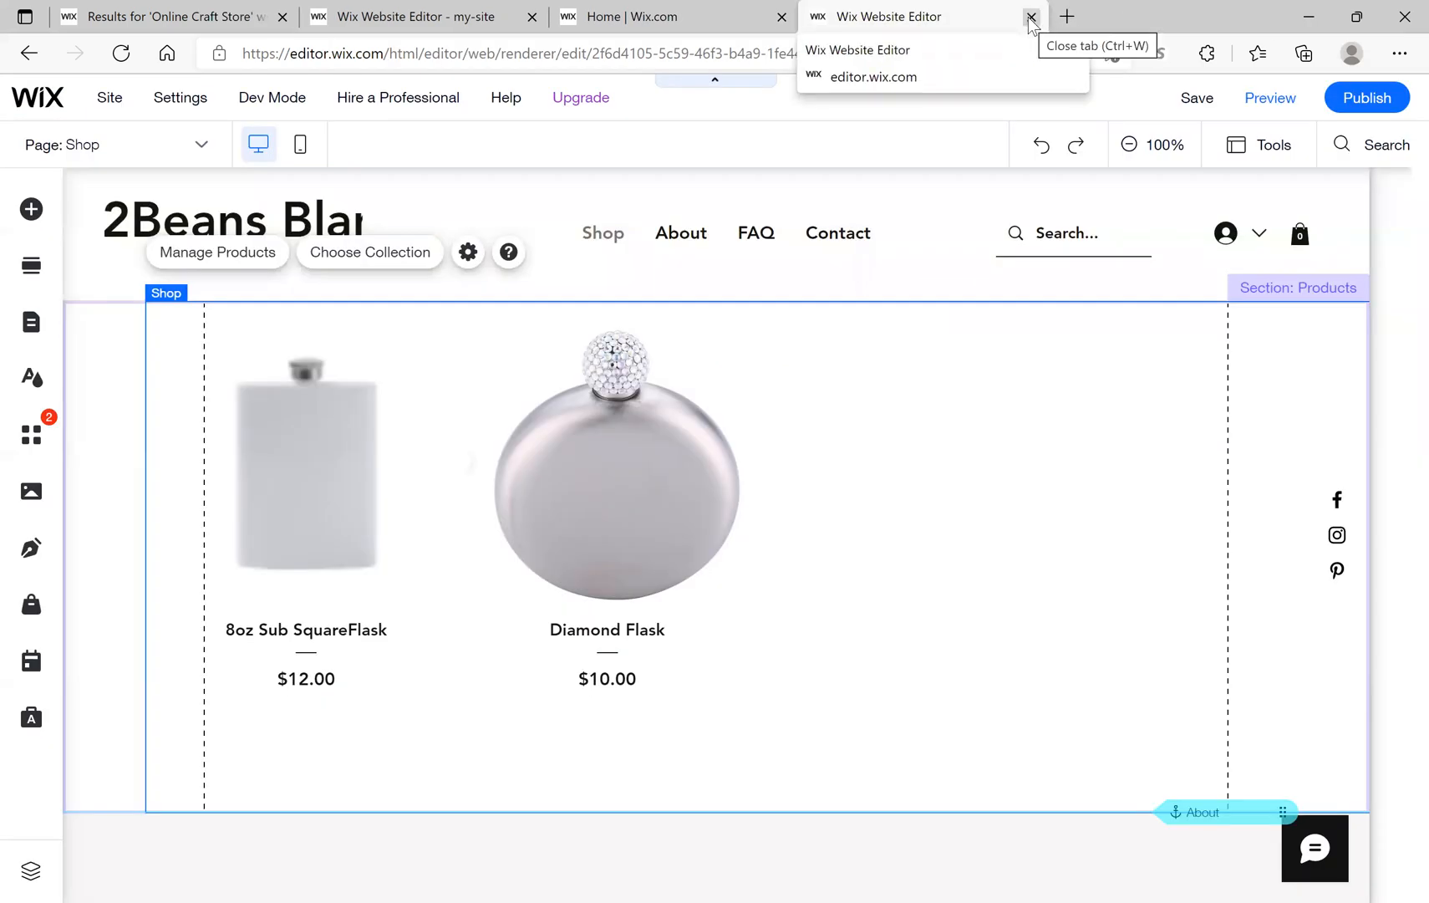
pyautogui.click(1031, 17)
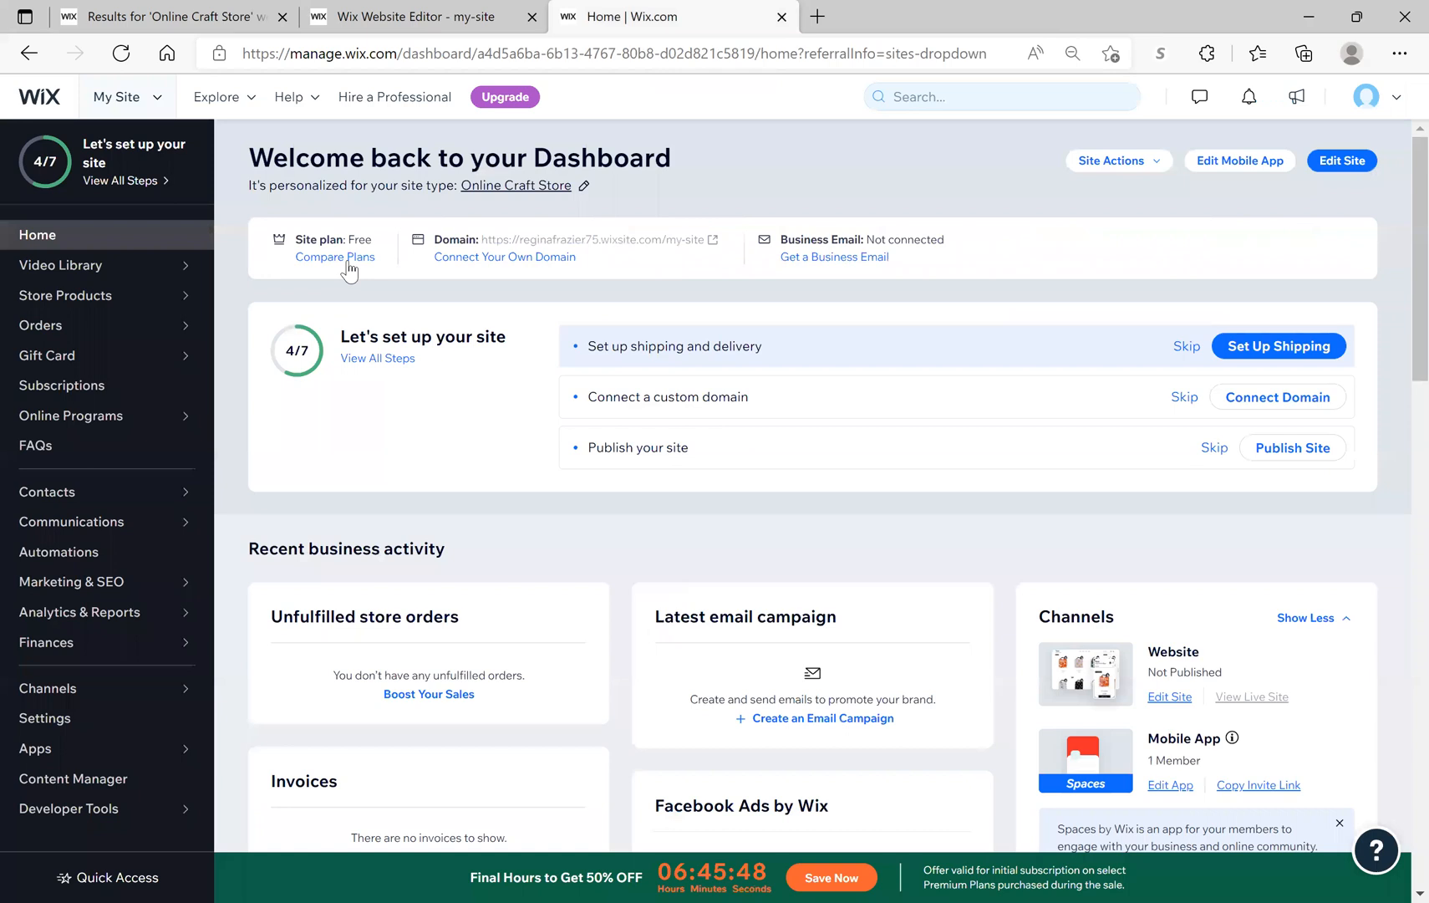
pyautogui.click(429, 24)
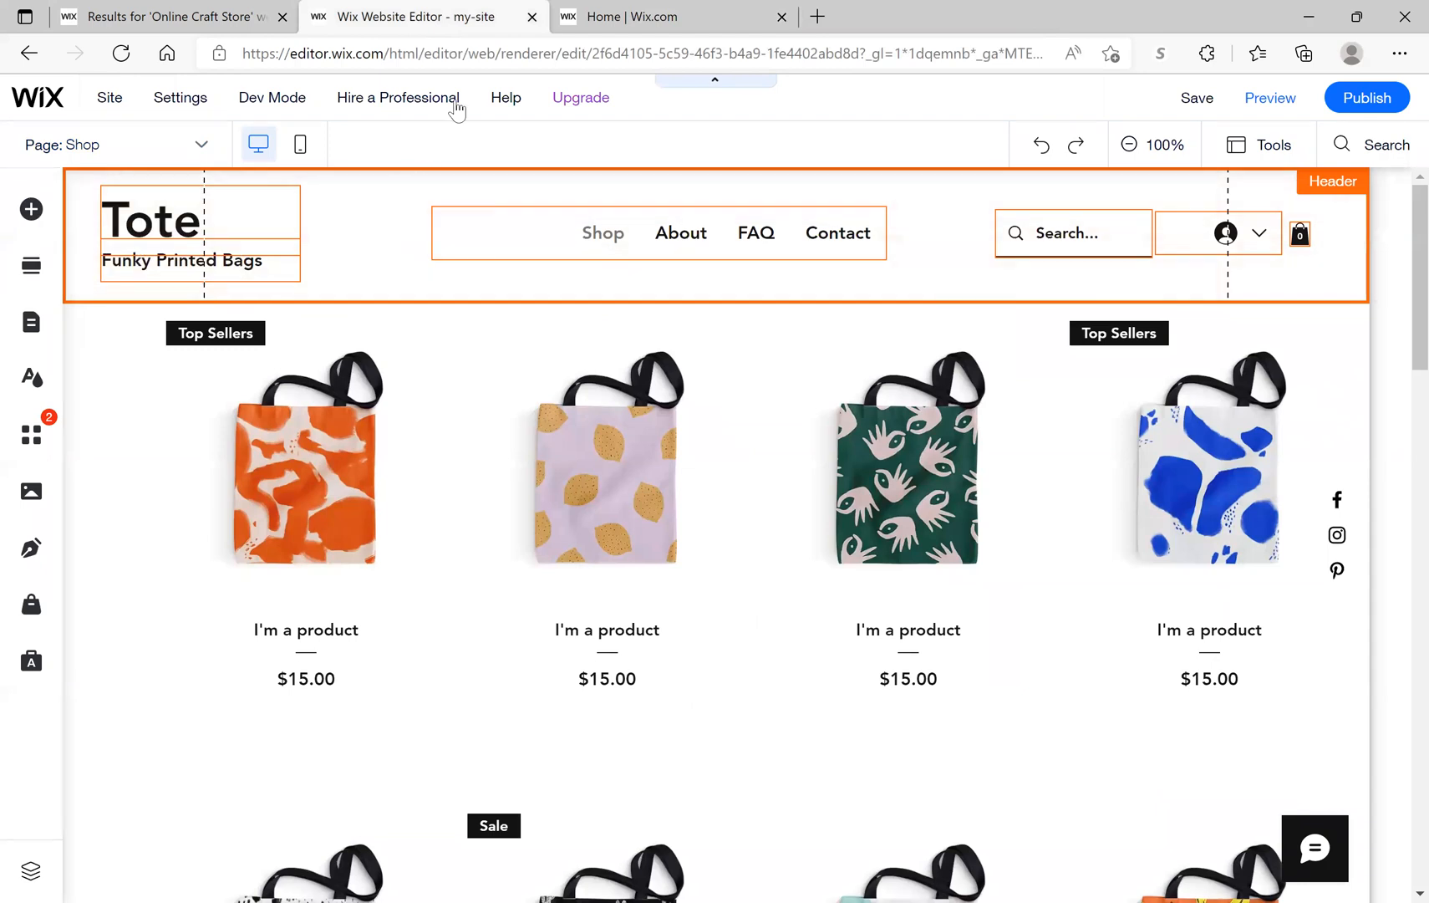
pyautogui.click(532, 18)
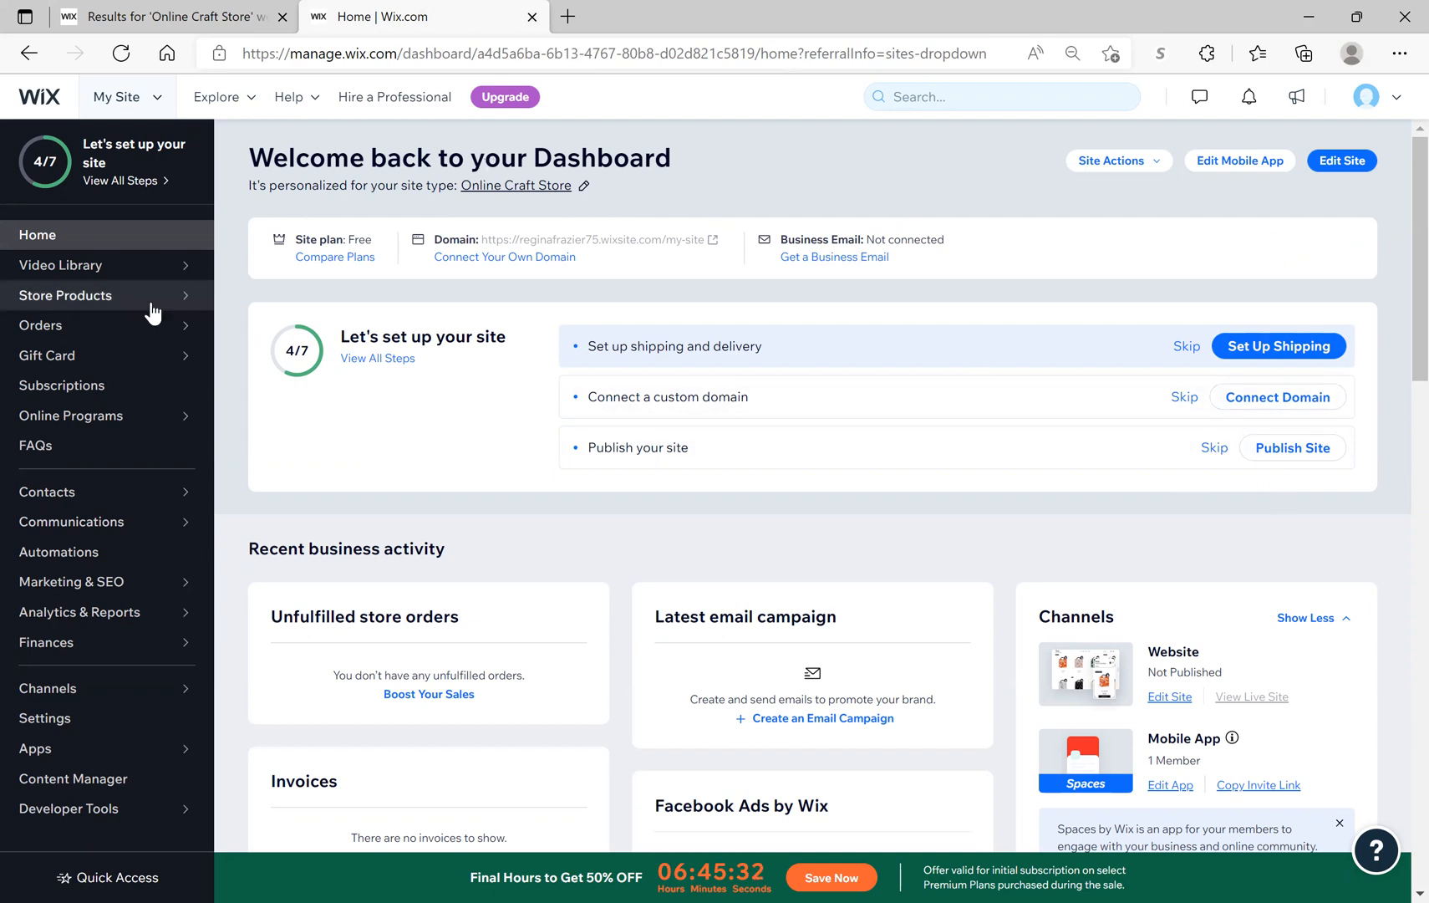
pyautogui.moveTo(98, 306)
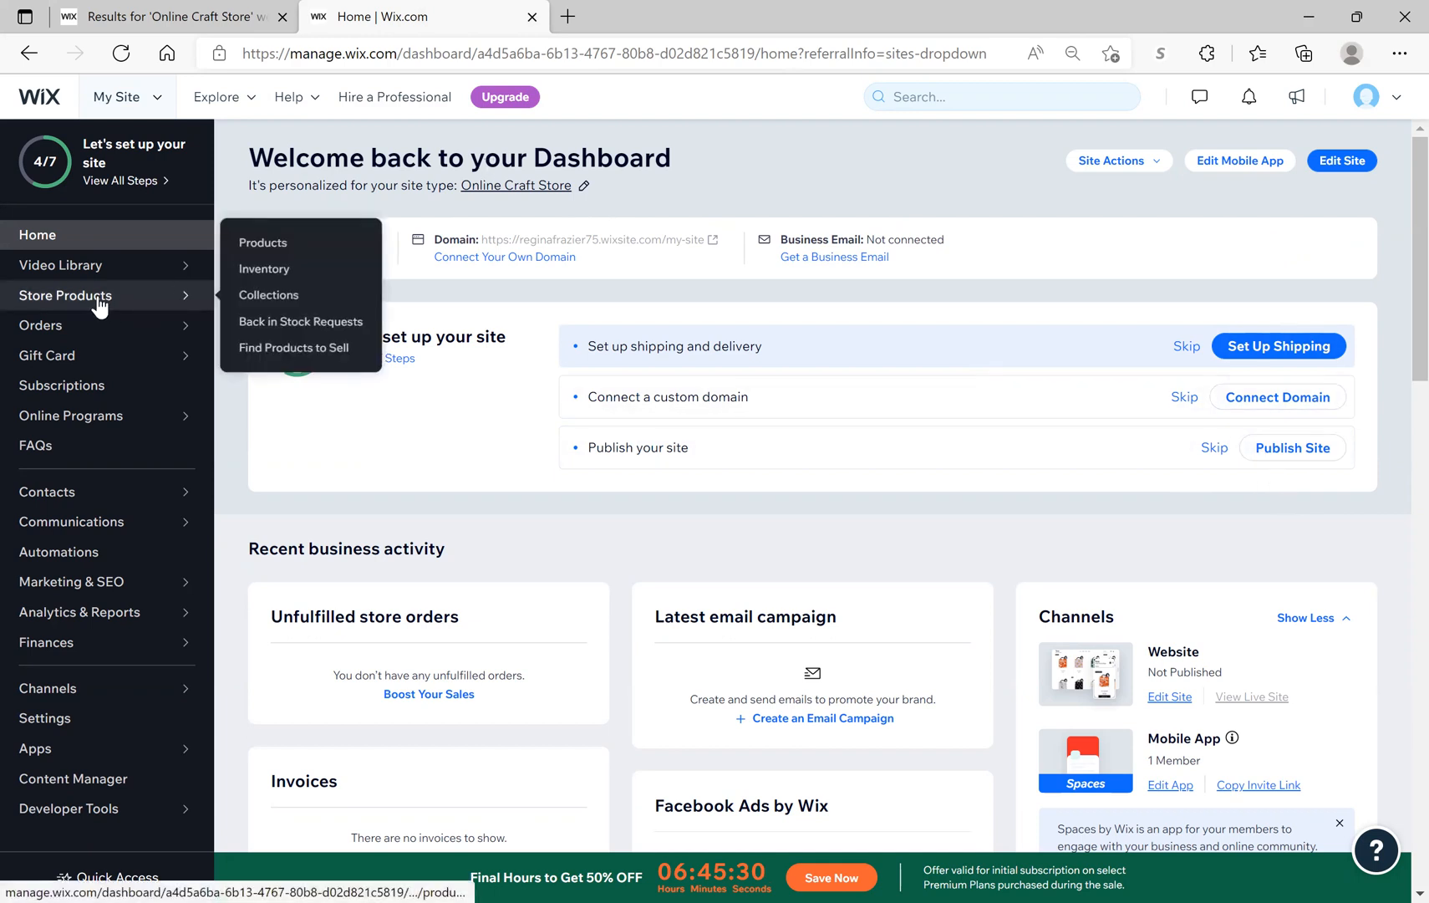
pyautogui.click(98, 306)
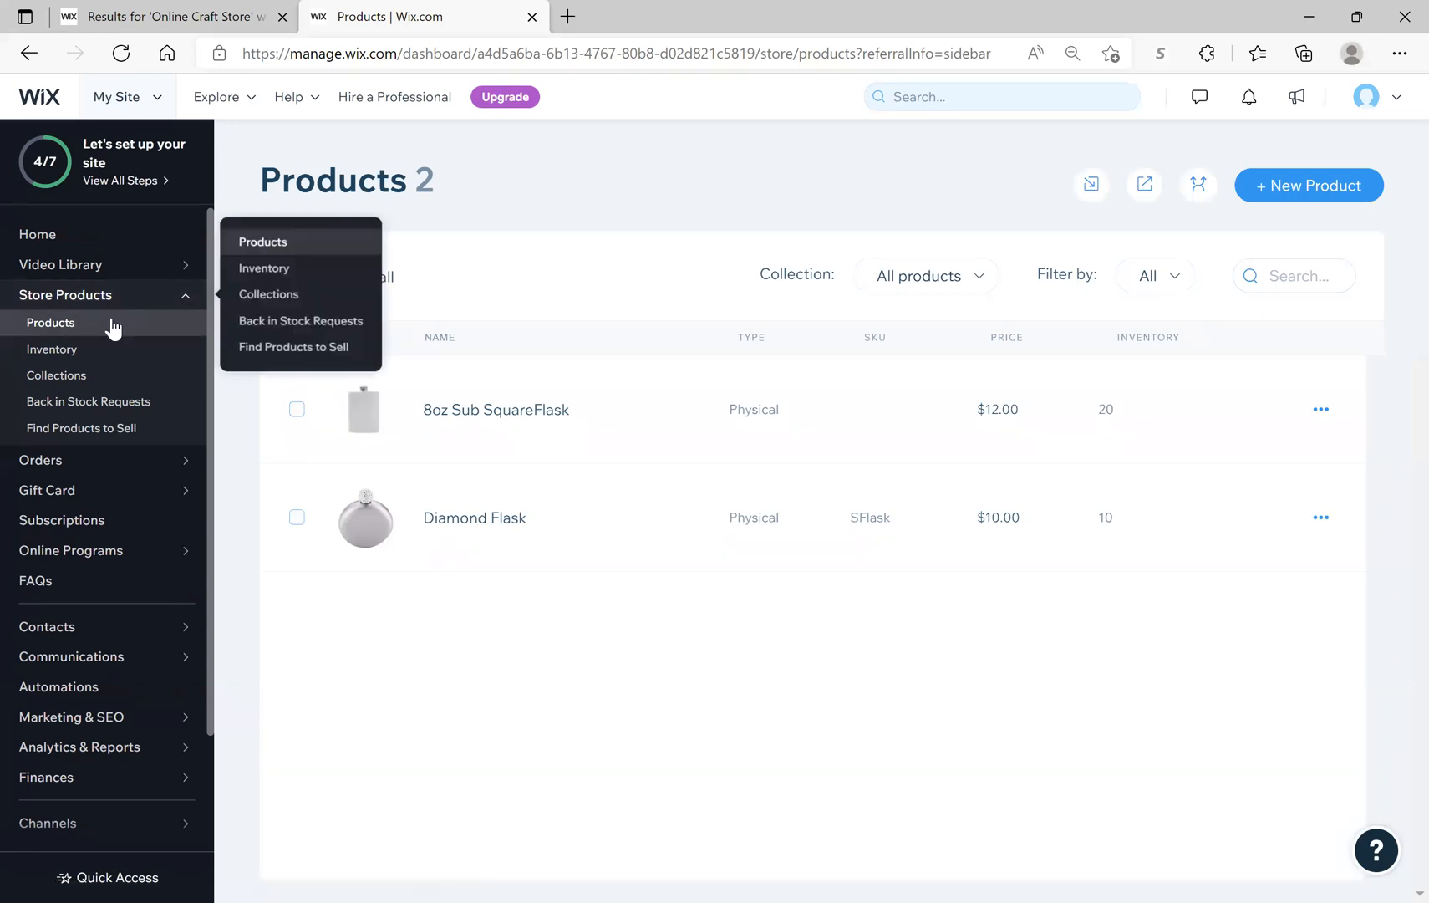
# Step: Open the Flasks collection from Collections, showing Diamond Flask and 8oz Sub SquareFlask
pyautogui.click(78, 376)
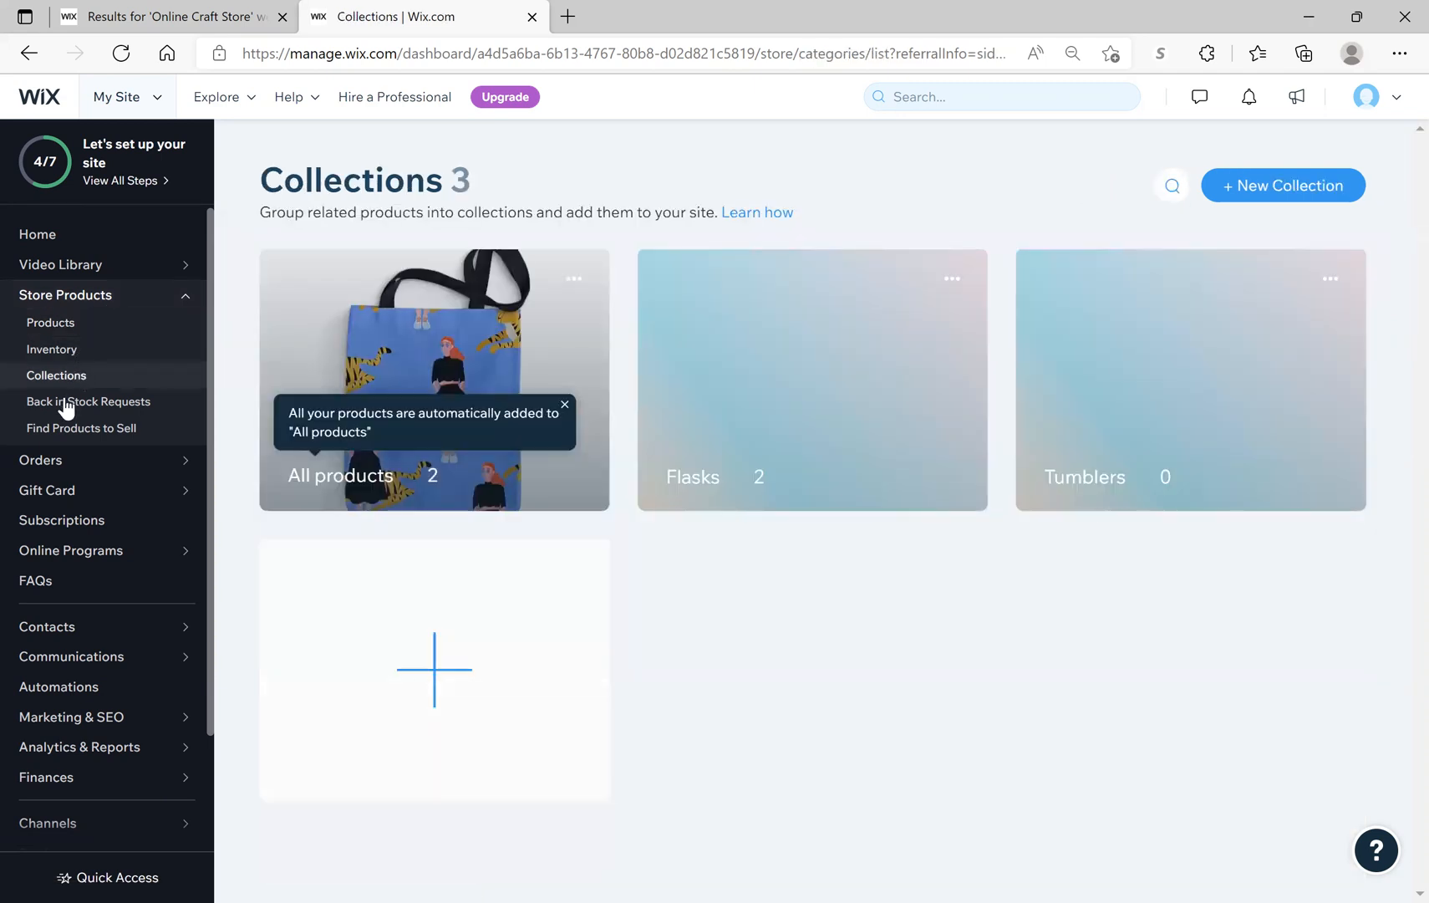
pyautogui.click(951, 279)
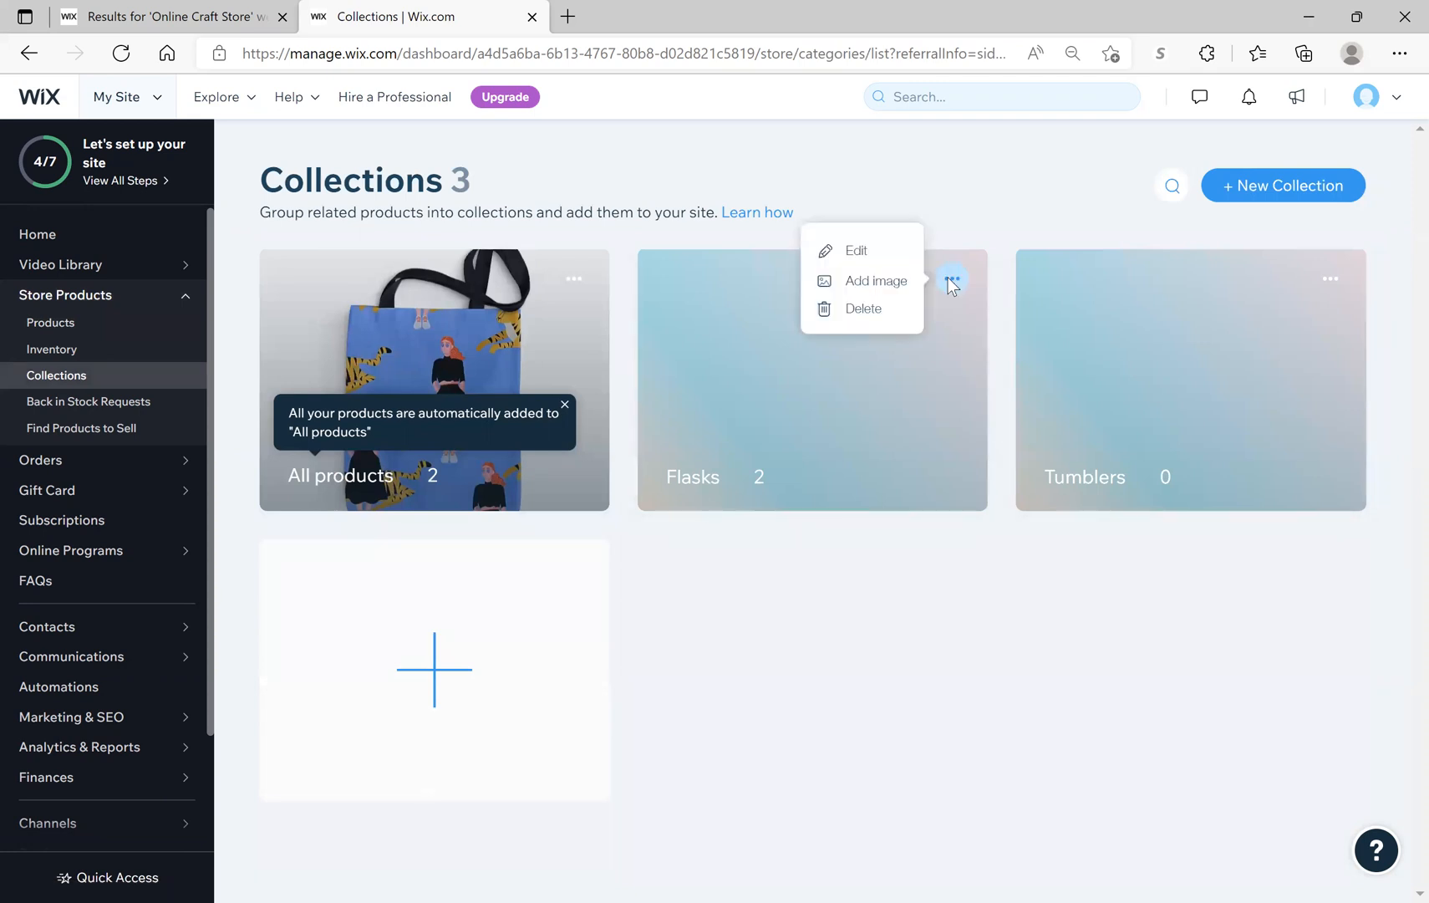
pyautogui.click(751, 488)
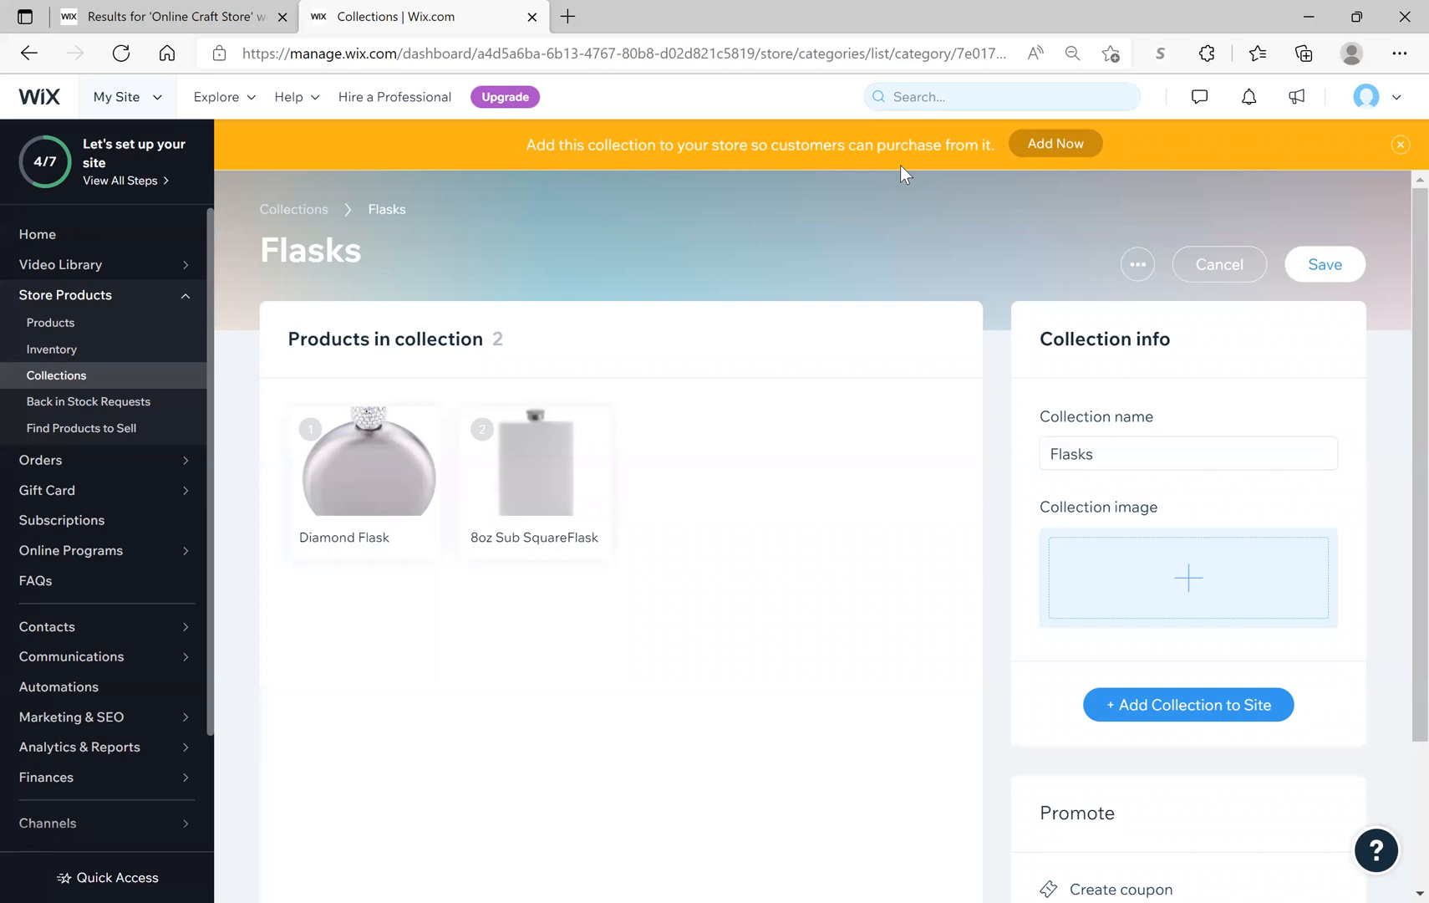
# Step: Add the Flasks collection to the site, set up as a new page named Flasks
pyautogui.click(1046, 147)
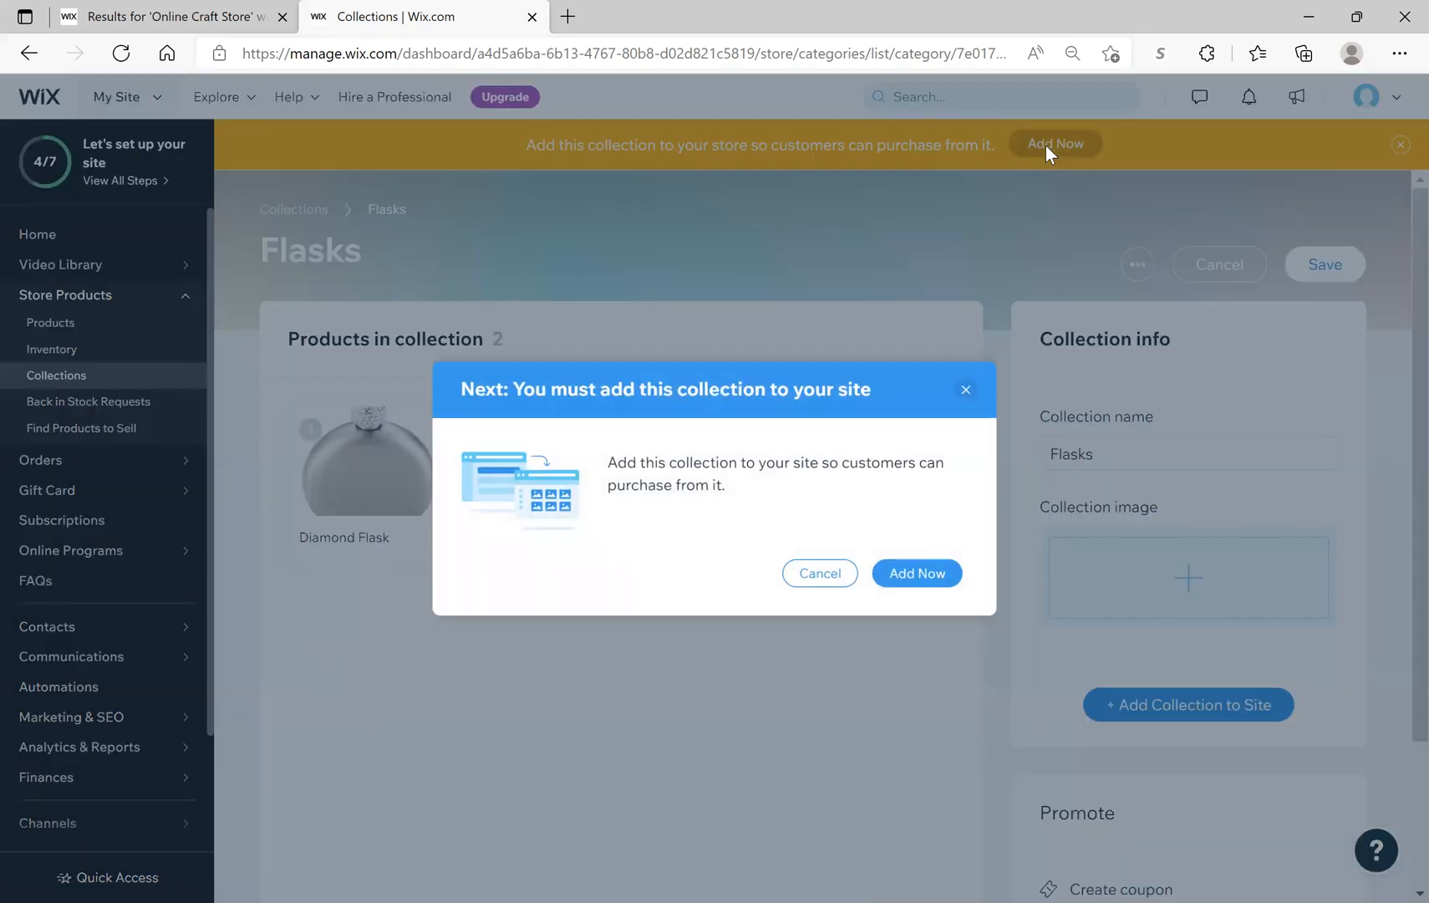
pyautogui.click(946, 583)
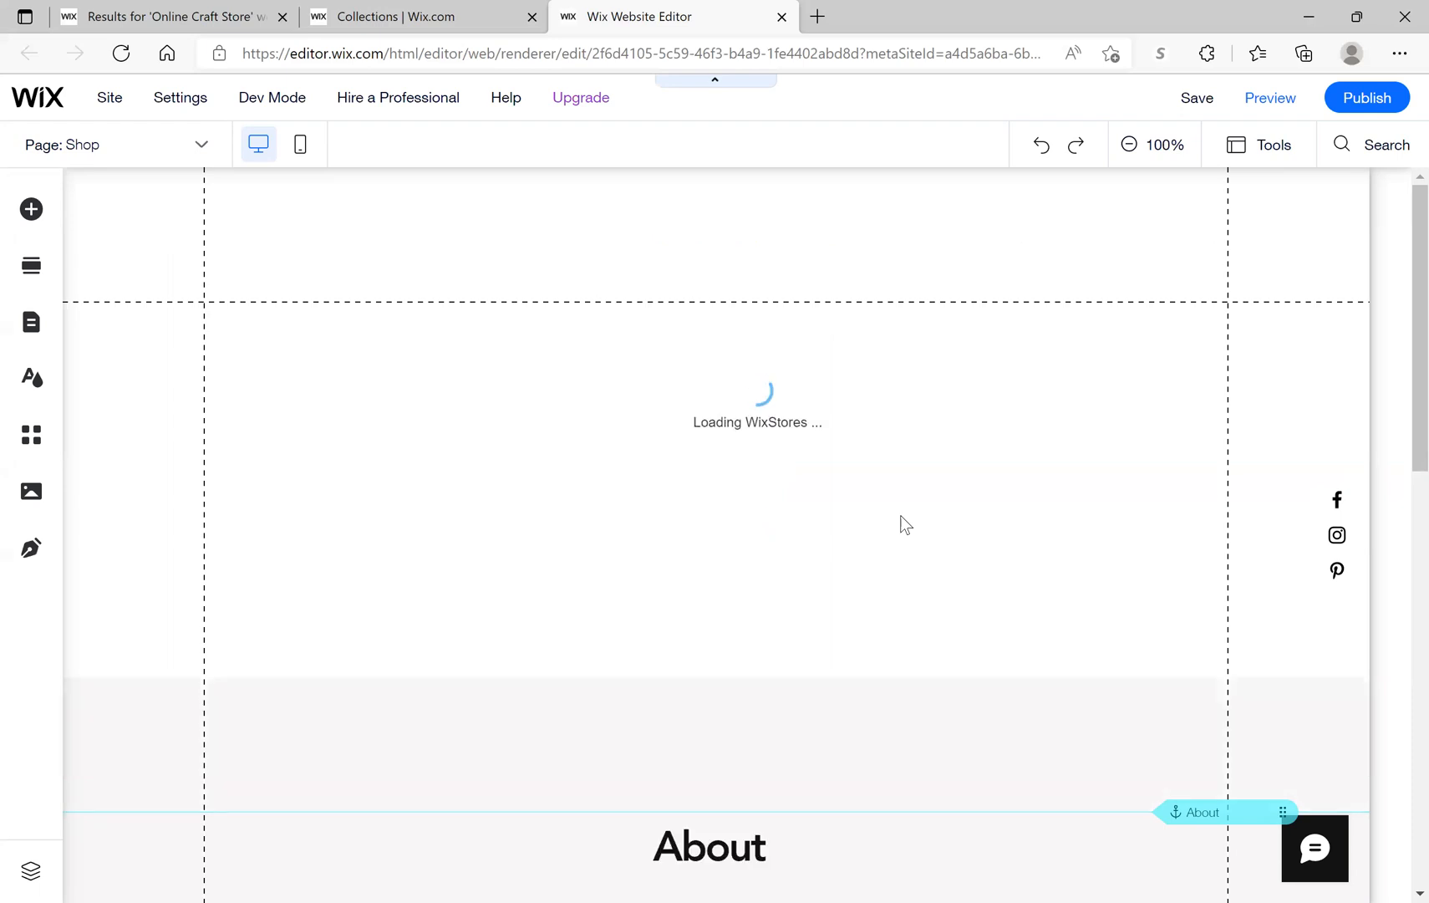
pyautogui.click(901, 523)
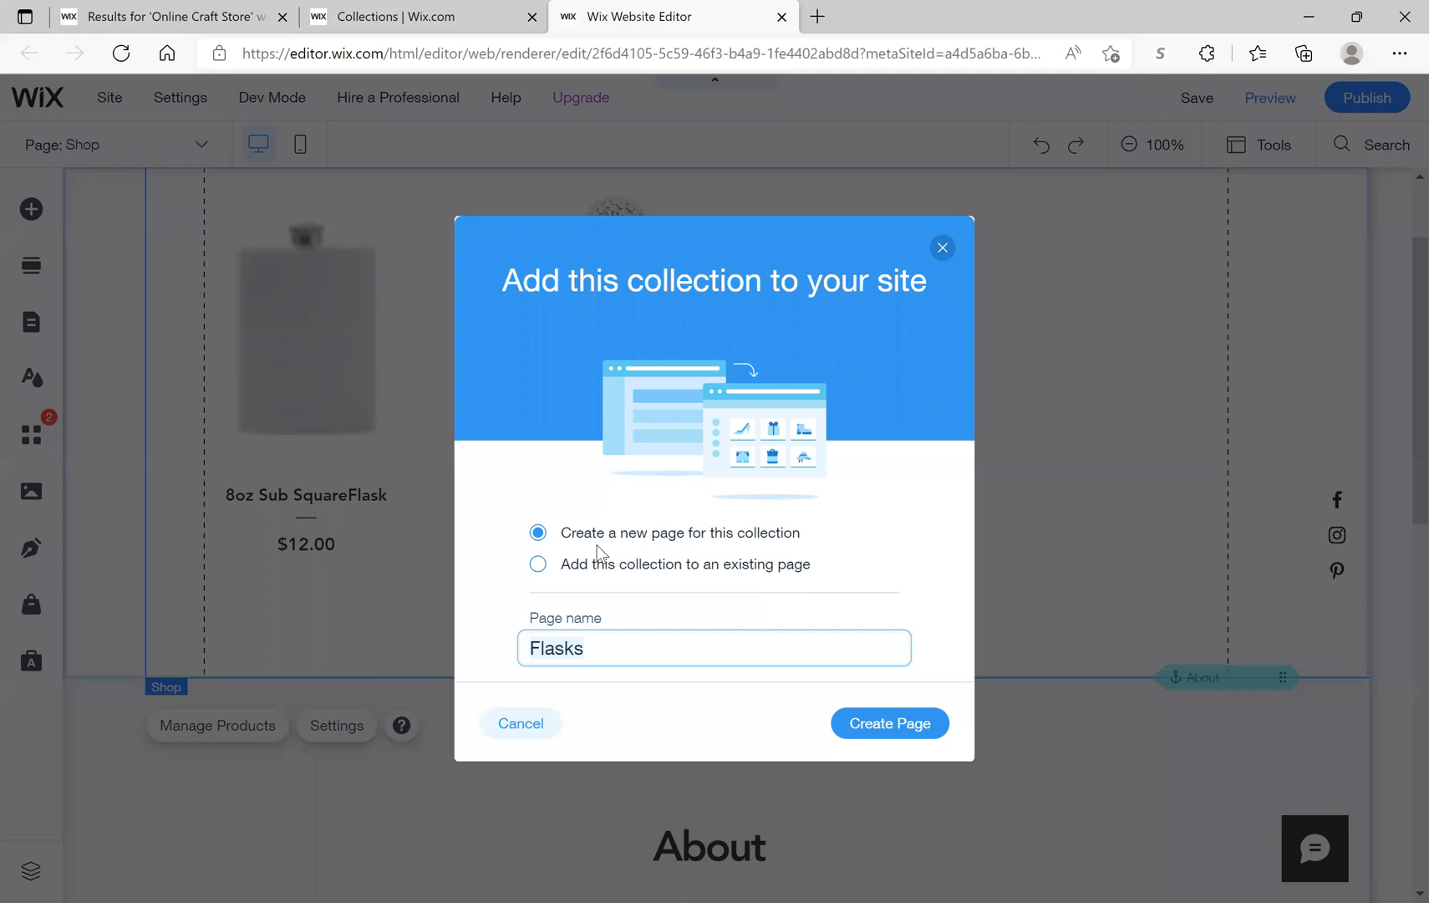
# Step: Create the Flasks page and nest it under Shop in the site menu
pyautogui.click(902, 735)
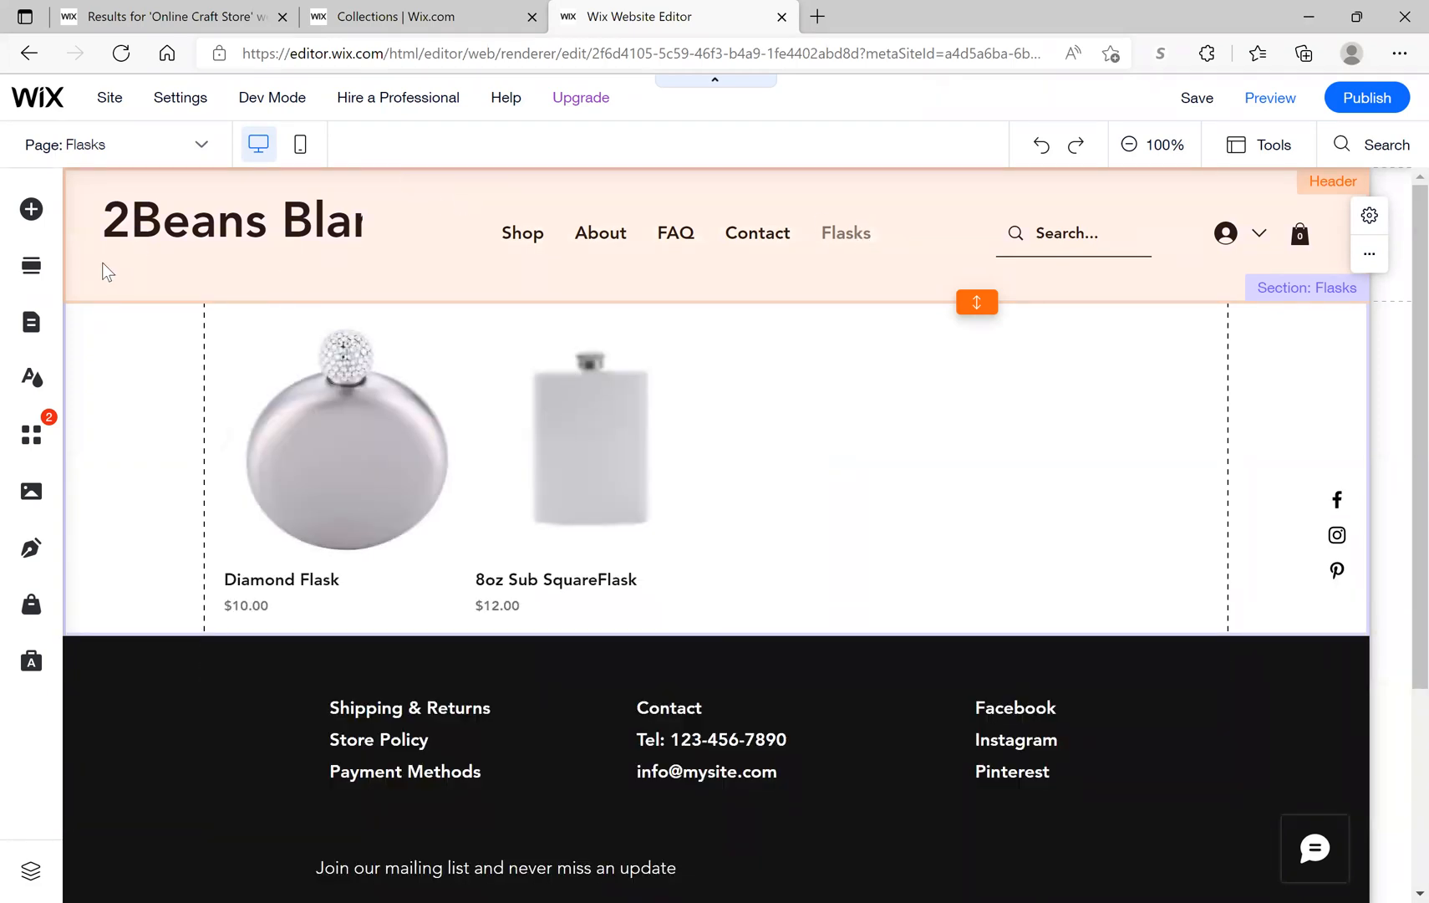
pyautogui.click(33, 324)
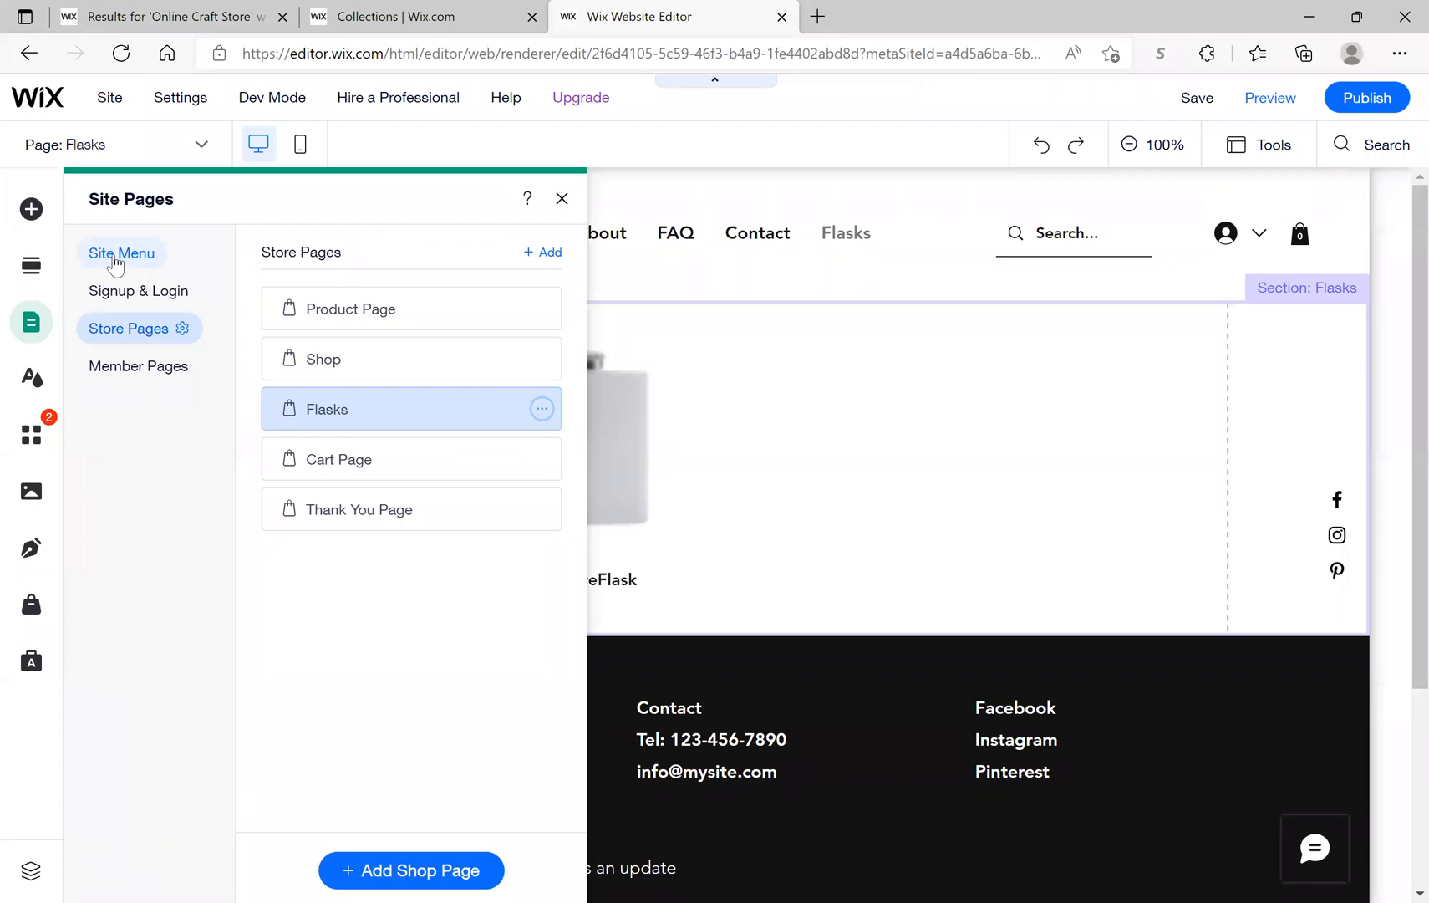
pyautogui.click(116, 259)
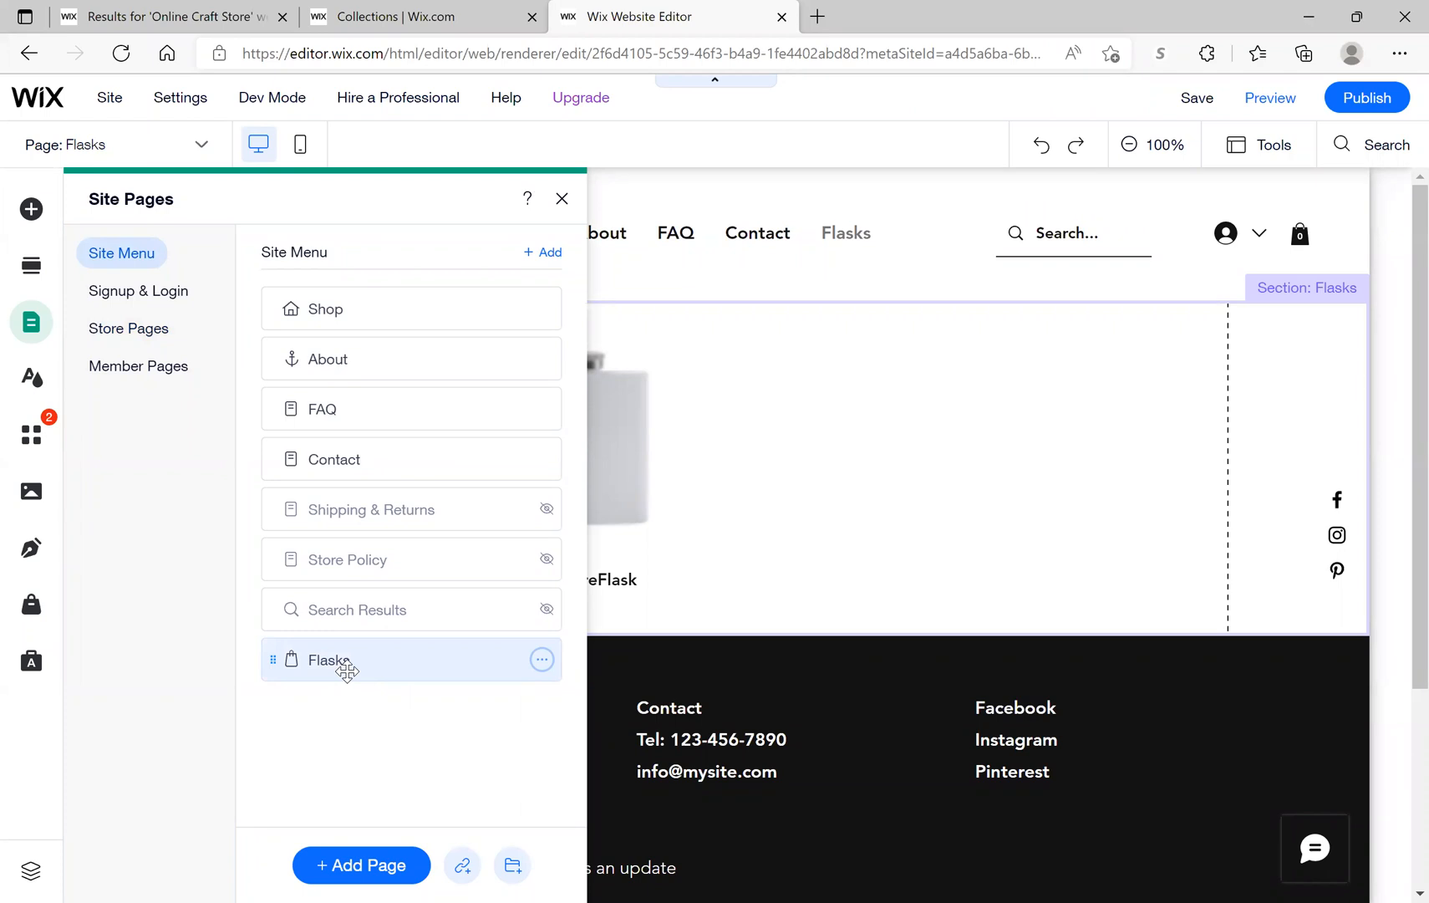
pyautogui.moveTo(347, 670); pyautogui.dragTo(414, 385)
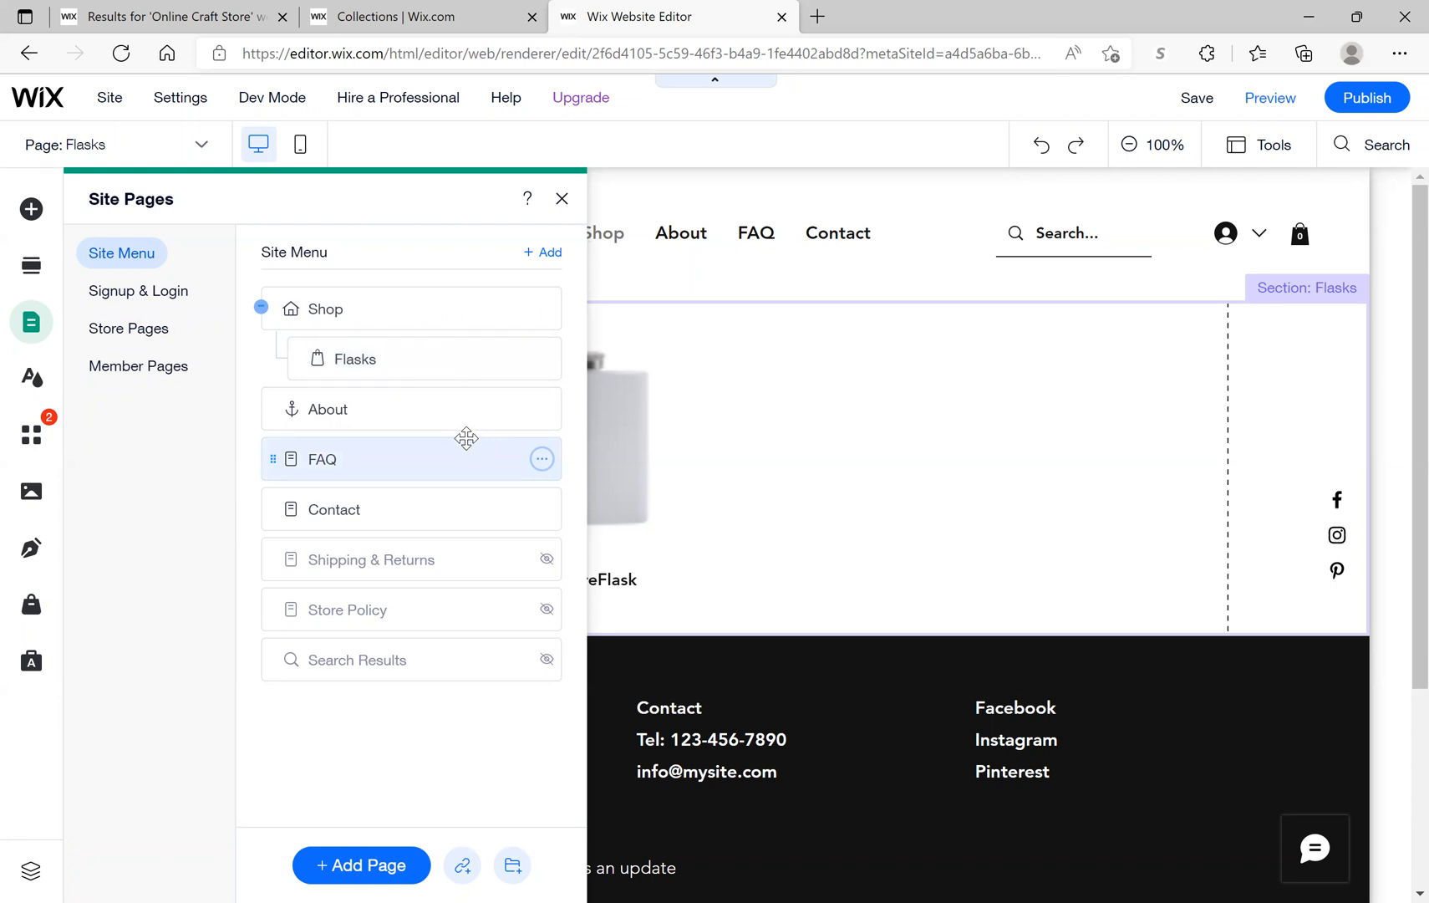
pyautogui.click(559, 204)
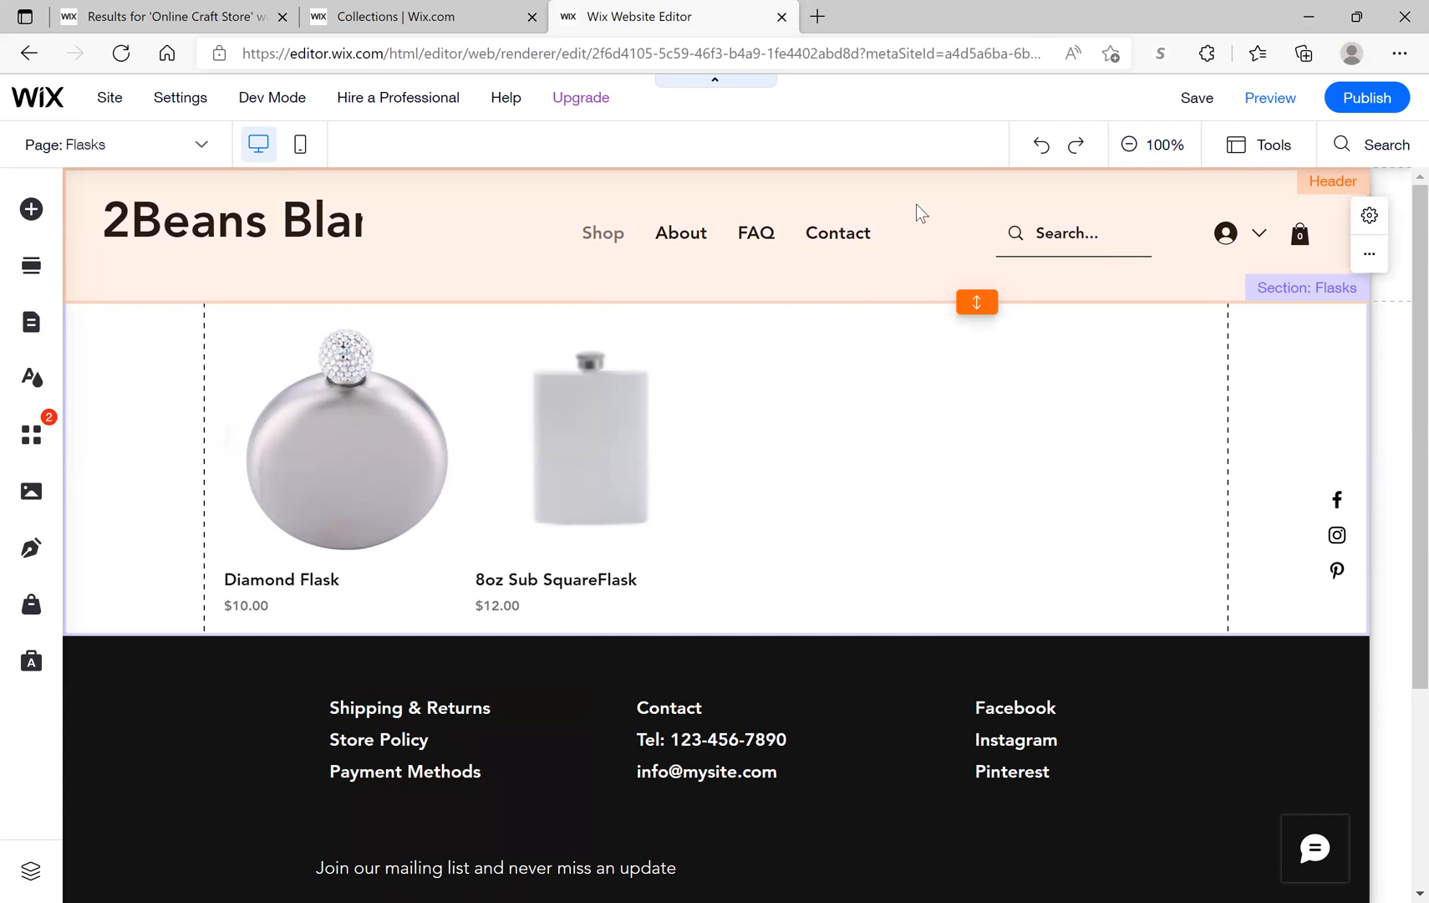
# Step: Save the site changes and publish the site live
pyautogui.click(612, 235)
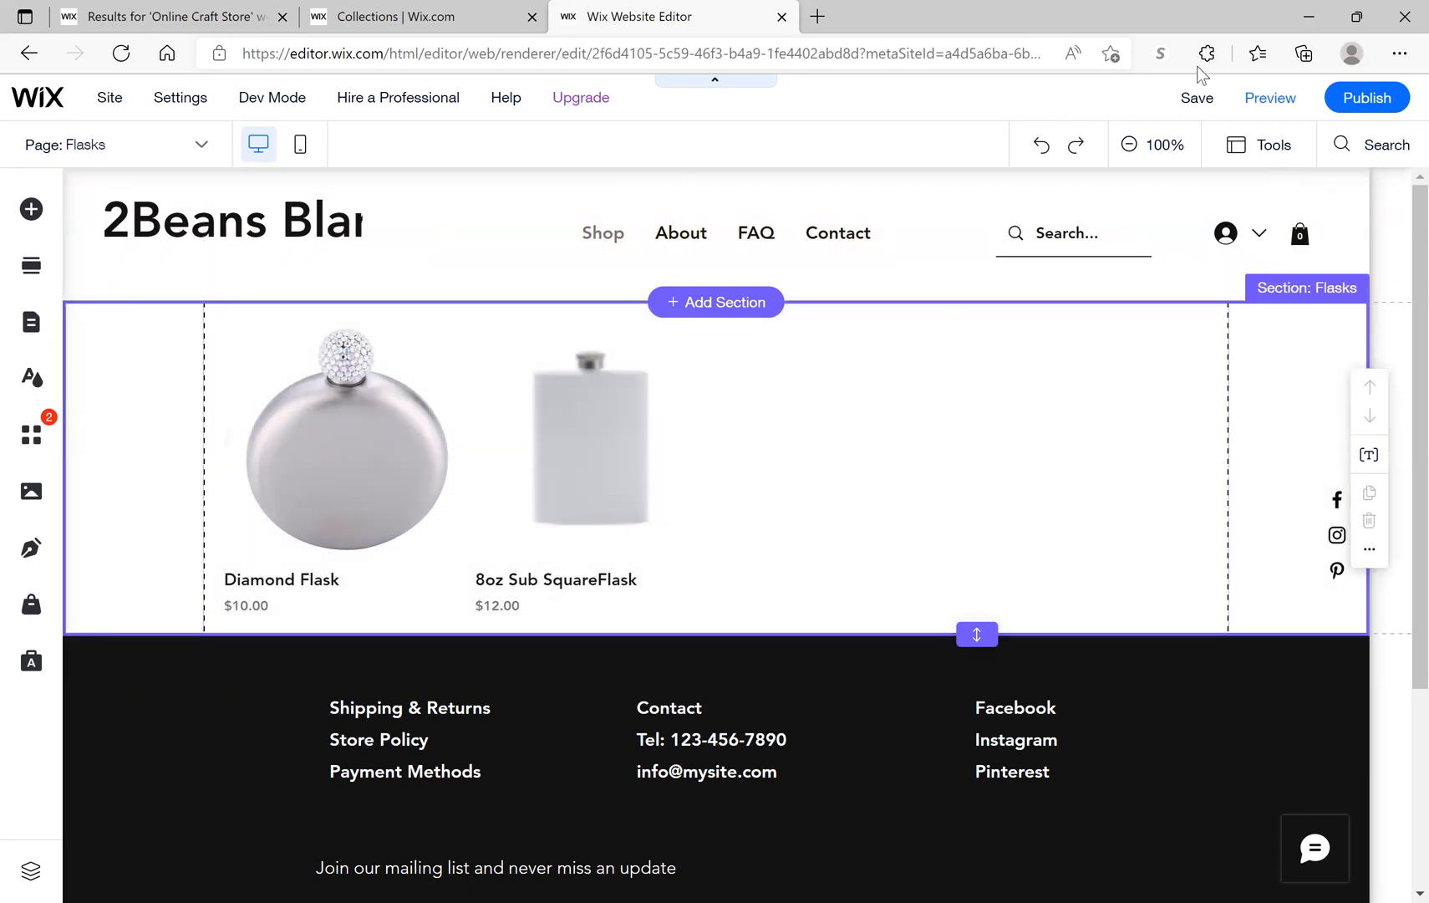
pyautogui.click(1196, 101)
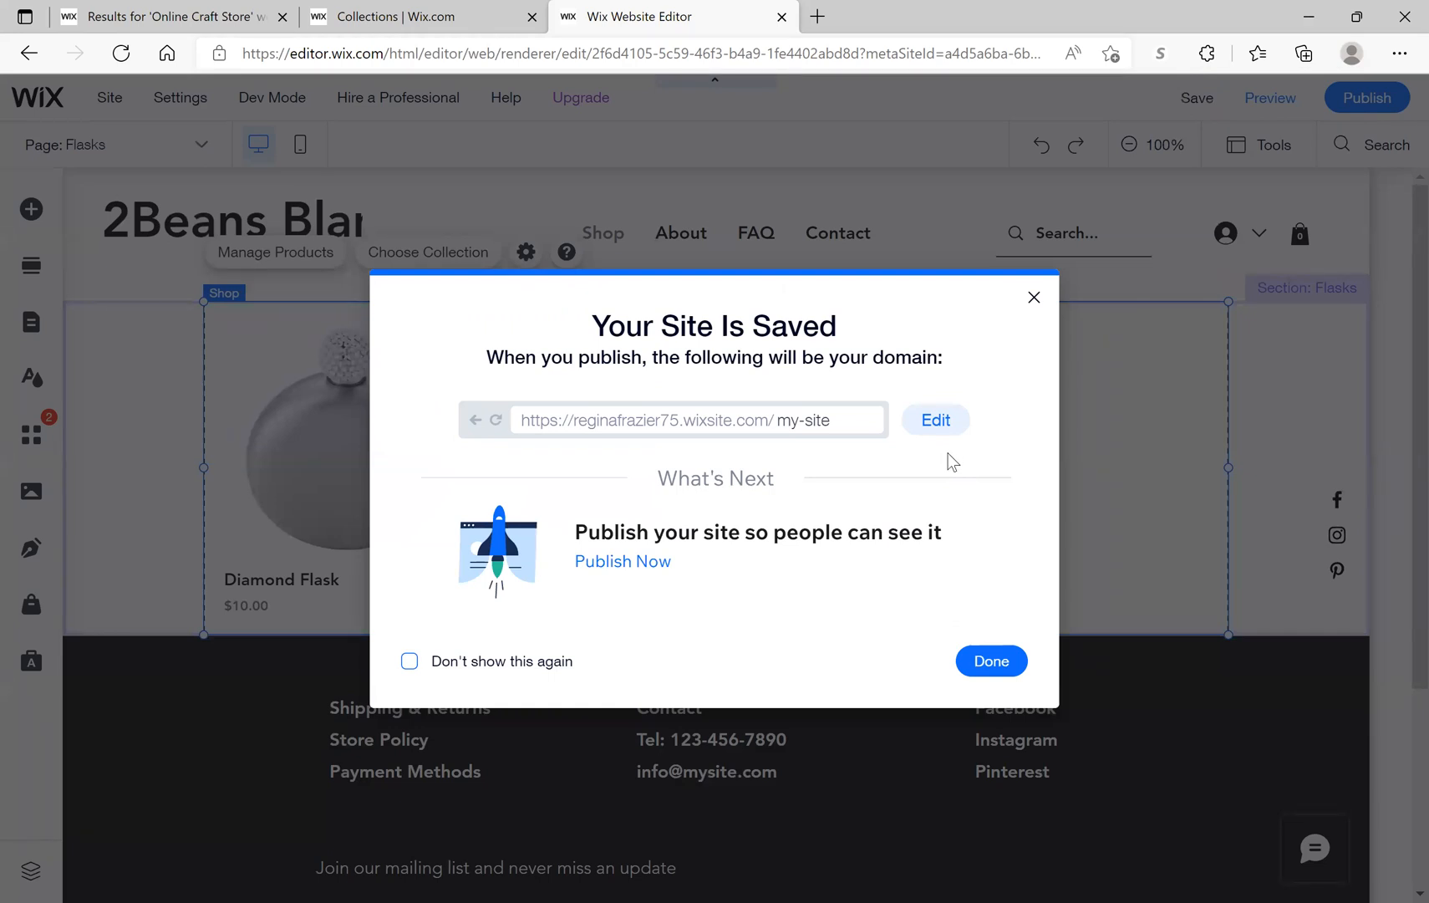
pyautogui.click(998, 667)
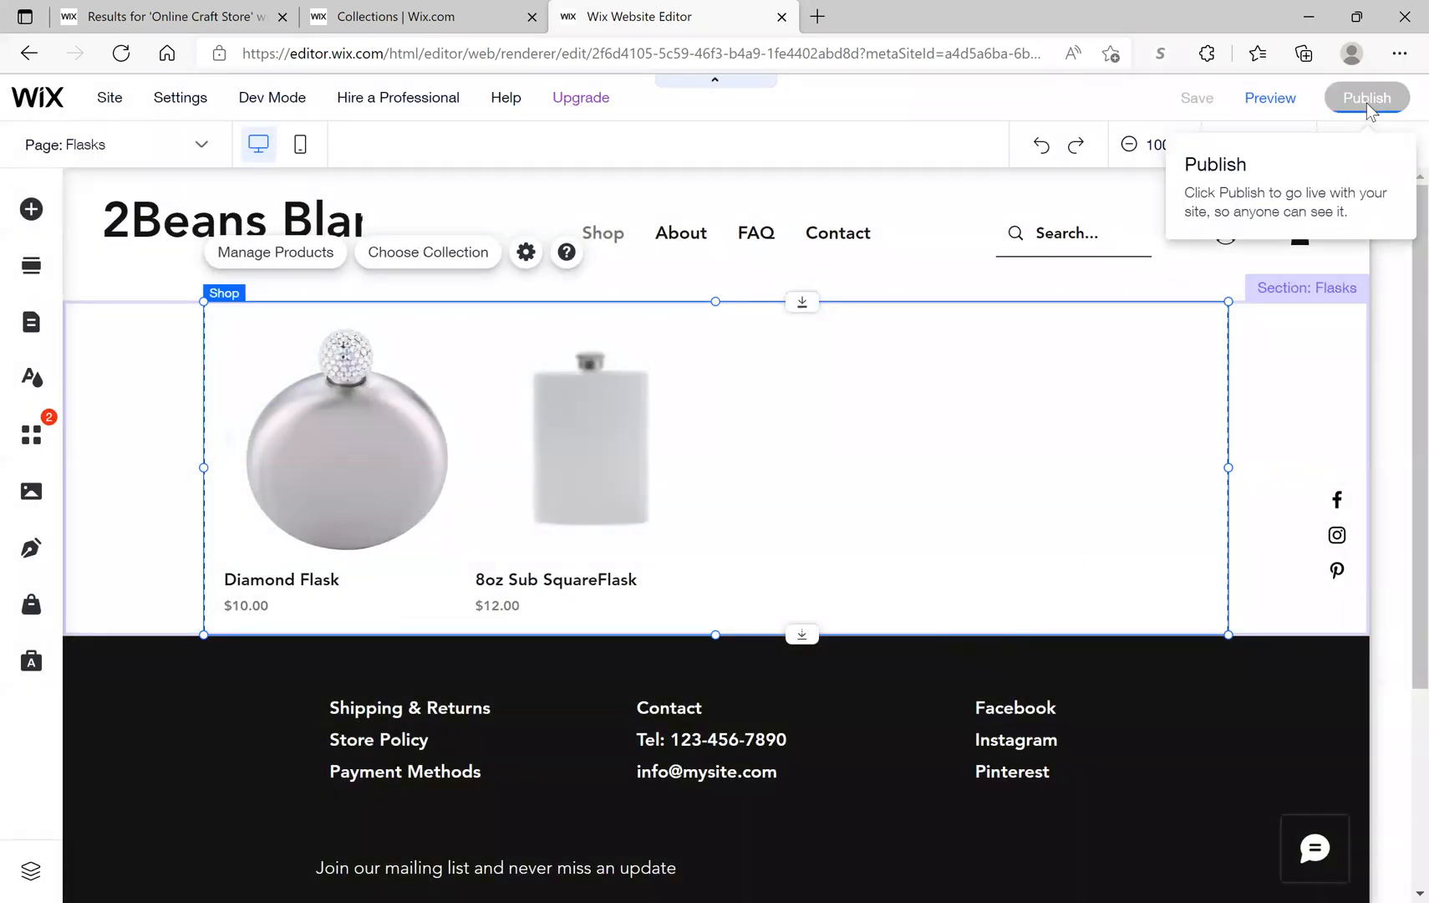
pyautogui.click(1366, 103)
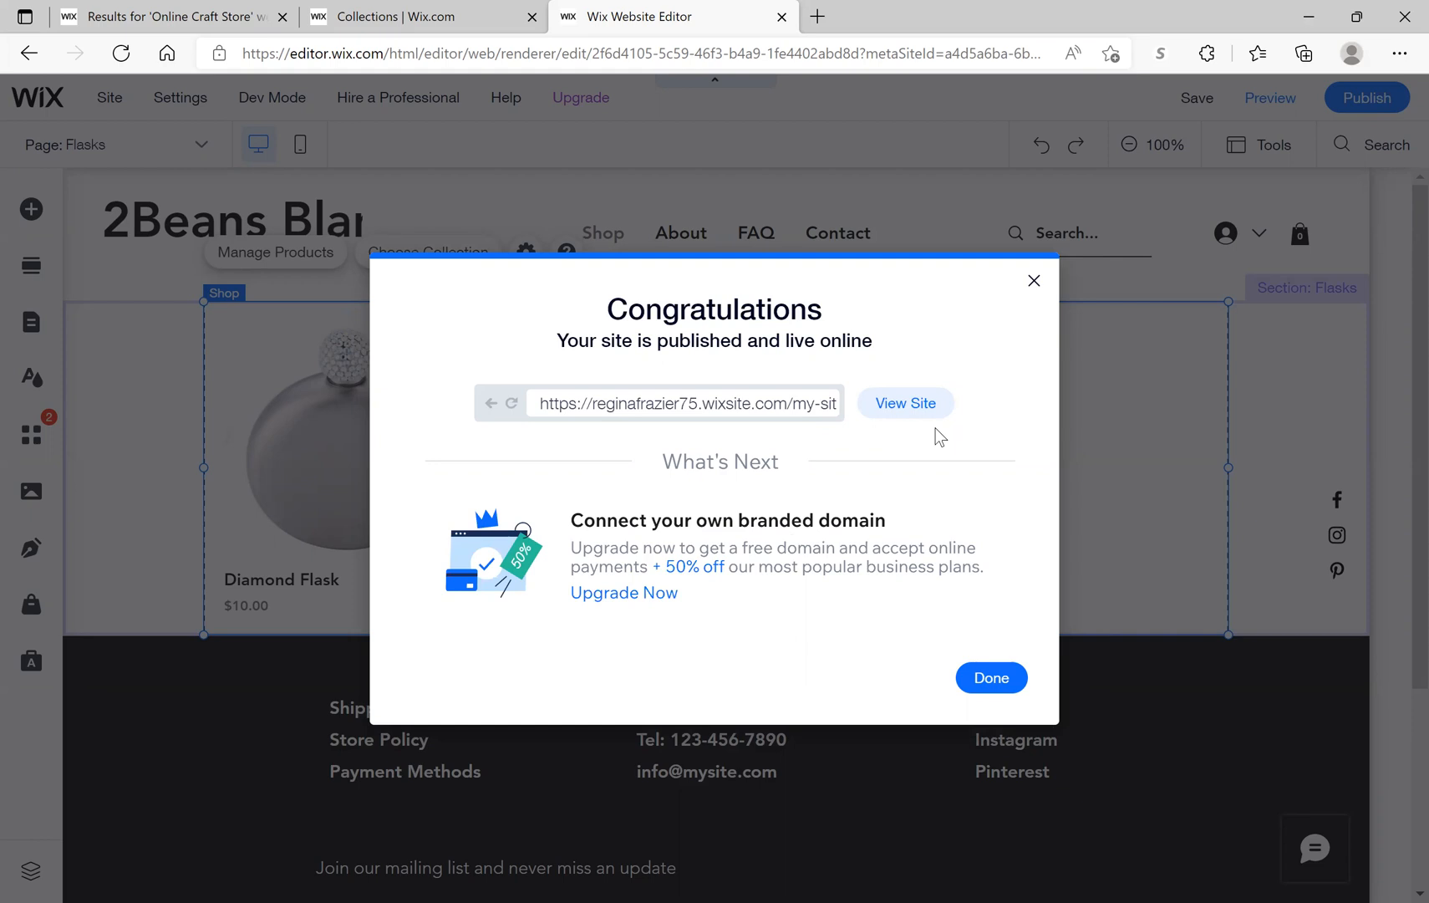
# Step: View the live site to confirm Flasks appears under Shop, then dismiss the publish and mobile prompts
pyautogui.click(923, 402)
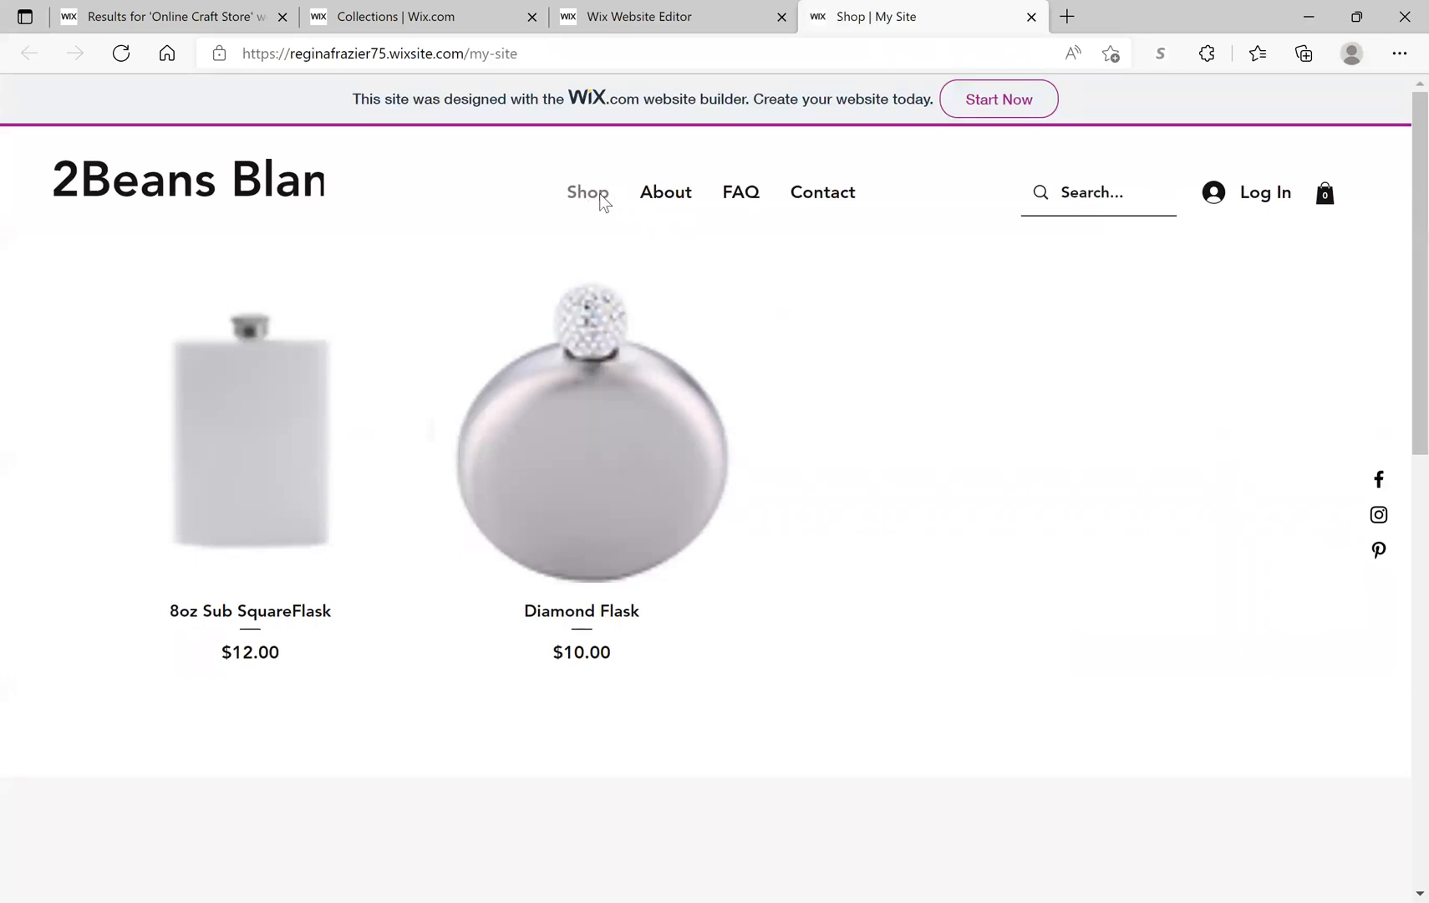
pyautogui.moveTo(591, 200)
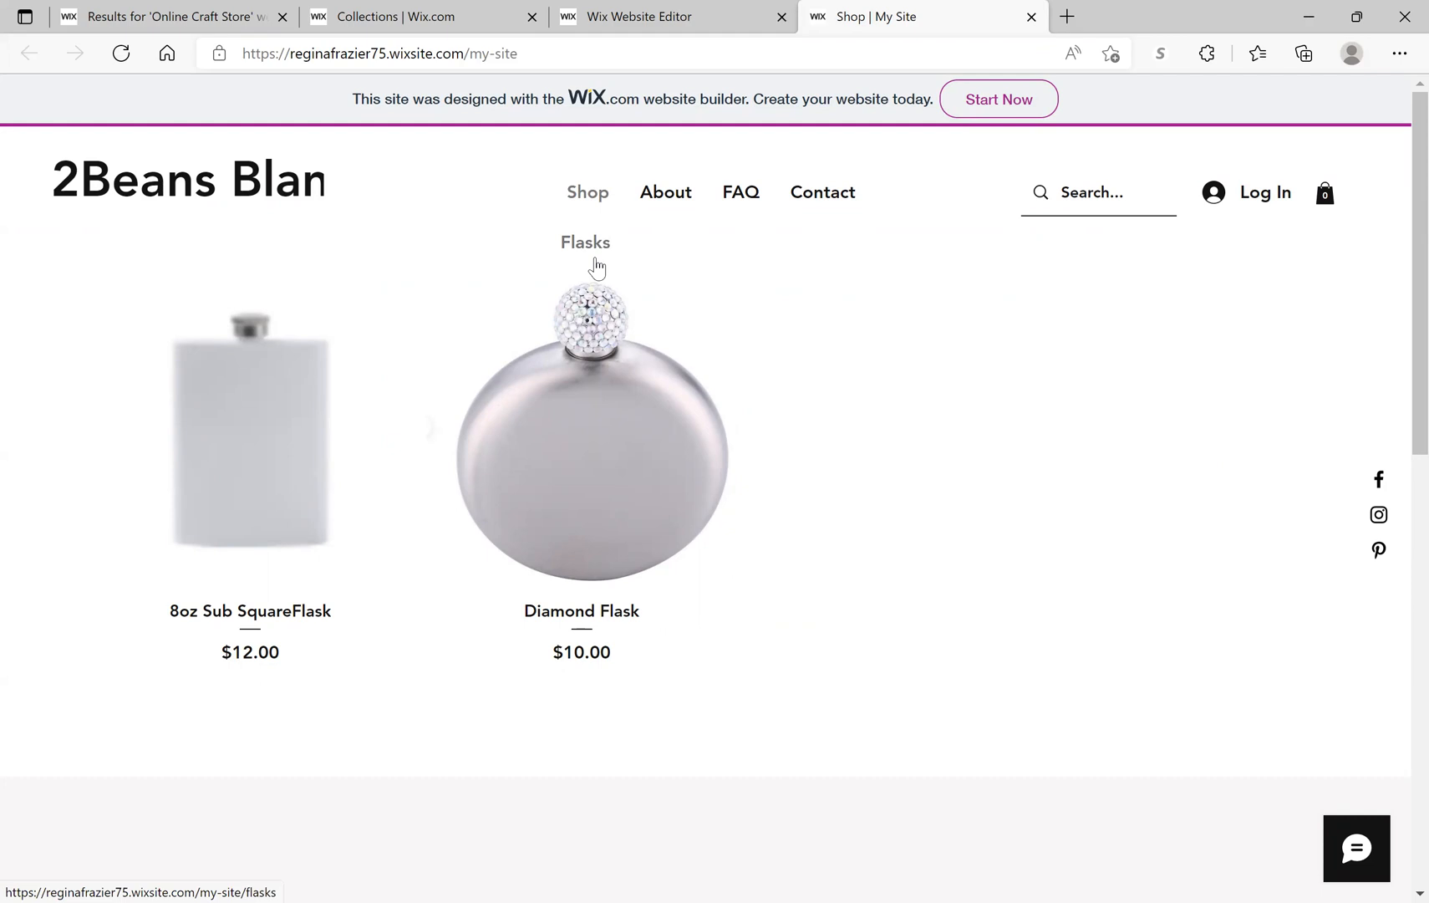
pyautogui.click(1031, 17)
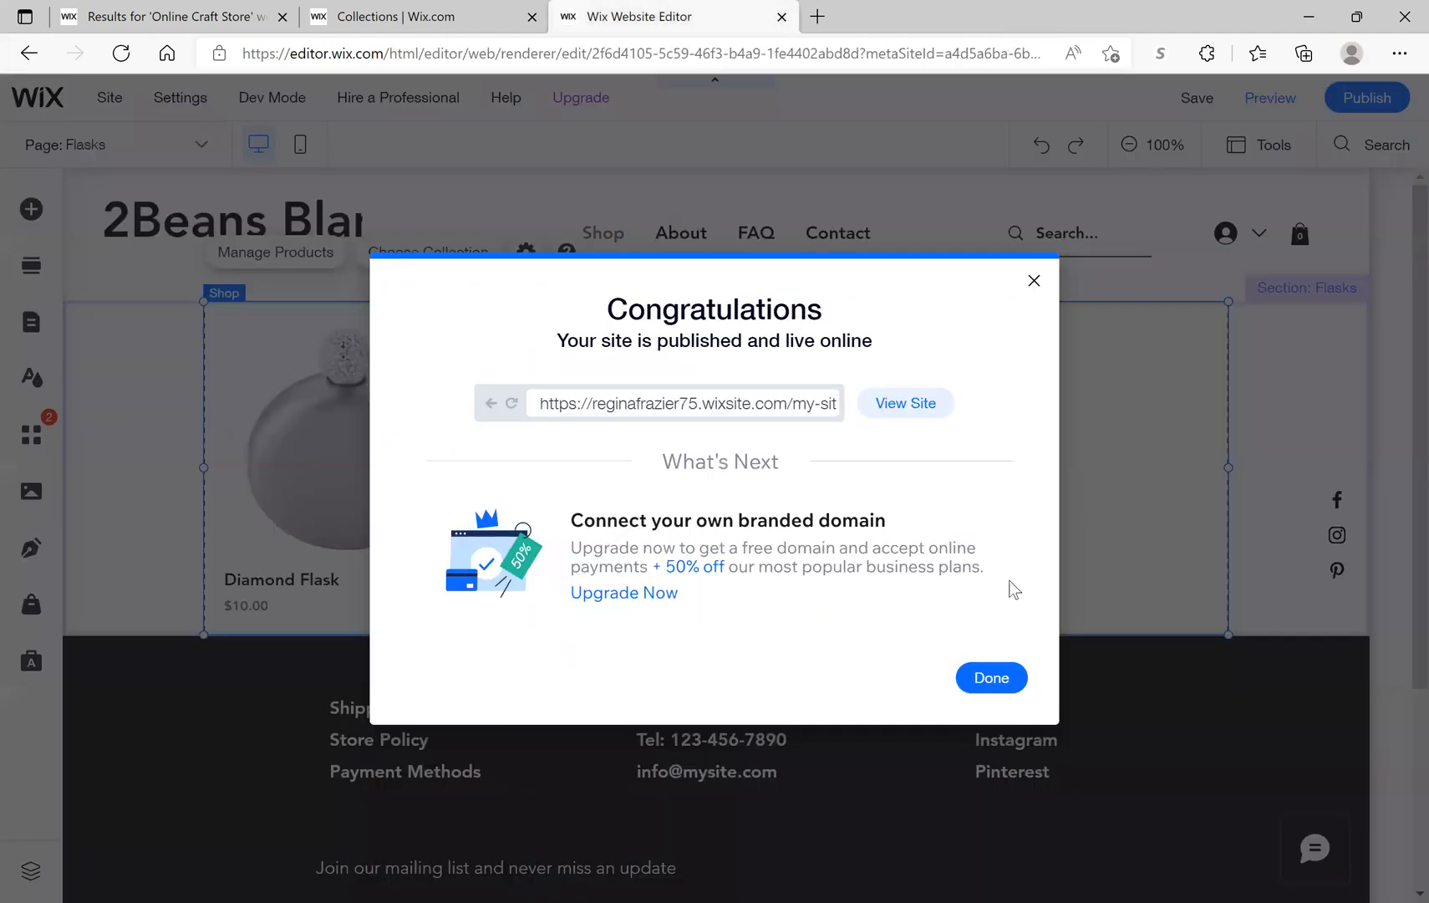
pyautogui.click(1010, 674)
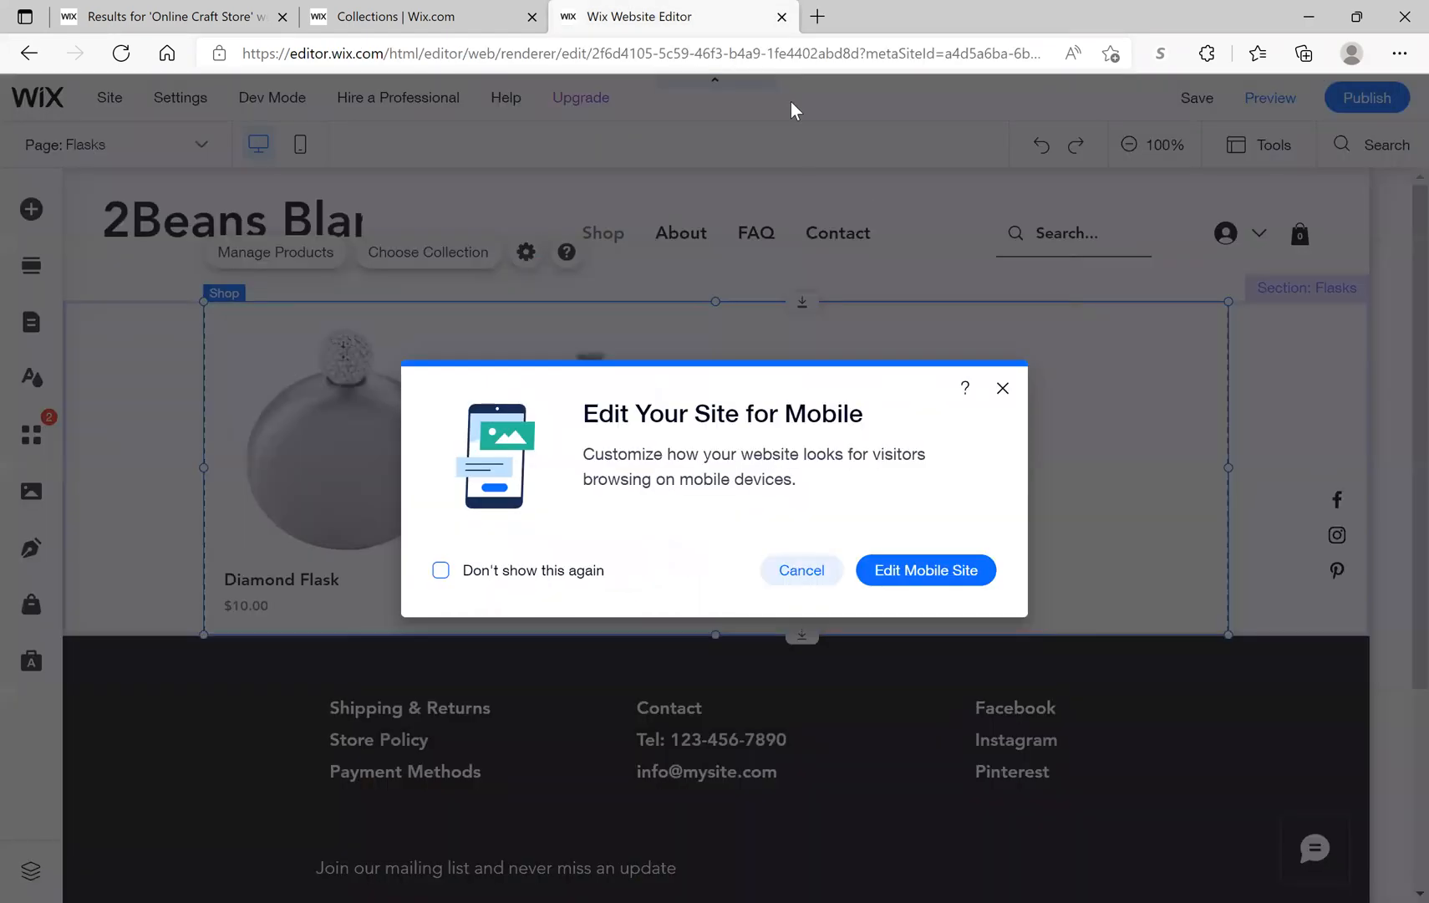
pyautogui.click(999, 387)
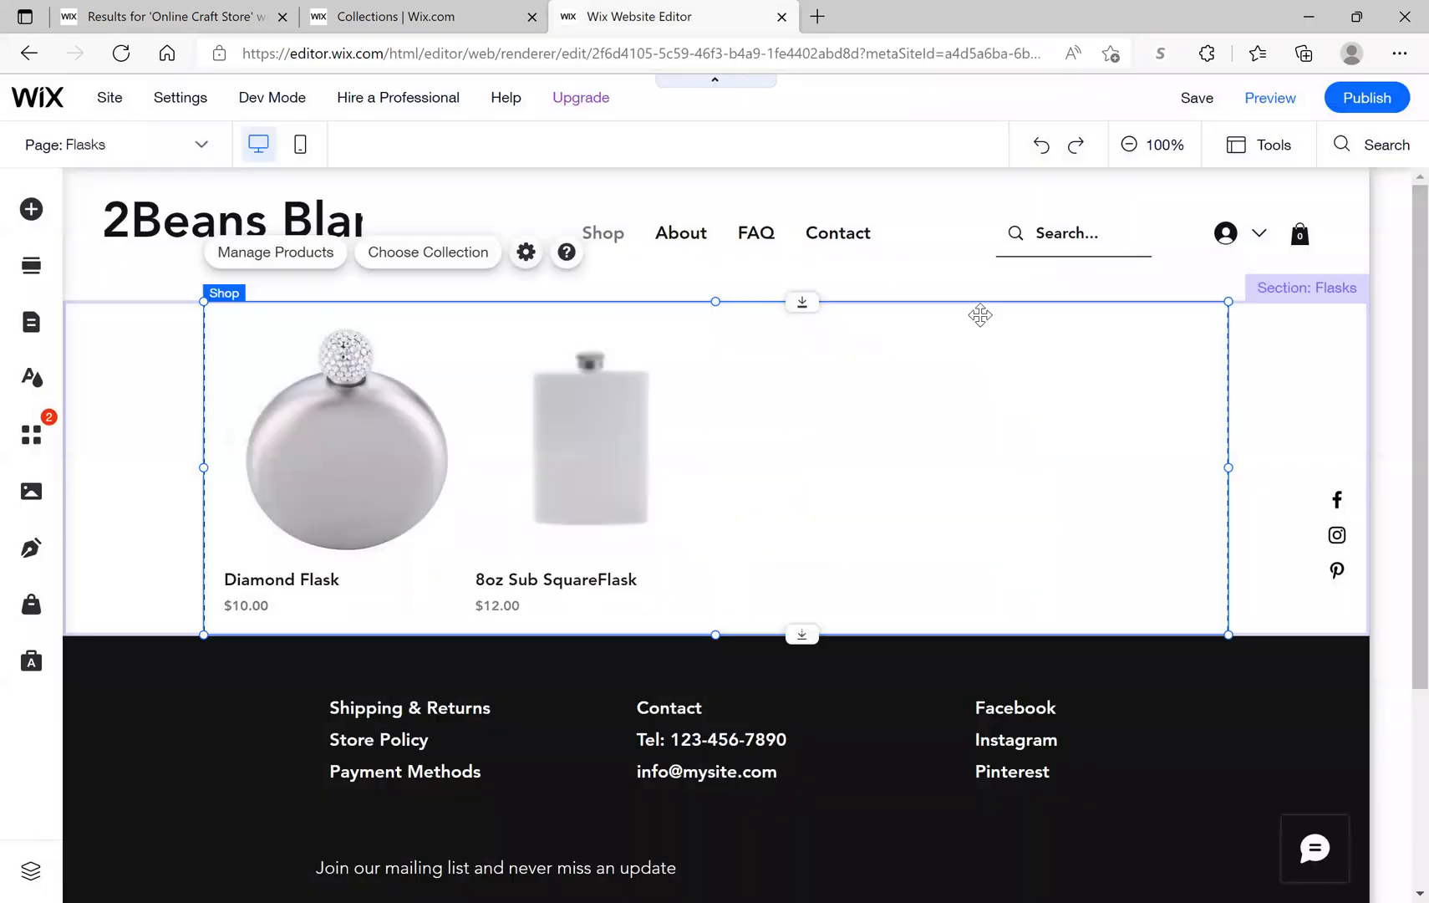
# Step: Open the empty Tumblers collection and confirm adding it to the site
pyautogui.click(782, 17)
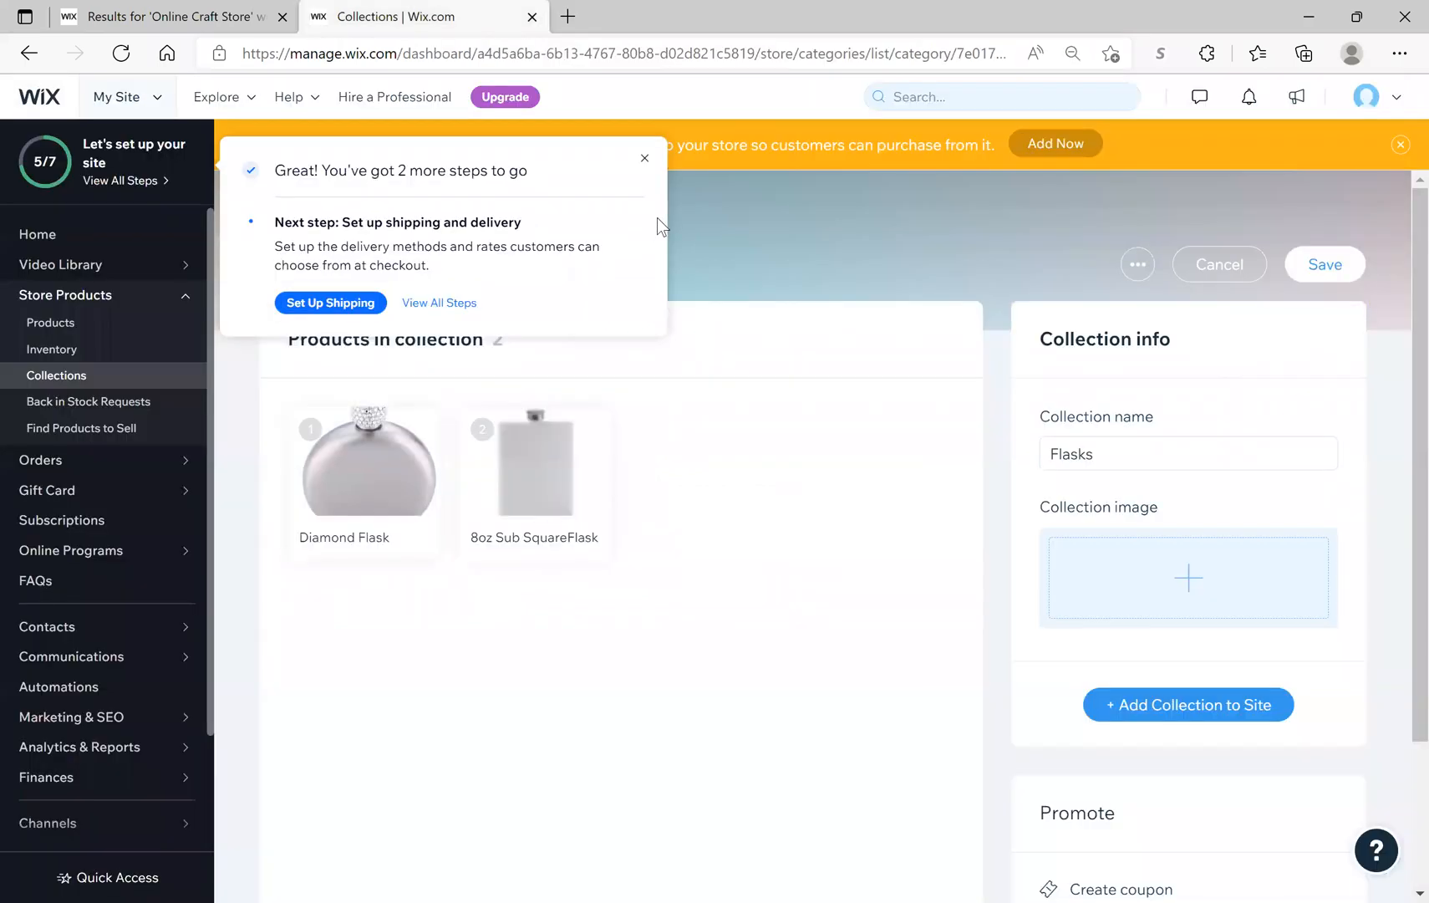
pyautogui.click(644, 159)
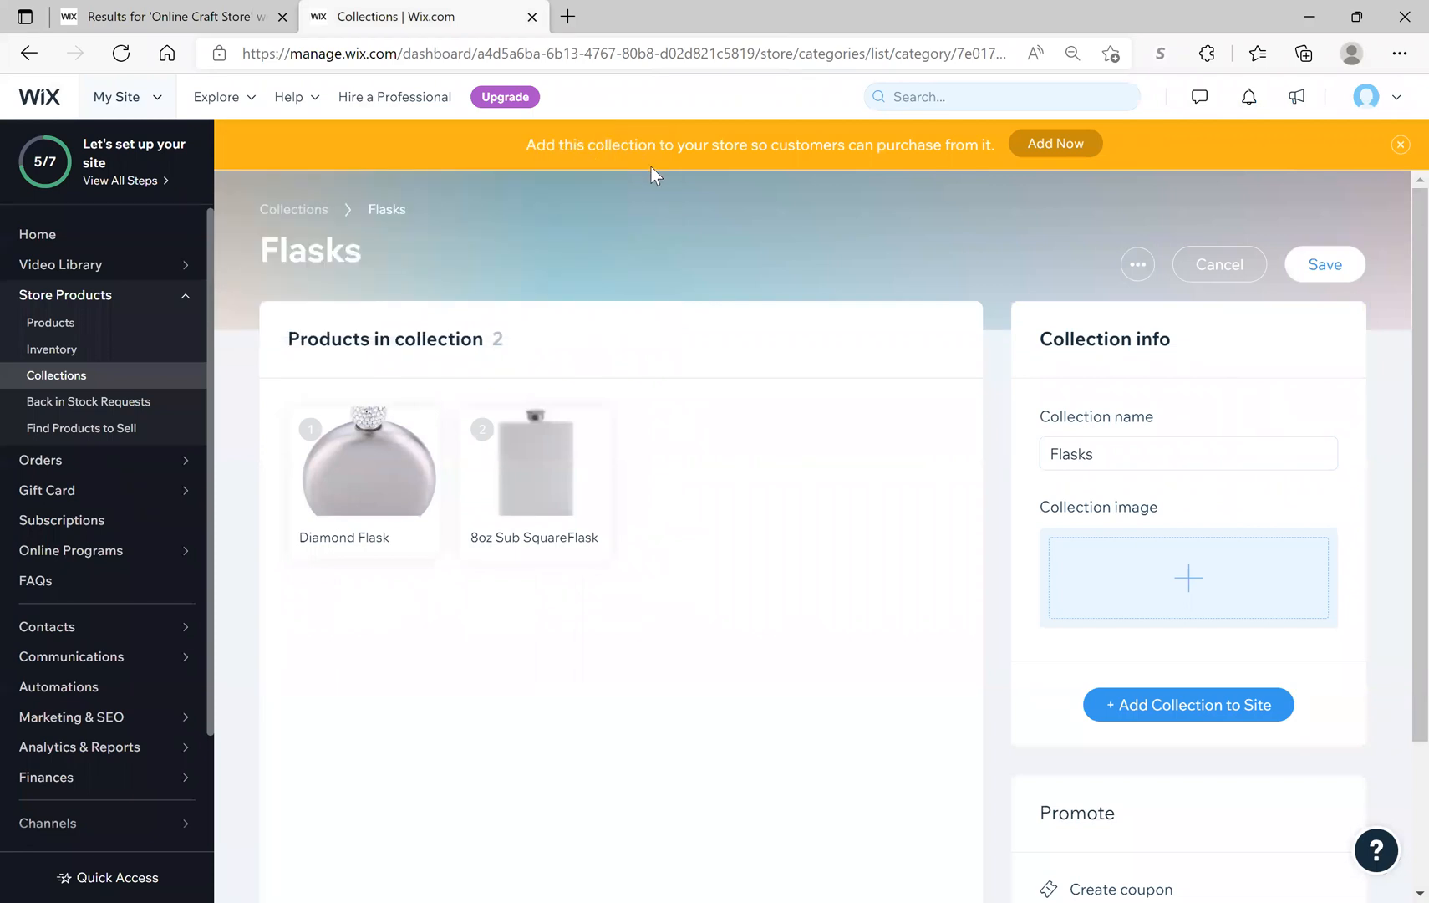
pyautogui.click(53, 376)
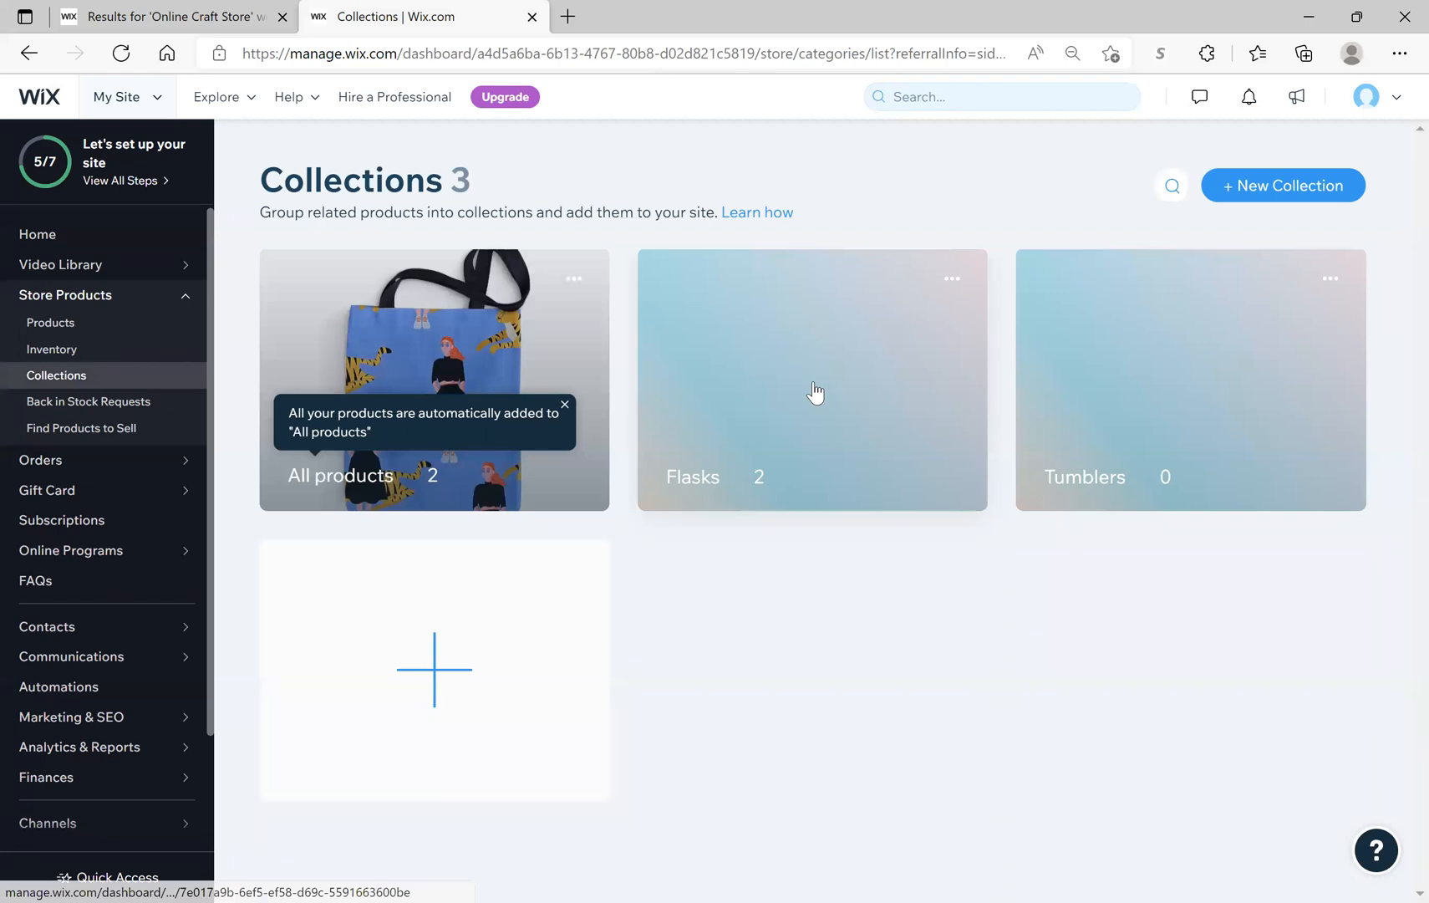
pyautogui.click(1263, 379)
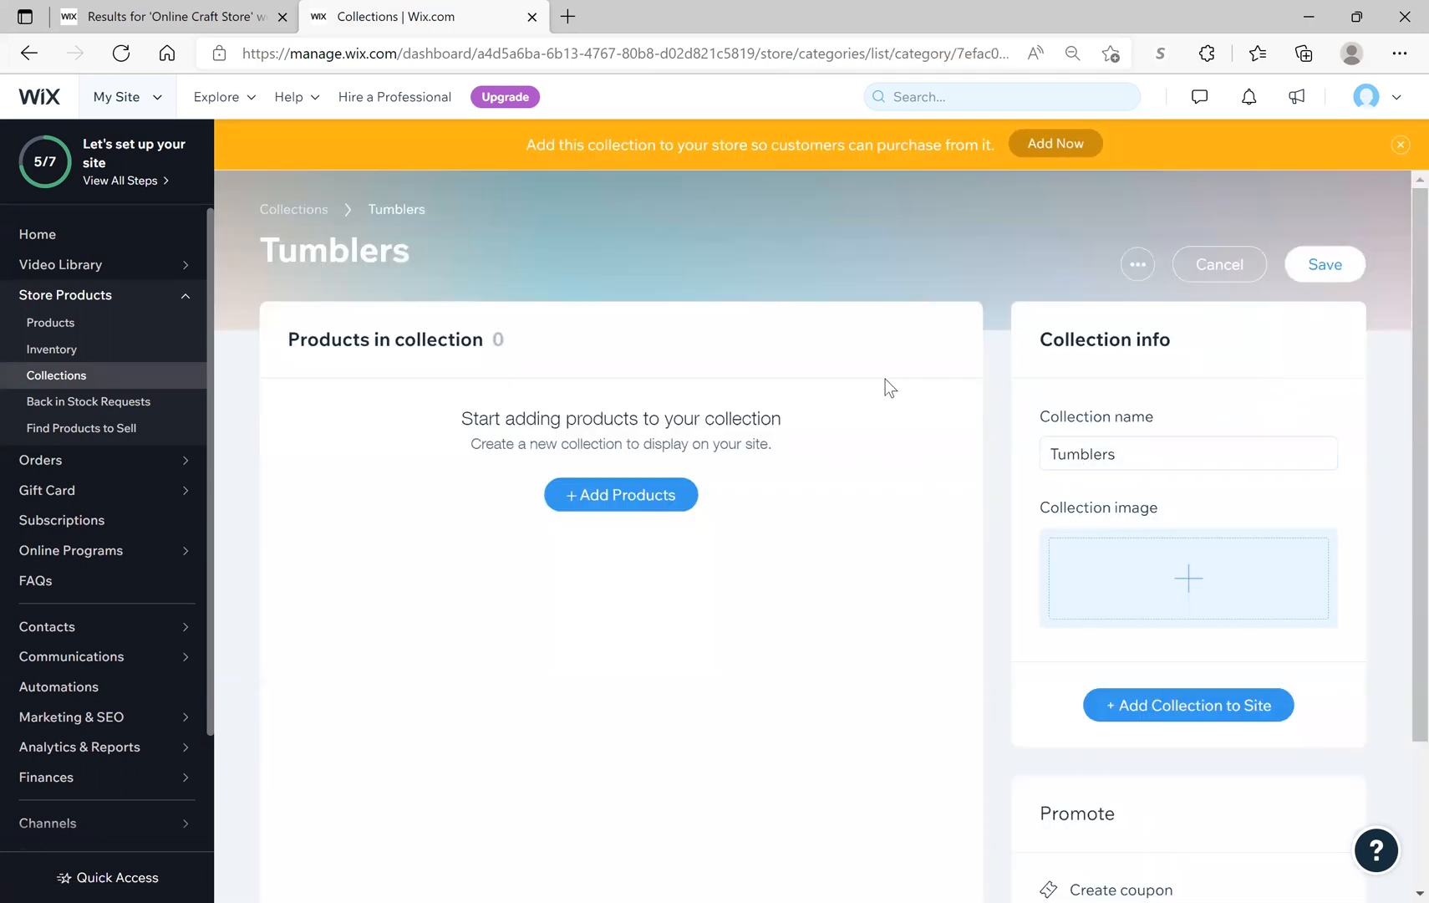
pyautogui.click(1040, 156)
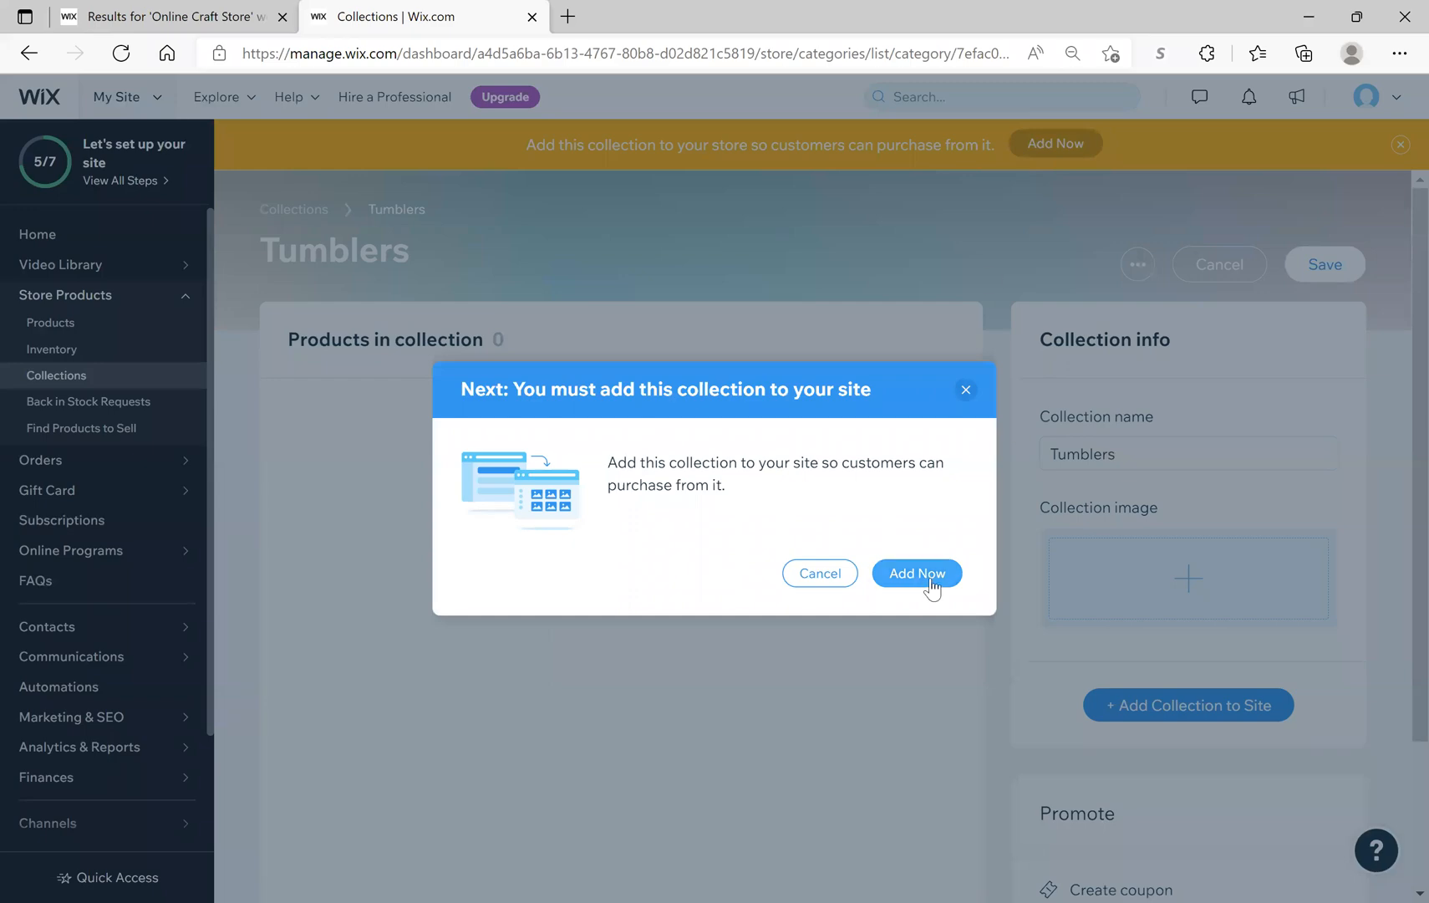
pyautogui.click(928, 577)
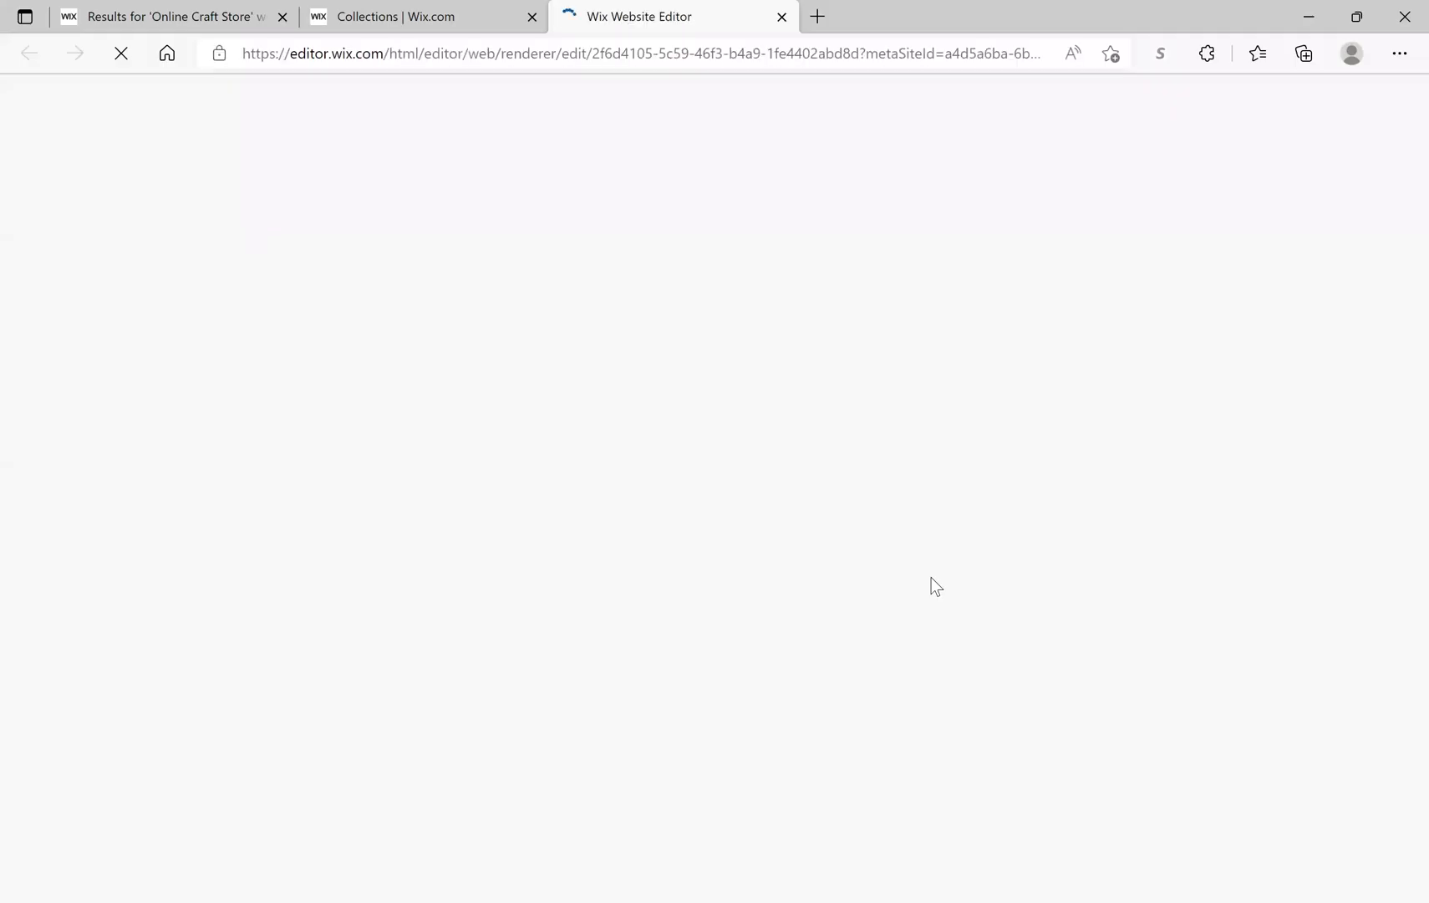
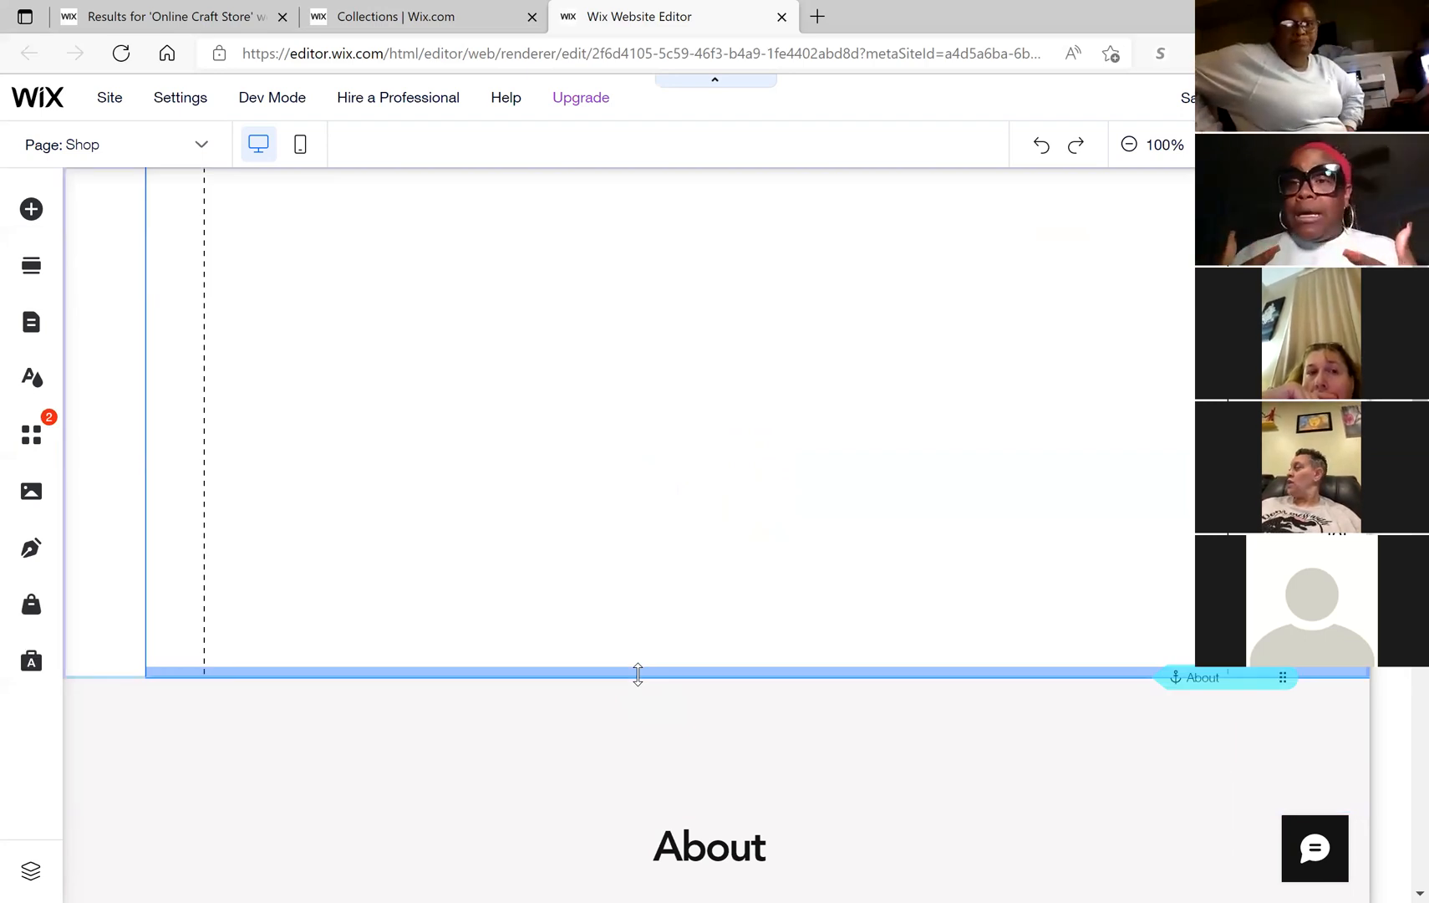
# Step: Select the Shop gallery and add the Tumblers collection on a new page named Tumblers
pyautogui.click(638, 677)
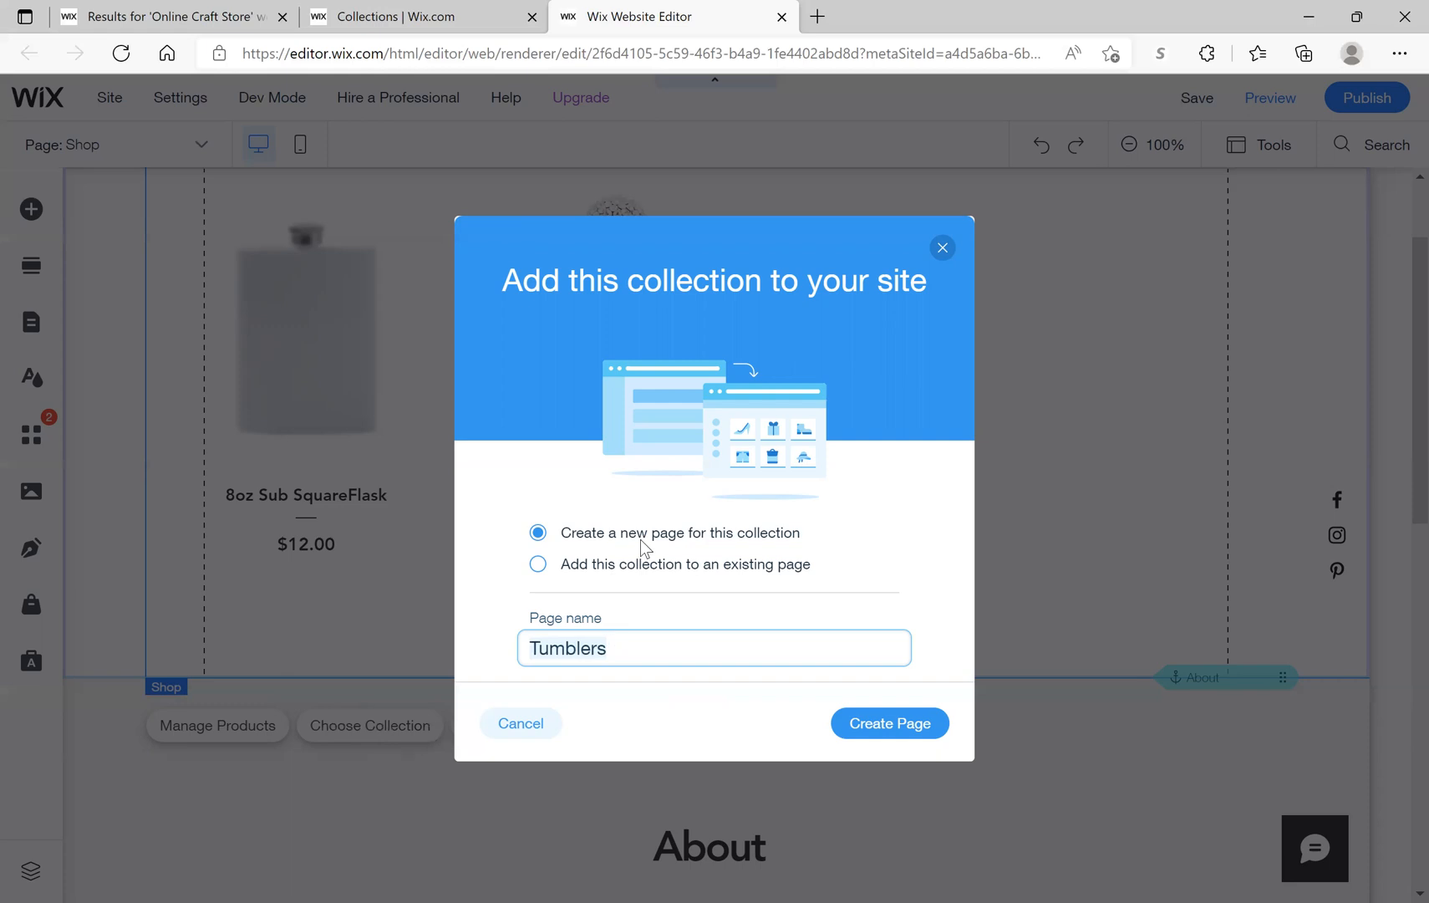
pyautogui.click(879, 733)
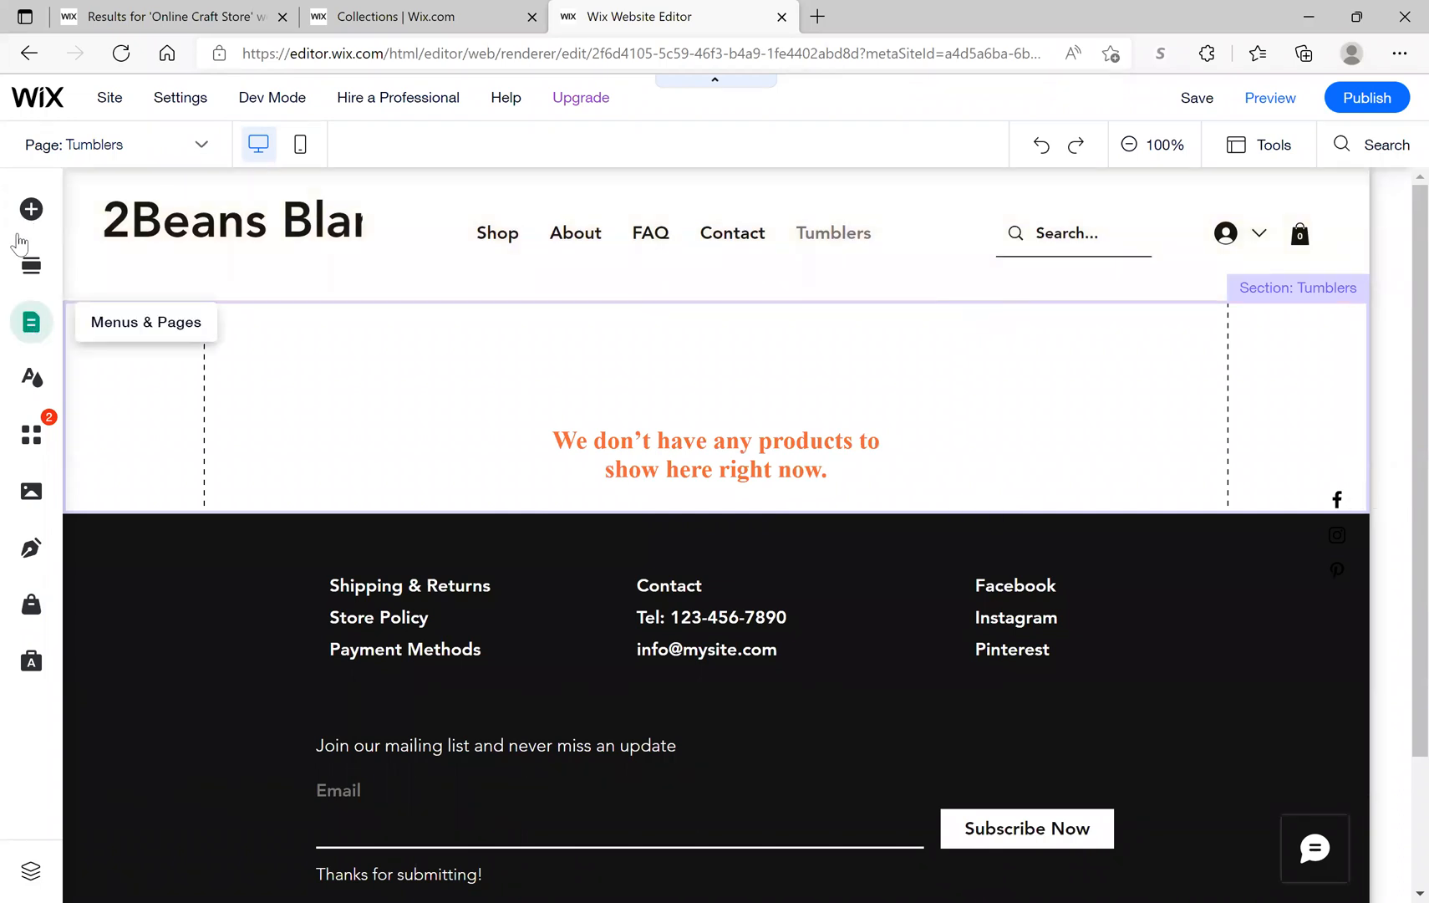
# Step: In the Site Menu, drag Tumblers and Flasks under Shop, with Flasks above Tumblers
pyautogui.click(17, 324)
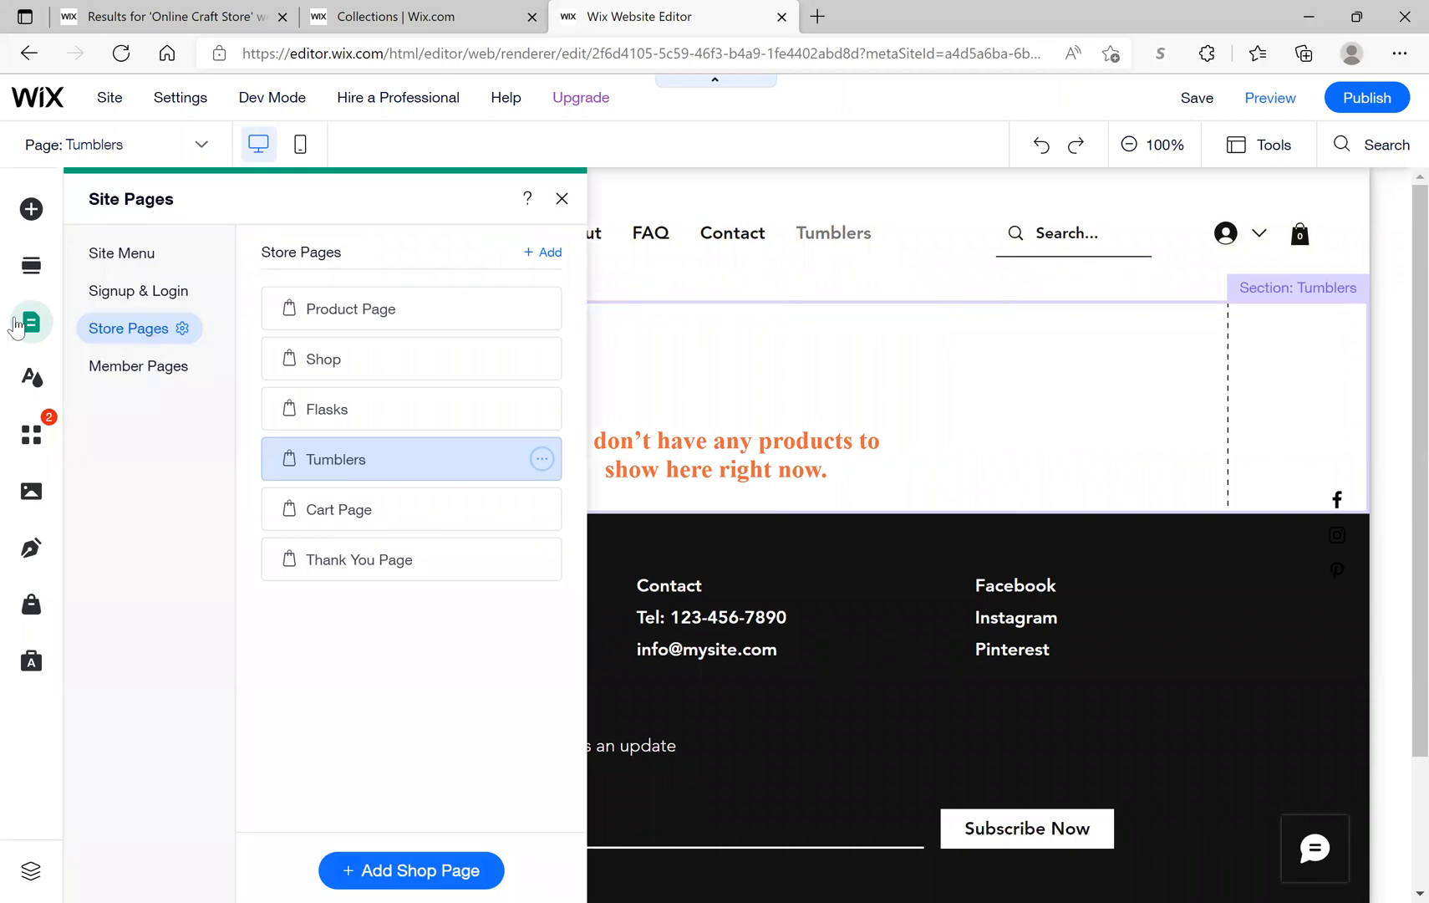
pyautogui.click(122, 255)
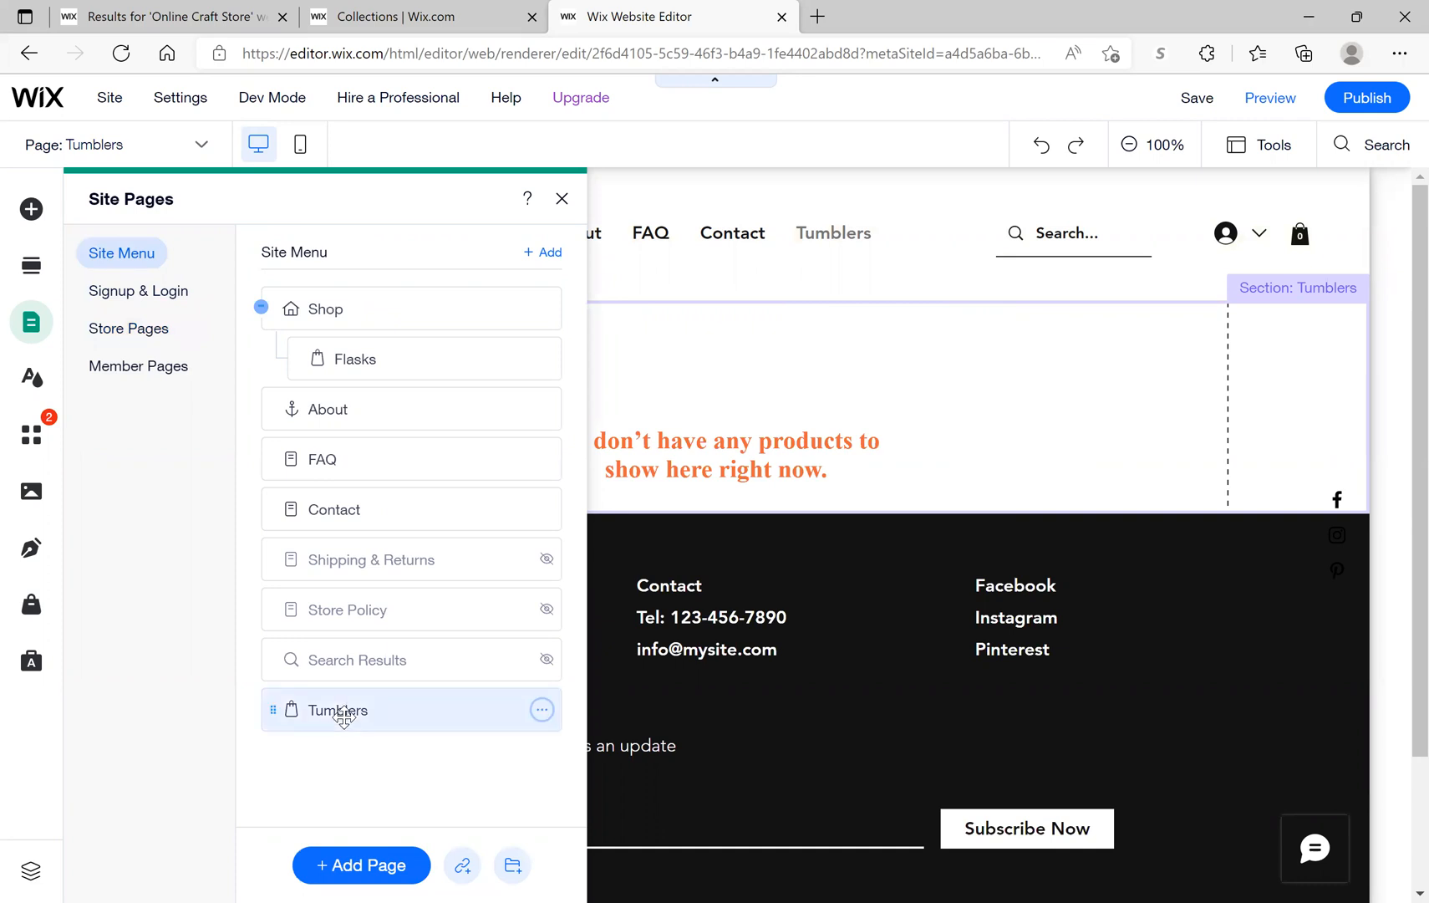
pyautogui.moveTo(342, 716); pyautogui.dragTo(373, 357)
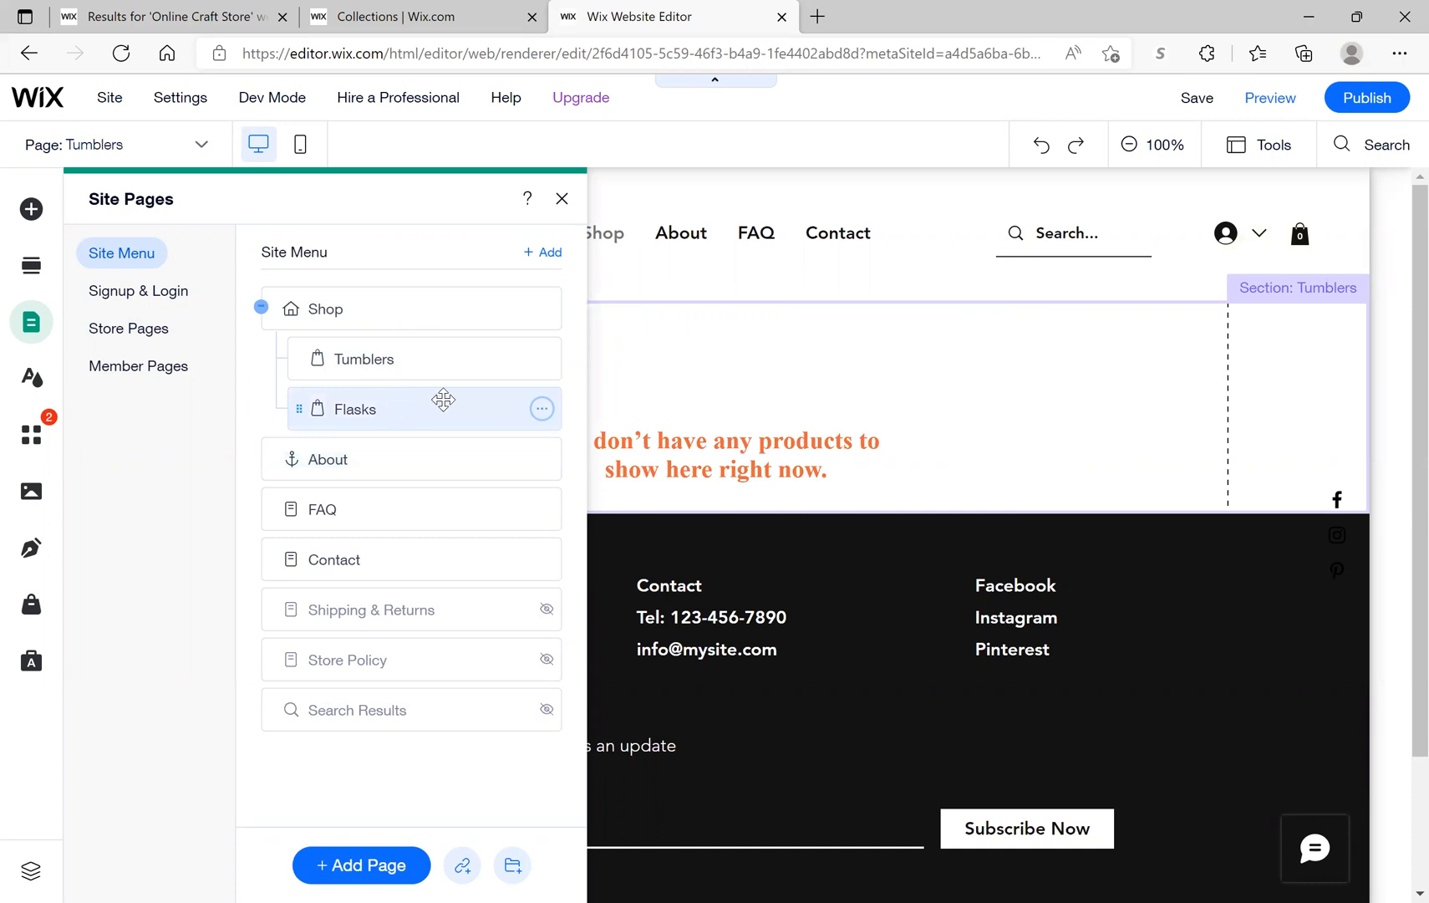
pyautogui.moveTo(698, 404)
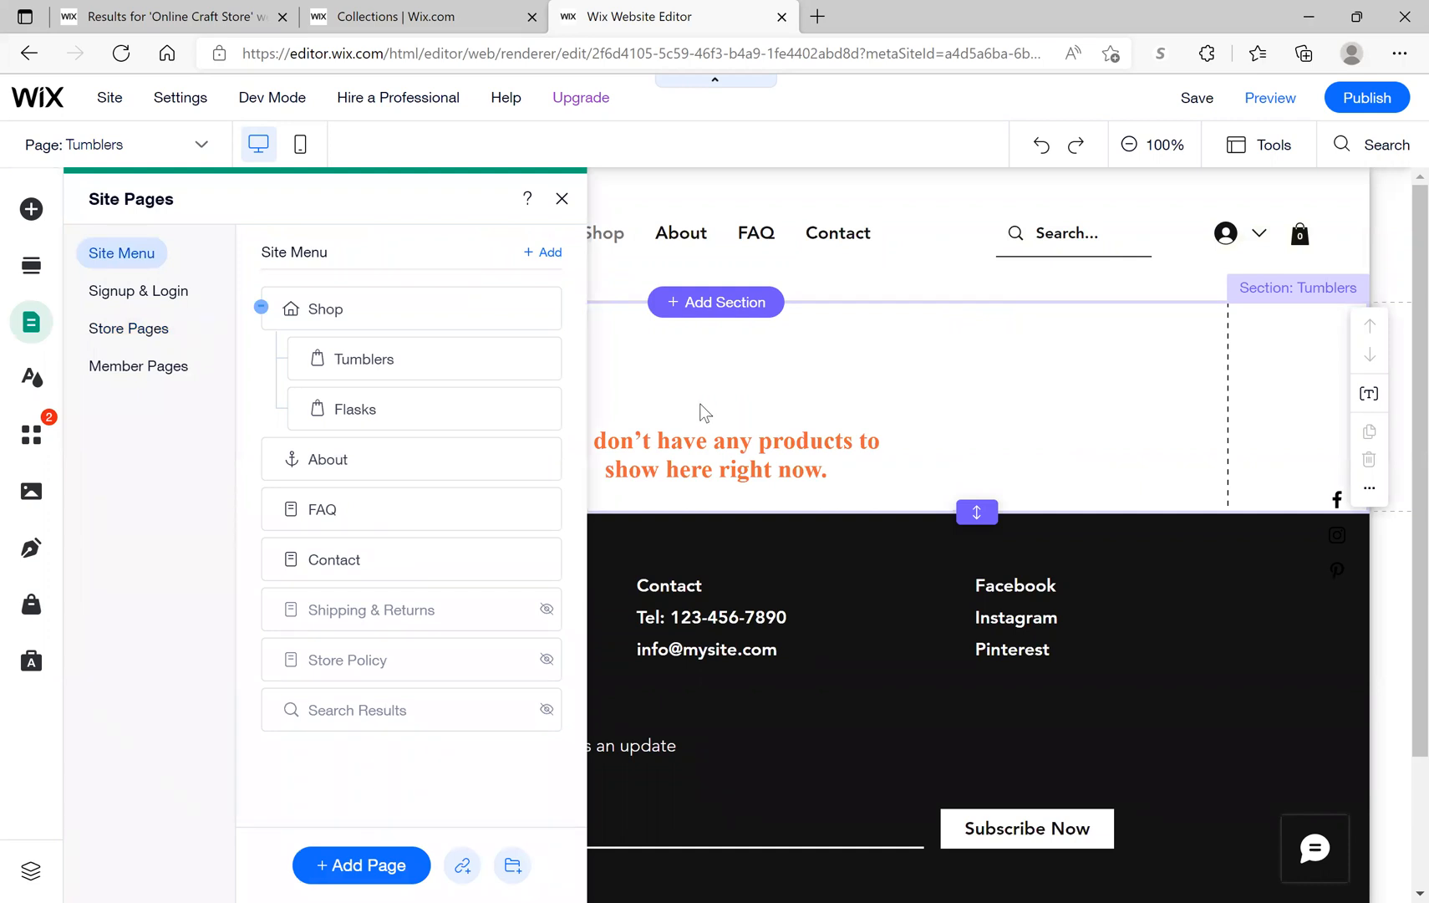
pyautogui.moveTo(389, 403)
pyautogui.mouseDown()
pyautogui.moveTo(395, 341)
pyautogui.moveTo(405, 395)
pyautogui.mouseUp()
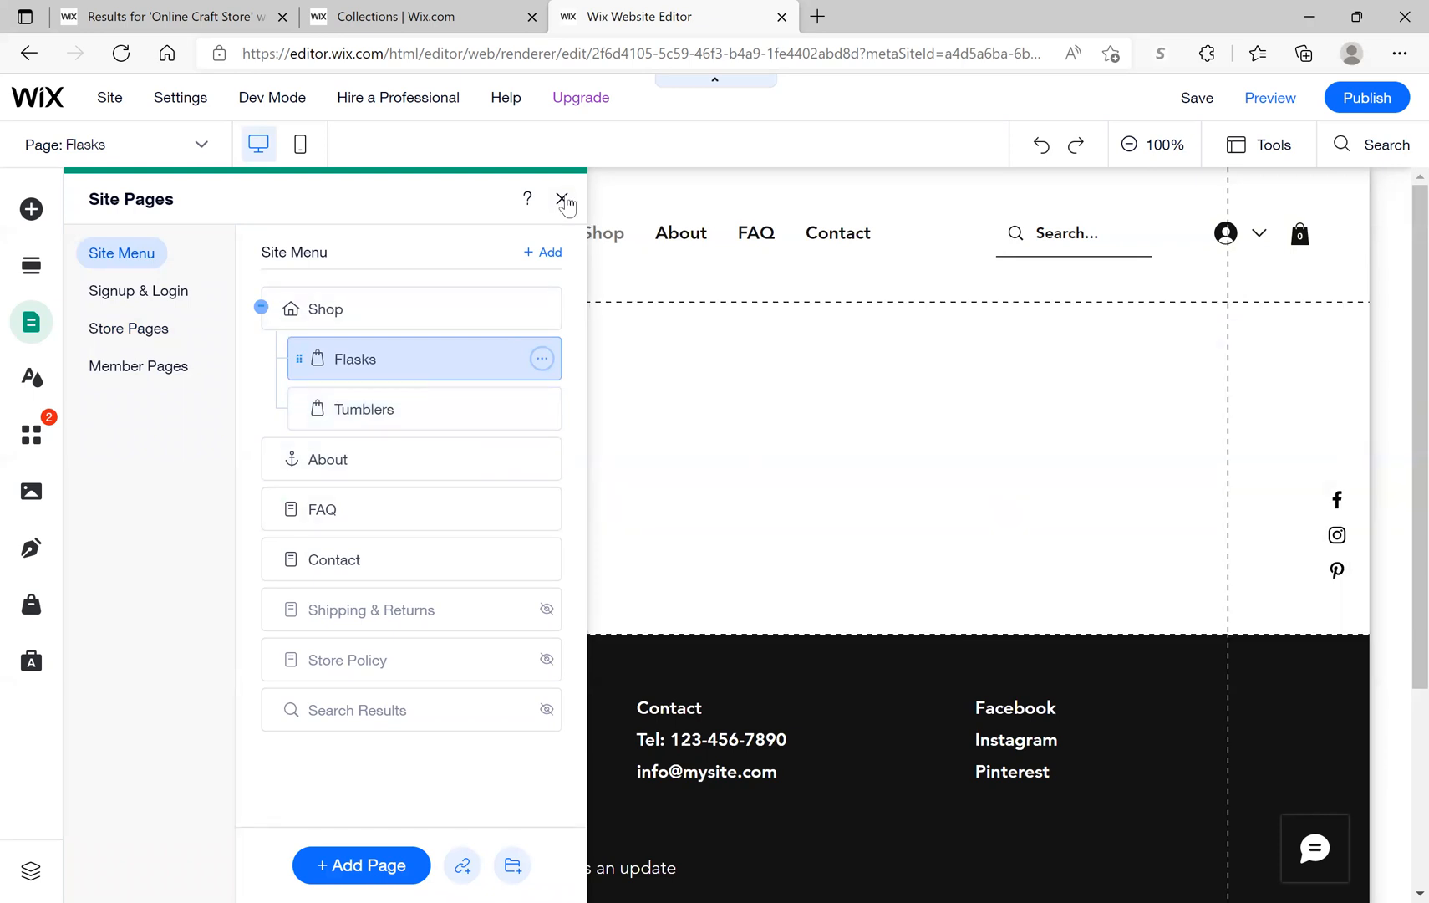
pyautogui.click(563, 201)
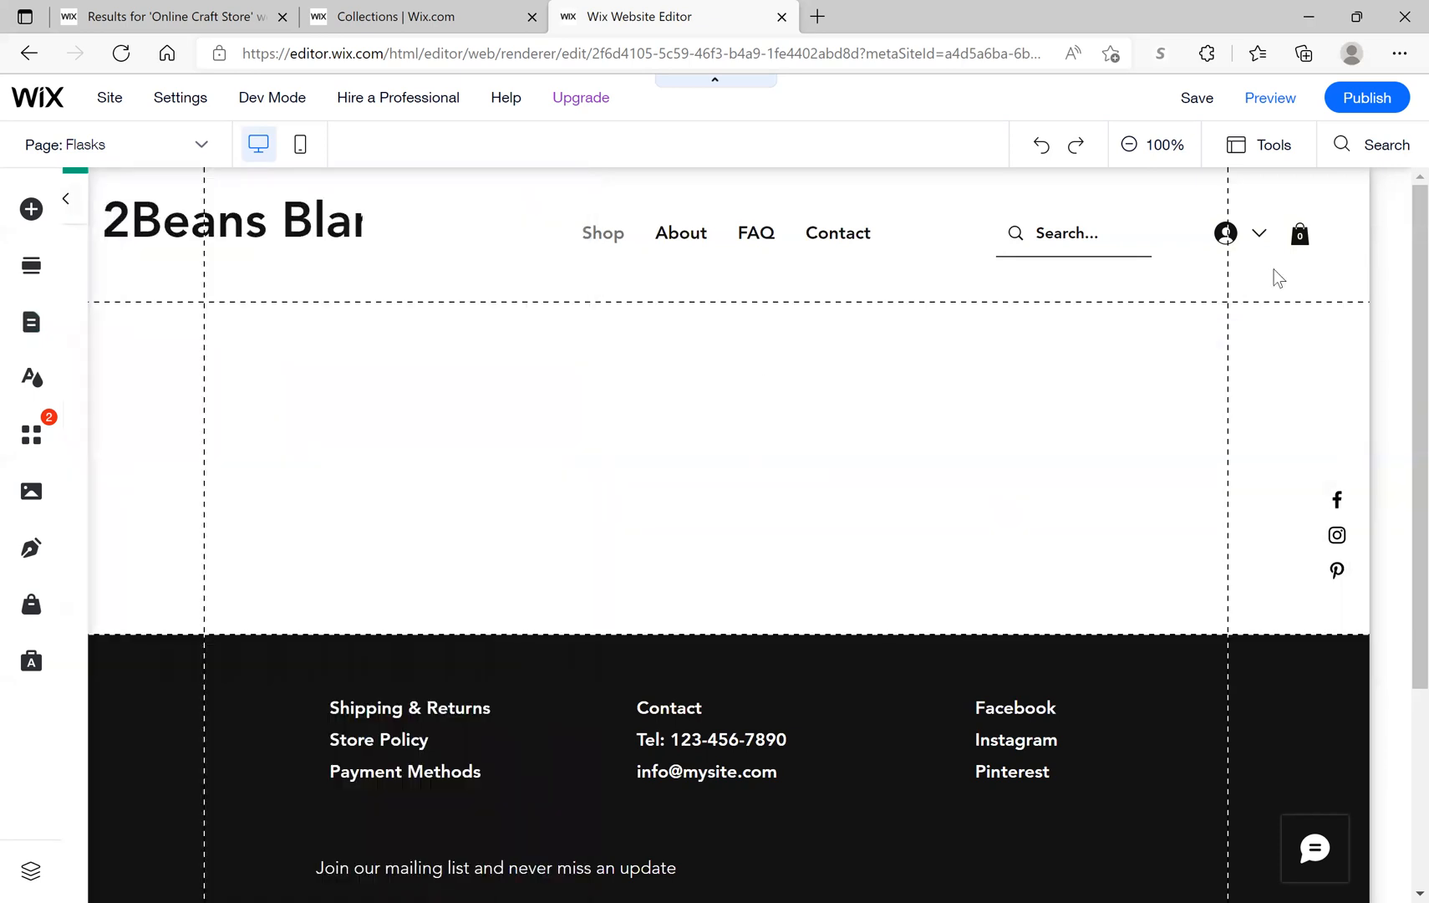
# Step: Save the site, confirm Shop's submenu lists Flasks and Tumblers, and view the collections dashboard
pyautogui.click(1194, 97)
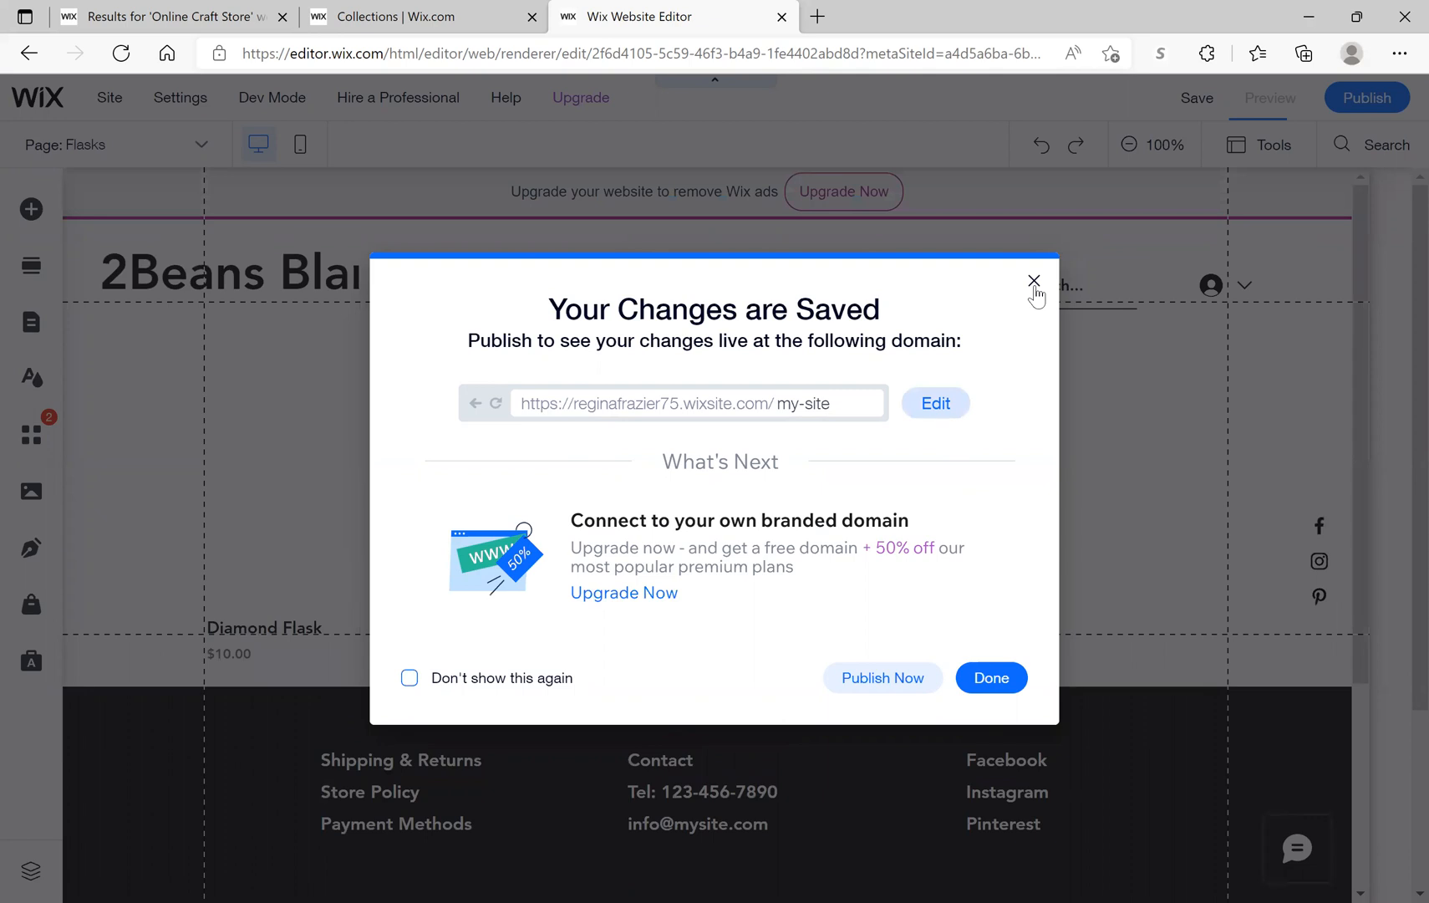
pyautogui.click(992, 680)
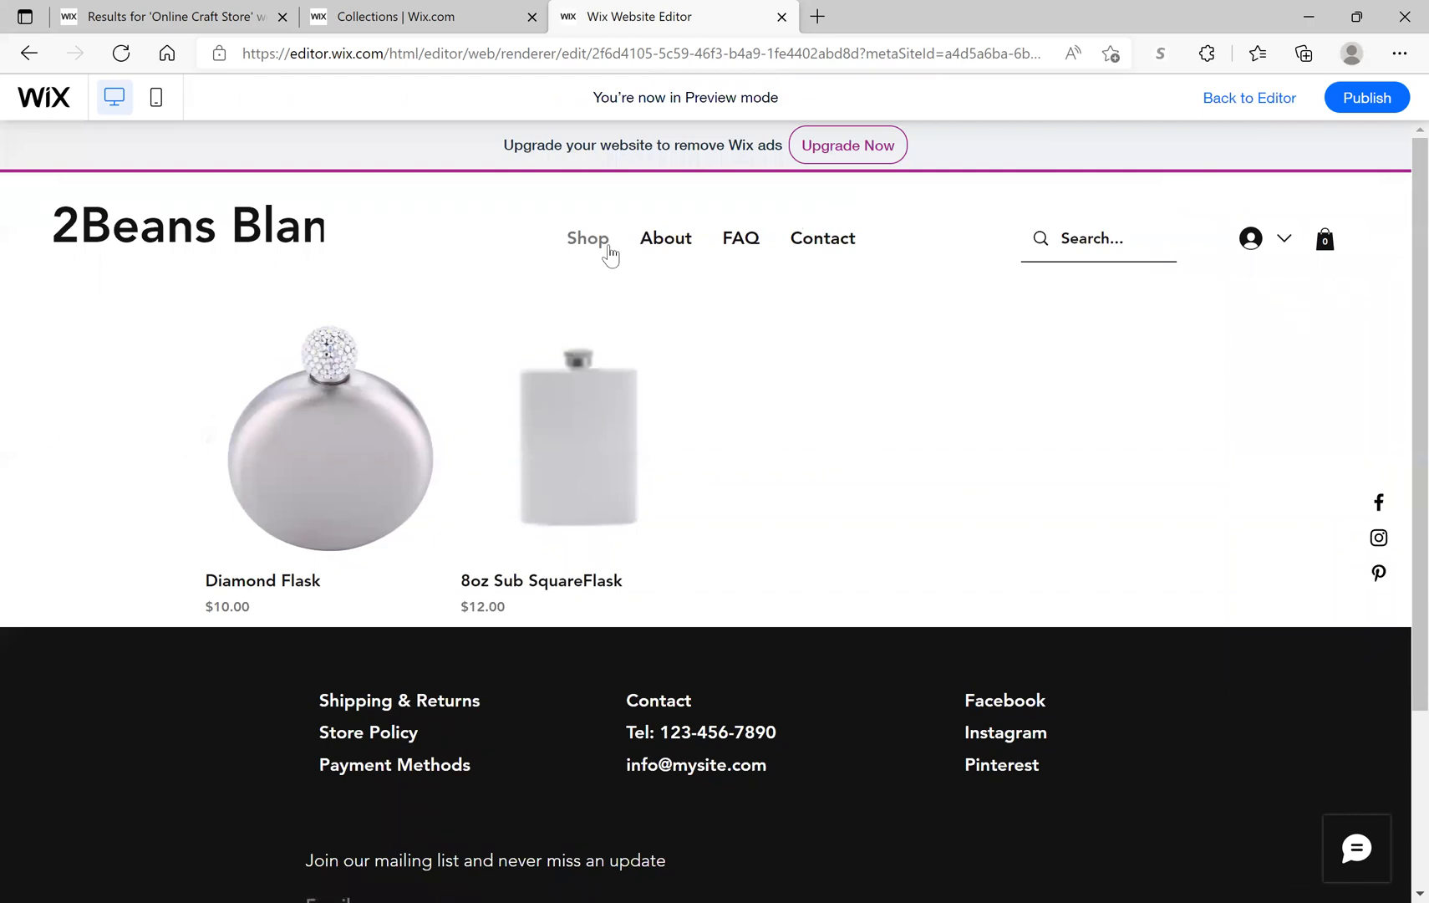
pyautogui.moveTo(603, 254)
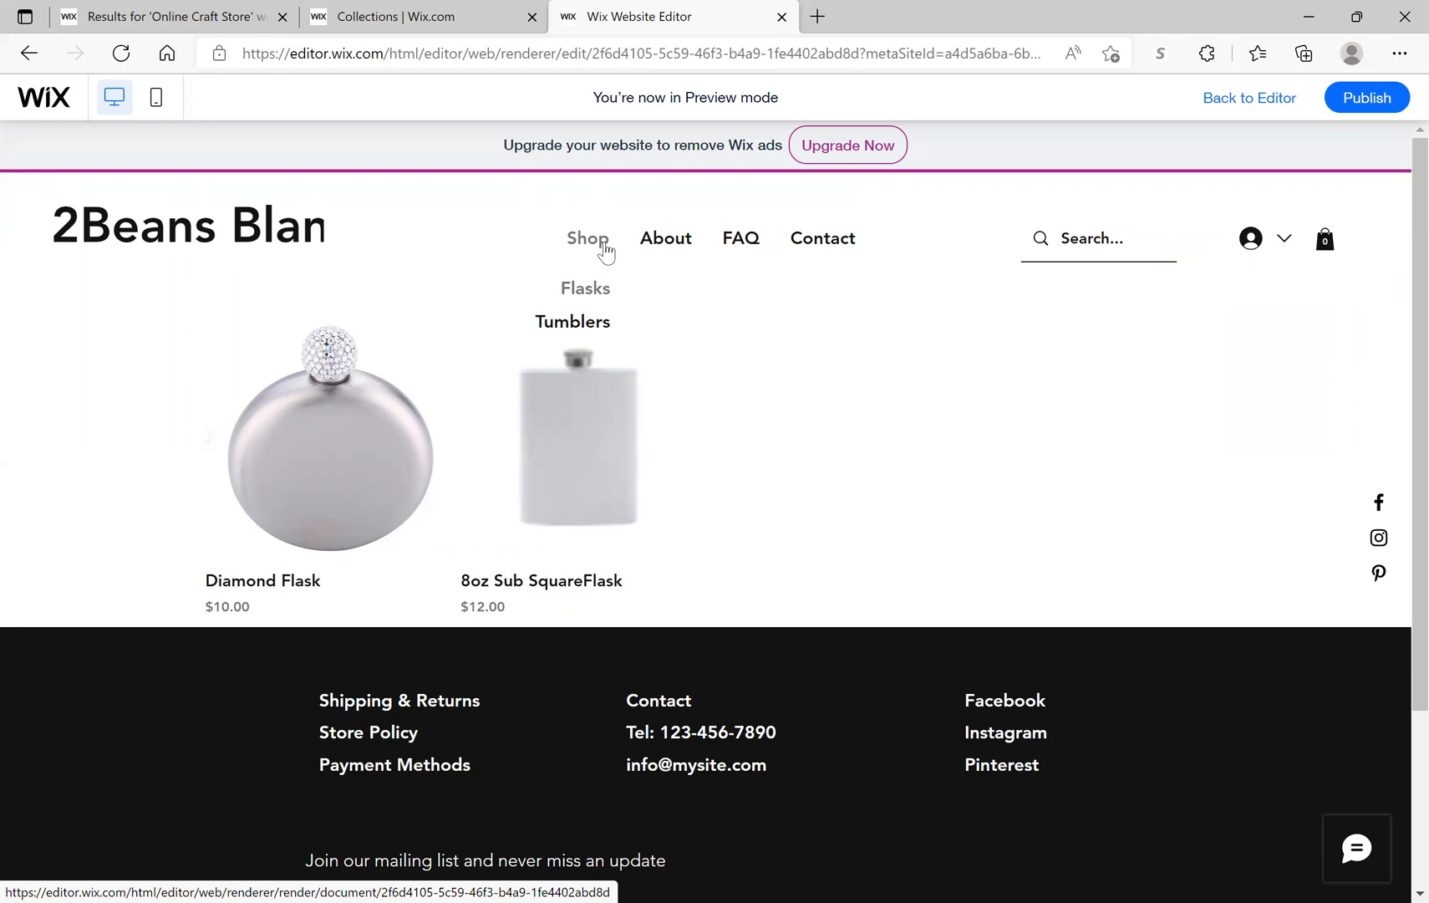
pyautogui.click(359, 25)
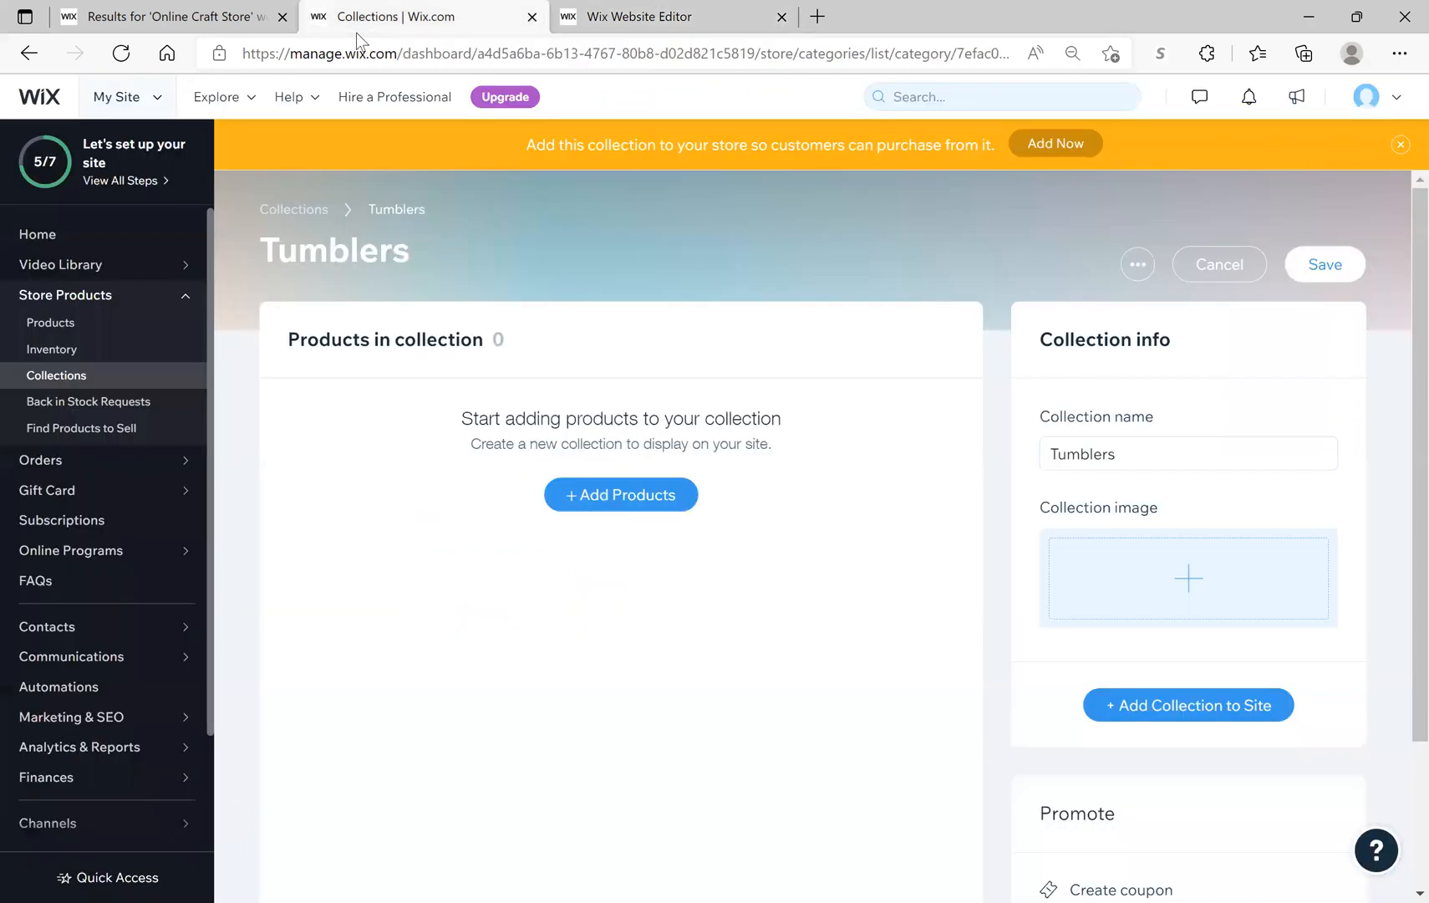
pyautogui.click(73, 378)
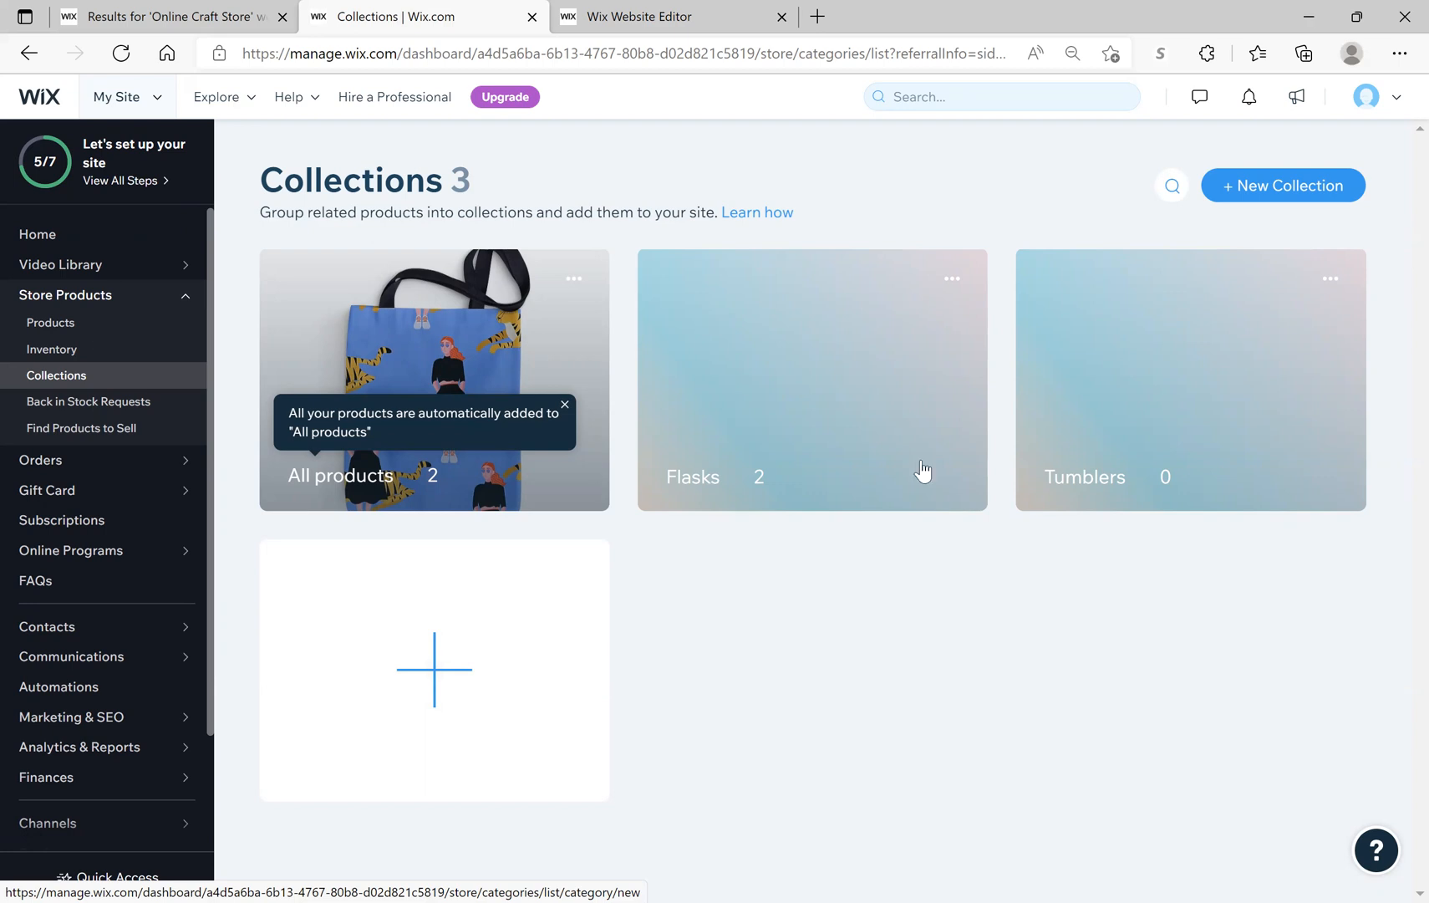
pyautogui.click(789, 462)
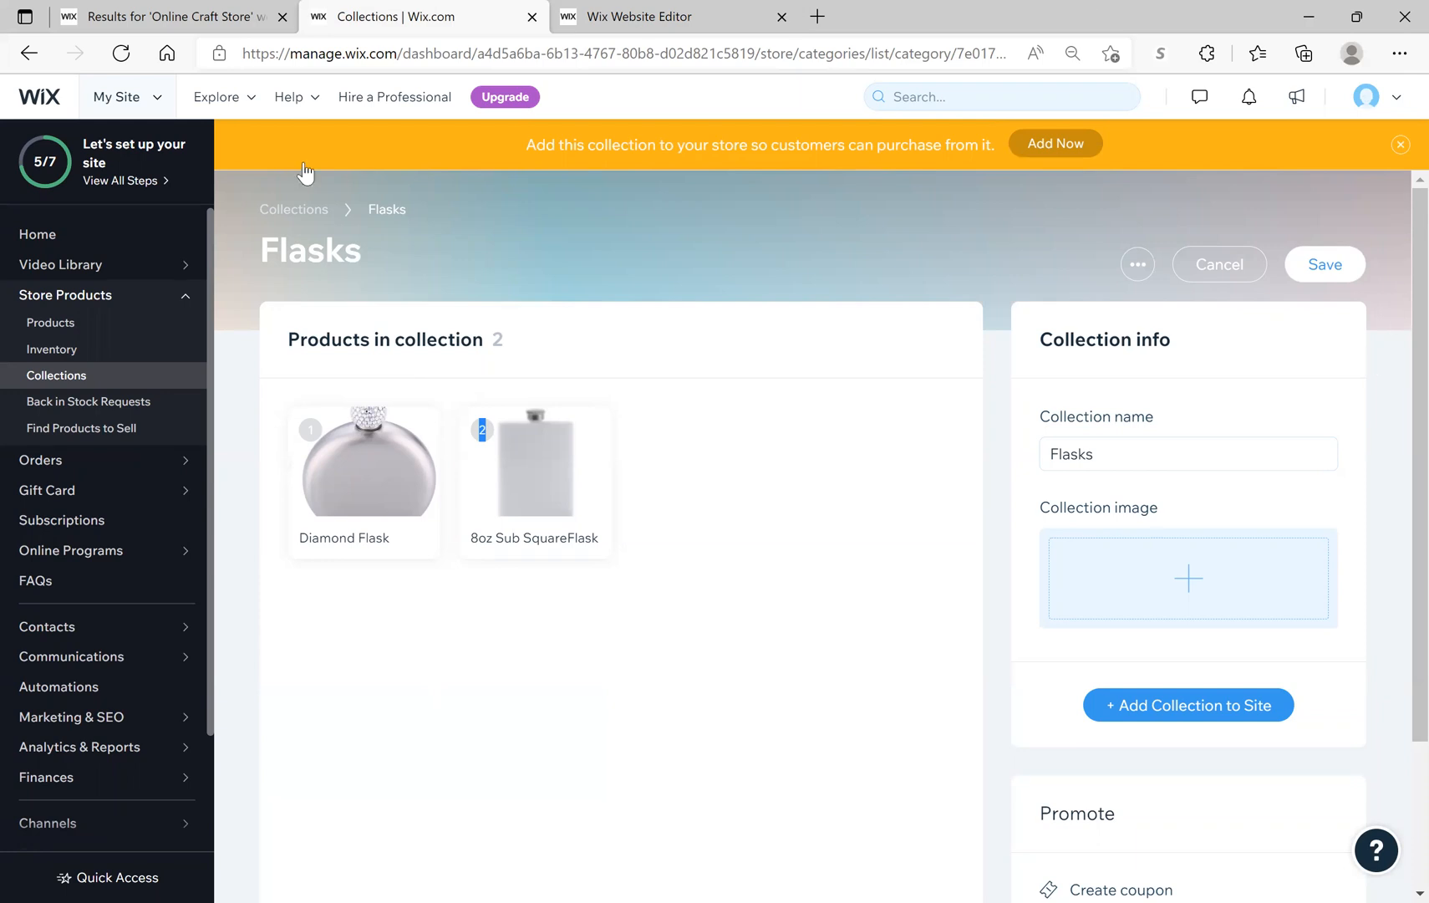
pyautogui.click(651, 21)
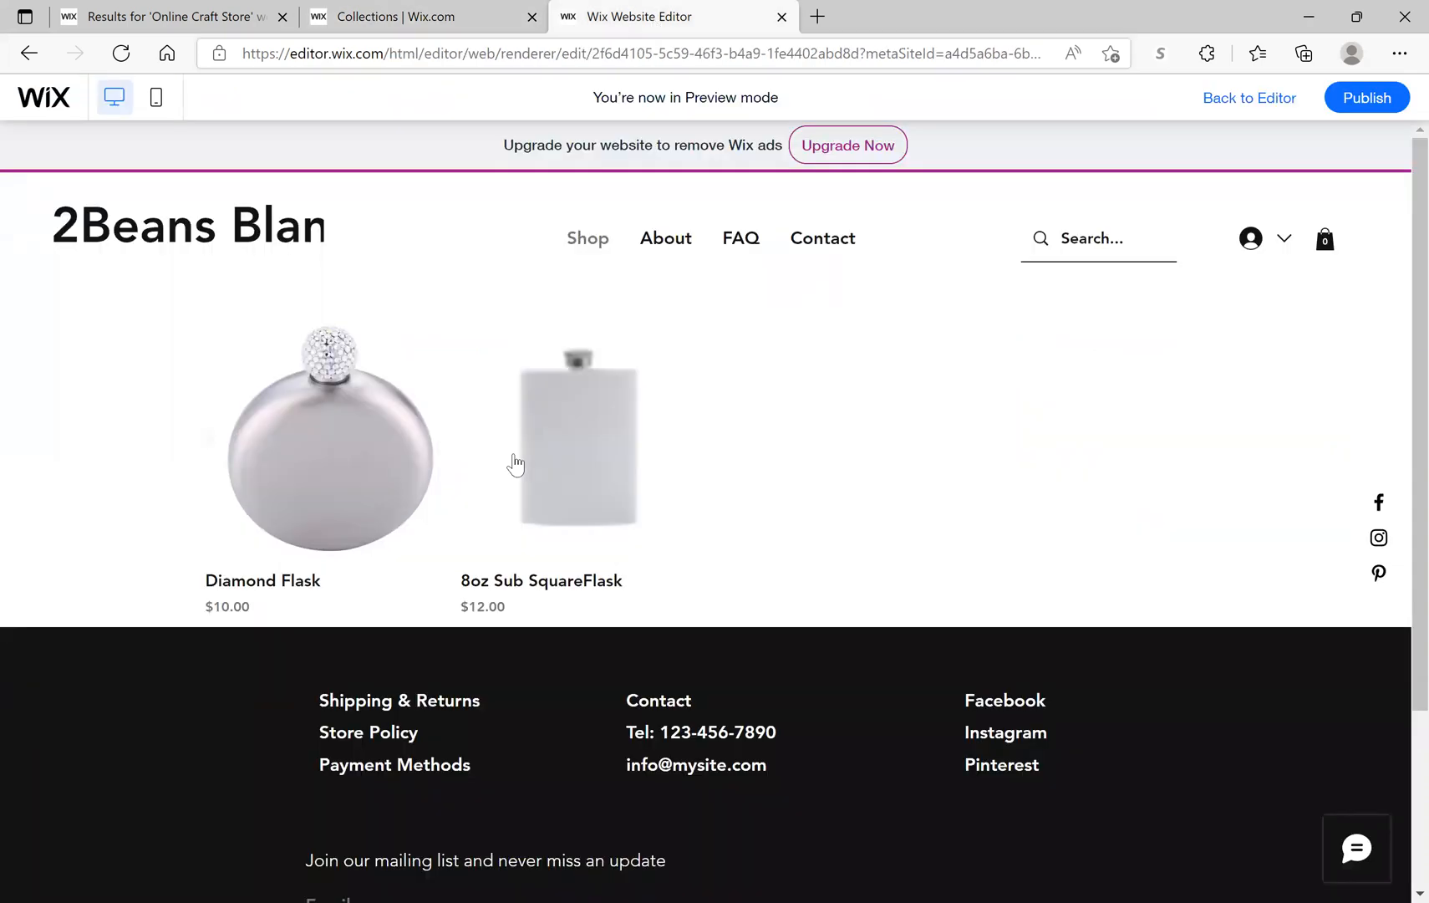
# Step: Return to the editor and open Manage Products from the Flasks page's shop gallery
pyautogui.click(1253, 98)
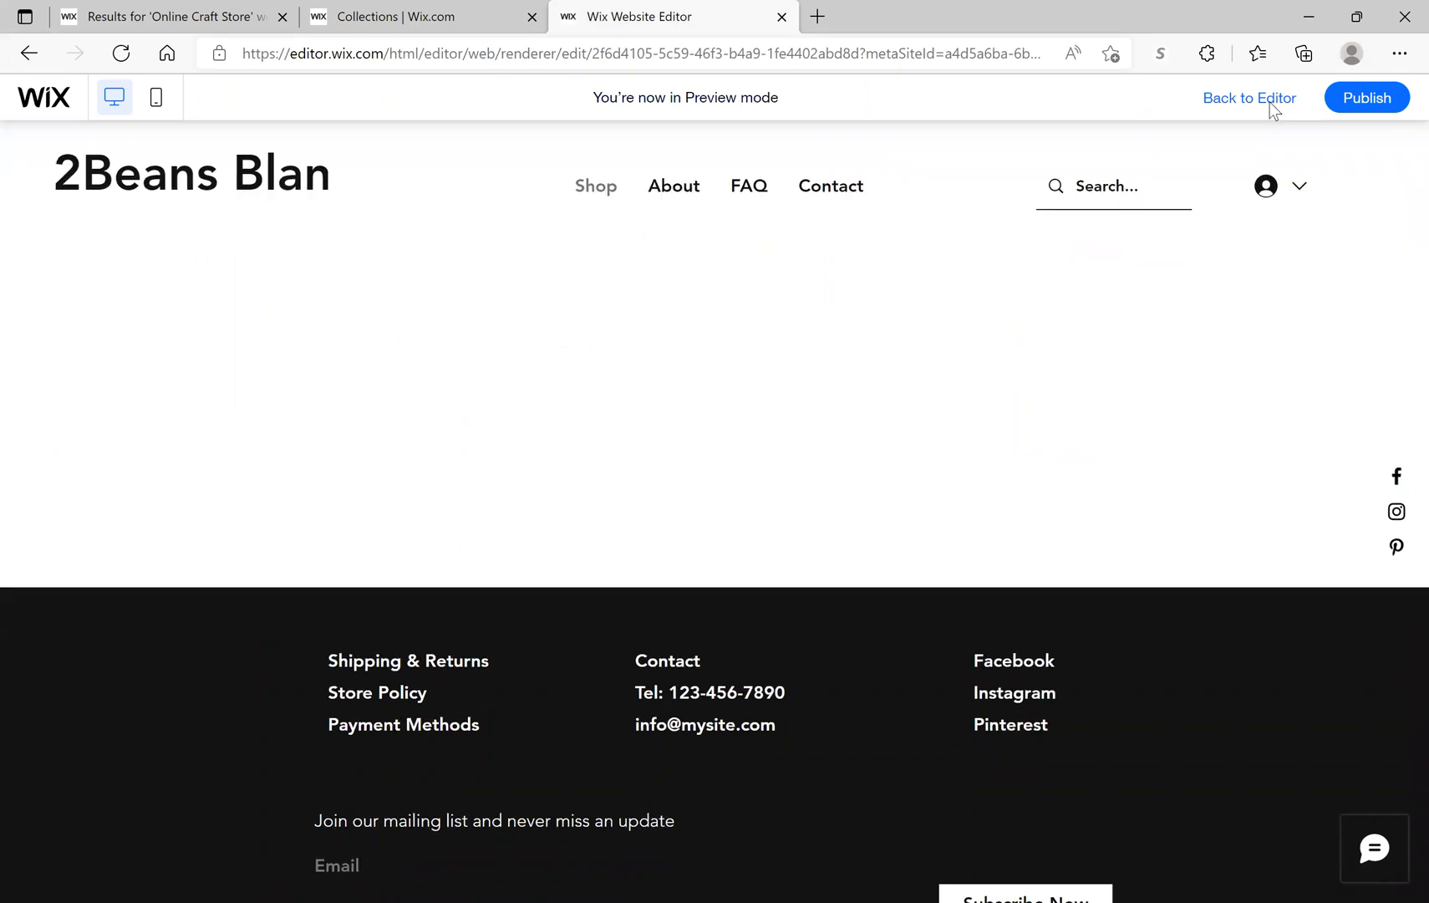
pyautogui.moveTo(1356, 115)
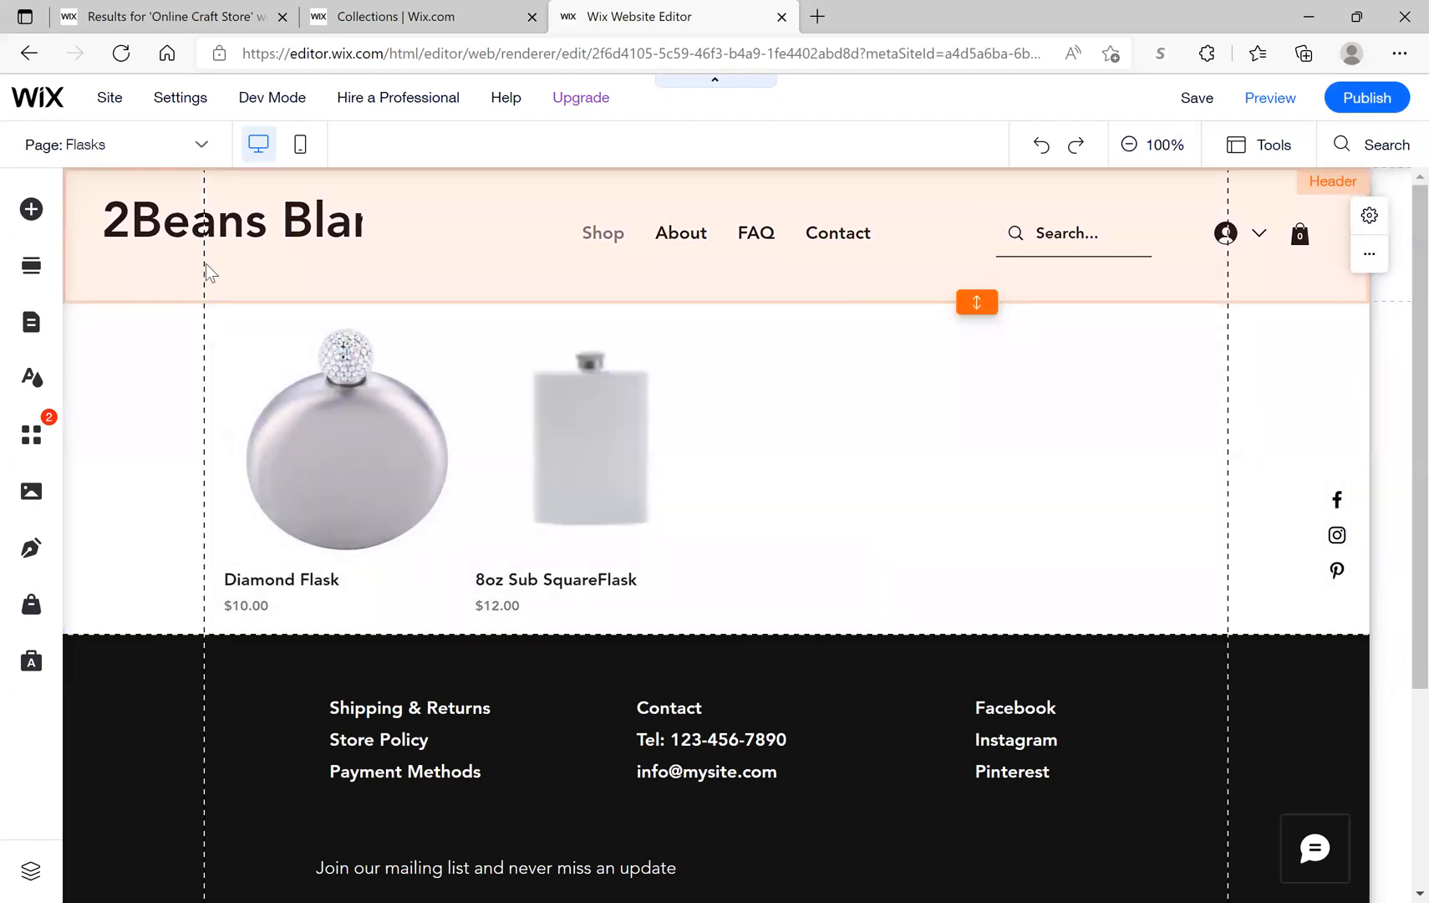
pyautogui.click(209, 255)
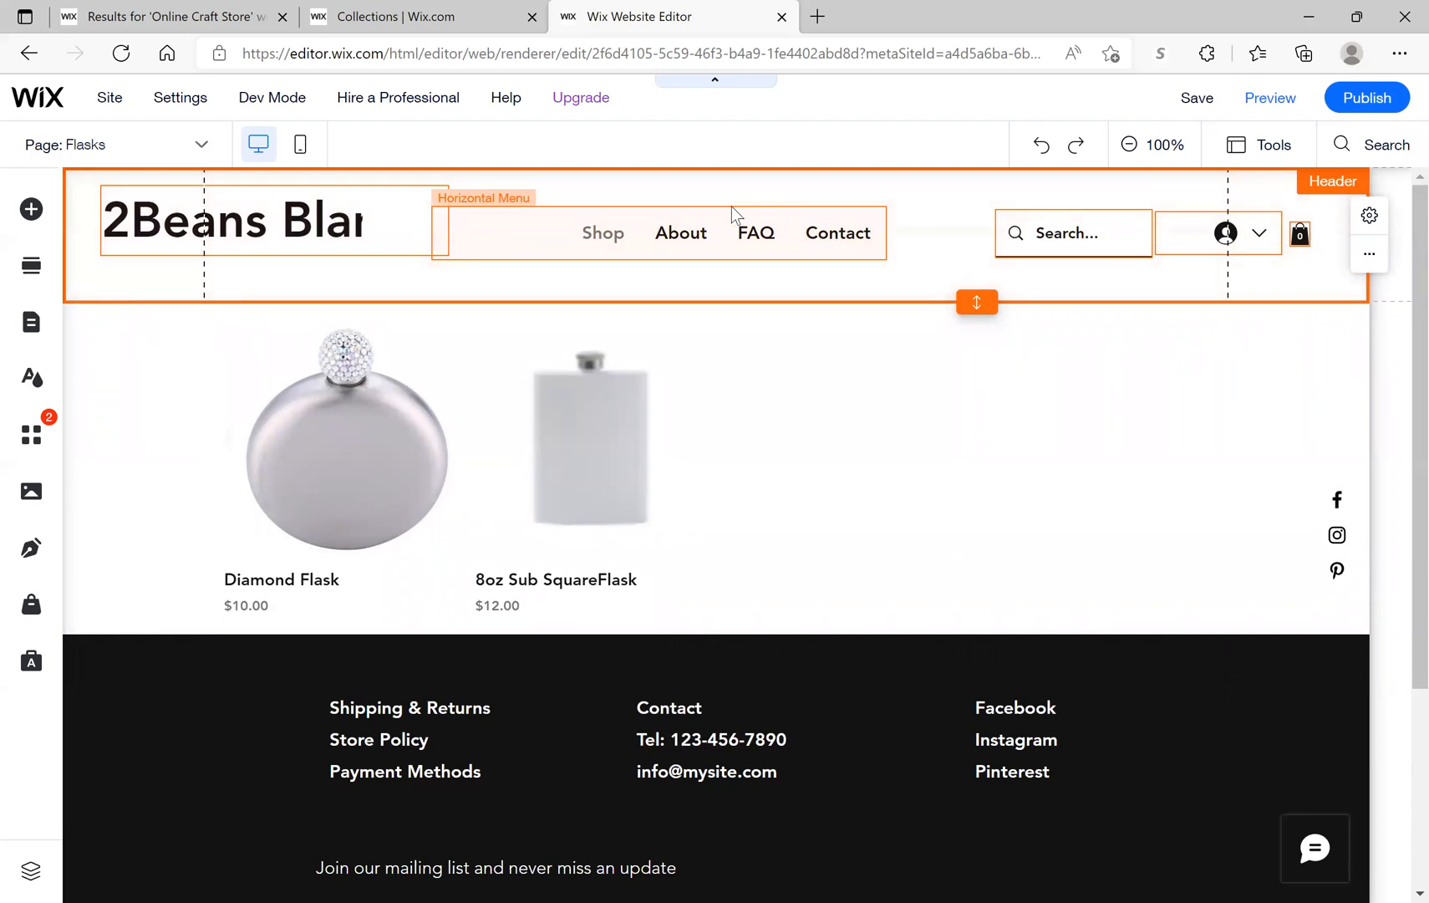
pyautogui.click(377, 216)
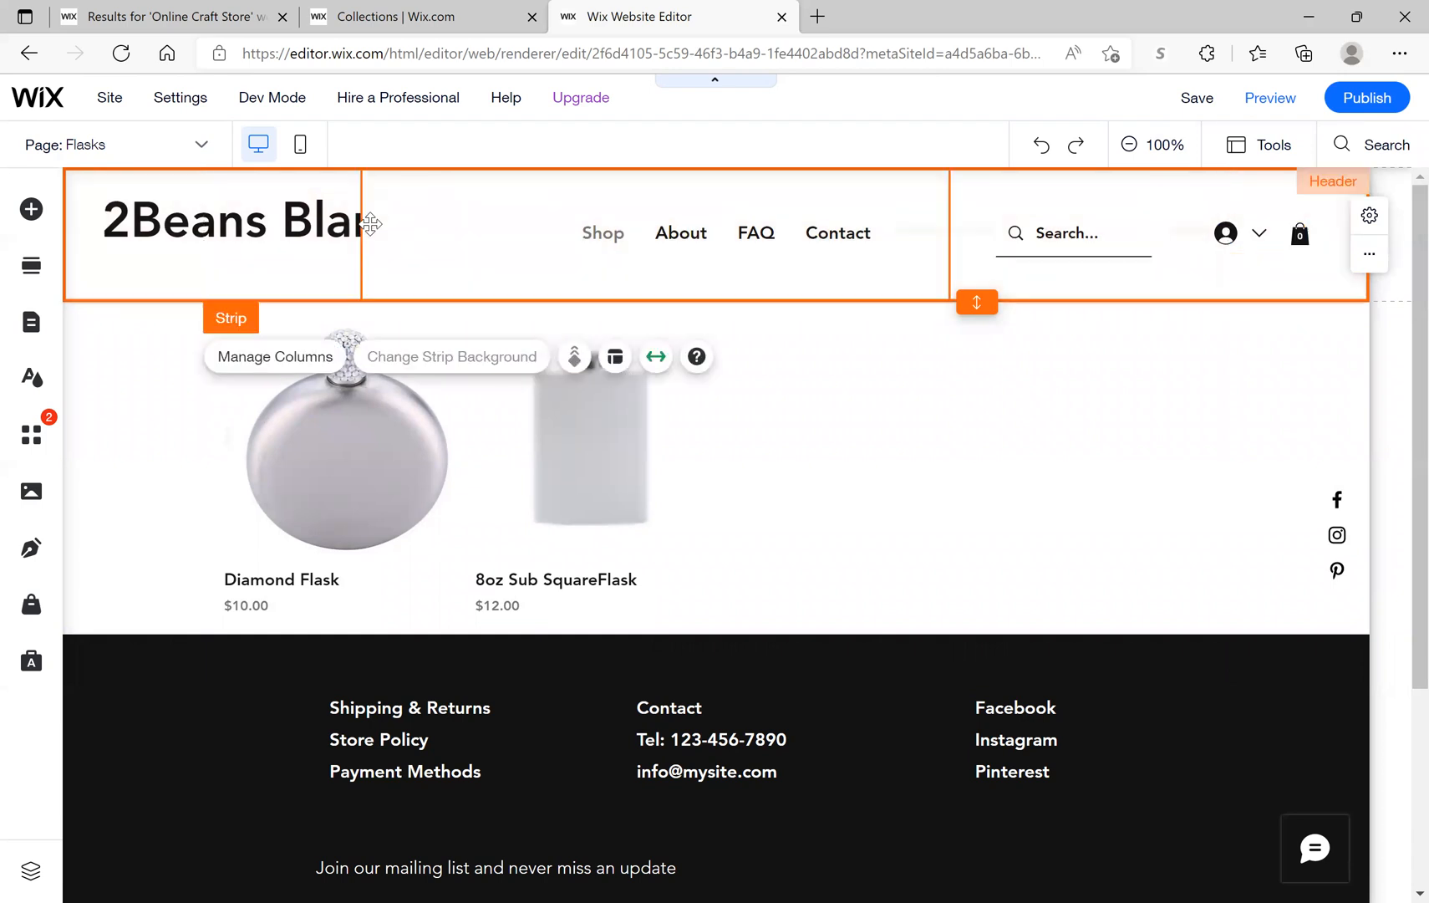
pyautogui.click(368, 223)
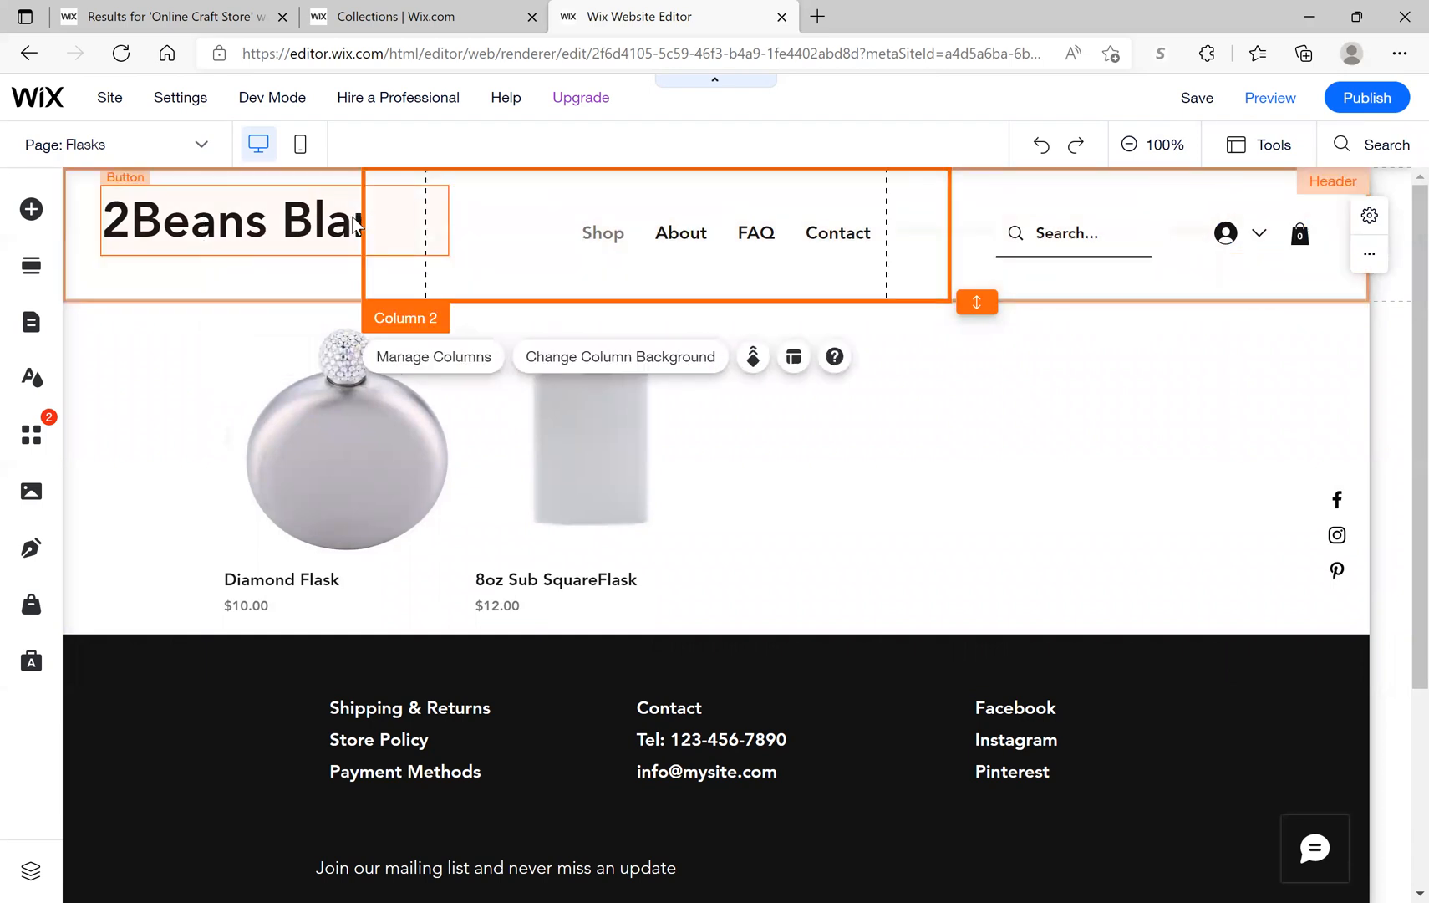
pyautogui.click(351, 219)
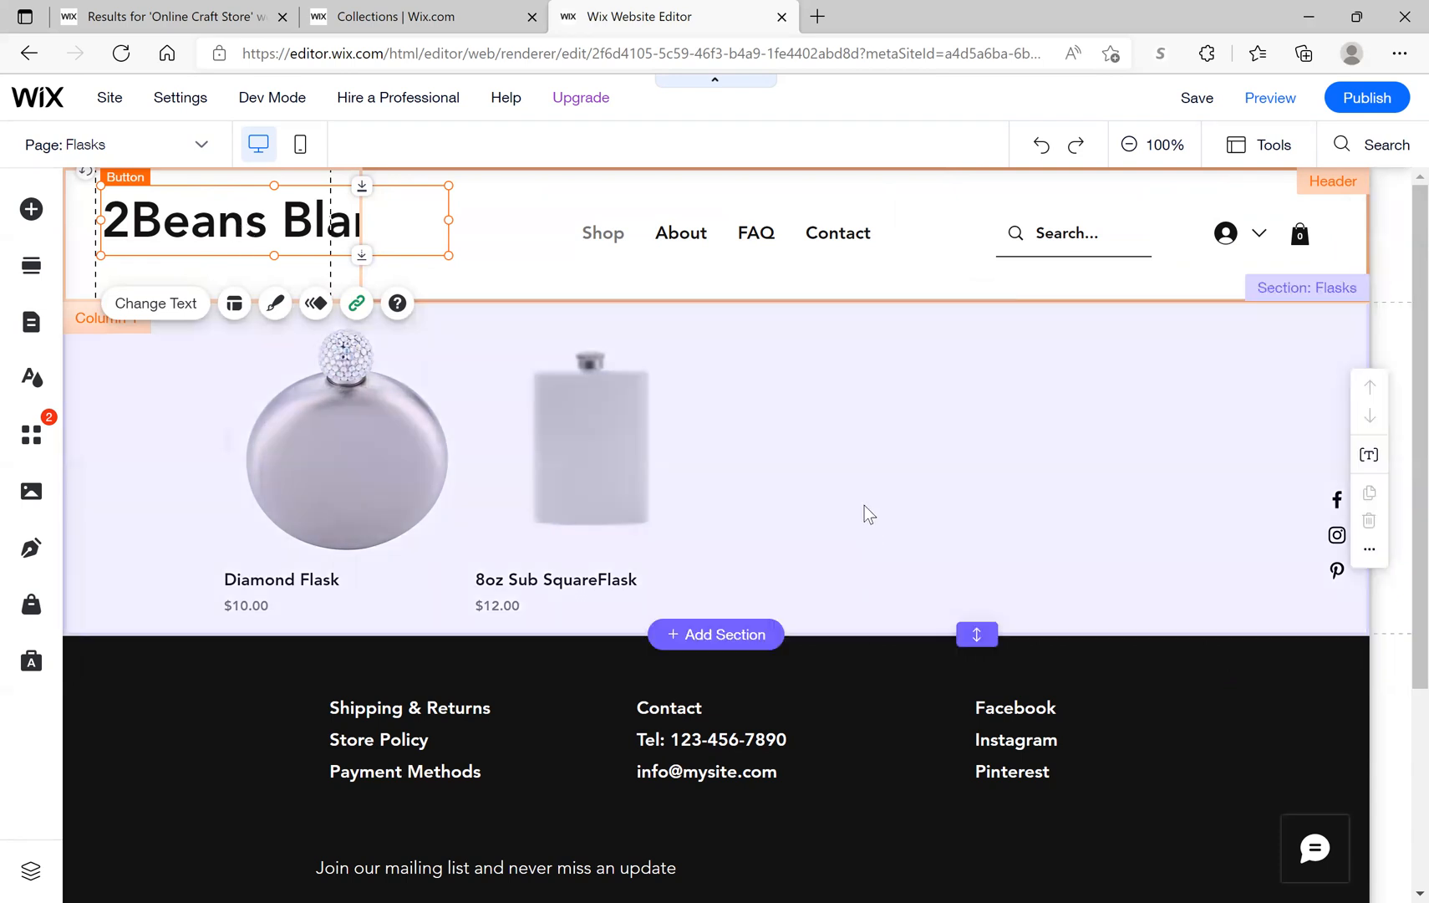
pyautogui.click(864, 504)
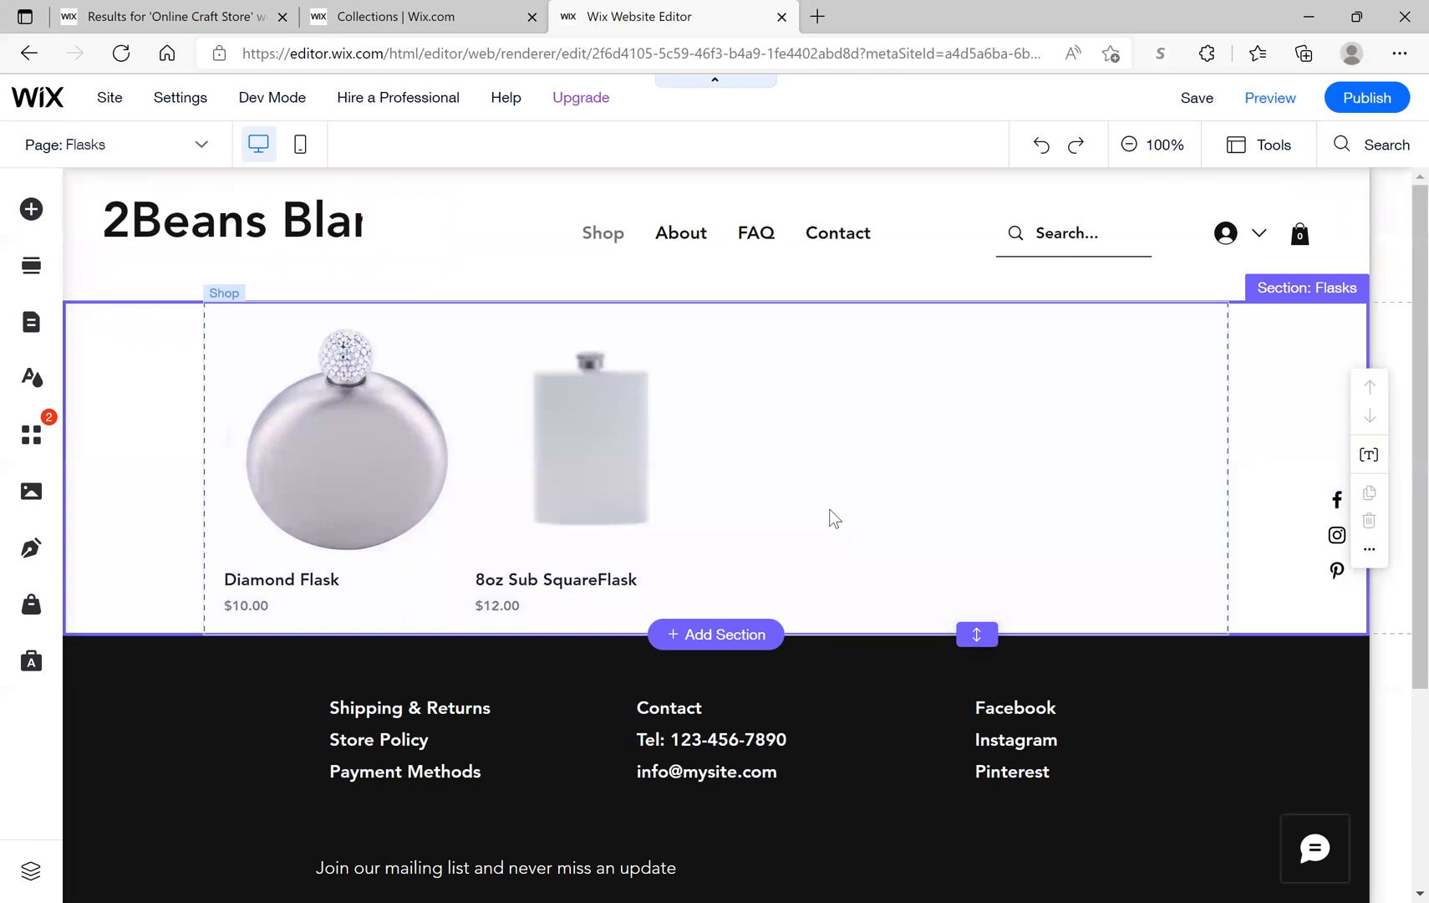
pyautogui.doubleClick(830, 509)
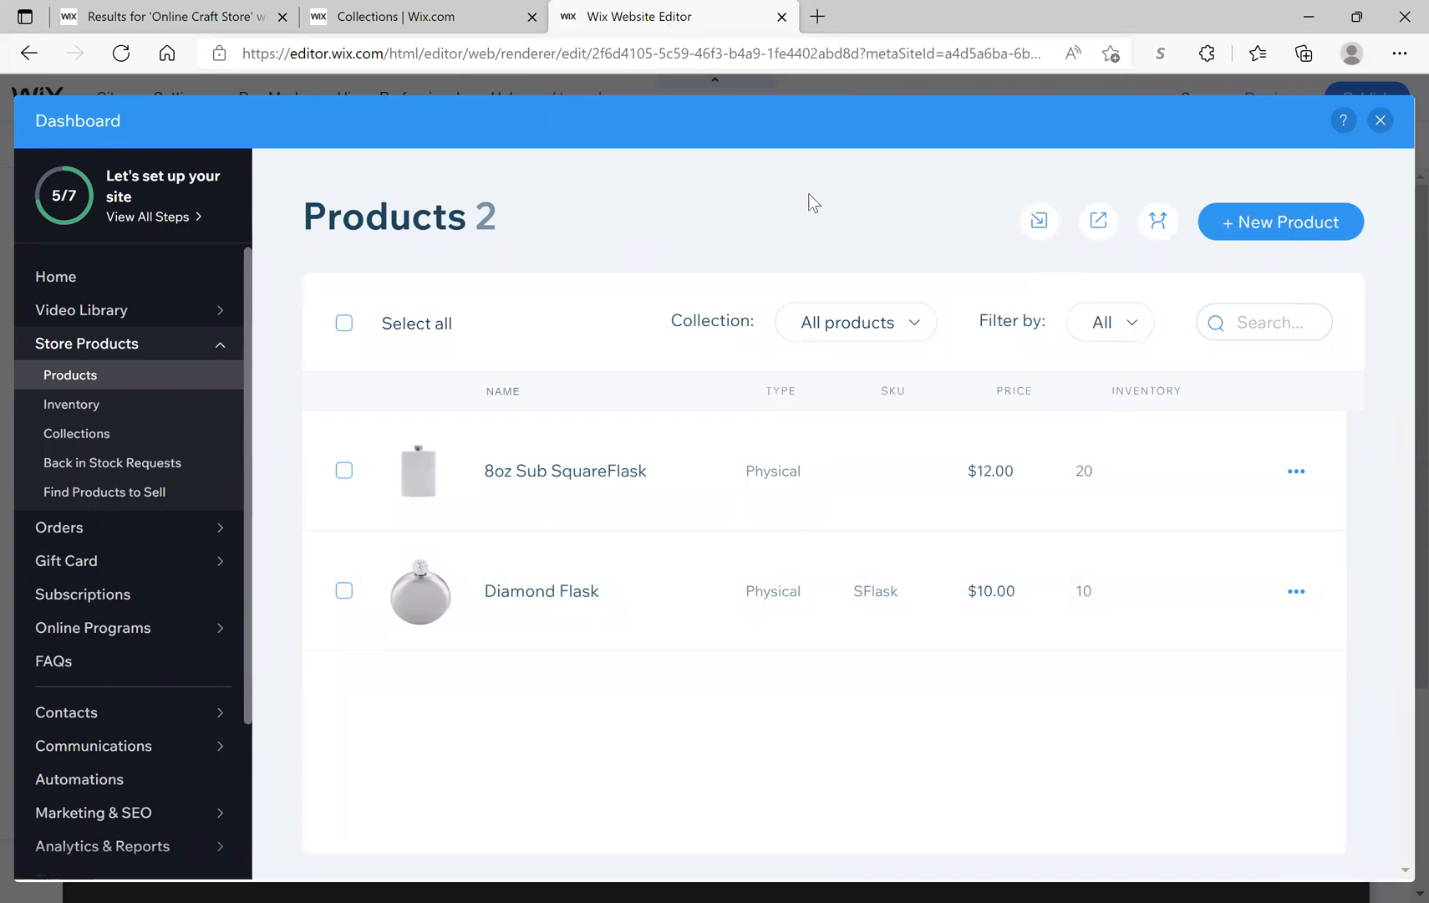
# Step: Check that the Flasks collection holds 2 products, then close the product dashboard
pyautogui.click(480, 18)
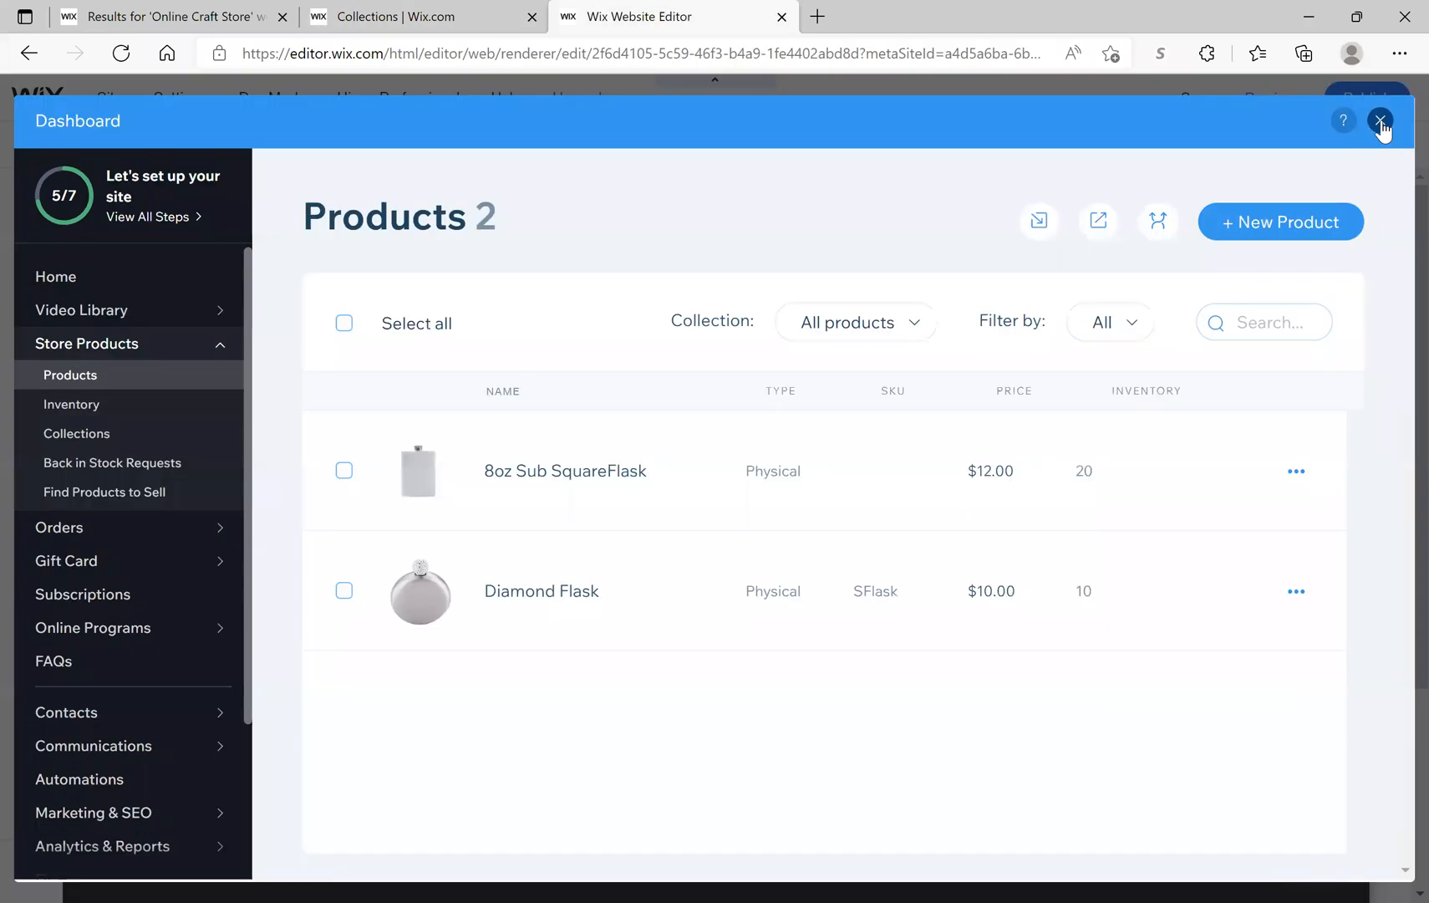
pyautogui.click(1382, 124)
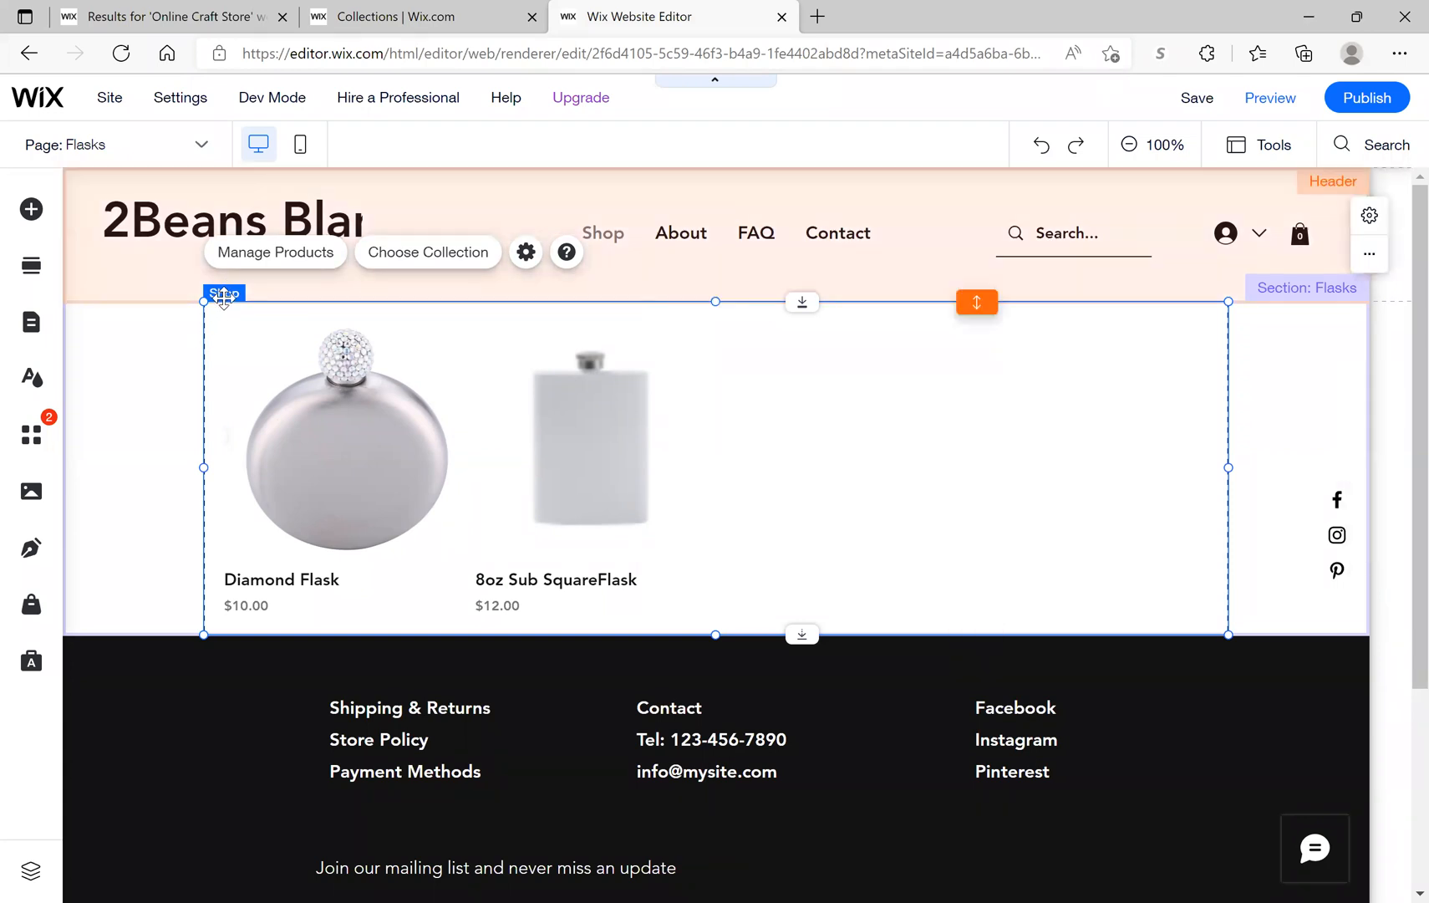
pyautogui.press('Delete')
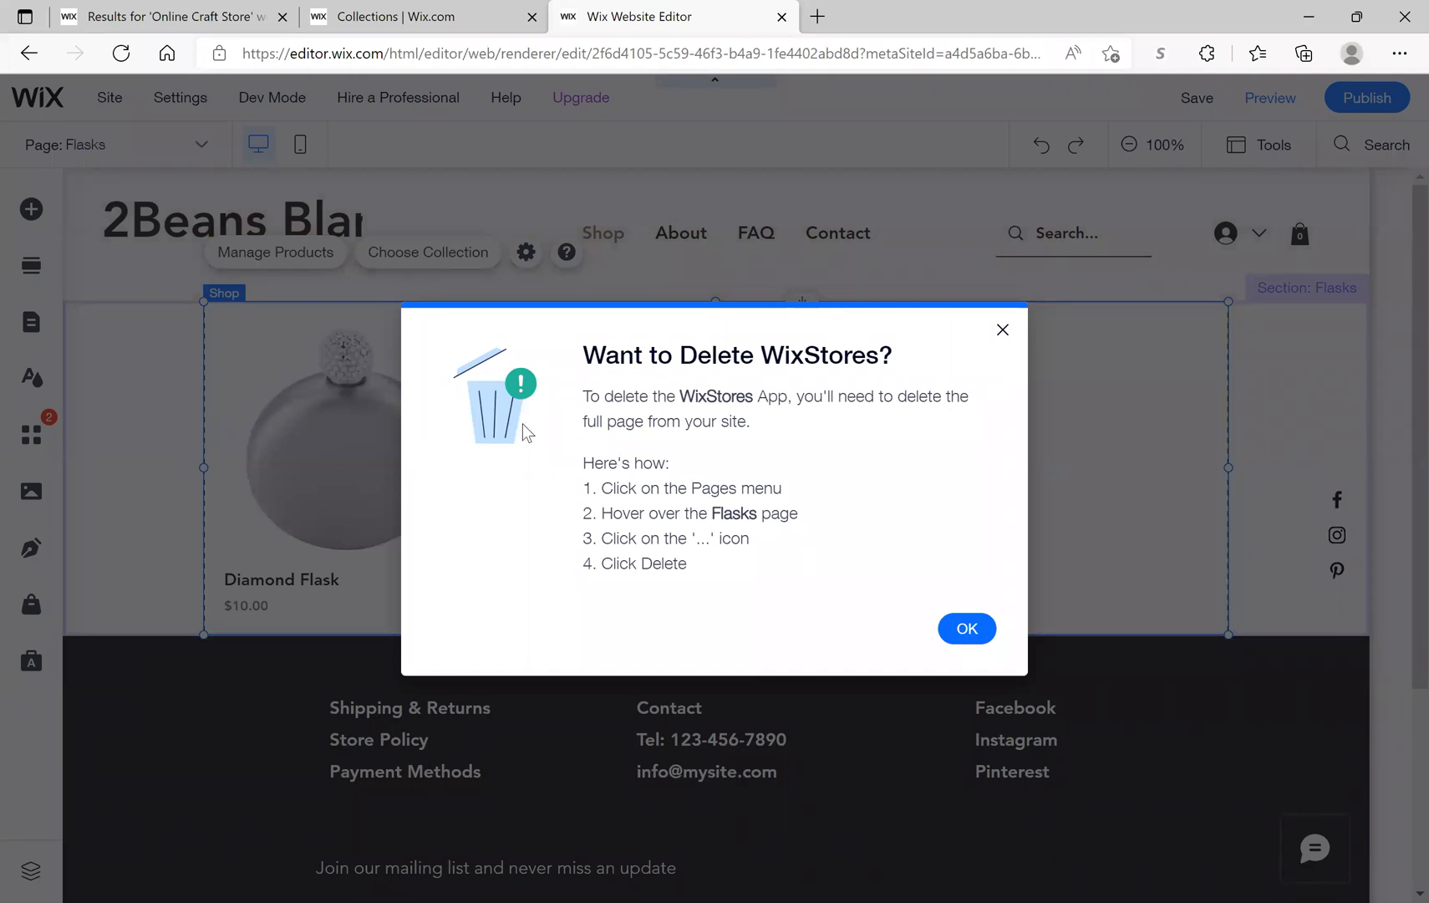
pyautogui.click(967, 629)
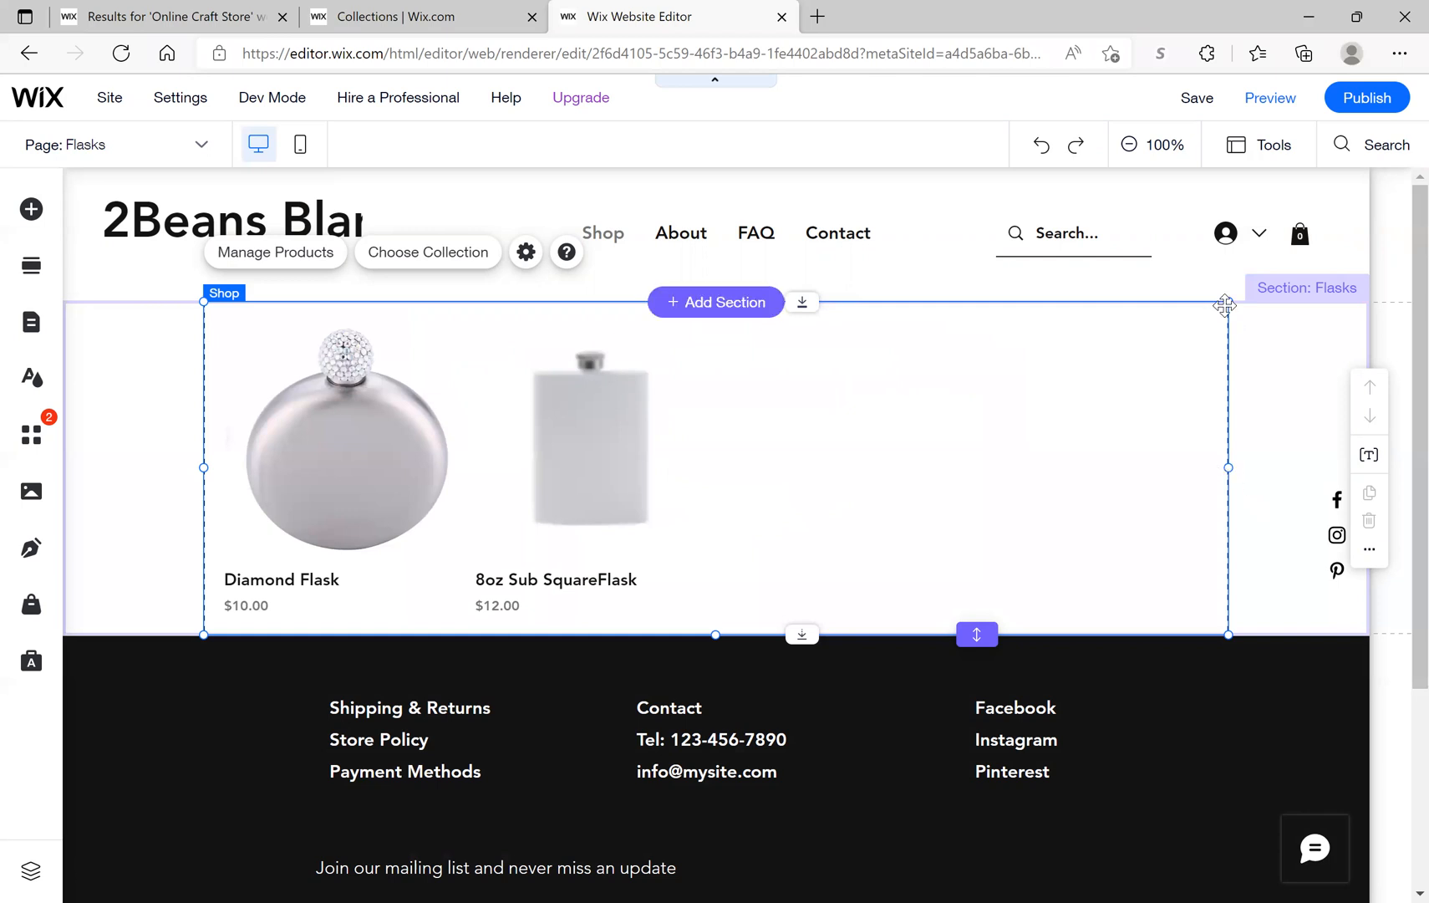
pyautogui.click(201, 317)
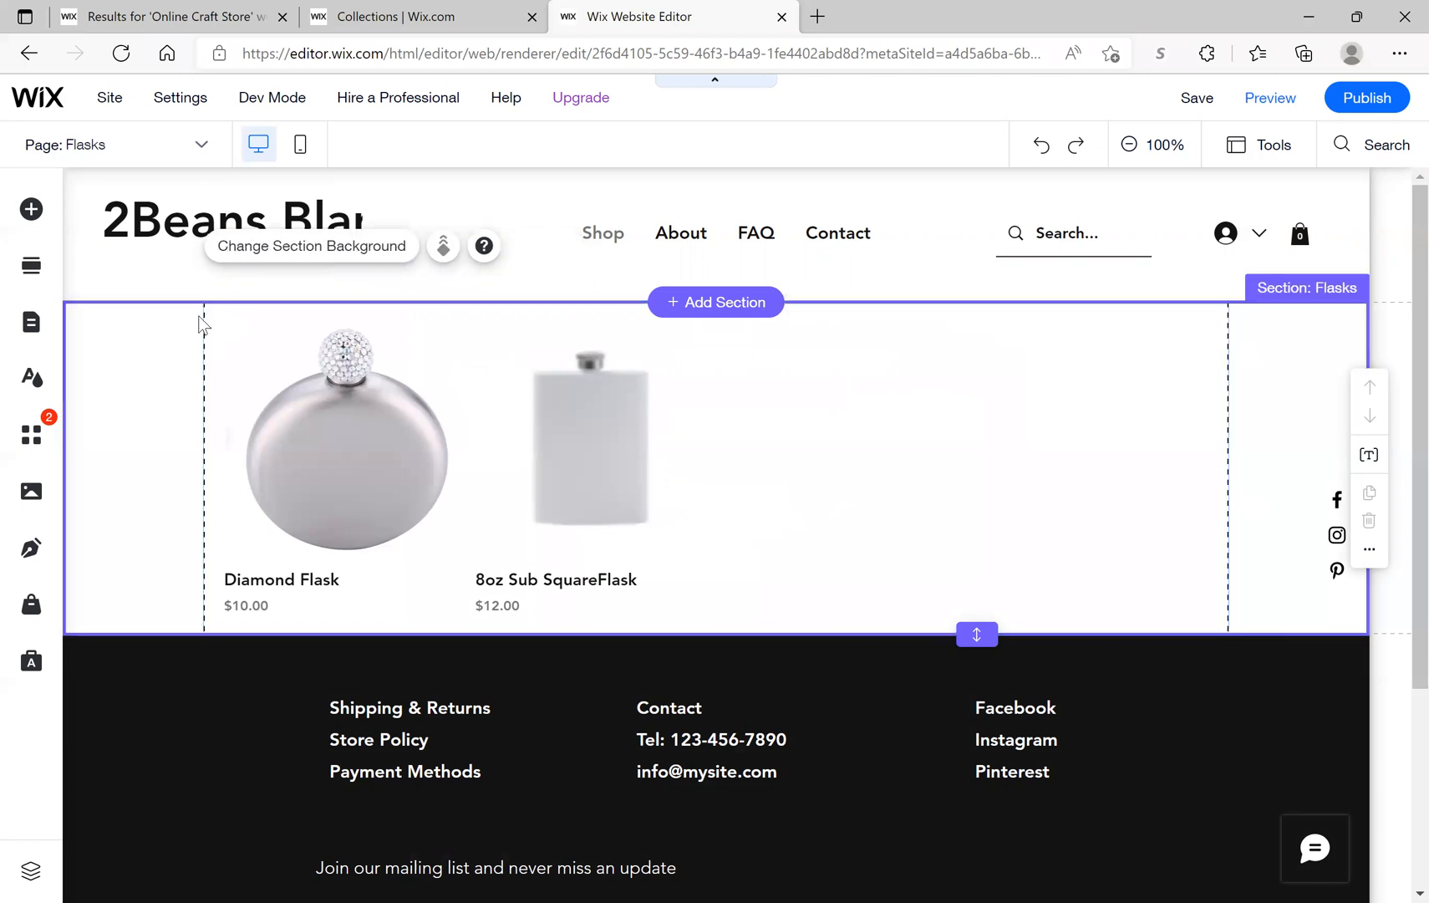
pyautogui.press('Delete')
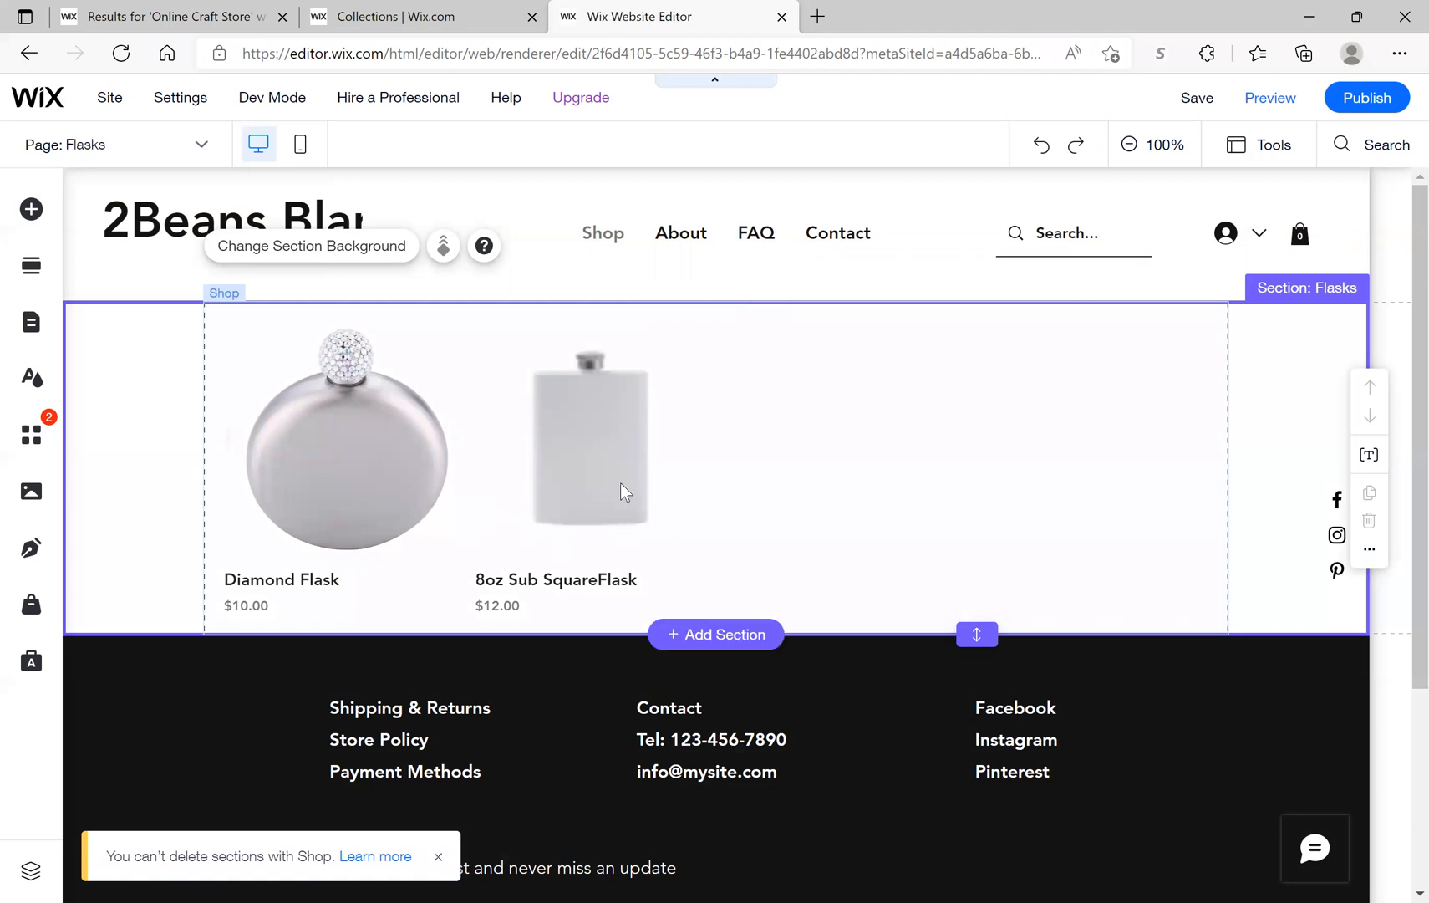
pyautogui.click(1171, 398)
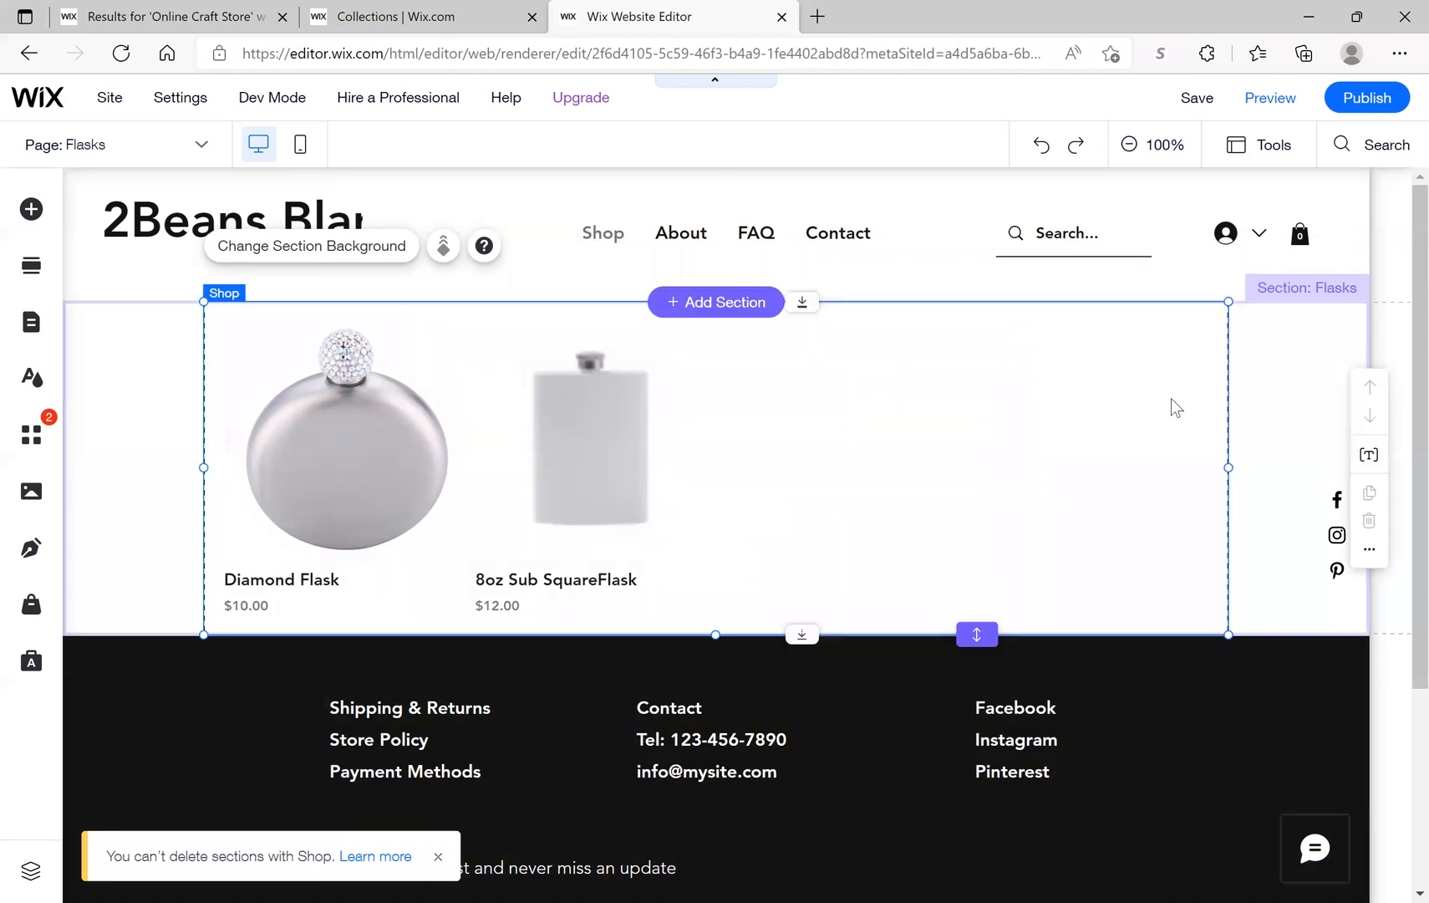
pyautogui.click(1287, 300)
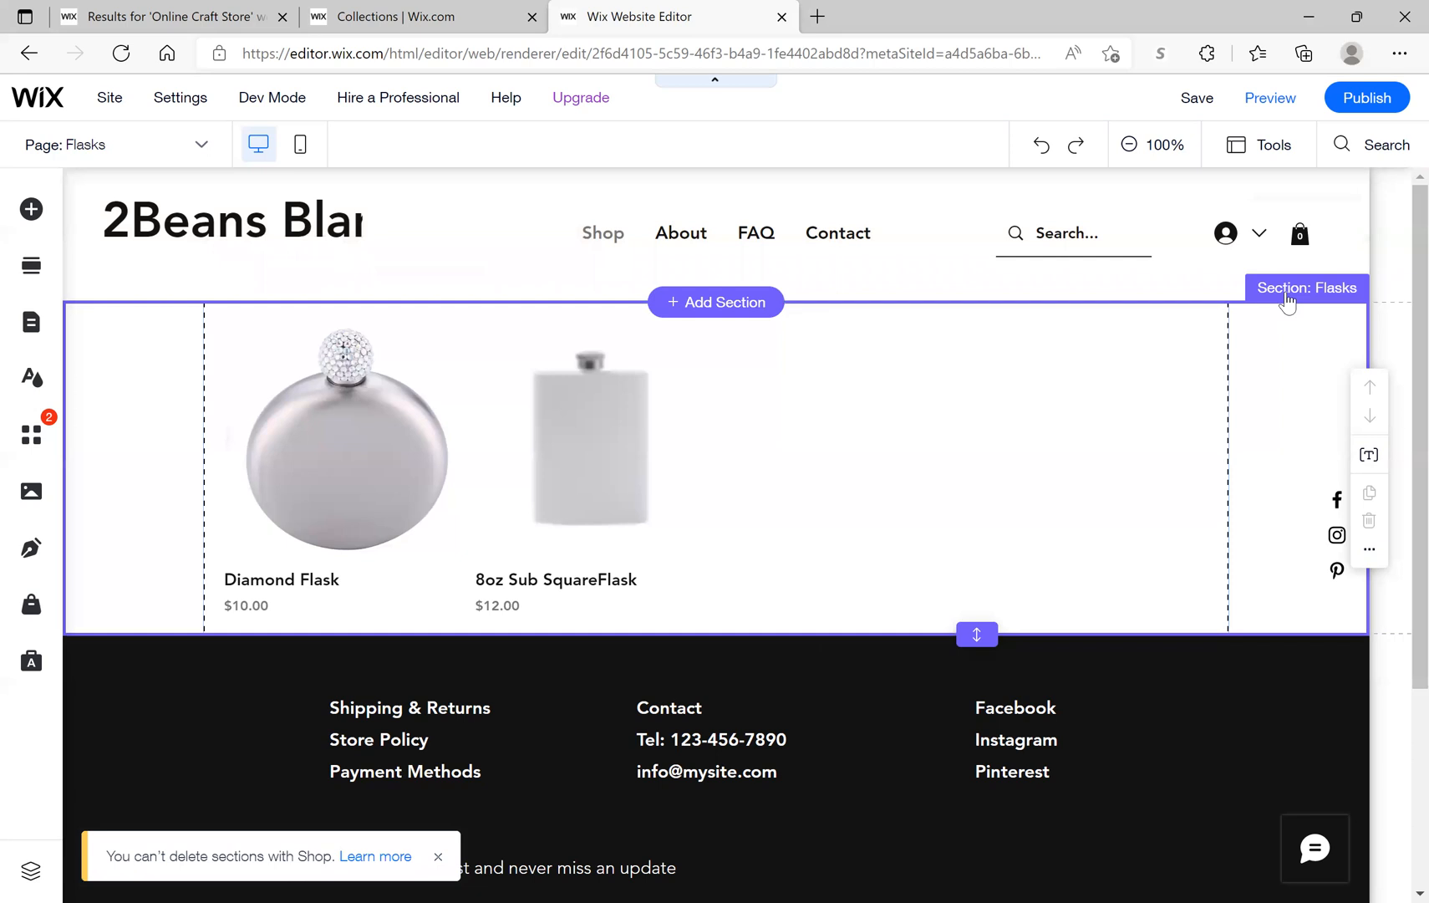
pyautogui.click(1287, 301)
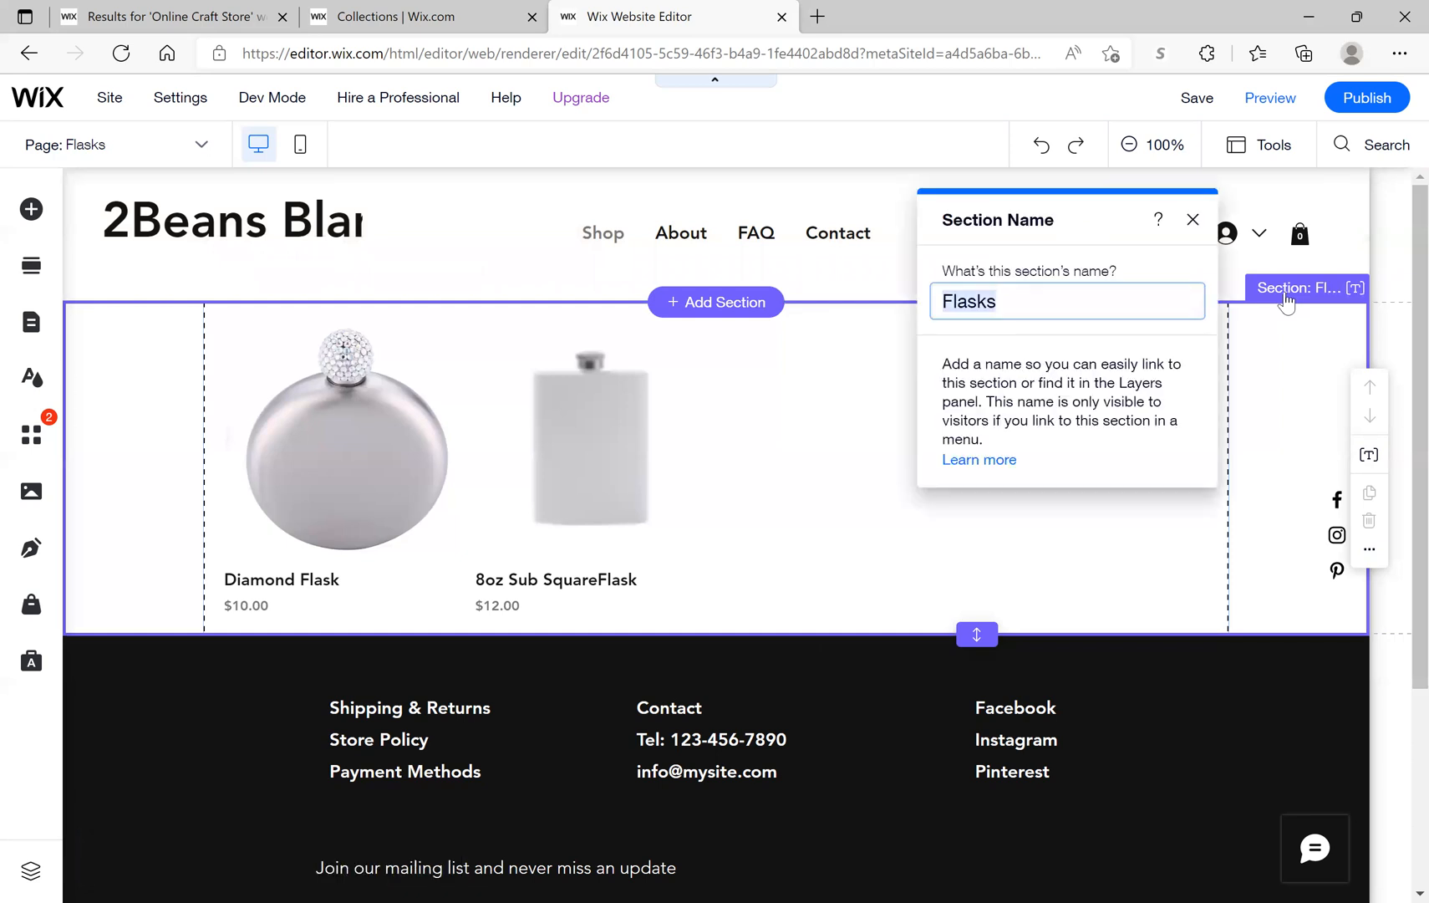
pyautogui.click(88, 282)
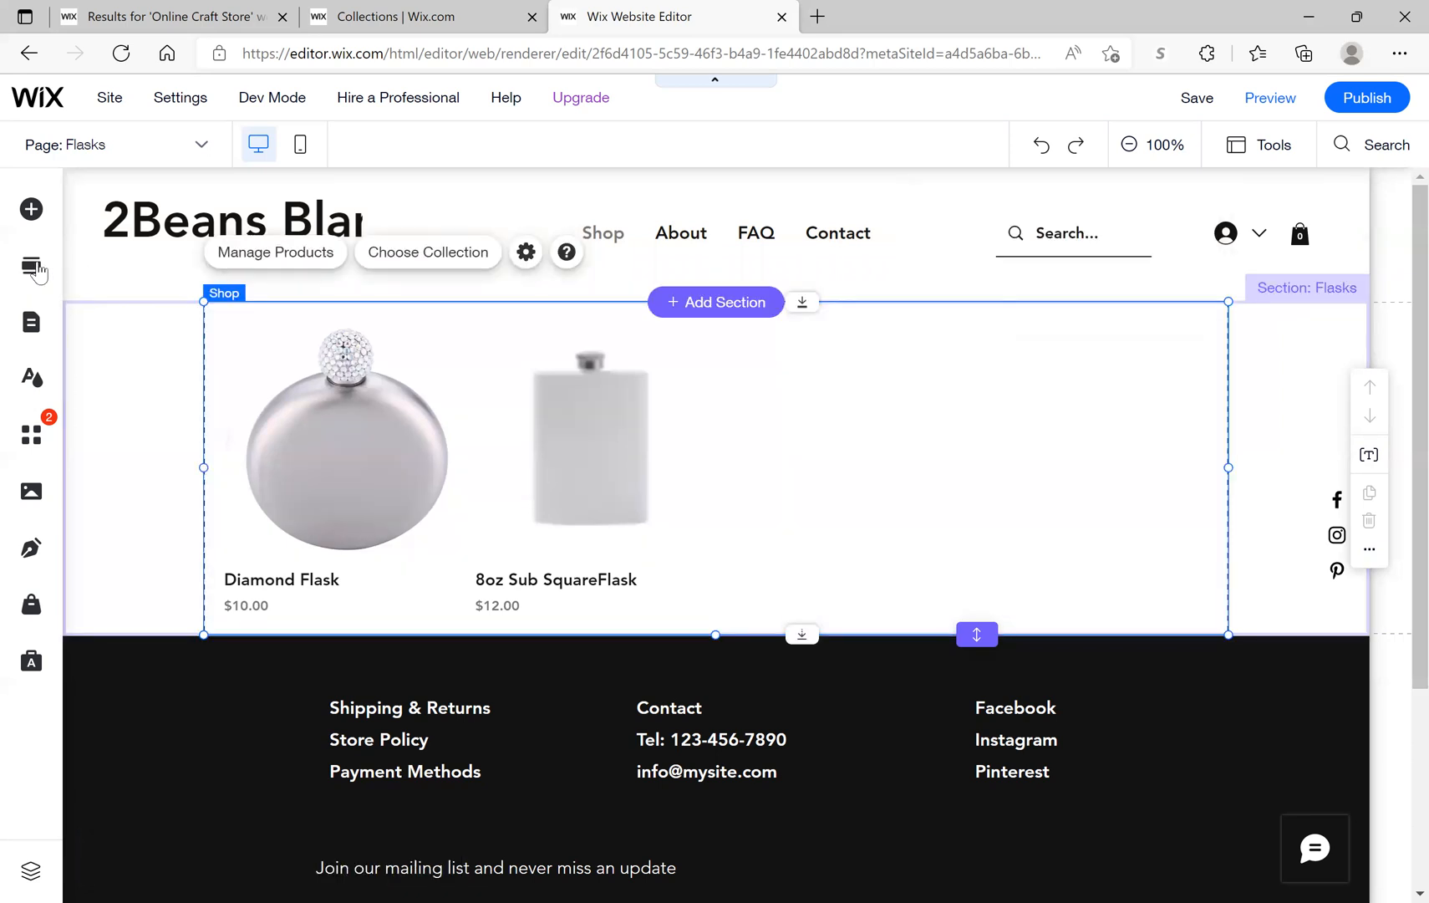
pyautogui.click(42, 384)
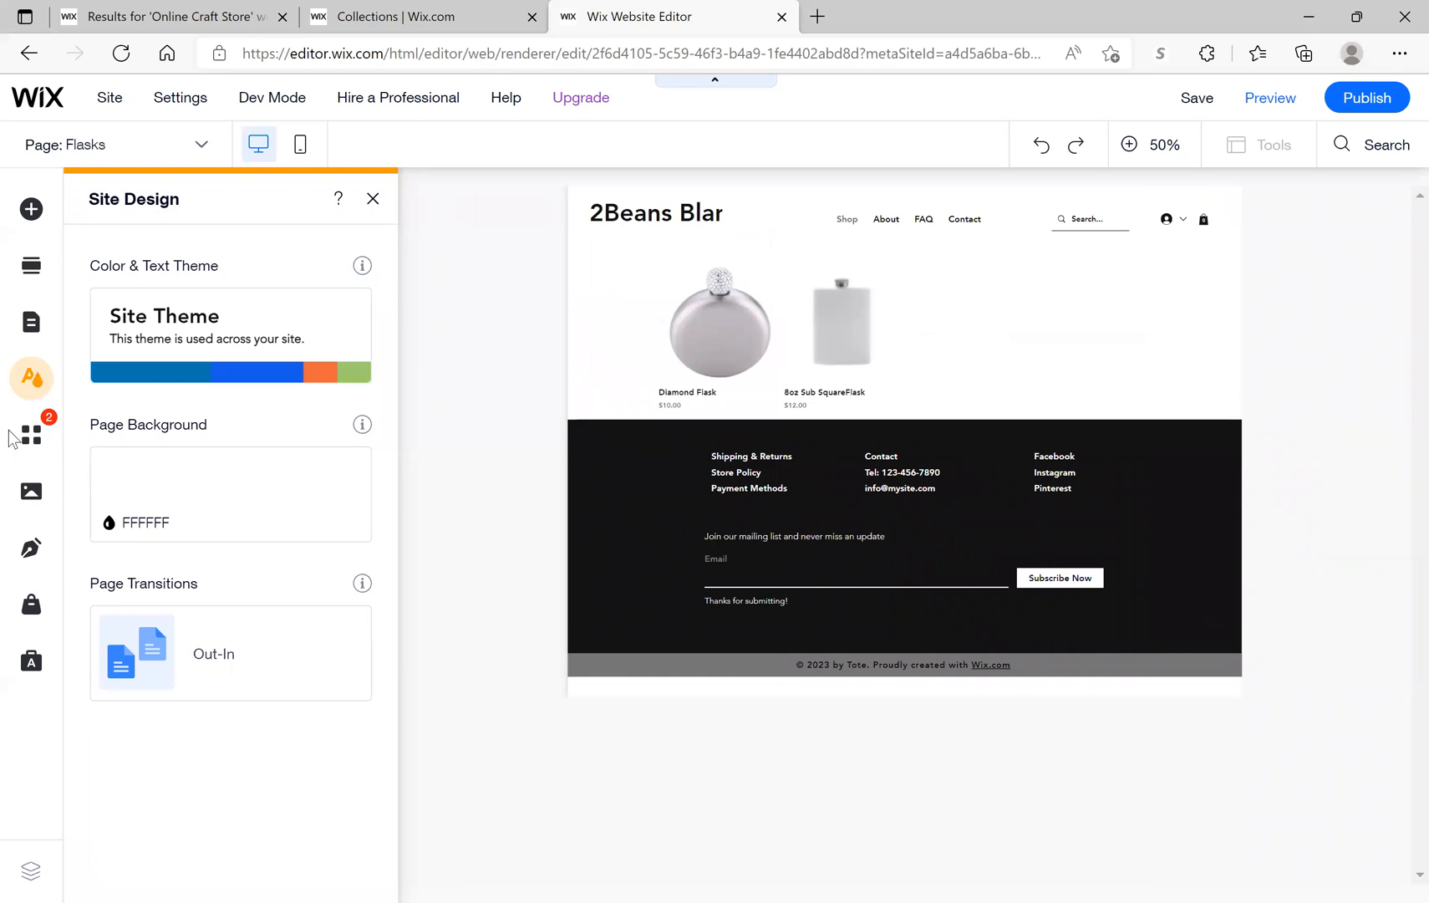
pyautogui.click(37, 271)
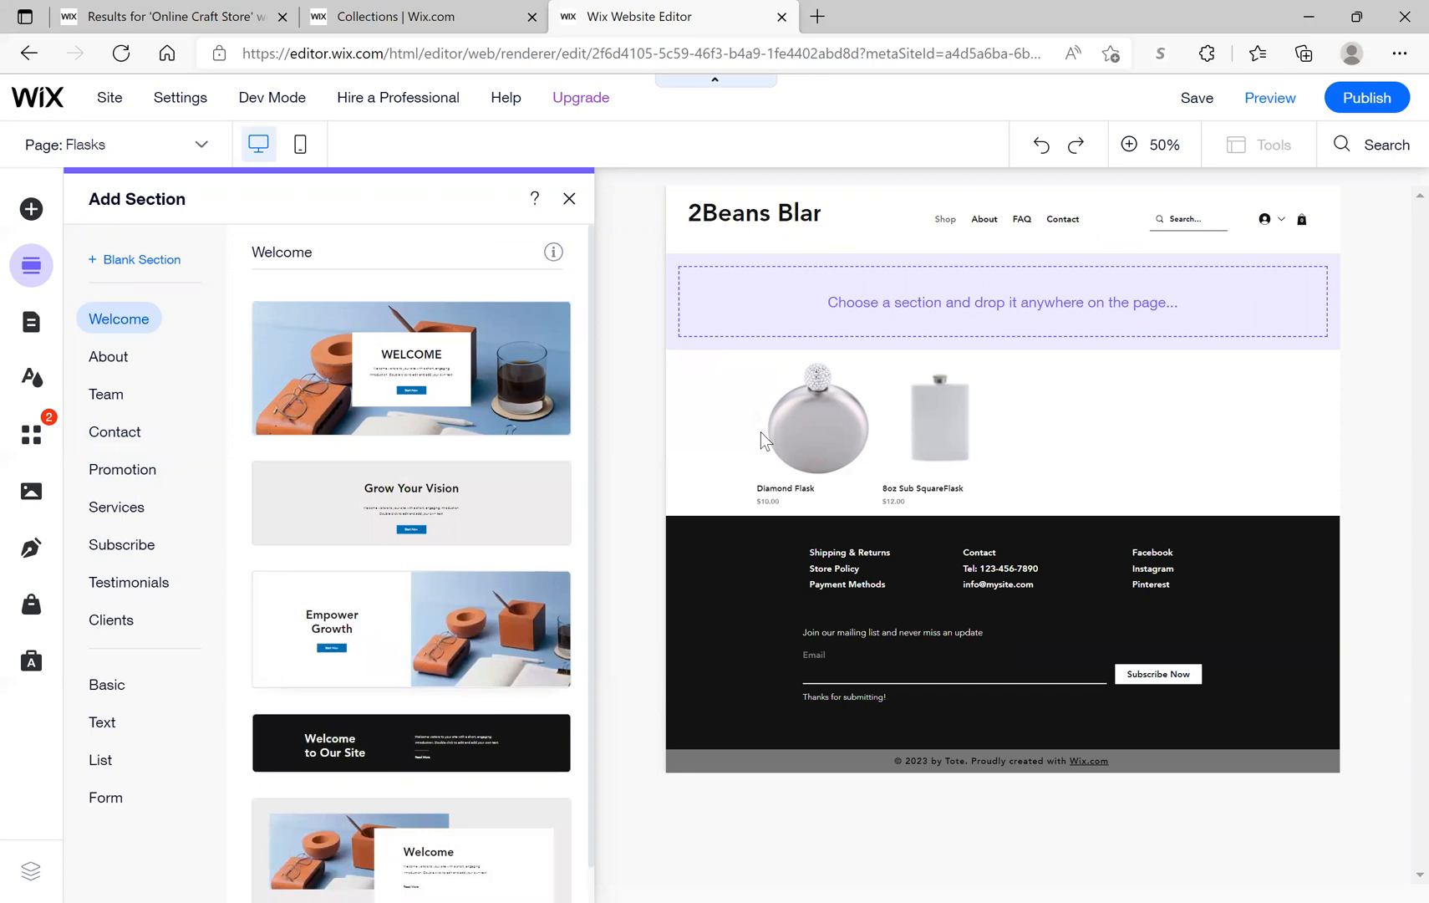
pyautogui.click(816, 361)
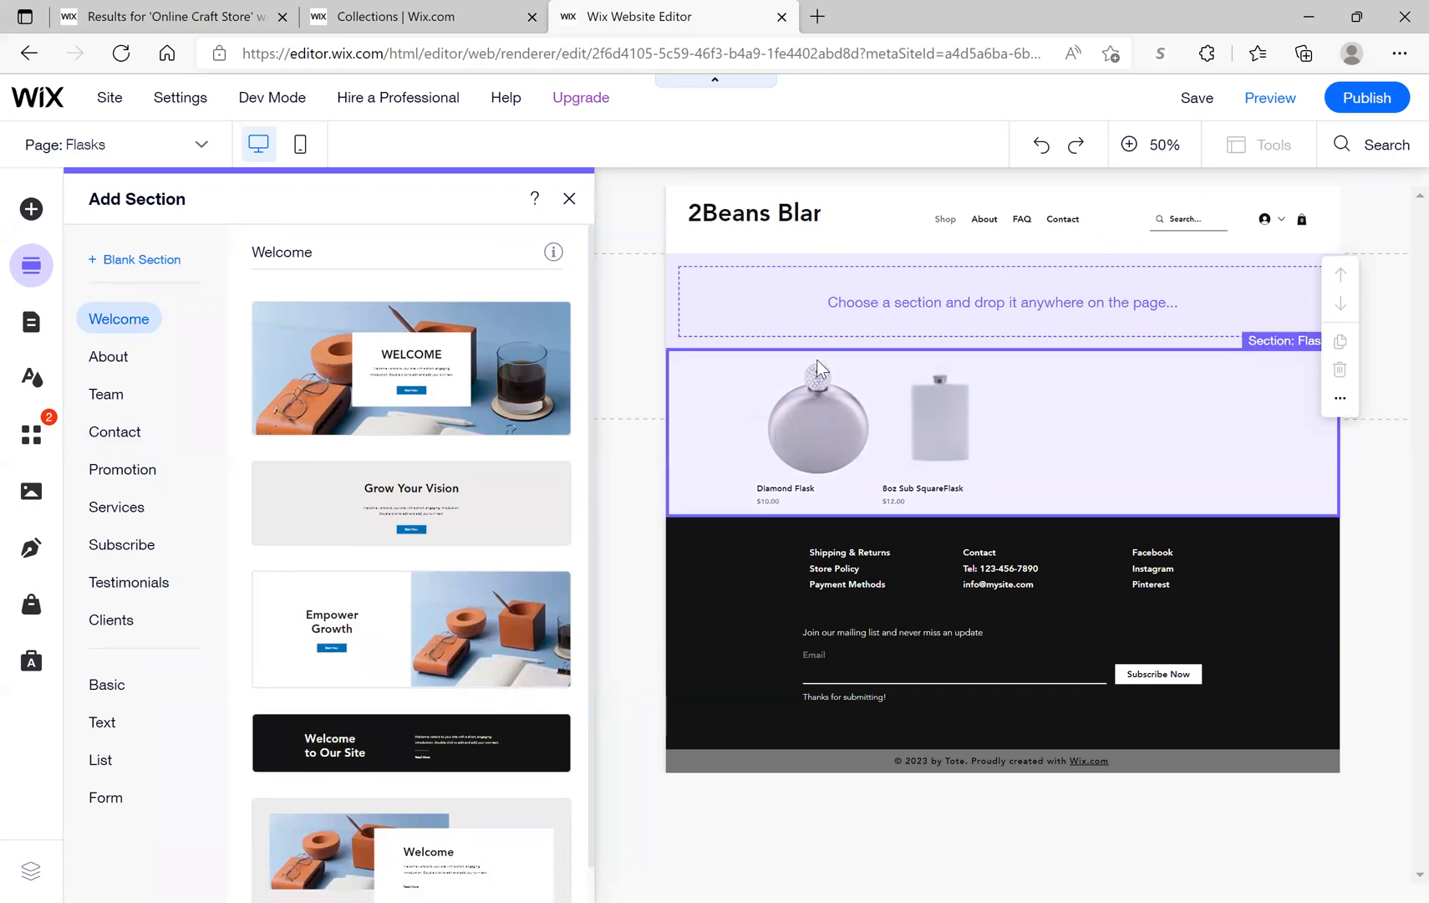
pyautogui.click(918, 313)
pyautogui.click(1043, 426)
pyautogui.click(1340, 398)
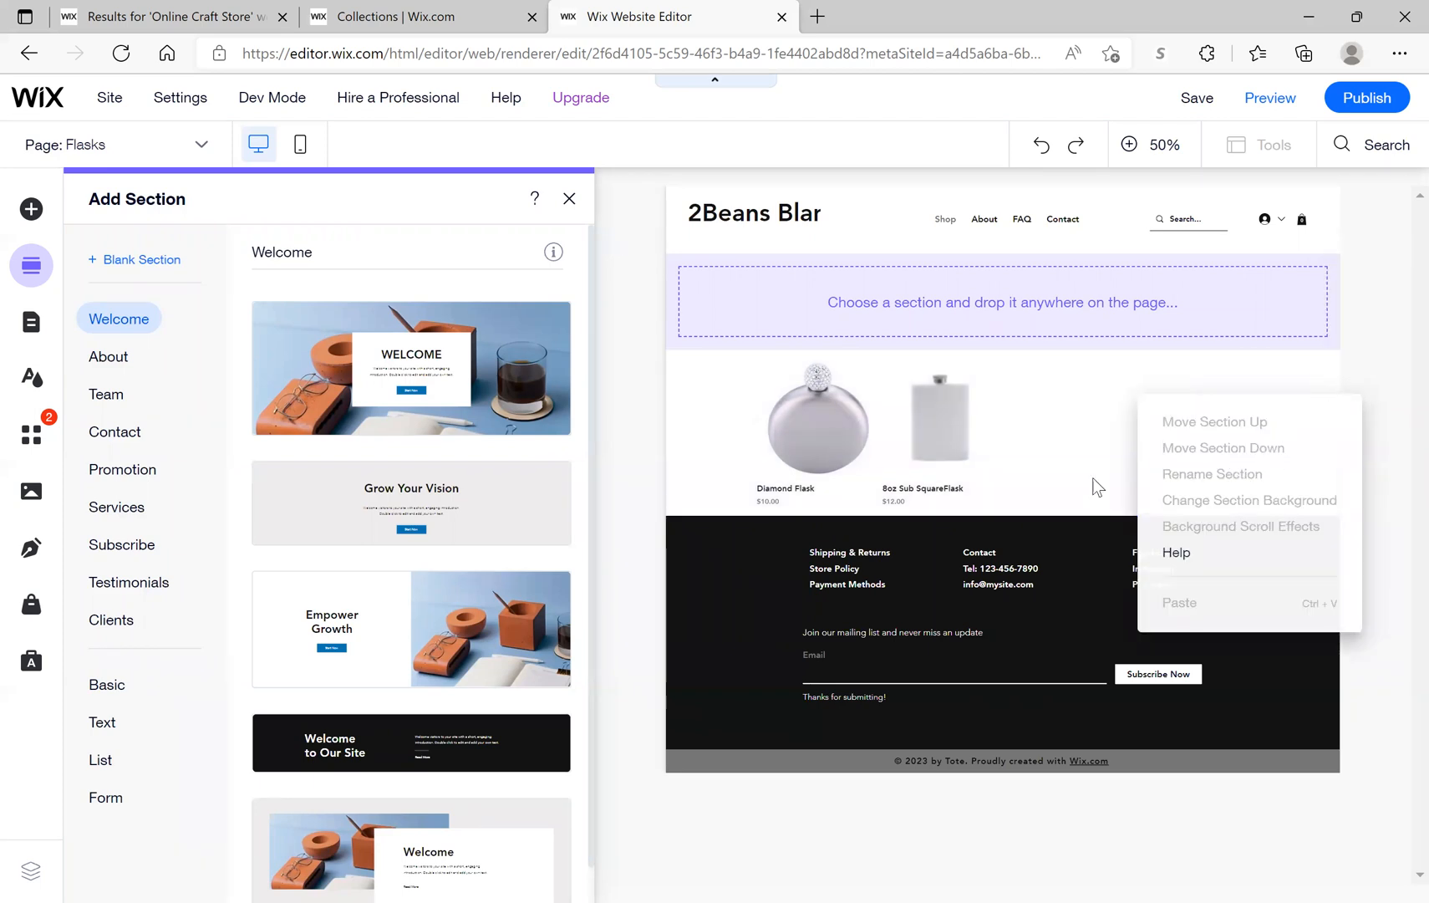
pyautogui.click(1070, 473)
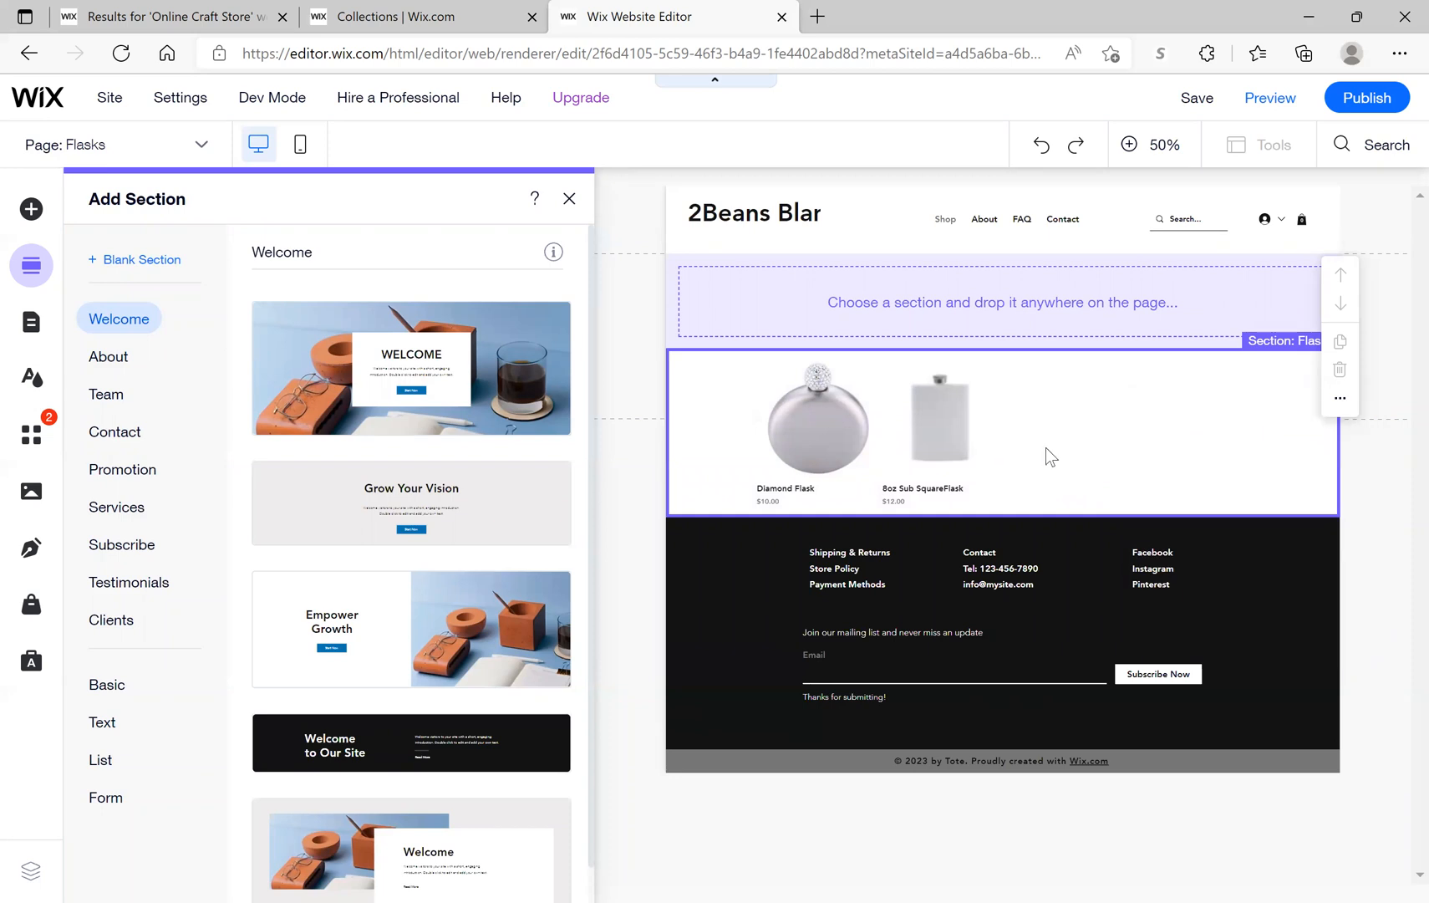
pyautogui.click(567, 199)
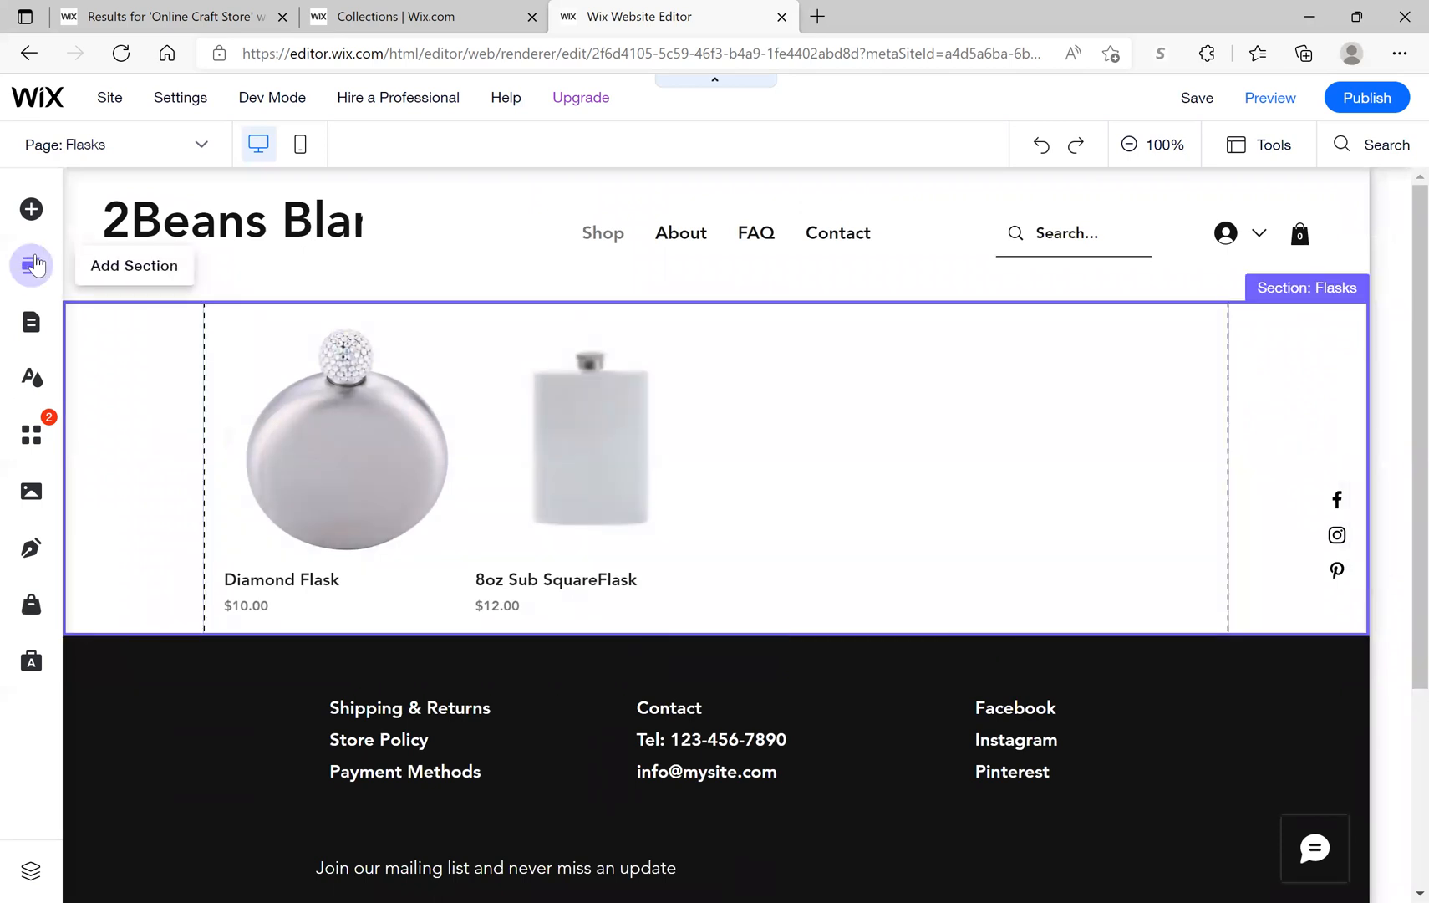
# Step: Browse the Add Elements categories, then pick Image and open My Image Uploads
pyautogui.click(31, 210)
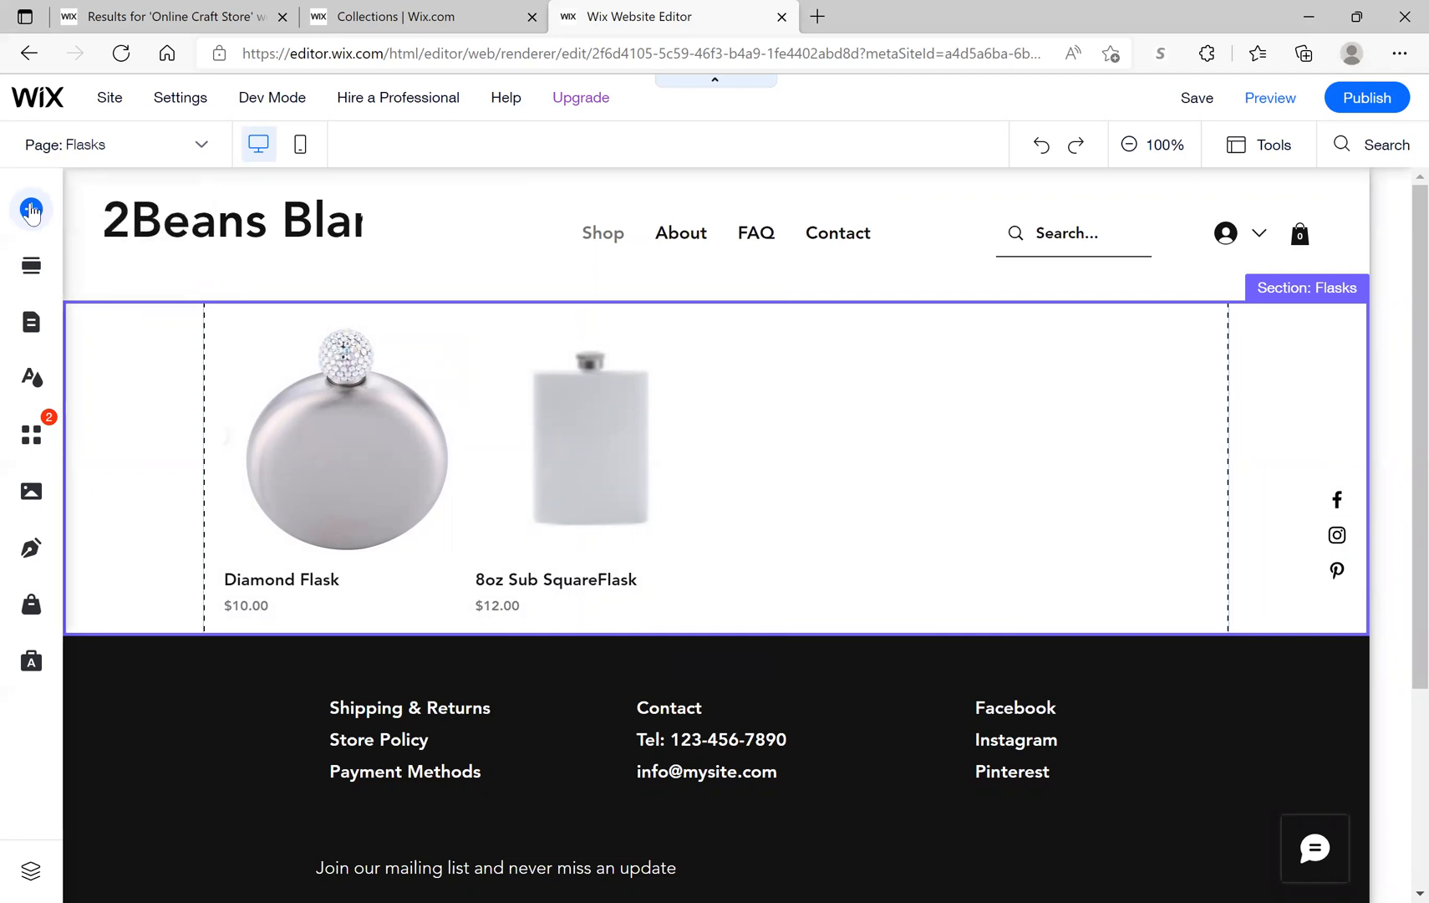
pyautogui.click(109, 280)
pyautogui.click(115, 339)
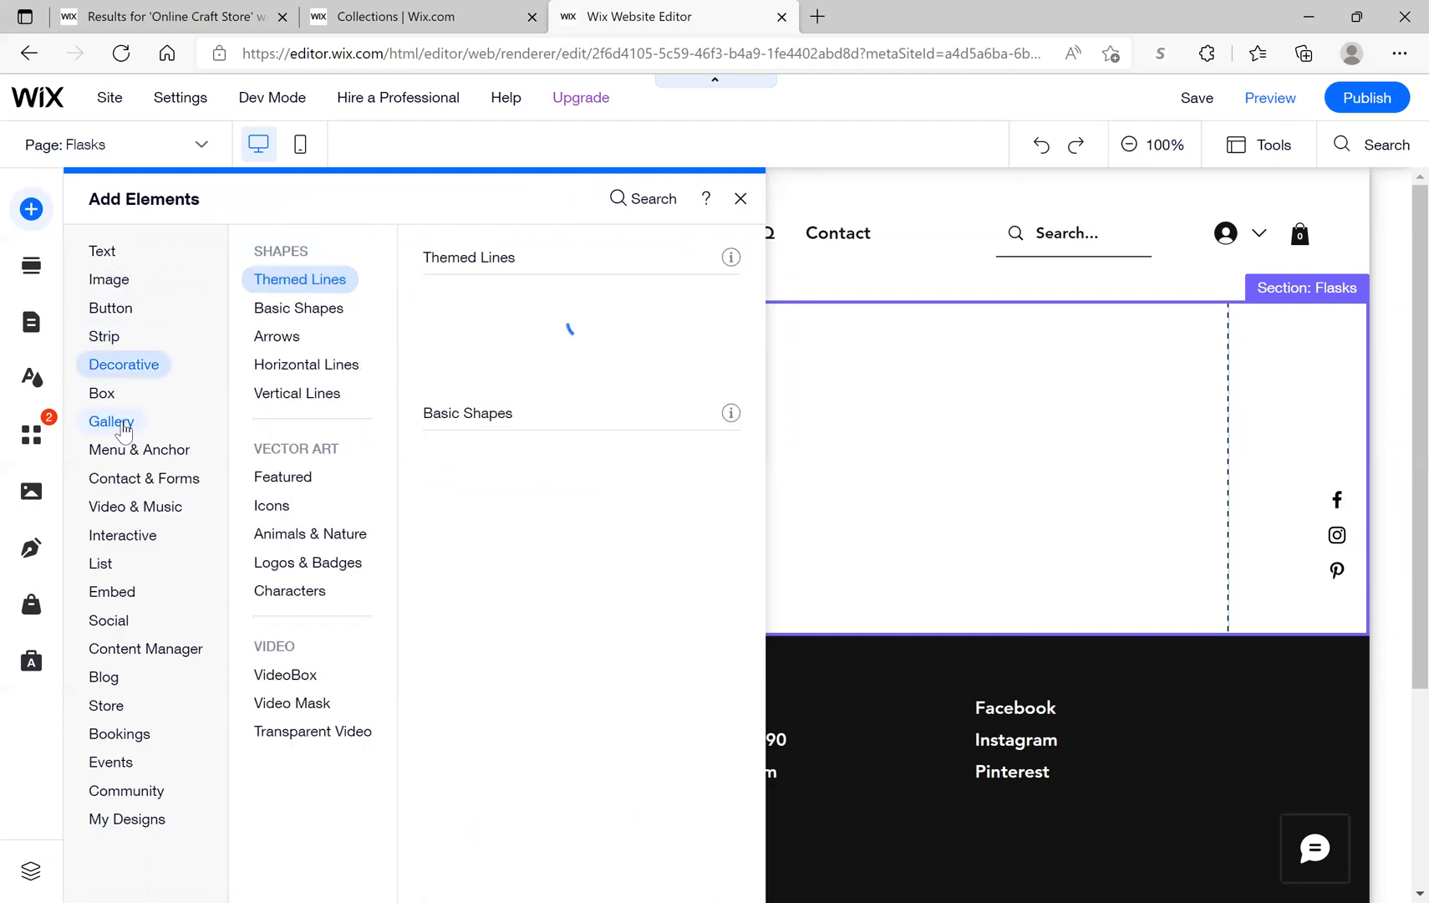
pyautogui.click(124, 431)
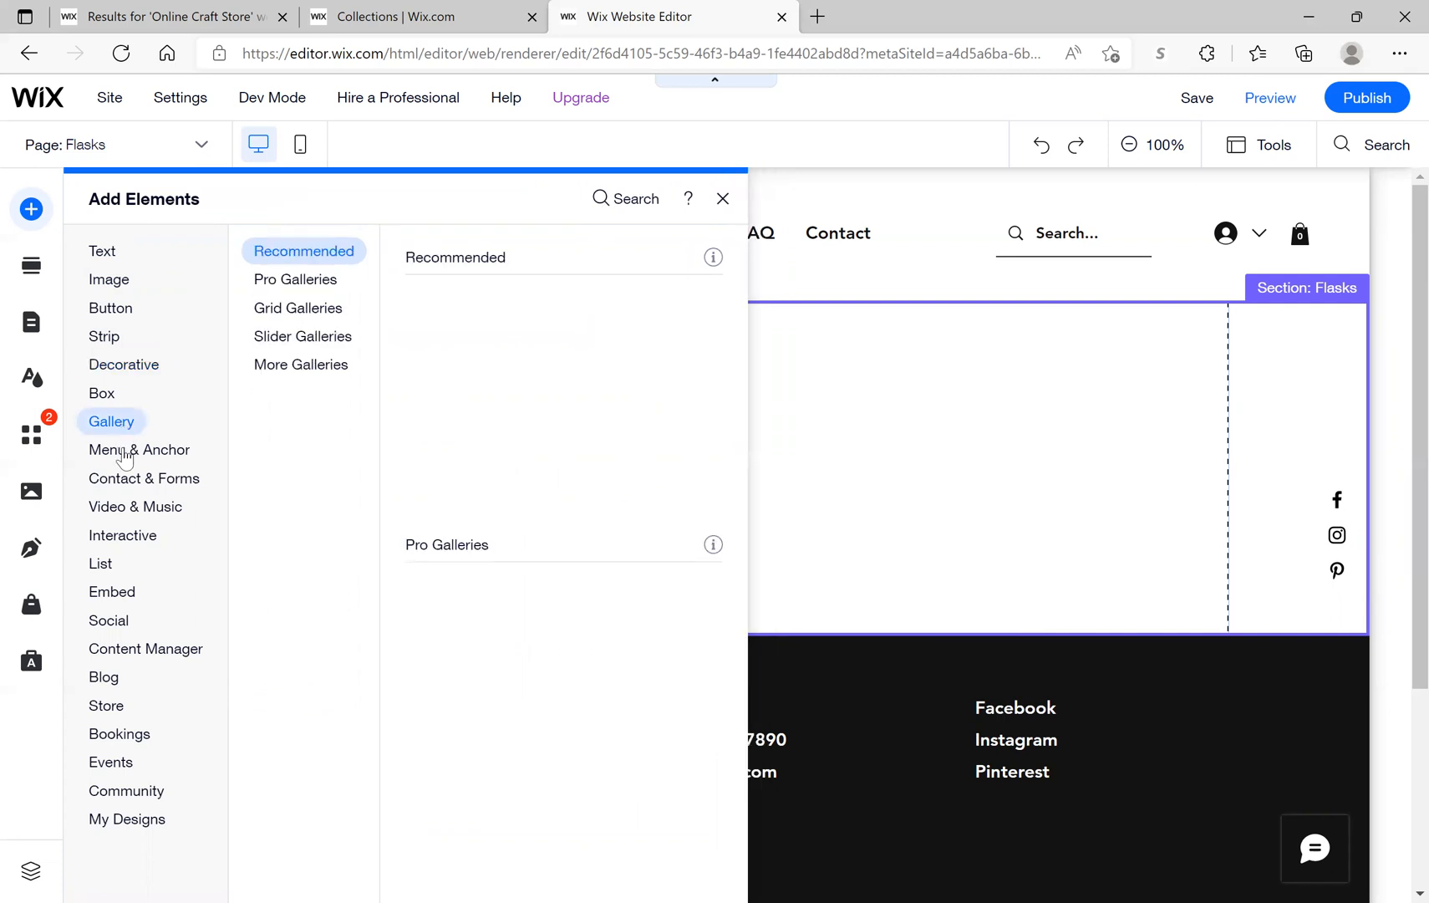
pyautogui.click(123, 456)
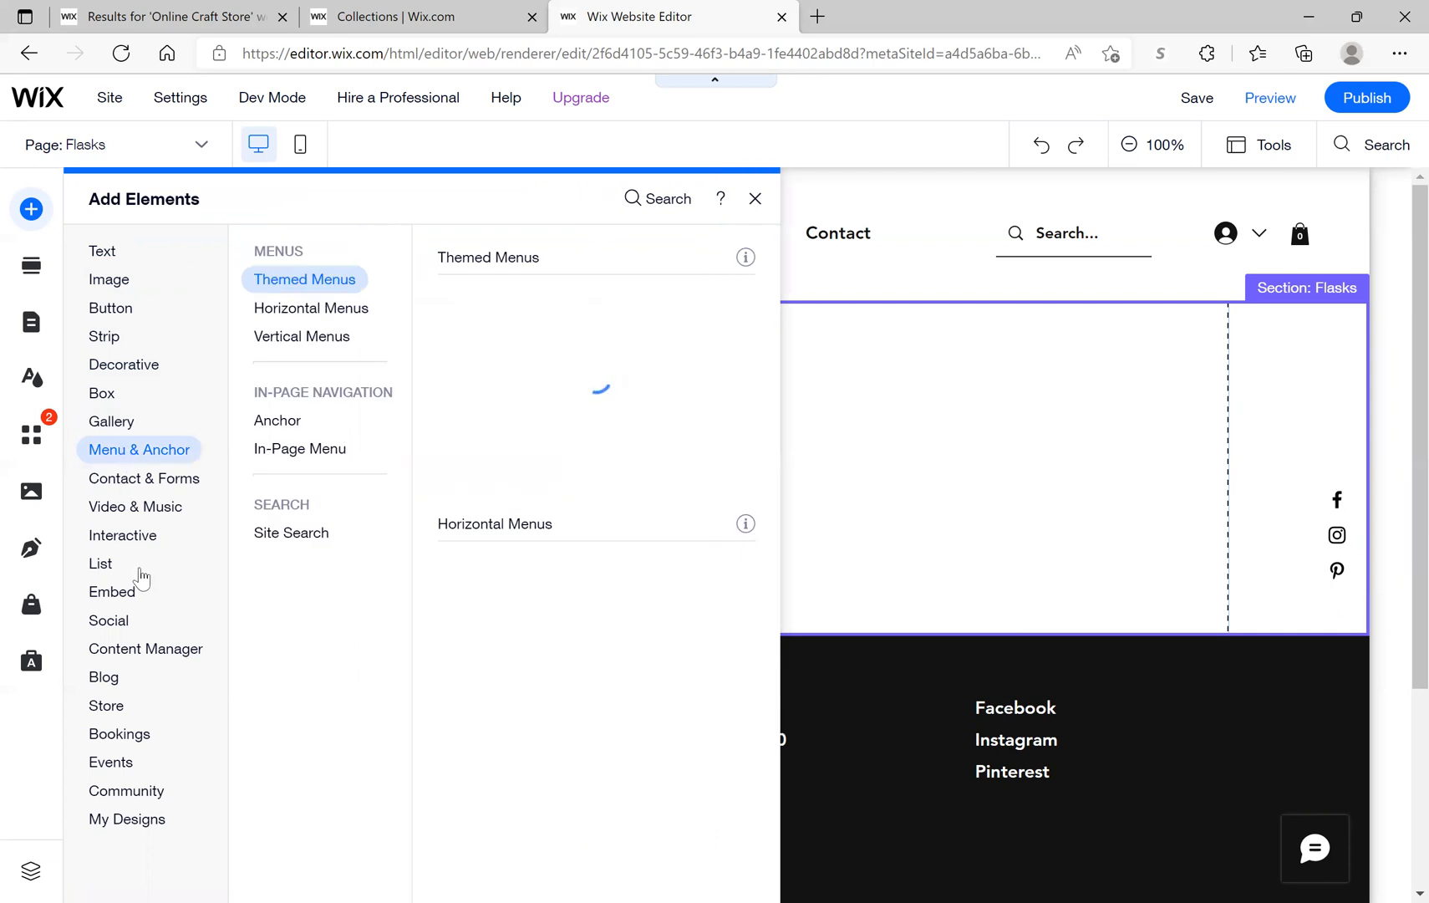
pyautogui.click(165, 659)
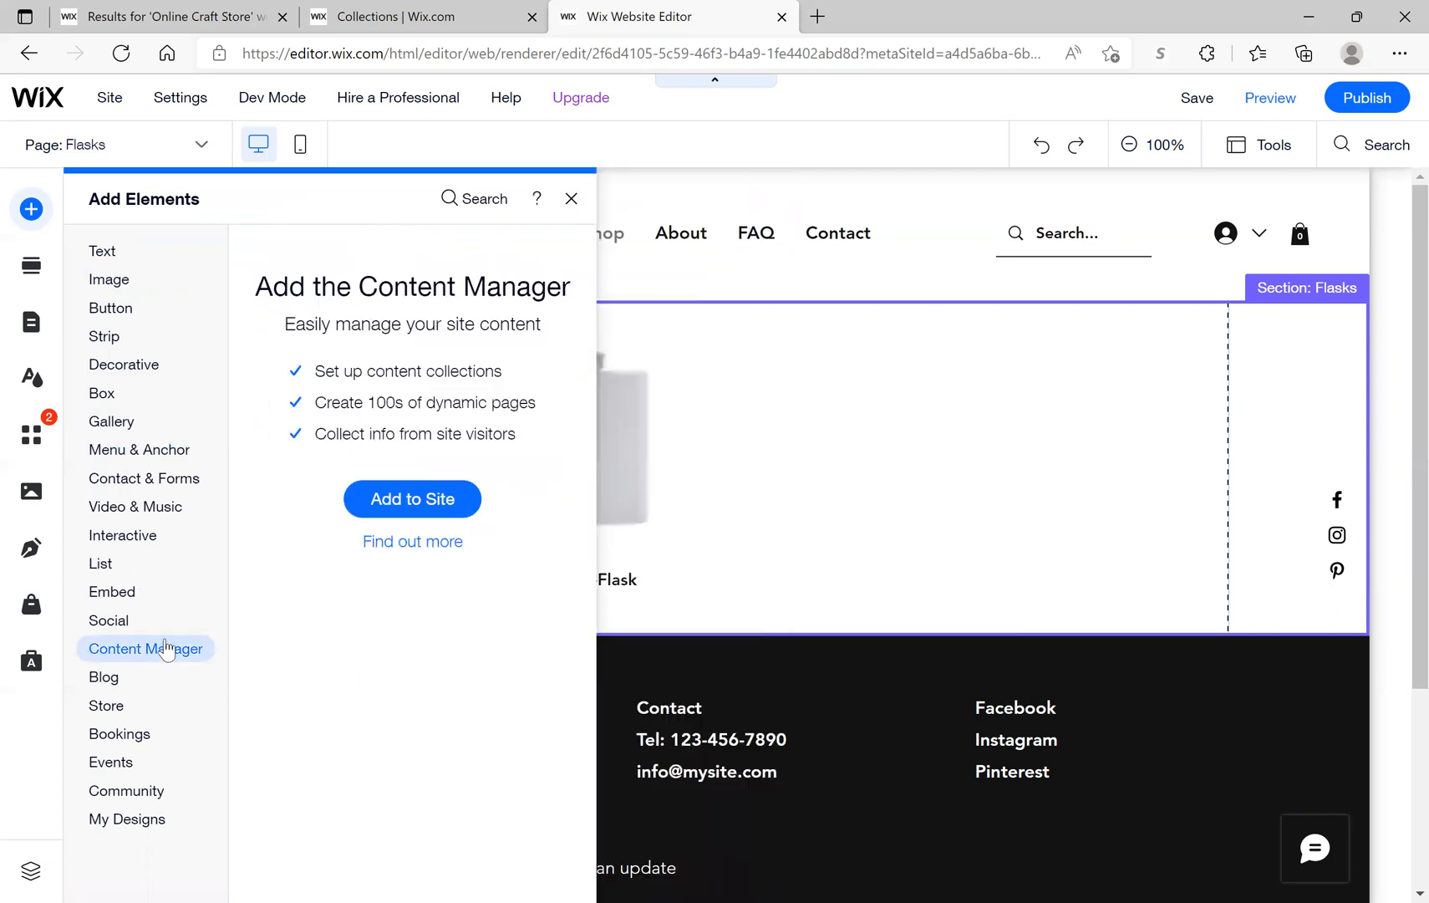
pyautogui.click(130, 622)
pyautogui.click(117, 526)
pyautogui.click(114, 472)
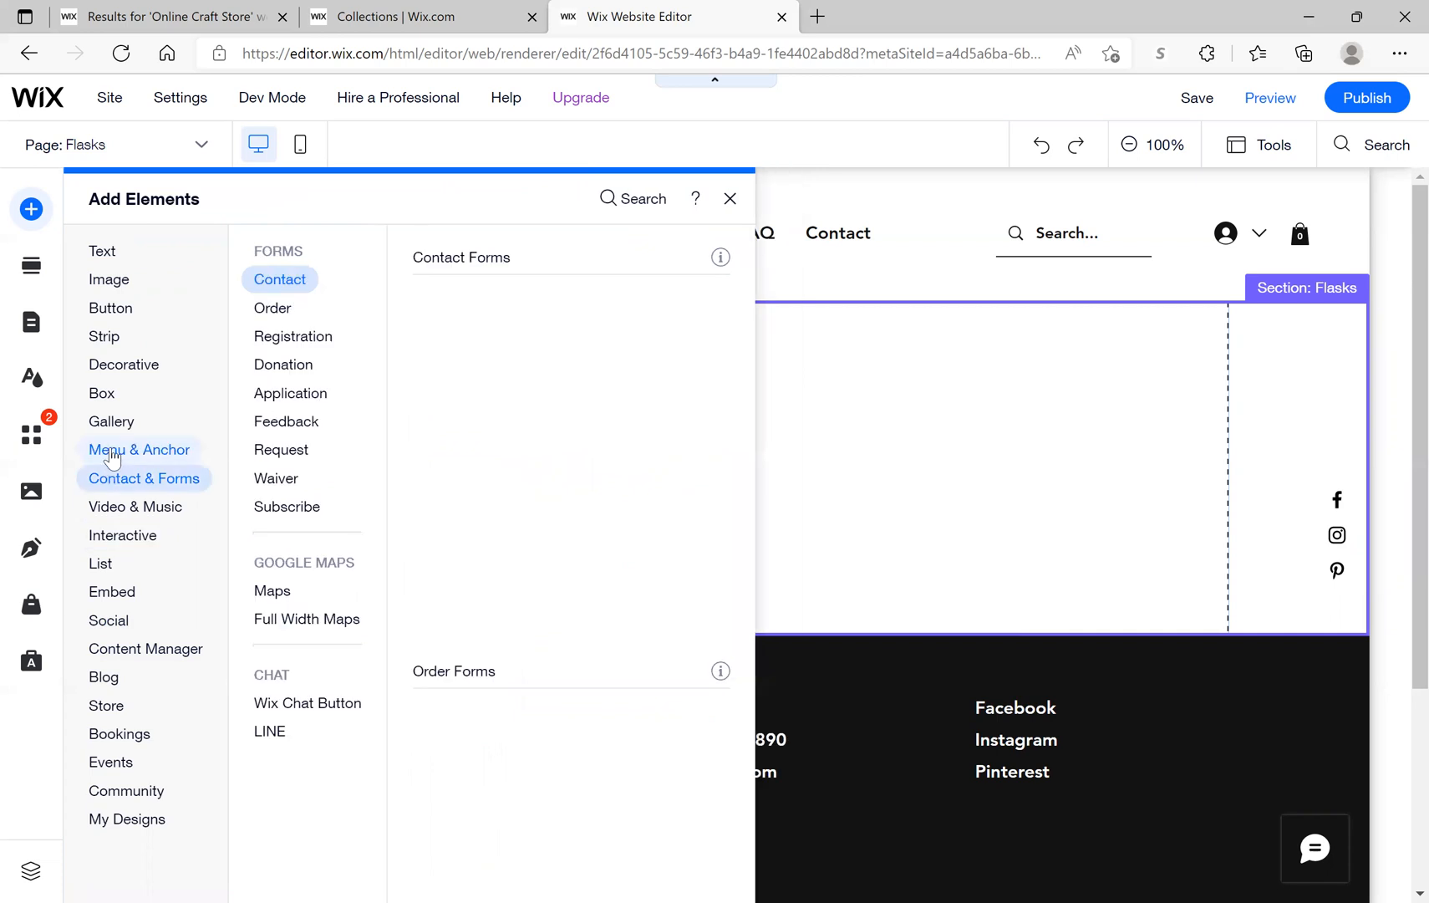
pyautogui.click(111, 451)
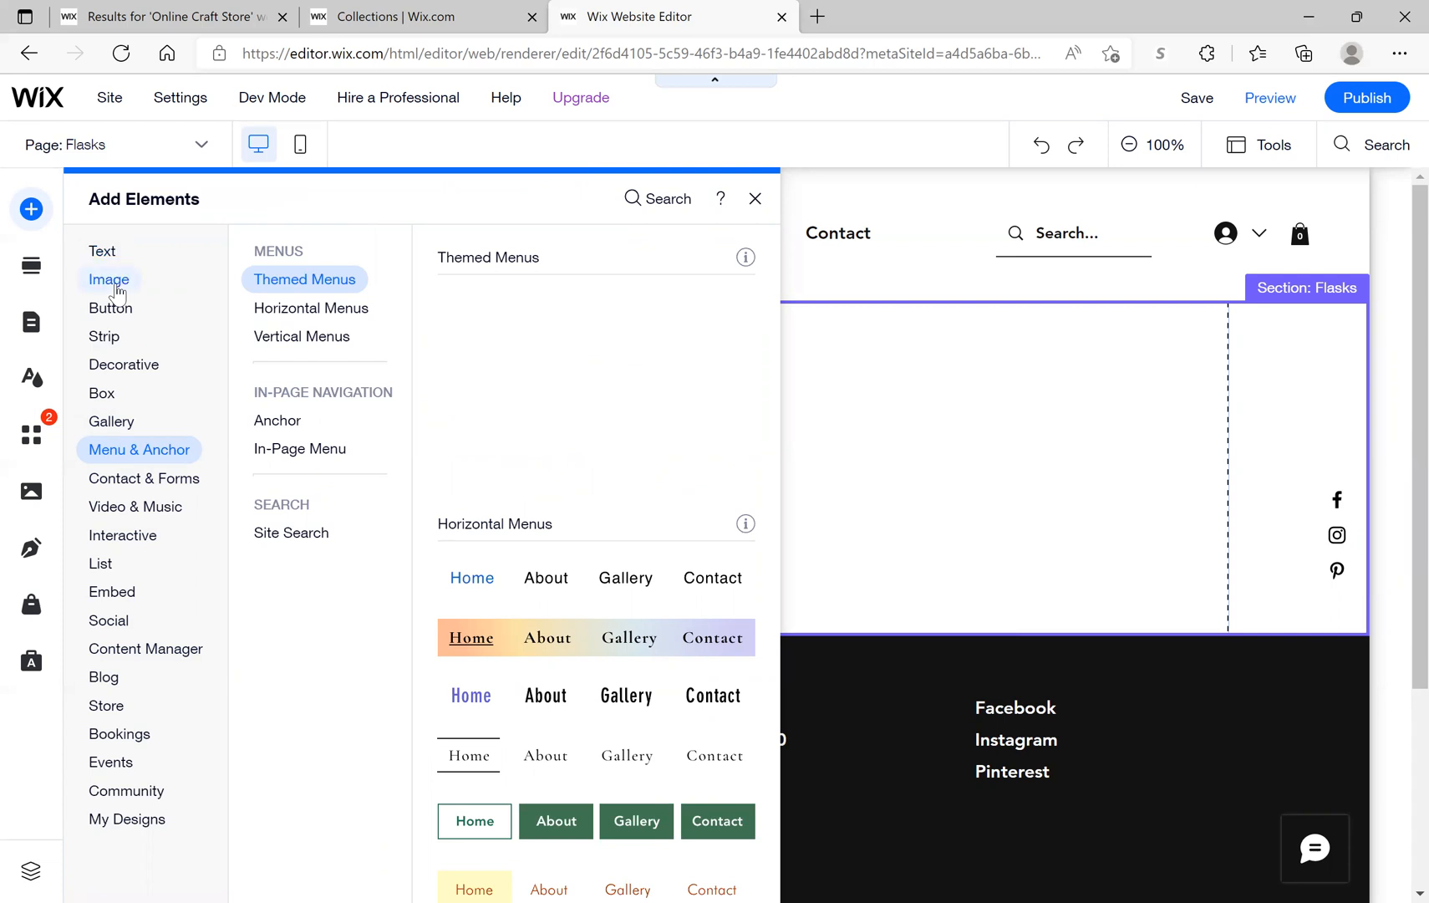
pyautogui.click(116, 290)
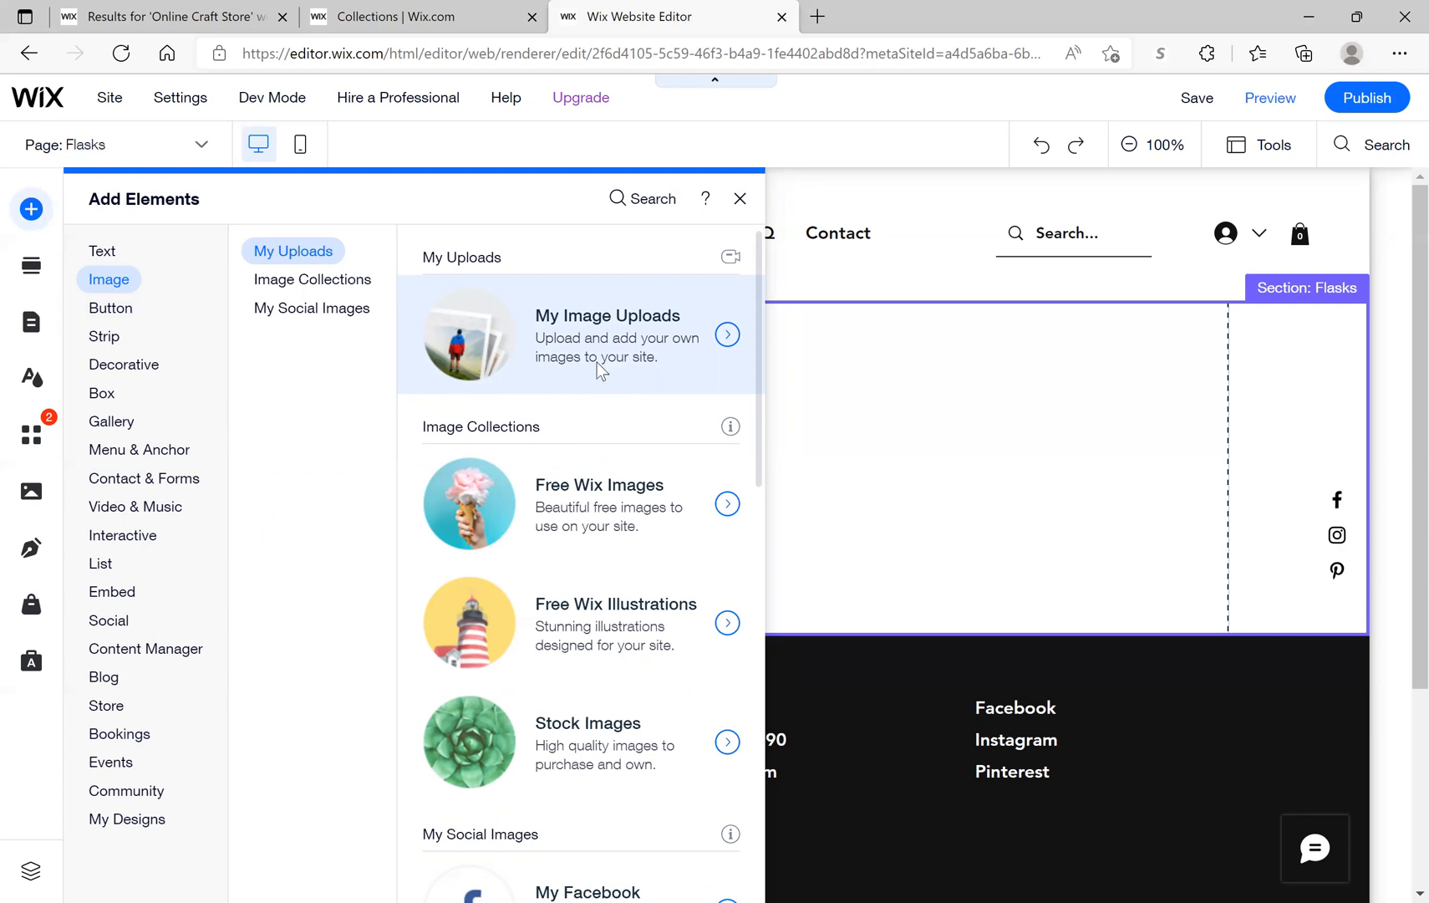
pyautogui.click(723, 339)
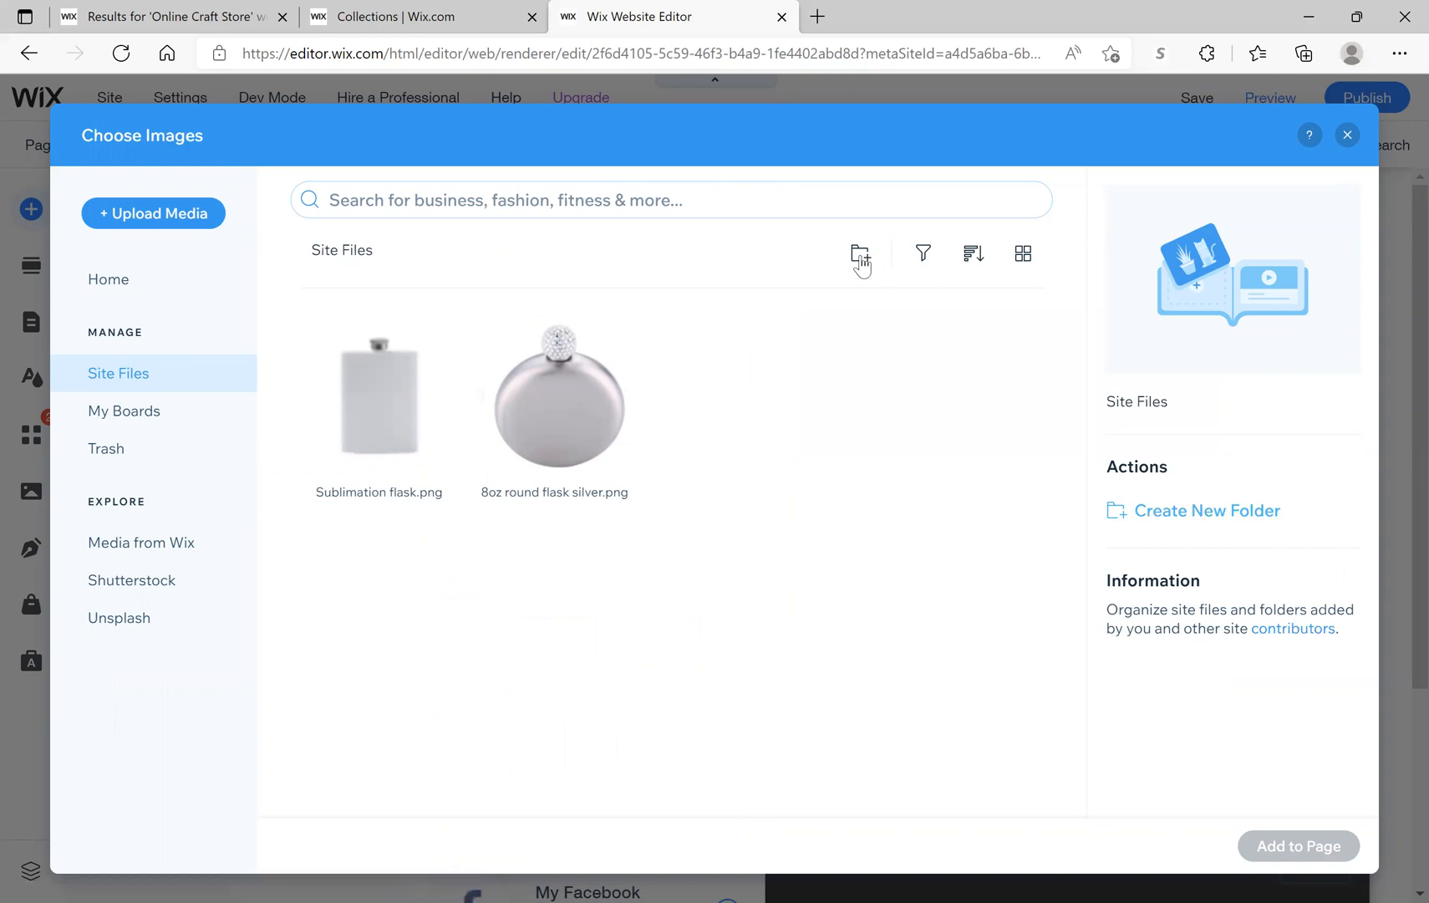
# Step: Look over the image boards and uploads, then close the image picker and Add Elements panel
pyautogui.click(140, 422)
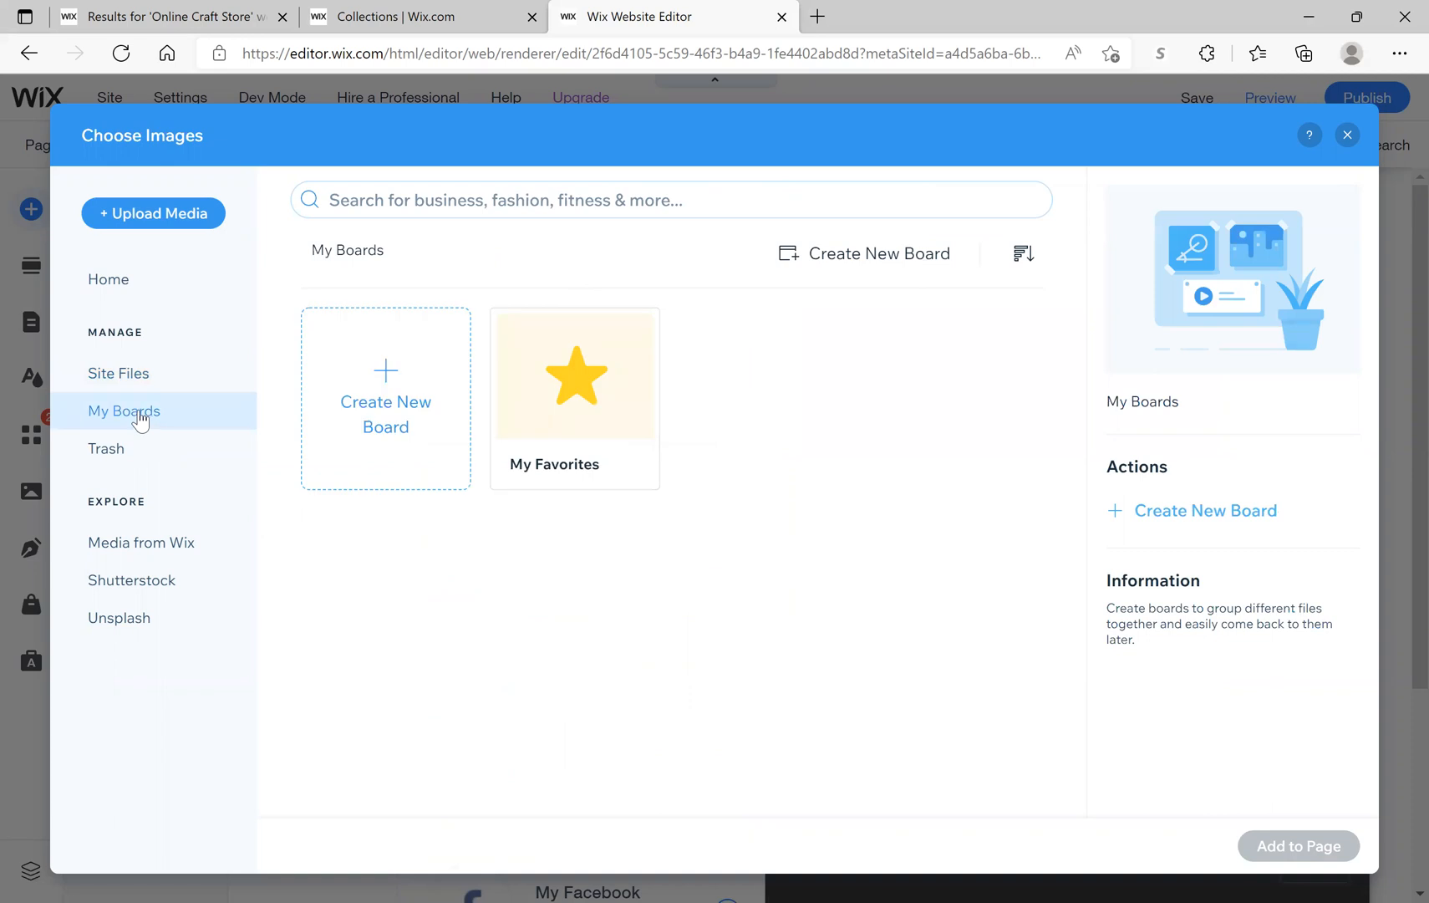
pyautogui.click(131, 379)
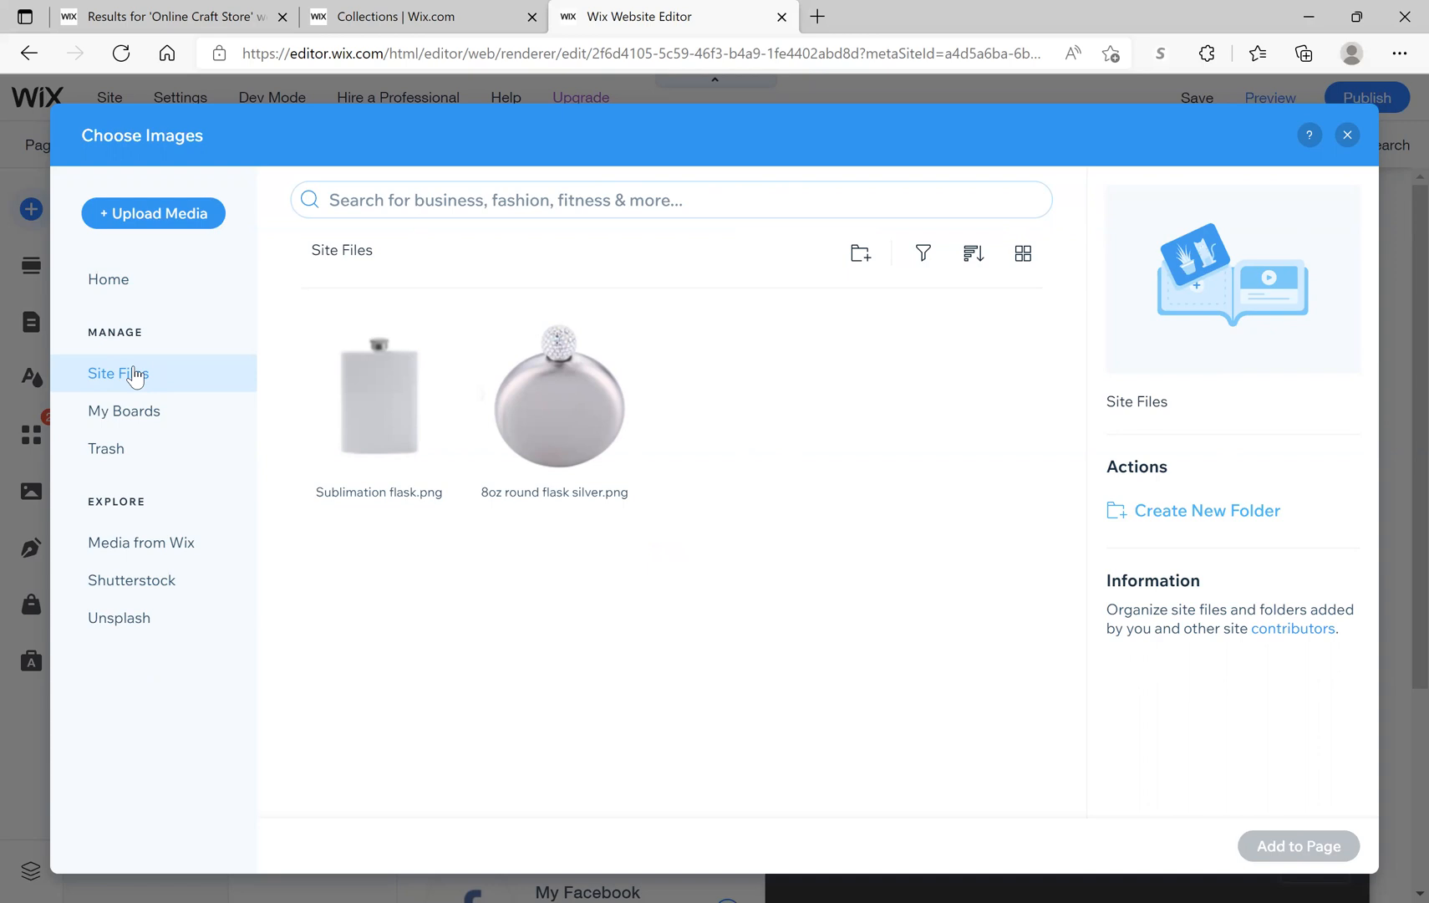
pyautogui.click(1349, 137)
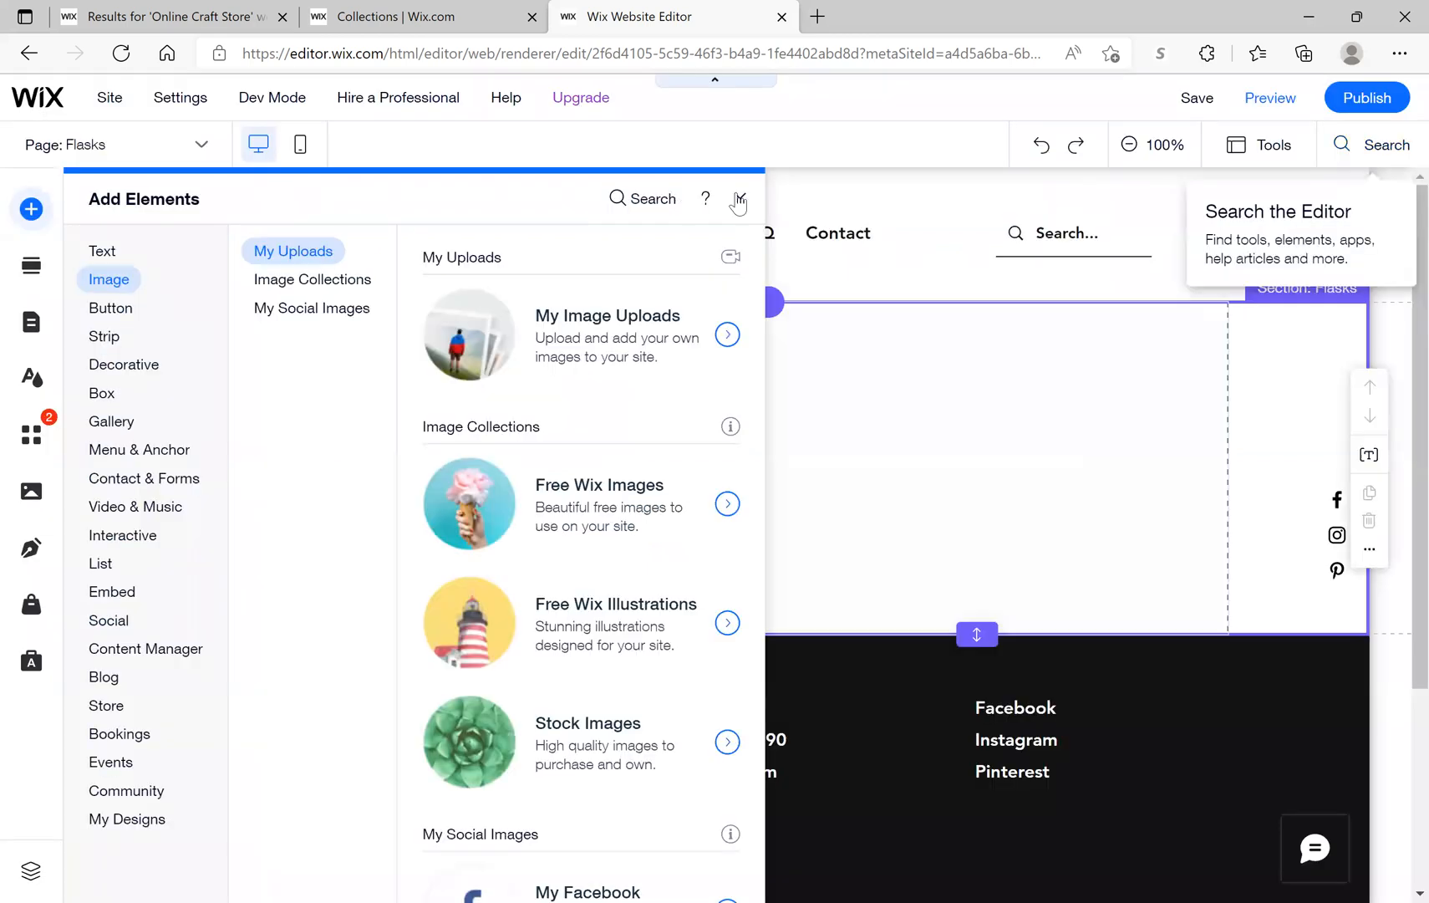
pyautogui.click(739, 199)
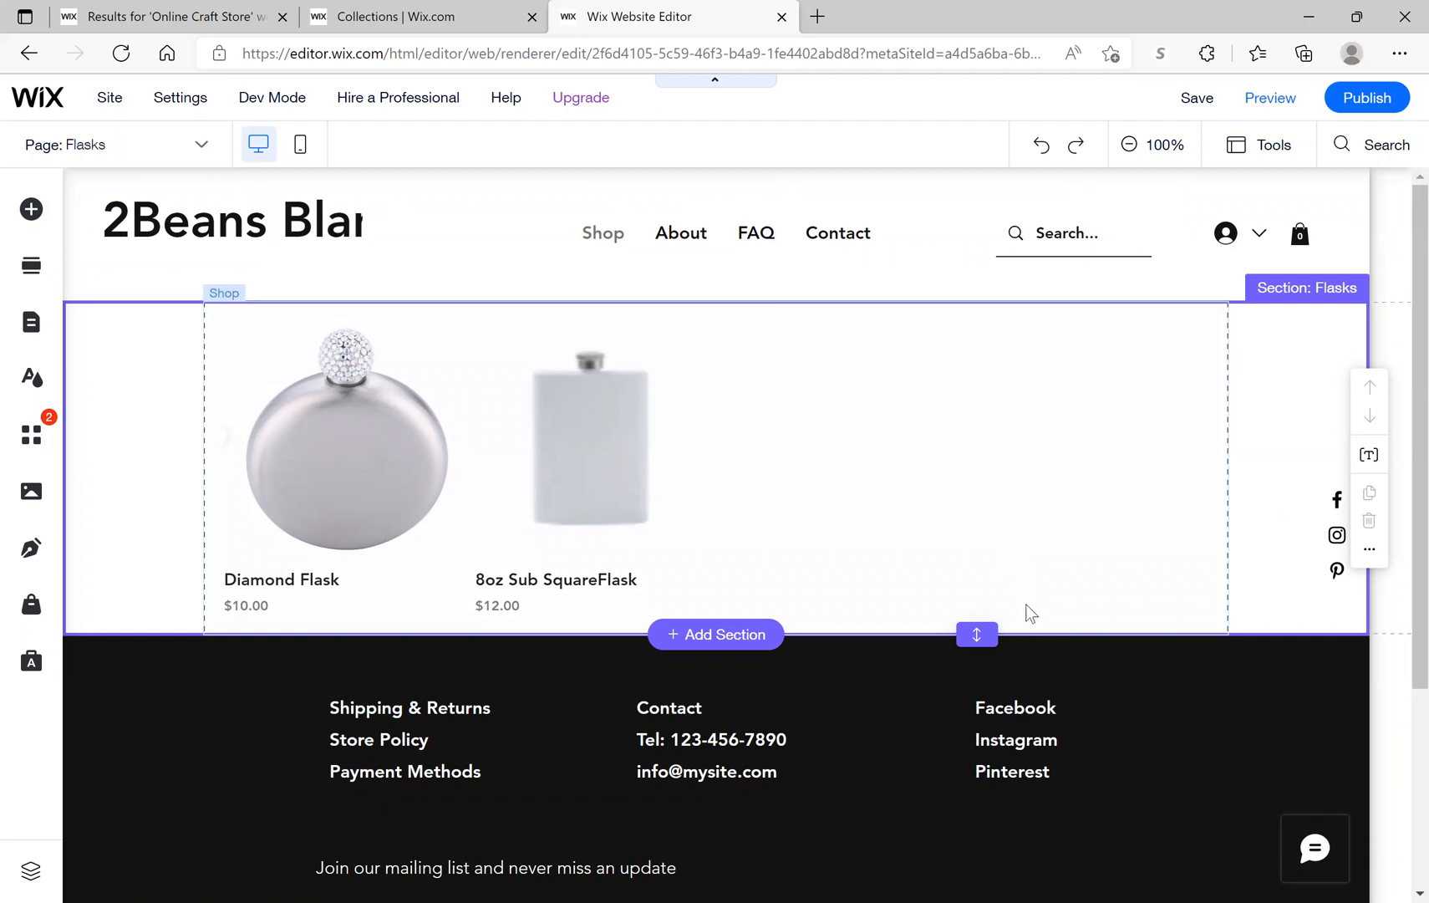
pyautogui.click(1043, 644)
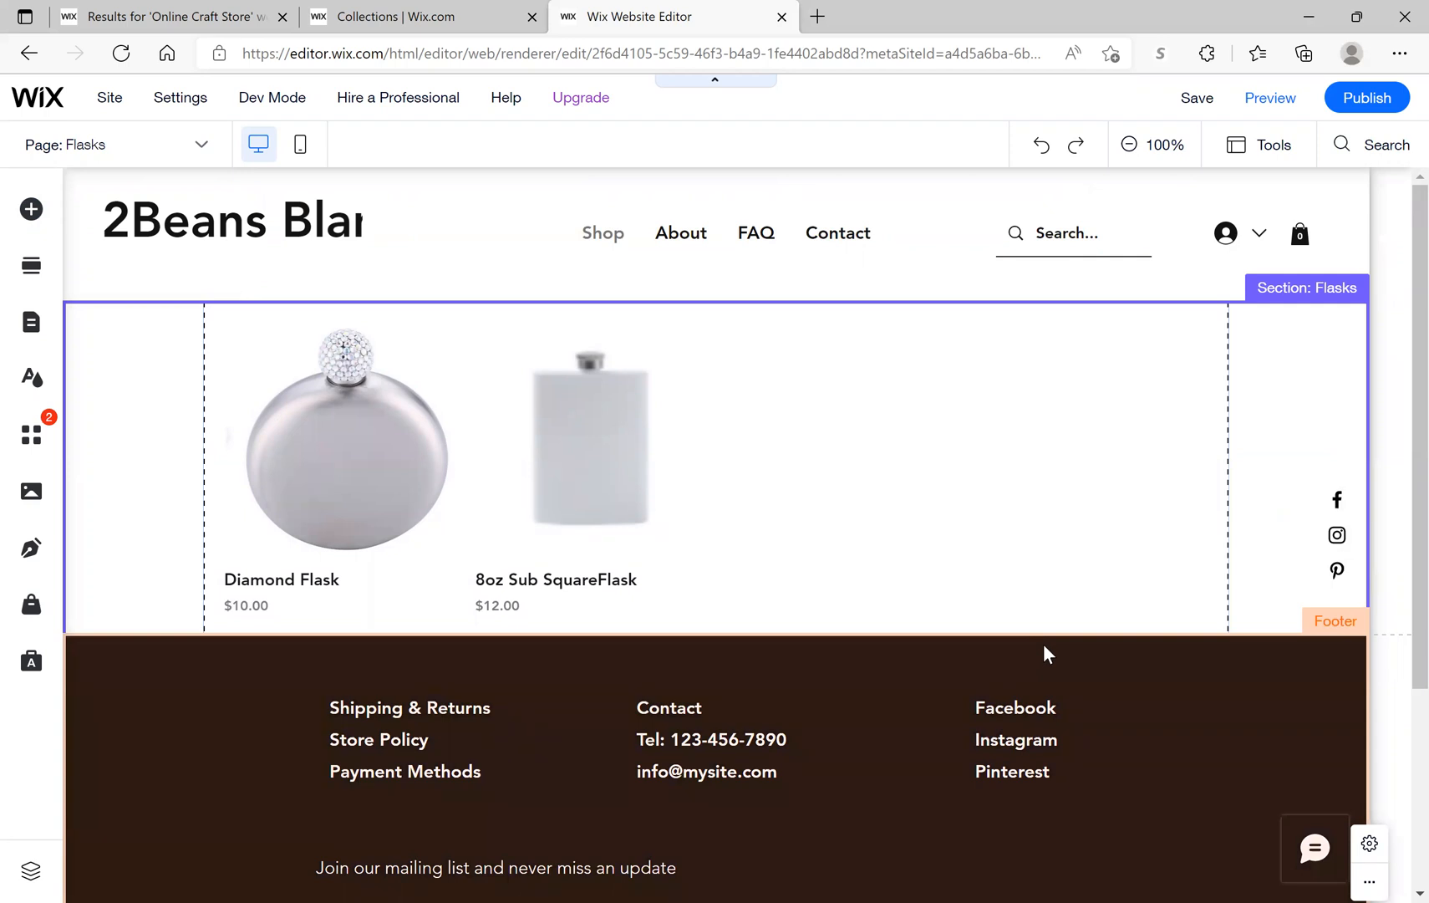
pyautogui.click(1399, 843)
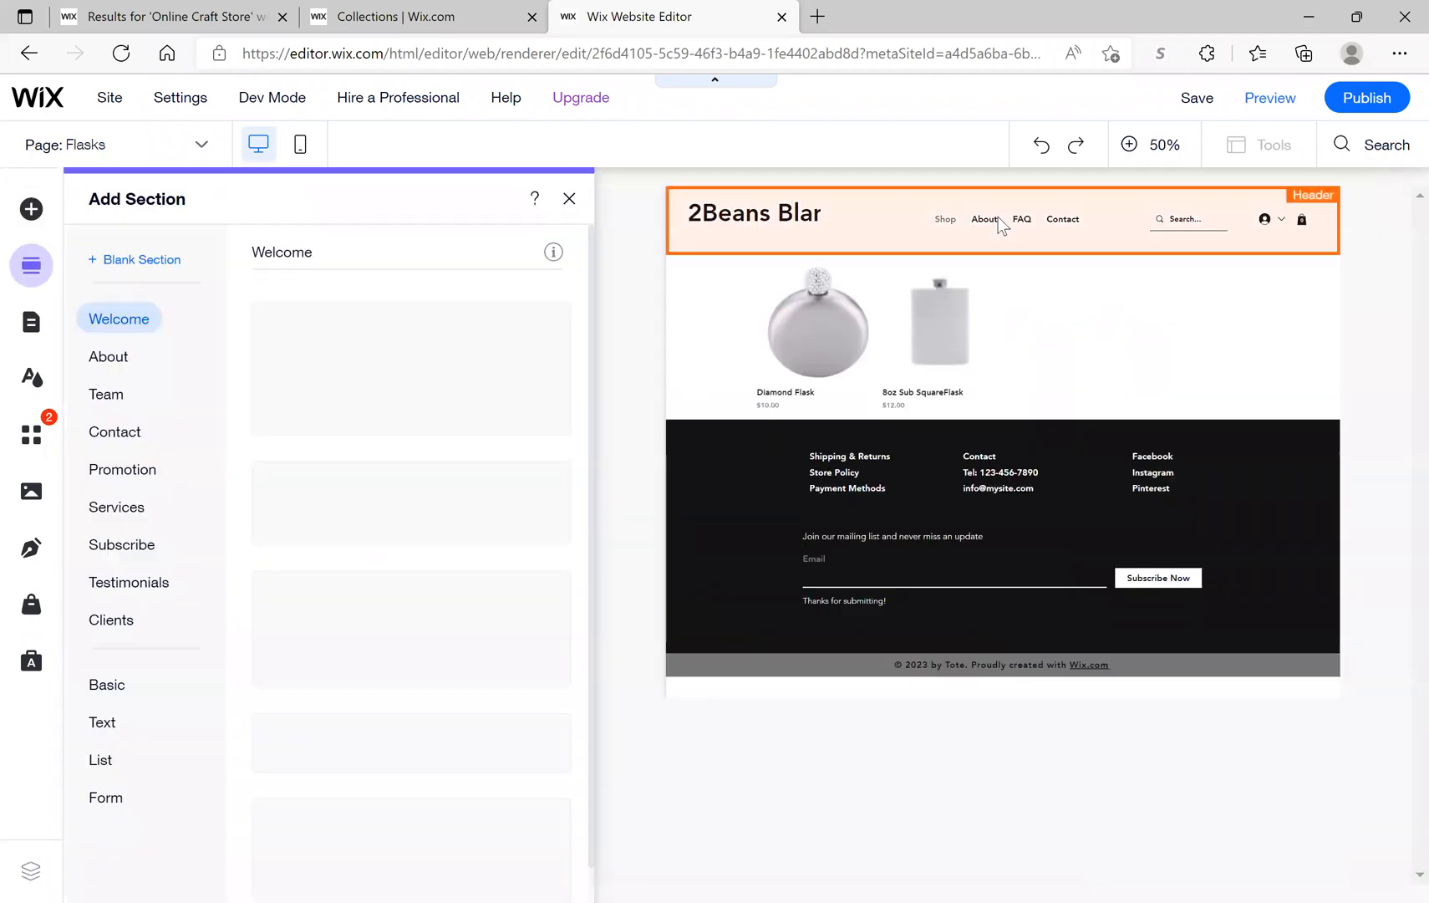
# Step: Look at the About section layouts in Add Section, then open a new browser tab
pyautogui.click(125, 364)
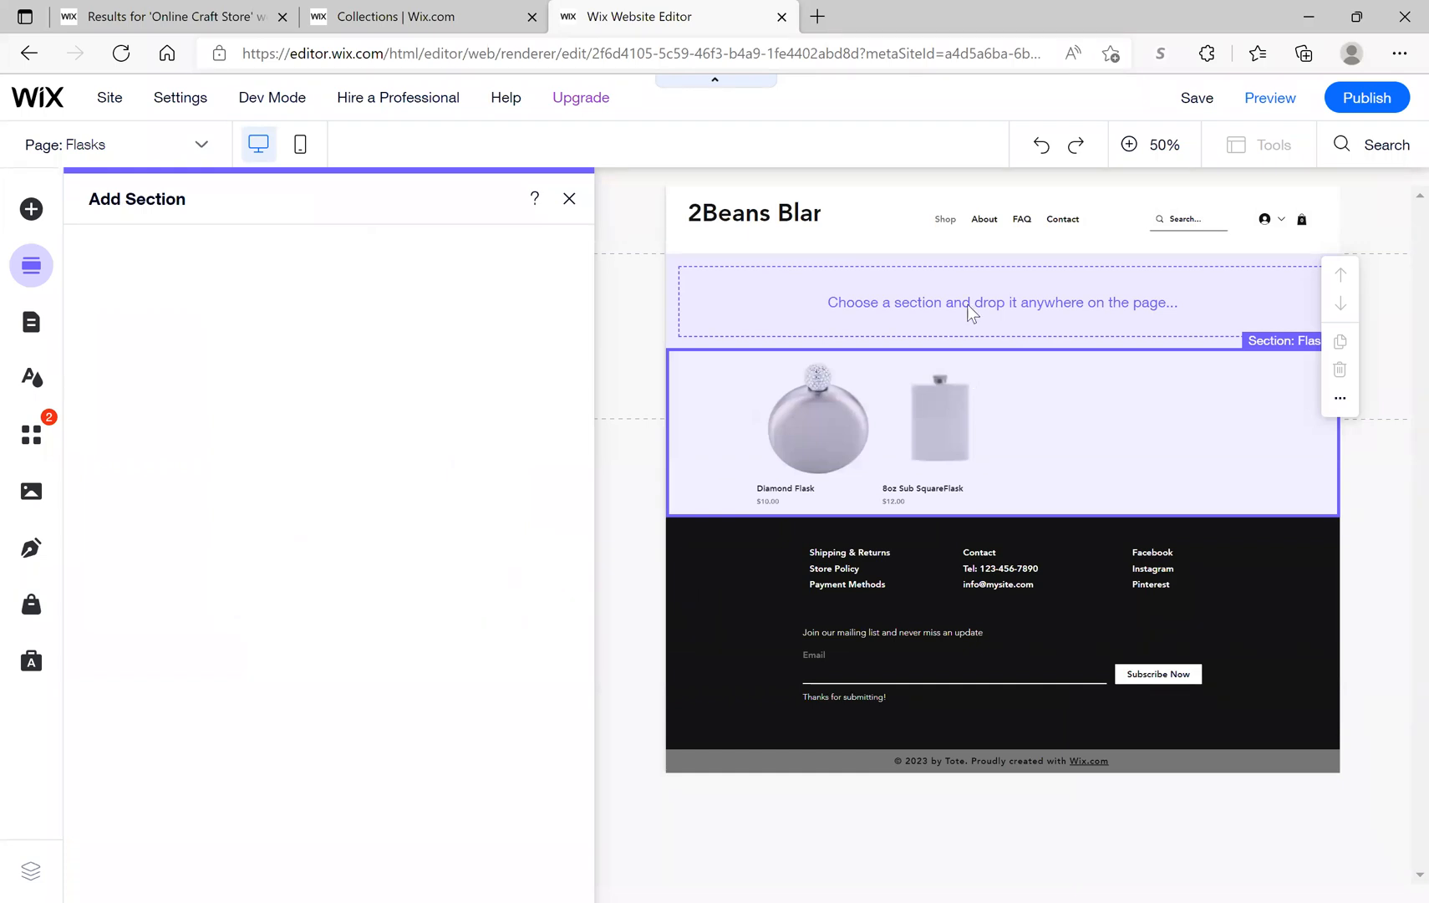
pyautogui.click(817, 17)
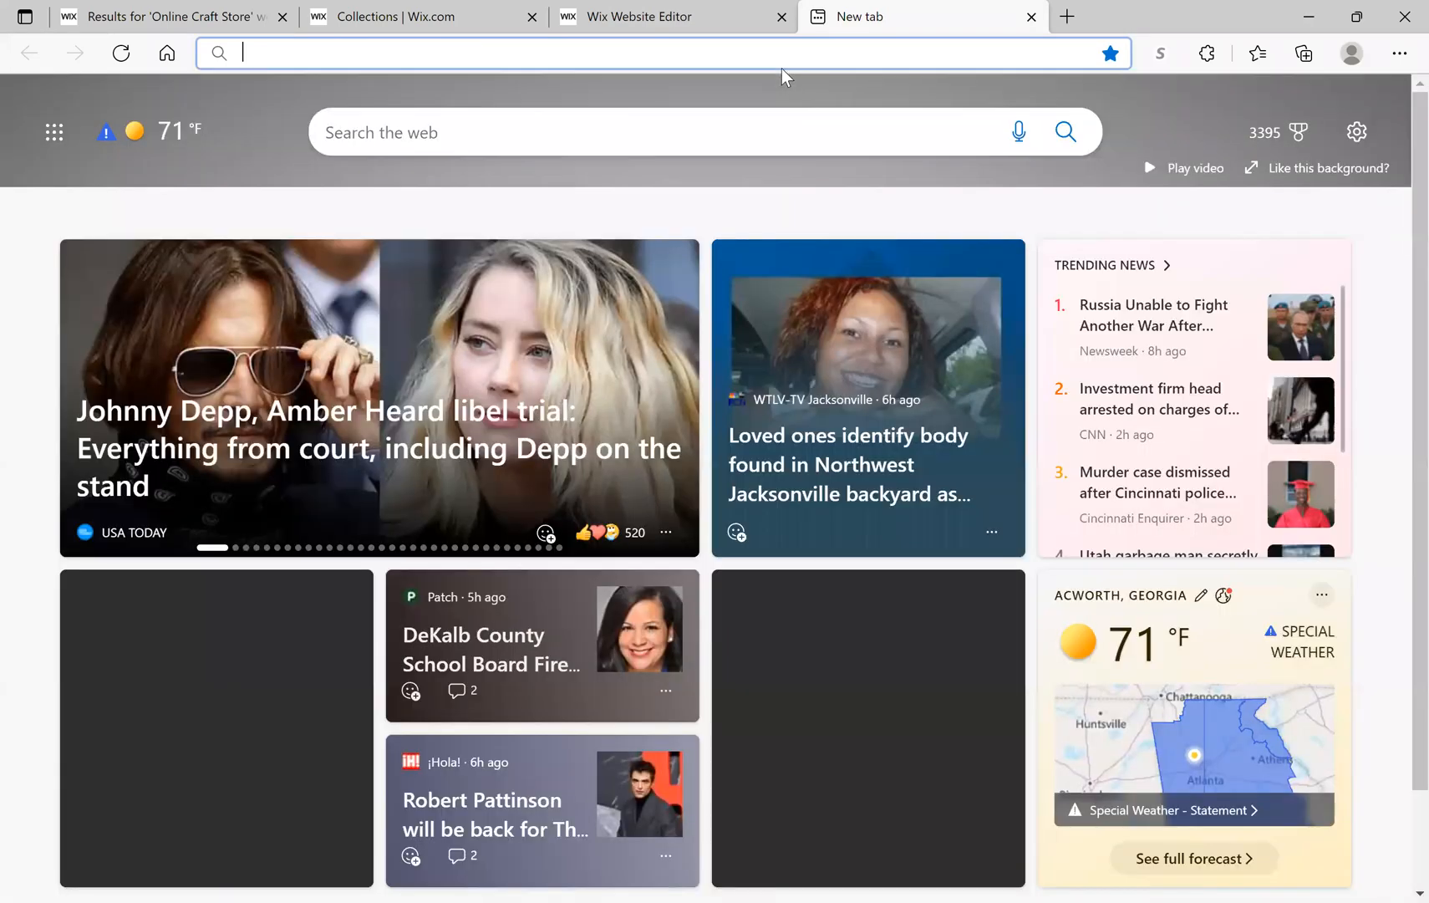
# Step: Load agdesigns-online.com in the new tab
pyautogui.click(781, 65)
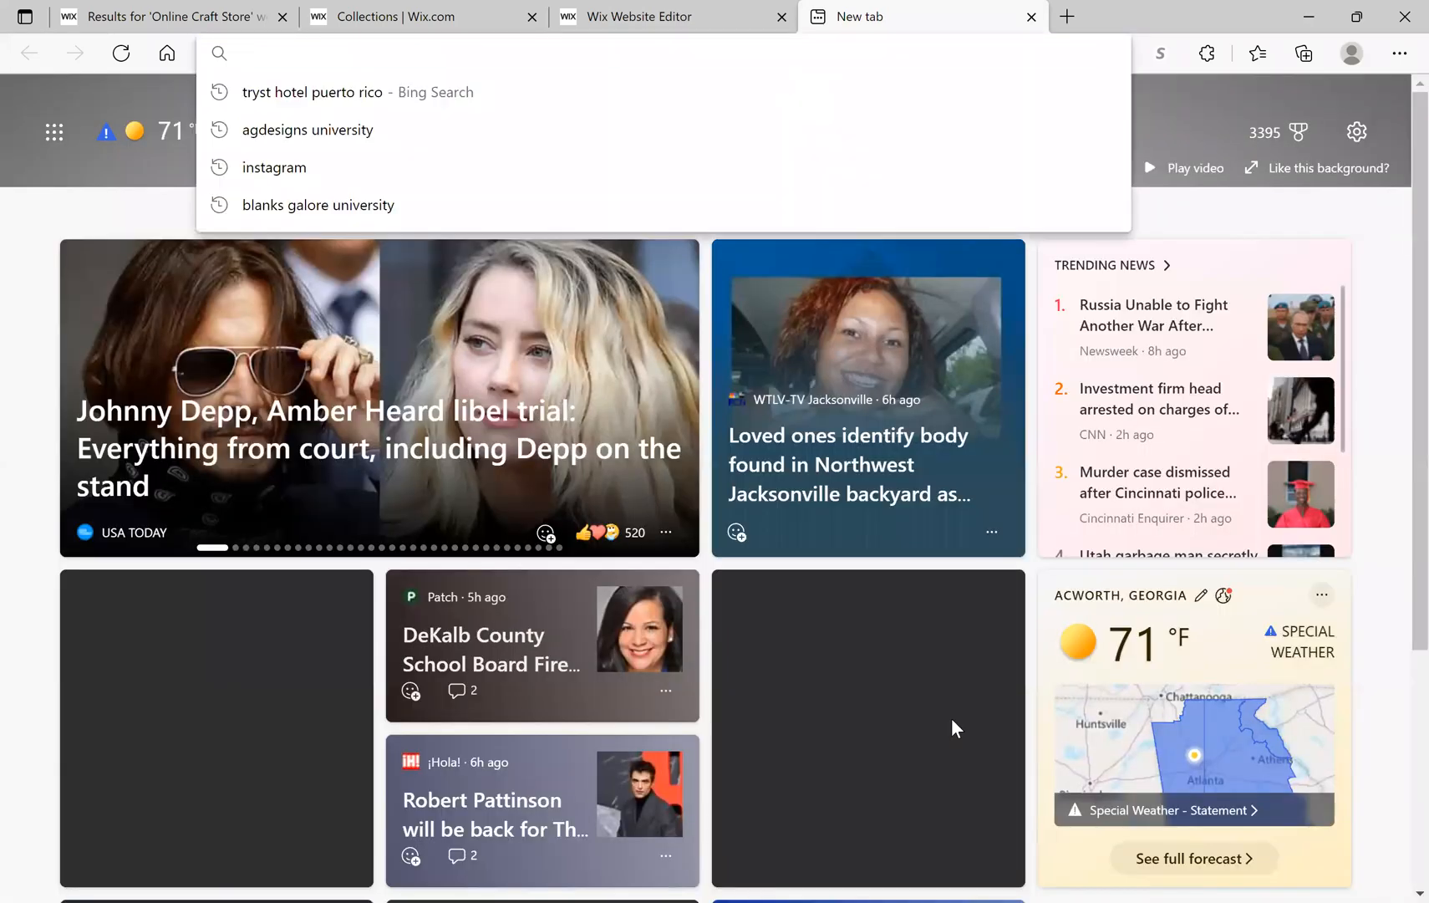
pyautogui.write('agdesign')
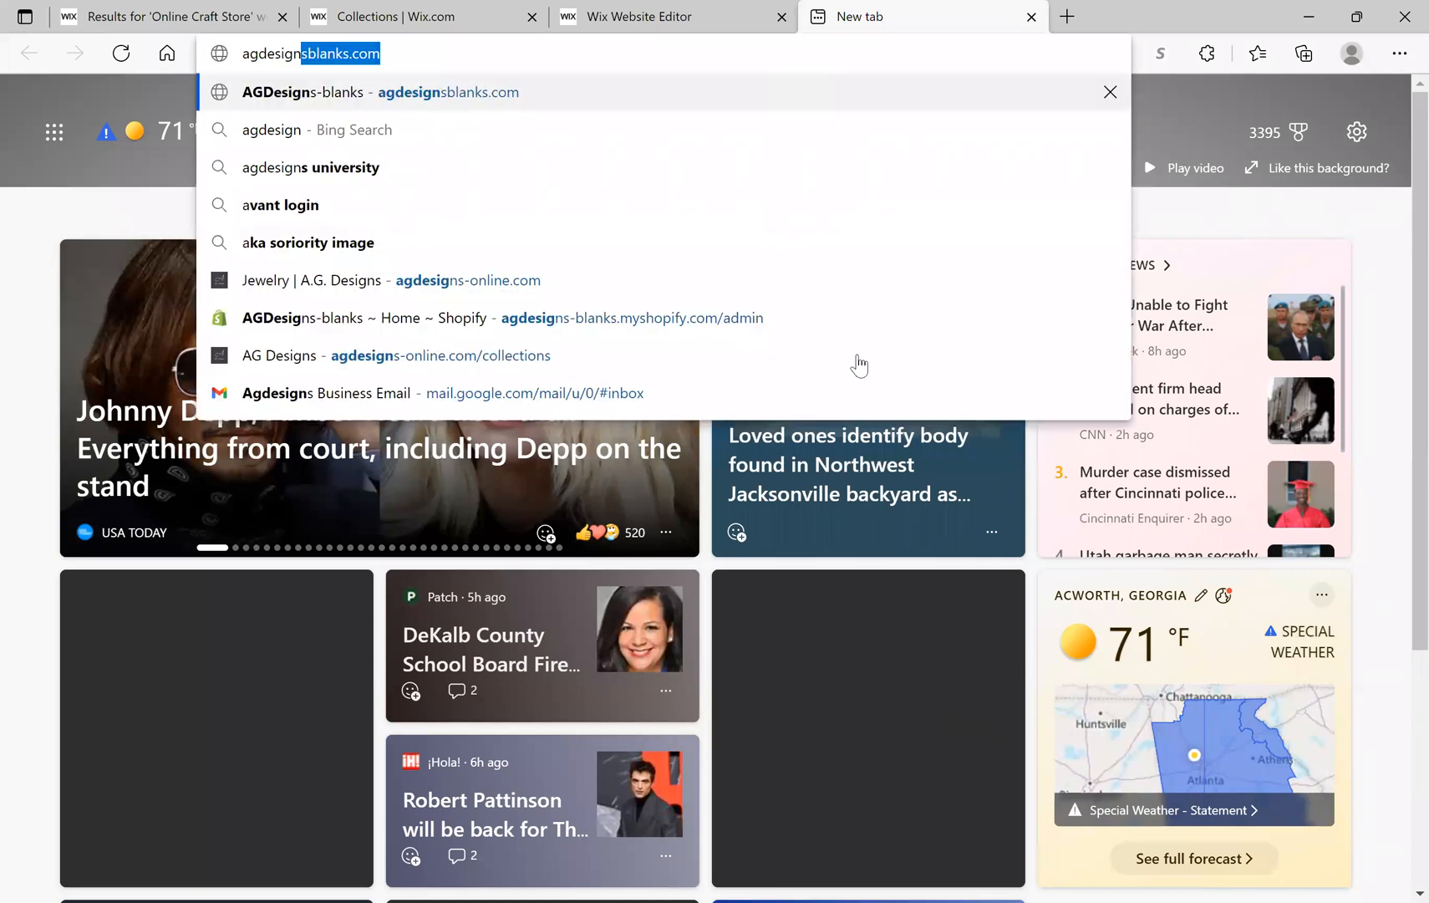
pyautogui.write('s')
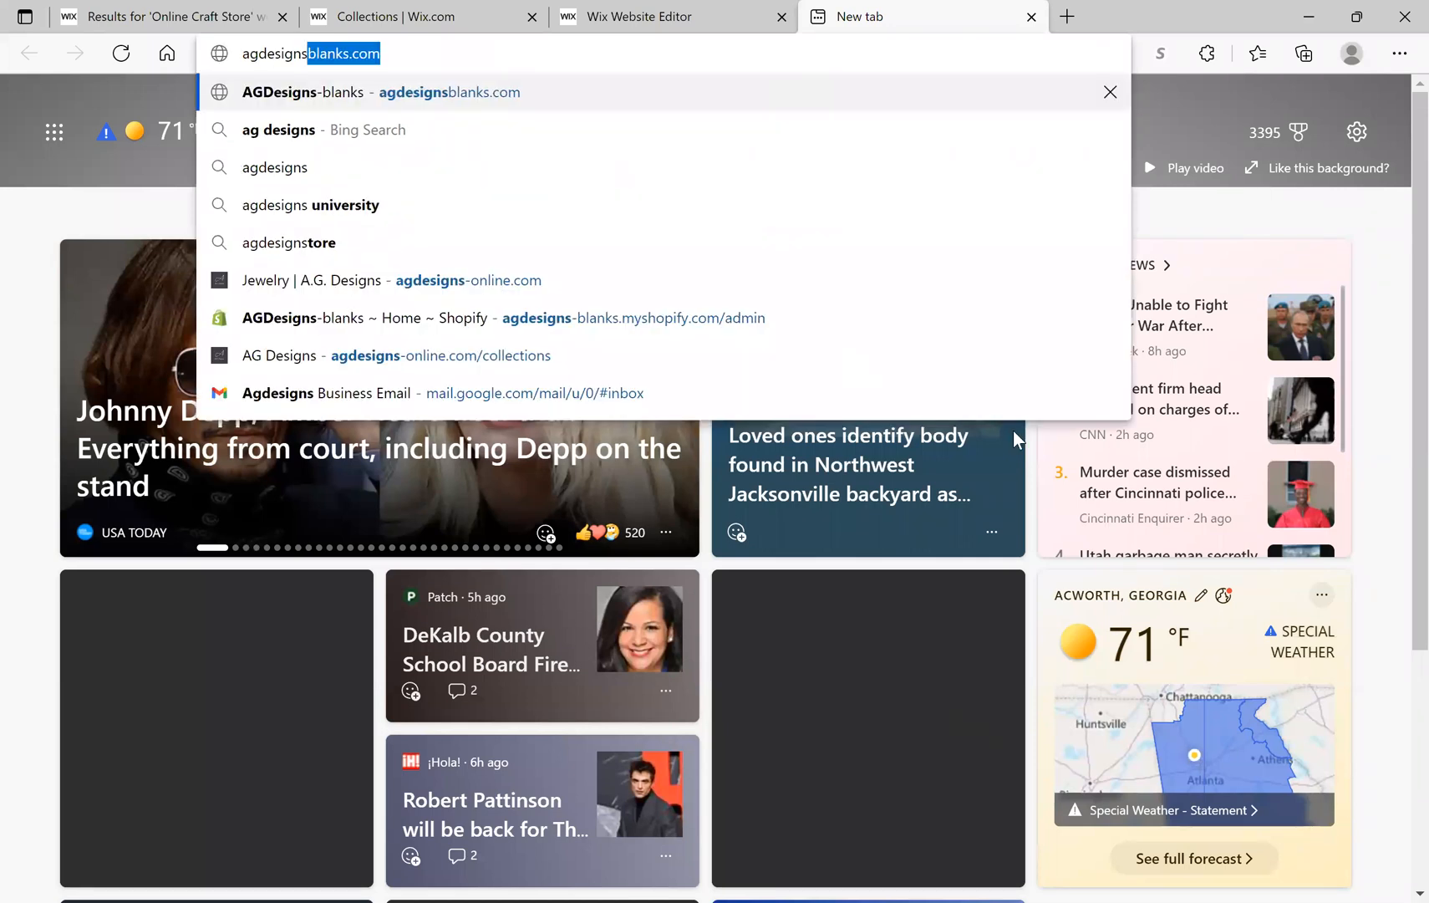
pyautogui.write('-online.com')
pyautogui.press('Return')
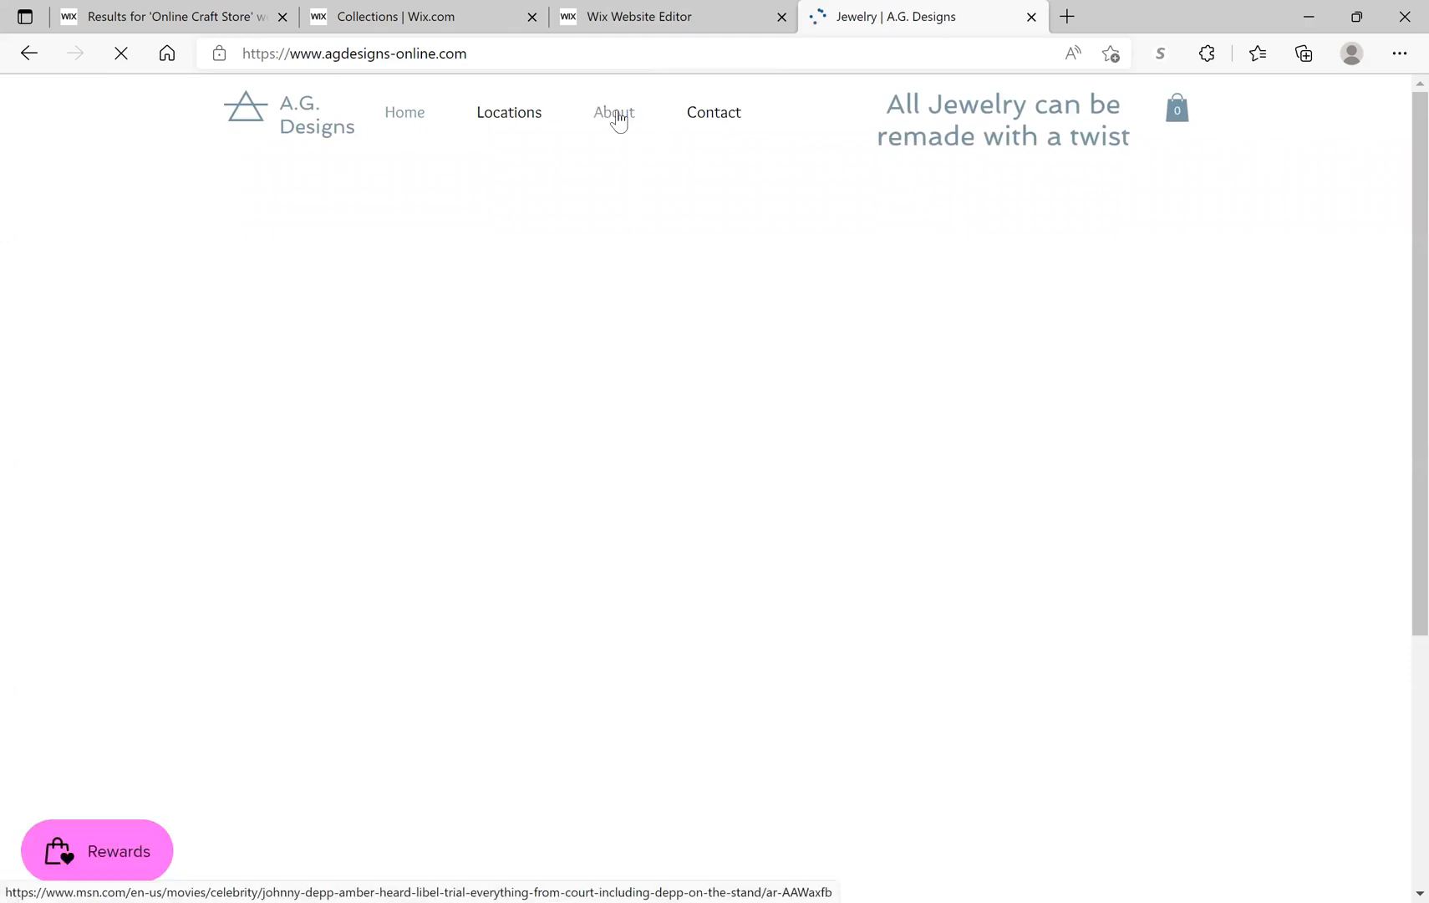
# Step: Open the A.G. Designs About page and scroll through the MY STORY text
pyautogui.click(618, 117)
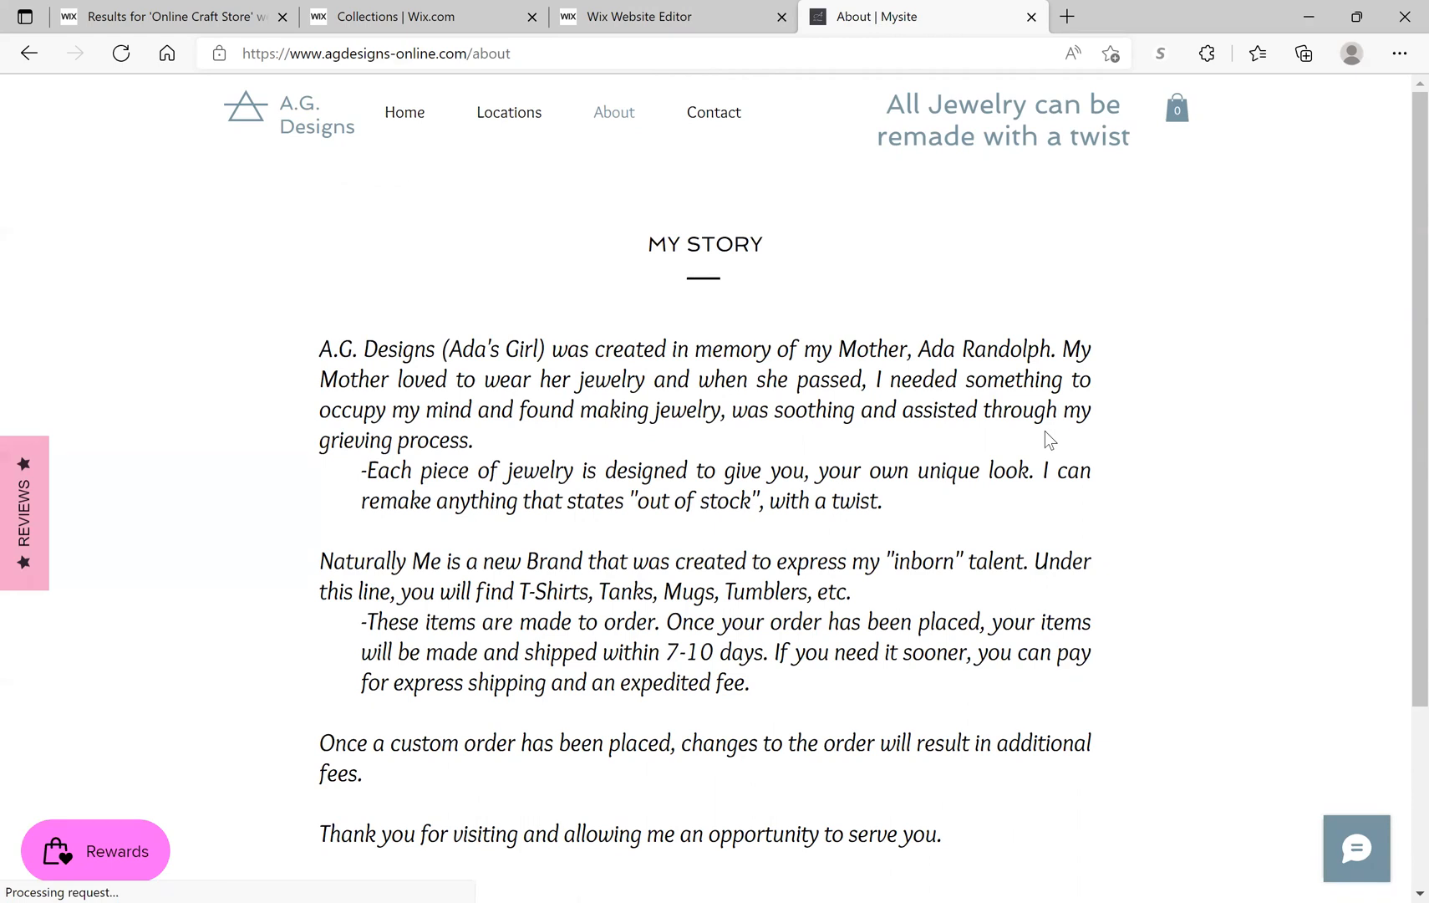
pyautogui.scroll(-2, 1046, 436)
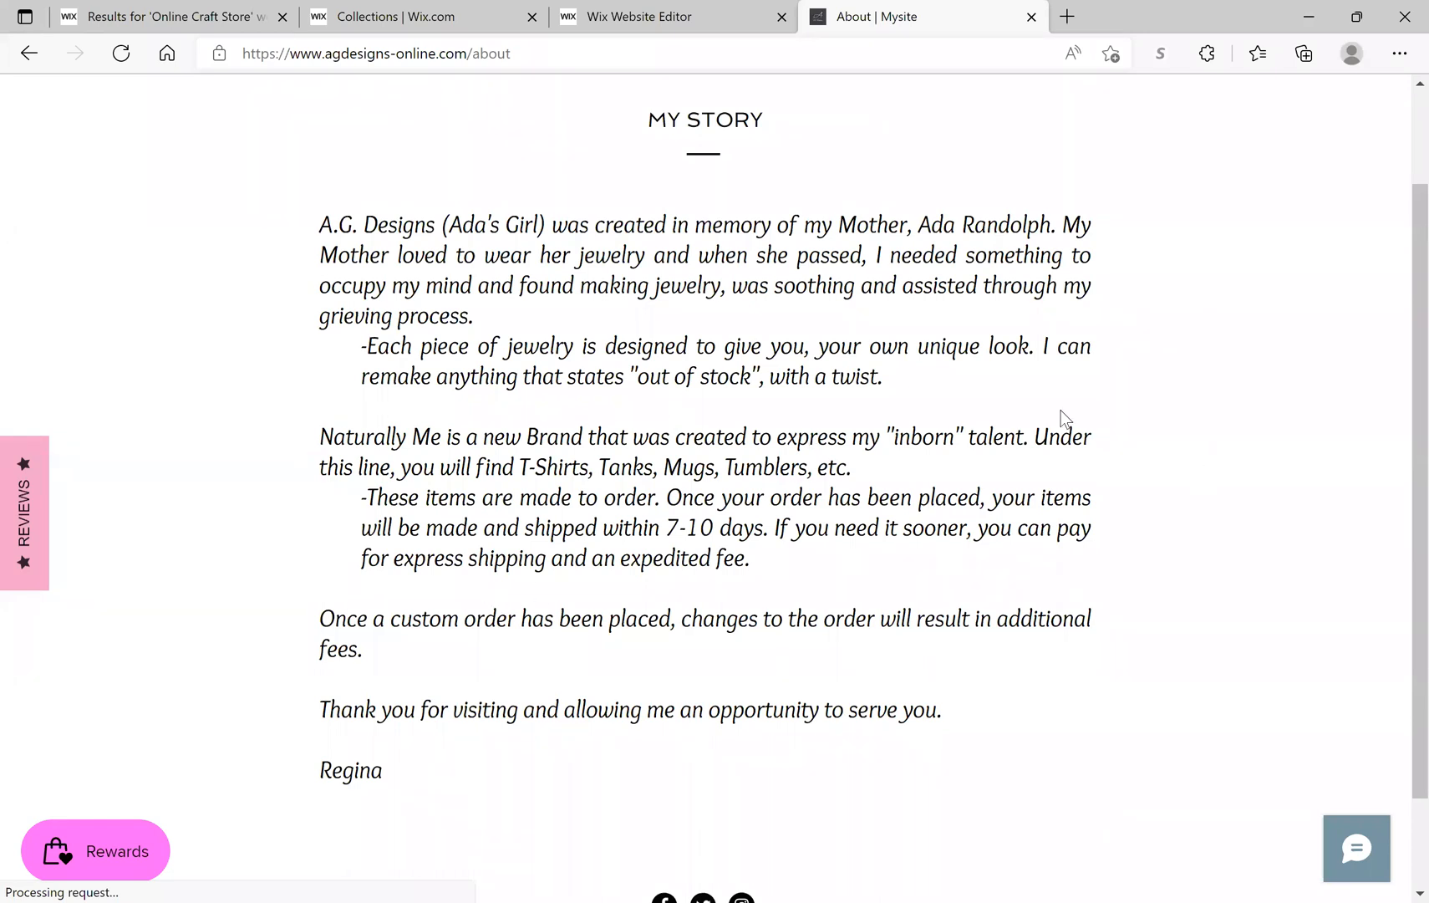
pyautogui.scroll(2, 1010, 573)
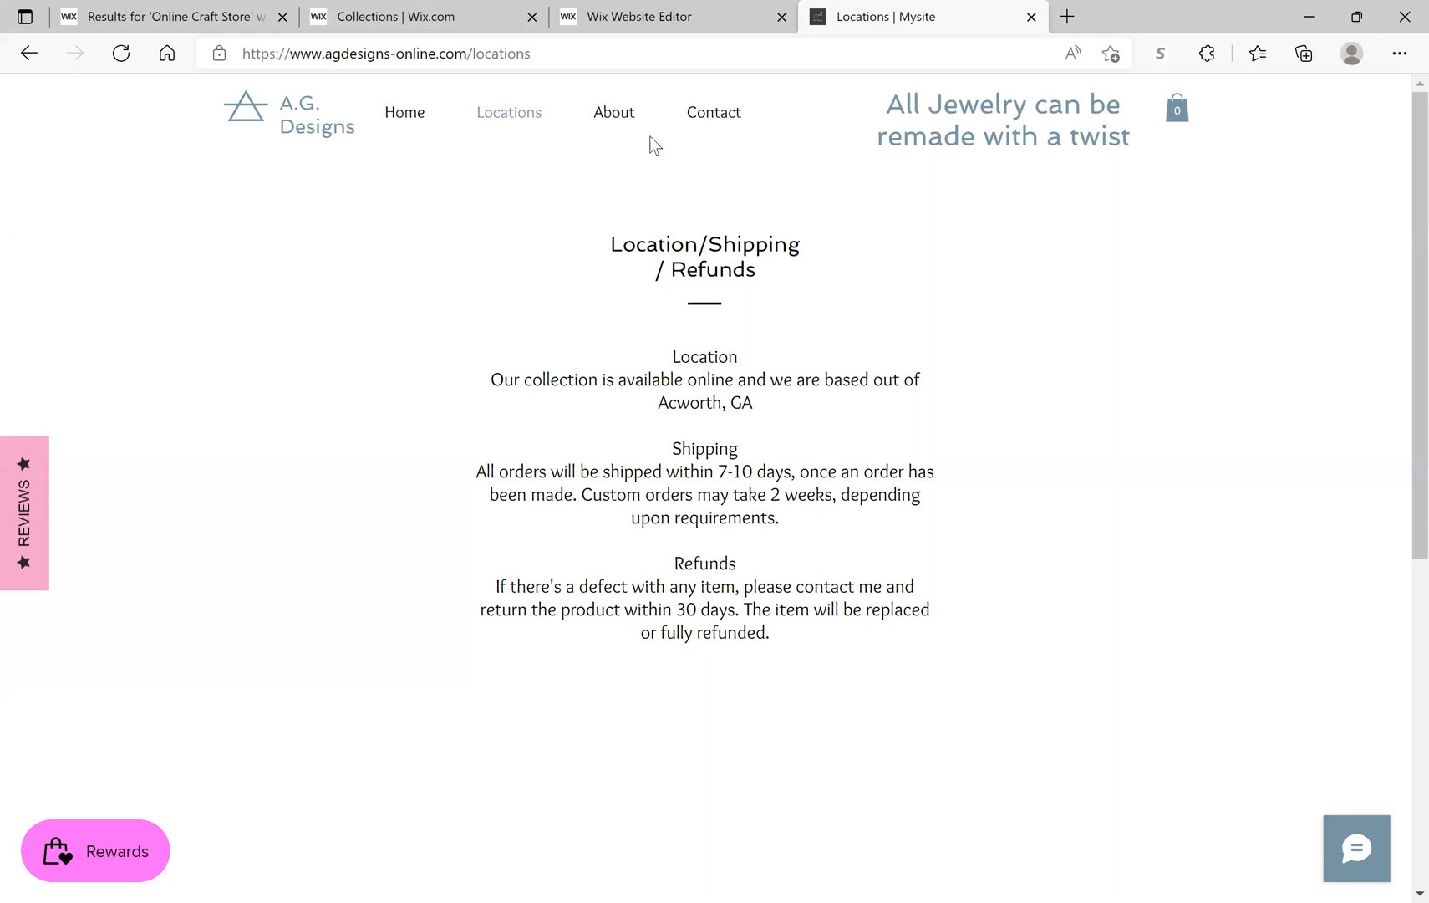
# Step: Go to the A.G. Designs Contact page showing the 'We want to hear from you' form
pyautogui.click(707, 122)
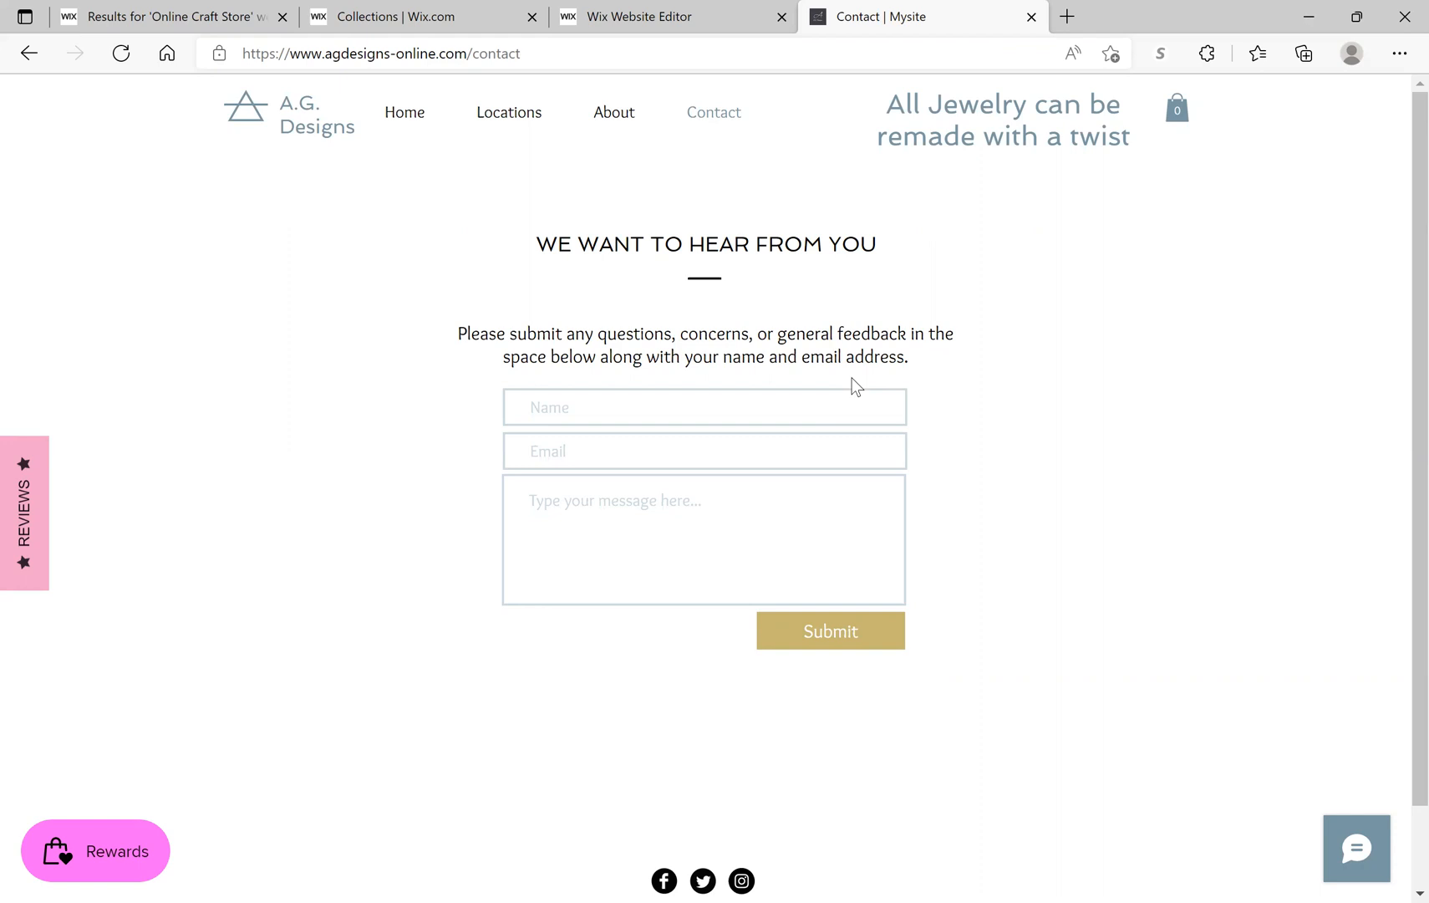
# Step: Back in the Wix editor, browse the Welcome and Team section layouts and try adding 'Our Team.'
pyautogui.click(669, 29)
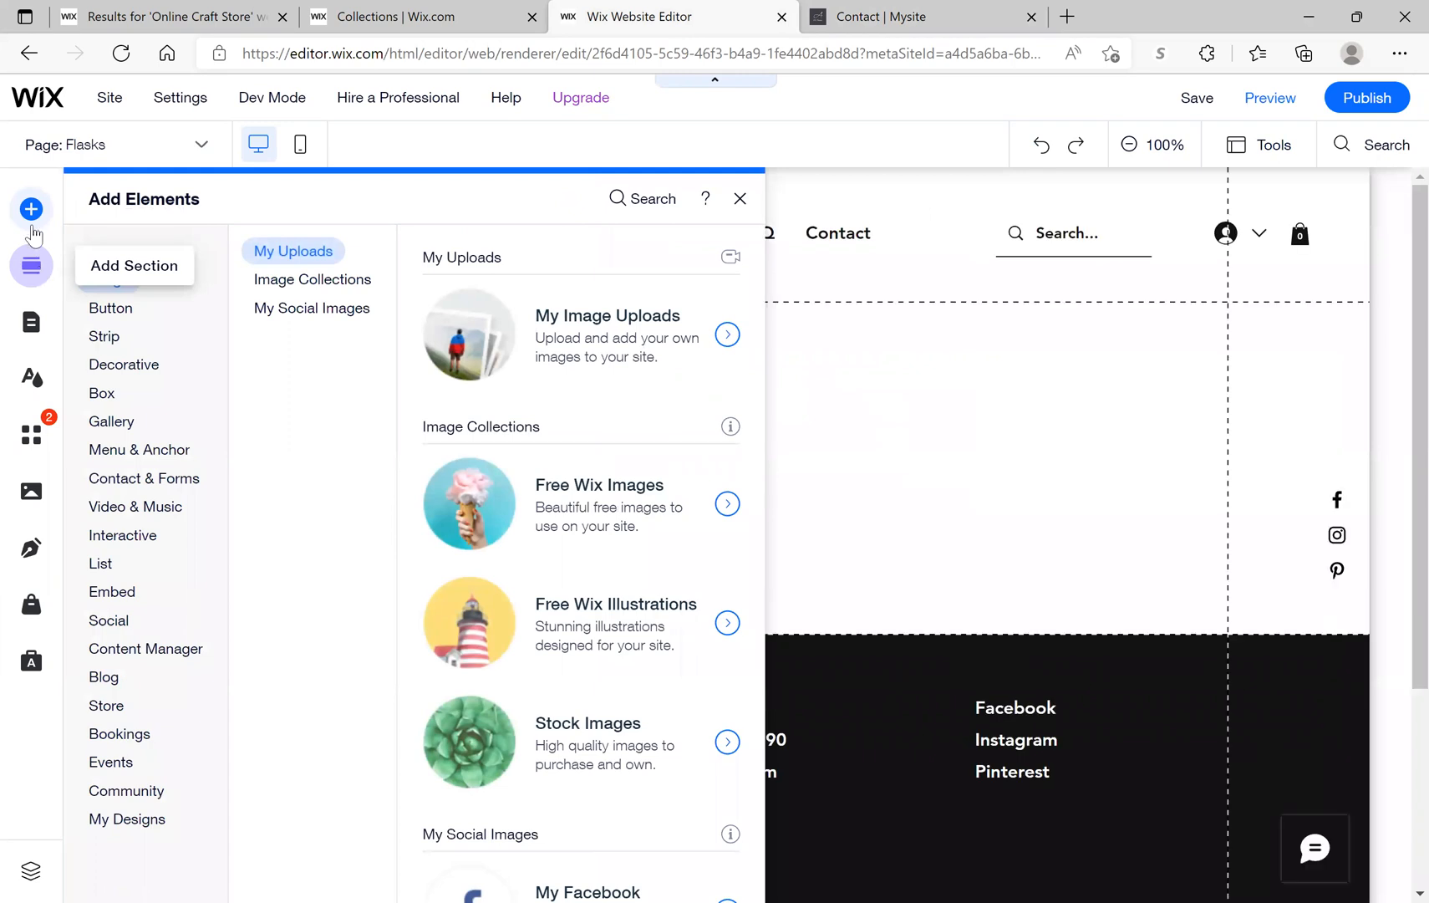
pyautogui.click(37, 269)
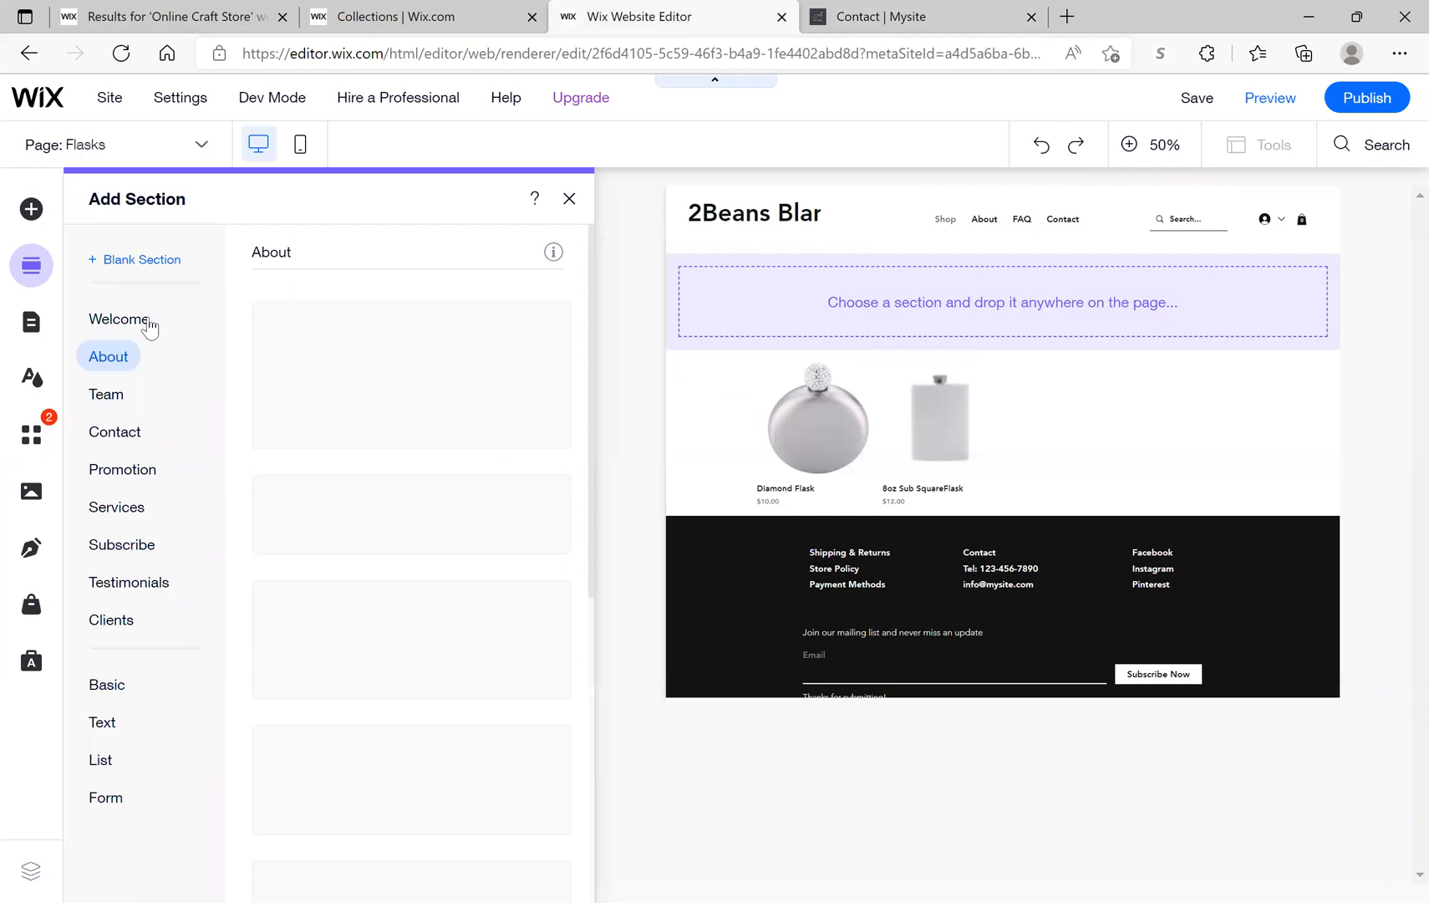
pyautogui.click(146, 324)
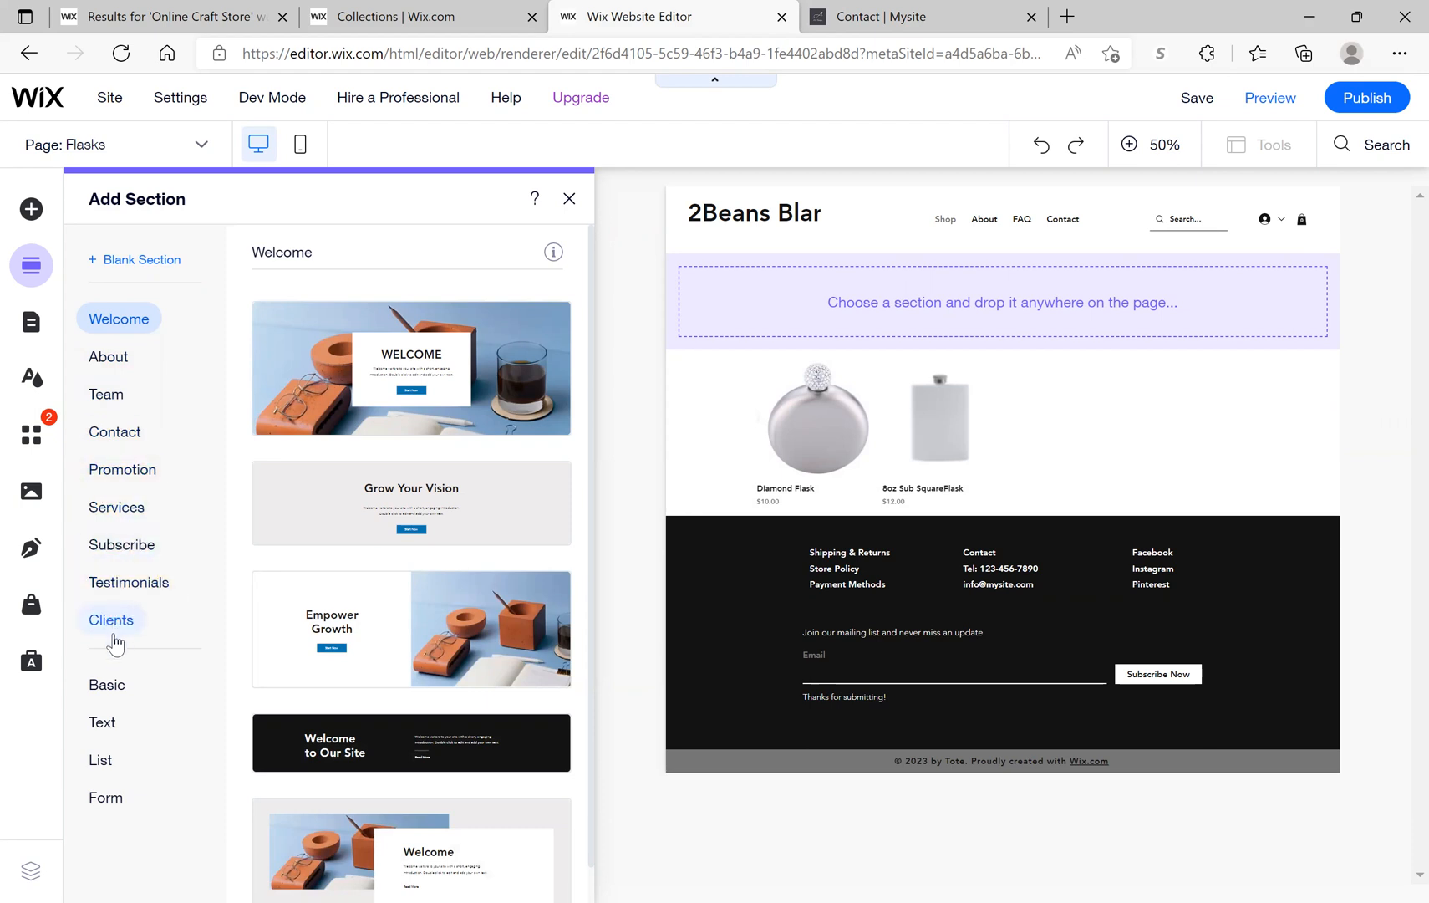
pyautogui.click(121, 405)
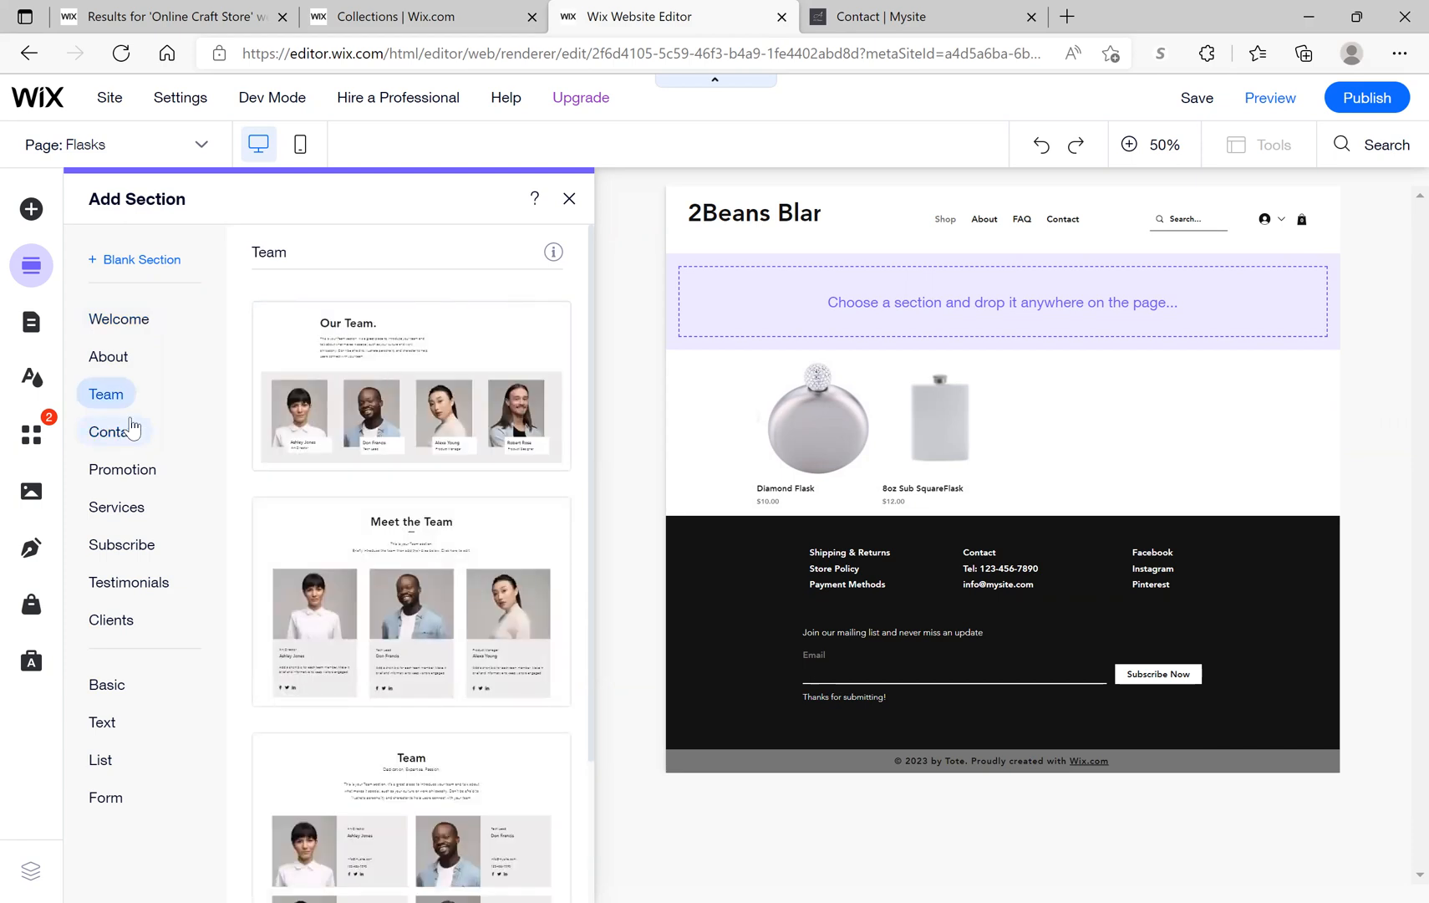
pyautogui.click(314, 468)
# Step: Close the Add Section panel without adding anything, then select and deselect the page header
pyautogui.click(570, 203)
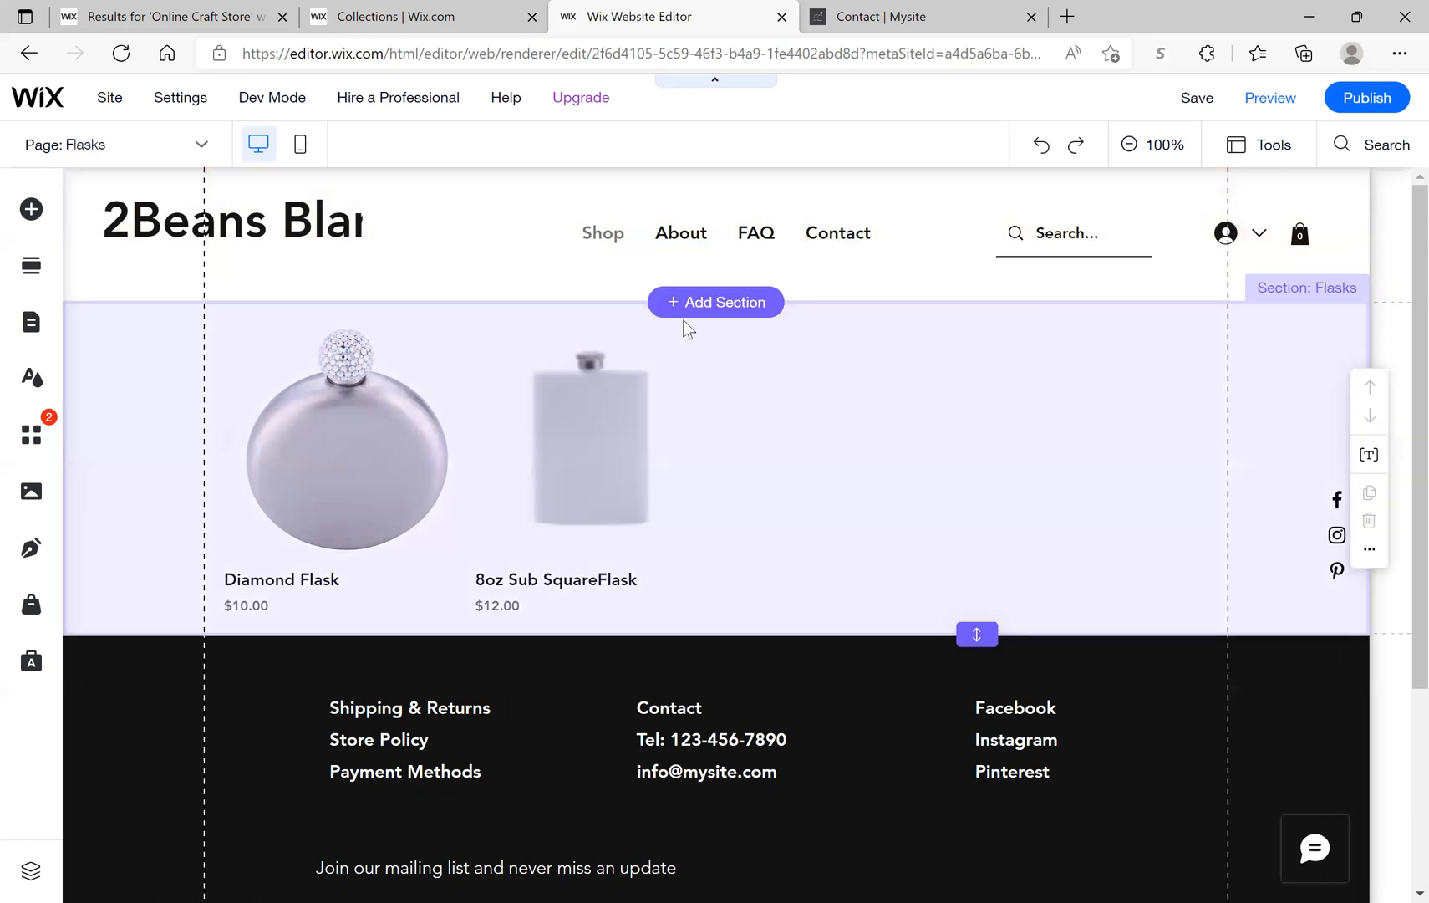
pyautogui.click(711, 264)
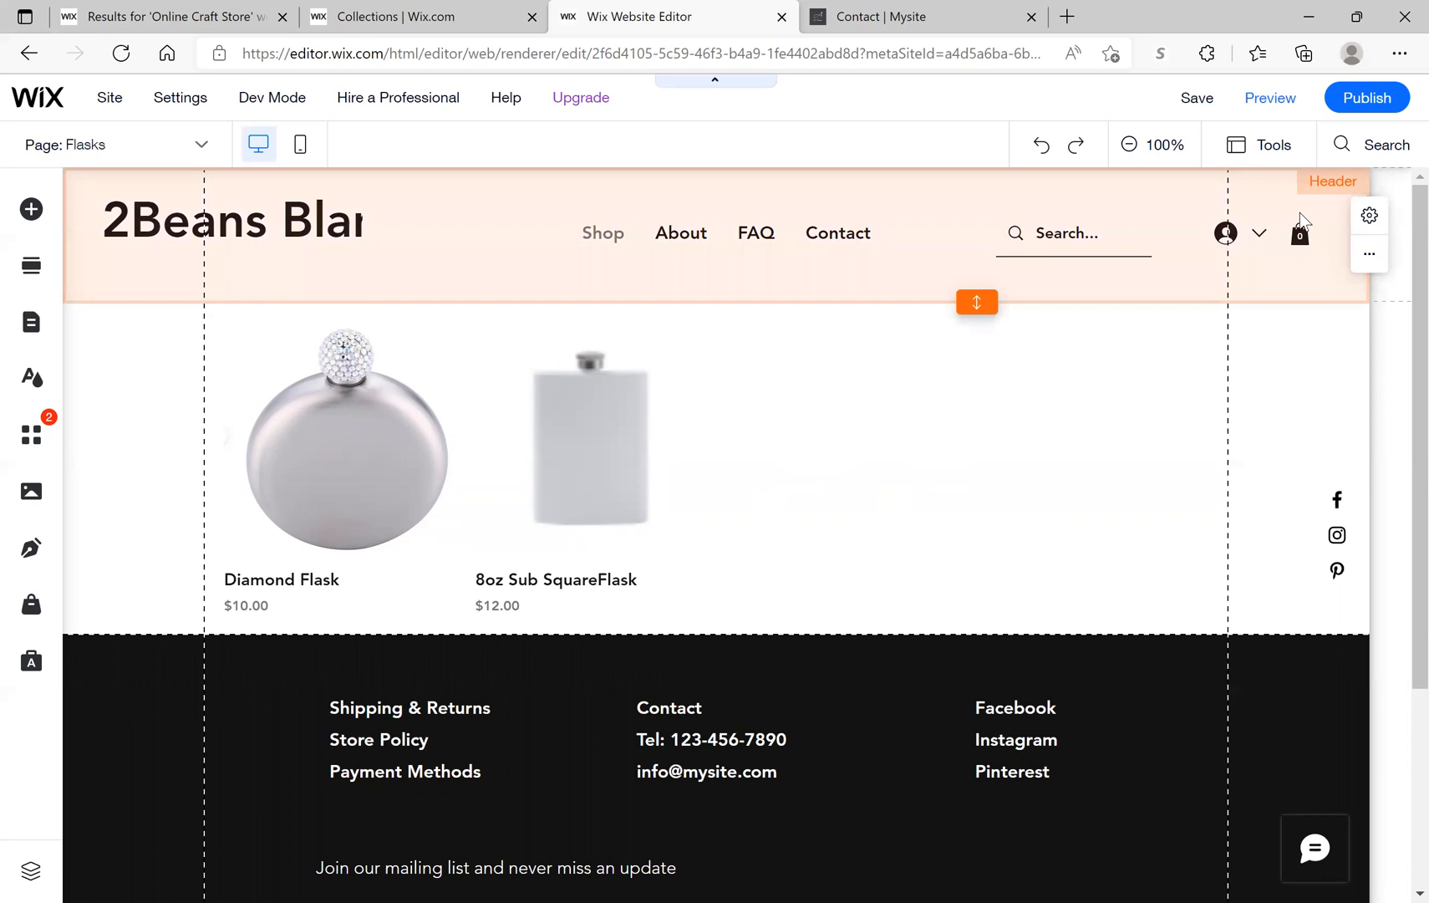
pyautogui.click(1300, 214)
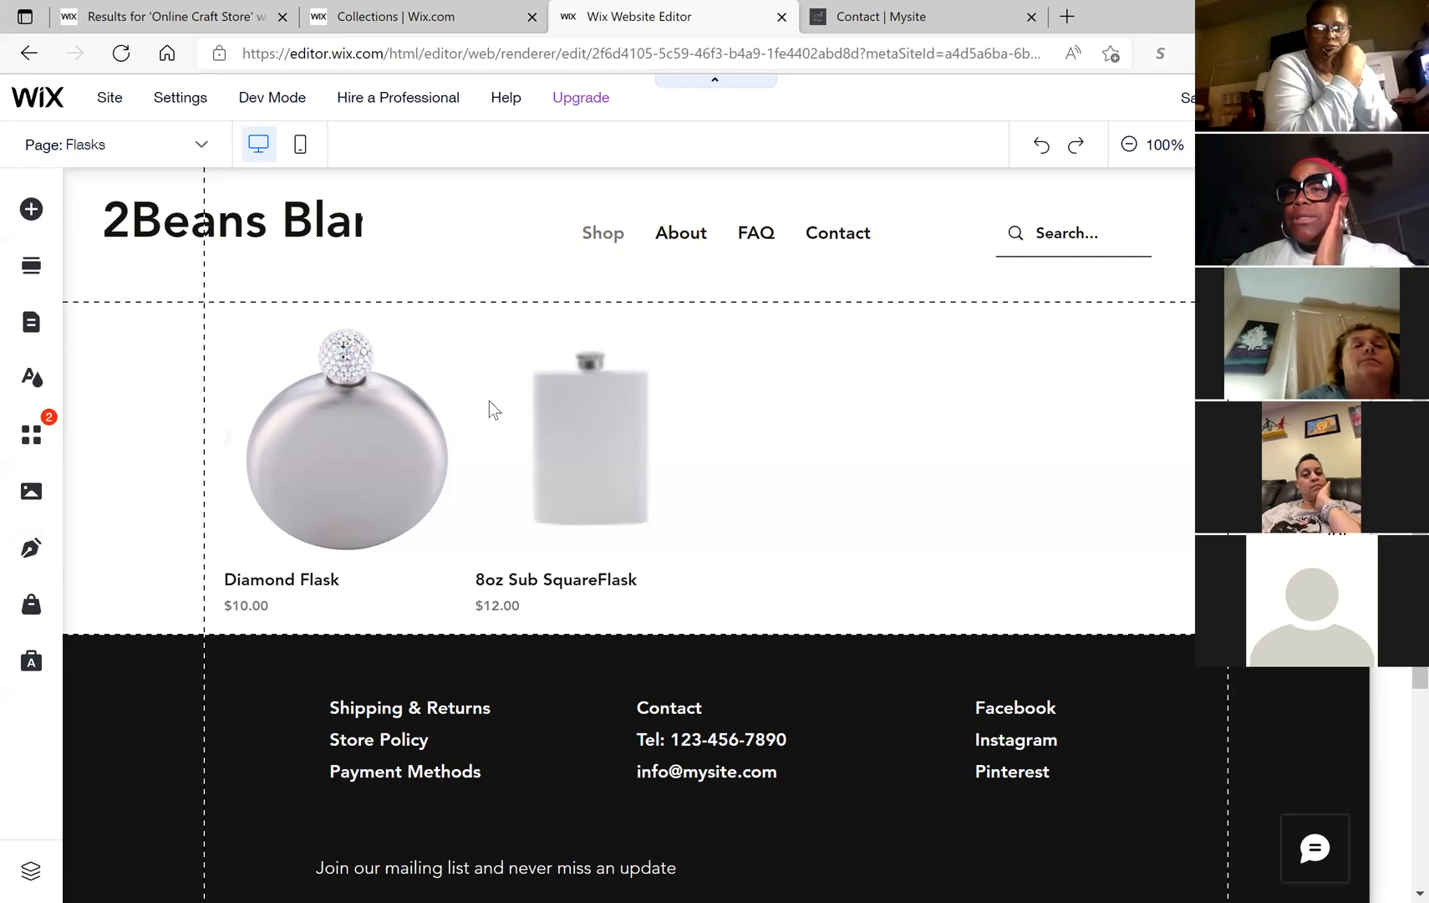
pyautogui.moveTo(489, 401)
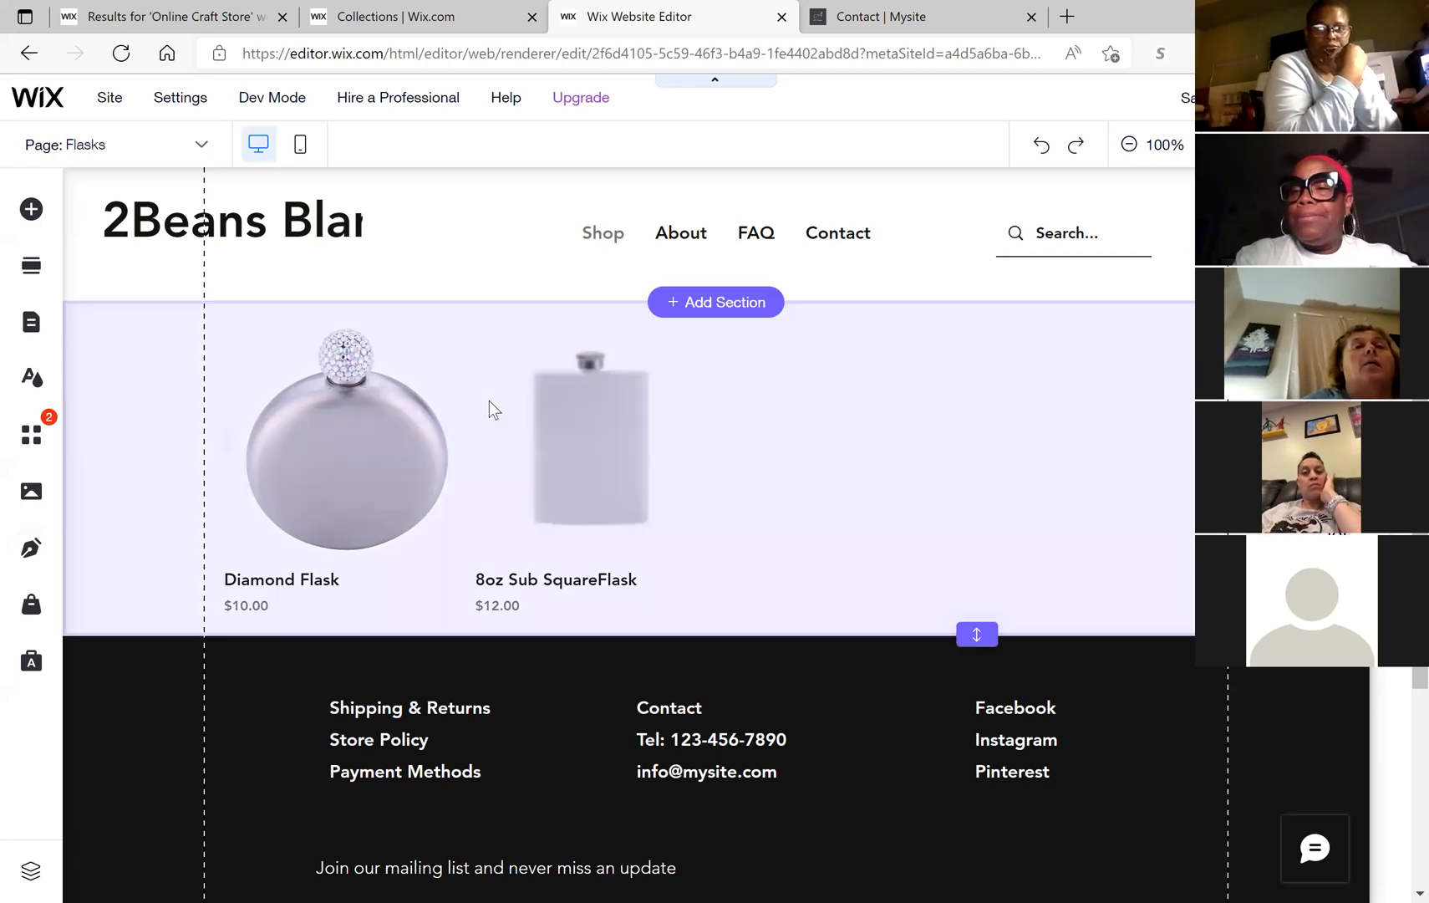